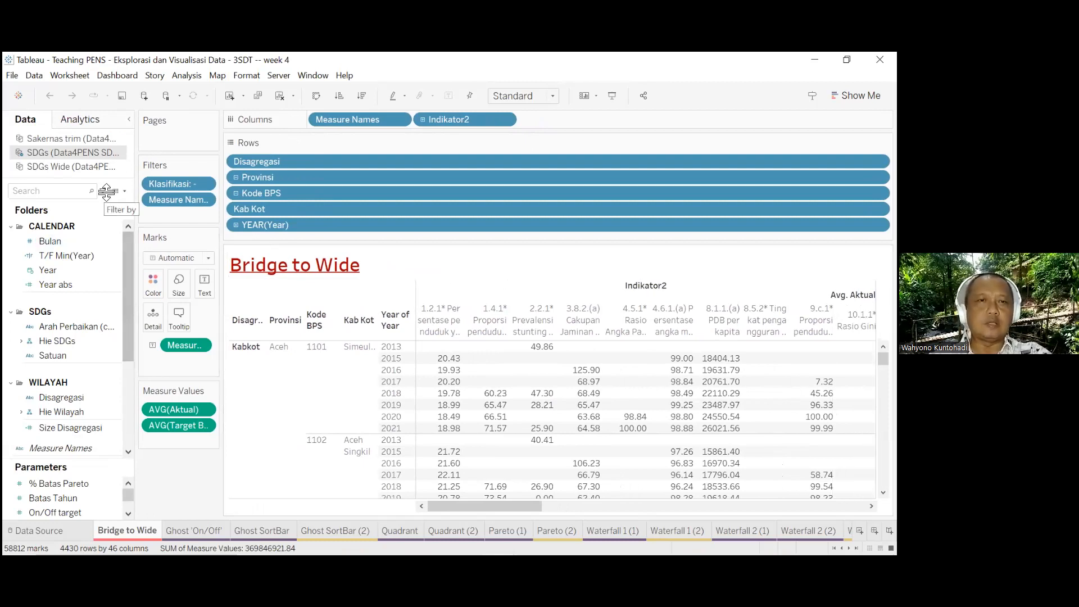
Widen the Data pane to read the full data source names, restore its width, and widen the cards column beside it
{"action": "left_click_drag", "start_coordinate": [136, 159], "coordinate": [194, 158]}
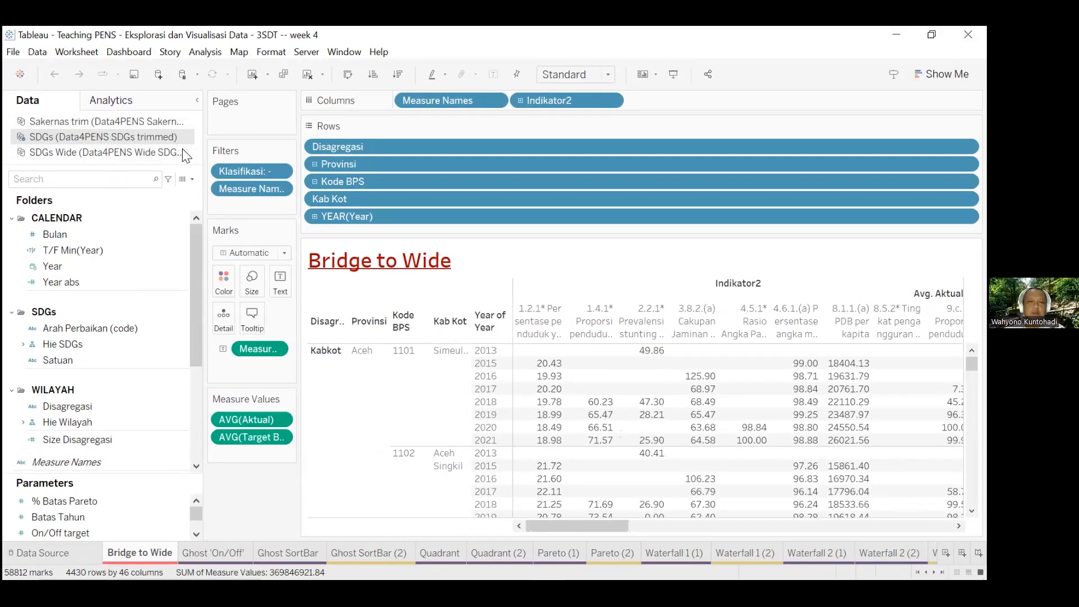
{"action": "left_click_drag", "start_coordinate": [201, 231], "coordinate": [146, 229]}
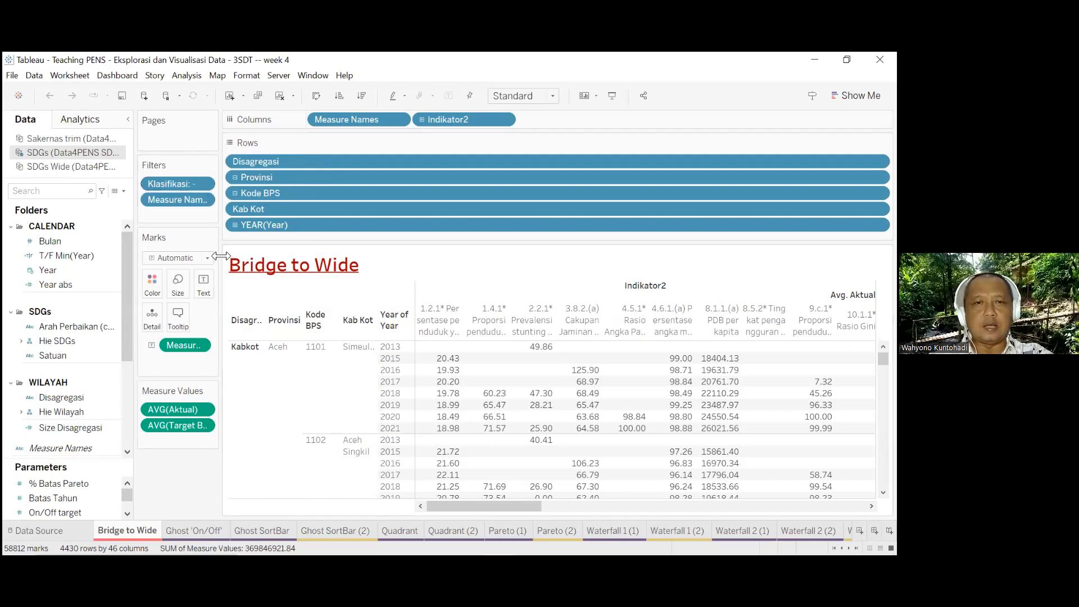
{"action": "left_click_drag", "start_coordinate": [221, 257], "coordinate": [243, 256]}
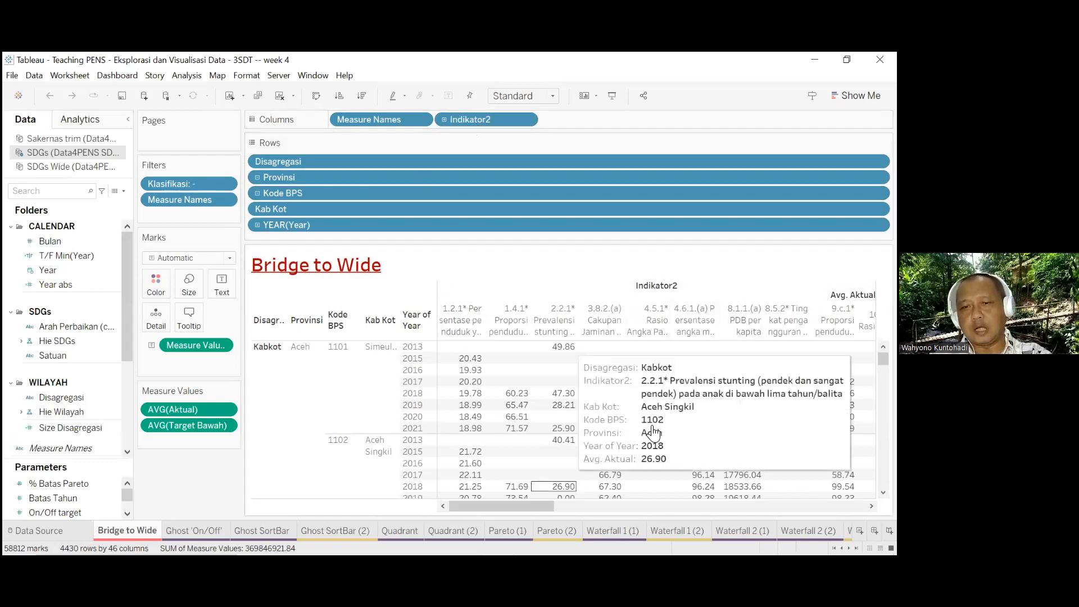
Examine the Bridge to Wide table across the Avg. Aktual and Avg. Target Bawah indicator columns and down the regency rows
{"action": "left_click_drag", "start_coordinate": [542, 503], "coordinate": [661, 522]}
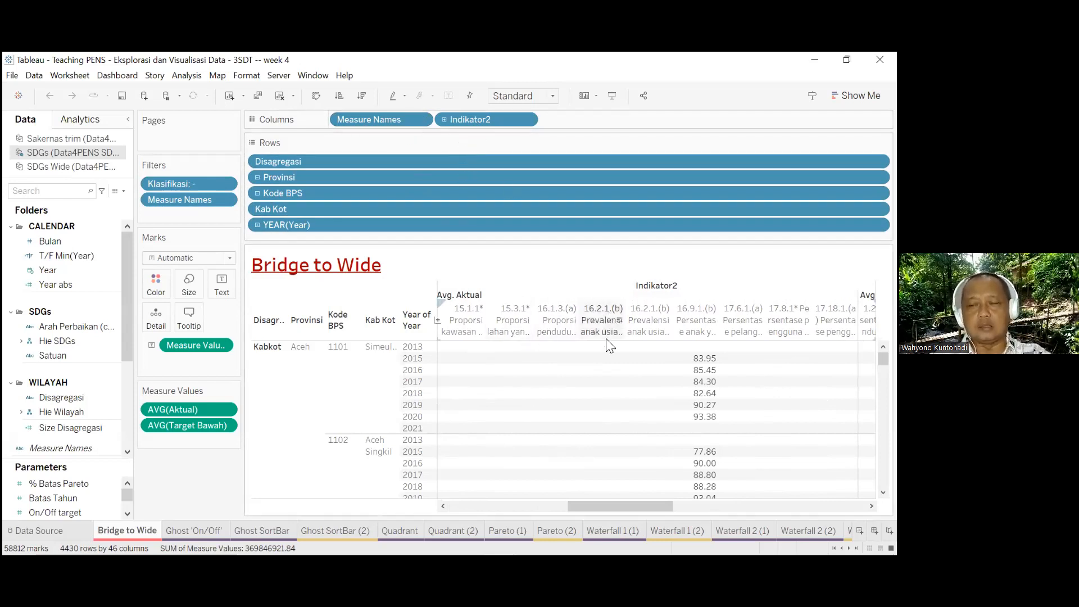
{"action": "left_click_drag", "start_coordinate": [663, 504], "coordinate": [842, 506]}
{"action": "left_click_drag", "start_coordinate": [128, 316], "coordinate": [133, 370]}
{"action": "scroll", "coordinate": [128, 353], "scroll_direction": "up", "scroll_amount": 1}
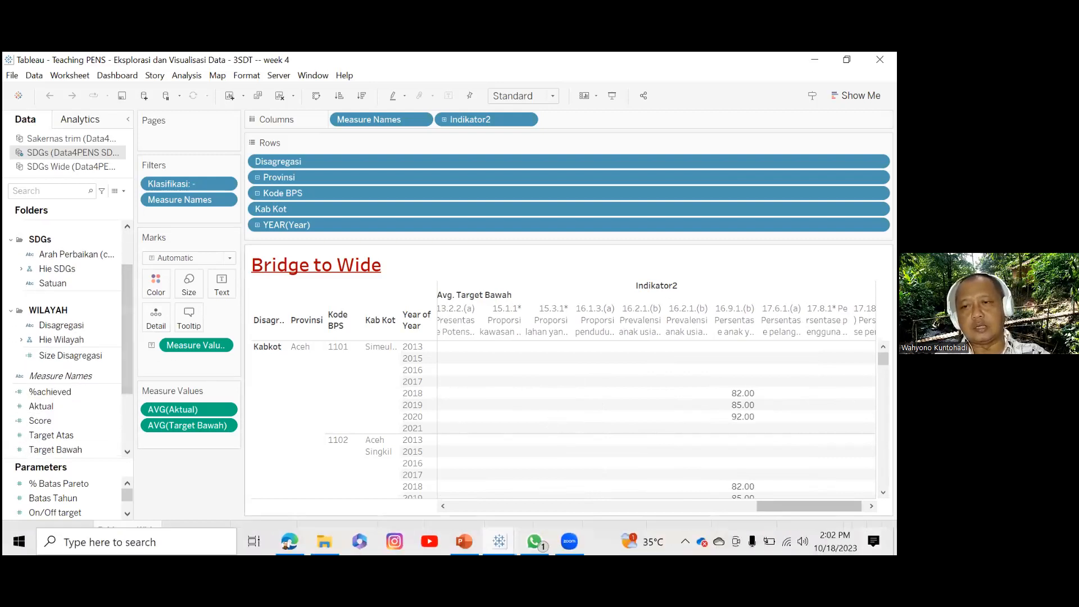
{"action": "scroll", "coordinate": [656, 416], "scroll_direction": "right", "scroll_amount": 2}
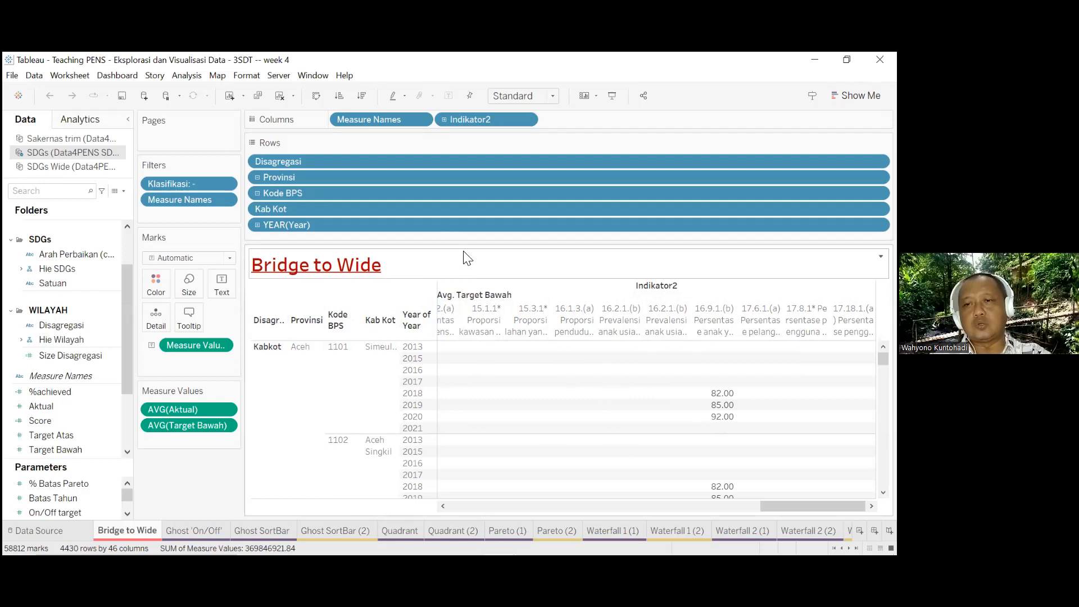
{"action": "left_click_drag", "start_coordinate": [813, 506], "coordinate": [665, 504]}
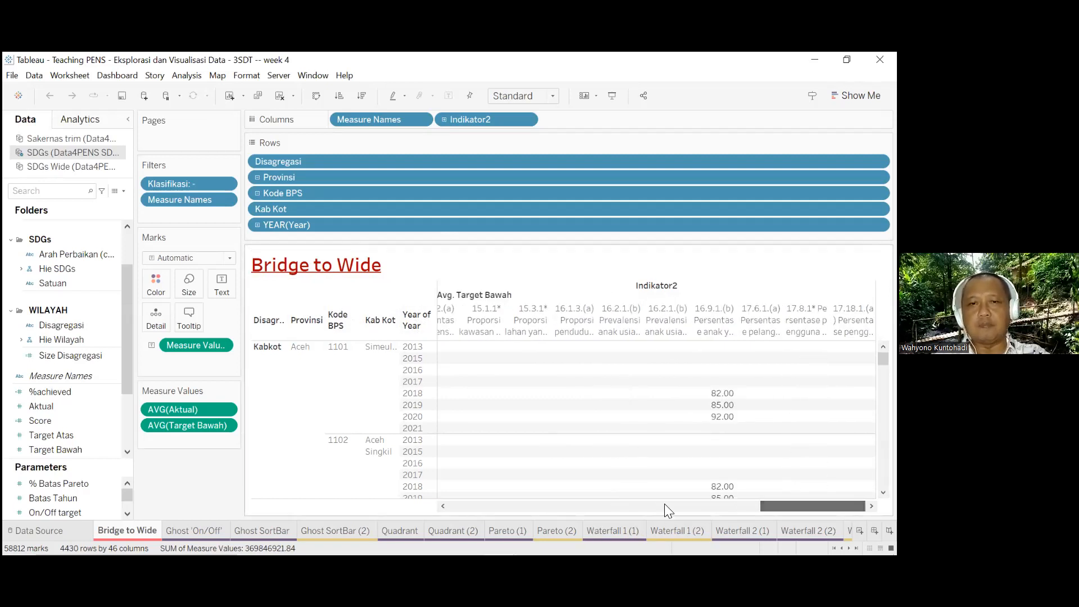
{"action": "scroll", "coordinate": [249, 348], "scroll_direction": "down", "scroll_amount": 10}
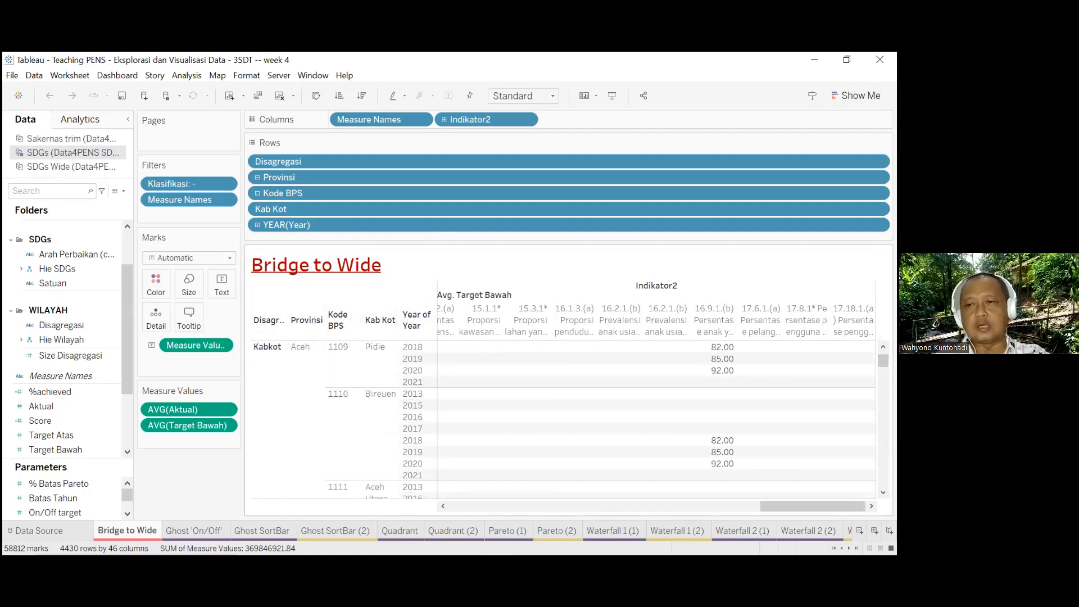
{"action": "left_click_drag", "start_coordinate": [883, 361], "coordinate": [883, 407]}
{"action": "mouse_move", "coordinate": [710, 419]}
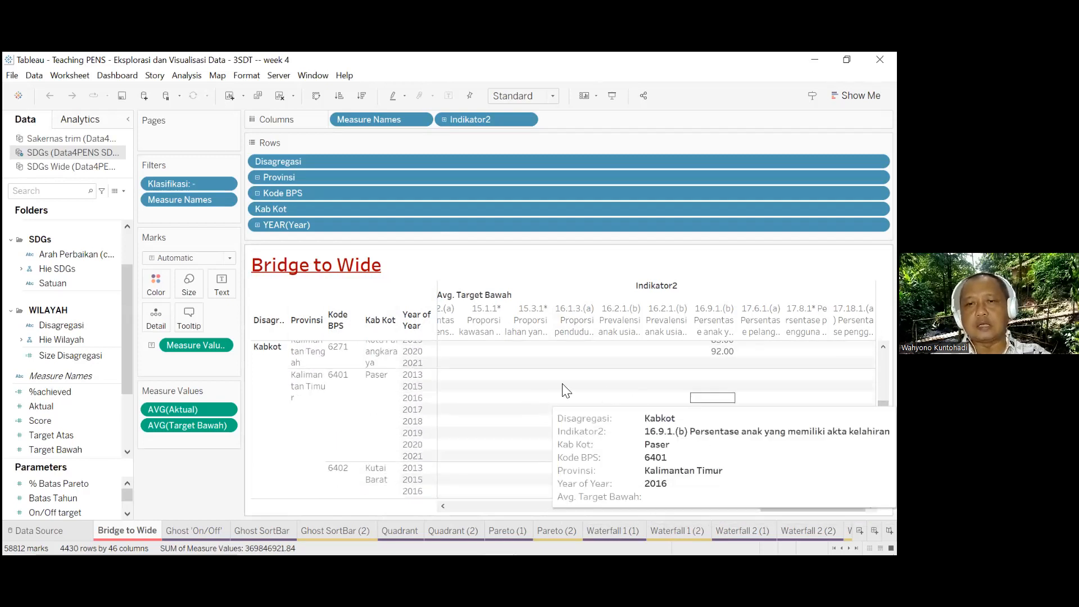
{"action": "left_click_drag", "start_coordinate": [883, 407], "coordinate": [884, 415]}
{"action": "scroll", "coordinate": [385, 326], "scroll_direction": "up", "scroll_amount": 15}
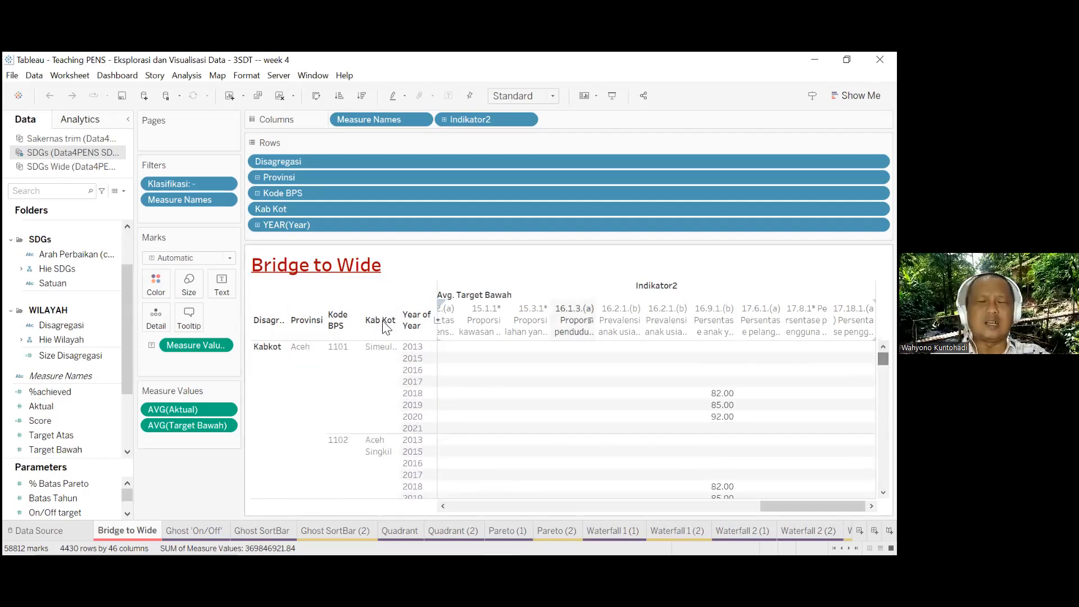
Copy the Bridge to Wide worksheet as a crosstab
{"action": "left_click", "coordinate": [73, 75]}
{"action": "mouse_move", "coordinate": [91, 104]}
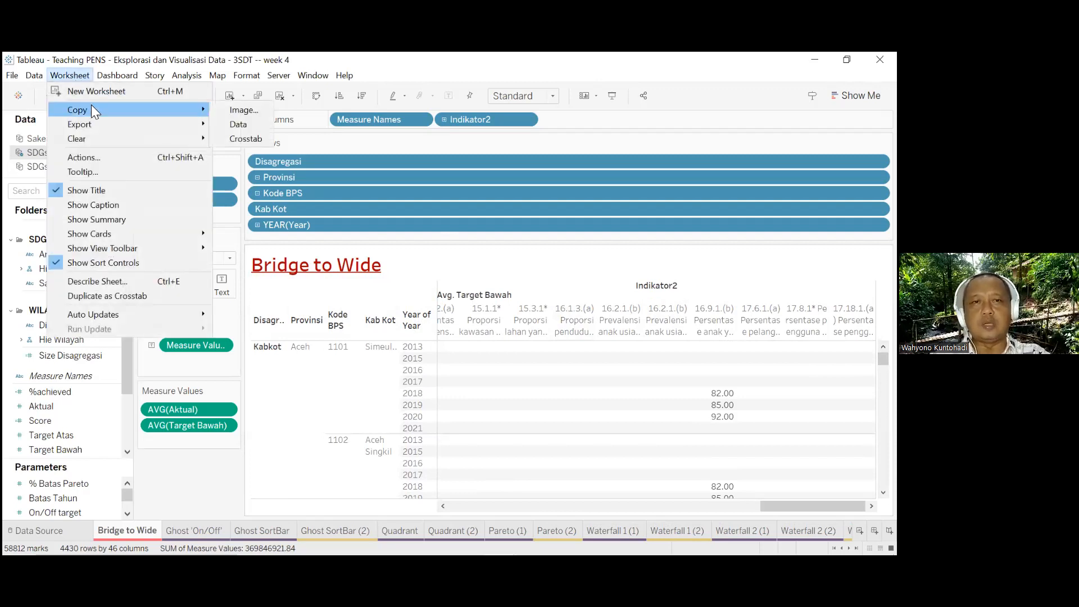
{"action": "left_click", "coordinate": [244, 139]}
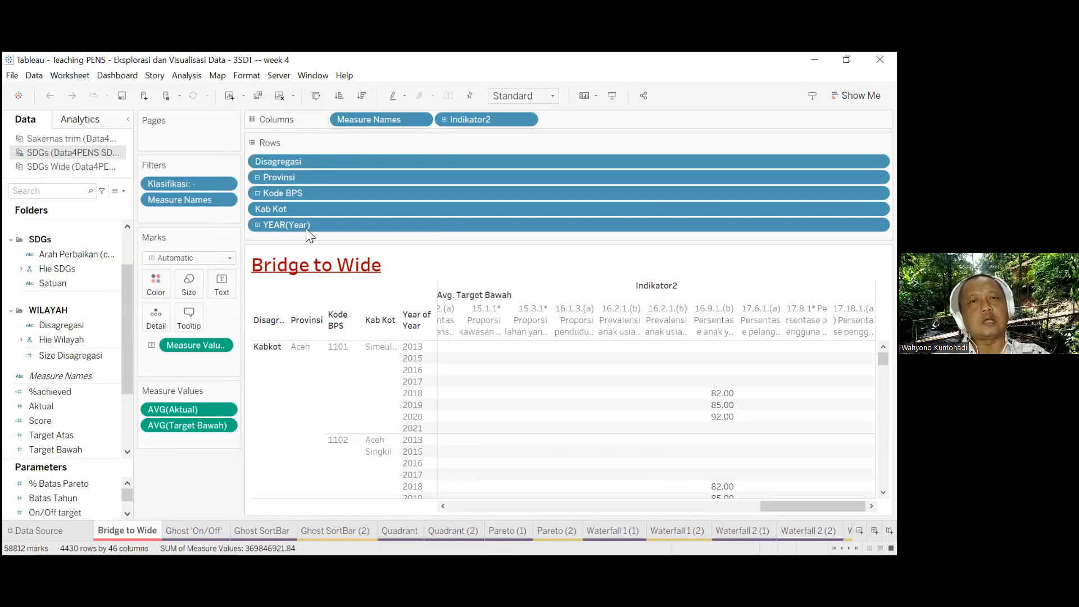
Open Excel with a blank workbook and paste the copied crosstab starting at cell A1
{"action": "left_click", "coordinate": [222, 537]}
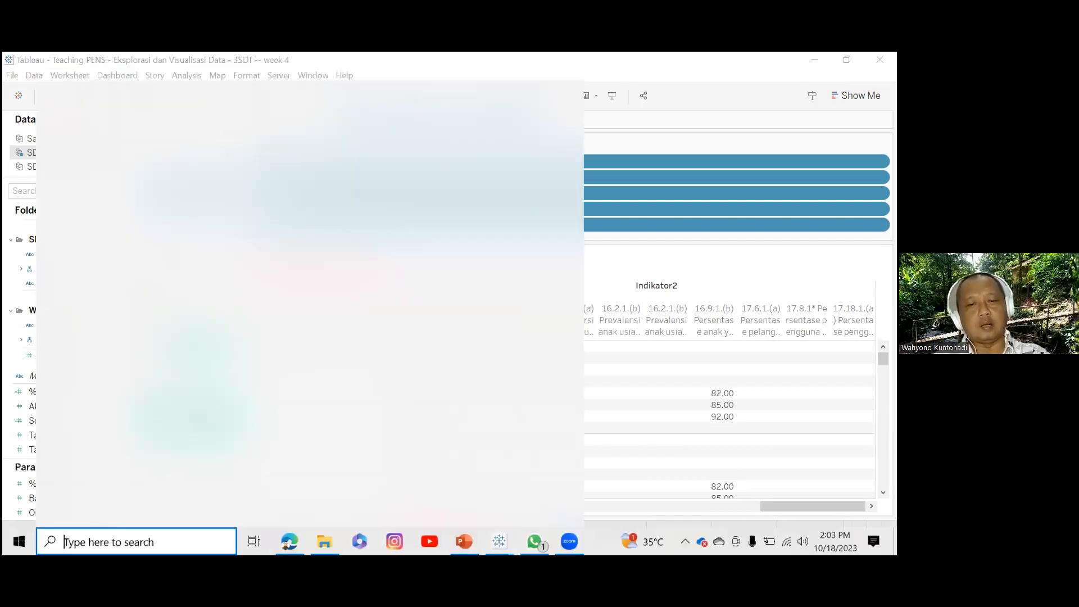
{"action": "type", "text": "ex"}
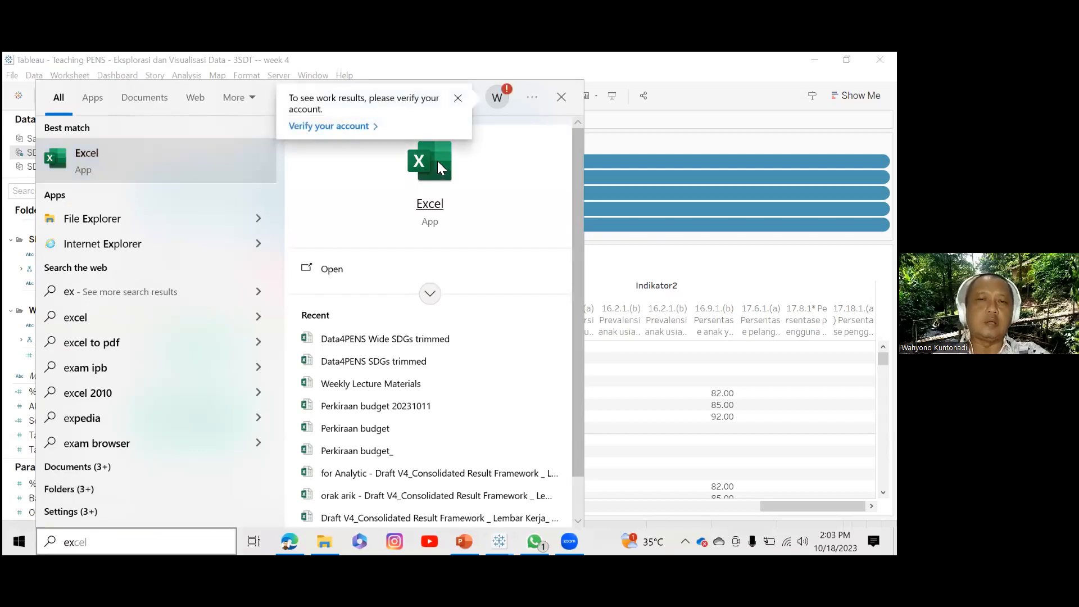
{"action": "left_click", "coordinate": [438, 161]}
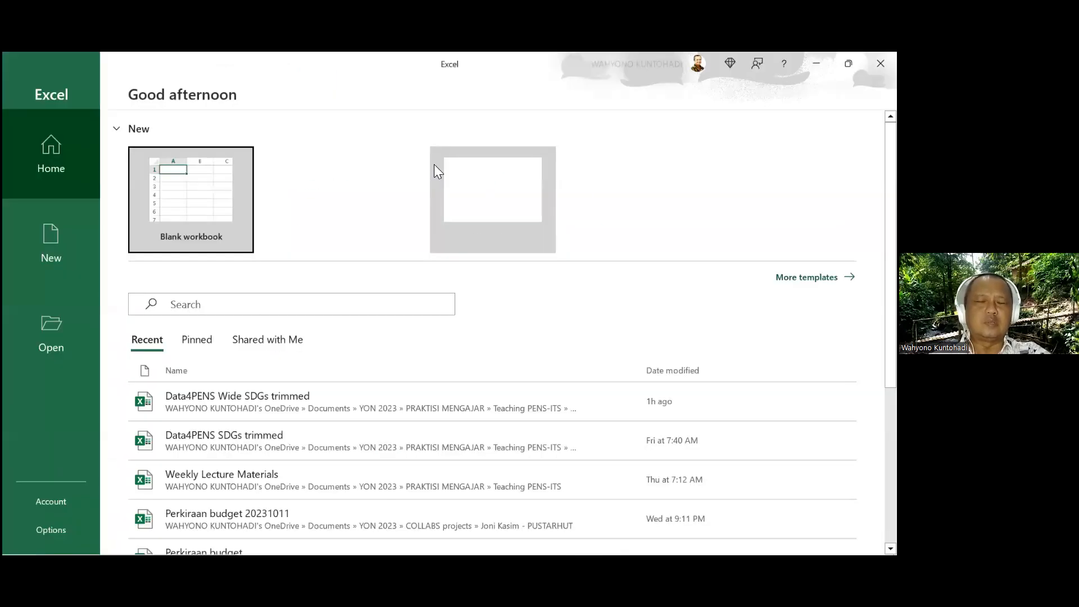
{"action": "left_click", "coordinate": [210, 190]}
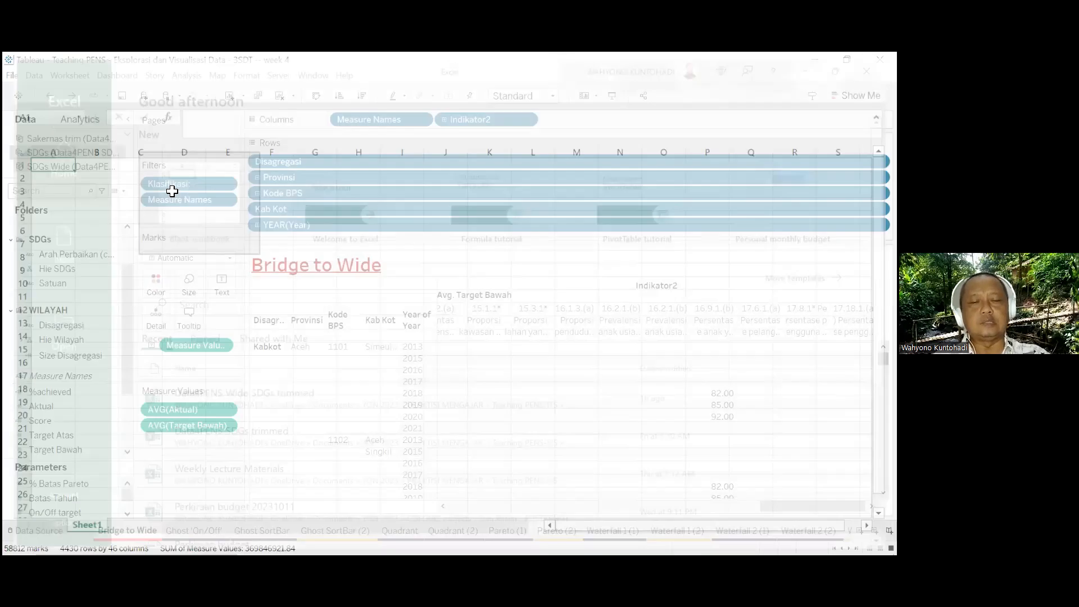
{"action": "key", "text": "ctrl+v"}
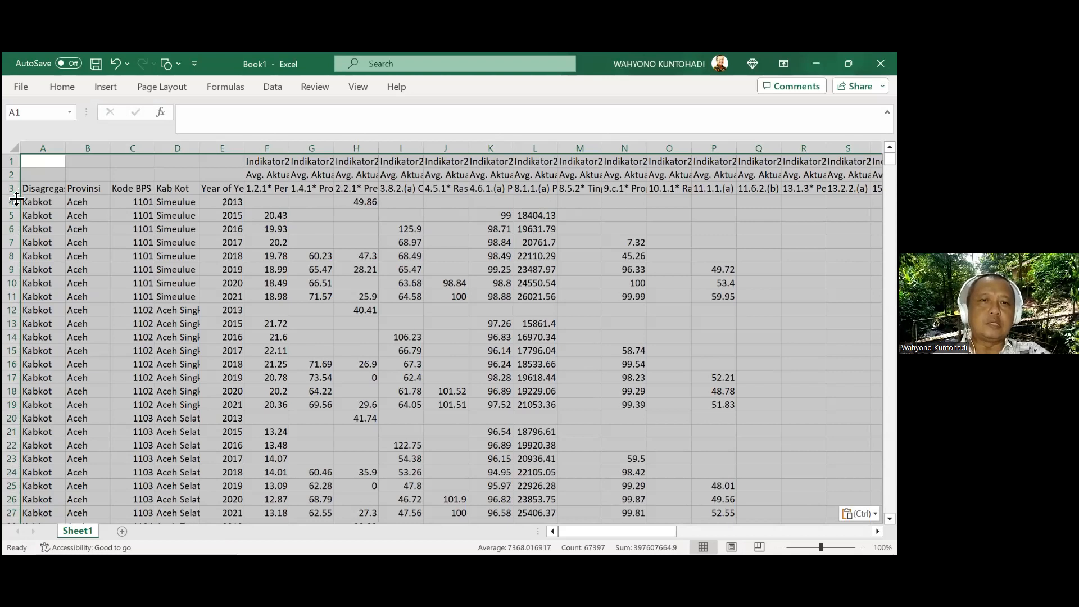
Increase the height of header row 3 and check the full indicator names in its cells from column F onward
{"action": "left_click_drag", "start_coordinate": [16, 196], "coordinate": [17, 232]}
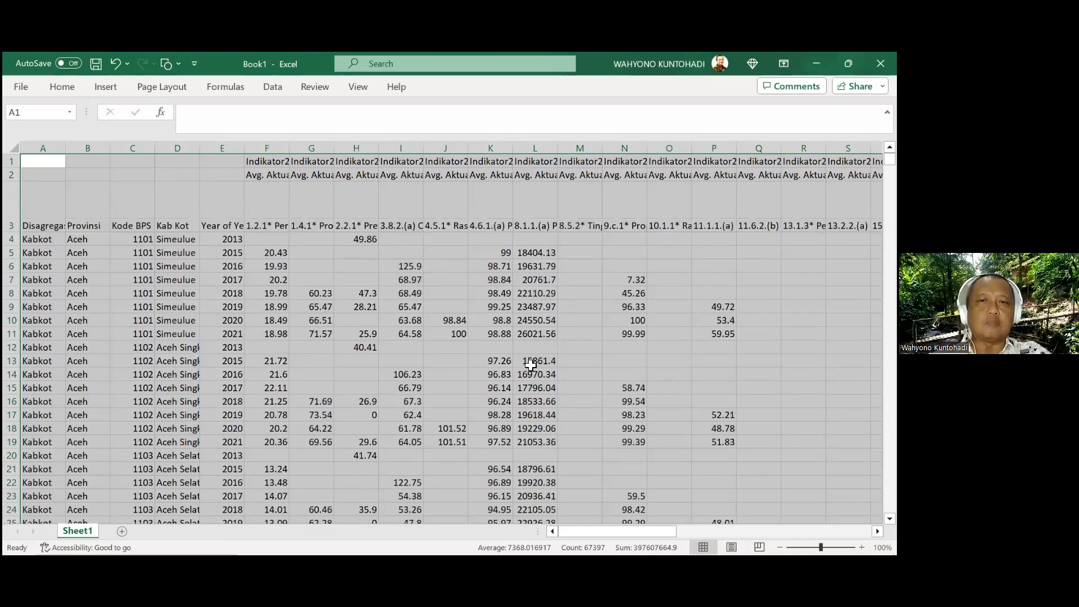
{"action": "left_click", "coordinate": [265, 204]}
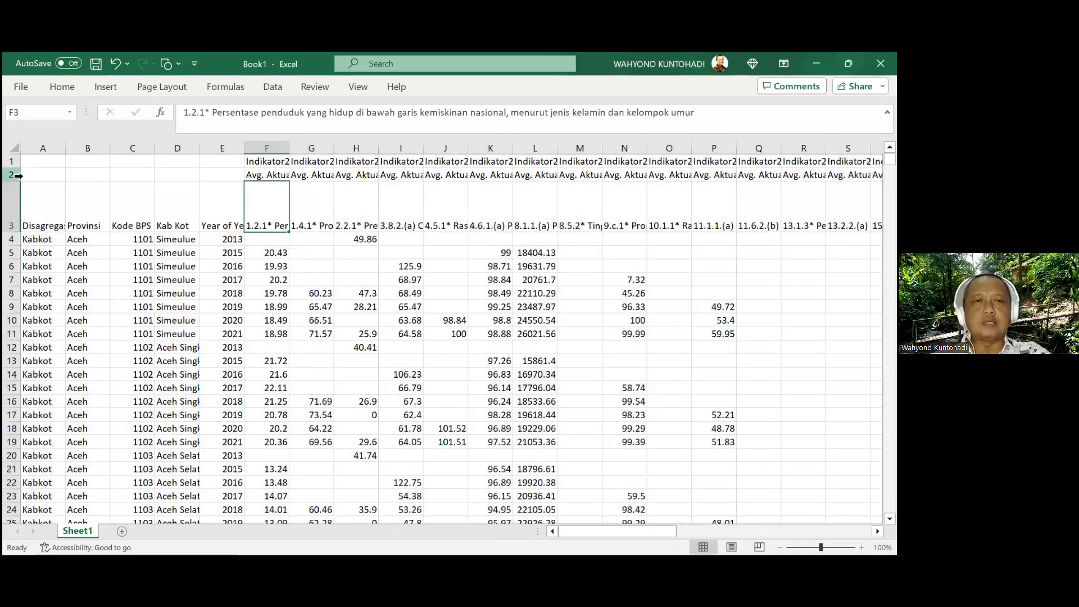
{"action": "left_click", "coordinate": [265, 162]}
{"action": "left_click", "coordinate": [256, 185]}
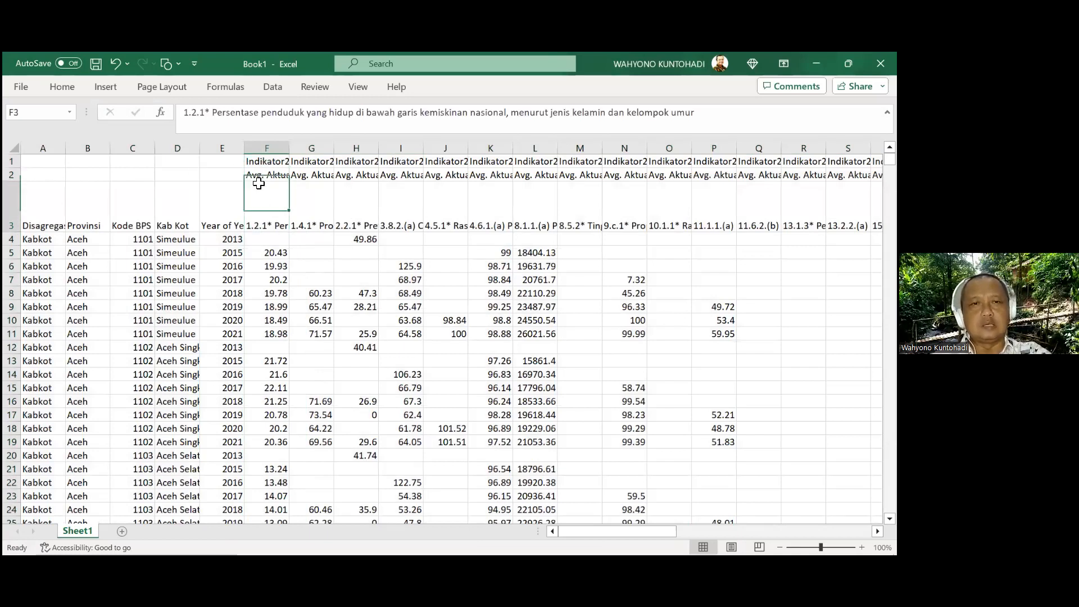
{"action": "left_click_drag", "start_coordinate": [264, 163], "coordinate": [274, 220]}
{"action": "key", "text": "Left"}
{"action": "key", "text": "Right"}
{"action": "key", "text": "Right"}
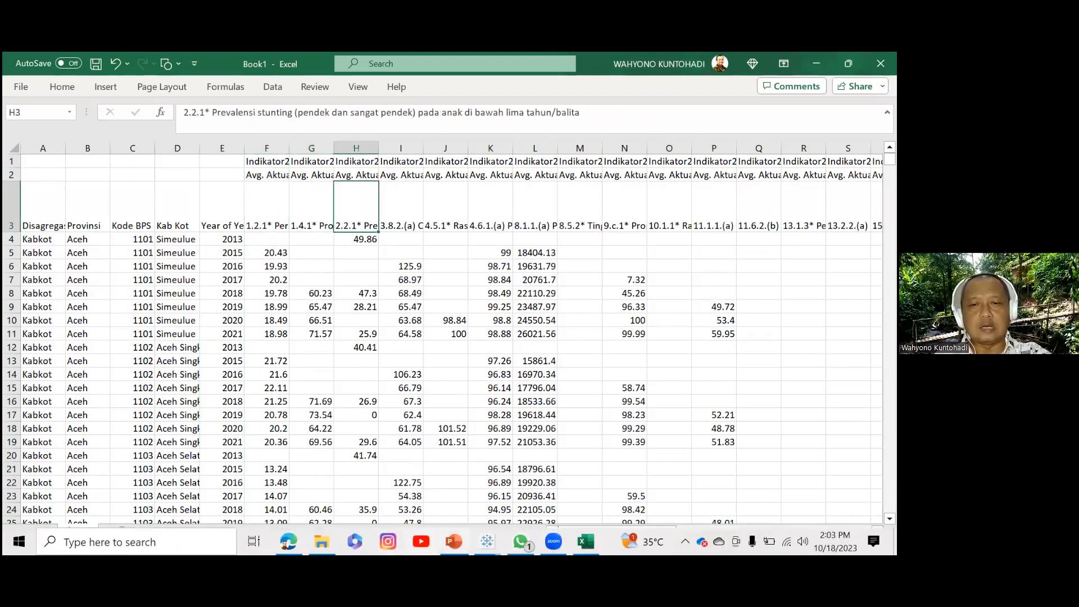
Switch to PowerPoint and present slide 6 with the cleaned wide-format headers, ending the slide show after viewing it
{"action": "left_click", "coordinate": [454, 541]}
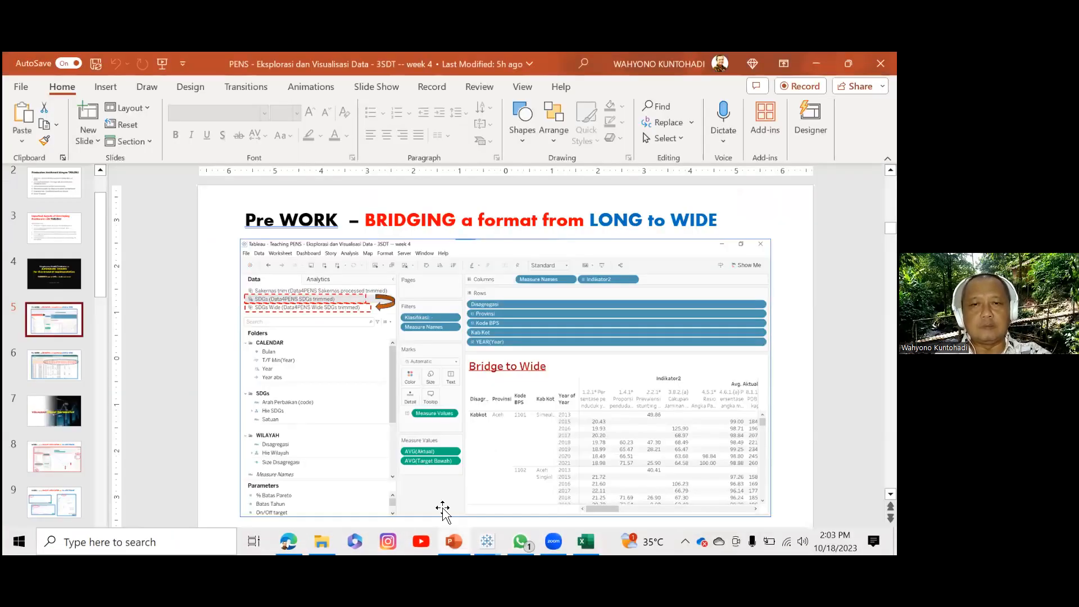
{"action": "left_click", "coordinate": [48, 363]}
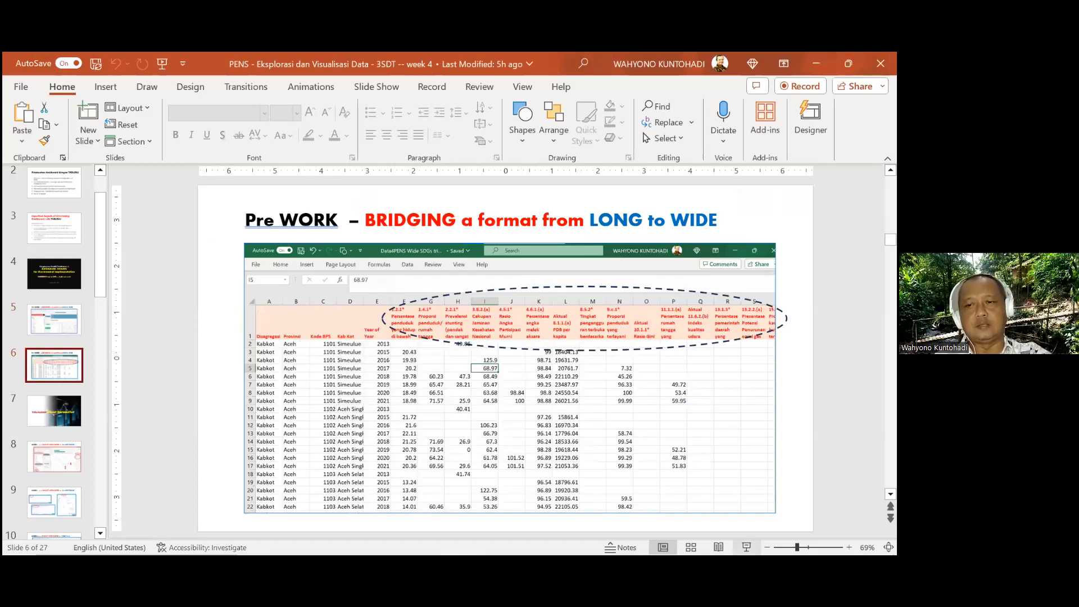
{"action": "left_click", "coordinate": [747, 547]}
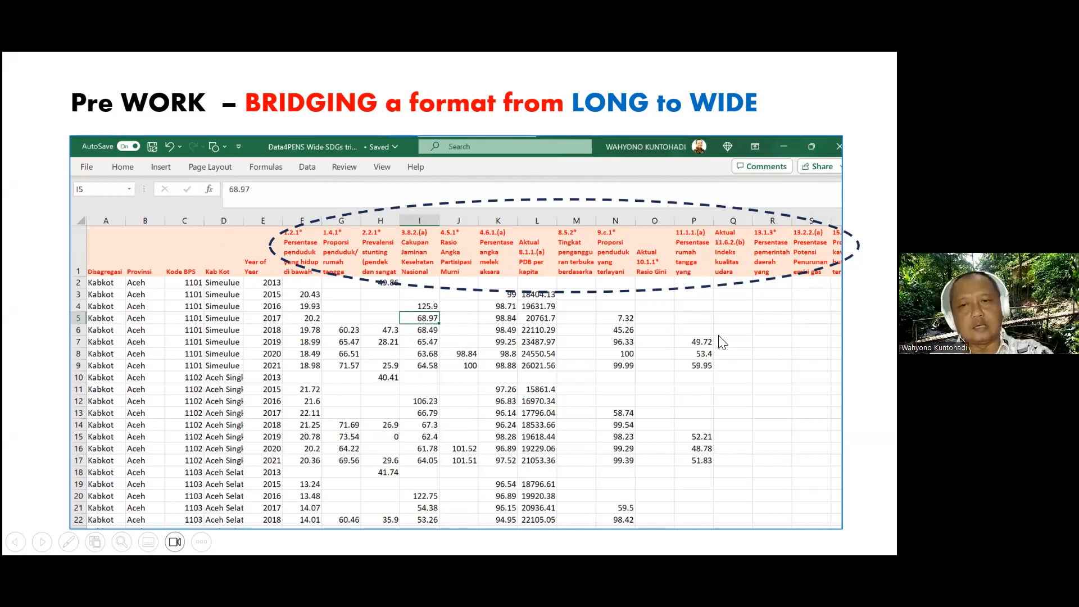
{"action": "key", "text": "Escape"}
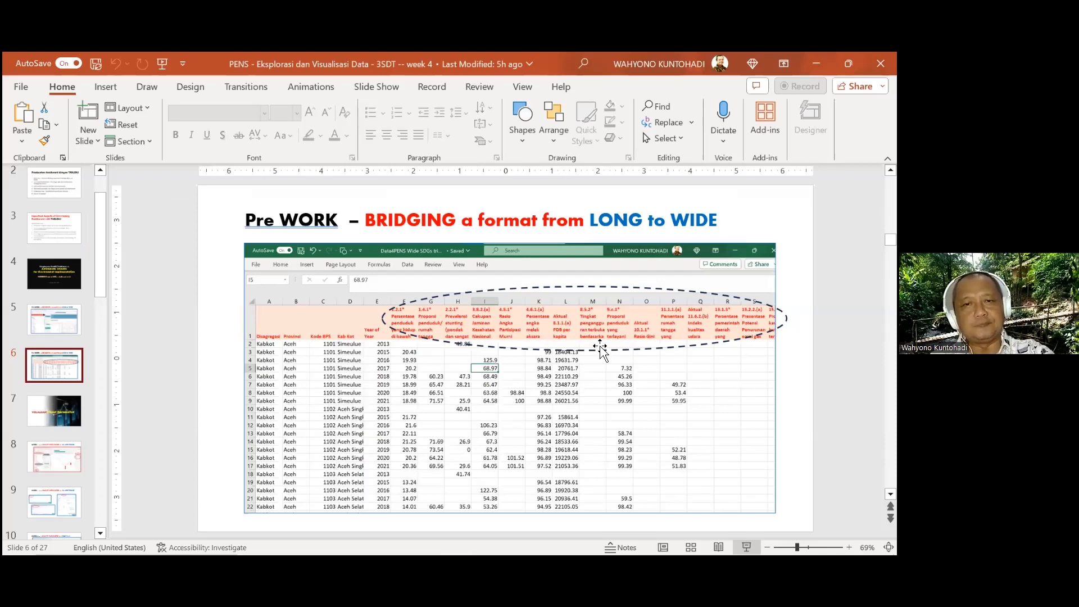
Switch back to the Teaching PENS workbook in Tableau and select the SDGs Wide data source
{"action": "mouse_move", "coordinate": [487, 553]}
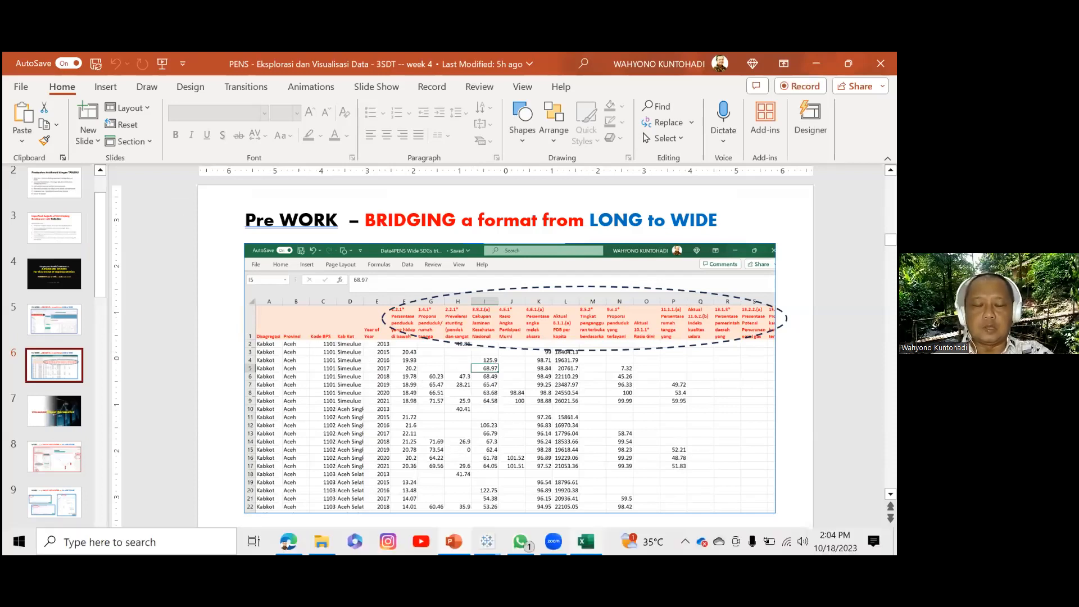
{"action": "mouse_move", "coordinate": [586, 541]}
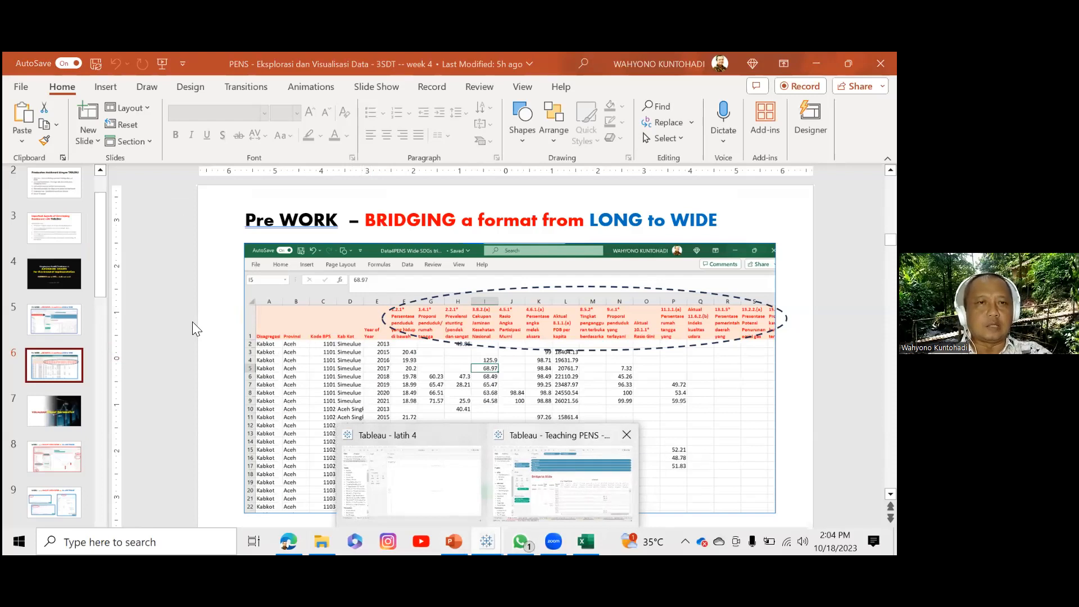
{"action": "left_click", "coordinate": [562, 482]}
{"action": "left_click", "coordinate": [77, 166]}
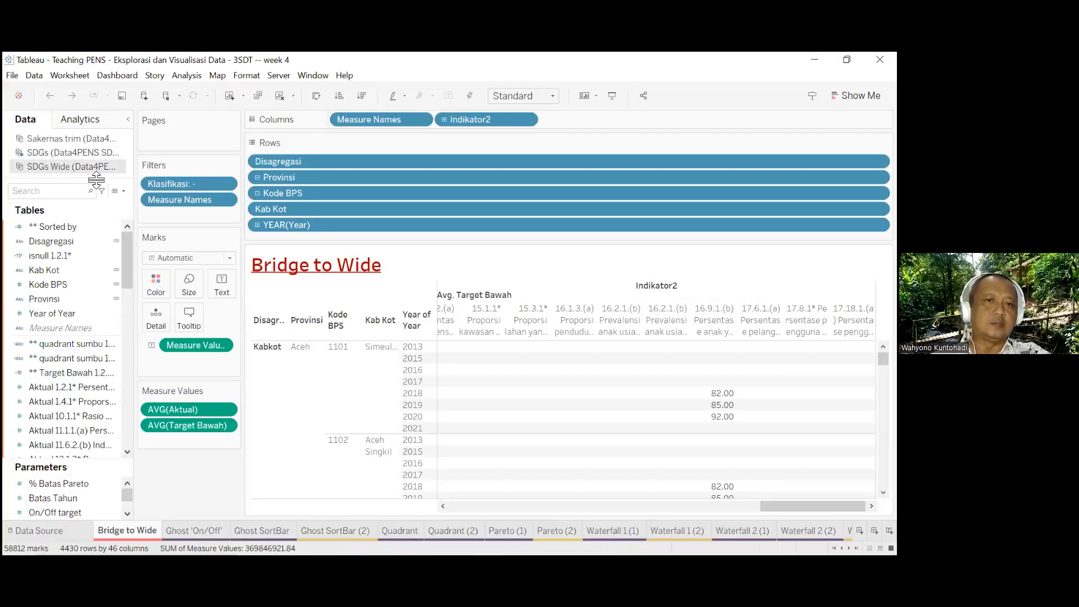
View the underlying data of SDGs Wide, examine its fields from Sorted by through the Aktual indicators, and close the data window
{"action": "left_click", "coordinate": [115, 192]}
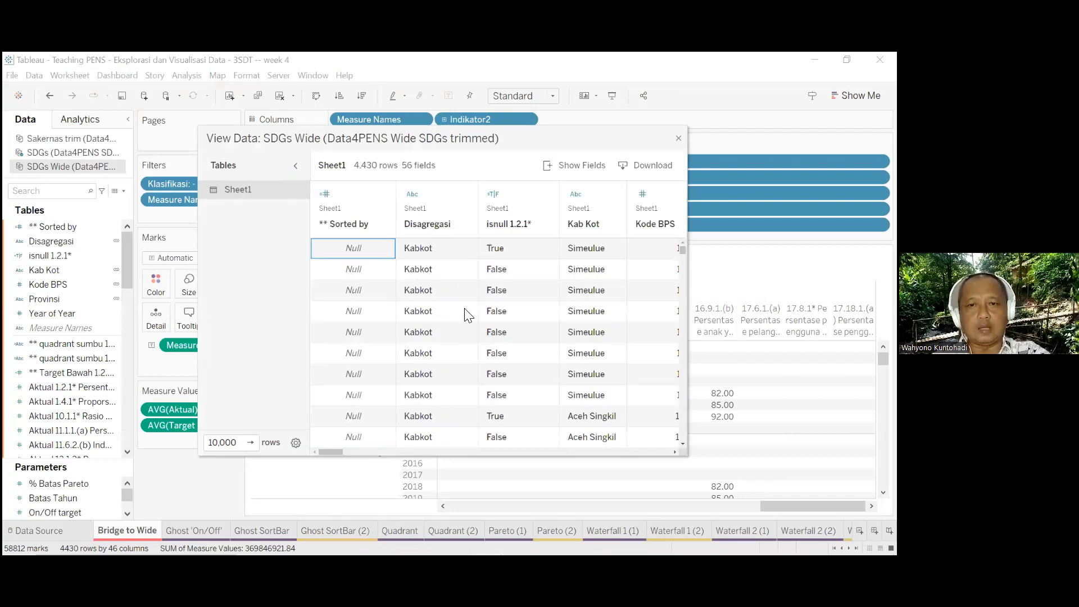
{"action": "scroll", "coordinate": [397, 442], "scroll_direction": "right", "scroll_amount": 3}
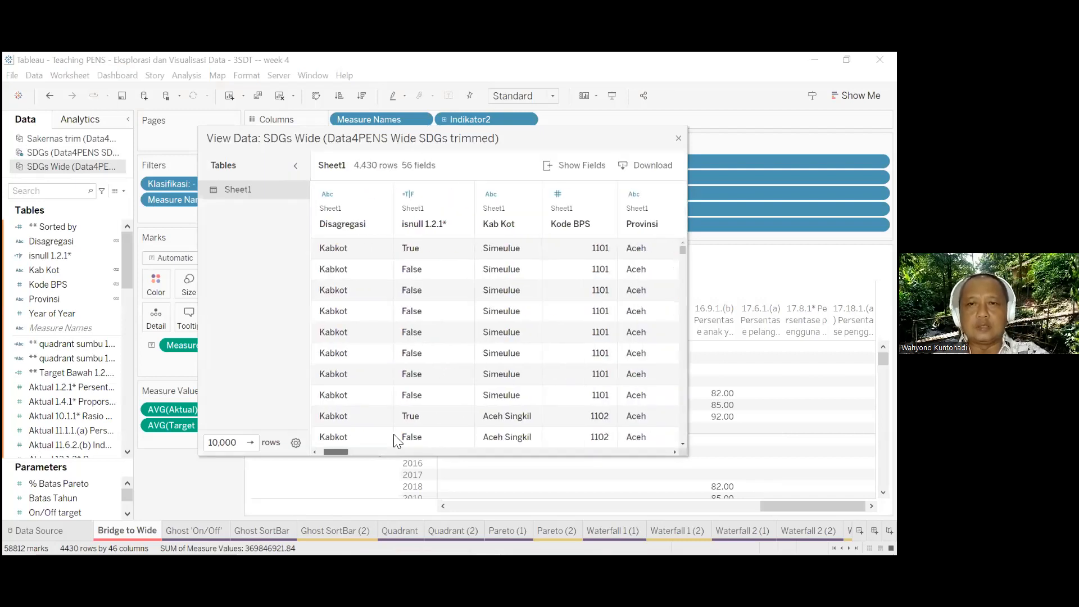
{"action": "scroll", "coordinate": [396, 442], "scroll_direction": "right", "scroll_amount": 10}
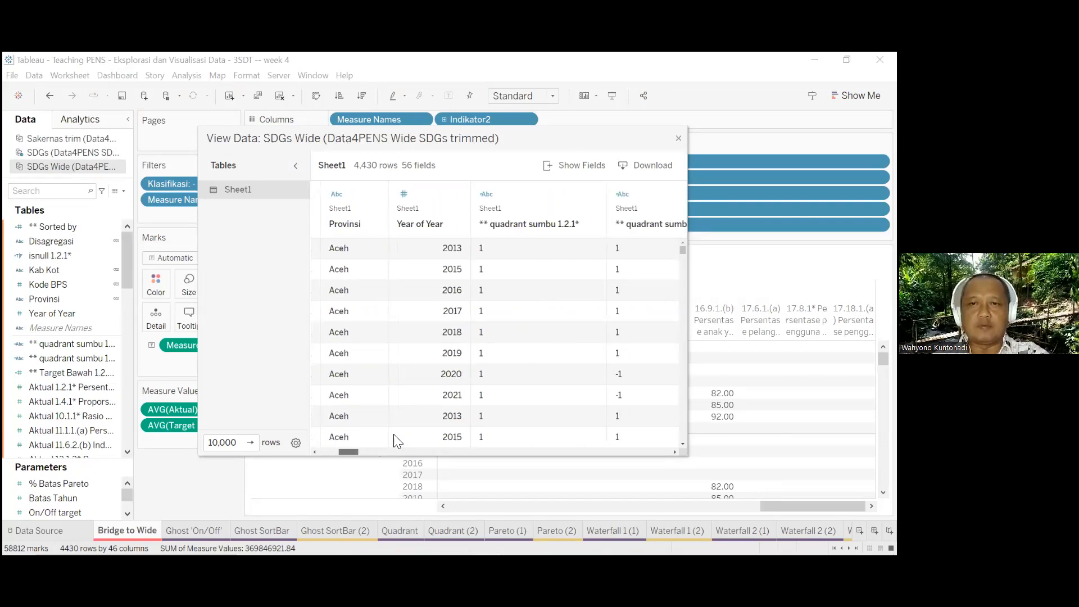
{"action": "scroll", "coordinate": [396, 441], "scroll_direction": "right", "scroll_amount": 8}
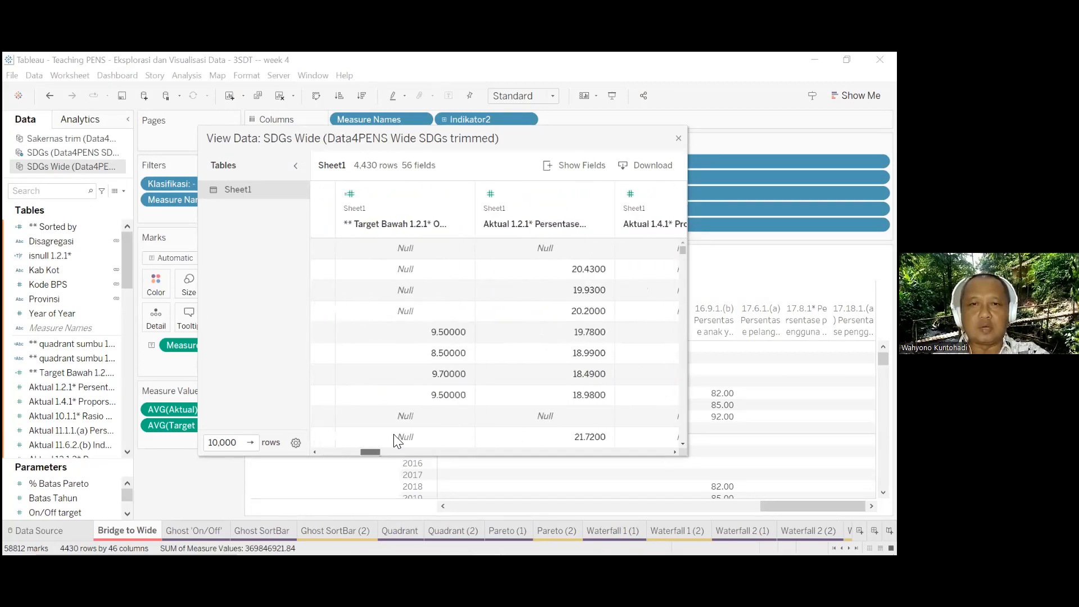
{"action": "scroll", "coordinate": [396, 441], "scroll_direction": "right", "scroll_amount": 3}
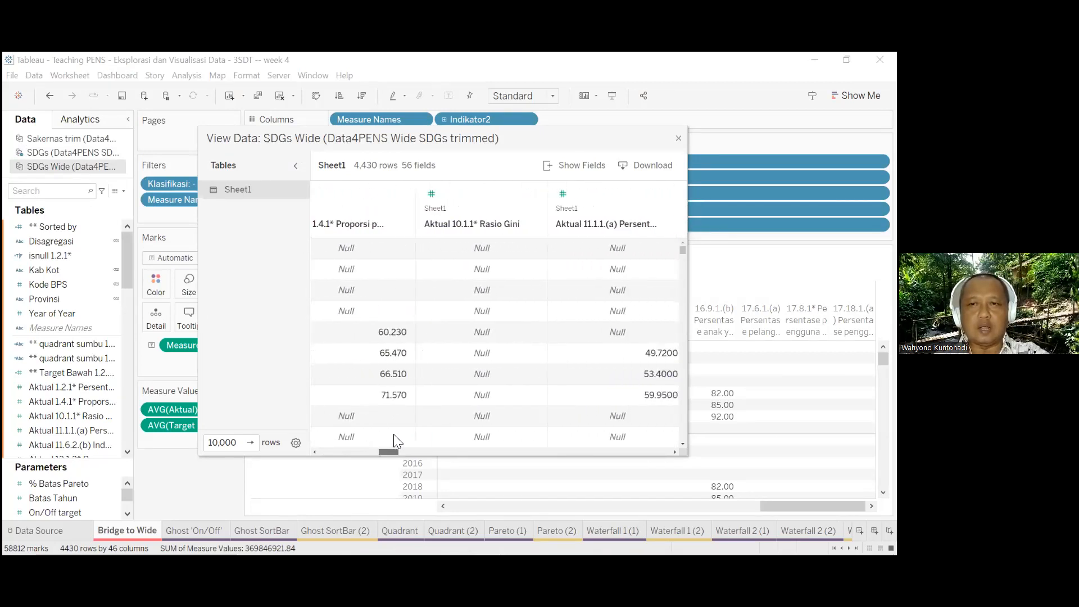
{"action": "scroll", "coordinate": [395, 442], "scroll_direction": "left", "scroll_amount": 8}
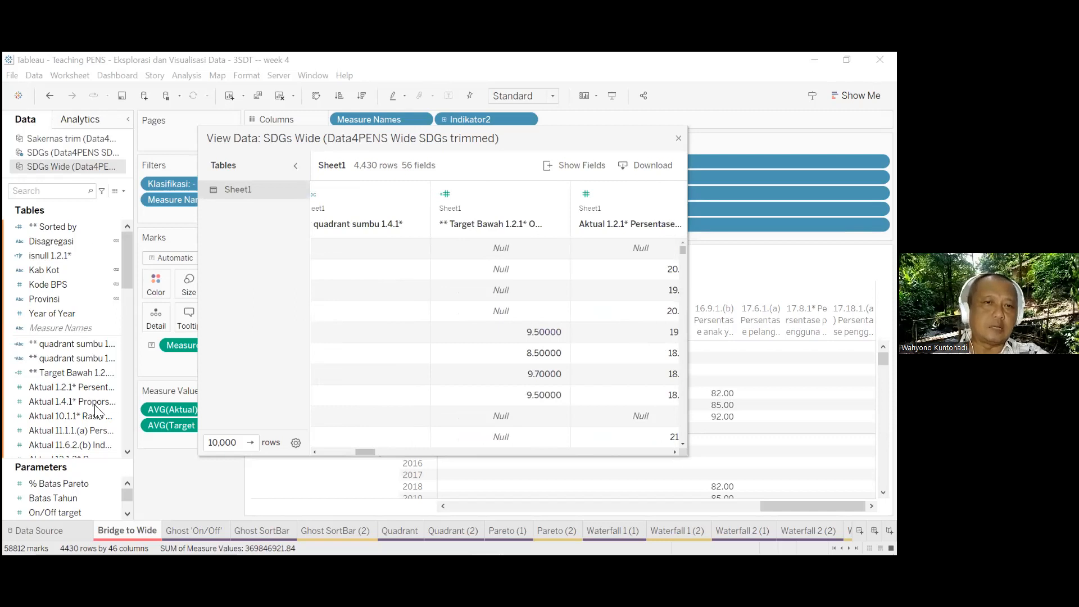
{"action": "left_click", "coordinate": [678, 138]}
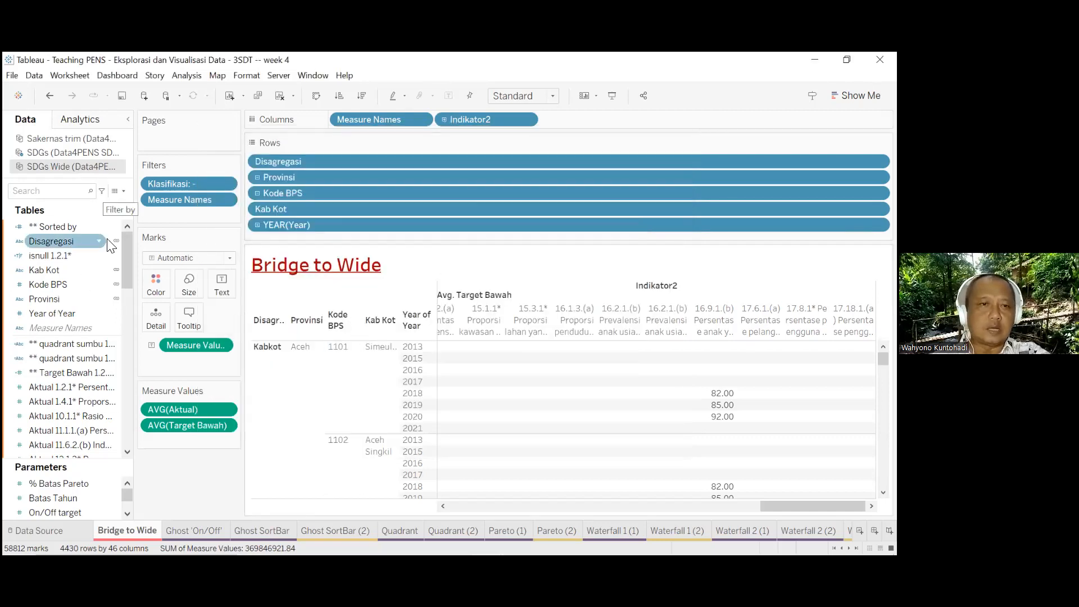
Examine the SDGs Wide fields from Sorted by through the Aktual and Target Bawah indicators, and select the Provinsi field
{"action": "left_click_drag", "start_coordinate": [126, 261], "coordinate": [126, 279]}
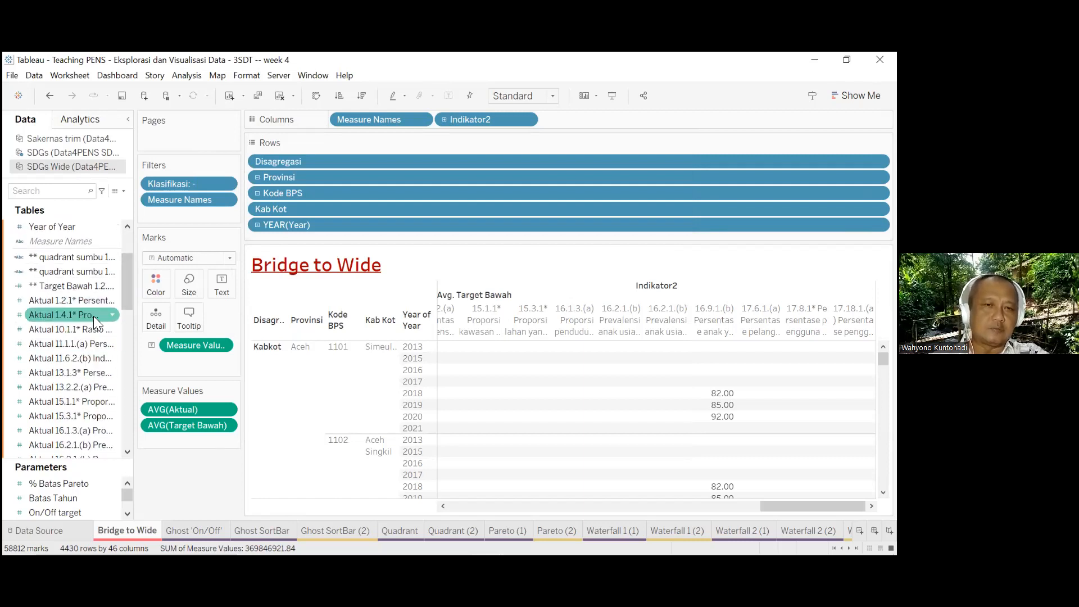
{"action": "left_click_drag", "start_coordinate": [128, 289], "coordinate": [128, 343]}
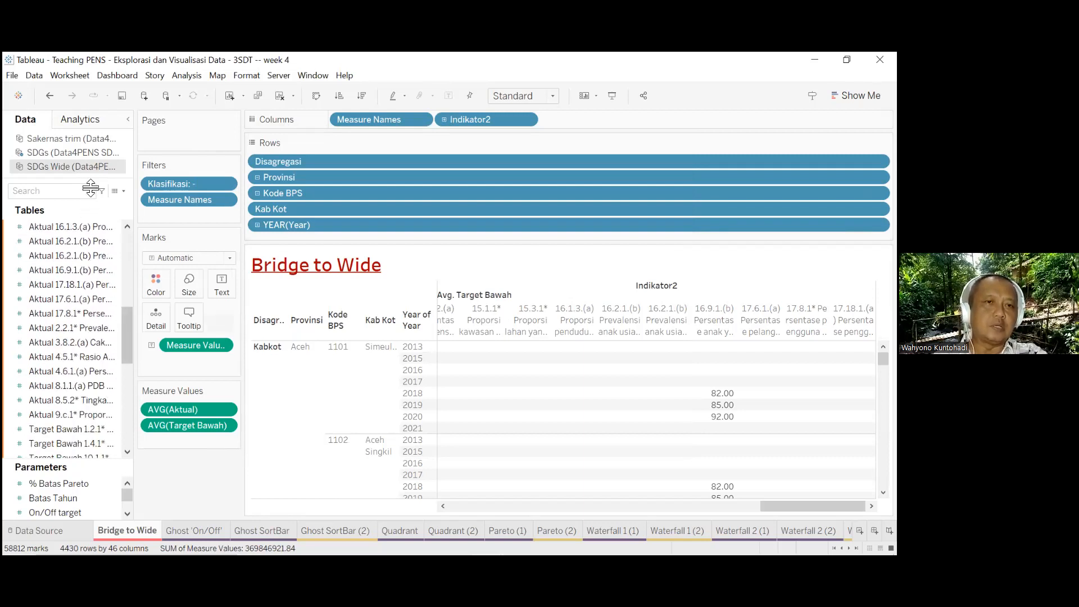
{"action": "left_click", "coordinate": [88, 152]}
{"action": "left_click", "coordinate": [90, 167]}
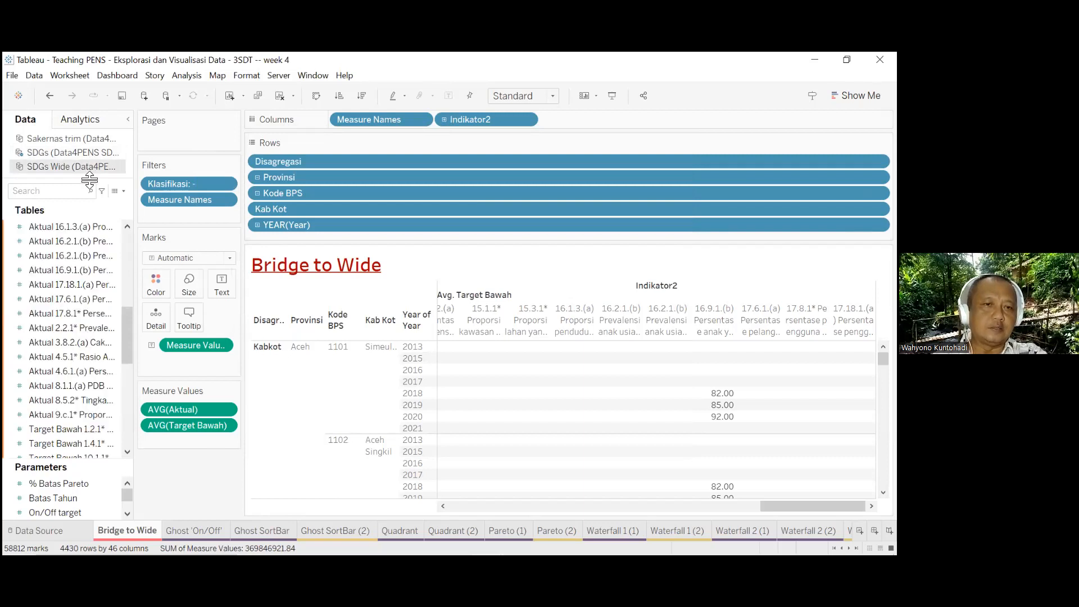
{"action": "left_click_drag", "start_coordinate": [127, 316], "coordinate": [128, 406]}
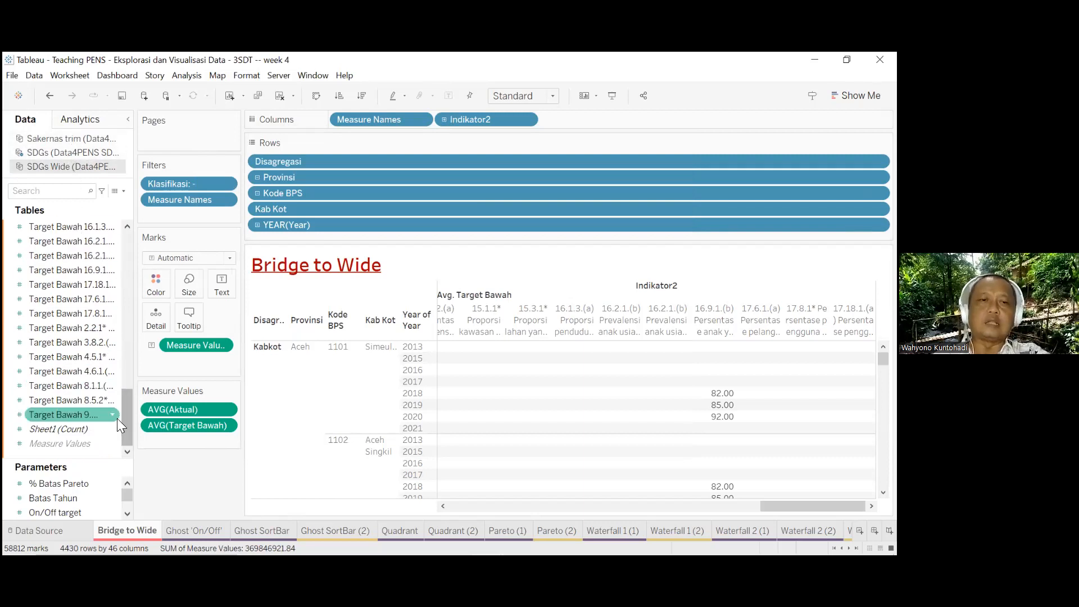
{"action": "mouse_move", "coordinate": [130, 411]}
{"action": "left_mouse_down"}
{"action": "mouse_move", "coordinate": [130, 344]}
{"action": "mouse_move", "coordinate": [123, 418]}
{"action": "left_mouse_up"}
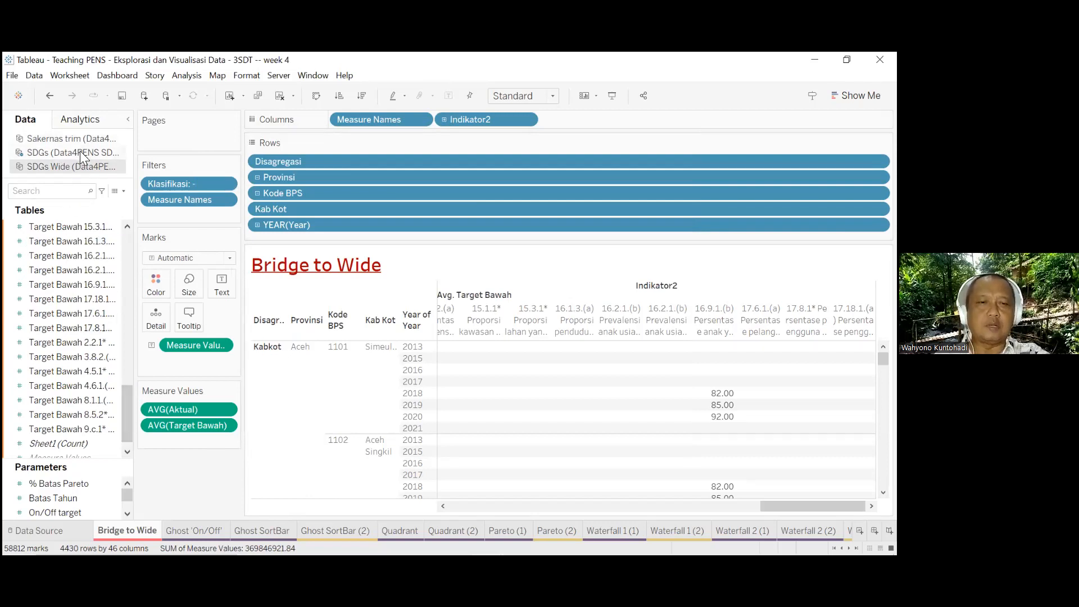
{"action": "left_click_drag", "start_coordinate": [128, 403], "coordinate": [126, 238]}
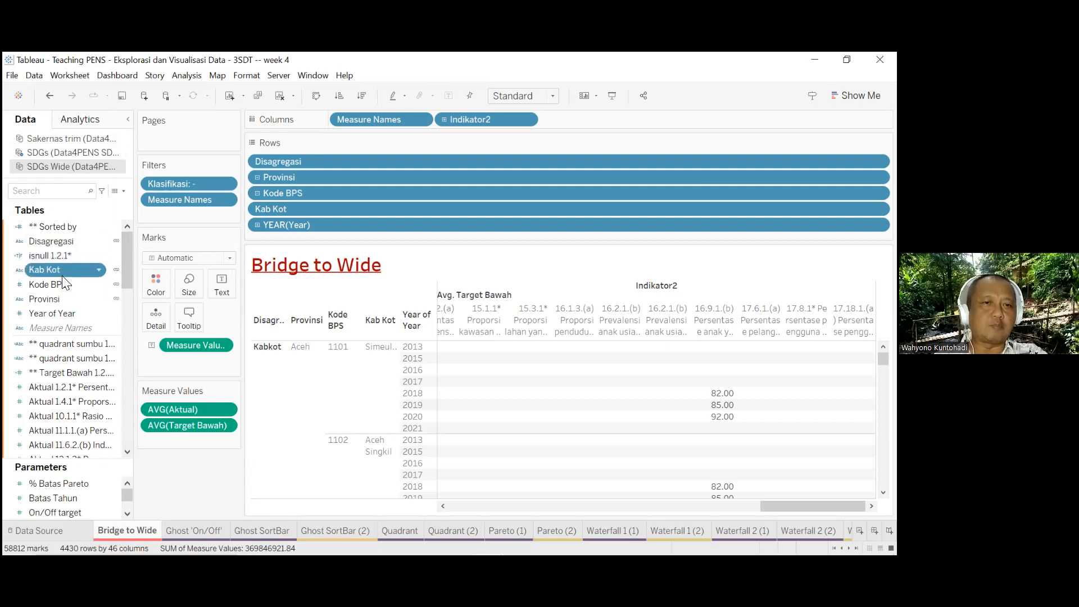
{"action": "left_click", "coordinate": [63, 298]}
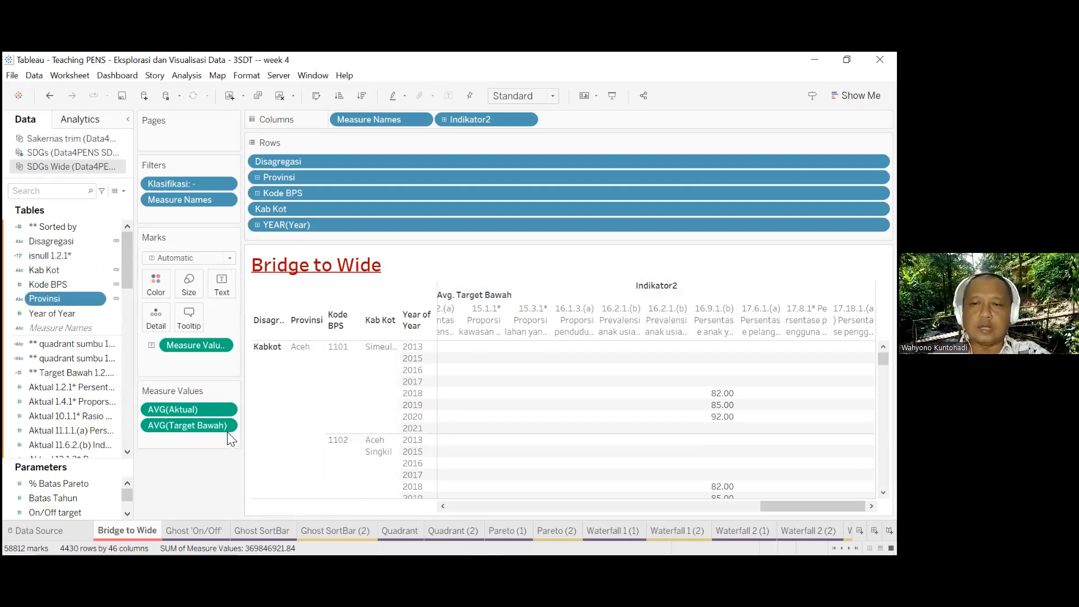
Switch to PowerPoint and view slide 7, the Visualisasi Ghost Parameter title slide
{"action": "mouse_move", "coordinate": [449, 554]}
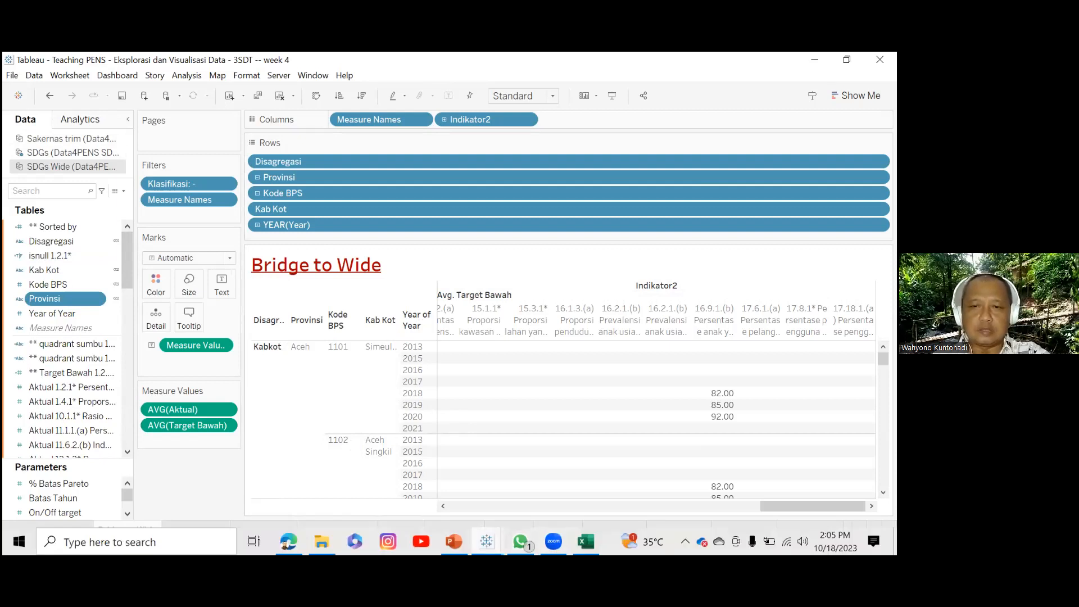
{"action": "left_click", "coordinate": [487, 541]}
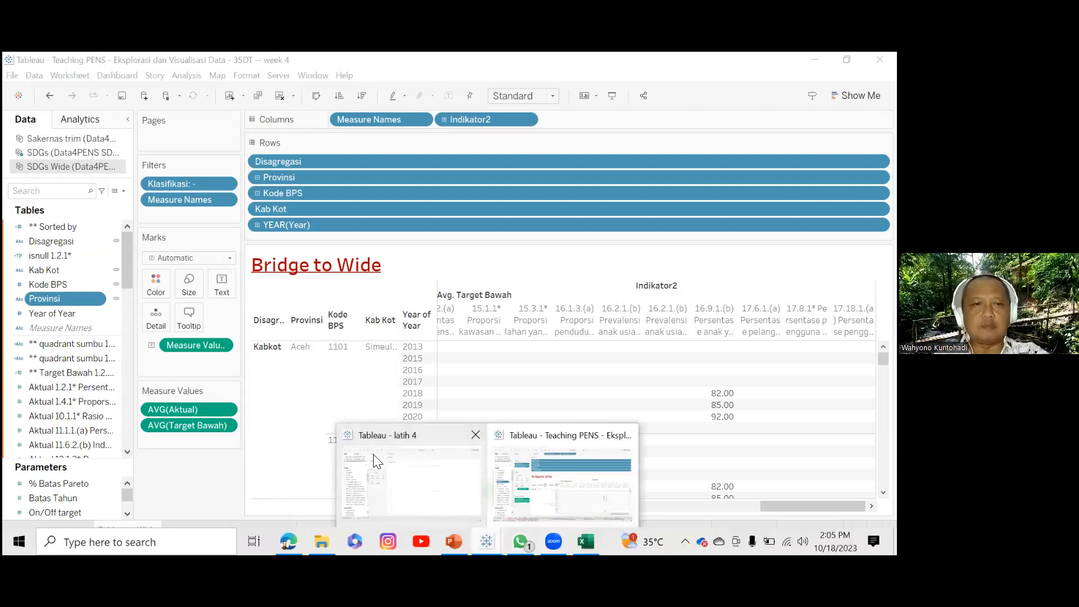
{"action": "left_click", "coordinate": [444, 437]}
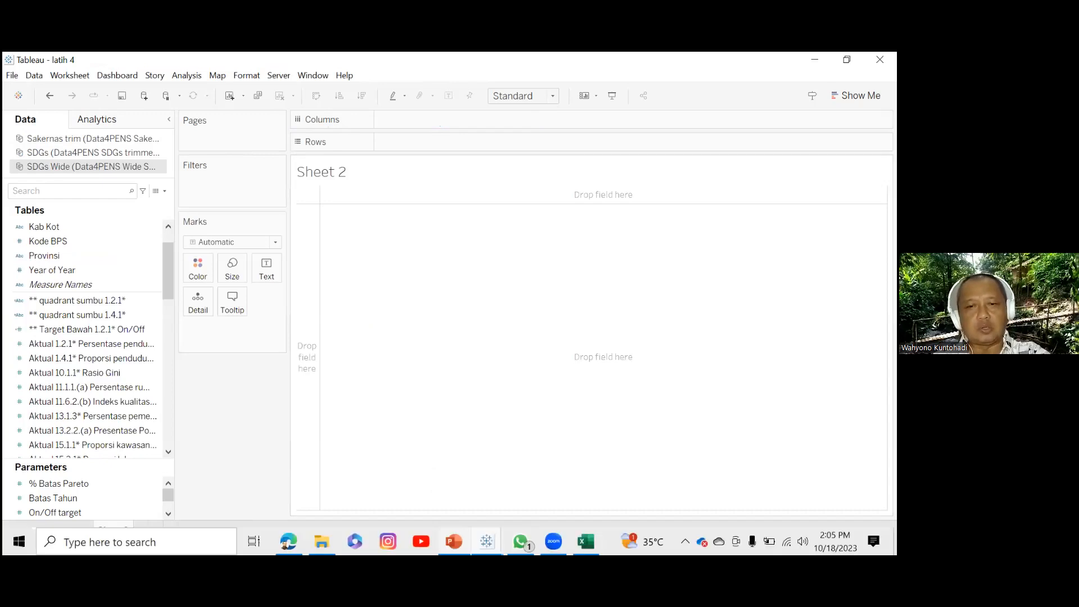
{"action": "left_click", "coordinate": [454, 541]}
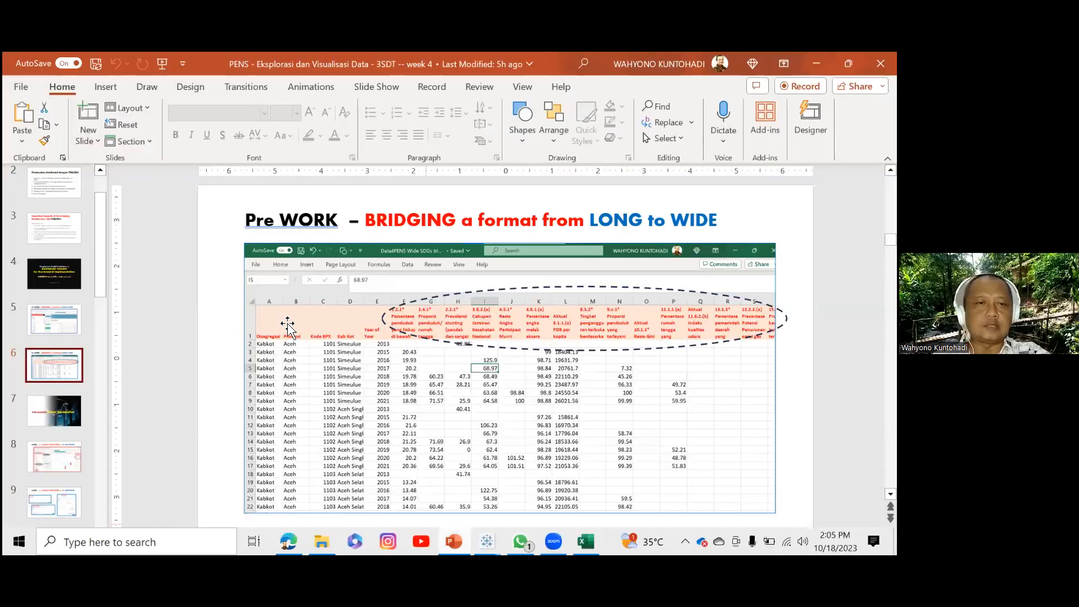
{"action": "left_click", "coordinate": [69, 421]}
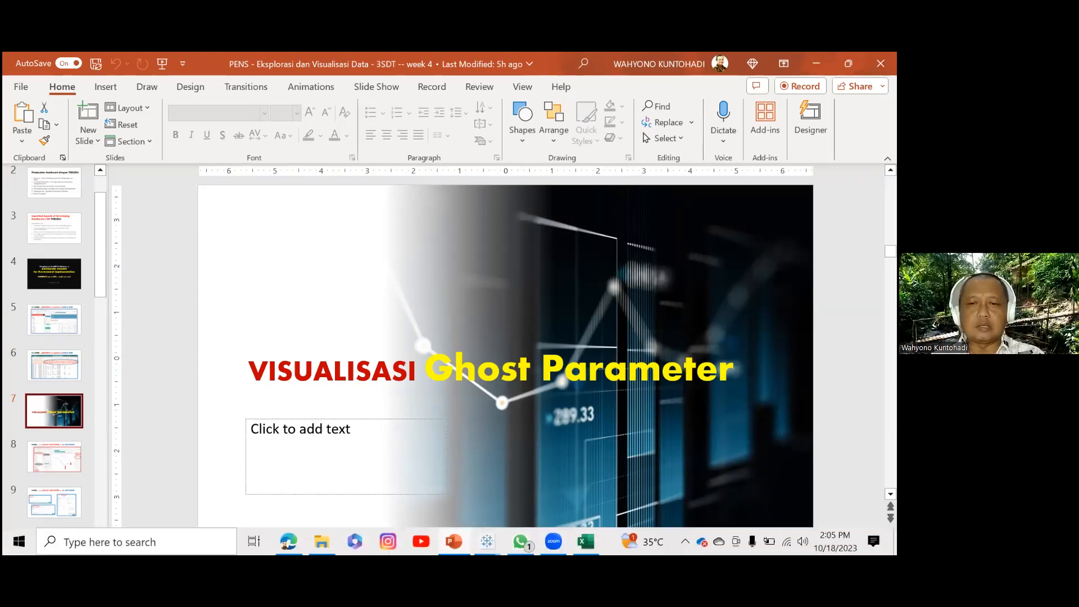
Switch to the latih 4 workbook in Tableau and start a new parameter named x with the Integer data type
{"action": "left_click", "coordinate": [487, 541]}
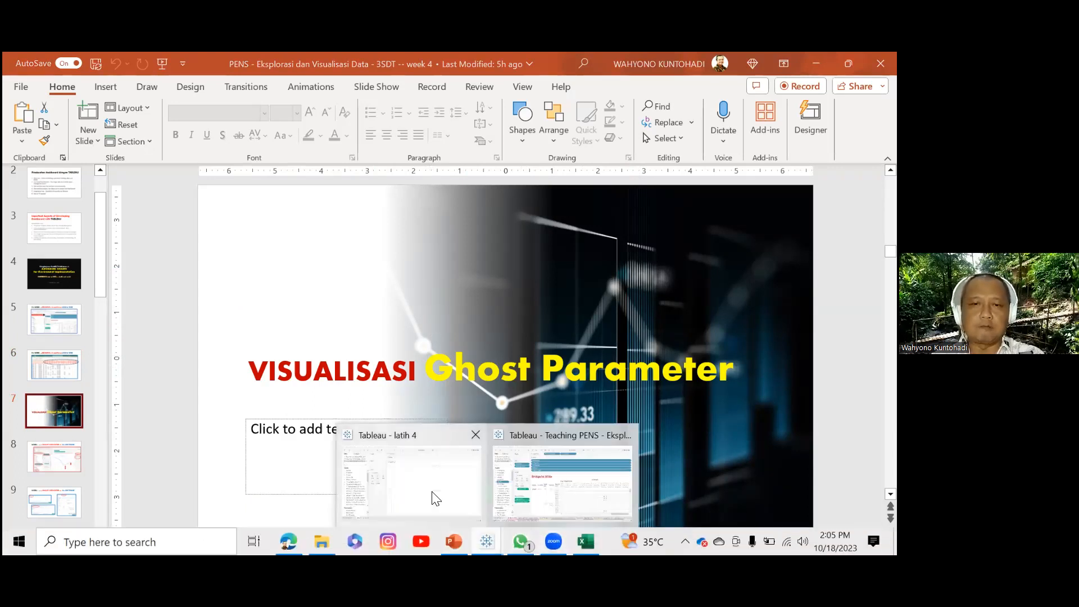
{"action": "left_click", "coordinate": [412, 477]}
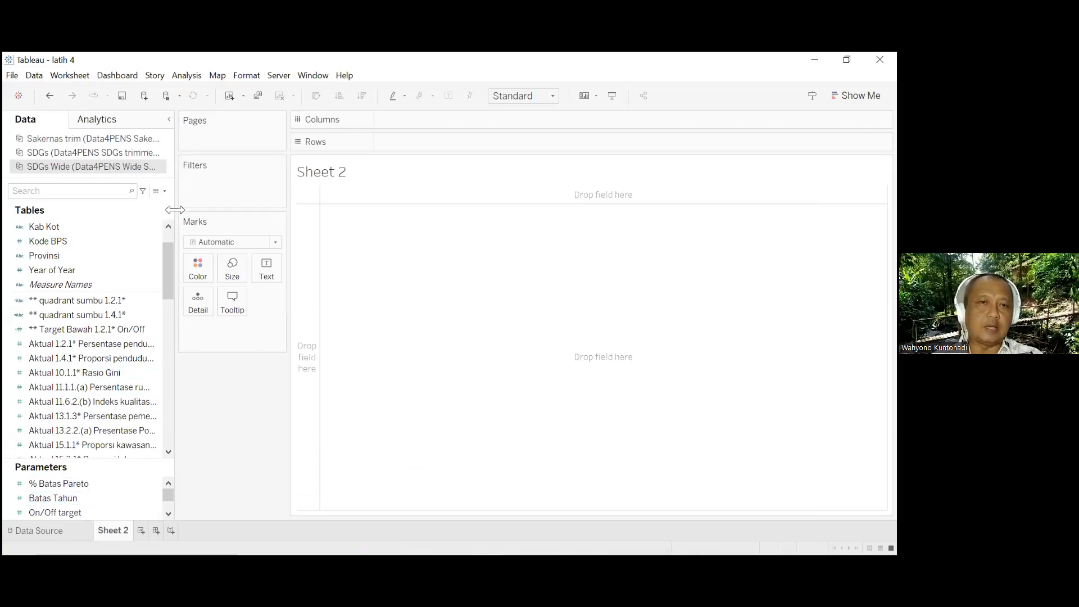
{"action": "left_click", "coordinate": [165, 192]}
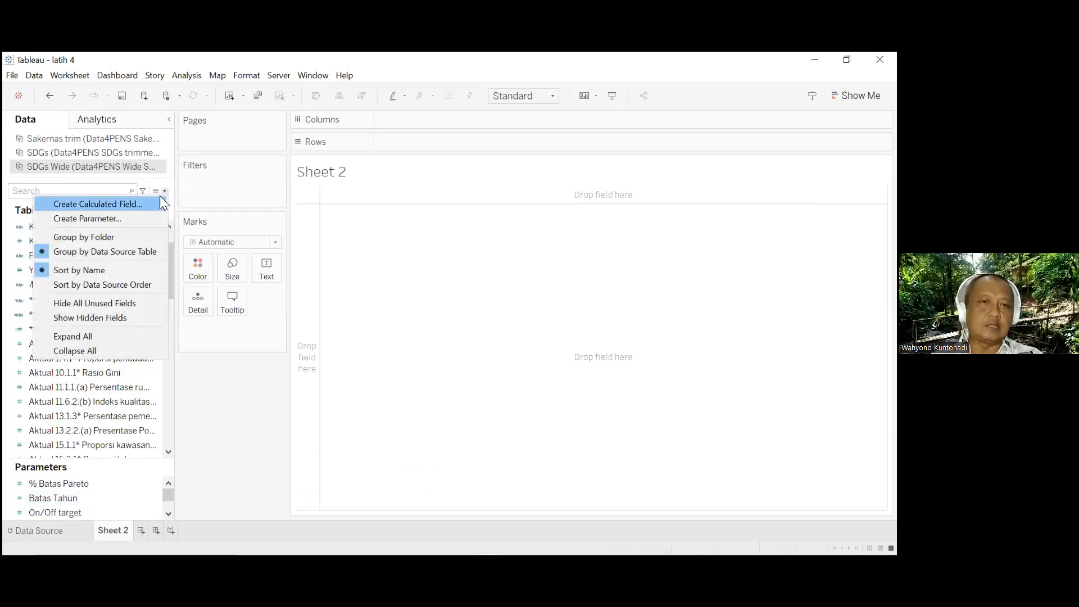
{"action": "left_click", "coordinate": [152, 221]}
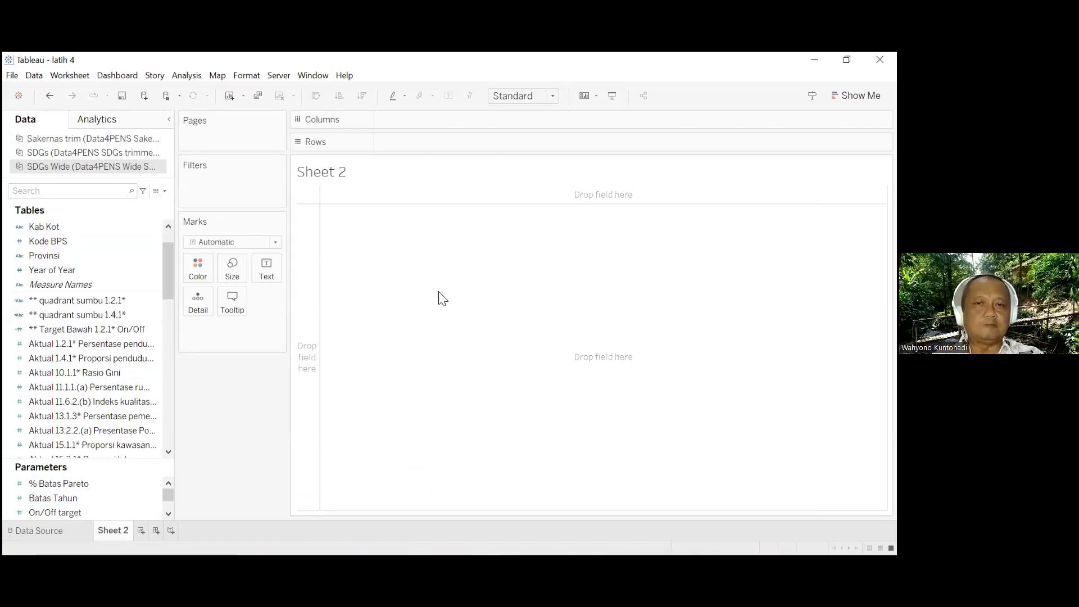
{"action": "key", "text": "ctrl+a"}
{"action": "type", "text": "x"}
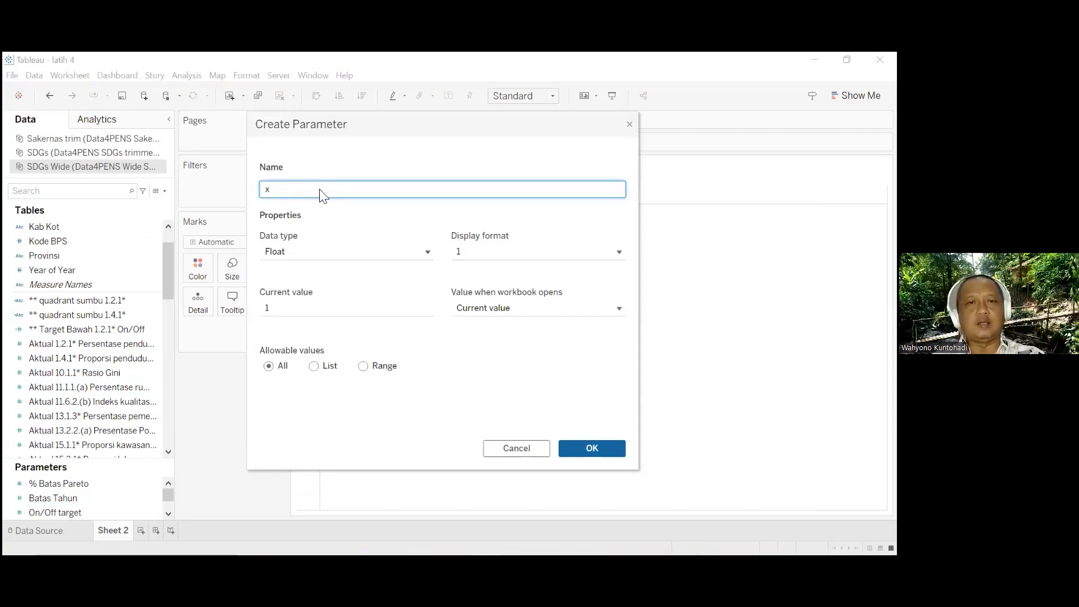
{"action": "left_click", "coordinate": [427, 253]}
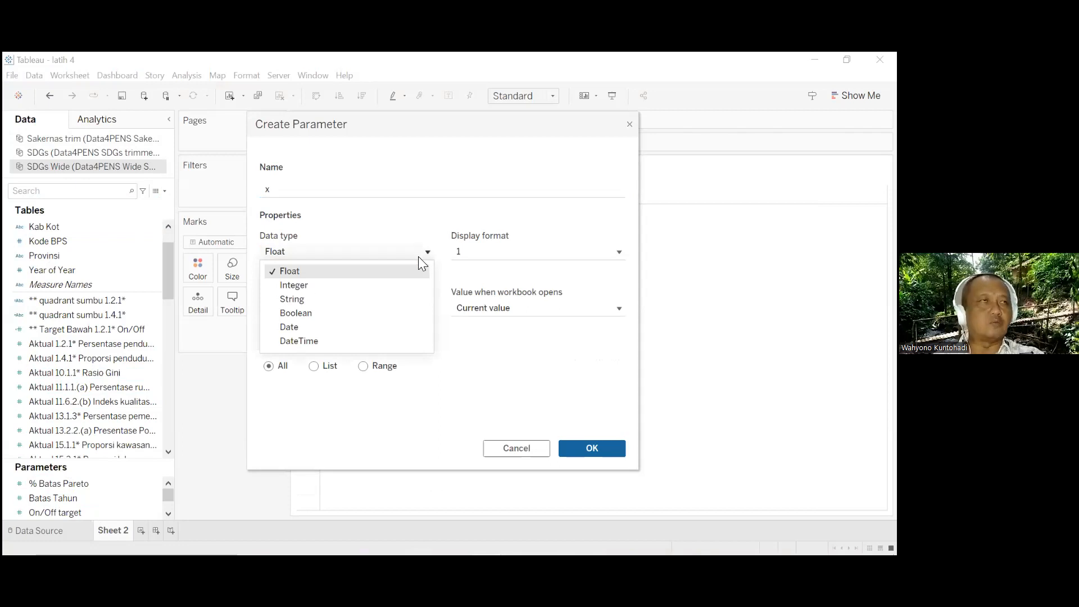
{"action": "left_click", "coordinate": [373, 286]}
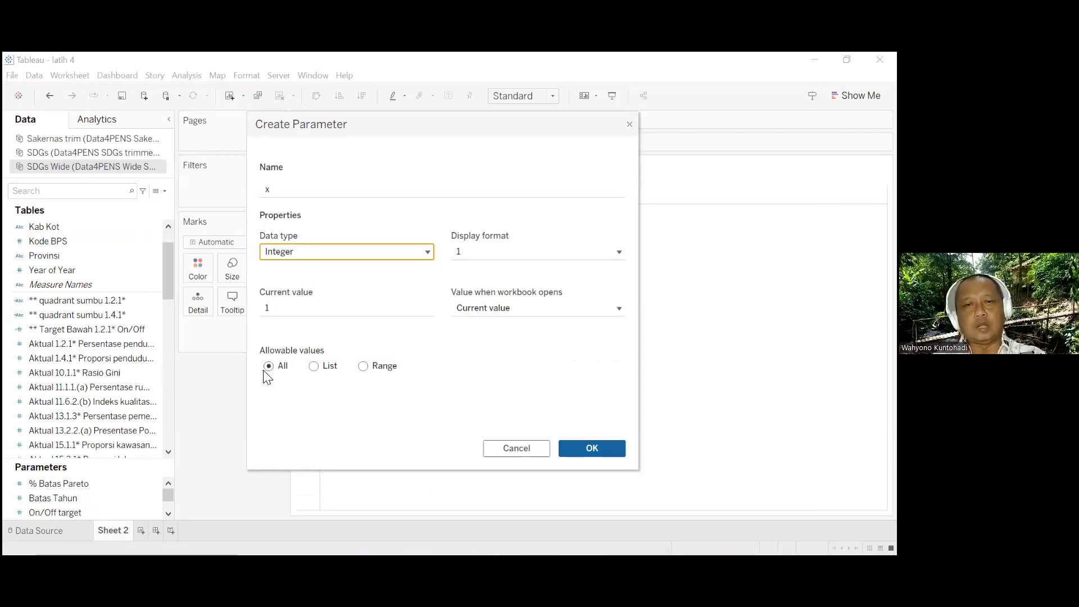
Restrict parameter x to a list of allowable values and add the values 1 and 2
{"action": "left_click", "coordinate": [315, 367]}
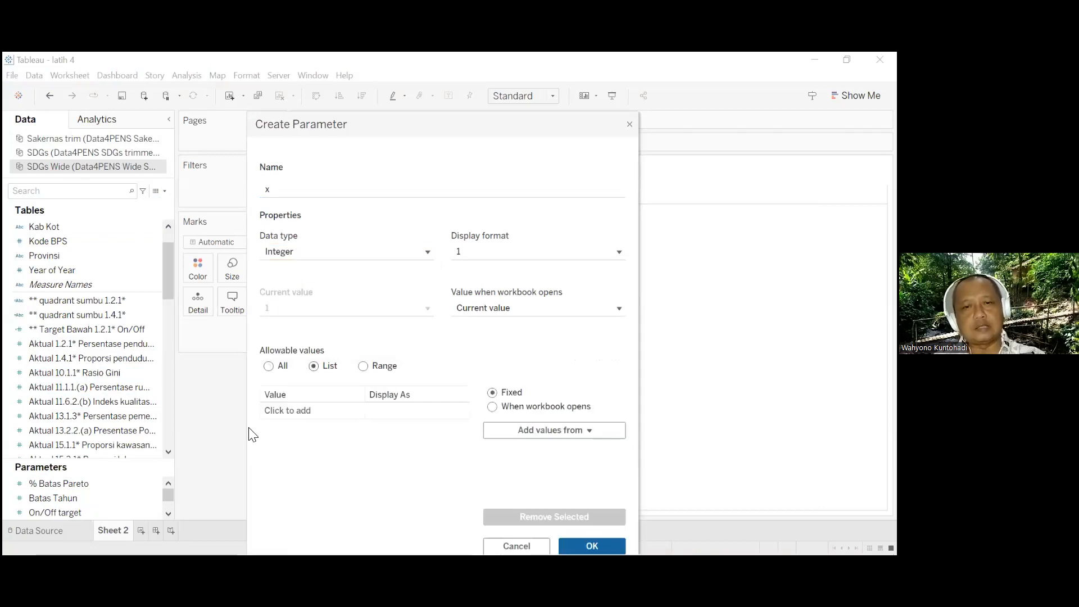
{"action": "left_click", "coordinate": [296, 412]}
{"action": "type", "text": "1"}
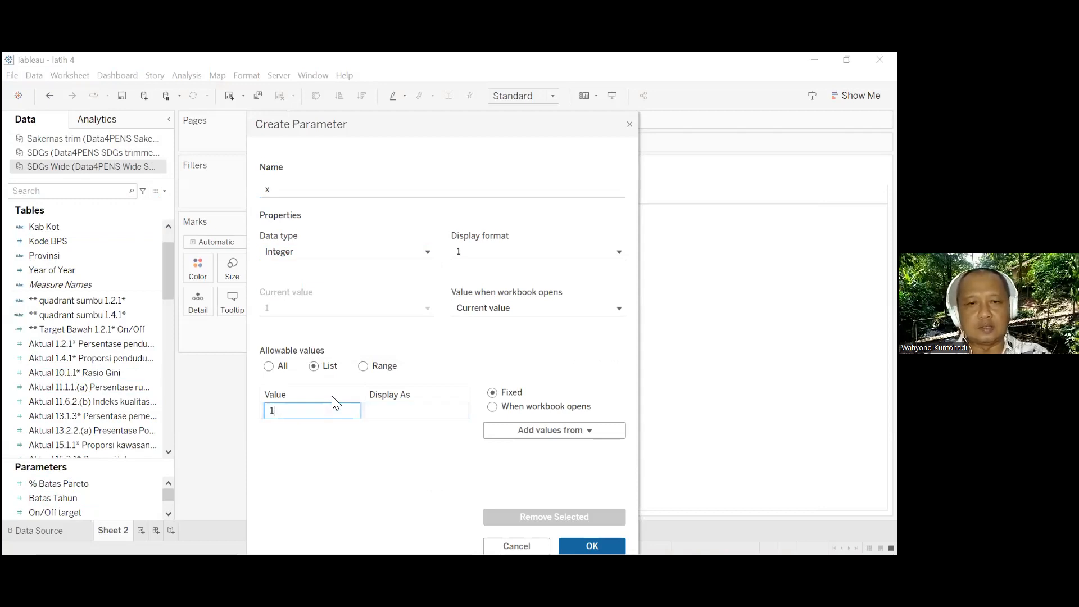
{"action": "key", "text": "Return"}
{"action": "type", "text": "2"}
{"action": "key", "text": "Return"}
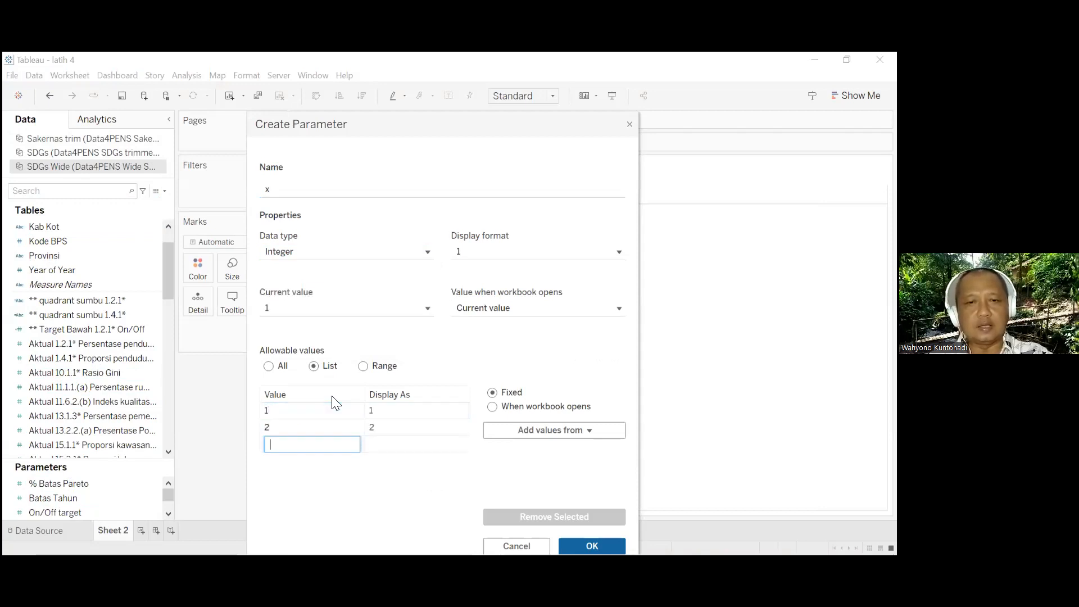
Set the display names of parameter x's values to pria for 1 and wanita for 2
{"action": "left_click", "coordinate": [413, 412]}
{"action": "left_click", "coordinate": [414, 411]}
{"action": "left_click", "coordinate": [346, 415]}
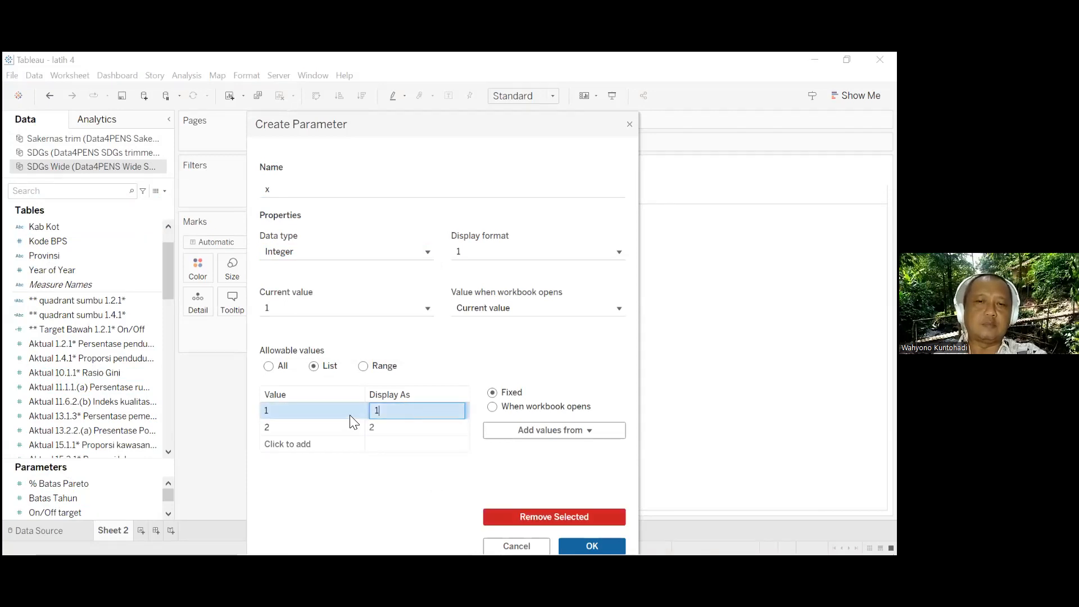
{"action": "type", "text": "pria"}
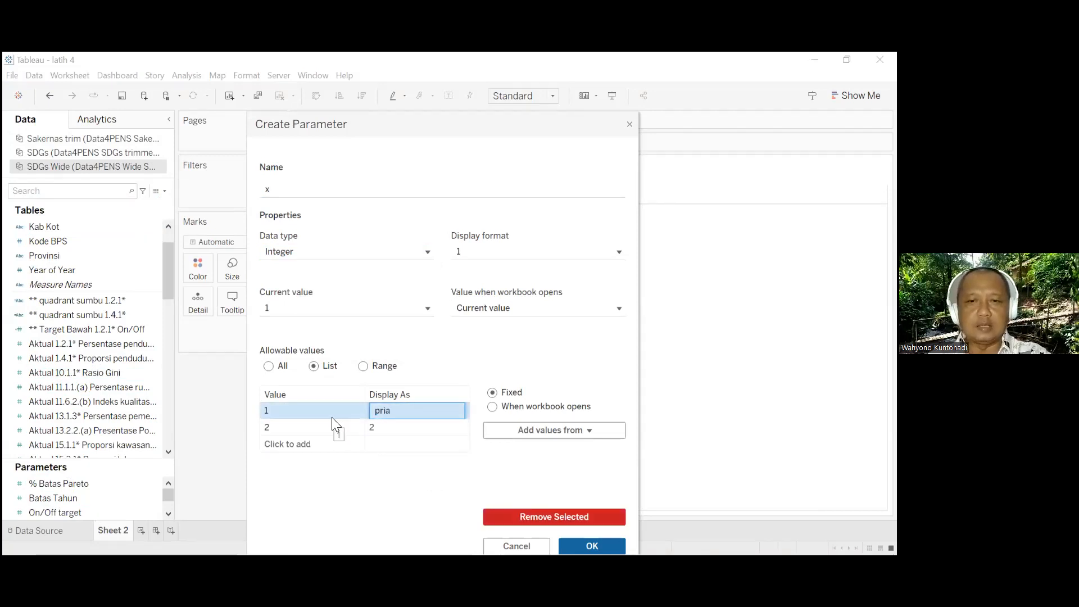
{"action": "left_click", "coordinate": [384, 429]}
{"action": "left_click", "coordinate": [385, 430]}
{"action": "type", "text": "wanita"}
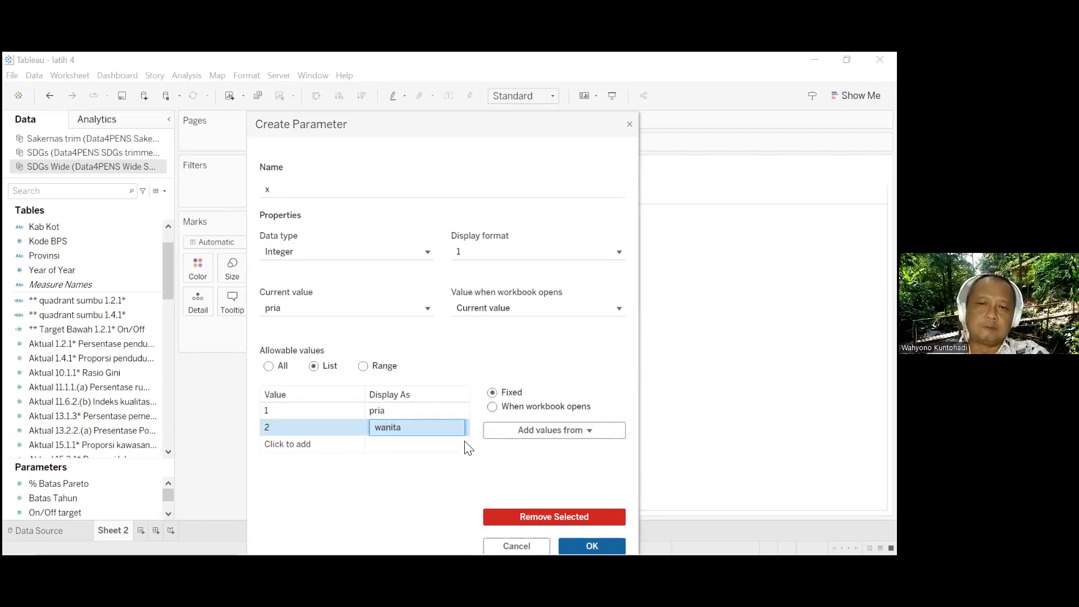
{"action": "left_click", "coordinate": [395, 448]}
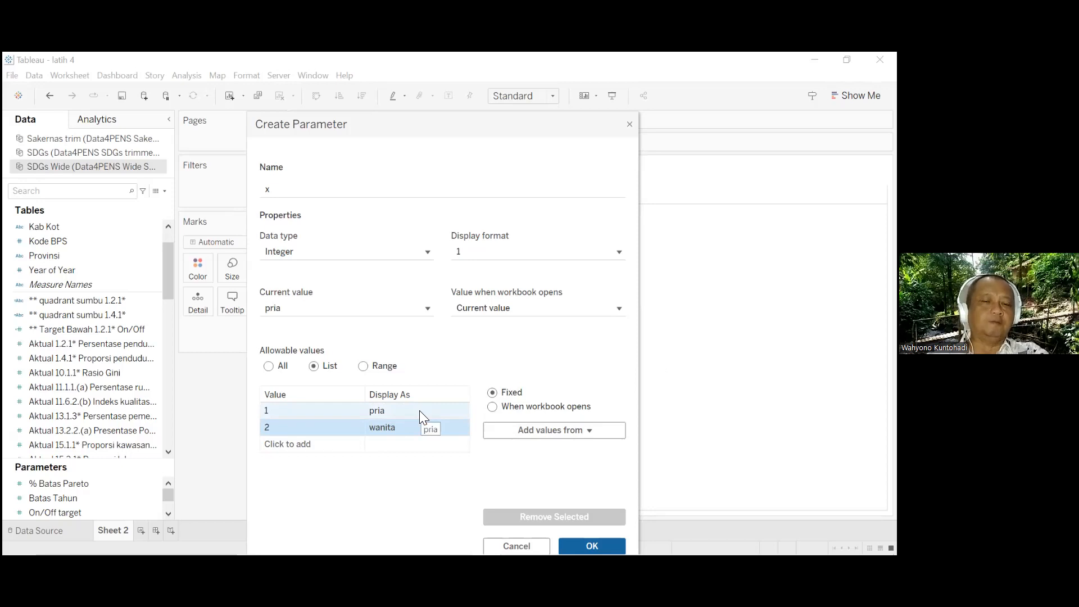
Add the value 3 displayed as banci to the parameter's list and confirm creating parameter x
{"action": "left_click", "coordinate": [315, 443]}
{"action": "type", "text": "3"}
{"action": "key", "text": "Return"}
{"action": "double_click", "coordinate": [365, 444]}
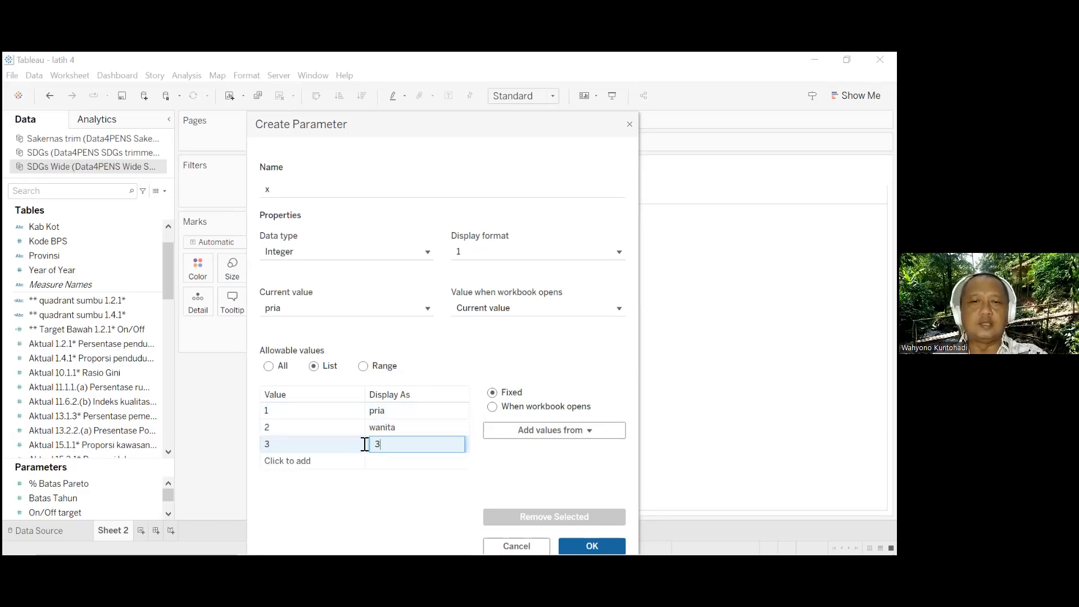
{"action": "type", "text": "banci"}
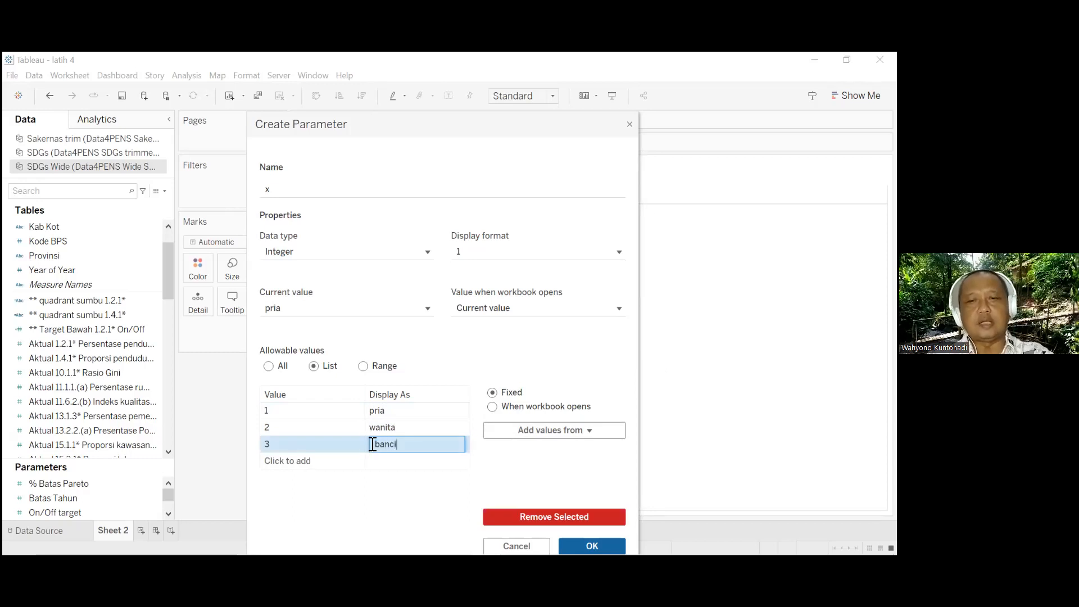
{"action": "key", "text": "Return"}
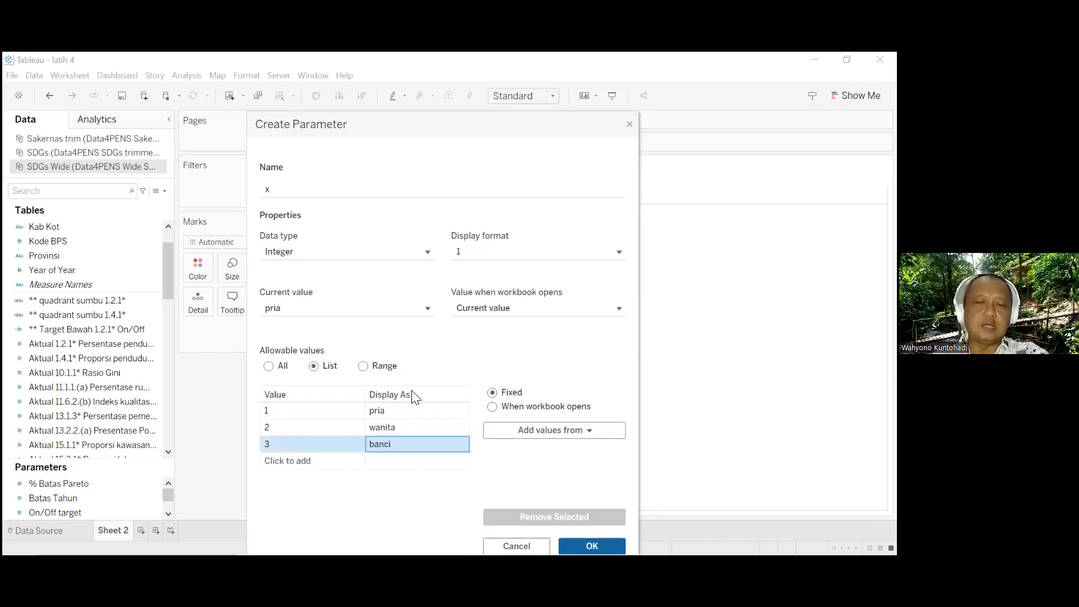
{"action": "left_click", "coordinate": [414, 412]}
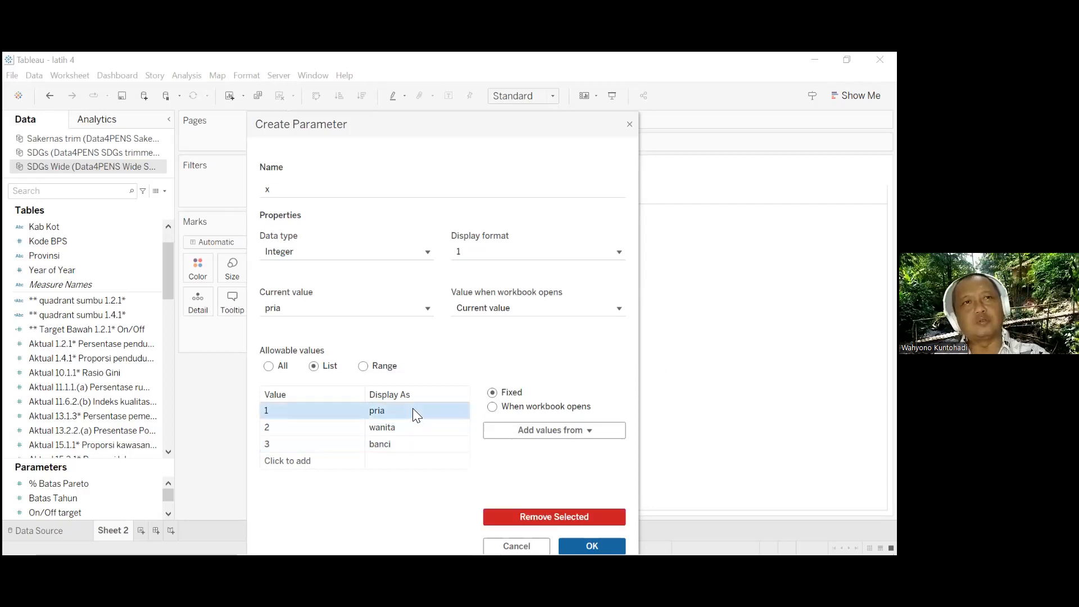
{"action": "left_click", "coordinate": [405, 424]}
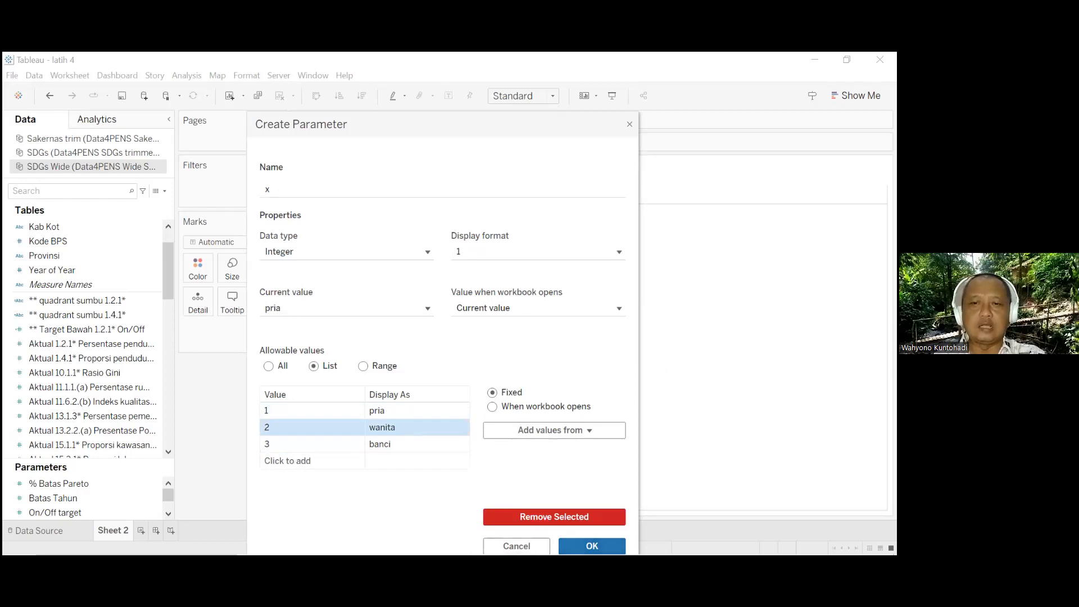
{"action": "left_click", "coordinate": [592, 545]}
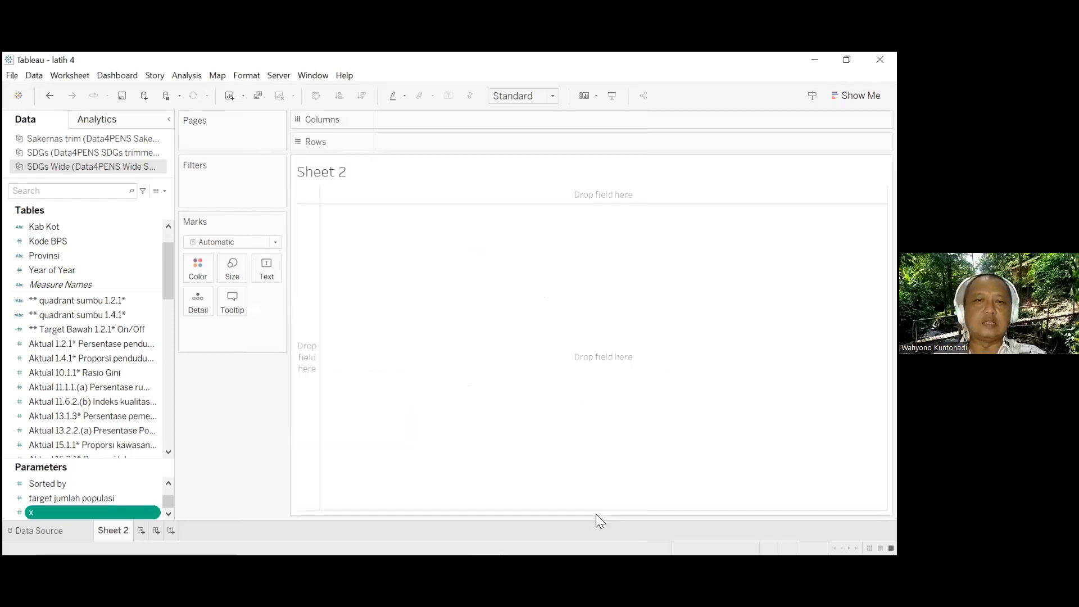
Show parameter x's control on the sheet and test it by switching between the values wanita and pria
{"action": "right_click", "coordinate": [106, 514]}
{"action": "left_click", "coordinate": [197, 305]}
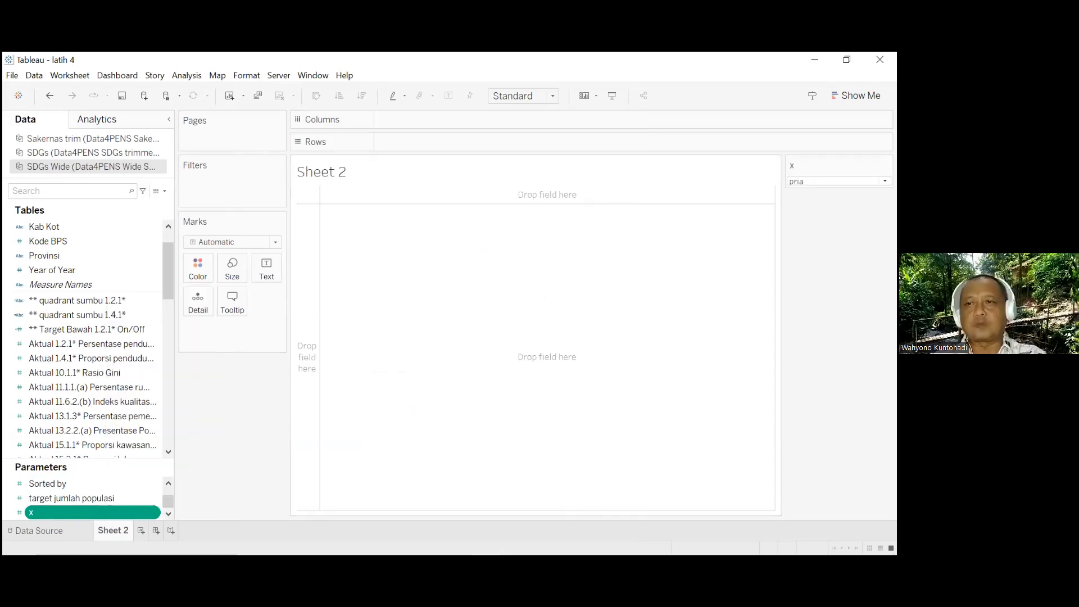
{"action": "left_click", "coordinate": [885, 181]}
{"action": "left_click", "coordinate": [803, 203]}
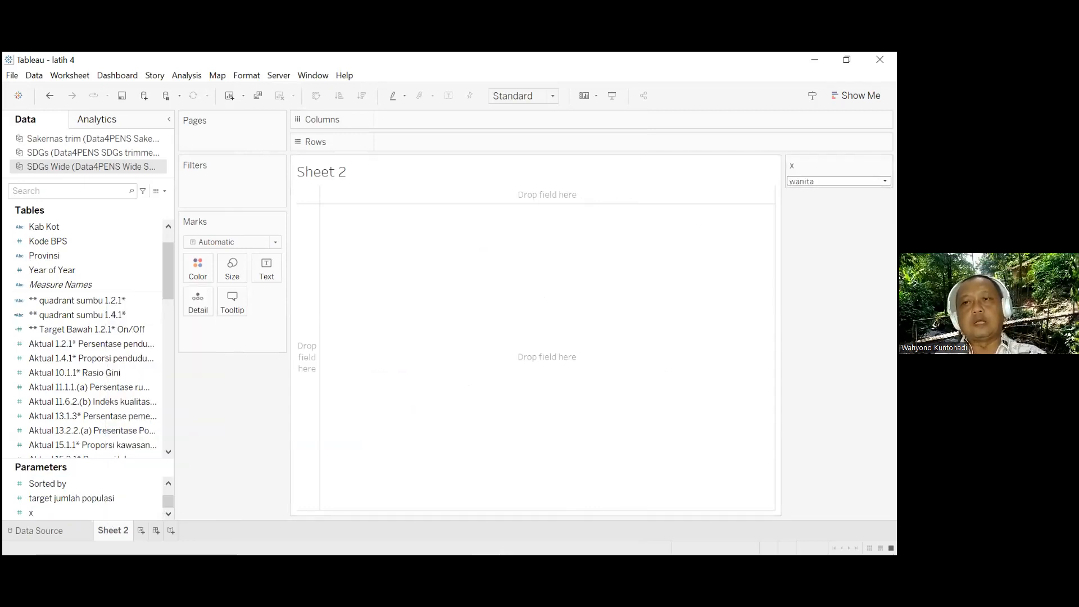
{"action": "left_click", "coordinate": [885, 181]}
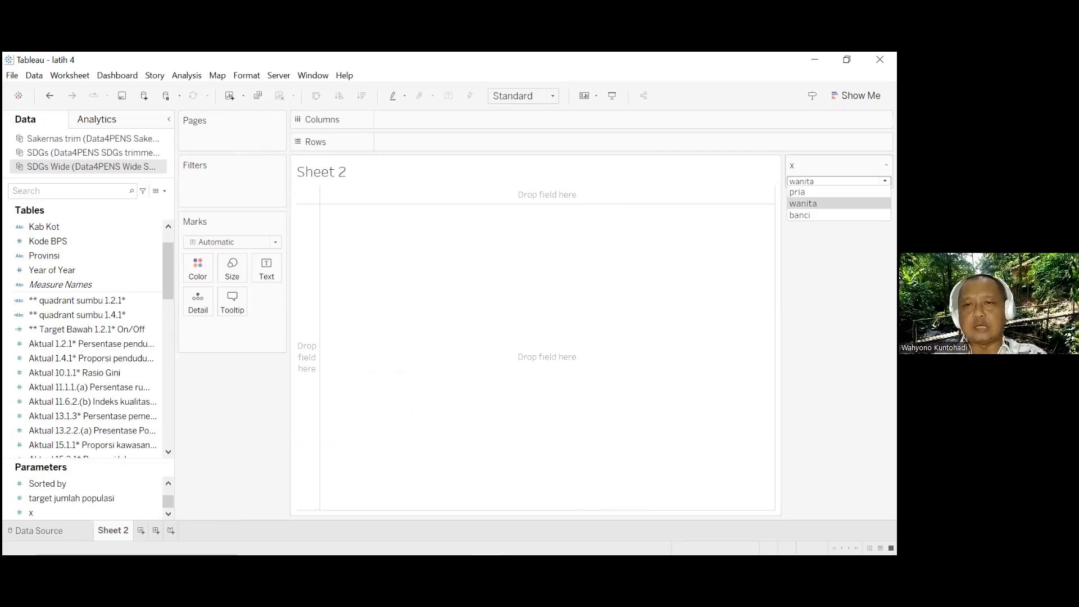
{"action": "left_click", "coordinate": [798, 191]}
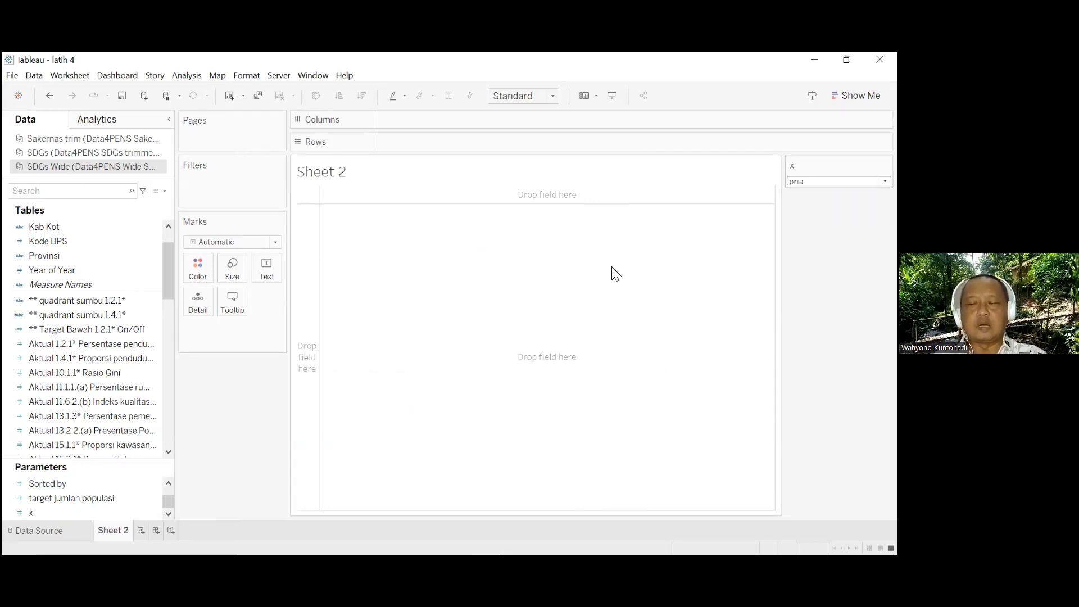
{"action": "left_click", "coordinate": [838, 181]}
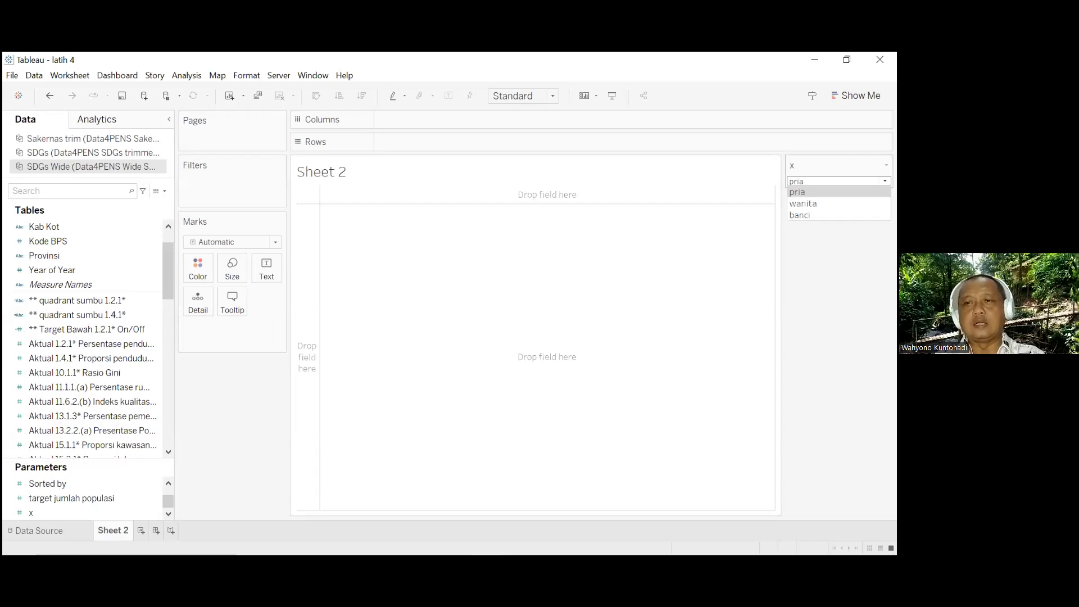
{"action": "left_click", "coordinate": [803, 203]}
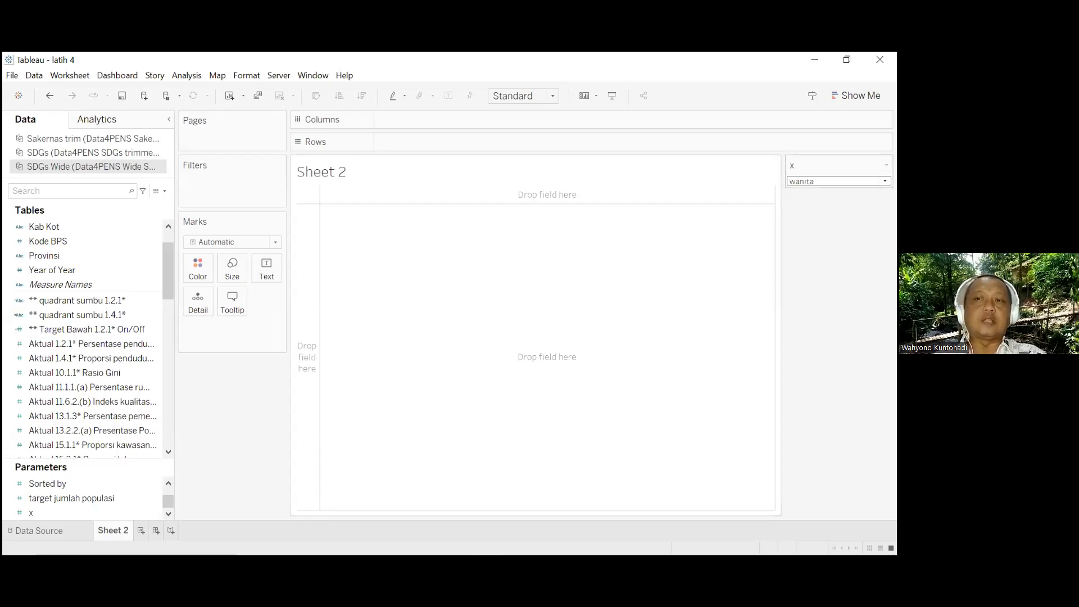
{"action": "left_click", "coordinate": [837, 181]}
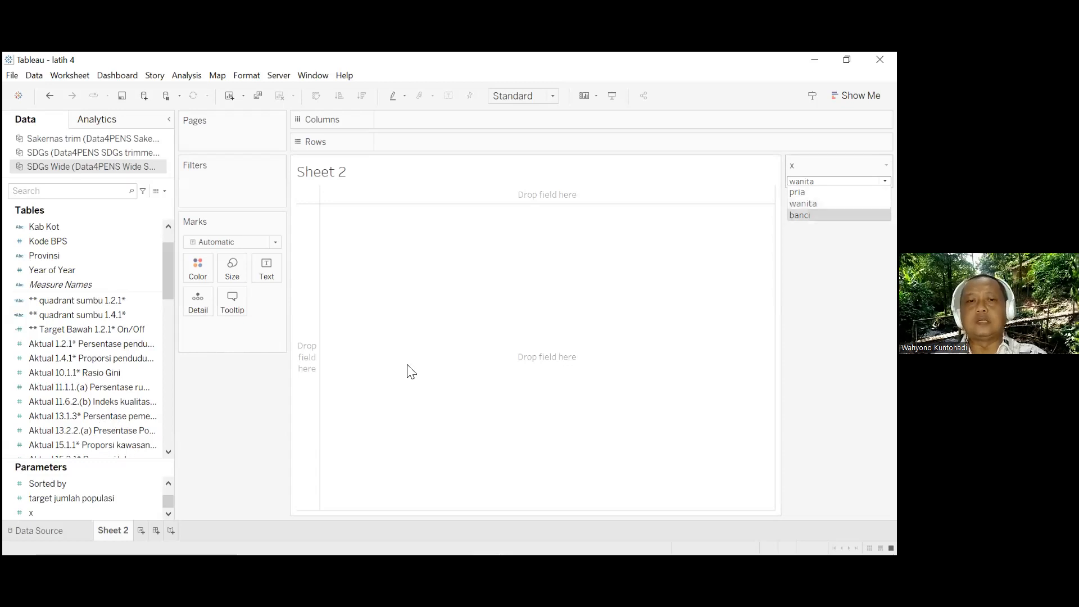
Open parameter x for editing and set its data type to Float
{"action": "right_click", "coordinate": [151, 514]}
{"action": "left_click", "coordinate": [151, 514]}
{"action": "right_click", "coordinate": [145, 514]}
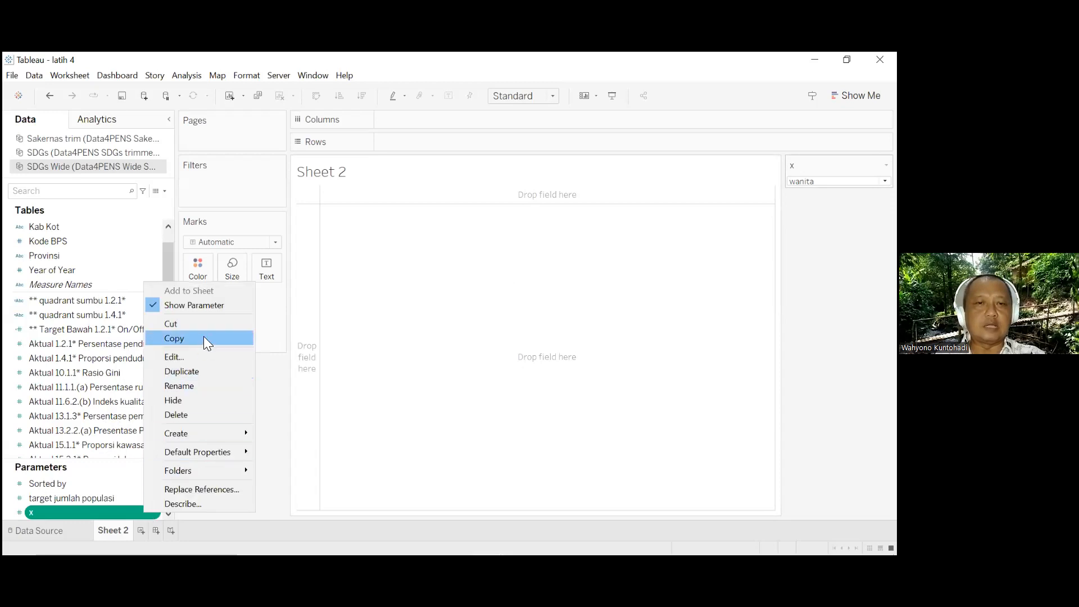
{"action": "left_click", "coordinate": [206, 354]}
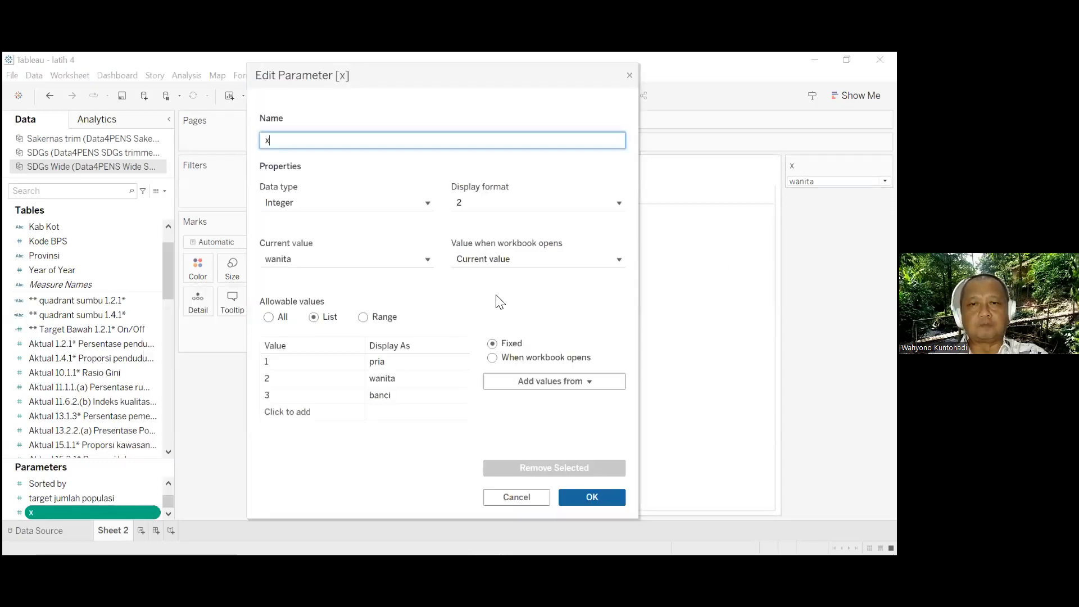
{"action": "left_click", "coordinate": [355, 208]}
{"action": "left_click", "coordinate": [339, 223]}
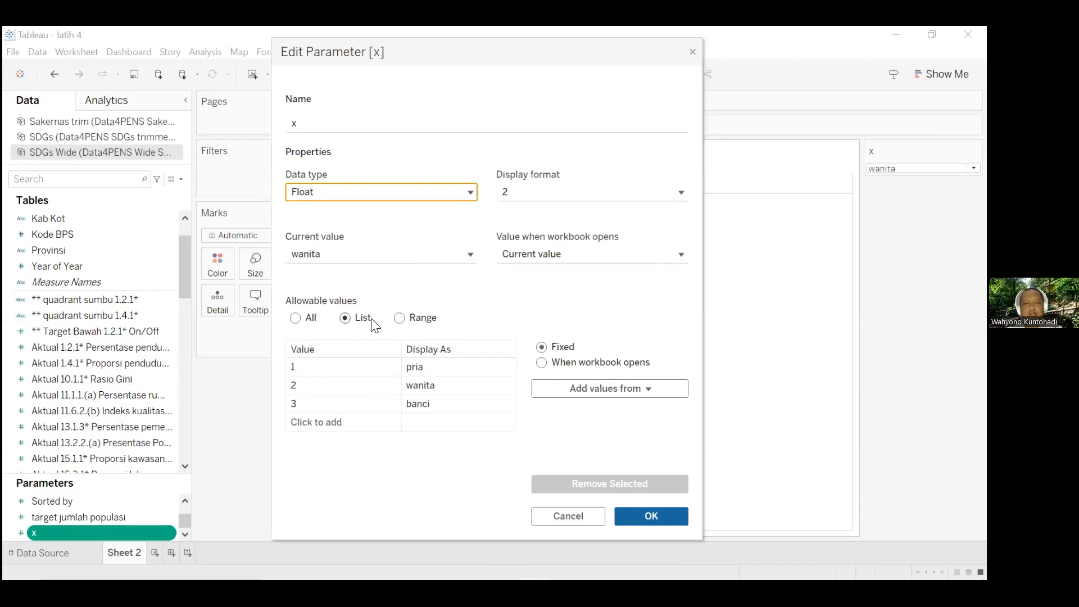
Set parameter x's allowable values to a range with a maximum of 10, enable the step size of 1, and confirm
{"action": "left_click", "coordinate": [400, 318]}
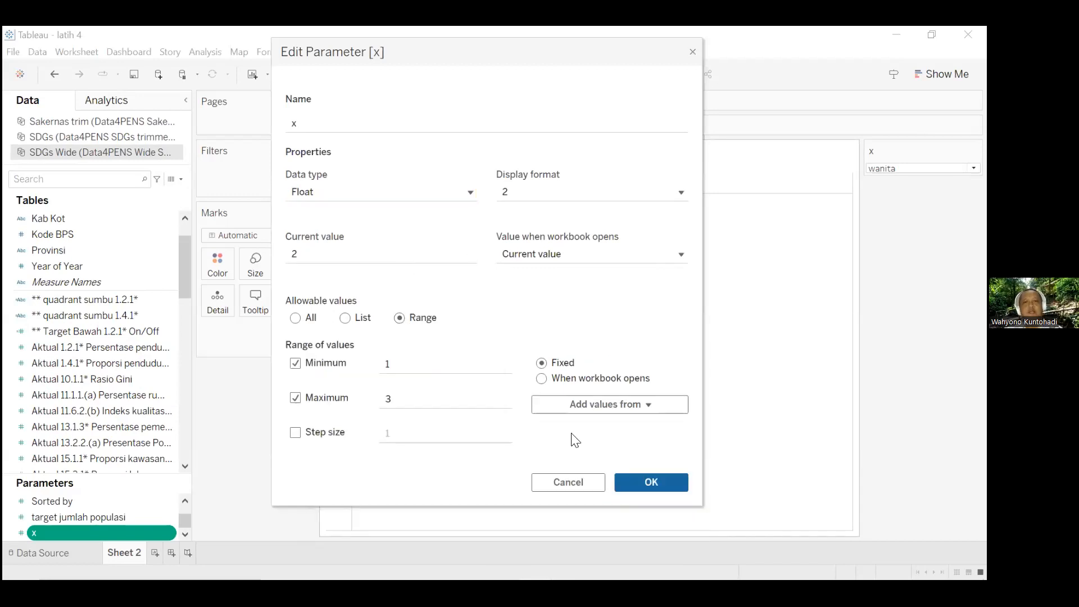
{"action": "double_click", "coordinate": [388, 397]}
{"action": "key", "text": "BackSpace"}
{"action": "type", "text": "10"}
{"action": "left_click", "coordinate": [296, 433]}
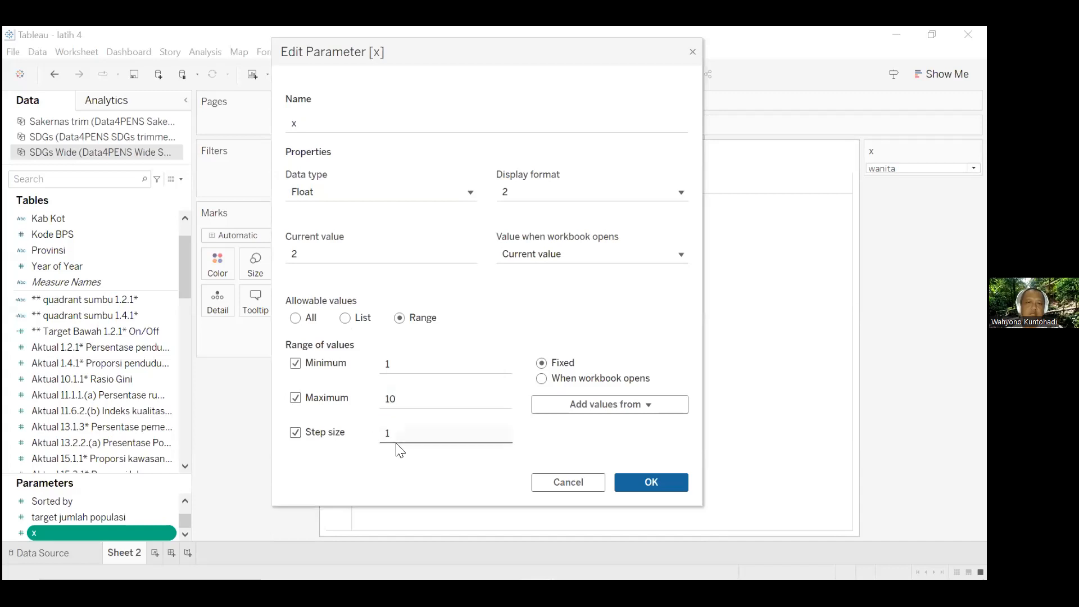
{"action": "left_click", "coordinate": [679, 479]}
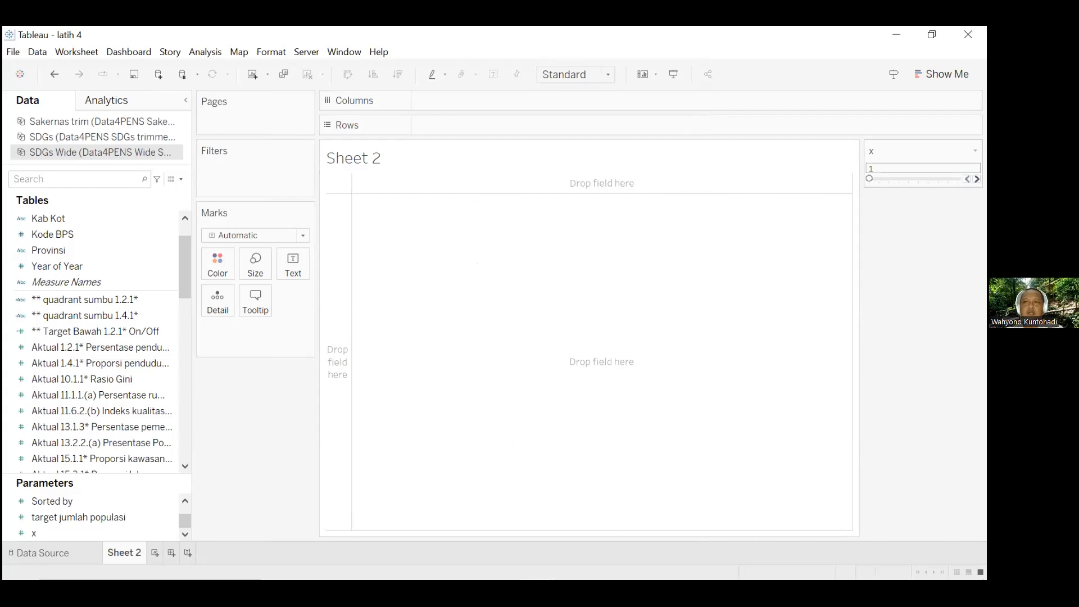
Move parameter x's slider to 7 and change its control style to Type In
{"action": "left_click_drag", "start_coordinate": [870, 180], "coordinate": [879, 179]}
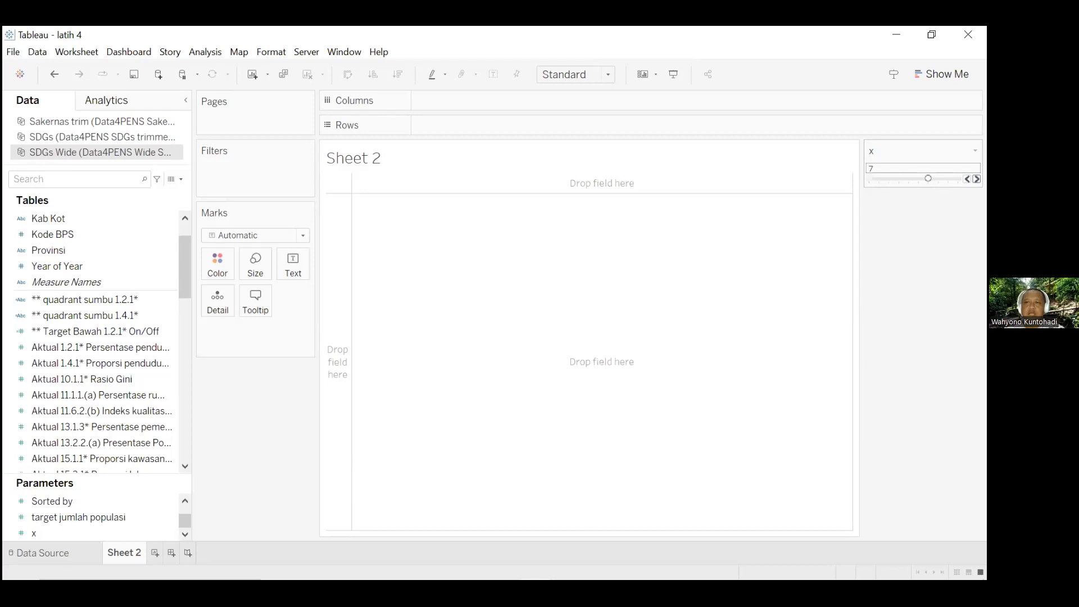
{"action": "left_click", "coordinate": [975, 151]}
{"action": "left_click", "coordinate": [900, 267]}
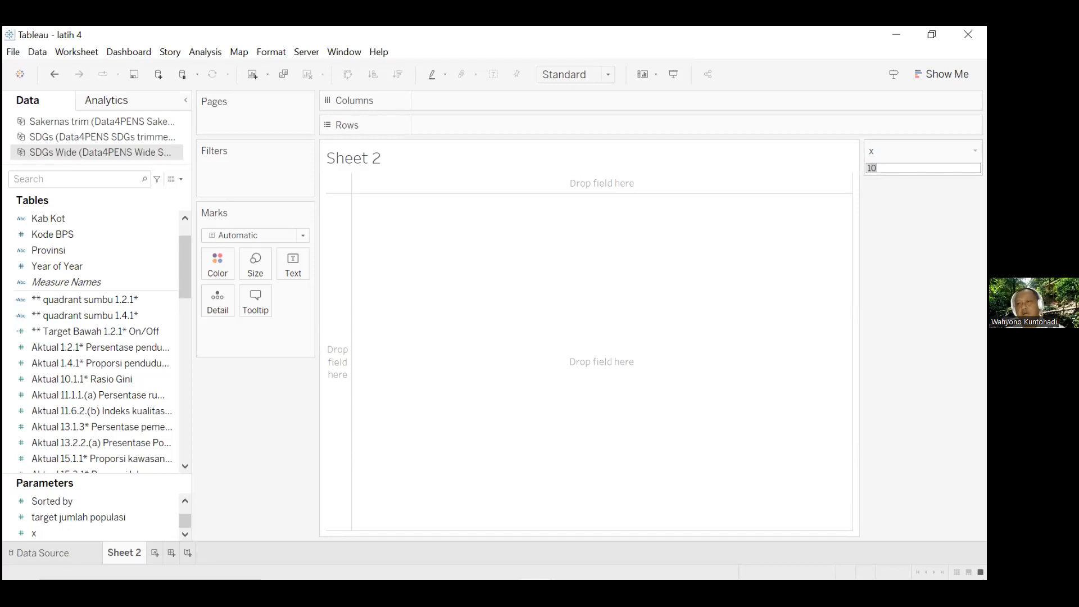
Return parameter x's control to the Slider style and step its value down to 6
{"action": "left_click", "coordinate": [975, 151]}
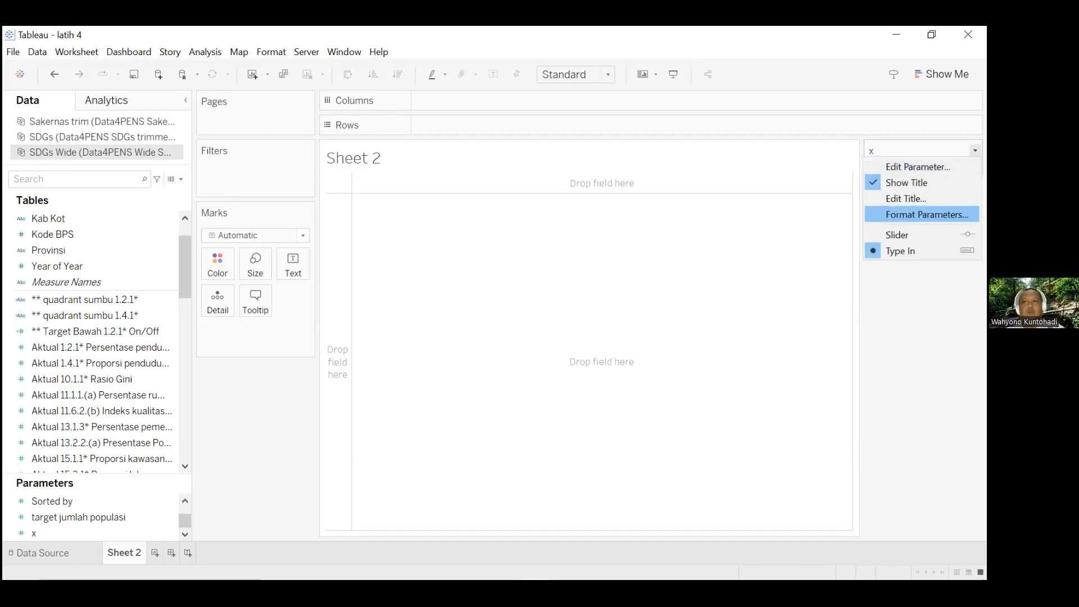
{"action": "left_click", "coordinate": [905, 235]}
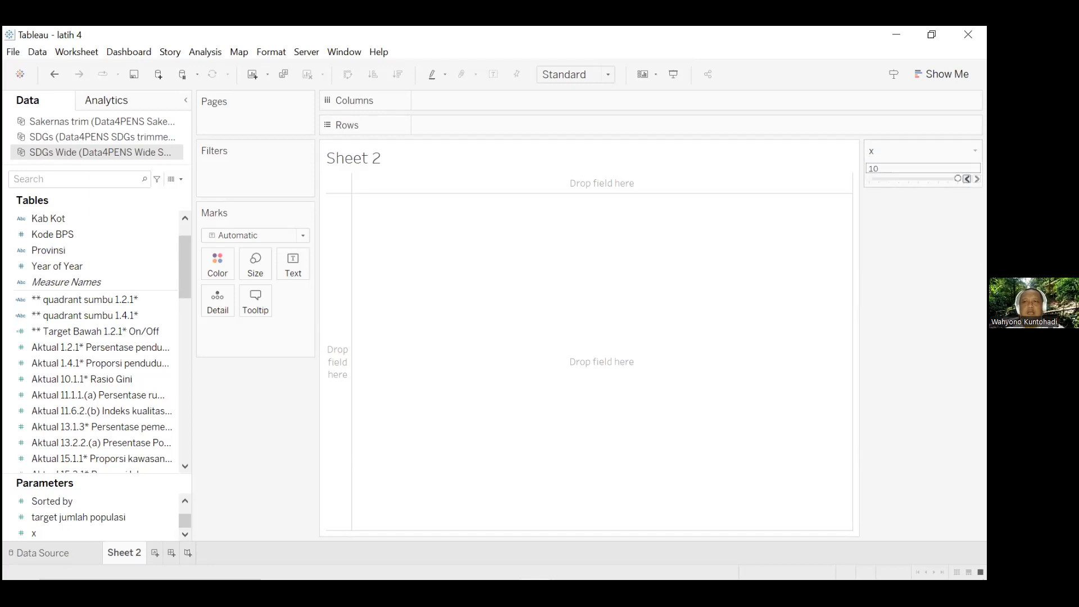
{"action": "left_click", "coordinate": [967, 179]}
{"action": "left_click", "coordinate": [967, 179]}
{"action": "left_click", "coordinate": [967, 179]}
Delete parameter x from the workbook
{"action": "left_click", "coordinate": [60, 533]}
{"action": "right_click", "coordinate": [63, 533]}
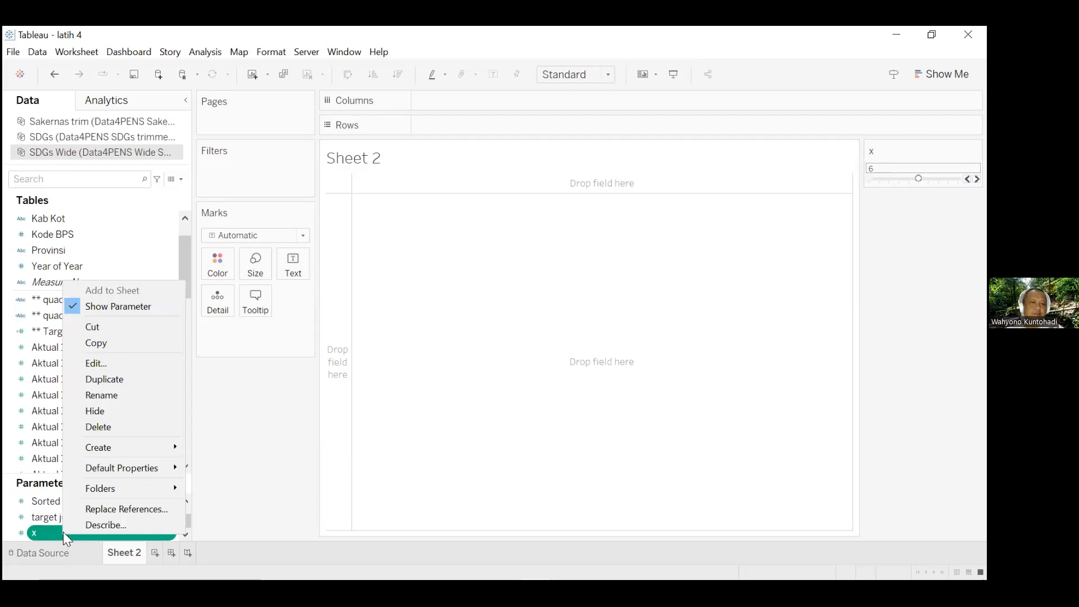
{"action": "left_click", "coordinate": [144, 427]}
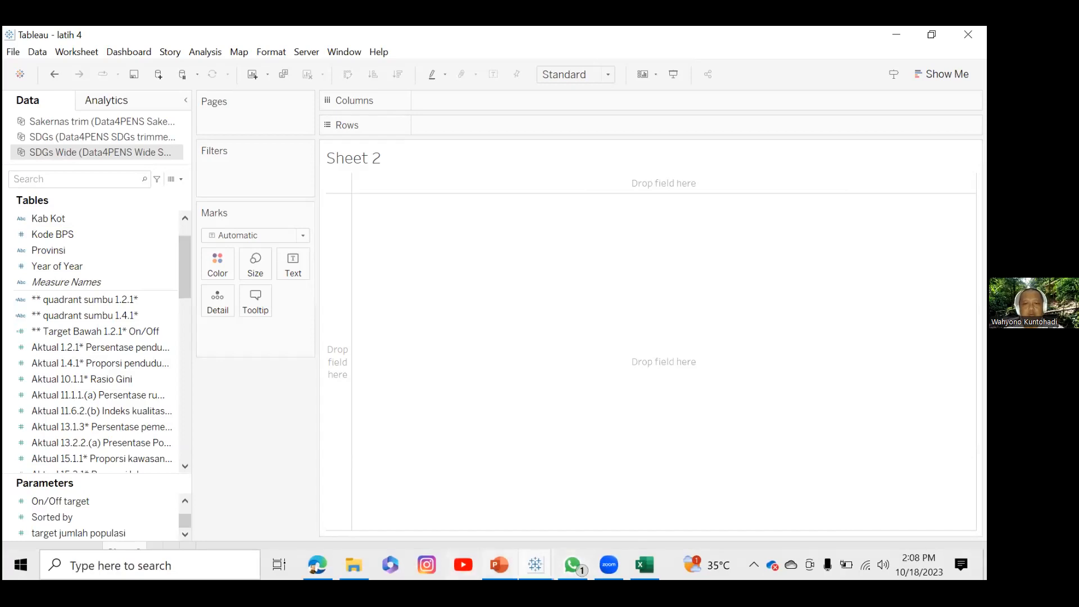
Switch to the PowerPoint deck, review the long-to-wide bridging slide, and go to the WORK 1 slide on the On/Off target ghost parameter
{"action": "left_click", "coordinate": [500, 564]}
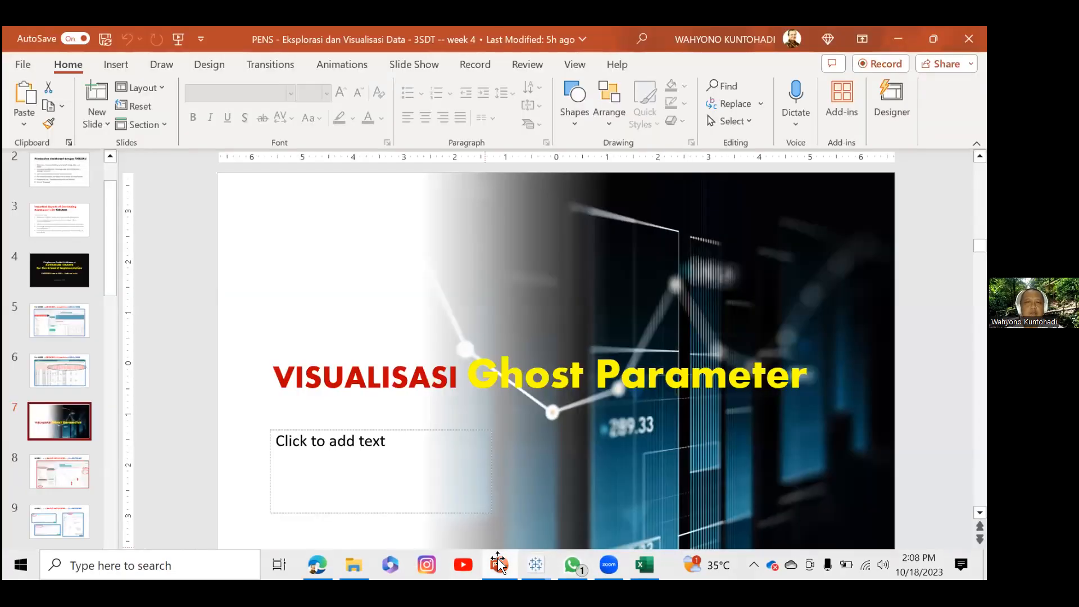
{"action": "left_click", "coordinate": [68, 320]}
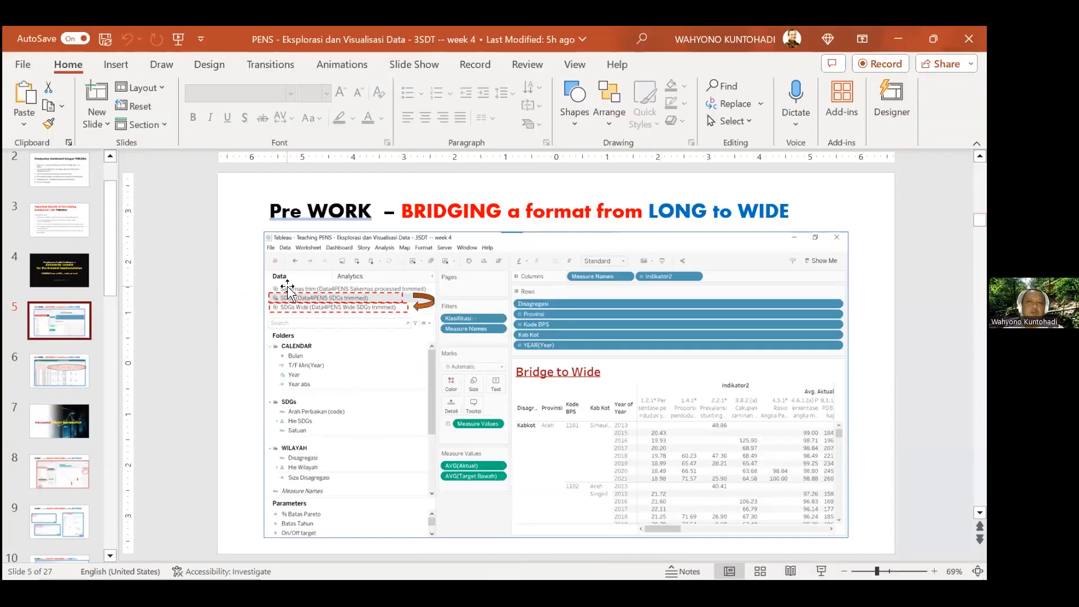
{"action": "left_click", "coordinate": [79, 420]}
{"action": "scroll", "coordinate": [79, 413], "scroll_direction": "down", "scroll_amount": 2}
{"action": "left_click", "coordinate": [81, 393]}
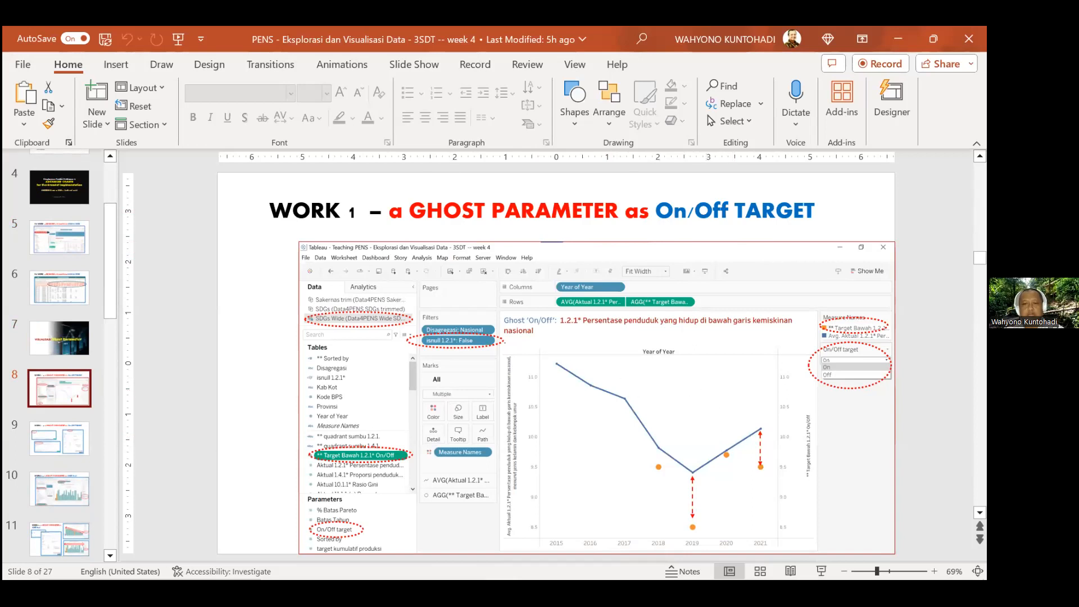
Switch to the Teaching PENS week 4 workbook in Tableau and show the Ghost 'On/Off' sheet in presentation mode
{"action": "mouse_move", "coordinate": [536, 565]}
{"action": "left_click", "coordinate": [604, 513]}
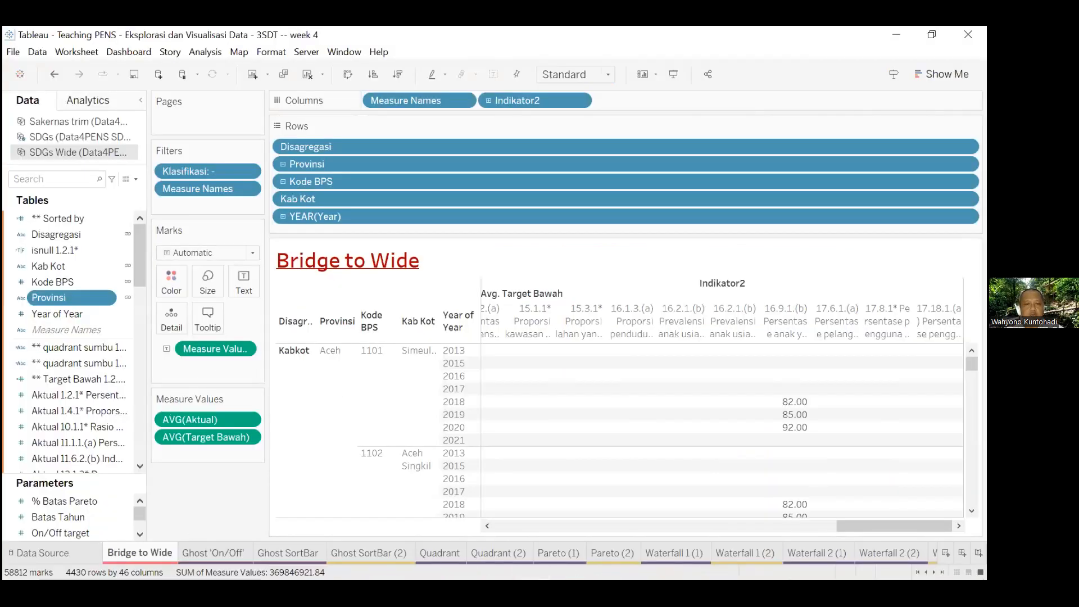
{"action": "left_click", "coordinate": [214, 552]}
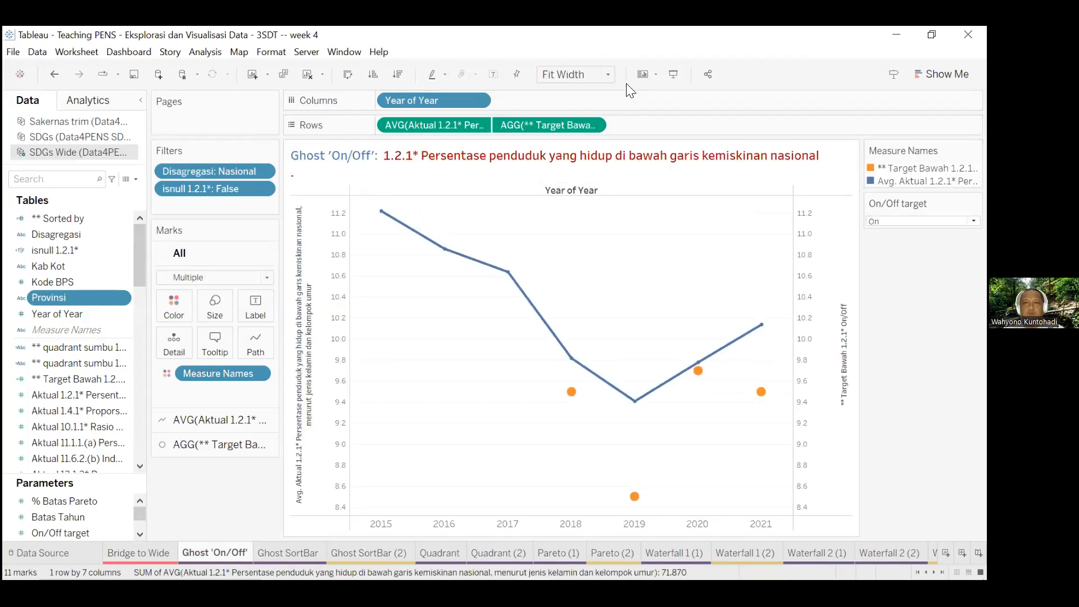
{"action": "left_click", "coordinate": [674, 74]}
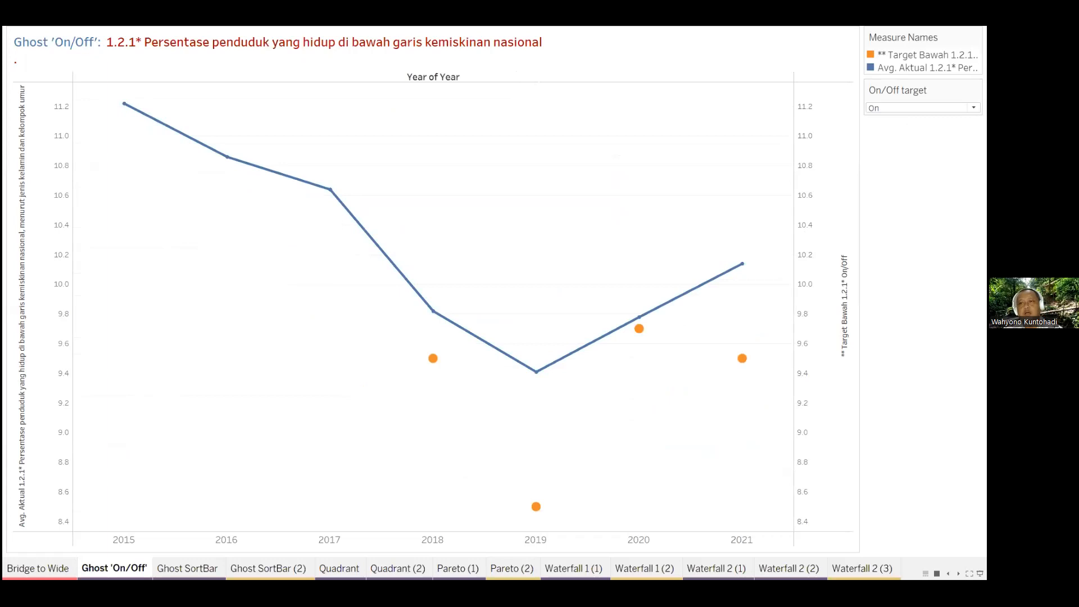
Test the On/Off target parameter by setting it to Off and back to On
{"action": "left_click", "coordinate": [922, 107]}
{"action": "left_click", "coordinate": [875, 132]}
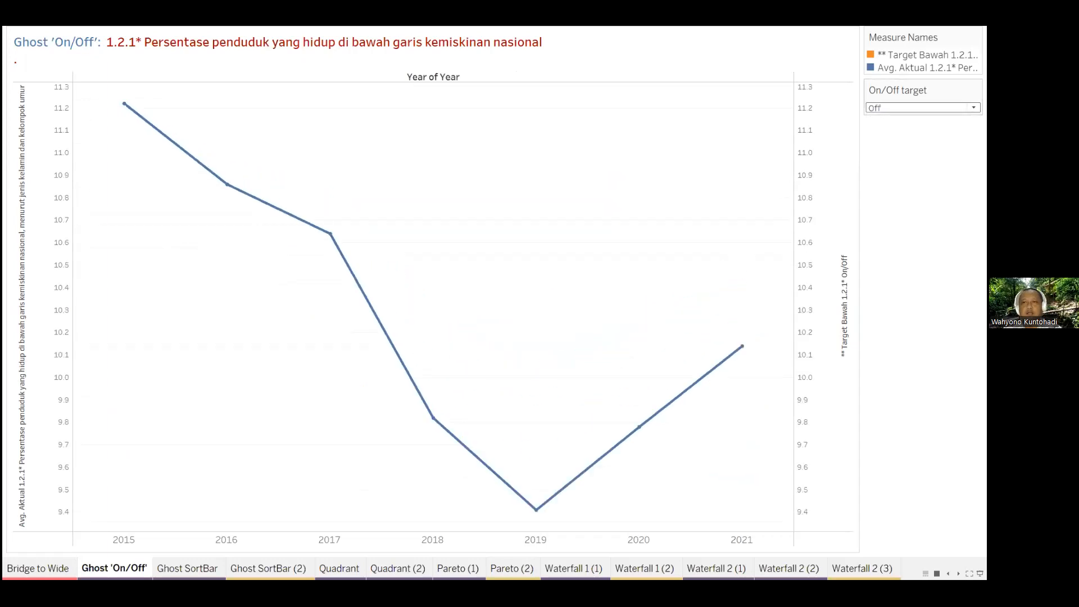
{"action": "left_click", "coordinate": [922, 108]}
{"action": "left_click", "coordinate": [875, 132]}
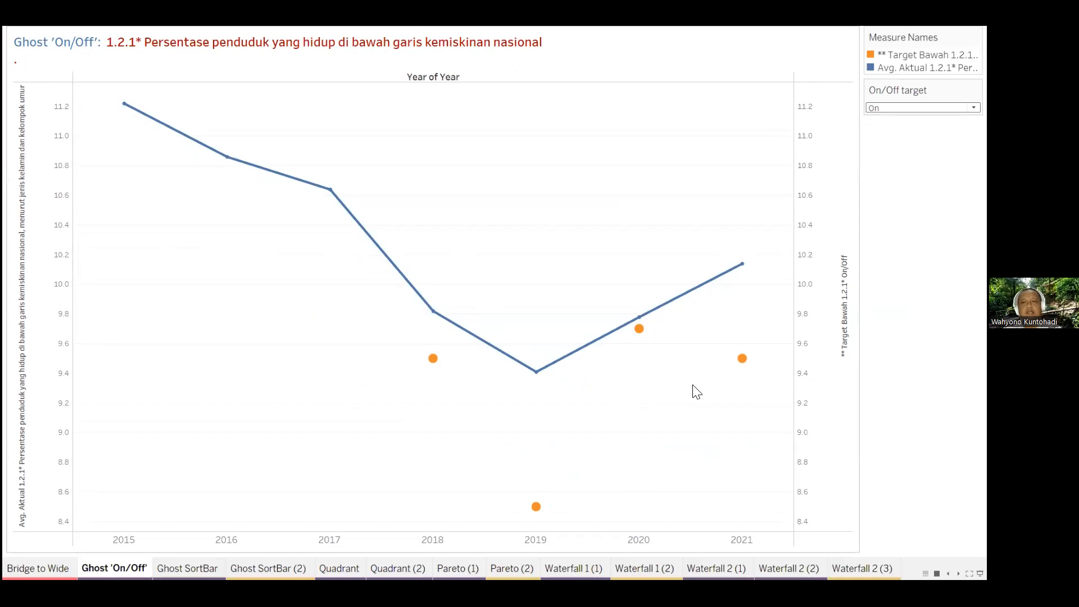
Compare the yearly actual poverty values with the target points, and hide the targets by setting On/Off target to Off
{"action": "mouse_move", "coordinate": [126, 107]}
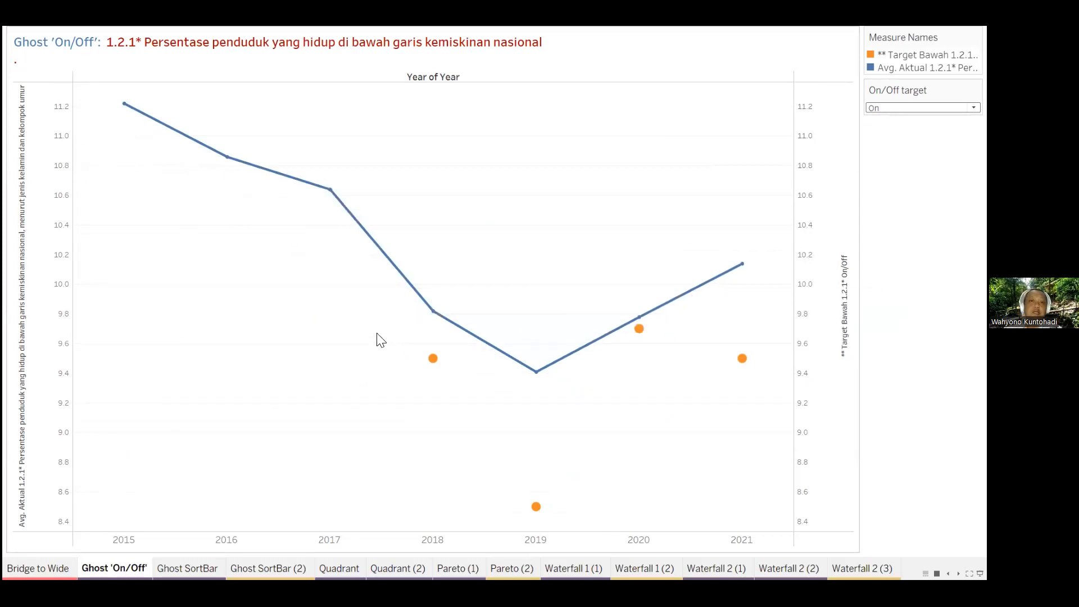
{"action": "mouse_move", "coordinate": [440, 329]}
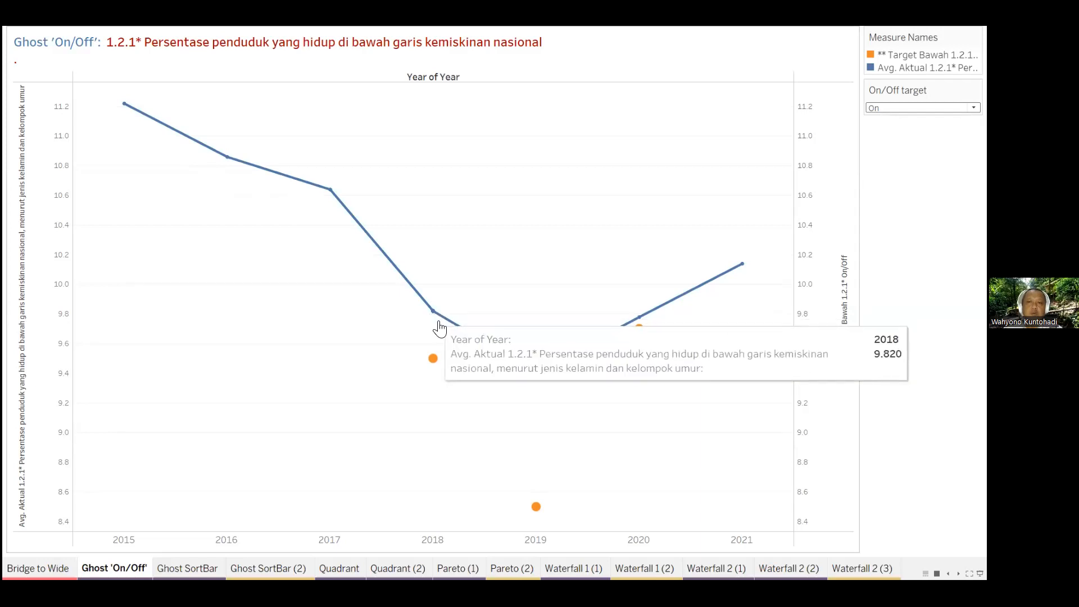
{"action": "mouse_move", "coordinate": [720, 281]}
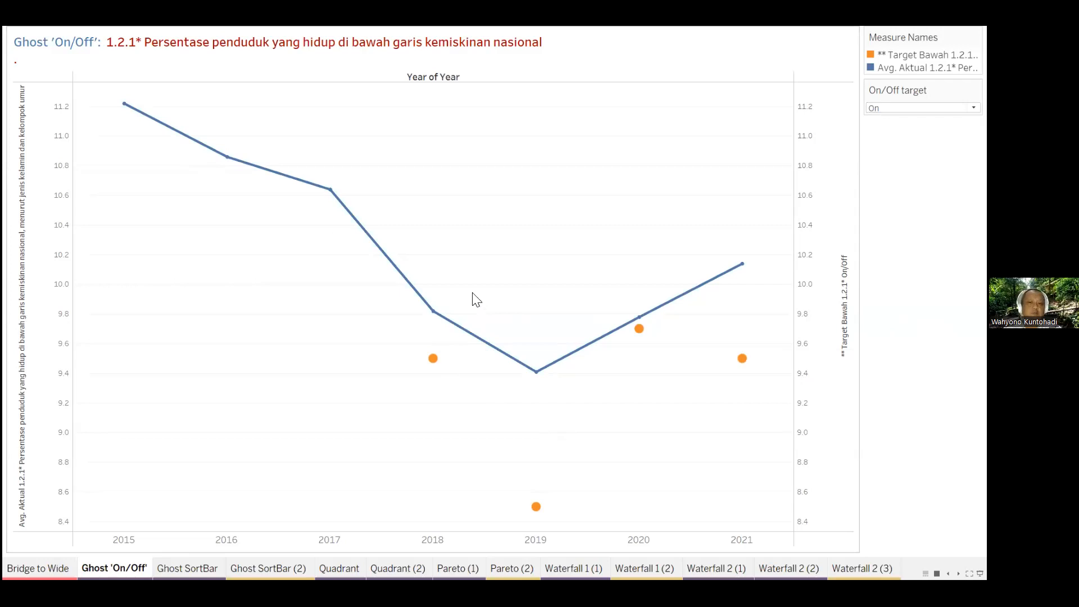
{"action": "mouse_move", "coordinate": [434, 361]}
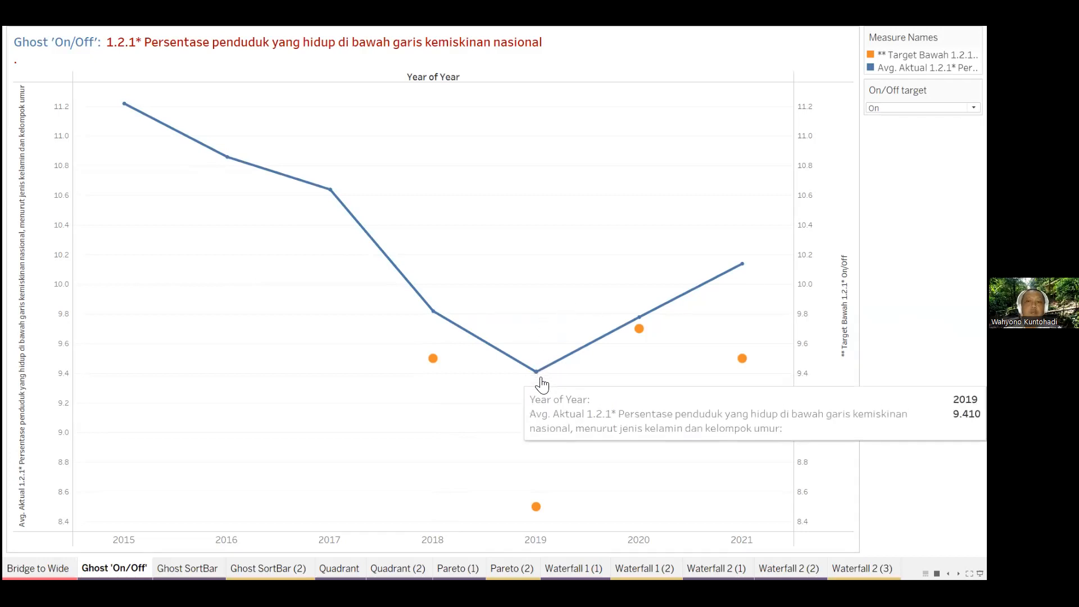
{"action": "mouse_move", "coordinate": [676, 306]}
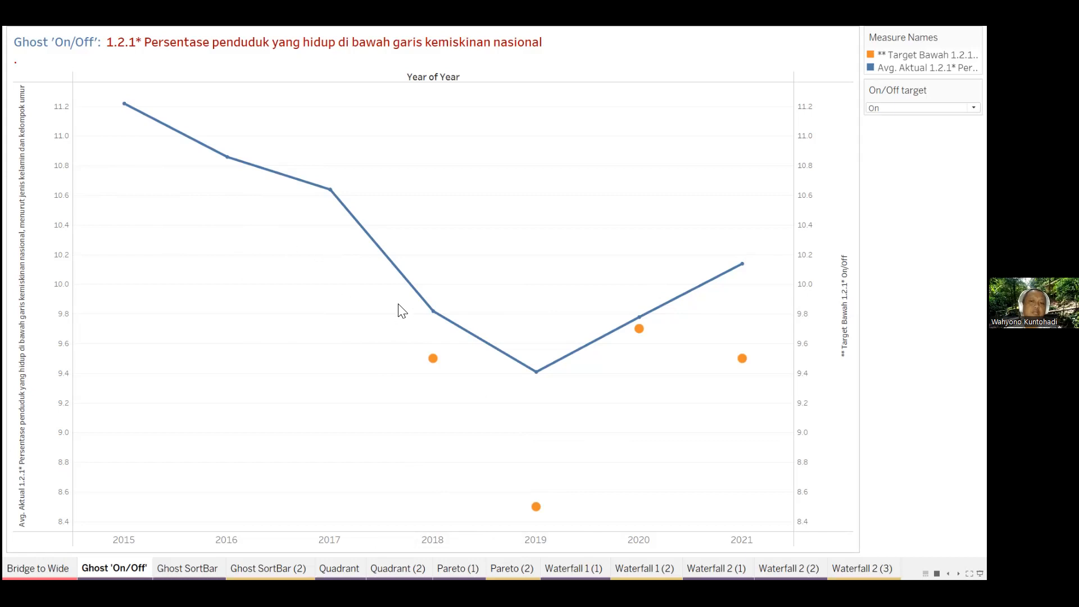
{"action": "mouse_move", "coordinate": [550, 359]}
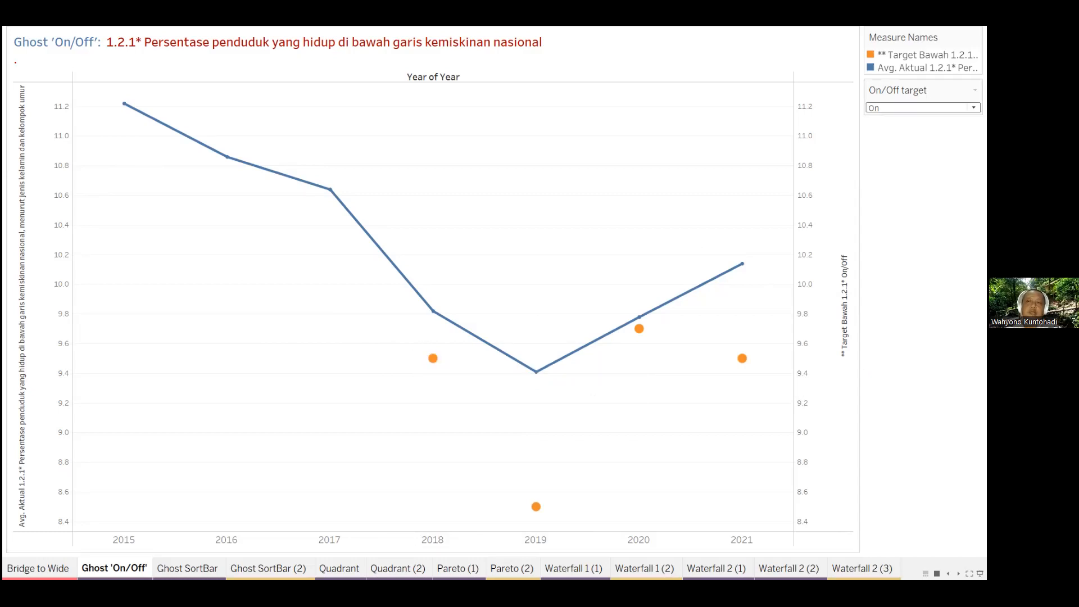
{"action": "left_click", "coordinate": [921, 107]}
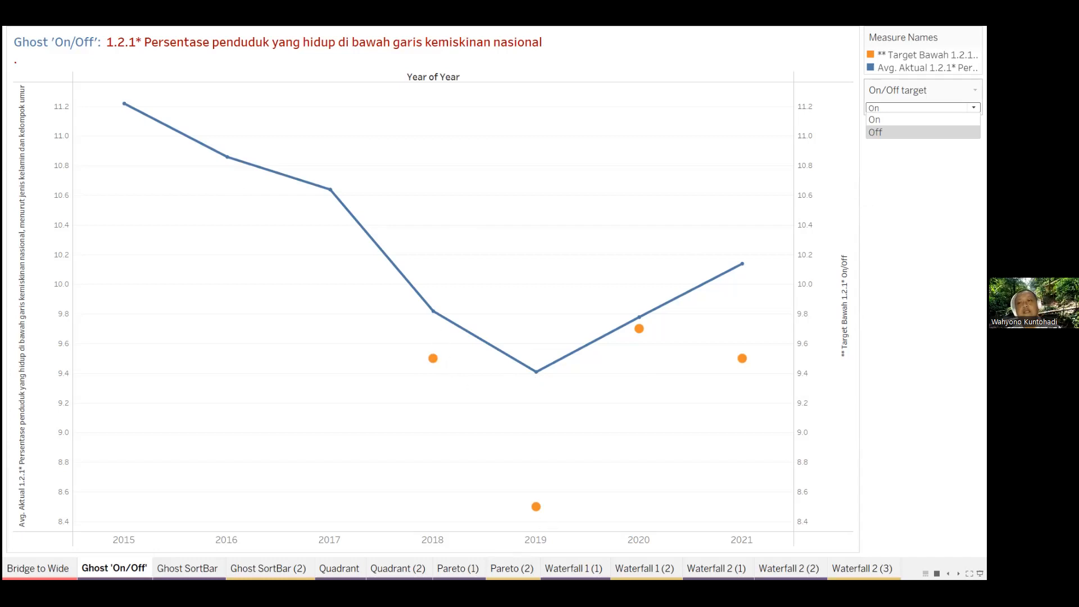
{"action": "left_click", "coordinate": [900, 132]}
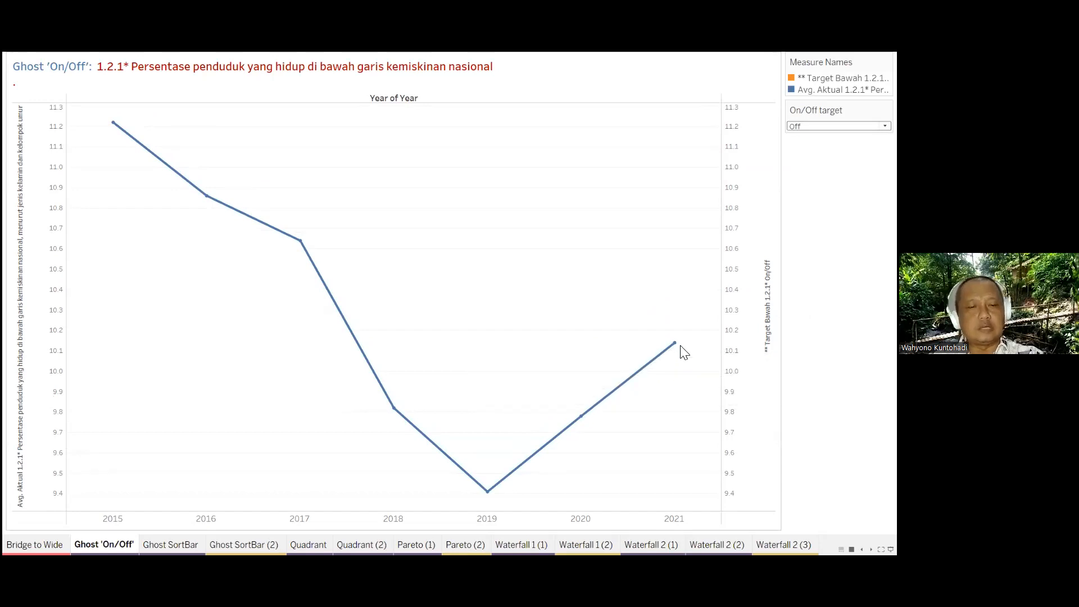
Leave presentation mode and switch to the latih 4 workbook in Tableau
{"action": "key", "text": "Escape"}
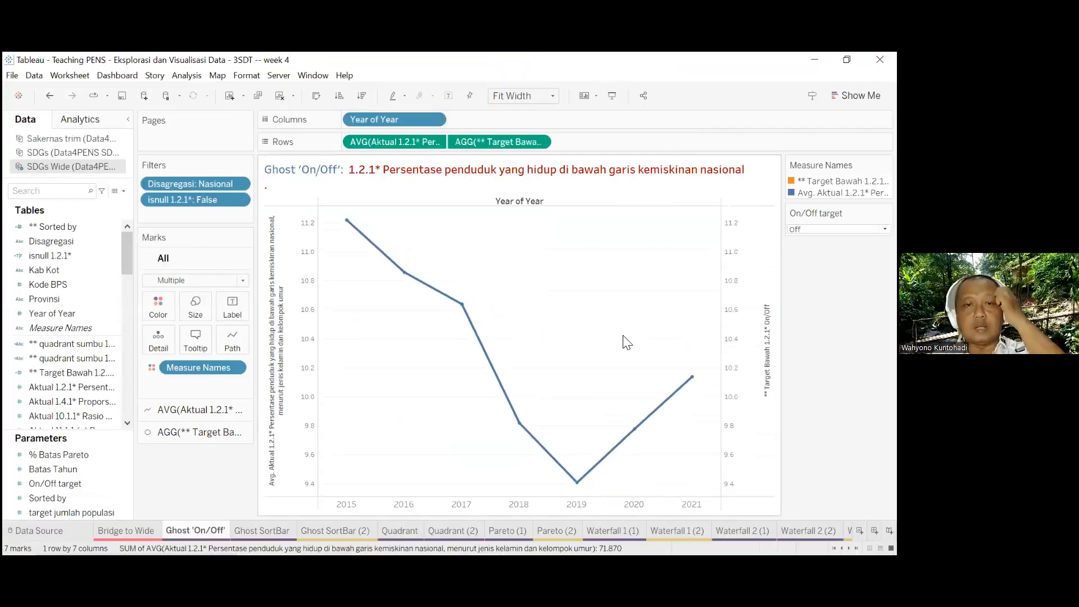
{"action": "mouse_move", "coordinate": [484, 539]}
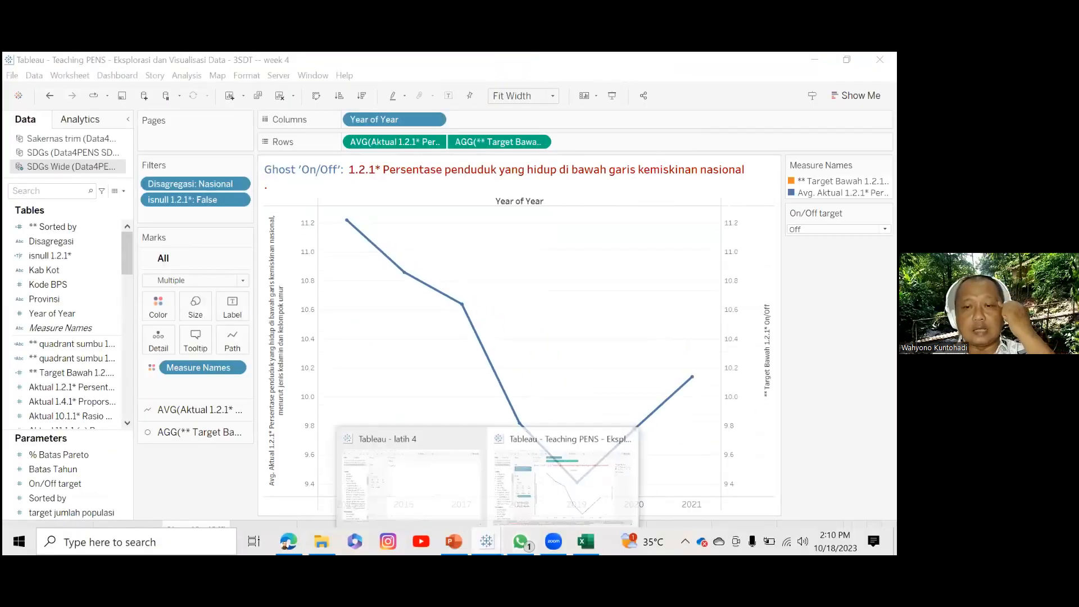
{"action": "left_click", "coordinate": [454, 500]}
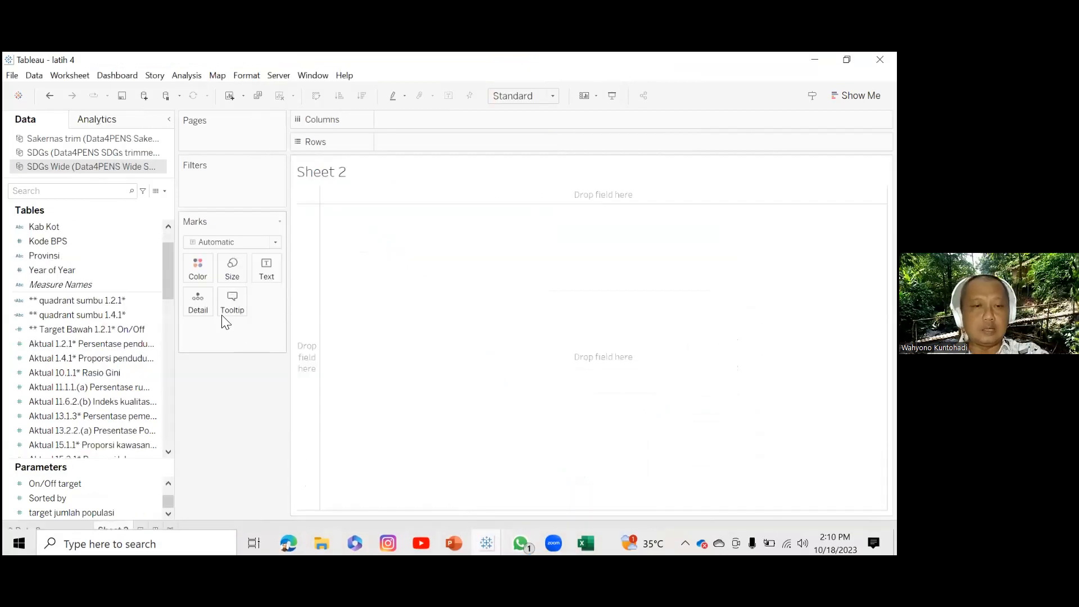
Keep the On/Off target parameter as an Integer list with 1 as On and 2 as Off, and show its control on Sheet 2
{"action": "right_click", "coordinate": [107, 483]}
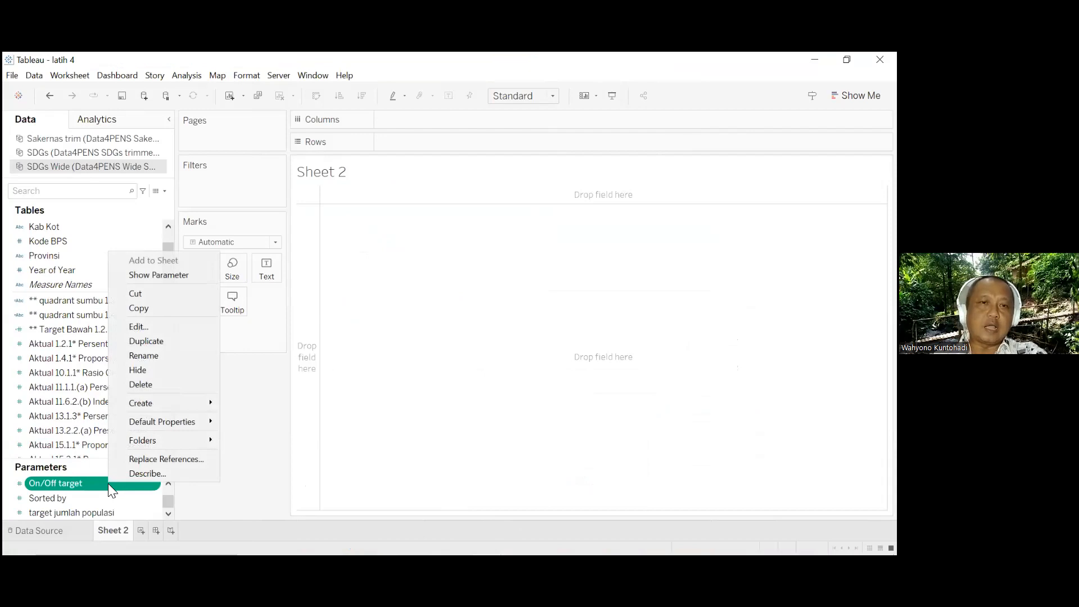
{"action": "left_click", "coordinate": [173, 328]}
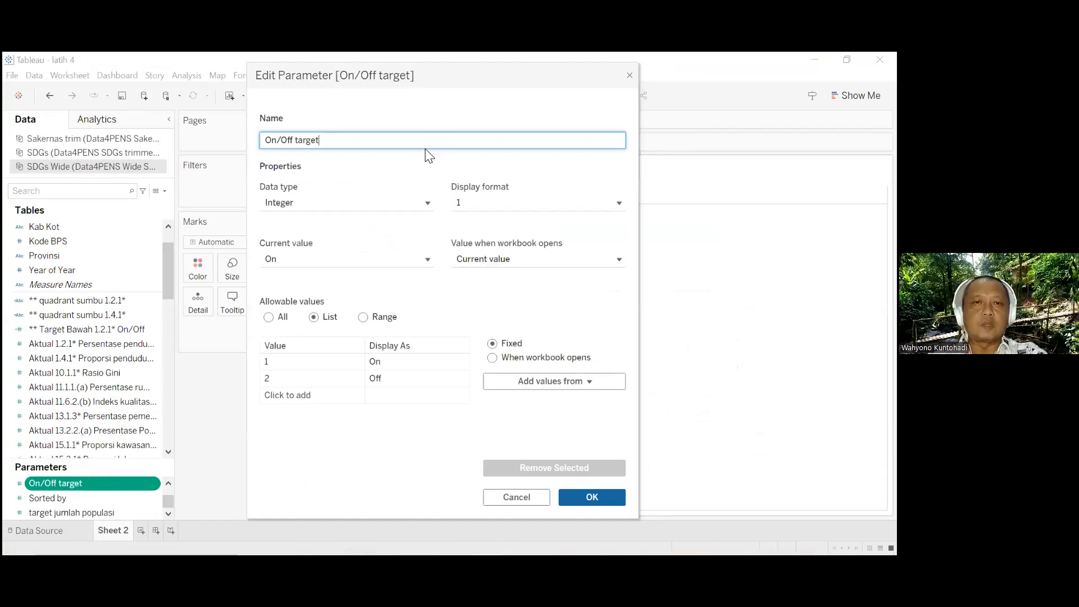
{"action": "left_click", "coordinate": [336, 203]}
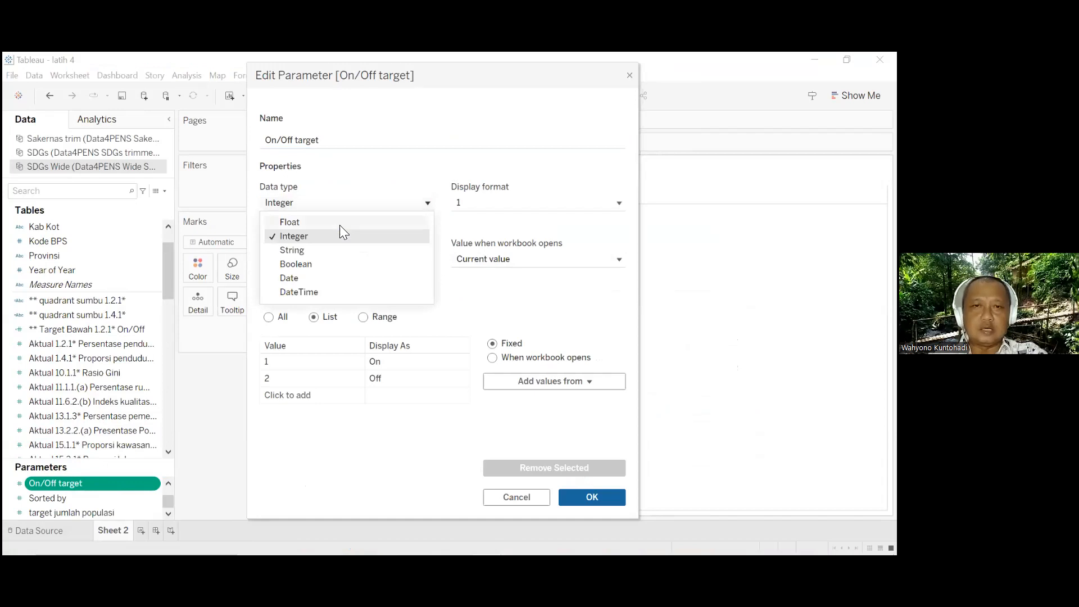
{"action": "left_click", "coordinate": [345, 235]}
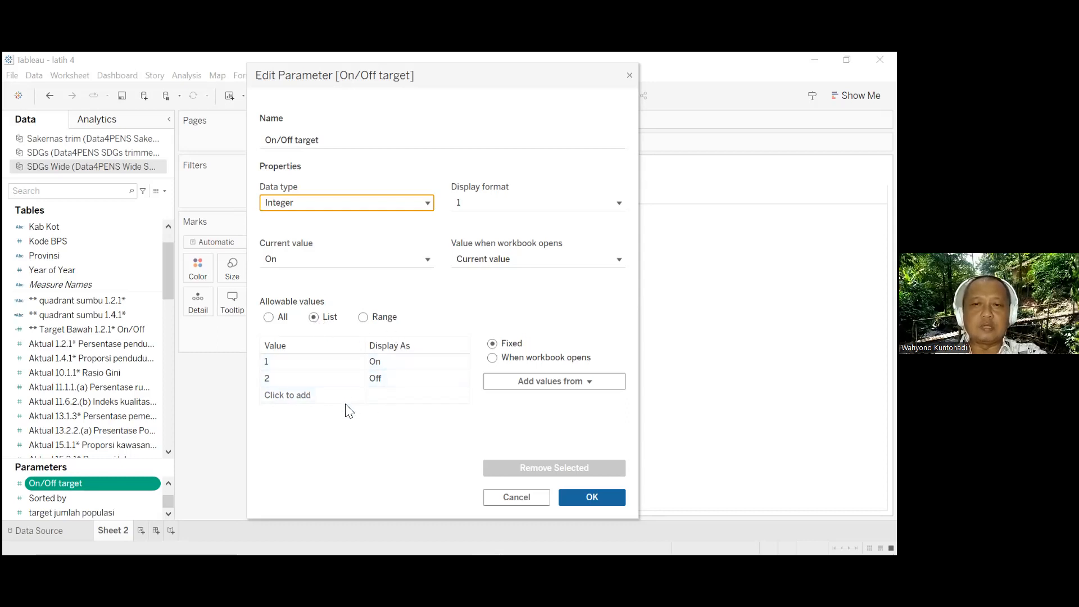
{"action": "left_click", "coordinate": [598, 497]}
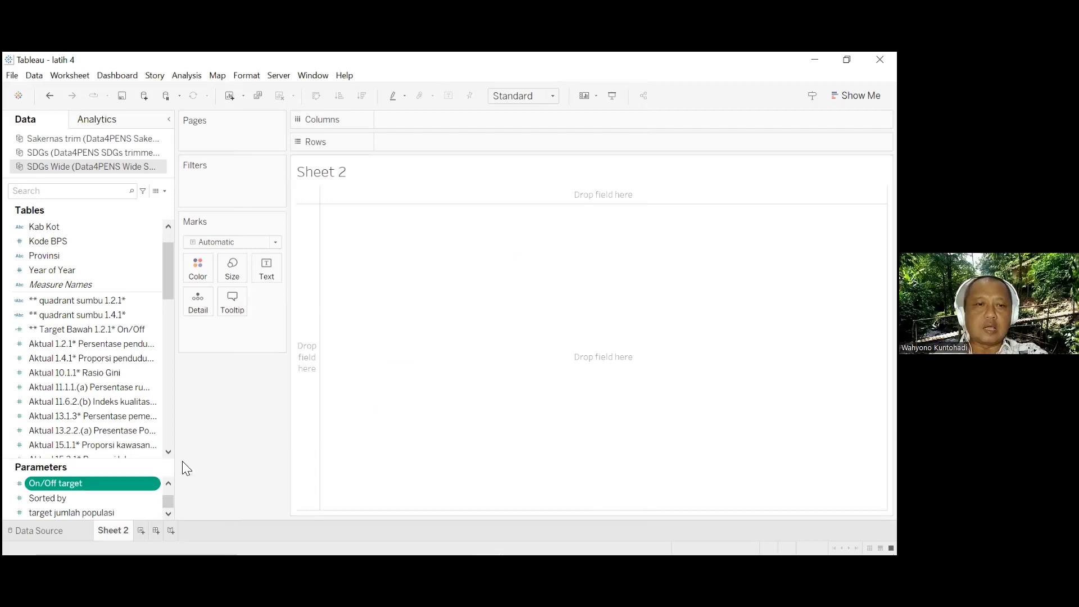
{"action": "right_click", "coordinate": [141, 483]}
{"action": "left_click", "coordinate": [222, 276]}
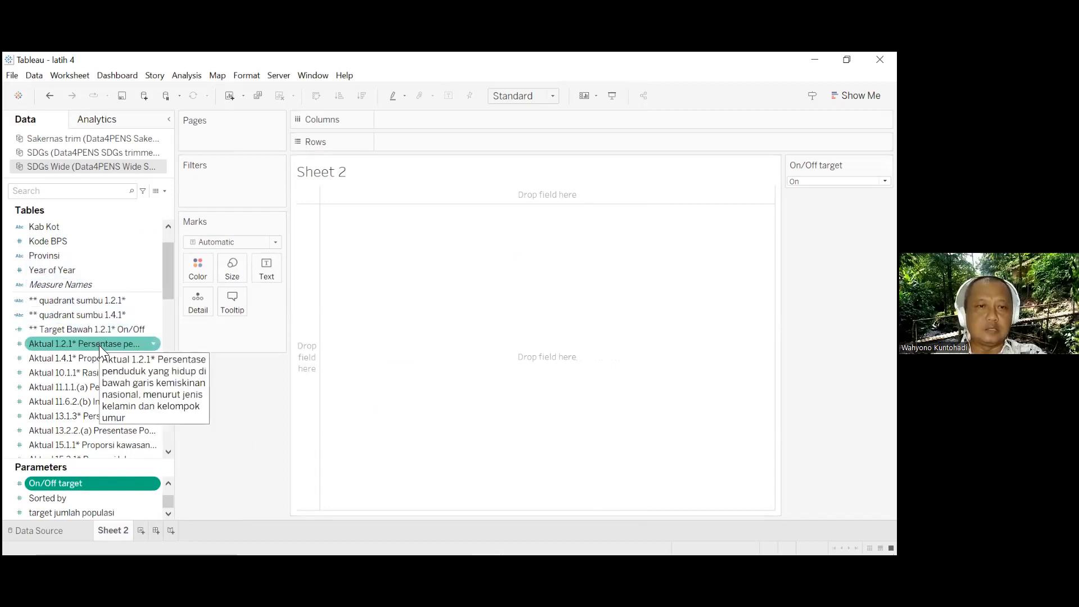
Add the Aktual 1.2.1* poverty measure to the empty sheet as an average, split into columns by Year of Year
{"action": "left_click_drag", "start_coordinate": [99, 344], "coordinate": [477, 284]}
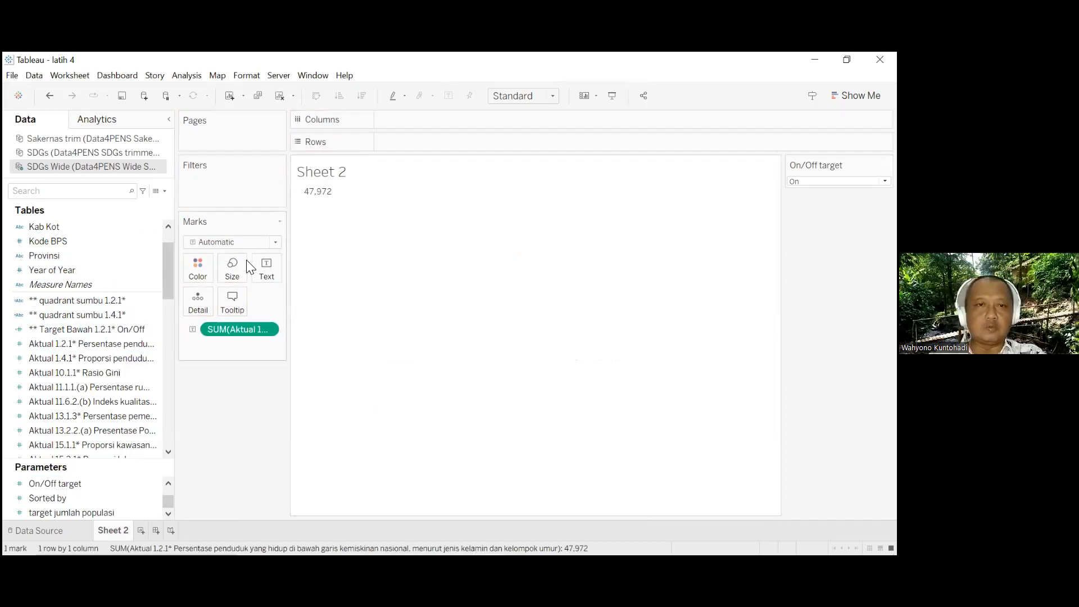
{"action": "right_click", "coordinate": [251, 328]}
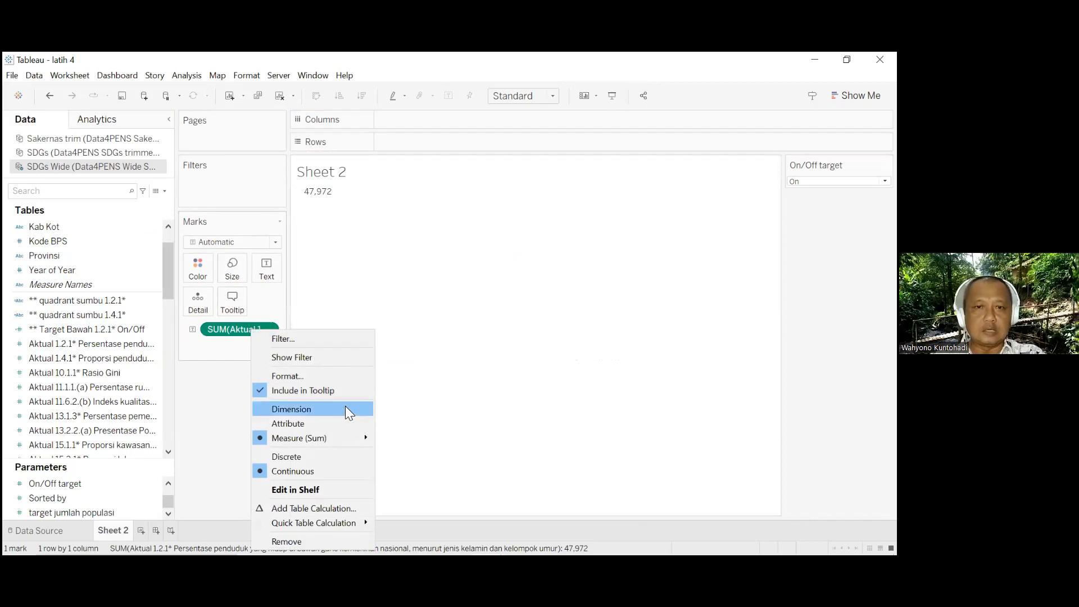
{"action": "mouse_move", "coordinate": [357, 443]}
{"action": "left_click", "coordinate": [421, 398]}
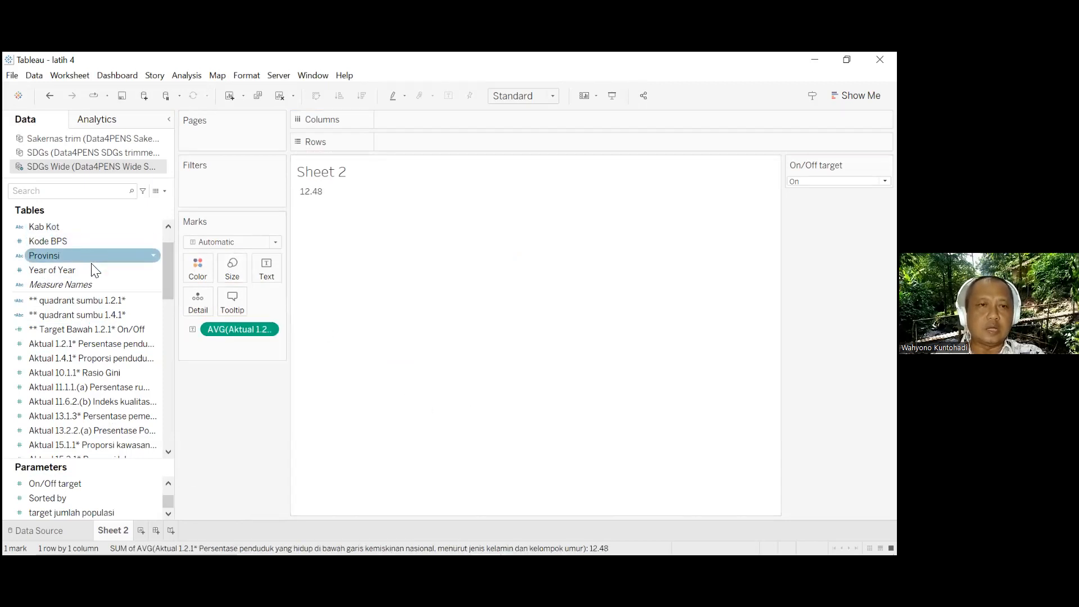
{"action": "left_click_drag", "start_coordinate": [92, 267], "coordinate": [510, 124]}
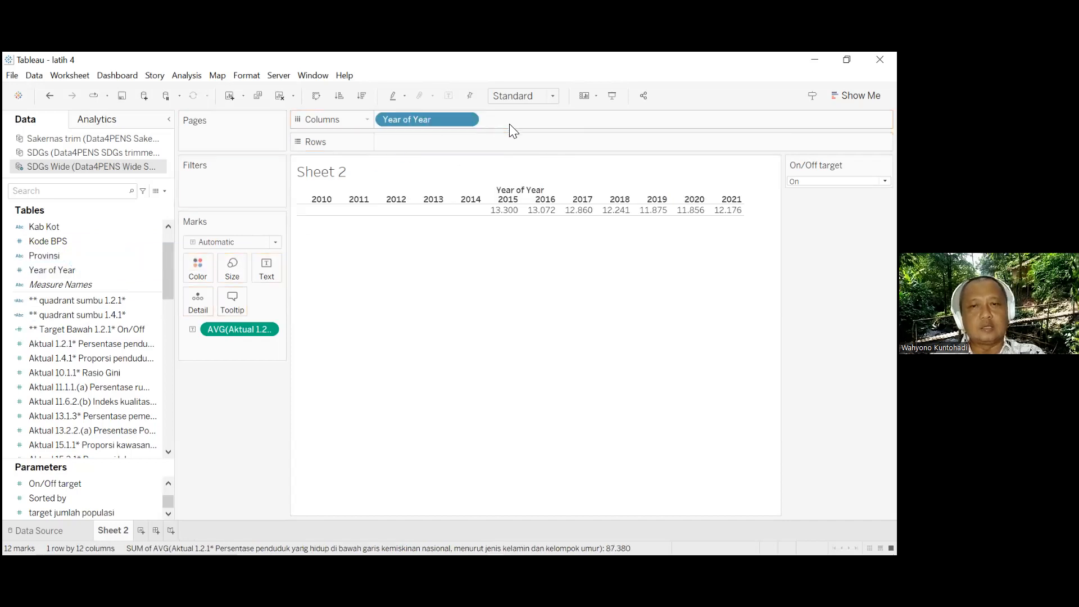
Set the mark type to Line and move the average Aktual 1.2.1* measure to the rows
{"action": "left_click", "coordinate": [274, 242]}
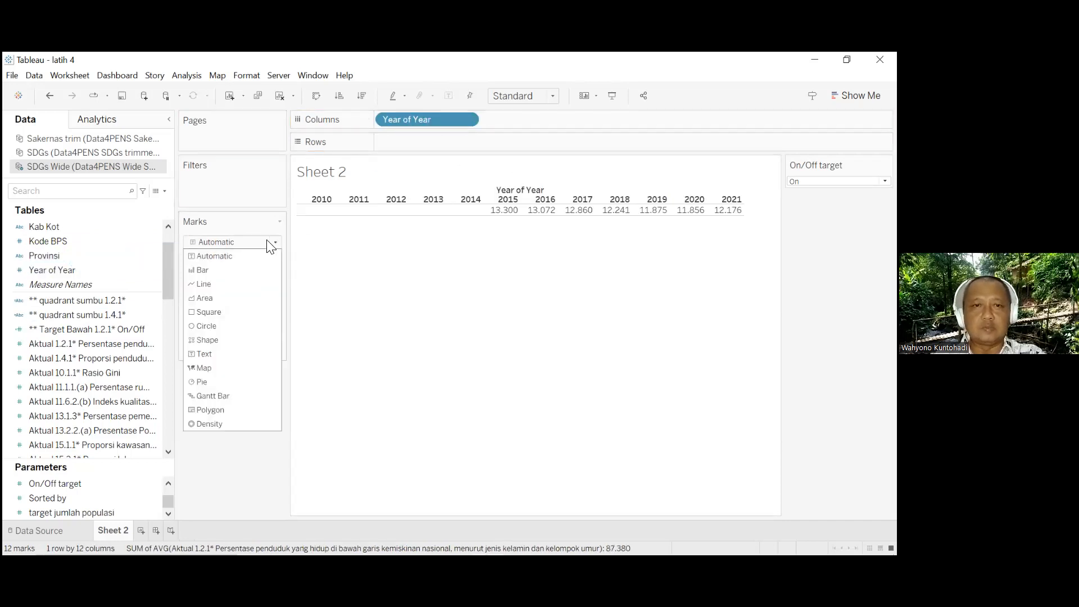
{"action": "left_click", "coordinate": [241, 271]}
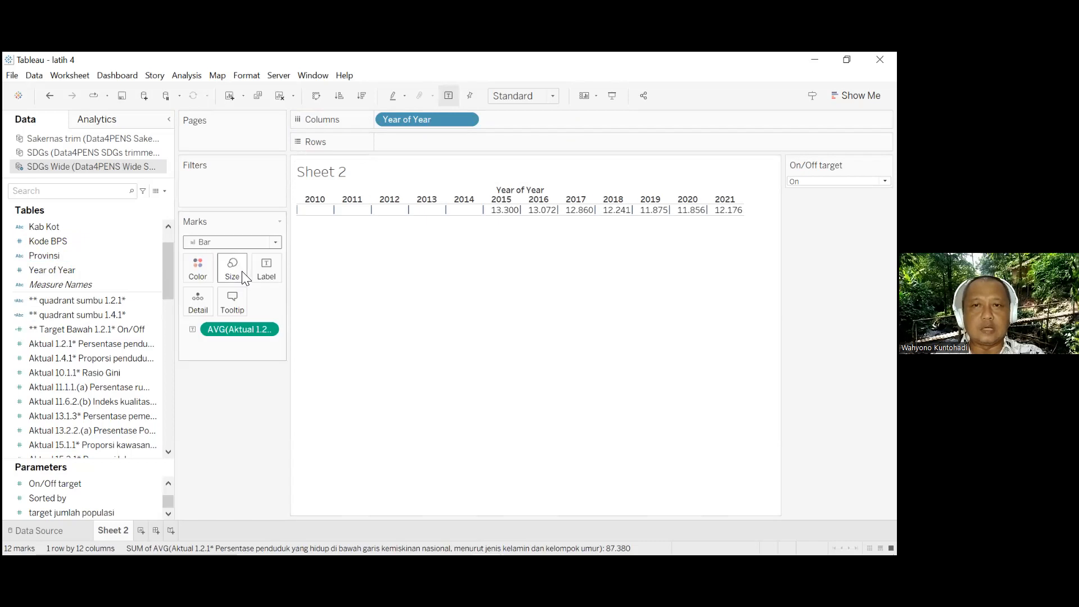
{"action": "left_click", "coordinate": [280, 245]}
{"action": "left_click", "coordinate": [247, 281]}
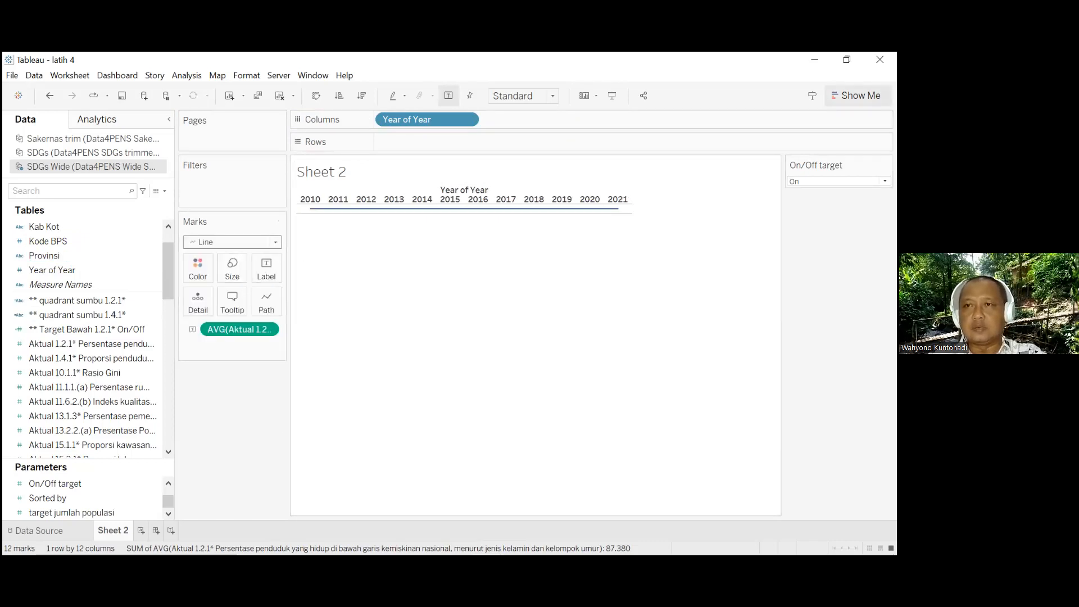
{"action": "left_click", "coordinate": [856, 95]}
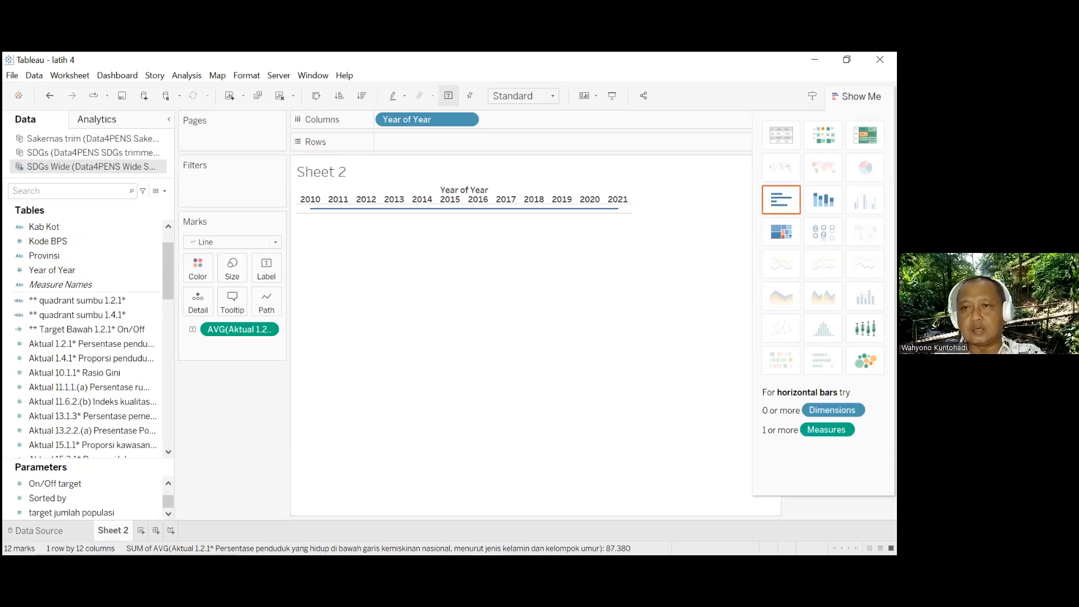
{"action": "left_click_drag", "start_coordinate": [251, 330], "coordinate": [419, 140]}
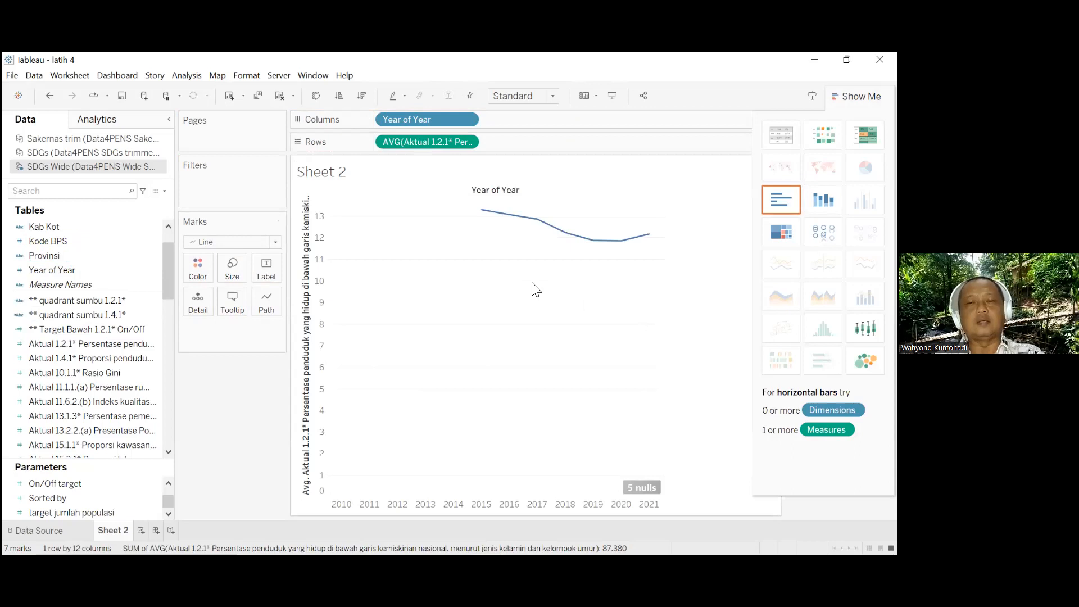
Exclude zero from the automatic range of the vertical Aktual 1.2.1* axis
{"action": "right_click", "coordinate": [320, 249]}
{"action": "left_click", "coordinate": [336, 259]}
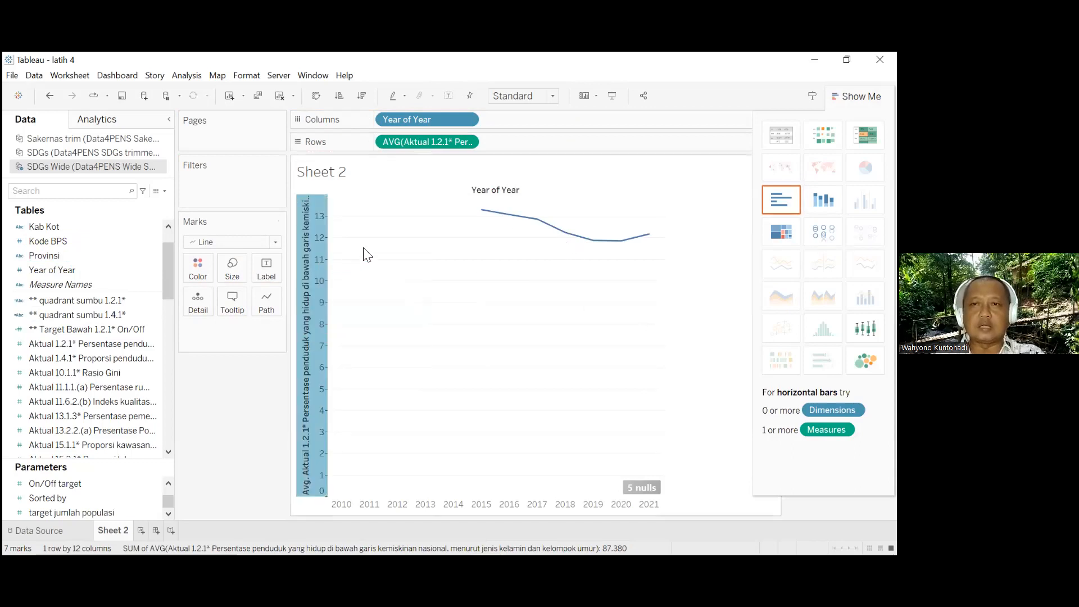
{"action": "left_click", "coordinate": [523, 159]}
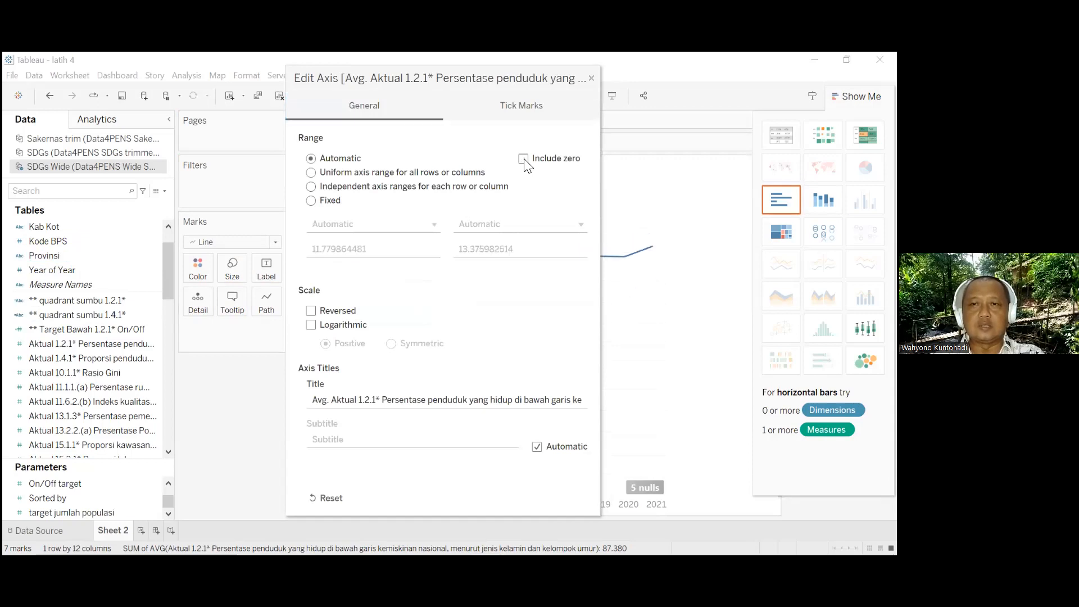
{"action": "left_click", "coordinate": [614, 284]}
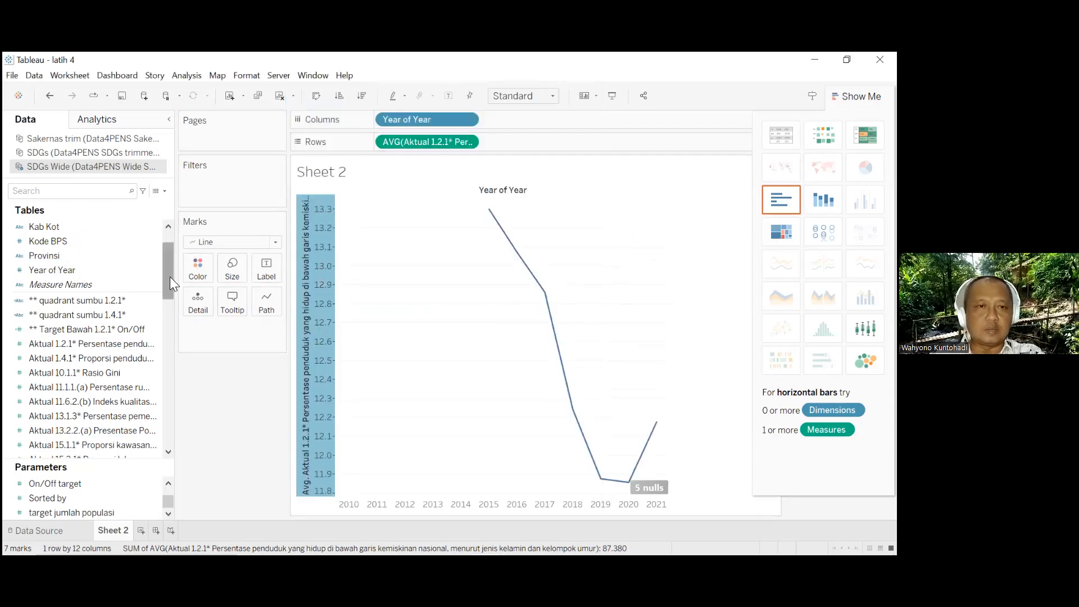
Review the whole formula of the isnull 1.2.1* calculated field and close its editor
{"action": "left_click_drag", "start_coordinate": [171, 275], "coordinate": [171, 253]}
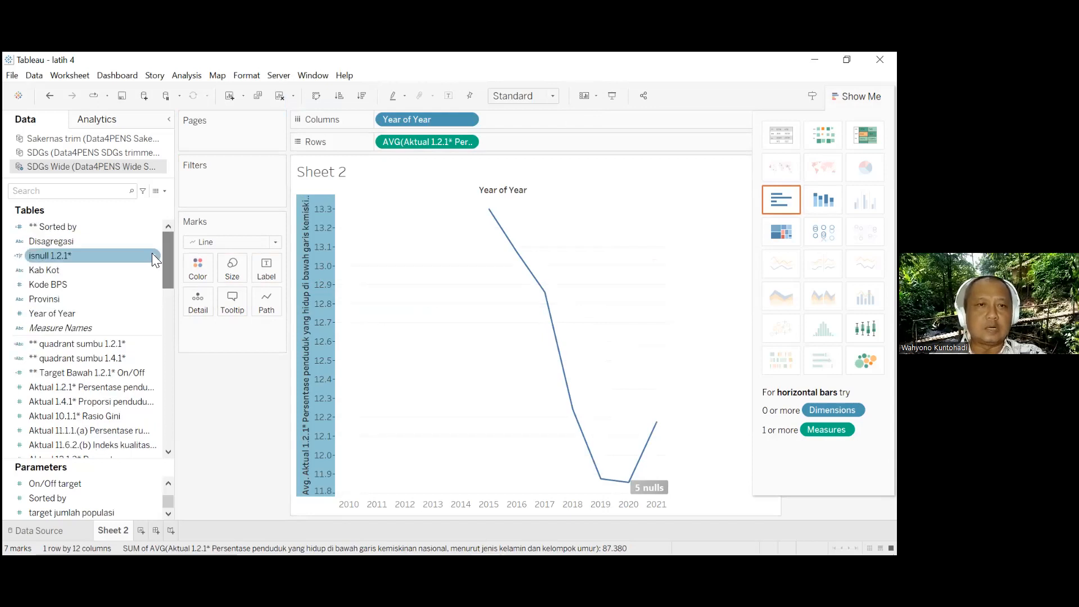
{"action": "right_click", "coordinate": [72, 254]}
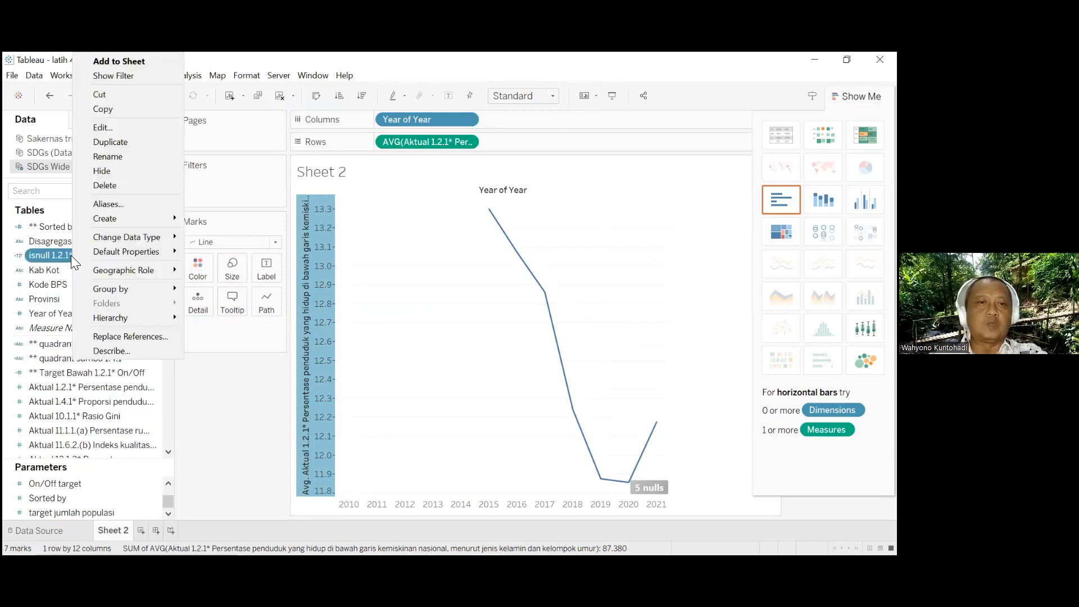
{"action": "left_click", "coordinate": [118, 128]}
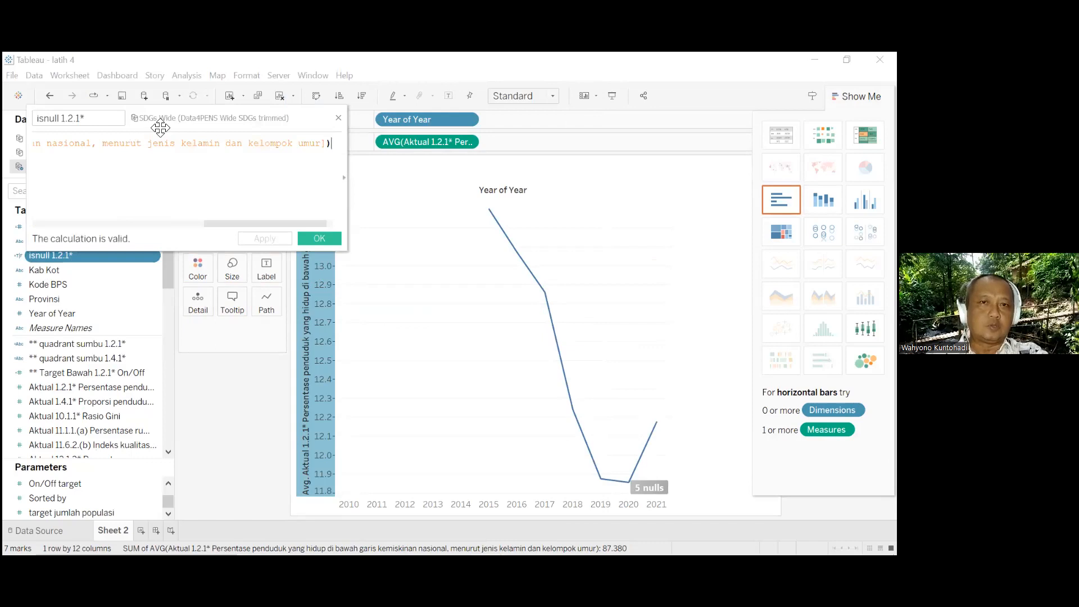
{"action": "left_click_drag", "start_coordinate": [262, 223], "coordinate": [66, 233]}
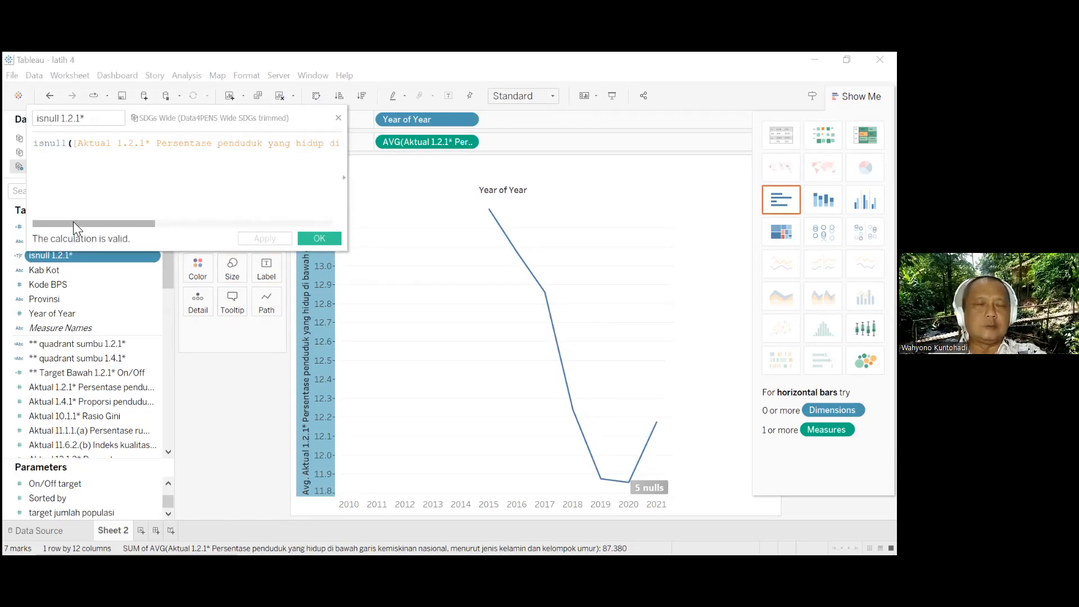
{"action": "left_click_drag", "start_coordinate": [76, 223], "coordinate": [301, 234]}
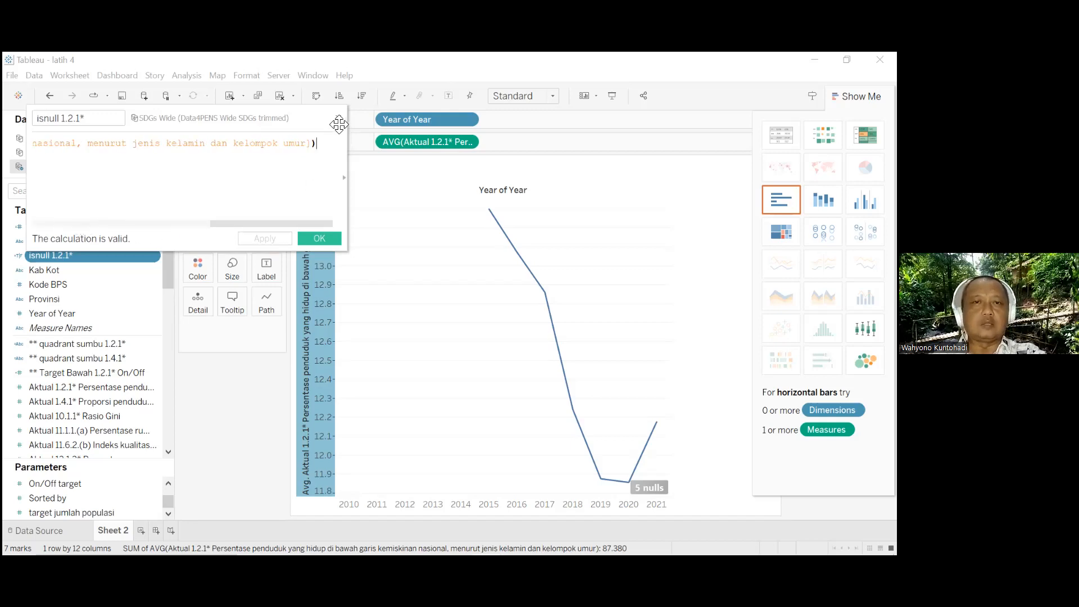
{"action": "key", "text": "Return"}
Filter the sheet by isnull 1.2.1* with only True selected
{"action": "left_click_drag", "start_coordinate": [100, 257], "coordinate": [249, 192]}
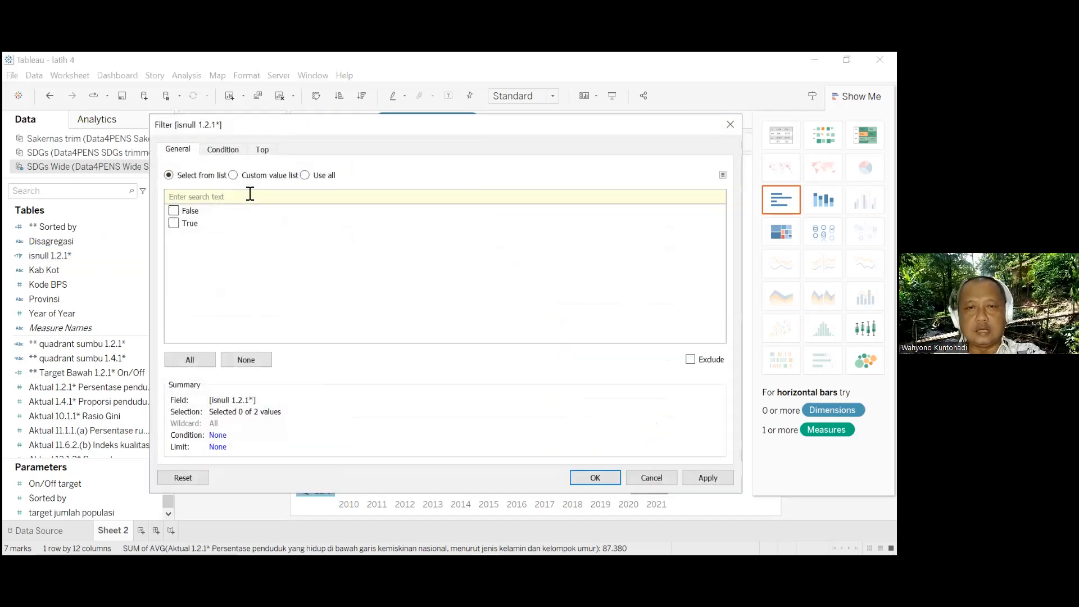
{"action": "left_click", "coordinate": [173, 223]}
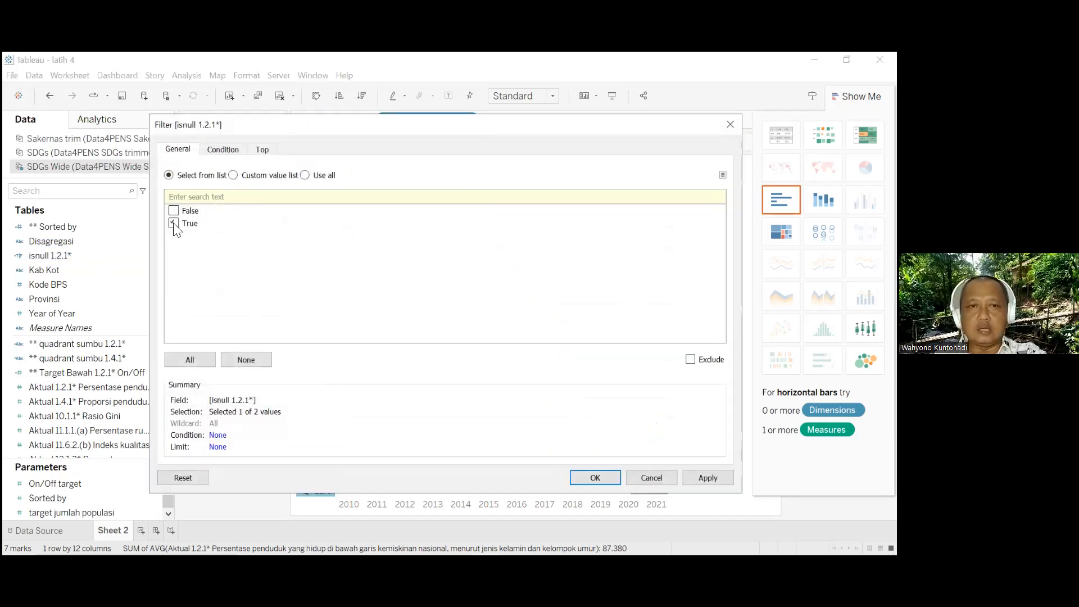
{"action": "left_click", "coordinate": [612, 478]}
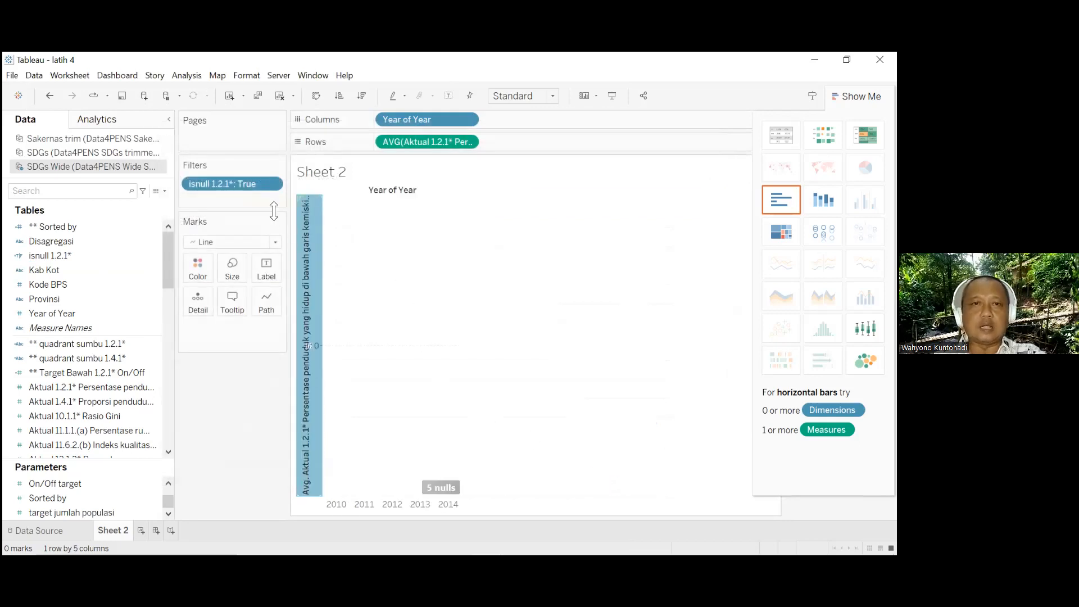
Change the isnull 1.2.1* filter to keep only False
{"action": "left_click", "coordinate": [271, 184]}
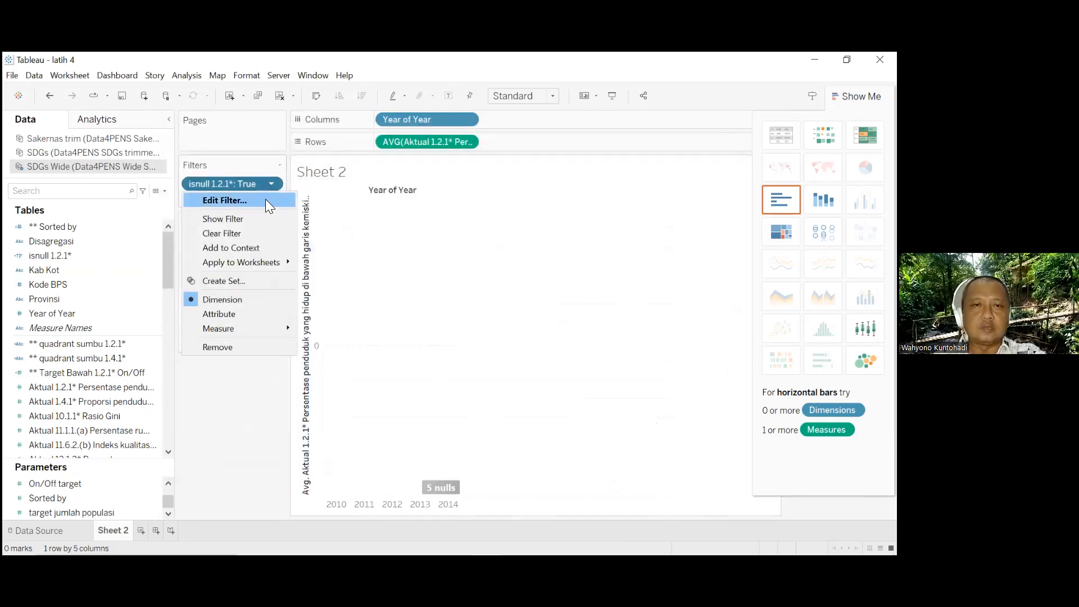
{"action": "left_click", "coordinate": [263, 203]}
{"action": "left_click", "coordinate": [187, 221]}
{"action": "left_click", "coordinate": [175, 211]}
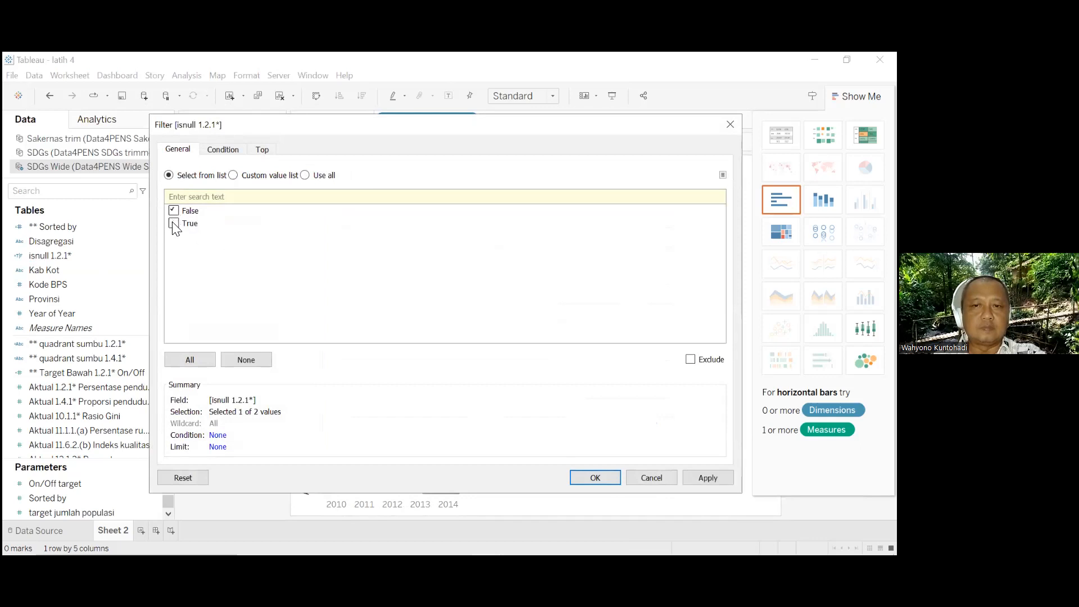
{"action": "left_click", "coordinate": [591, 478]}
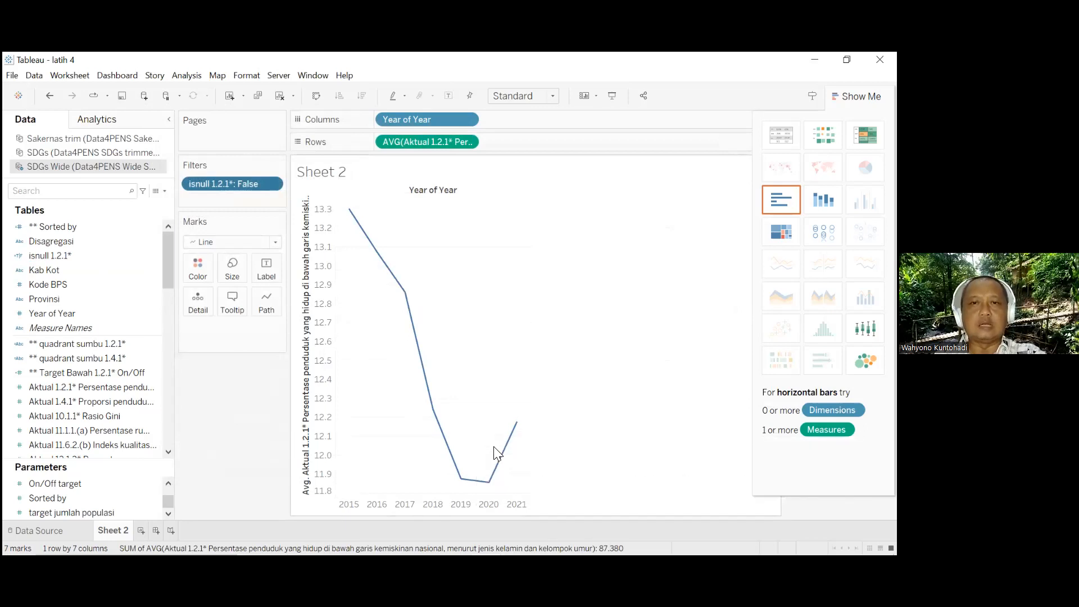
Filter the sheet by Disagregasi, keeping only Nasional
{"action": "left_click", "coordinate": [139, 272]}
{"action": "left_click_drag", "start_coordinate": [84, 241], "coordinate": [230, 197]}
{"action": "left_click", "coordinate": [174, 224]}
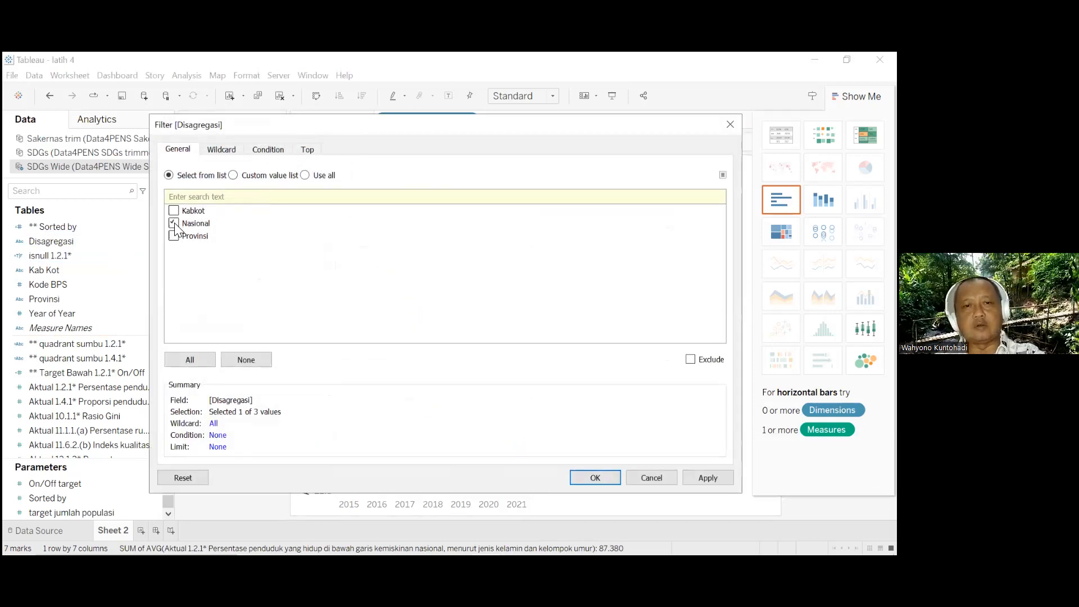
{"action": "left_click", "coordinate": [598, 481]}
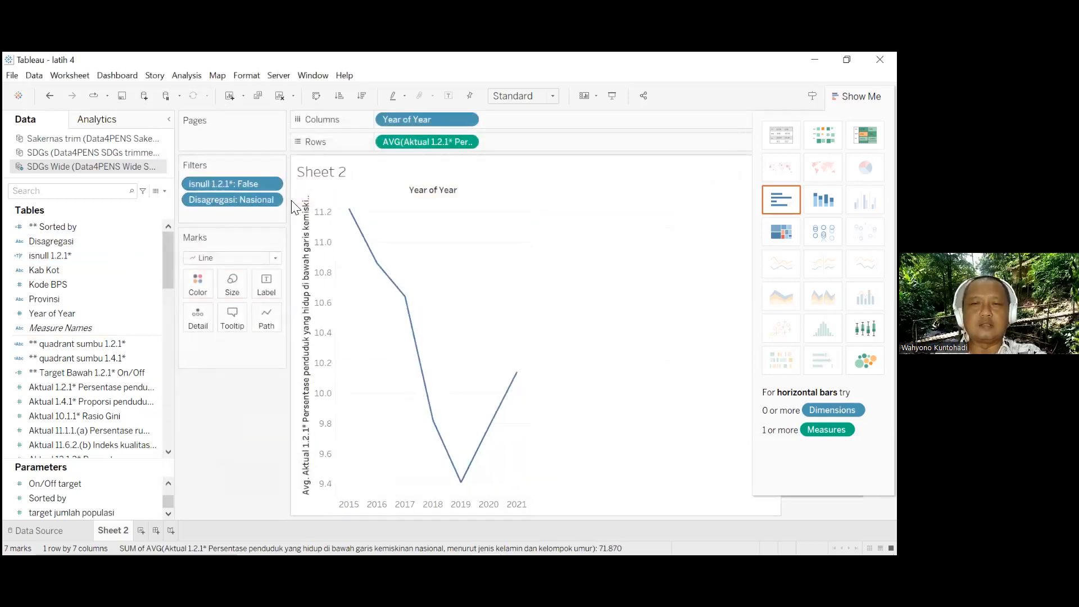
Set the poverty line chart's fit to Entire View
{"action": "left_click", "coordinate": [528, 96]}
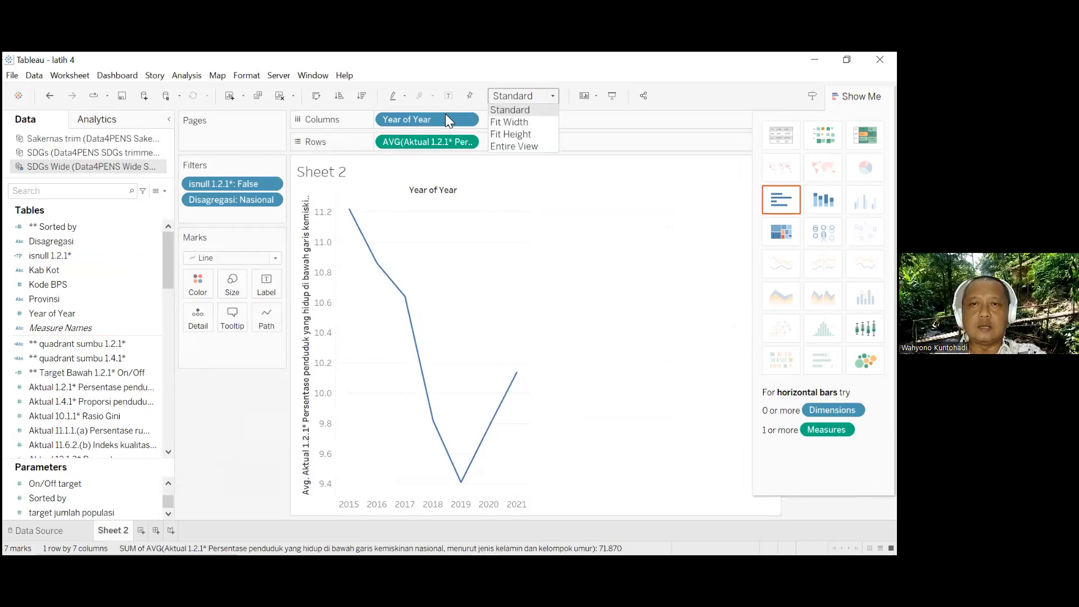
{"action": "left_click", "coordinate": [534, 147]}
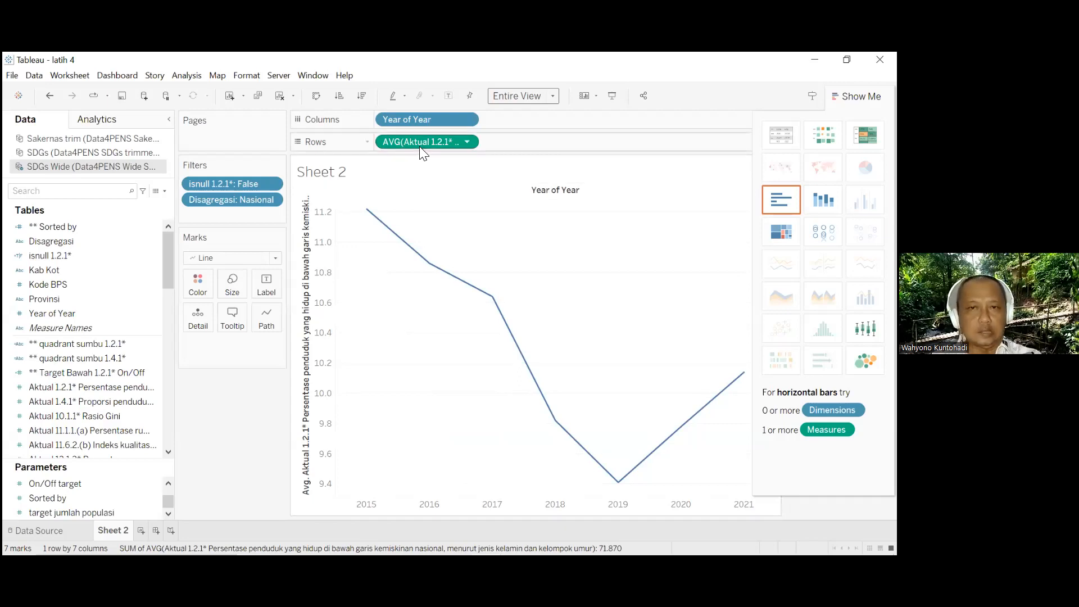
Add the Target Bawah 1.2.1* measure to the rows after the actual measure and aggregate it as an average
{"action": "left_click_drag", "start_coordinate": [421, 143], "coordinate": [540, 142]}
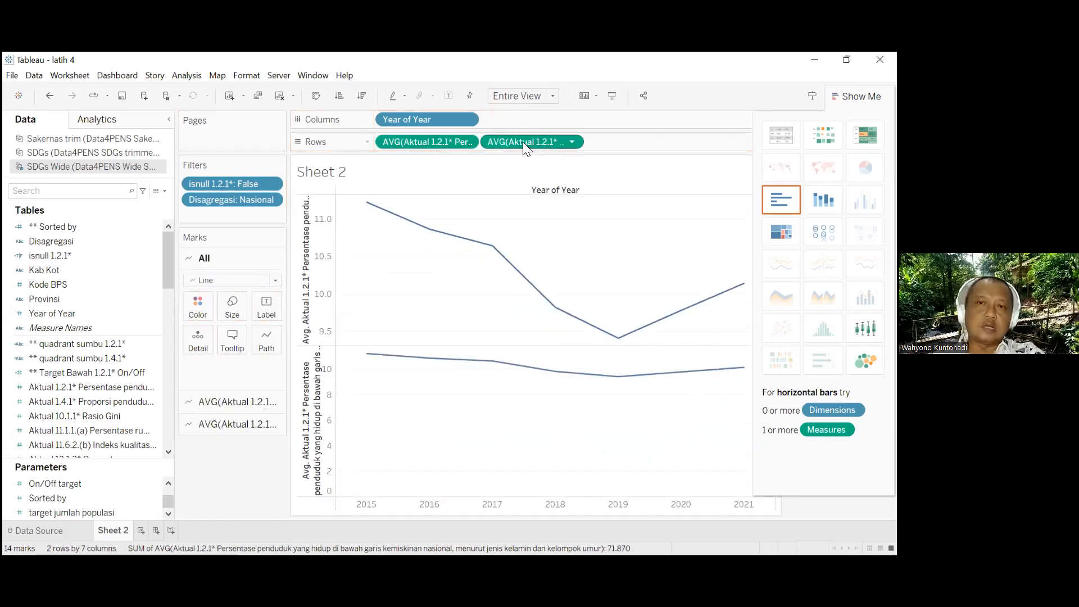
{"action": "left_click_drag", "start_coordinate": [167, 267], "coordinate": [549, 140]}
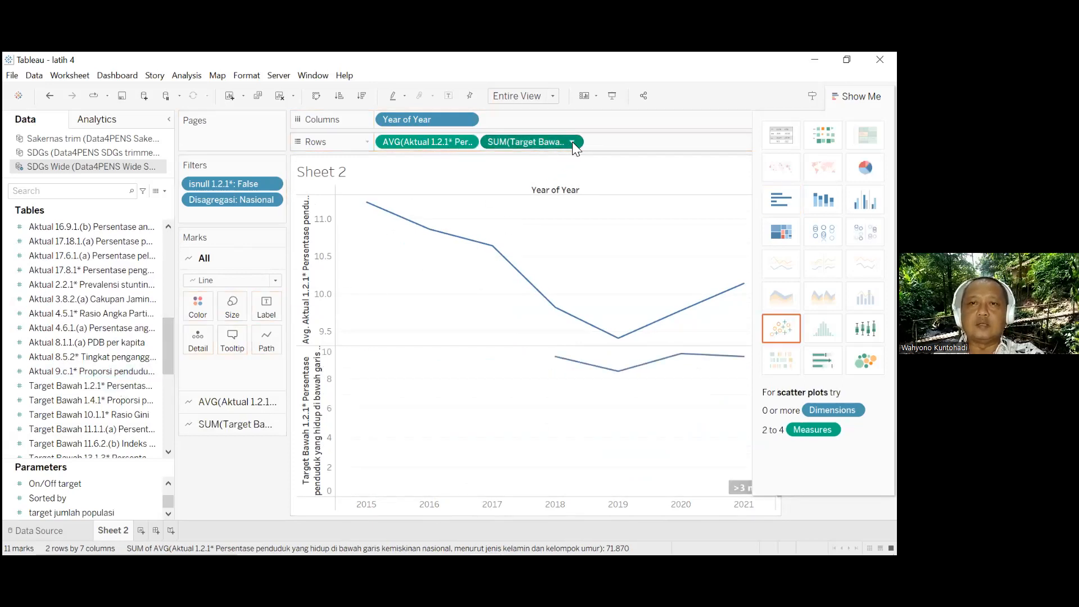
{"action": "left_click", "coordinate": [572, 142]}
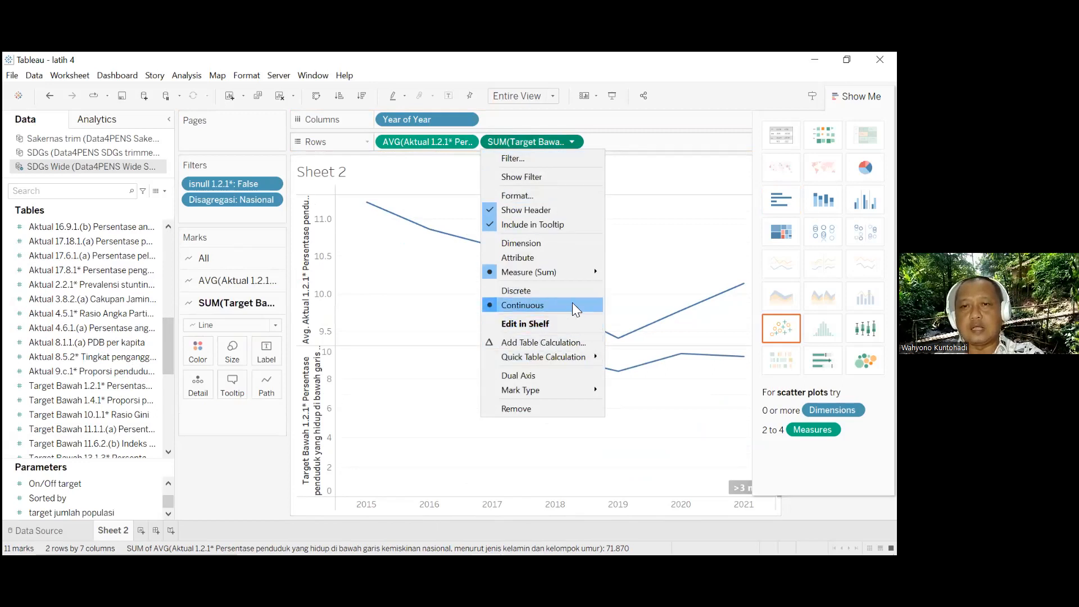
{"action": "mouse_move", "coordinate": [579, 271]}
{"action": "left_click", "coordinate": [644, 286]}
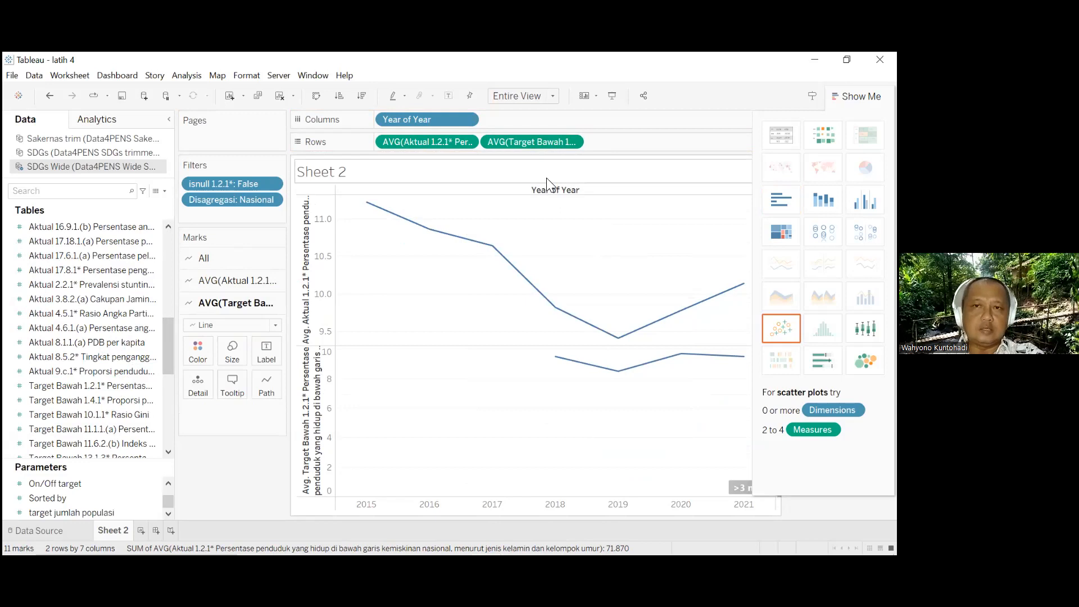
Combine the actual and target measures in a dual-axis chart and synchronize the two axes
{"action": "left_click", "coordinate": [571, 142]}
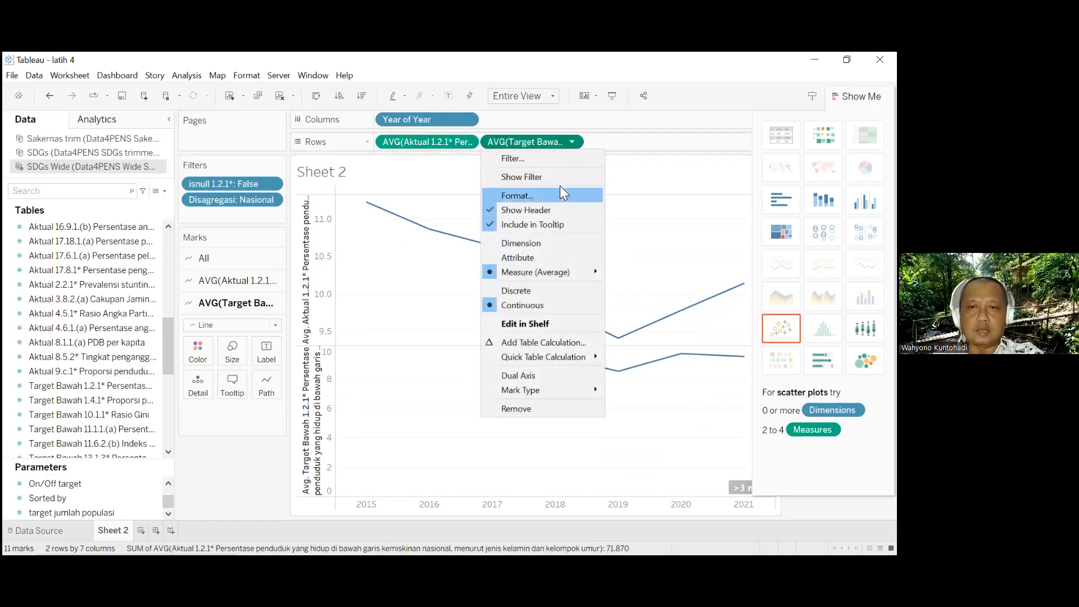
{"action": "left_click", "coordinate": [553, 375]}
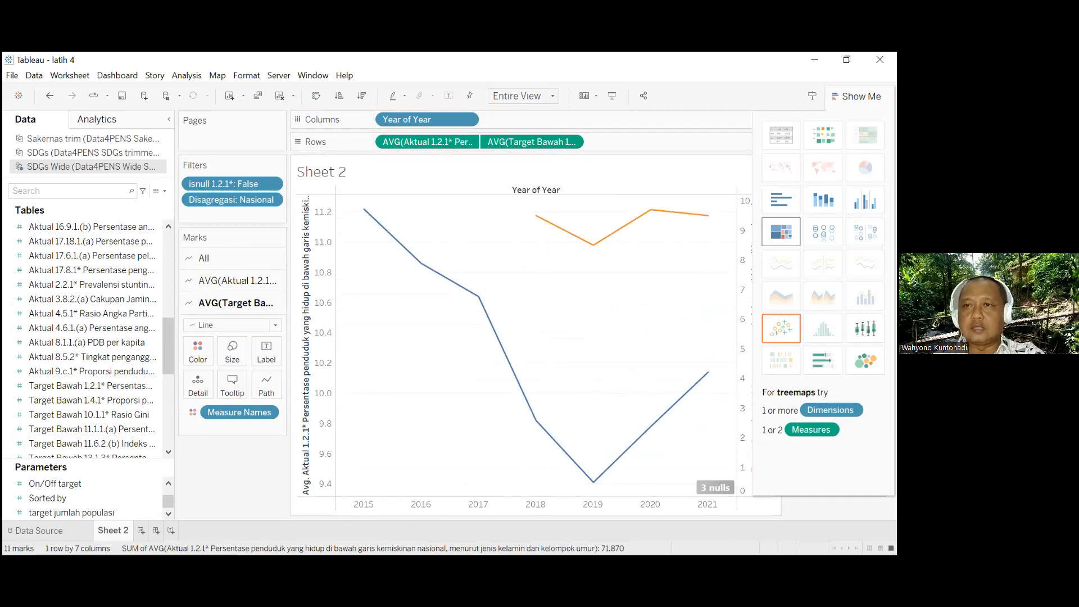
{"action": "right_click", "coordinate": [748, 252]}
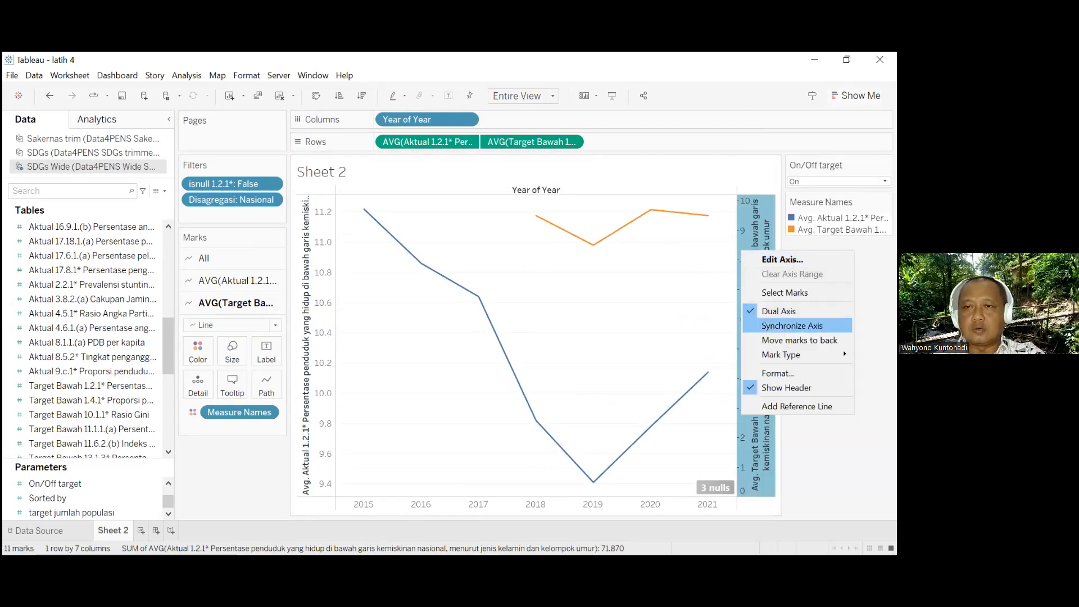
{"action": "left_click", "coordinate": [787, 325]}
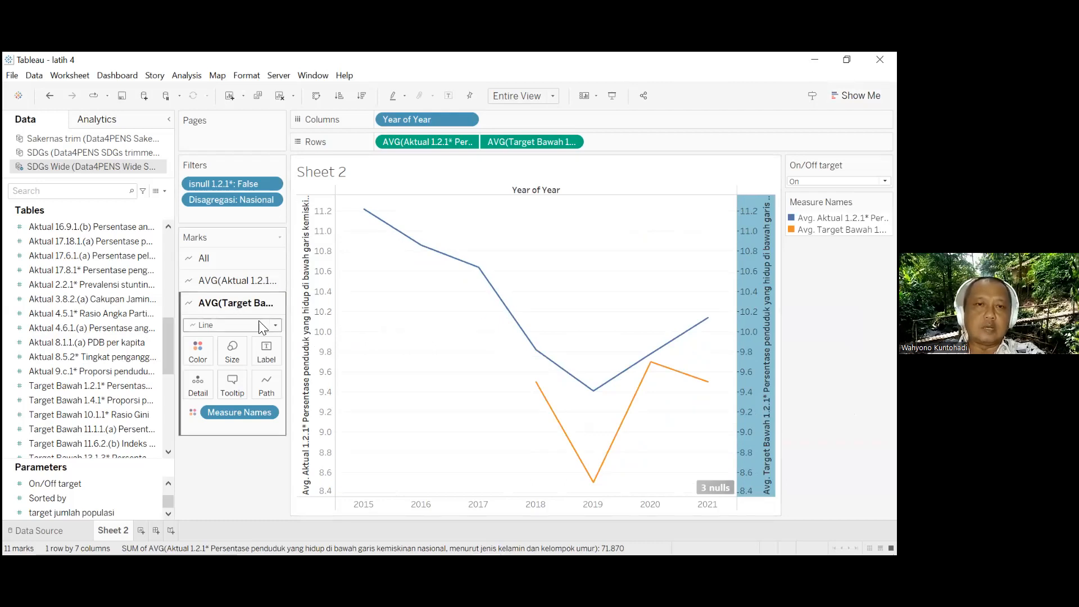
Try circle marks for the average target measure, then return it to line marks
{"action": "left_click", "coordinate": [277, 325]}
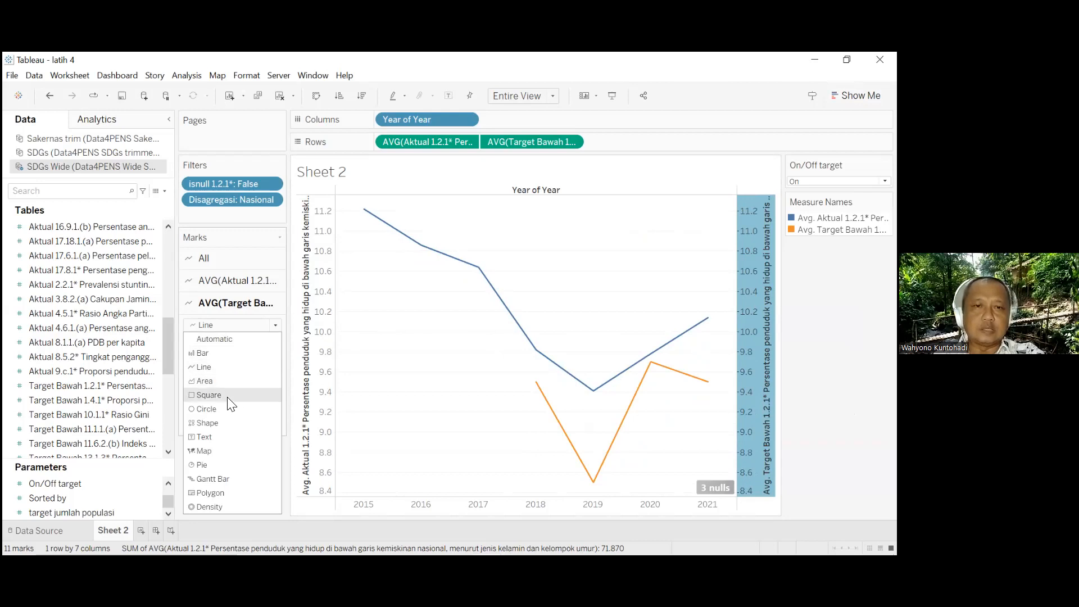
{"action": "left_click", "coordinate": [253, 398]}
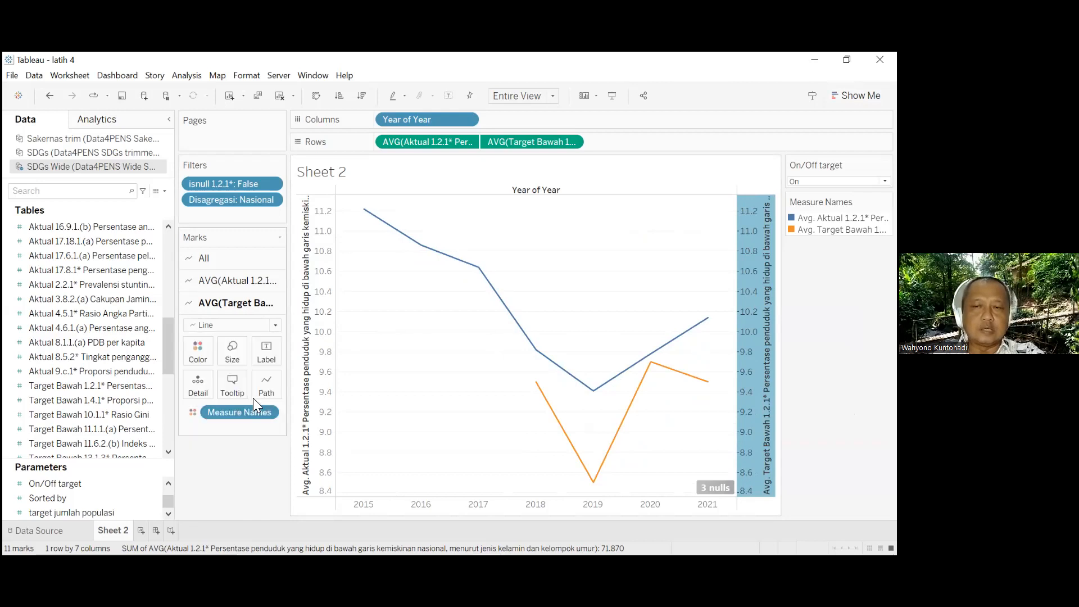
{"action": "left_click", "coordinate": [277, 324]}
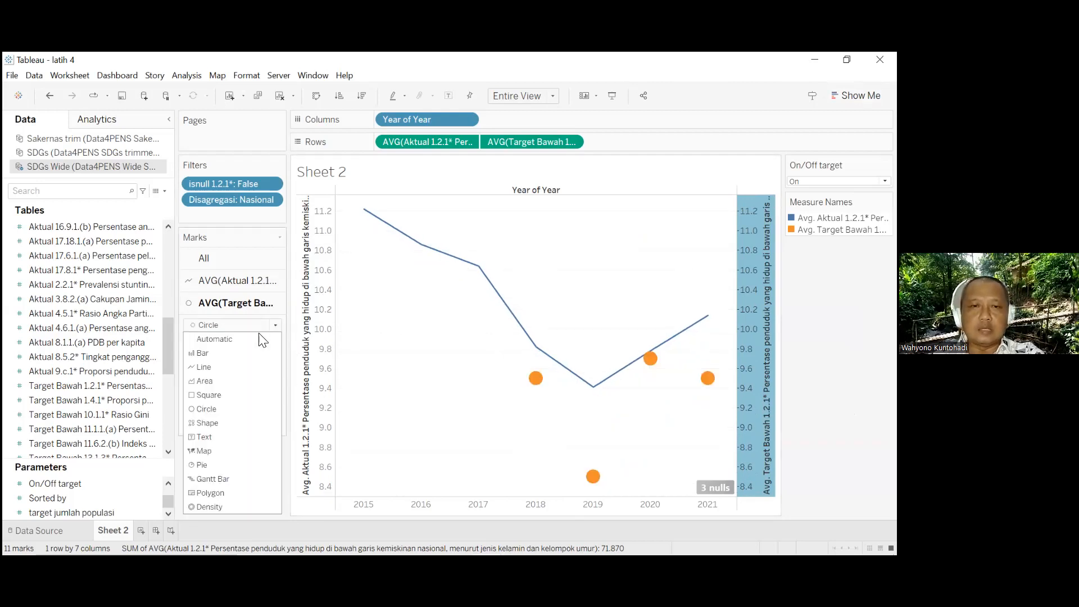
{"action": "left_click", "coordinate": [223, 367]}
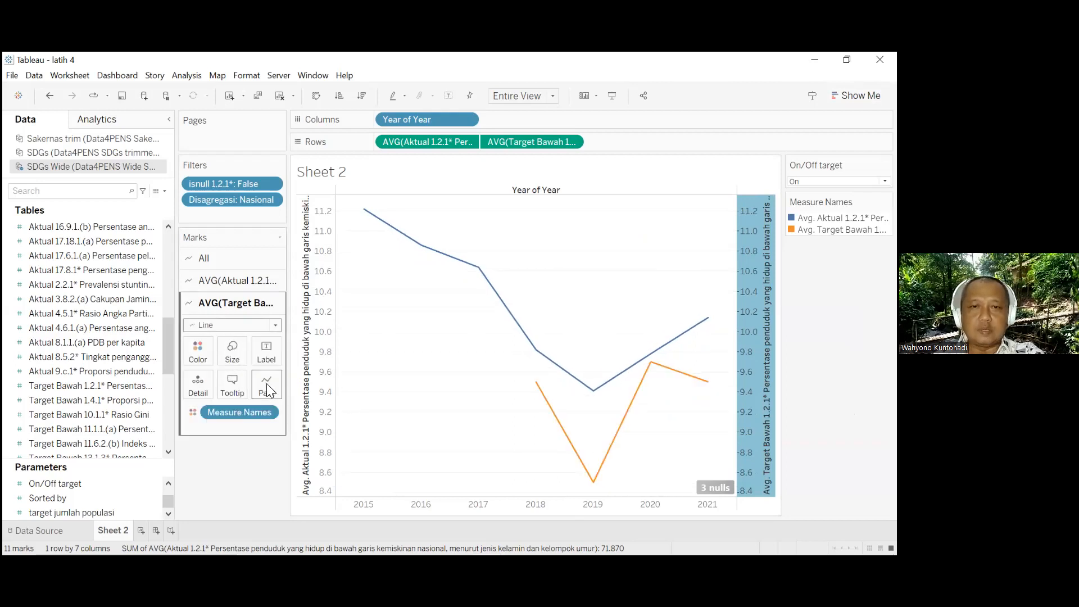
Try the unconnected jump line type on the target line and inspect its 2018 mark
{"action": "left_click", "coordinate": [267, 383]}
{"action": "left_click", "coordinate": [303, 426]}
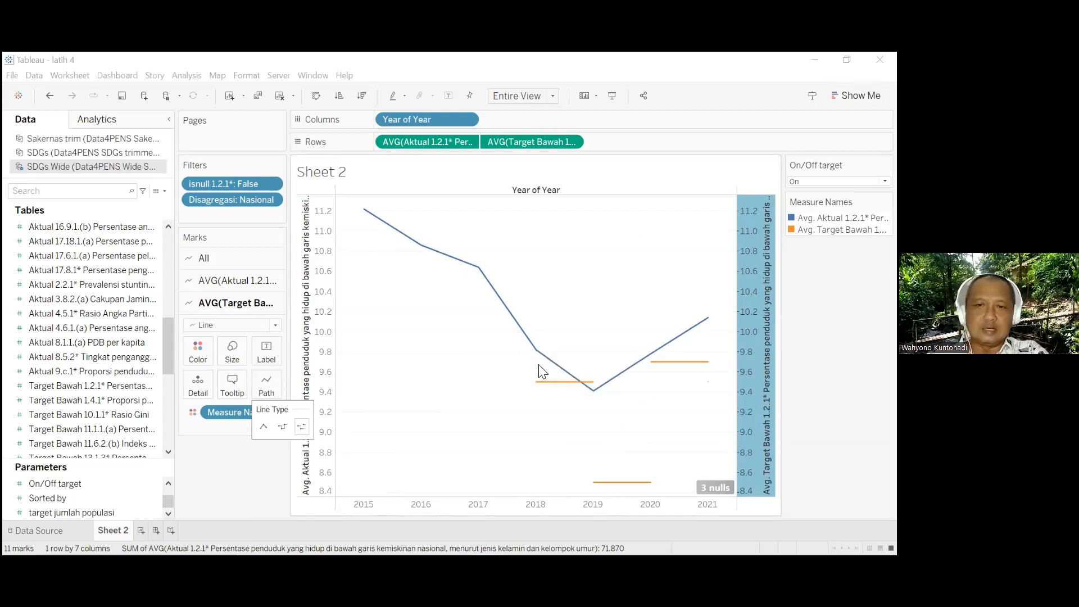
{"action": "mouse_move", "coordinate": [537, 388]}
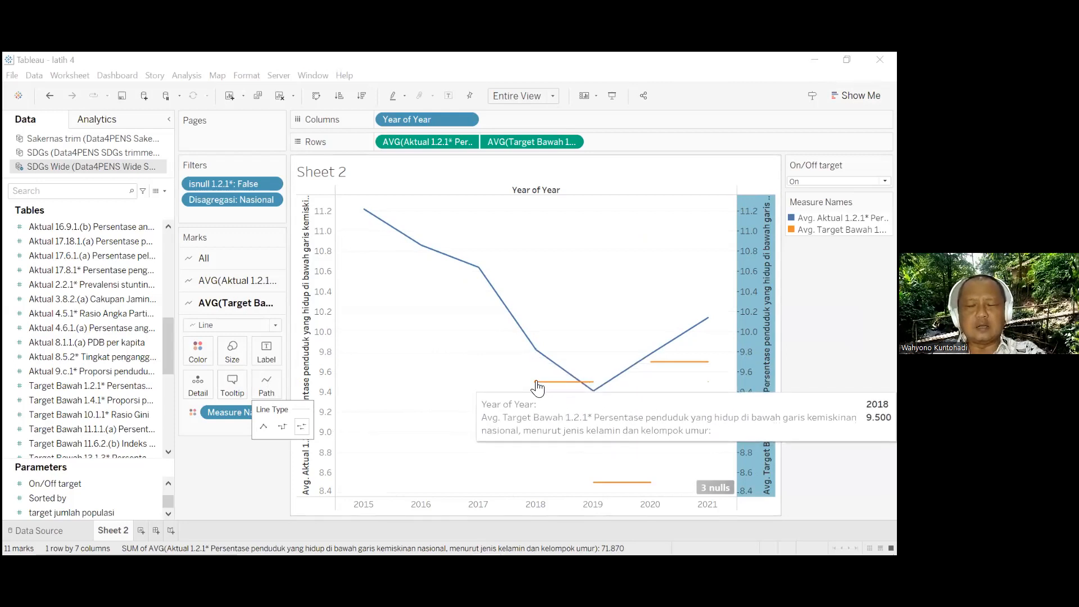
{"action": "mouse_move", "coordinate": [593, 393]}
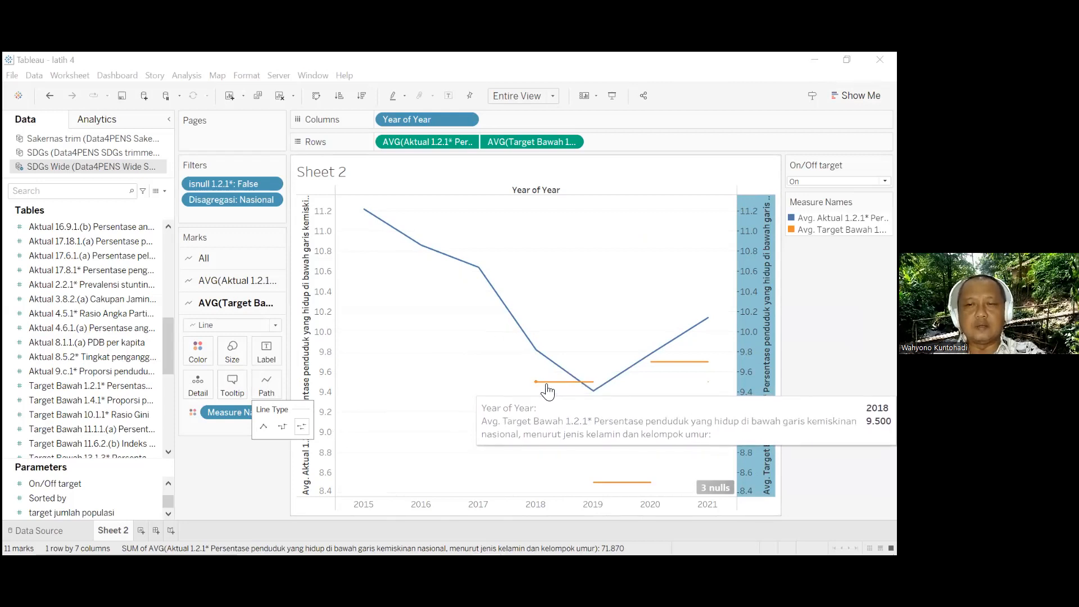
Set the mark type of the average target measure to Circle
{"action": "left_click", "coordinate": [278, 325]}
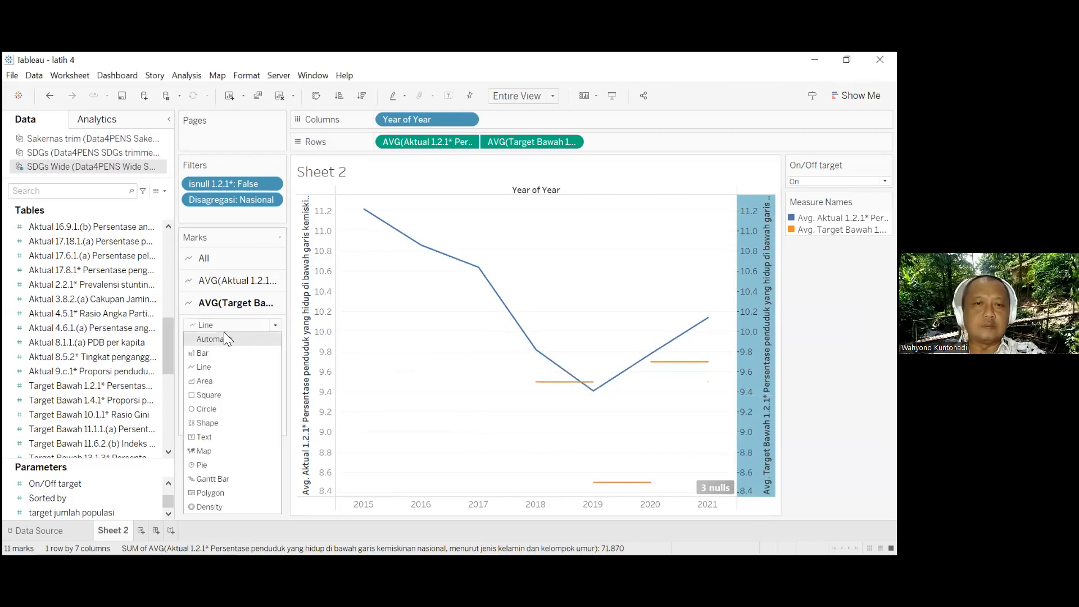
{"action": "left_click", "coordinate": [212, 408]}
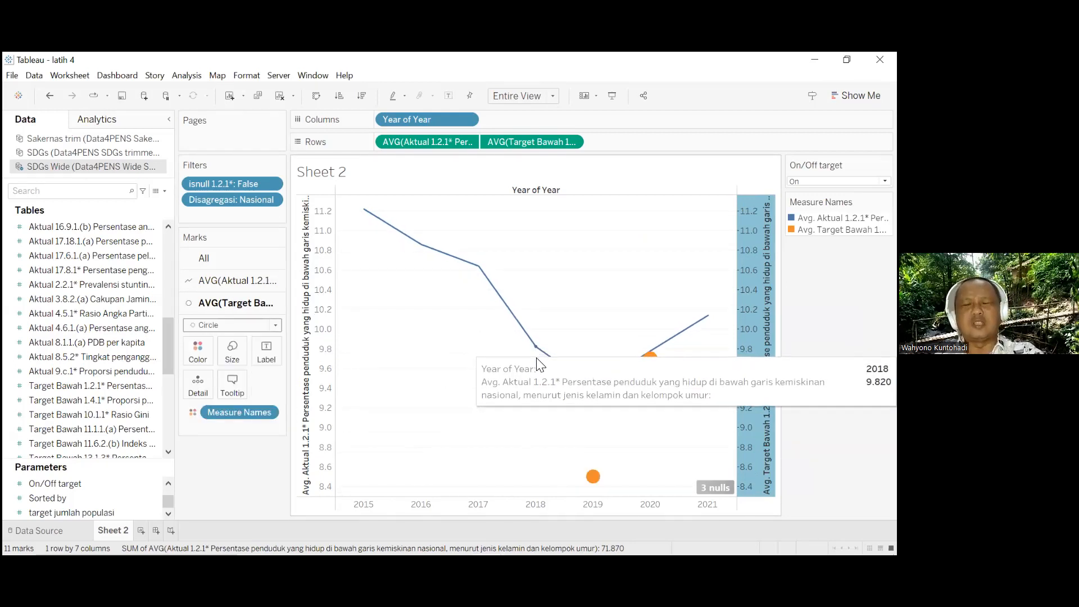
Try the step line type on the actual measure's line, then restore the linear type
{"action": "left_click", "coordinate": [243, 281]}
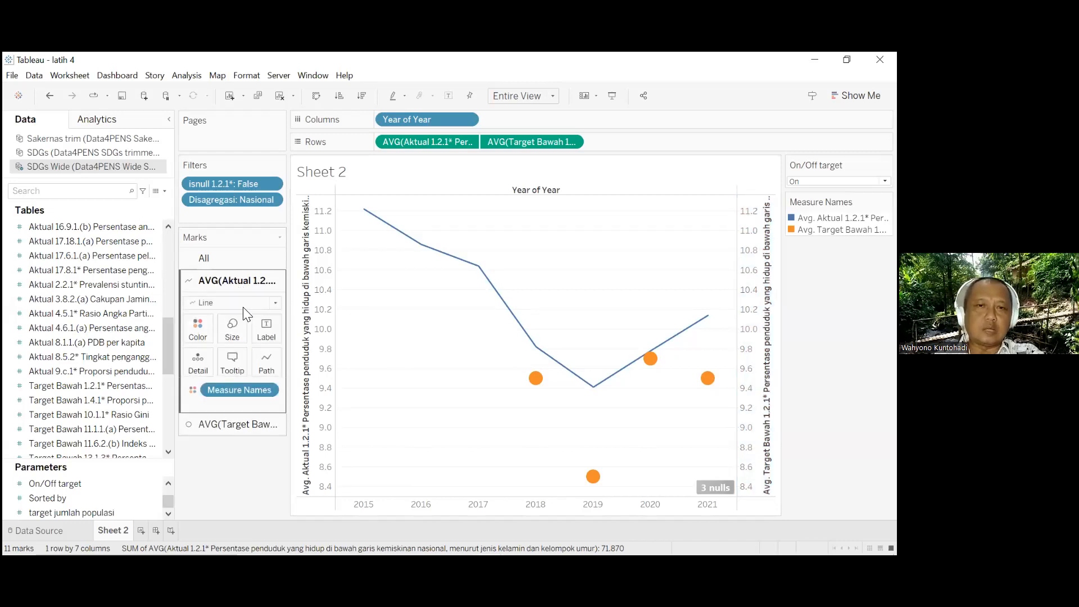
{"action": "left_click", "coordinate": [271, 359]}
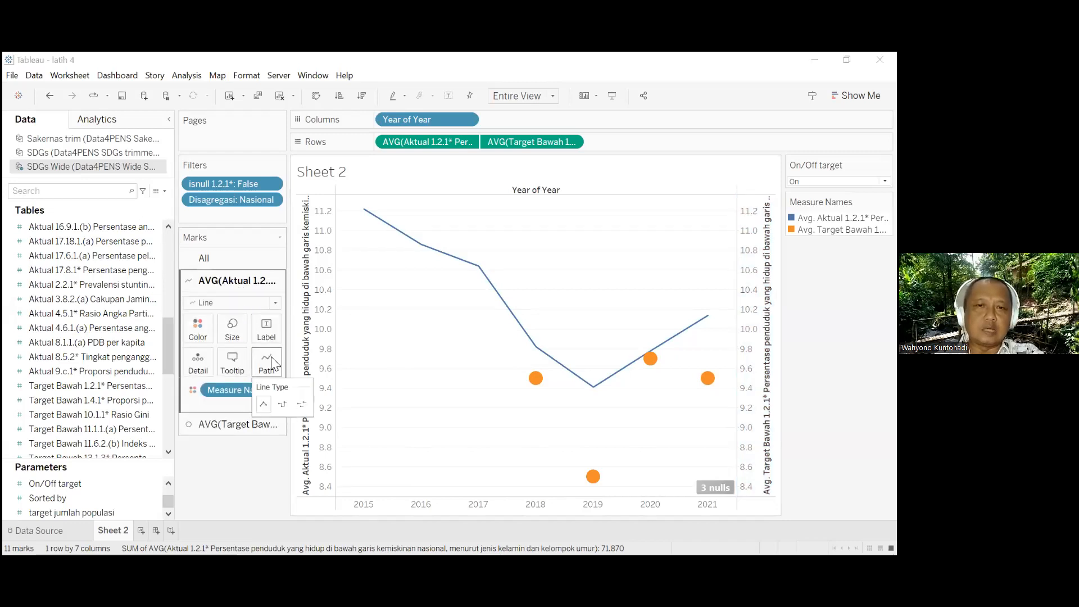
{"action": "left_click", "coordinate": [283, 403]}
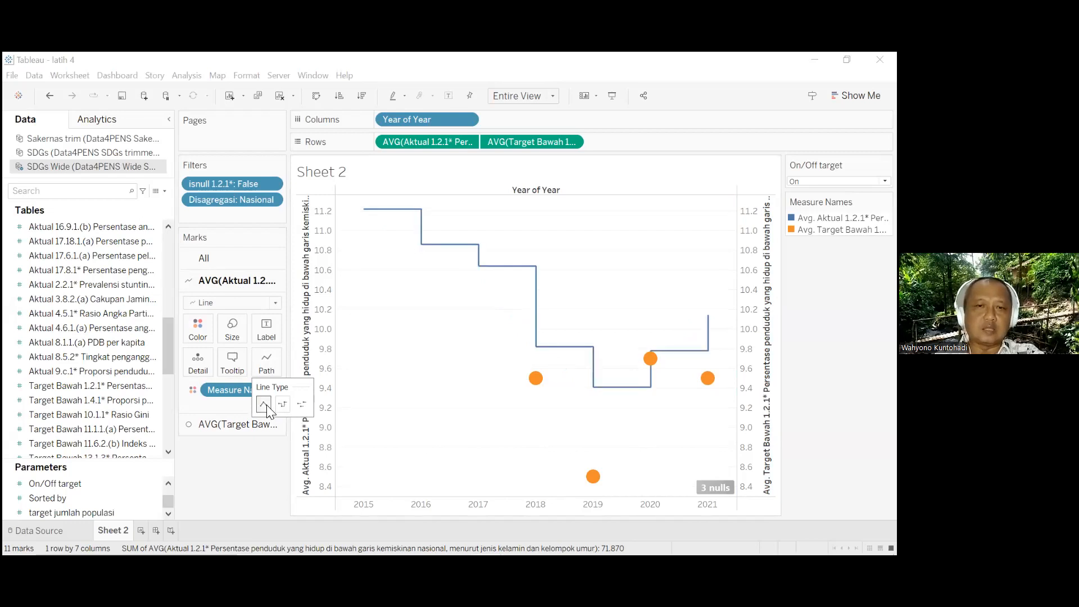
{"action": "left_click", "coordinate": [265, 405]}
Show markers on all points of the actual line and slightly reduce the size of the target circles
{"action": "left_click", "coordinate": [199, 321]}
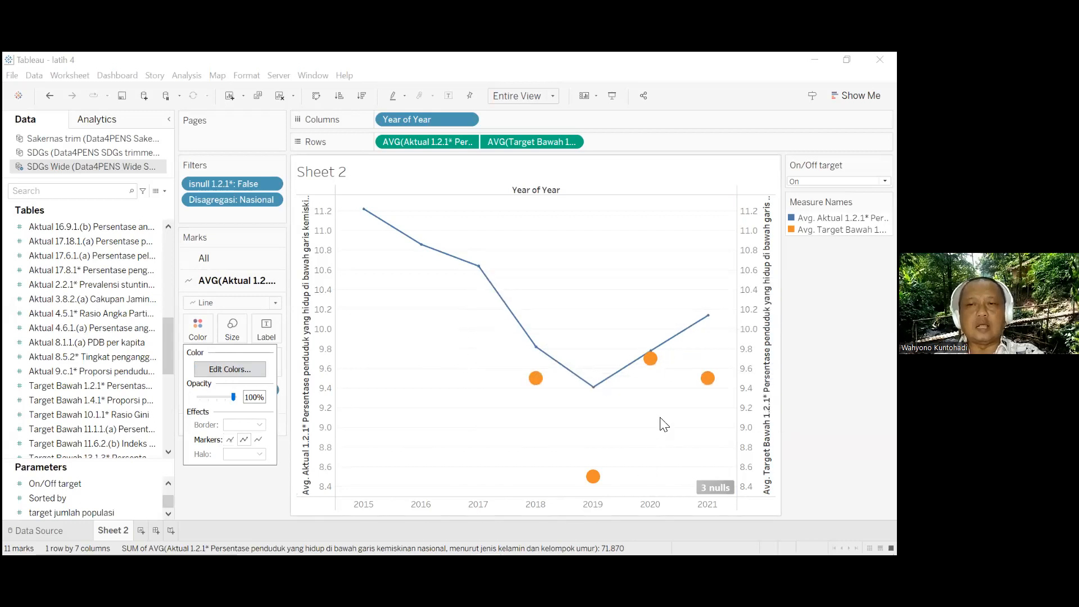
{"action": "left_click", "coordinate": [232, 490]}
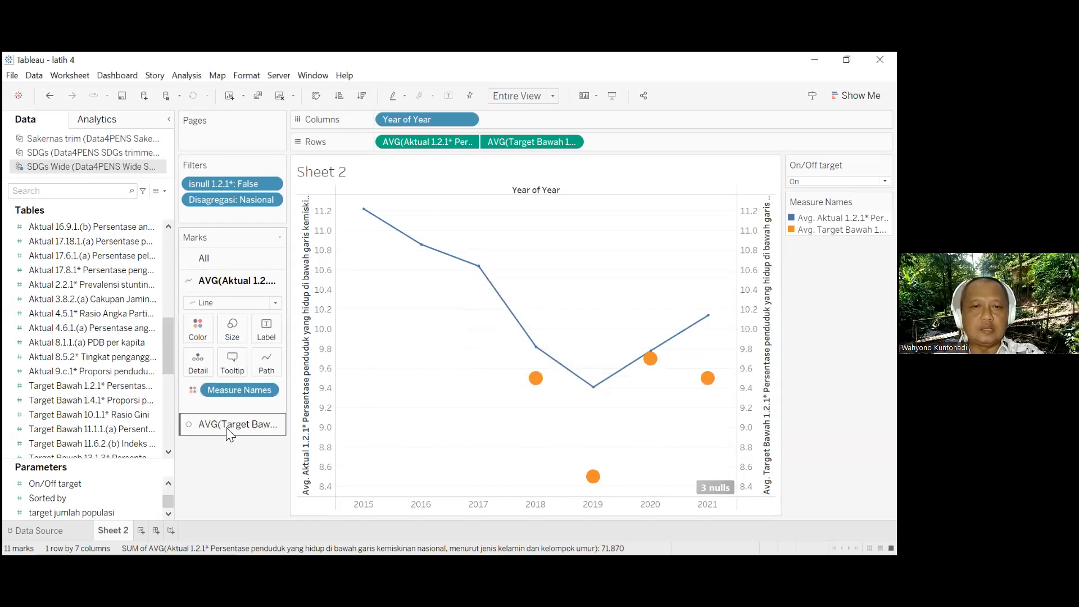
{"action": "left_click", "coordinate": [227, 427]}
{"action": "left_click", "coordinate": [233, 353]}
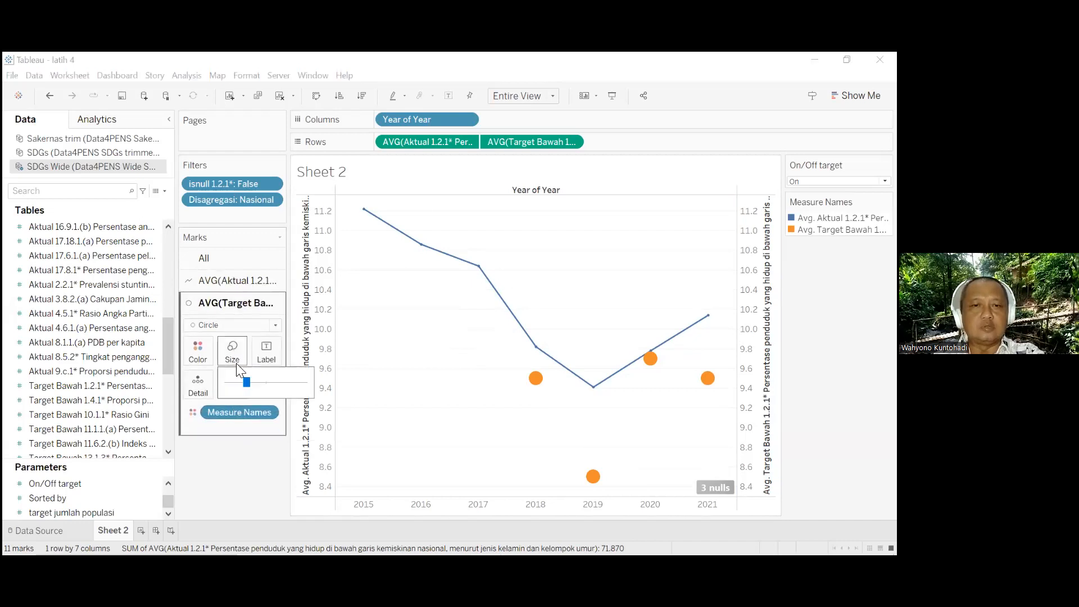
{"action": "left_click_drag", "start_coordinate": [248, 385], "coordinate": [238, 382]}
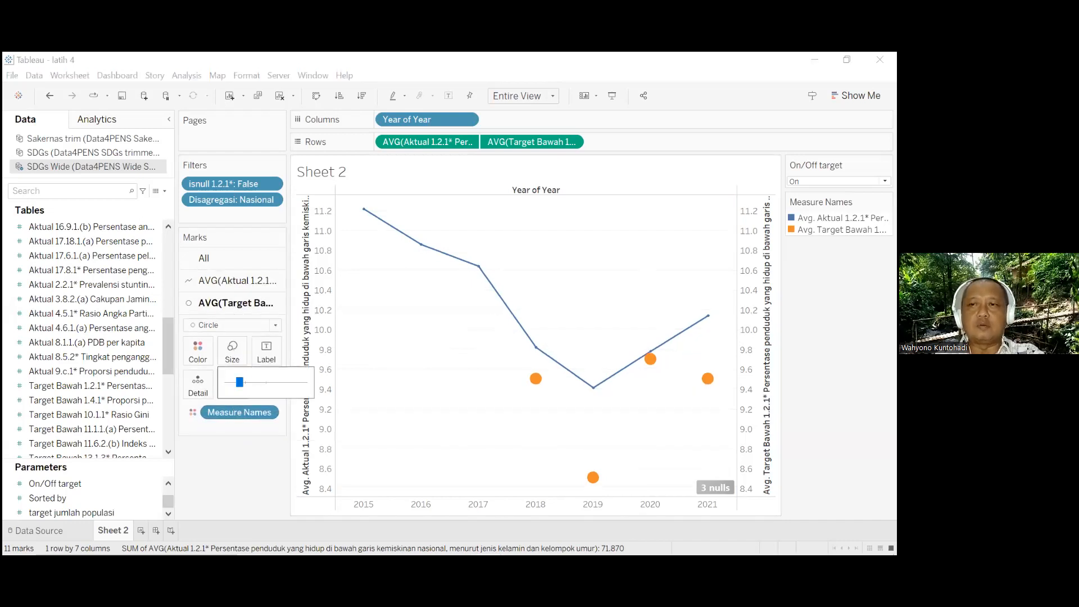
Try switching the On/Off target parameter to Off and check the target circles in the chart
{"action": "left_click", "coordinate": [838, 181]}
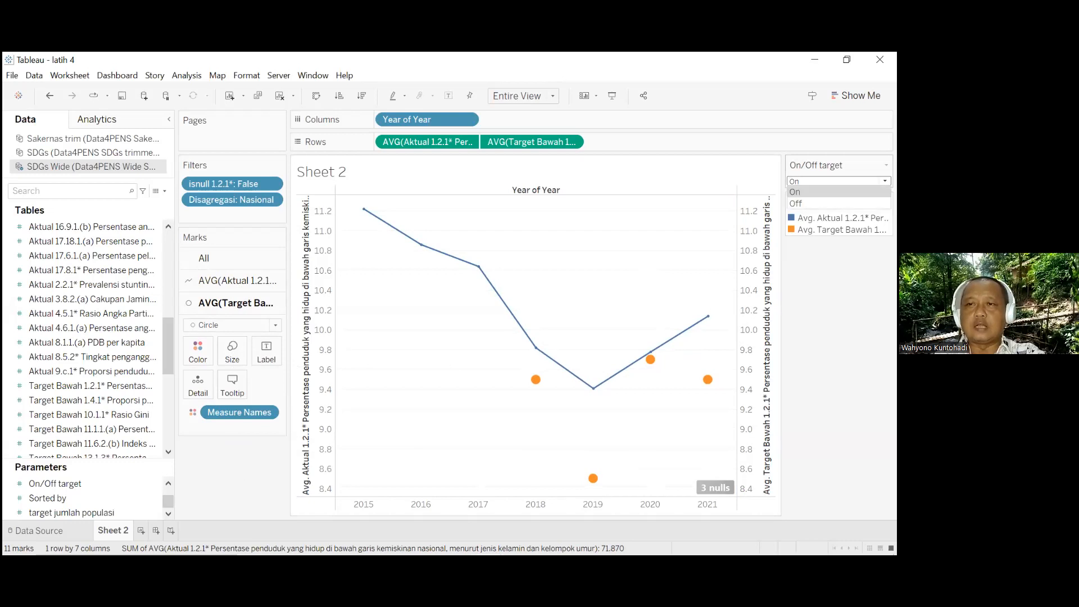
{"action": "left_click", "coordinate": [809, 204]}
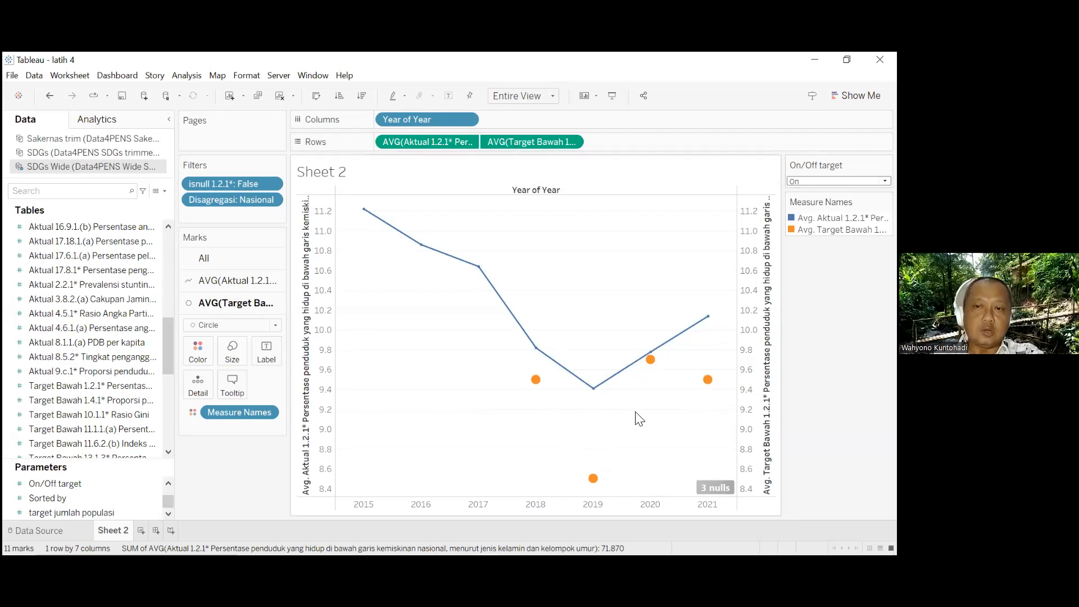
{"action": "mouse_move", "coordinate": [647, 370]}
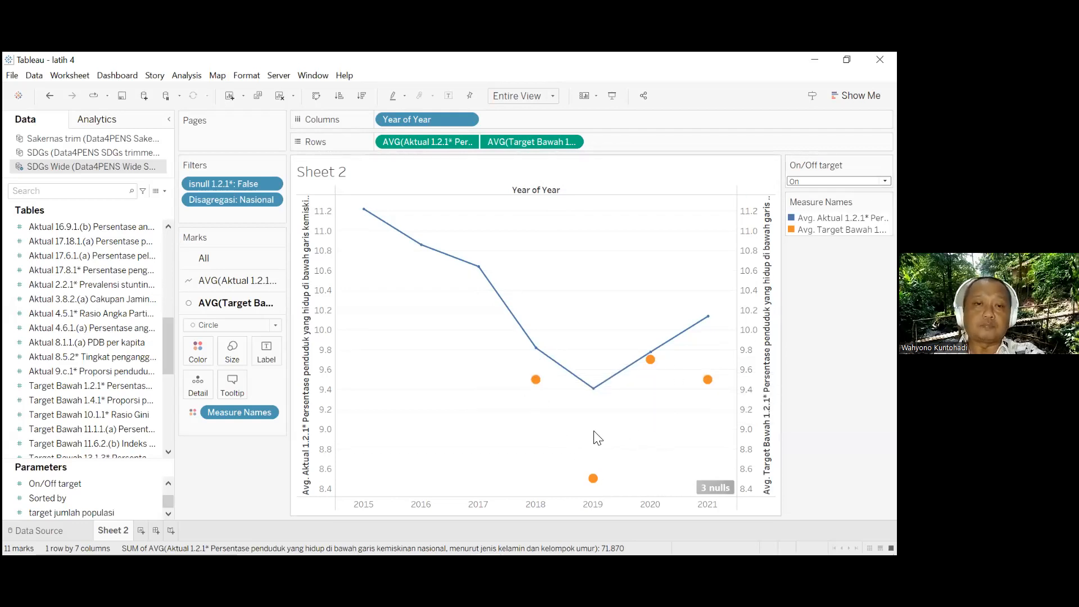
Edit the ** Target Bawah 1.2.1* On/Off calculated field, replacing its else condition with "elseif [On/Off target] = 2 then null"
{"action": "left_click_drag", "start_coordinate": [167, 343], "coordinate": [168, 278]}
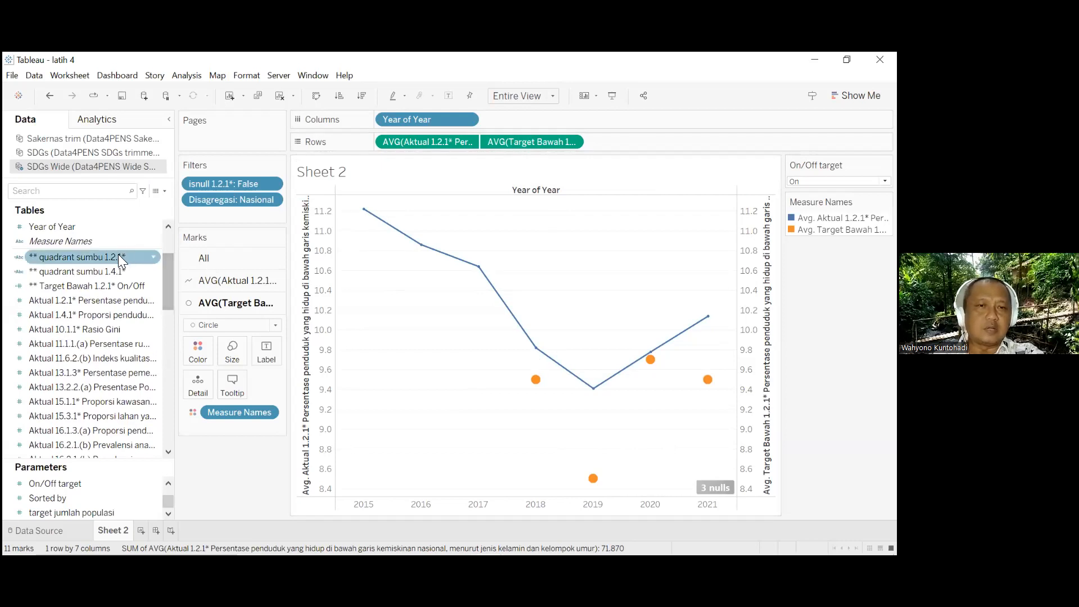
{"action": "left_click", "coordinate": [125, 284]}
{"action": "right_click", "coordinate": [125, 283]}
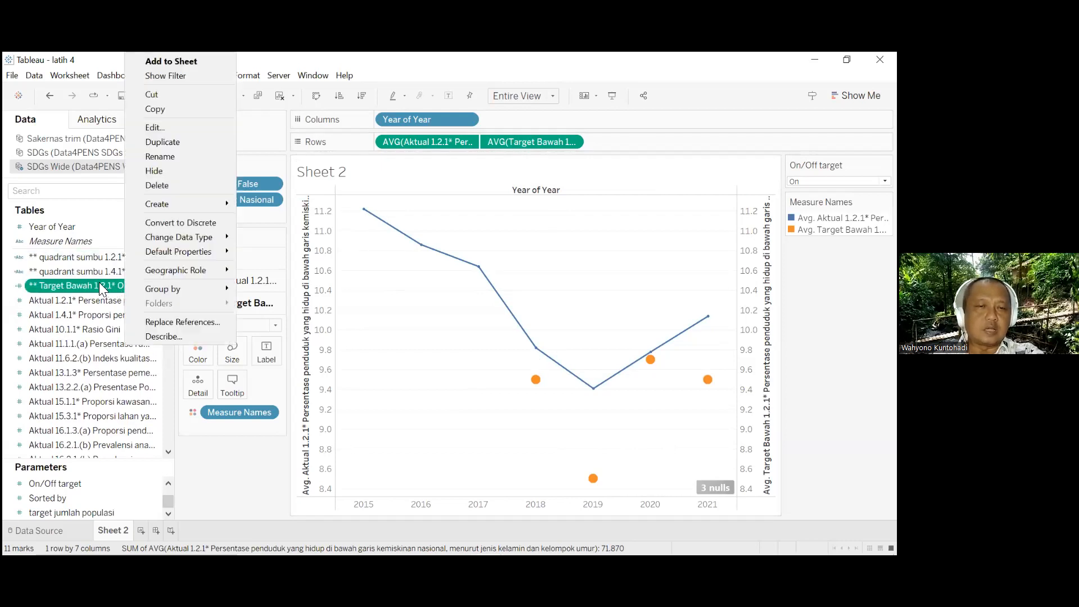
{"action": "left_click", "coordinate": [188, 130]}
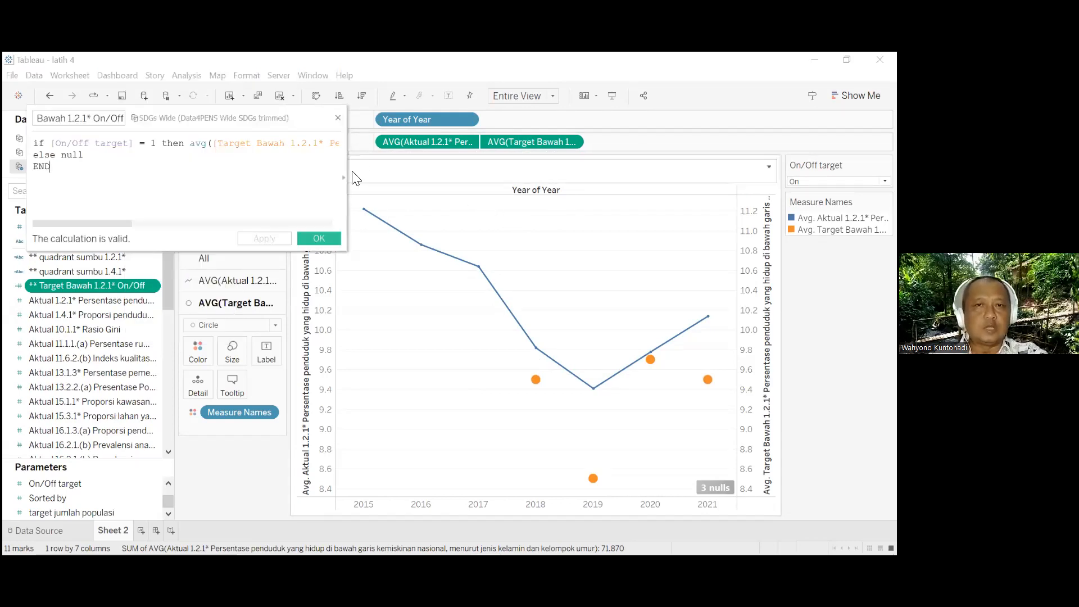
{"action": "left_click_drag", "start_coordinate": [346, 171], "coordinate": [633, 171]}
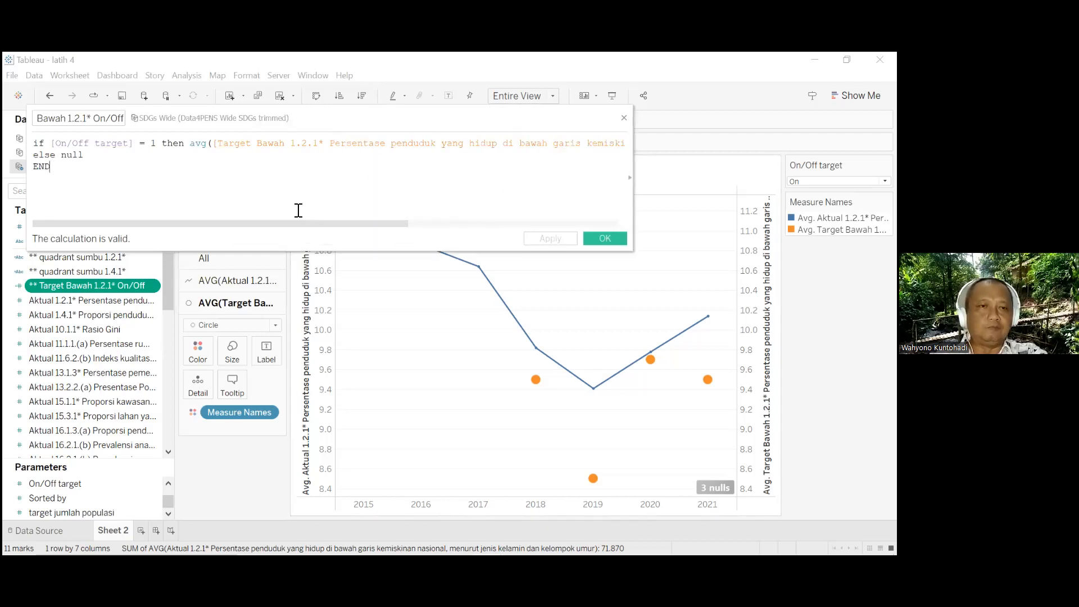
{"action": "left_click_drag", "start_coordinate": [50, 143], "coordinate": [138, 143]}
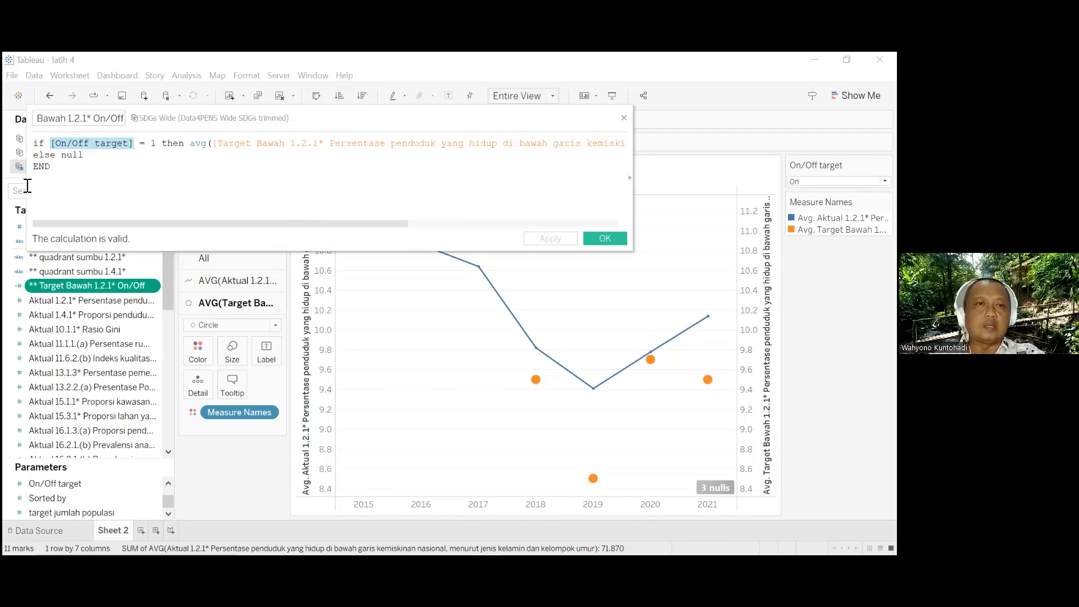
{"action": "left_click", "coordinate": [105, 171]}
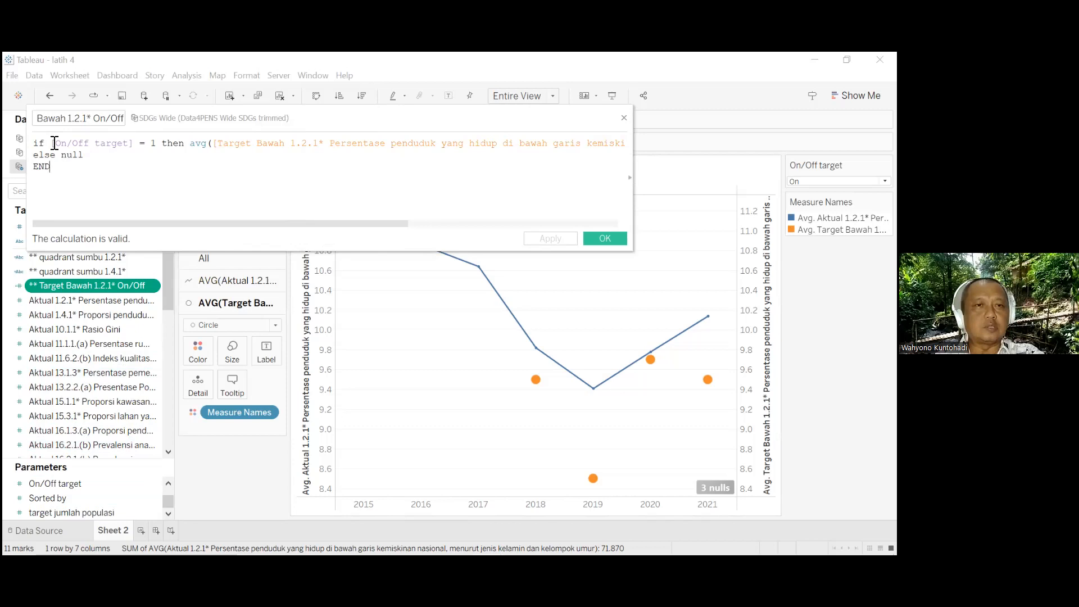
{"action": "left_click_drag", "start_coordinate": [51, 143], "coordinate": [156, 142]}
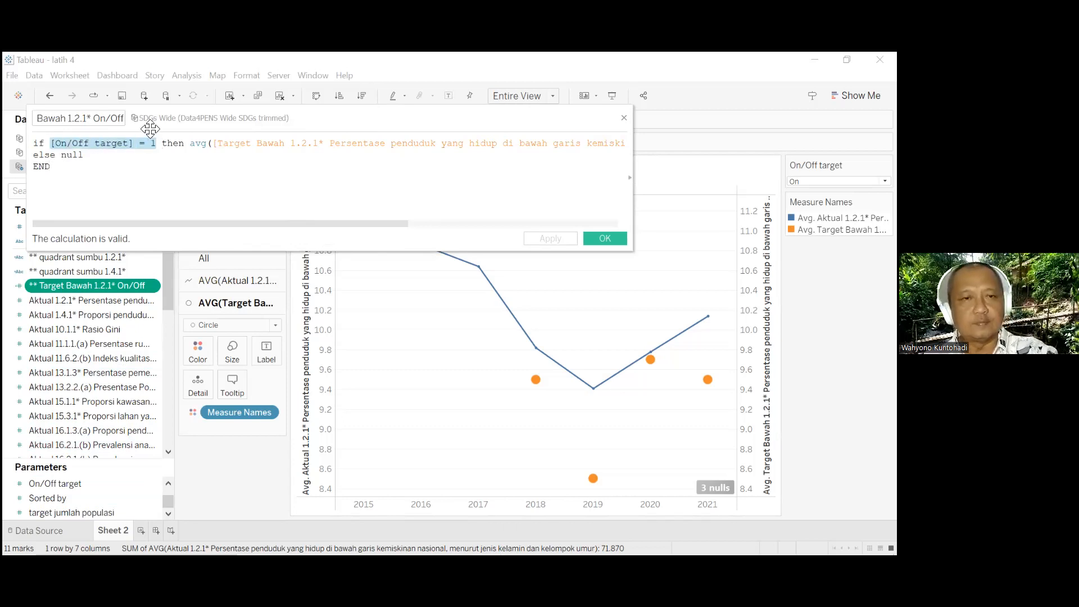
{"action": "left_click", "coordinate": [58, 155]}
{"action": "type", "text": "if"}
{"action": "type", "text": "[On/Off target] = 1"}
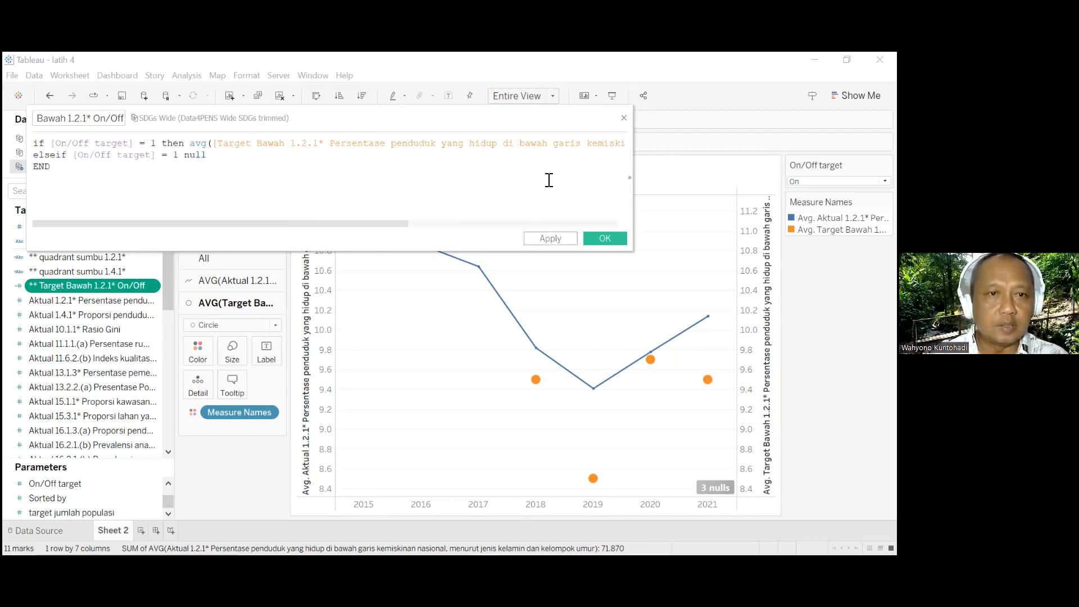
{"action": "key", "text": "BackSpace"}
{"action": "type", "text": "2 then"}
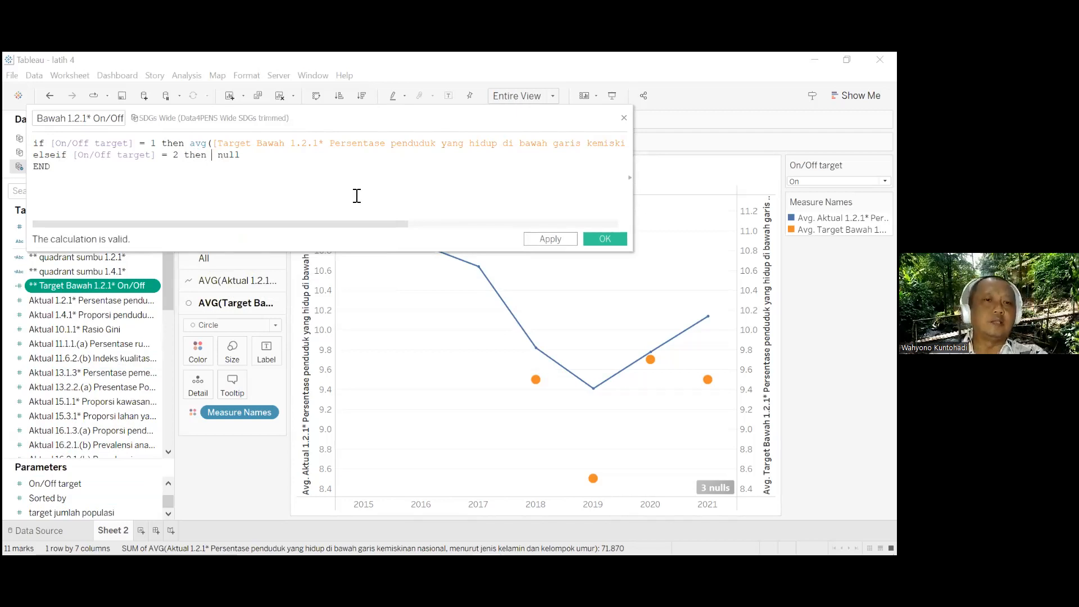
{"action": "left_click", "coordinate": [603, 239]}
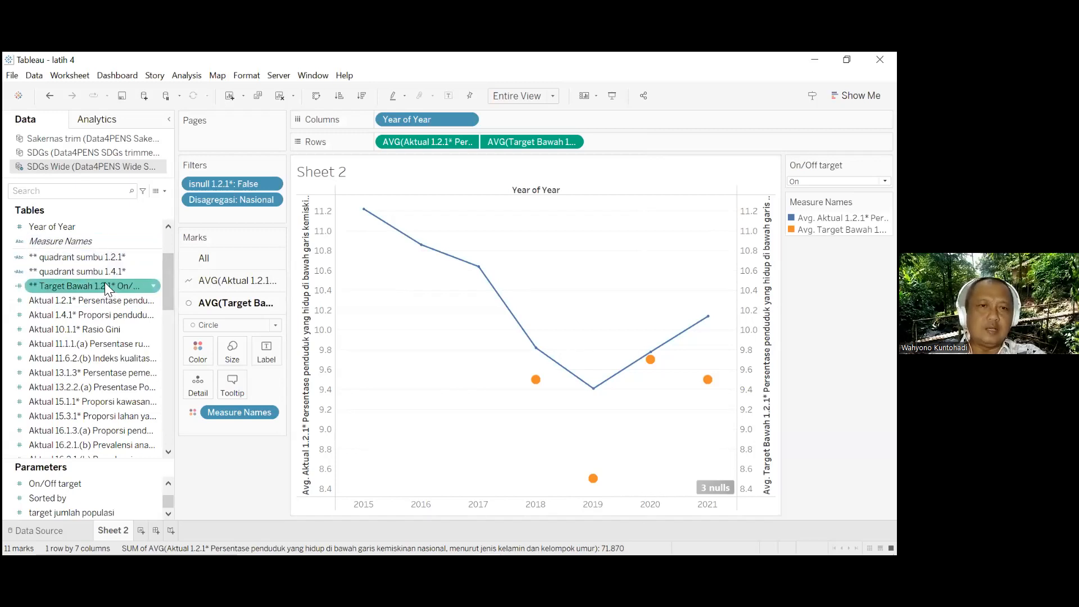
Replace the average target measure in Rows with ** Target Bawah 1.2.1* On/Off and test the On/Off target parameter, ending with On
{"action": "left_click_drag", "start_coordinate": [104, 285], "coordinate": [548, 139]}
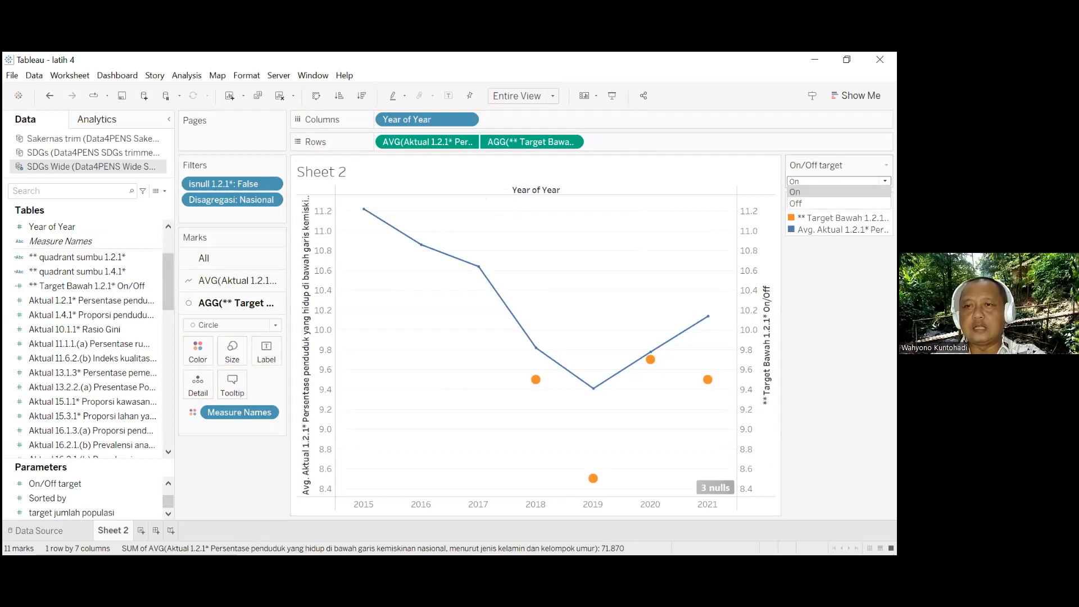
{"action": "key", "text": "Down"}
{"action": "key", "text": "Up"}
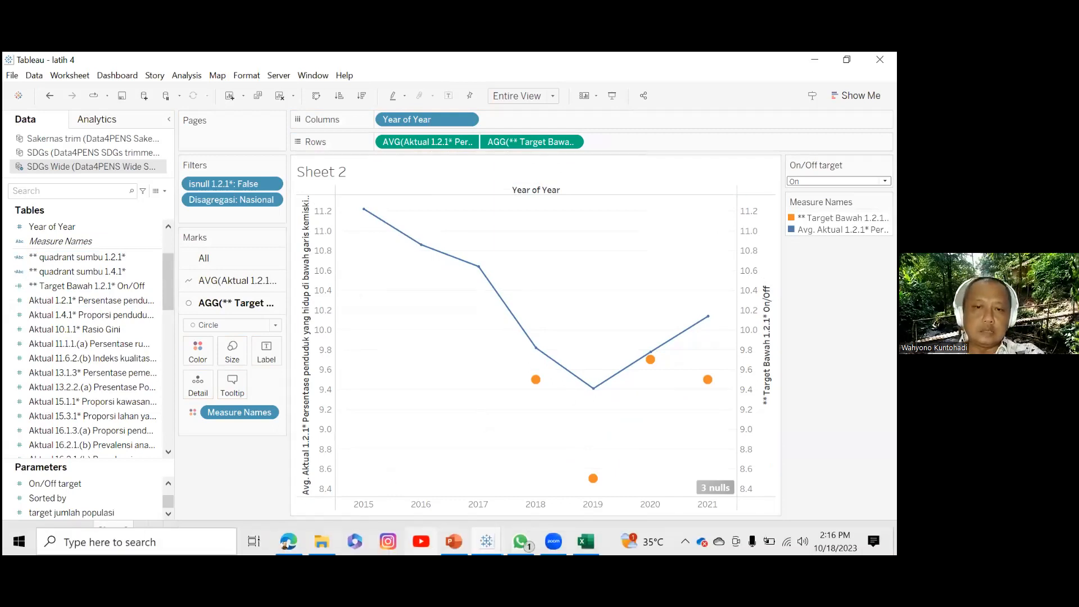
Open the FIX_Eng - AL1 KinerjaSDGs workbook from the Documents folder SDGs 2023 > Eng TWBX 2023 and maximize its window
{"action": "mouse_move", "coordinate": [322, 541]}
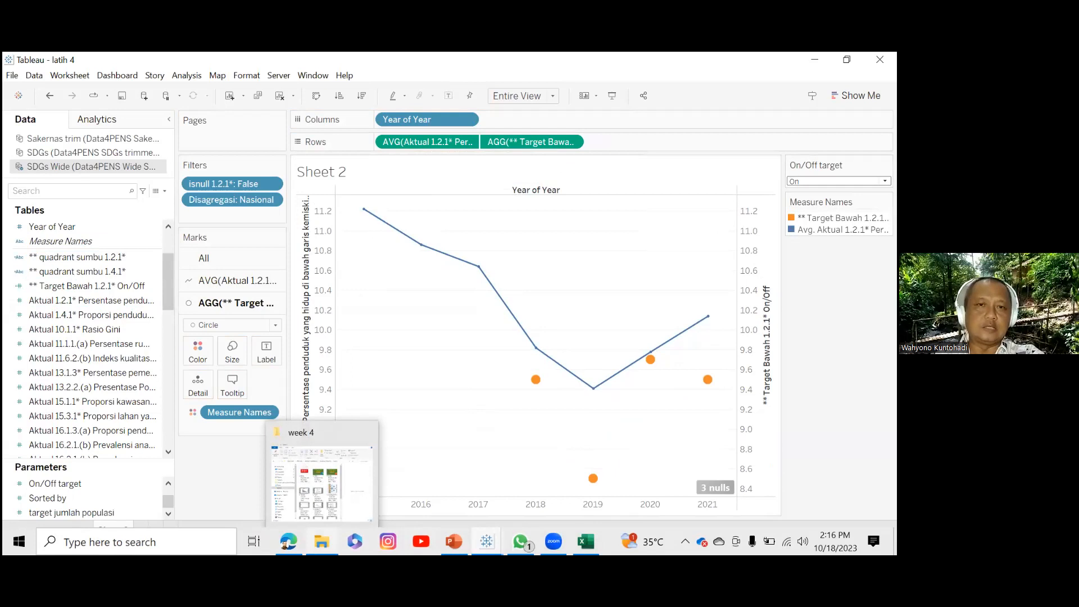
{"action": "left_click", "coordinate": [321, 484]}
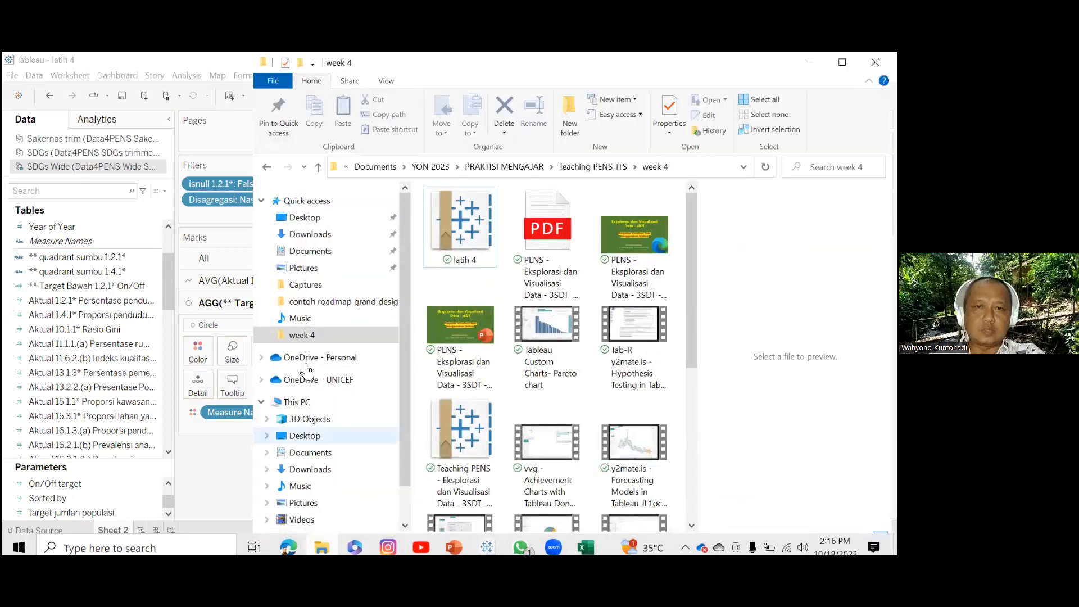
{"action": "left_click", "coordinate": [329, 452]}
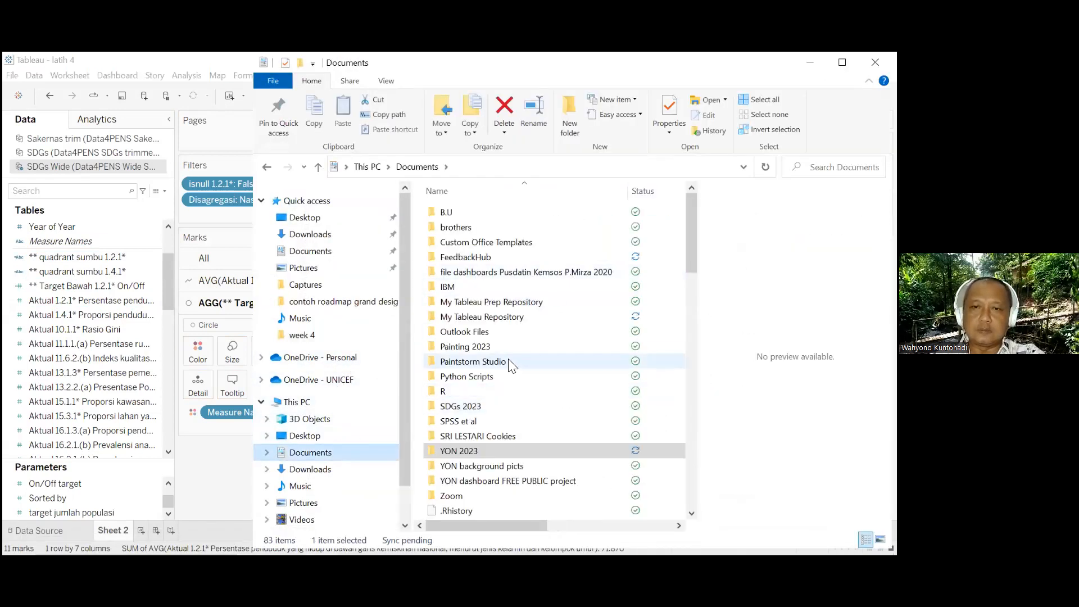
{"action": "double_click", "coordinate": [498, 406]}
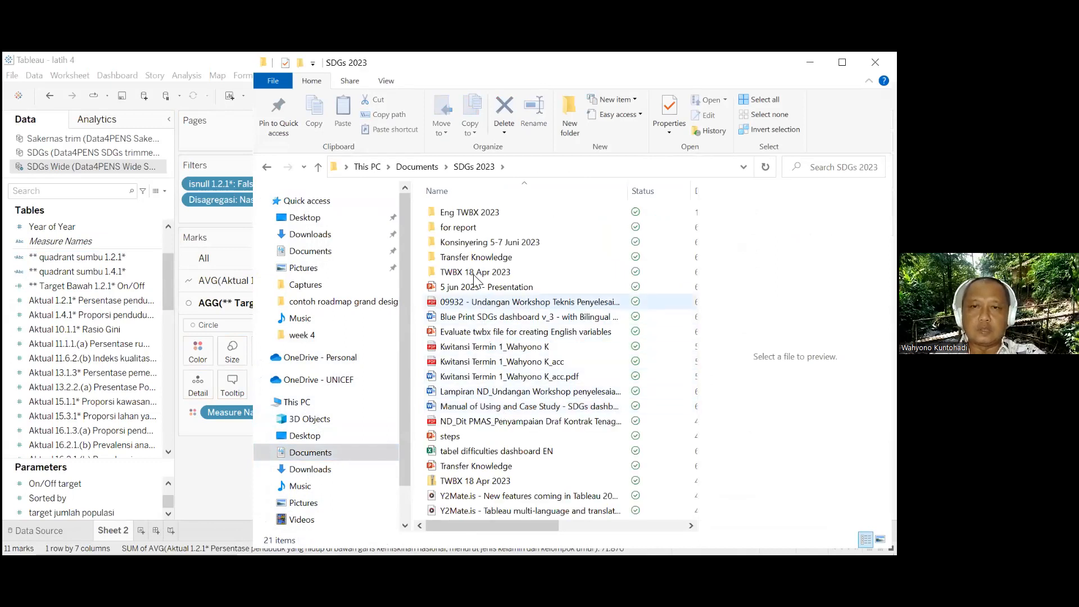
{"action": "double_click", "coordinate": [467, 212]}
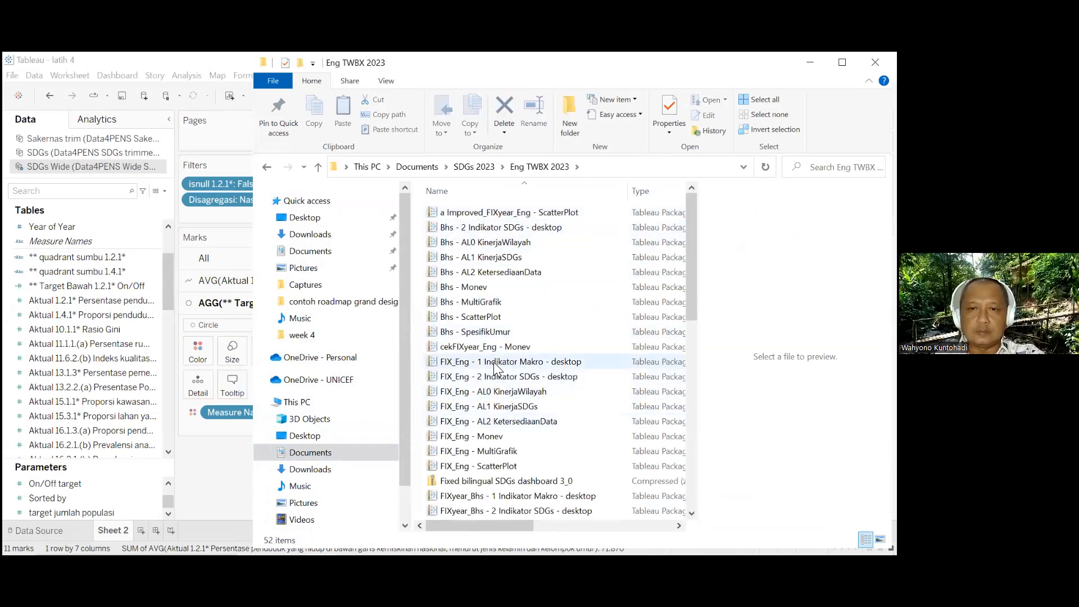
{"action": "left_click", "coordinate": [498, 408]}
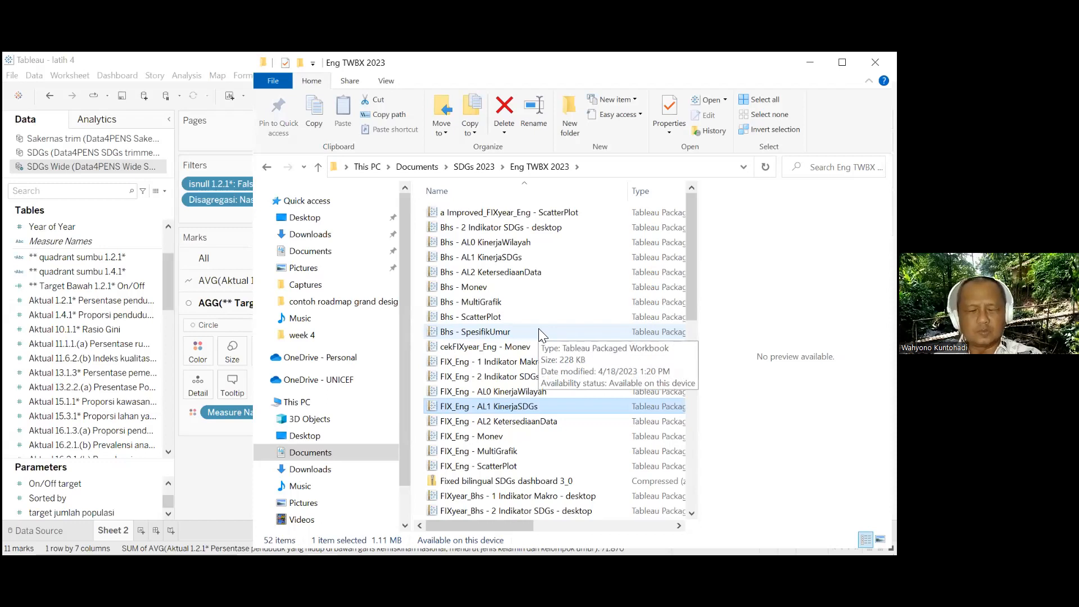
{"action": "key", "text": "Return"}
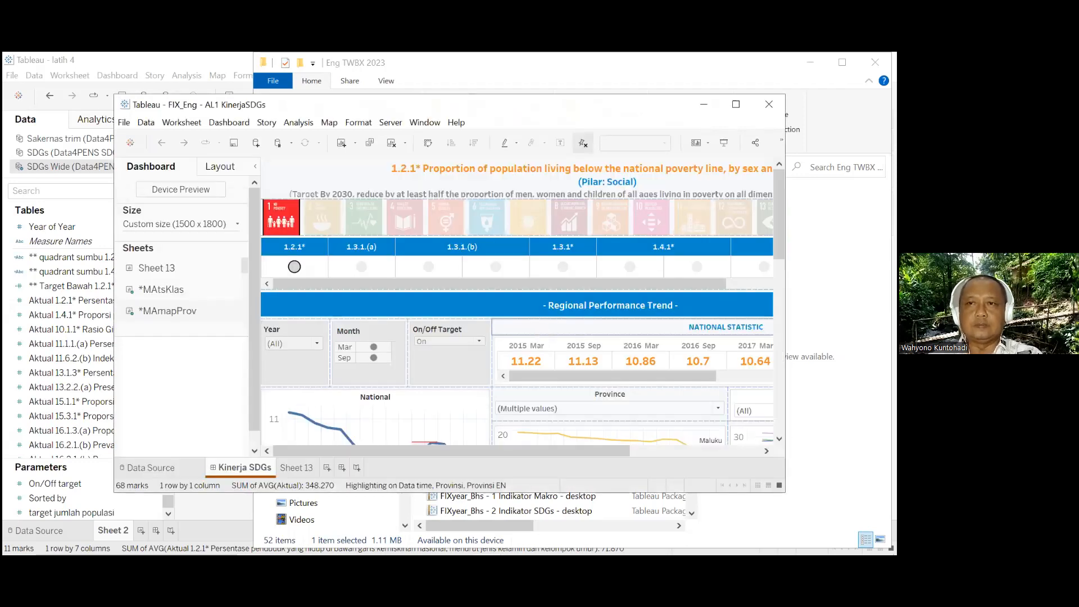
{"action": "key", "text": "super+Up"}
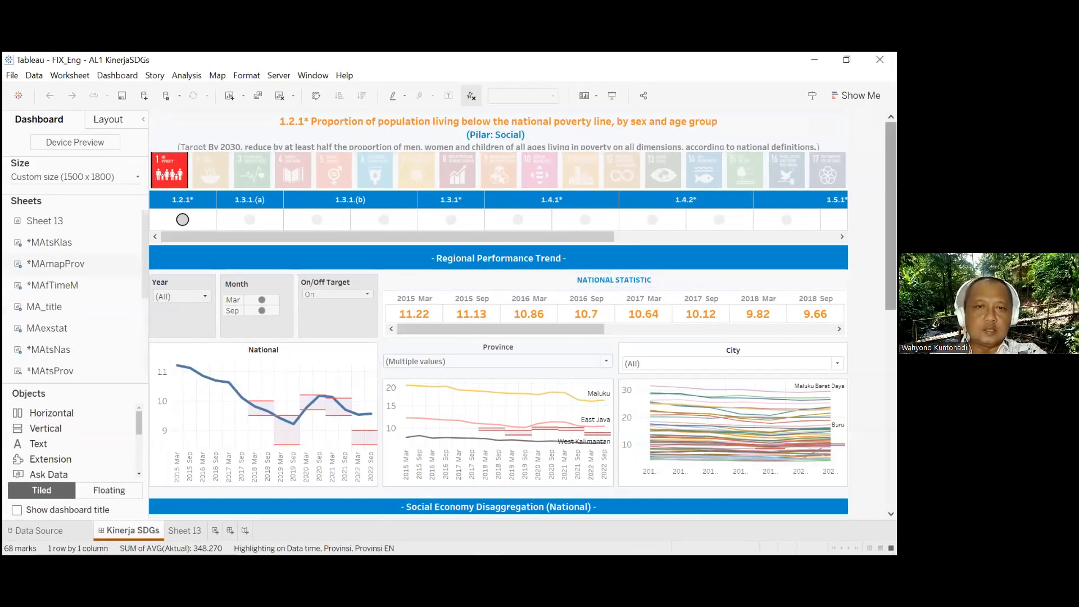
Set the dashboard's On/Off Target parameter to Off and check the national, province and city trend charts
{"action": "left_click", "coordinate": [370, 292]}
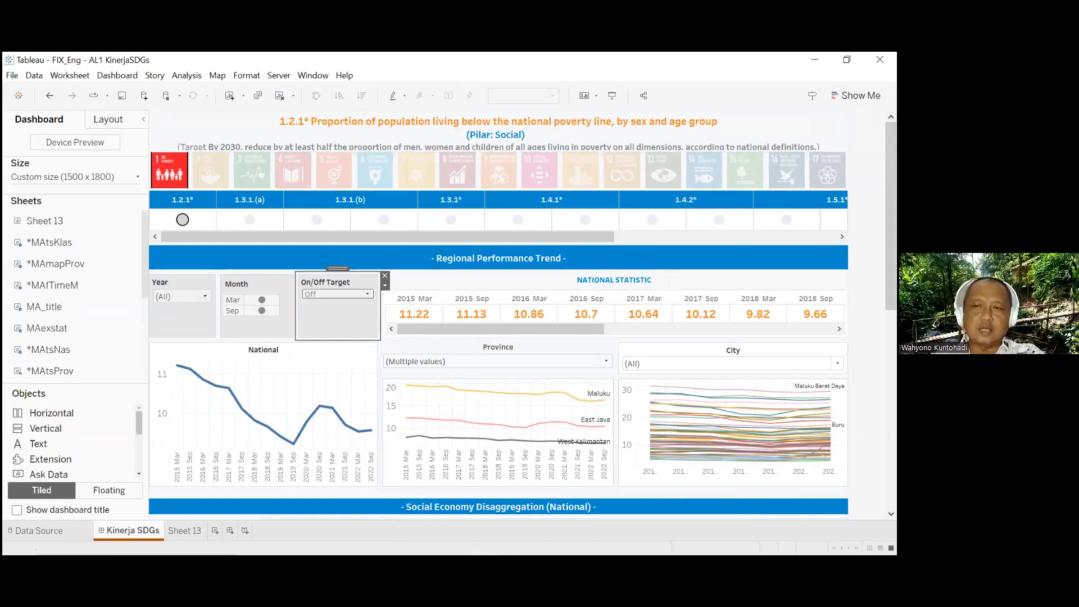
{"action": "scroll", "coordinate": [498, 315], "scroll_direction": "down", "scroll_amount": 5}
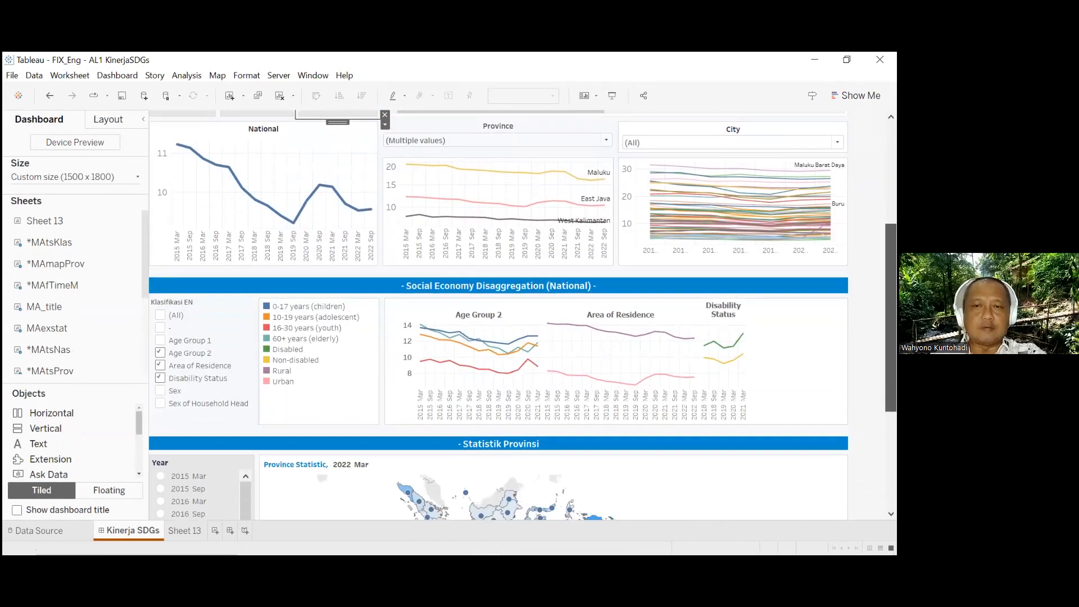
{"action": "scroll", "coordinate": [498, 315], "scroll_direction": "up", "scroll_amount": 1}
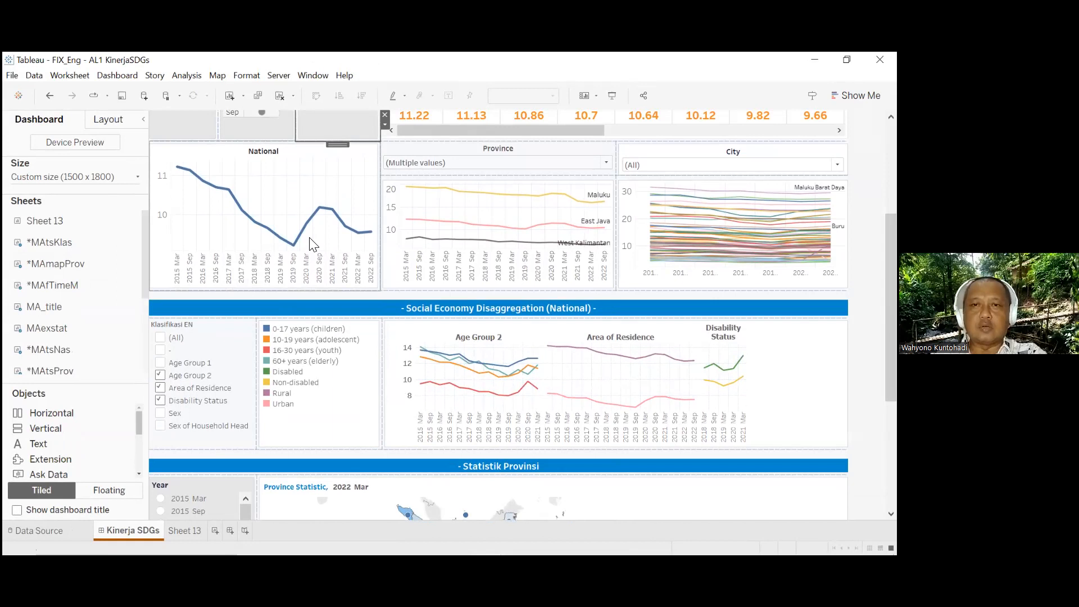
{"action": "mouse_move", "coordinate": [542, 200]}
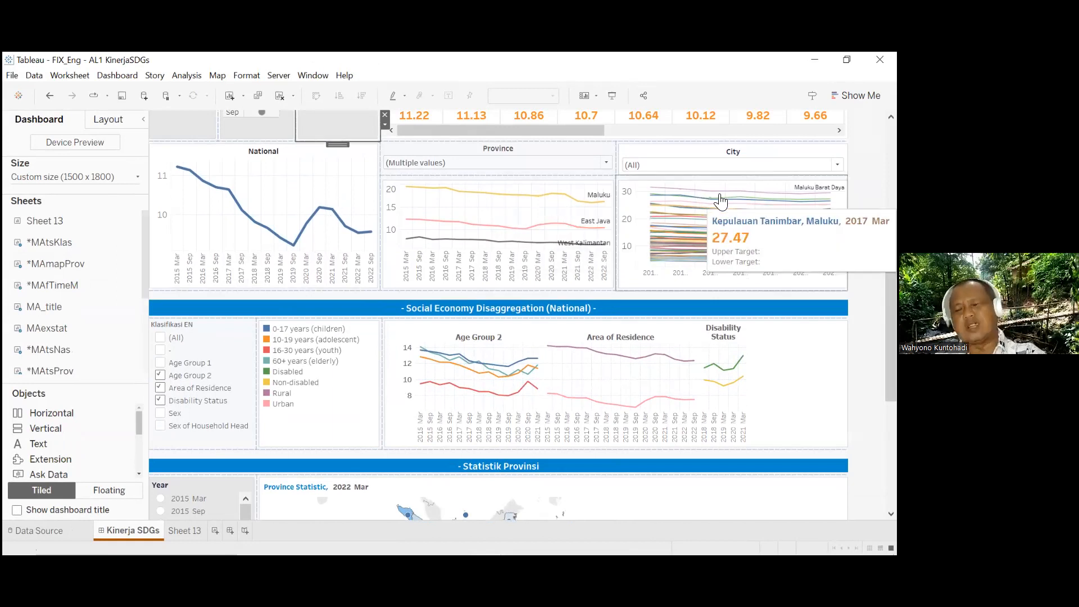
Filter the Province trend to Aceh, East Java, East Kalimantan and East Nusa Tenggara, and inspect the resulting lines
{"action": "left_click", "coordinate": [606, 162]}
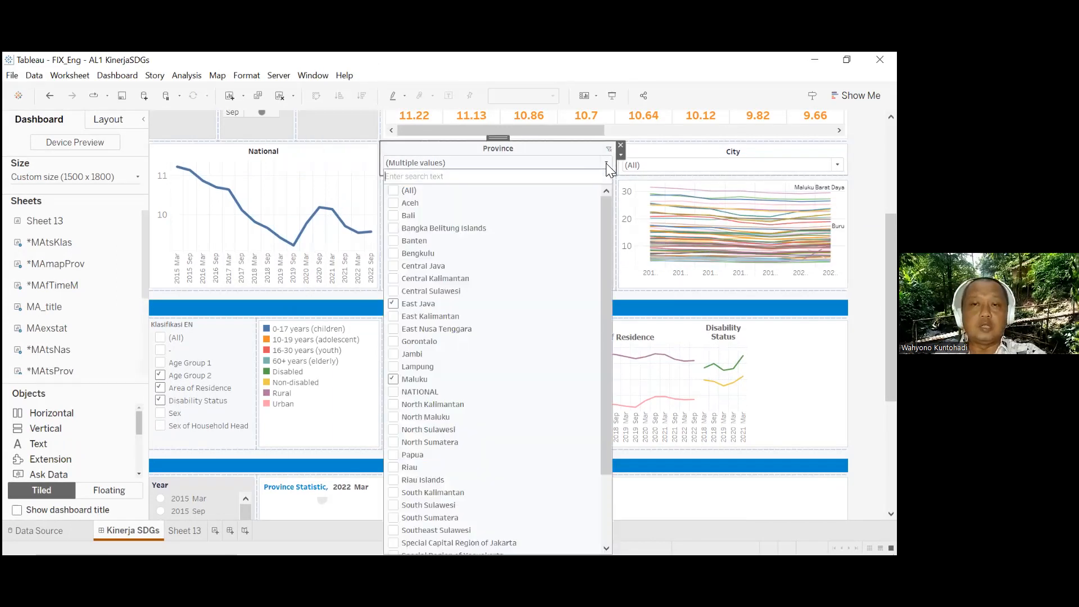
{"action": "left_click", "coordinate": [393, 191]}
{"action": "left_click", "coordinate": [394, 191]}
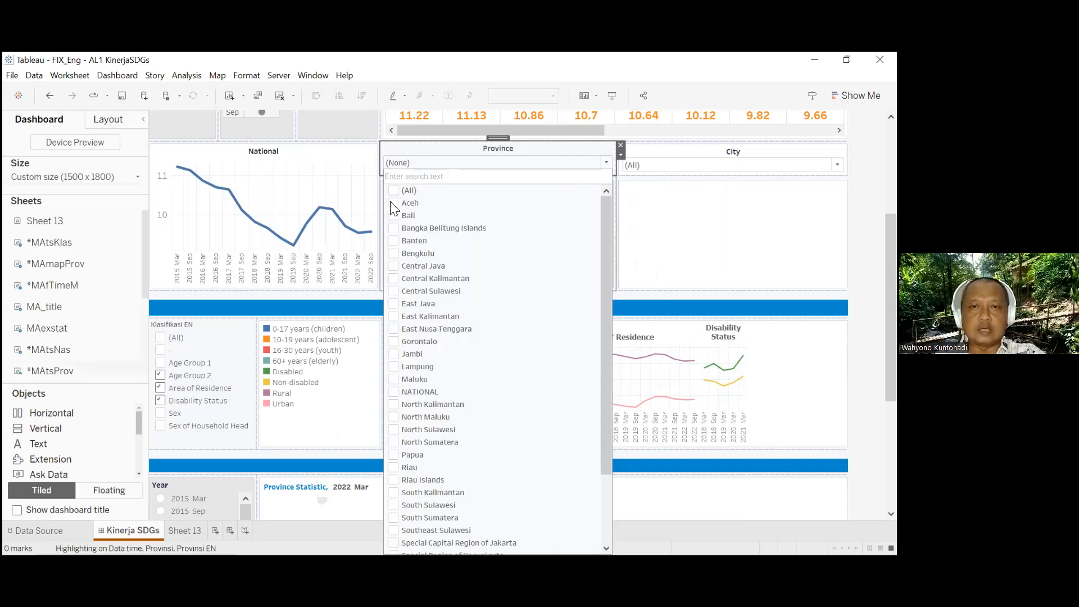
{"action": "left_click", "coordinate": [394, 204]}
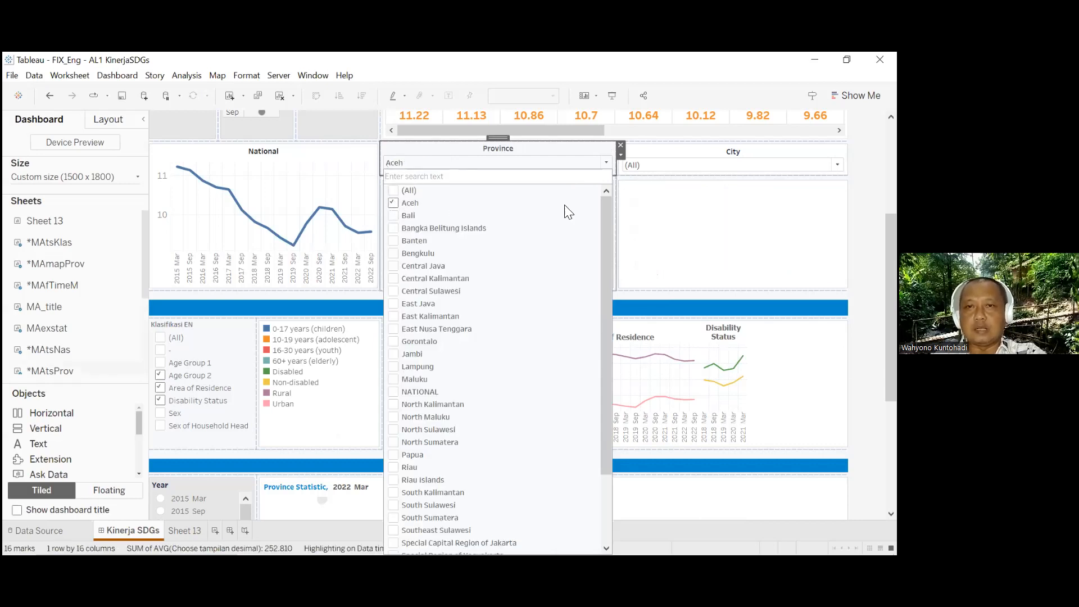
{"action": "left_click_drag", "start_coordinate": [606, 253], "coordinate": [615, 413]}
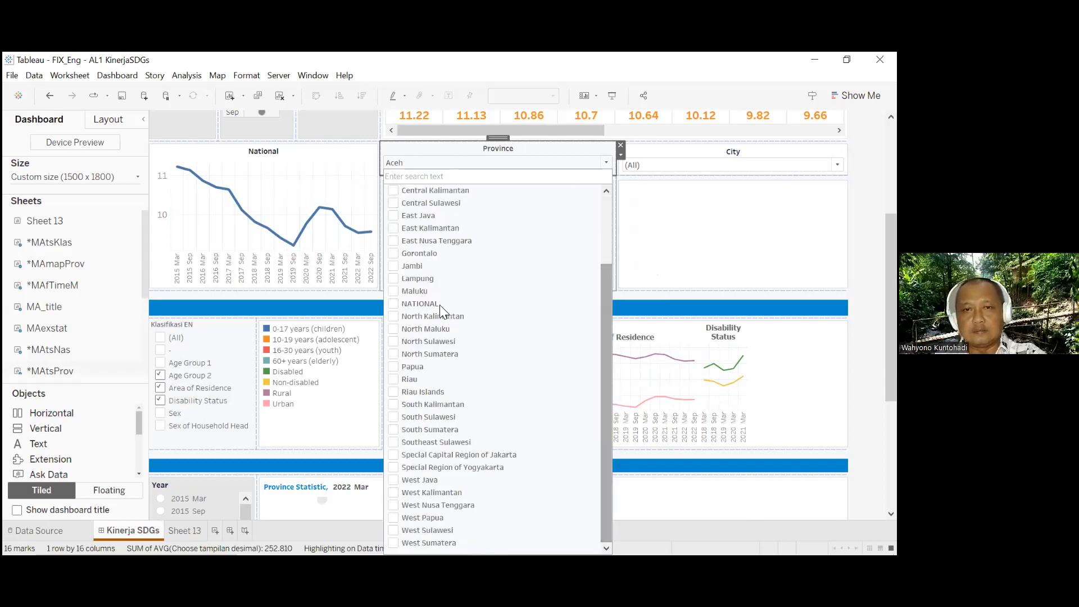
{"action": "left_click", "coordinate": [393, 216]}
{"action": "left_click_drag", "start_coordinate": [608, 277], "coordinate": [609, 203]}
{"action": "left_click", "coordinate": [394, 317]}
{"action": "left_click", "coordinate": [390, 329]}
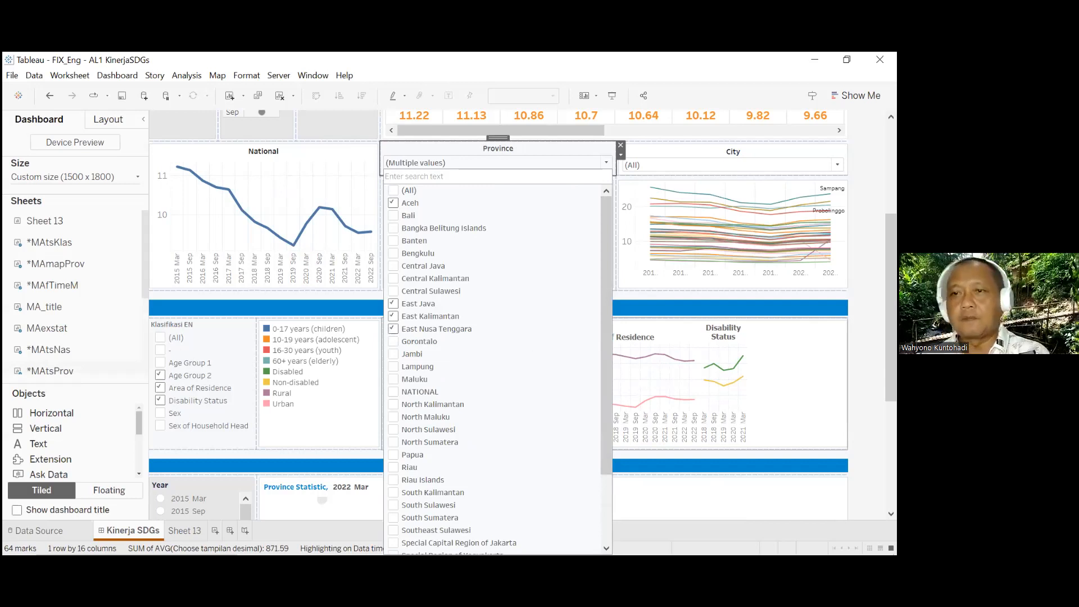
{"action": "left_click", "coordinate": [891, 301]}
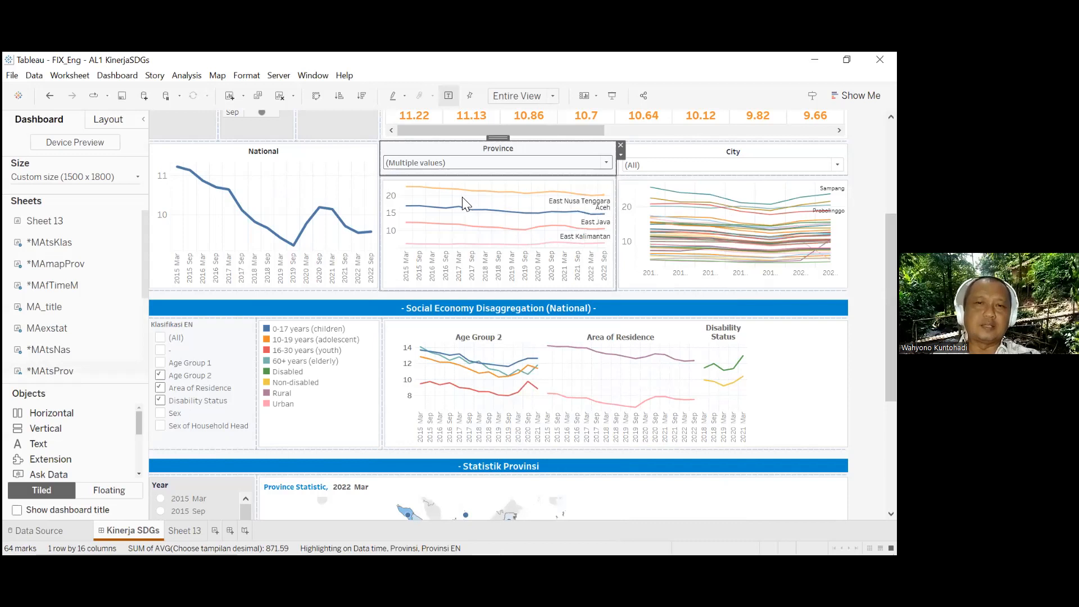
{"action": "mouse_move", "coordinate": [513, 240]}
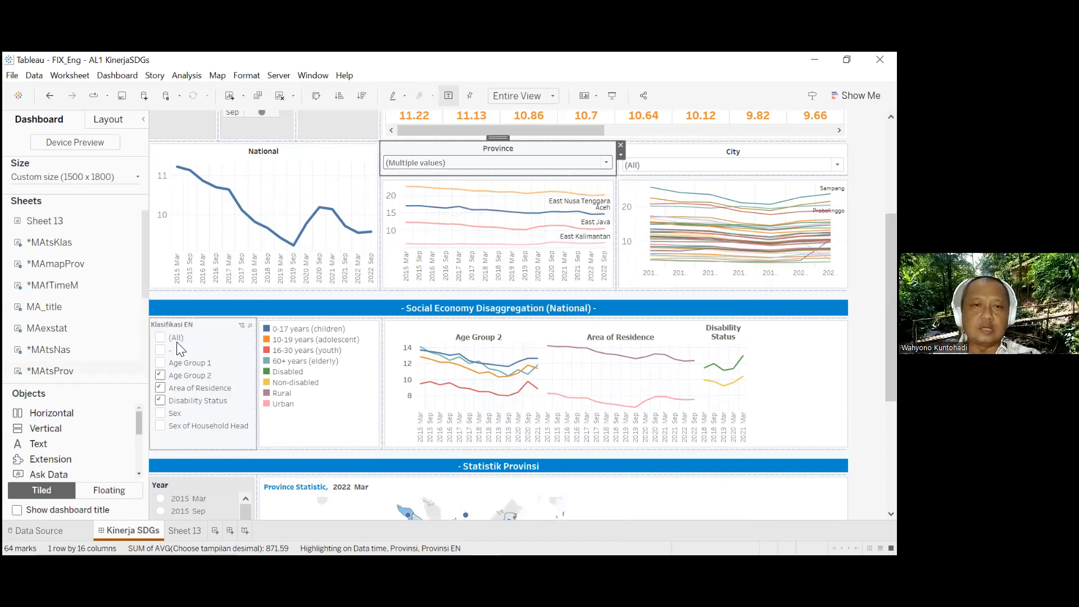
Try the Klasifikasi EN filter with only Disability Status, add Sex, then select all classifications and browse the disaggregation charts
{"action": "left_click", "coordinate": [160, 375]}
{"action": "left_click", "coordinate": [160, 388]}
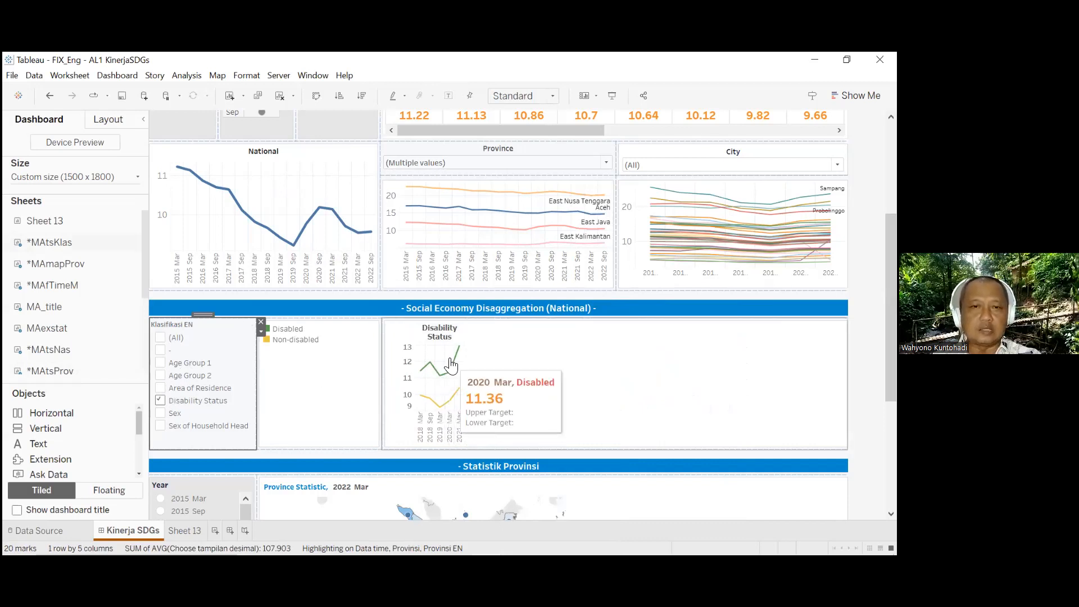
{"action": "left_click", "coordinate": [163, 413]}
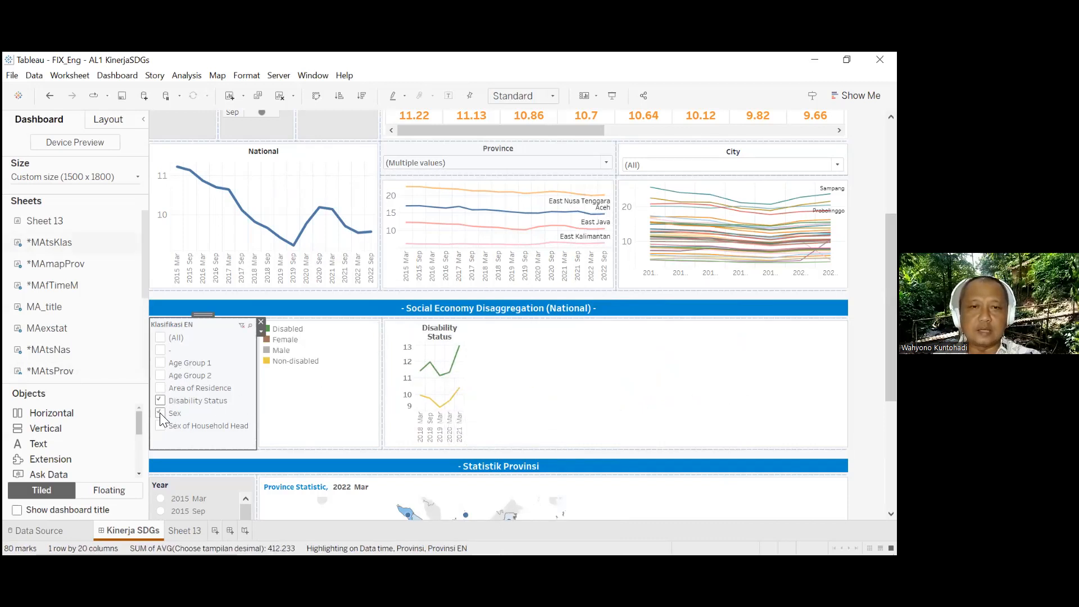
{"action": "left_click", "coordinate": [161, 338]}
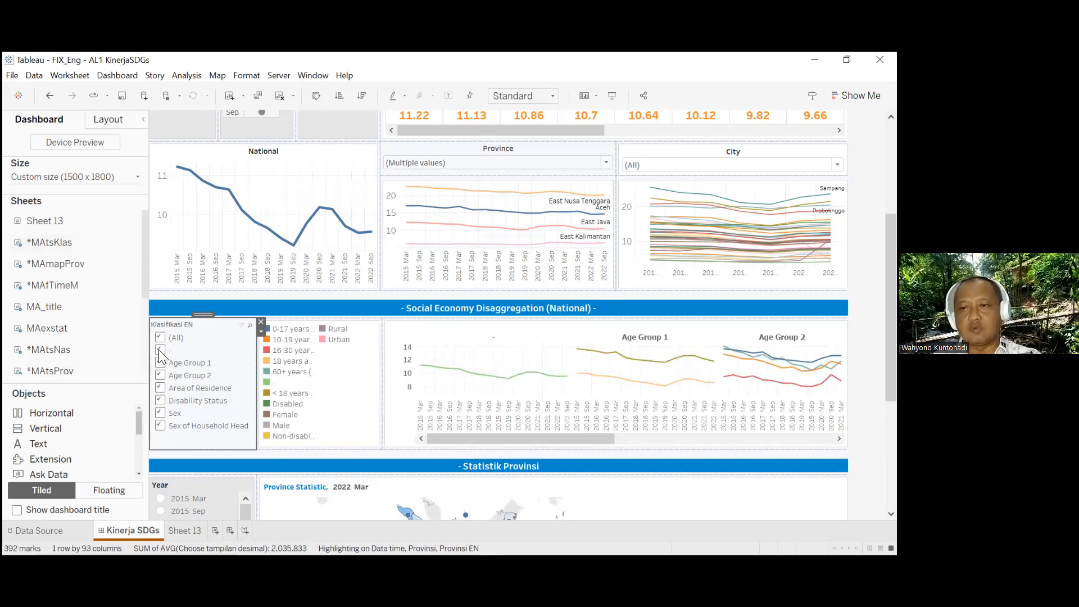
{"action": "left_click_drag", "start_coordinate": [531, 438], "coordinate": [618, 439]}
{"action": "scroll", "coordinate": [373, 223], "scroll_direction": "up", "scroll_amount": 1}
{"action": "scroll", "coordinate": [374, 223], "scroll_direction": "up", "scroll_amount": 1}
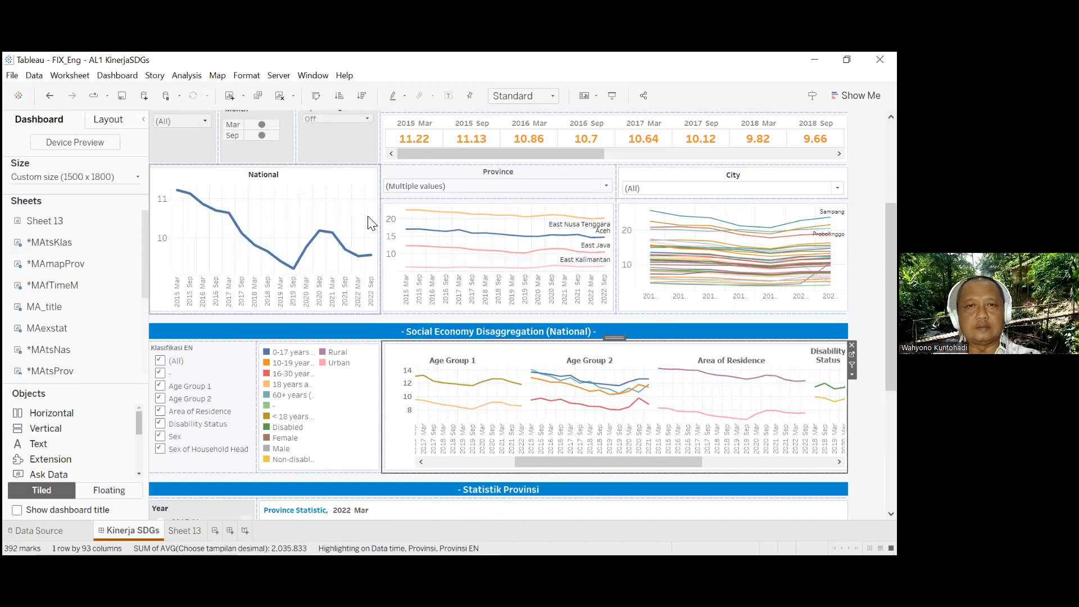
Set the On/Off Target parameter to On and examine the target ranges across all the social economy disaggregation charts
{"action": "left_click", "coordinate": [368, 135]}
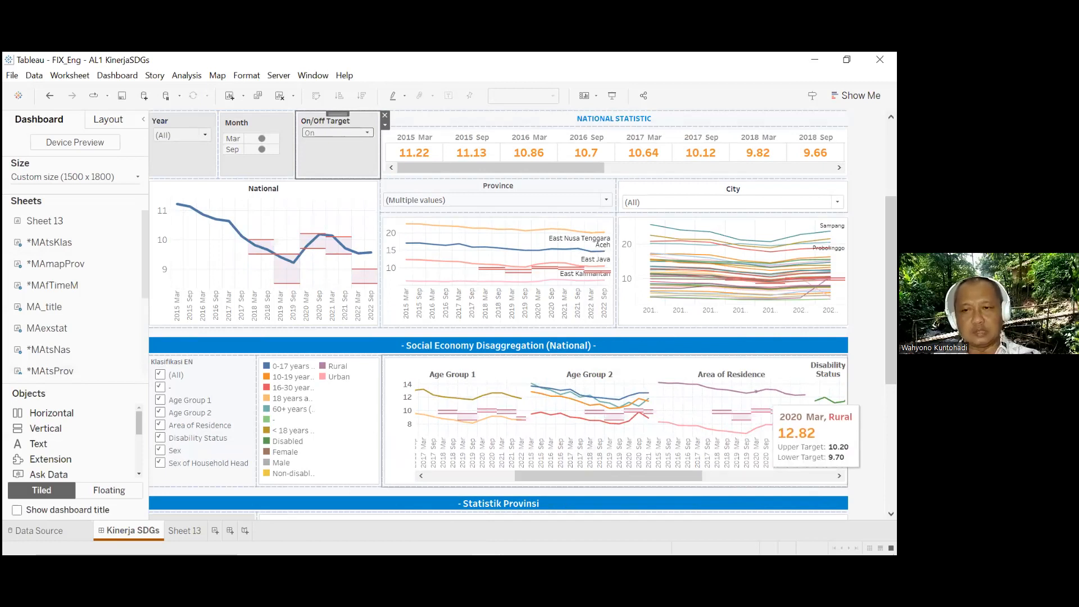
{"action": "mouse_move", "coordinate": [736, 390]}
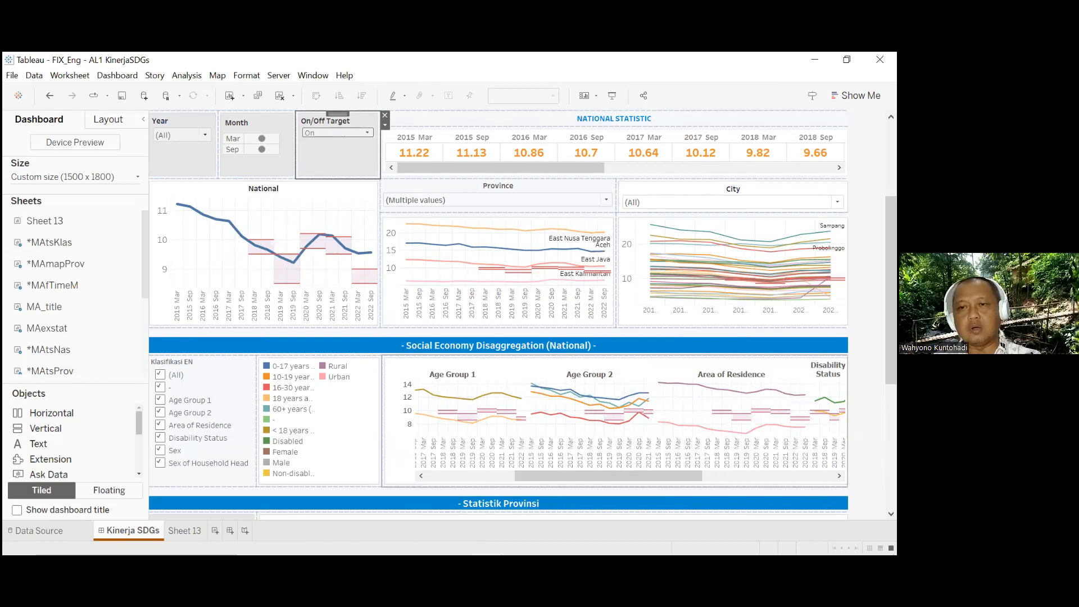
{"action": "mouse_move", "coordinate": [760, 416]}
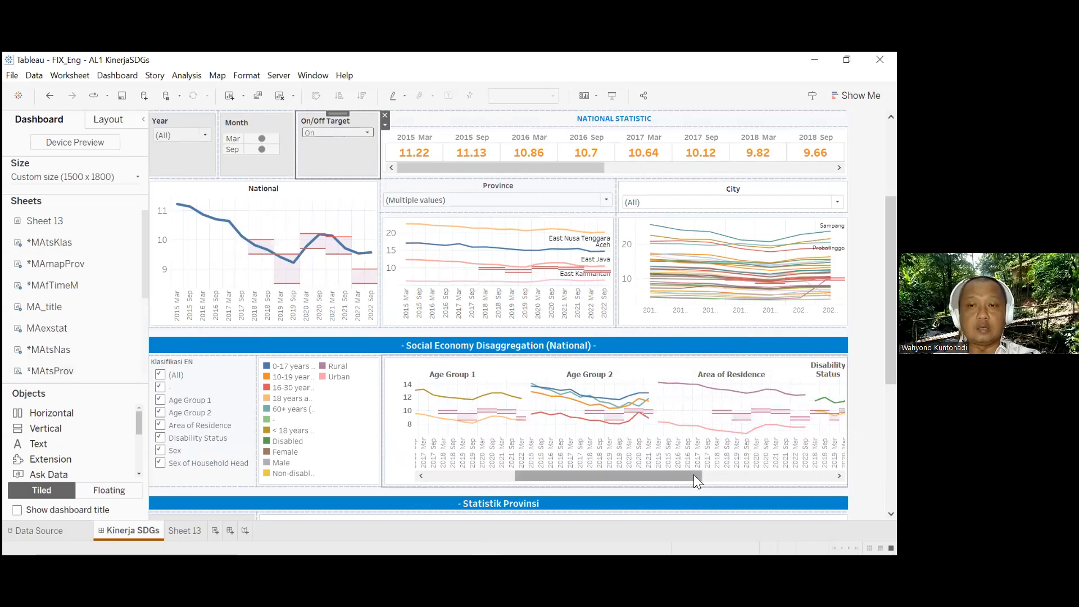
{"action": "left_click_drag", "start_coordinate": [697, 481], "coordinate": [828, 479]}
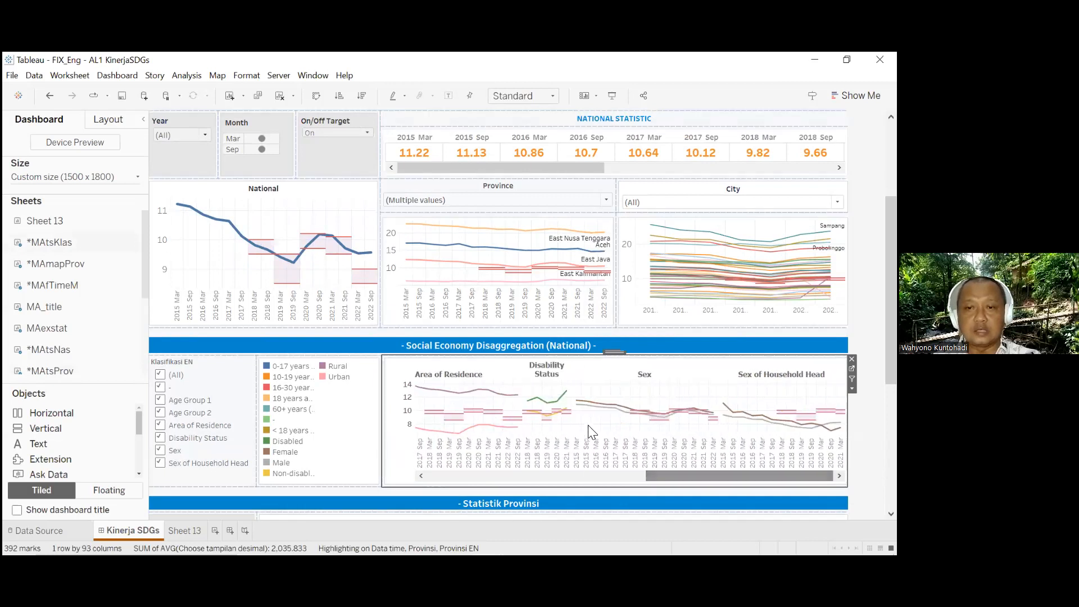
{"action": "mouse_move", "coordinate": [558, 406]}
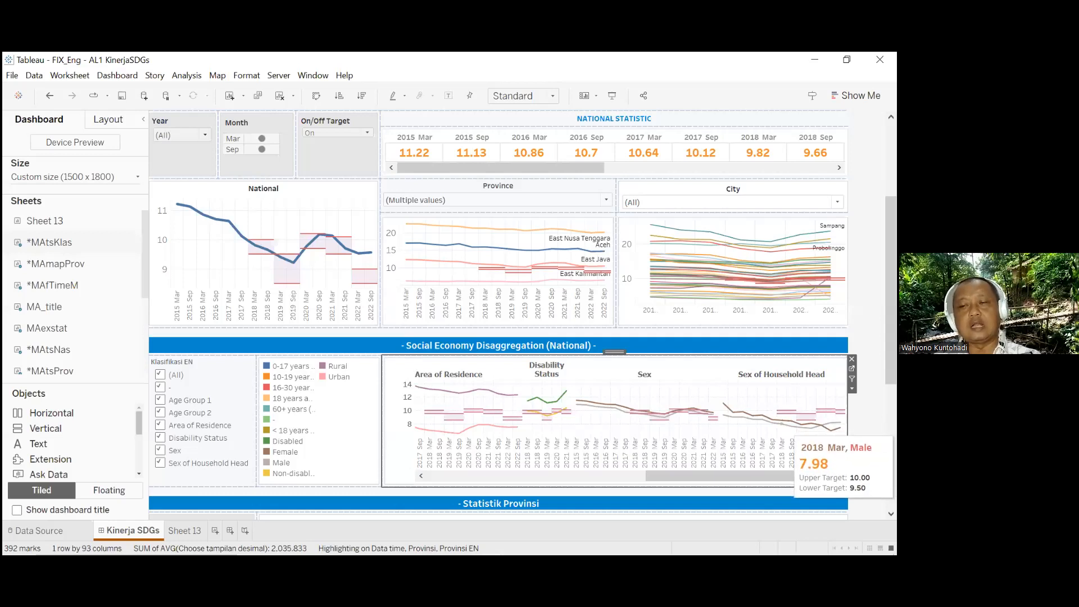
{"action": "left_click_drag", "start_coordinate": [777, 476], "coordinate": [613, 471]}
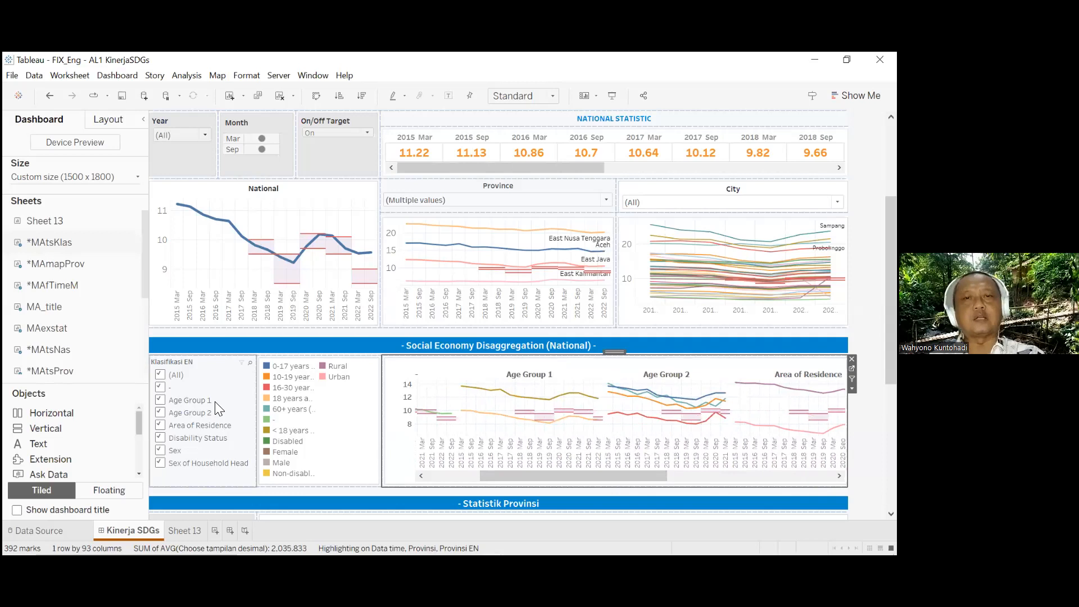
Set the On/Off Target parameter to Off and check the disaggregation charts without their target ranges
{"action": "left_click", "coordinate": [368, 133]}
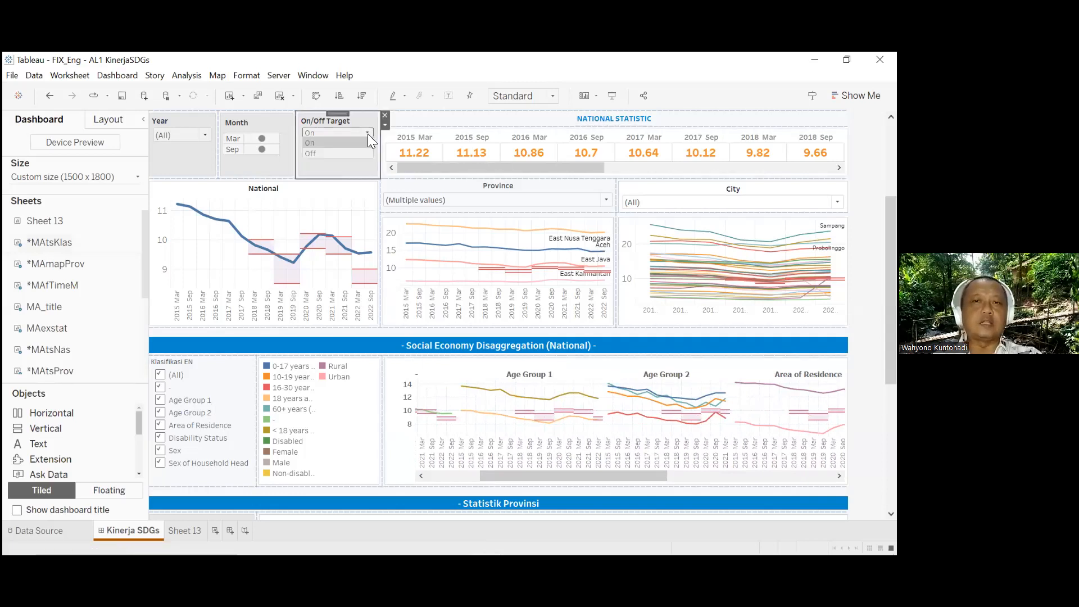
{"action": "left_click", "coordinate": [343, 154]}
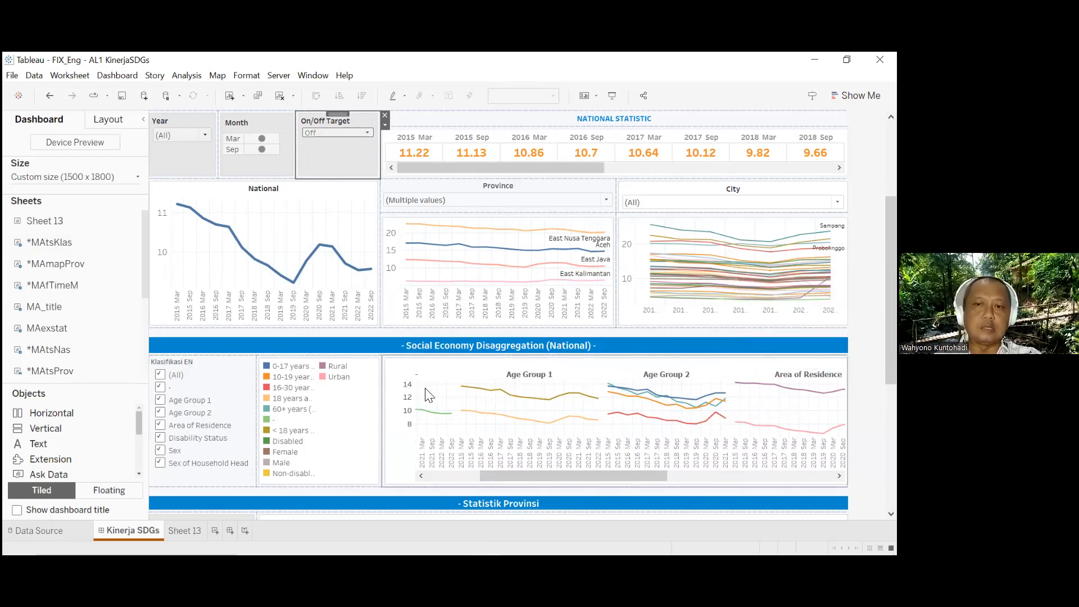
{"action": "left_click_drag", "start_coordinate": [652, 476], "coordinate": [702, 475]}
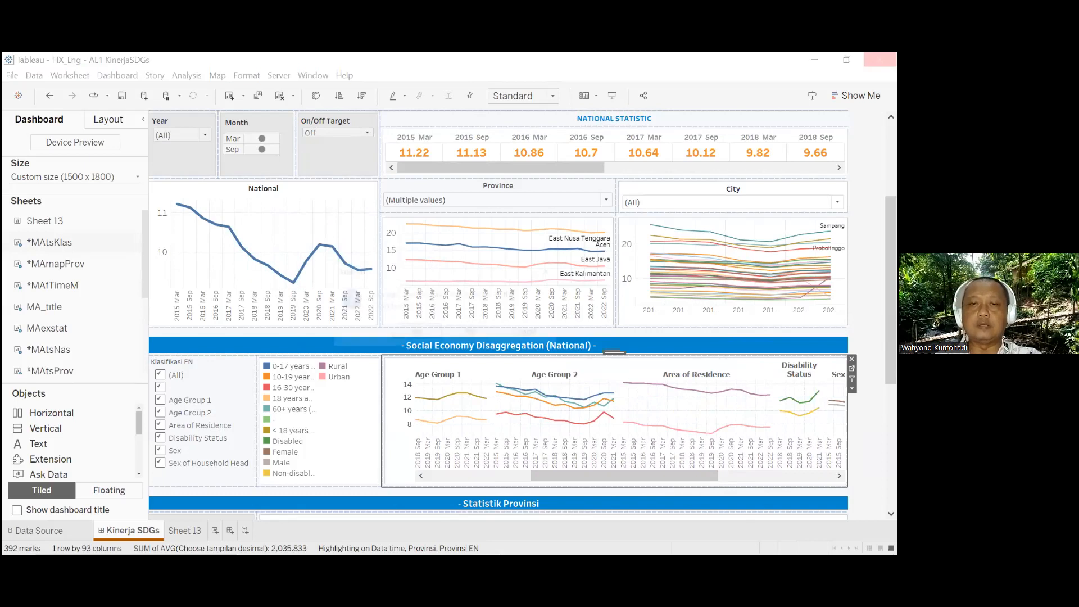
Switch to the week 4 PowerPoint deck and review the ghost parameter slides 8 to 10, from On/Off target to sort tool
{"action": "key", "text": "alt+Tab"}
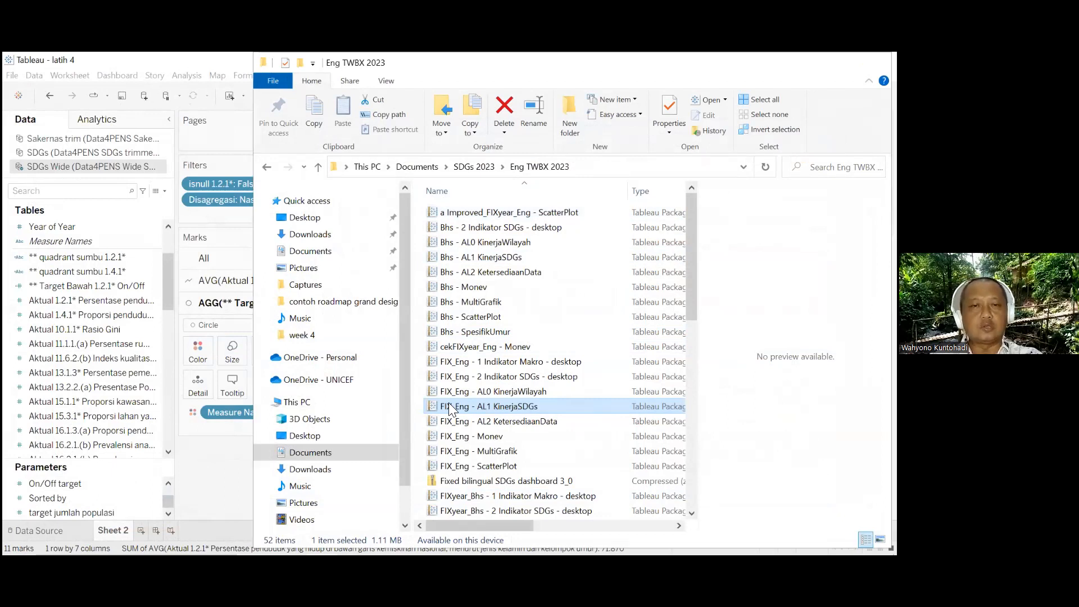
{"action": "key", "text": "alt+Tab"}
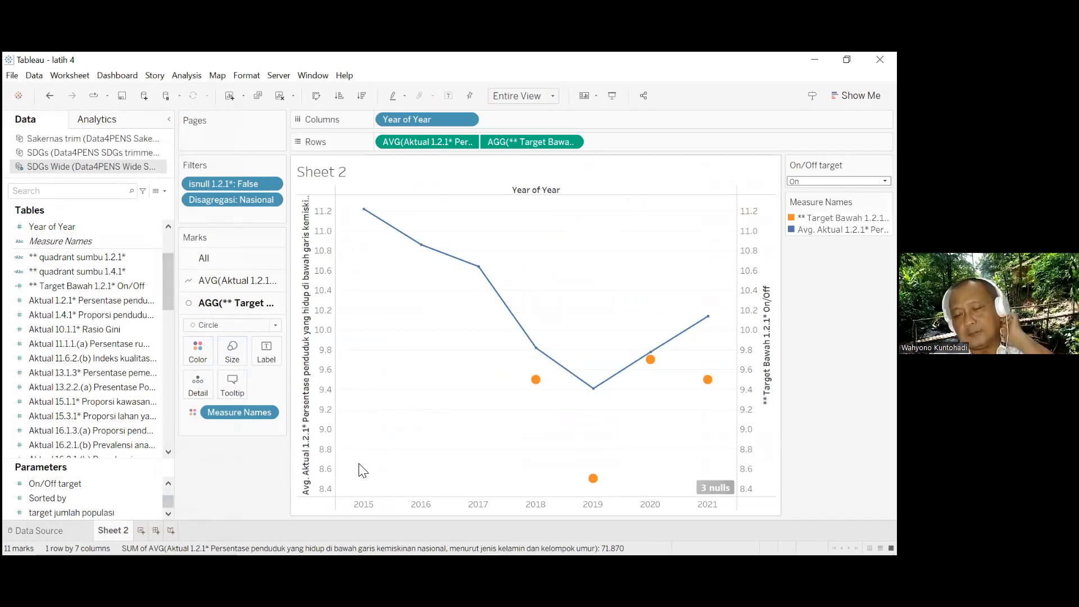
{"action": "mouse_move", "coordinate": [363, 554]}
{"action": "key", "text": "alt+Tab"}
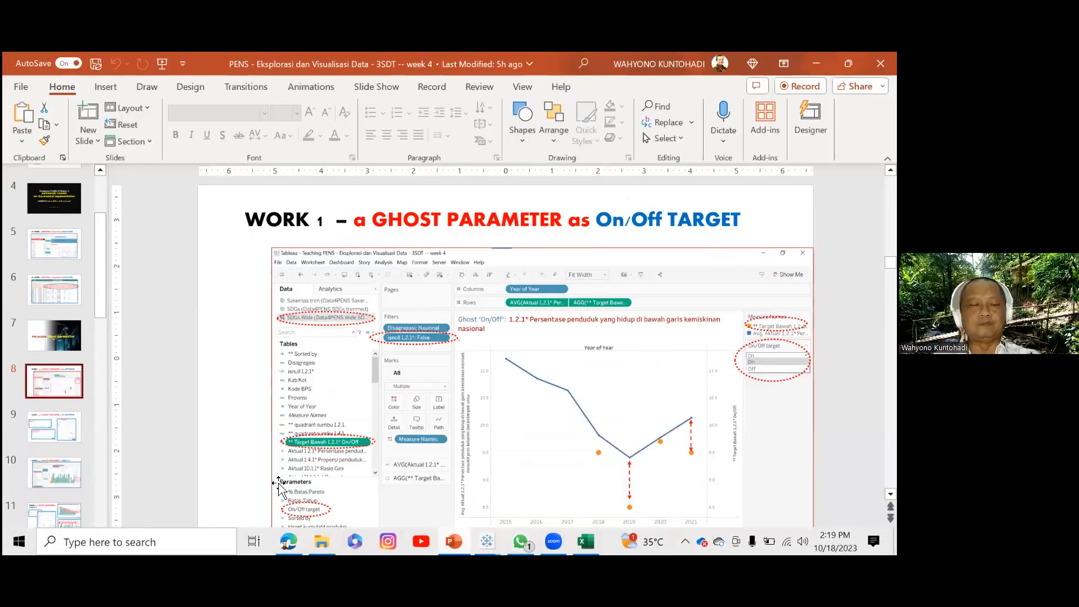
{"action": "left_click", "coordinate": [59, 429]}
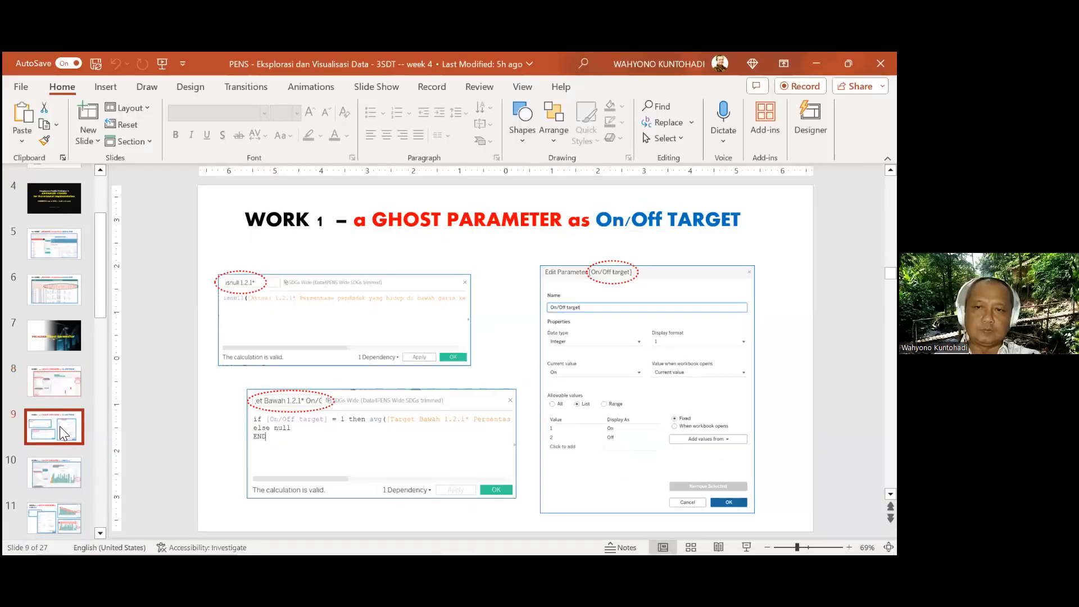
{"action": "left_click", "coordinate": [70, 389]}
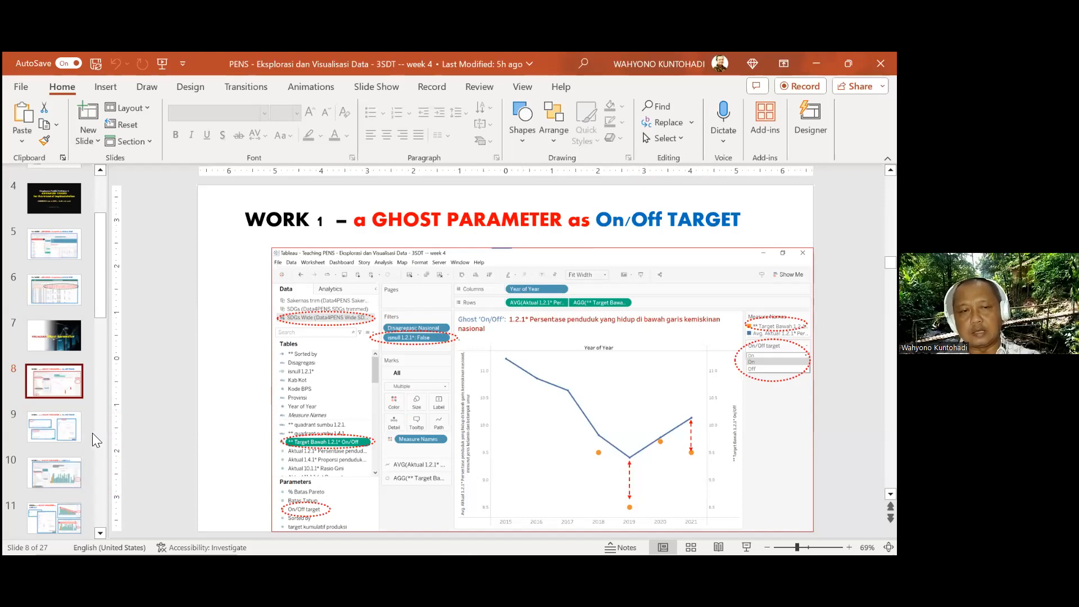
{"action": "left_click", "coordinate": [62, 431]}
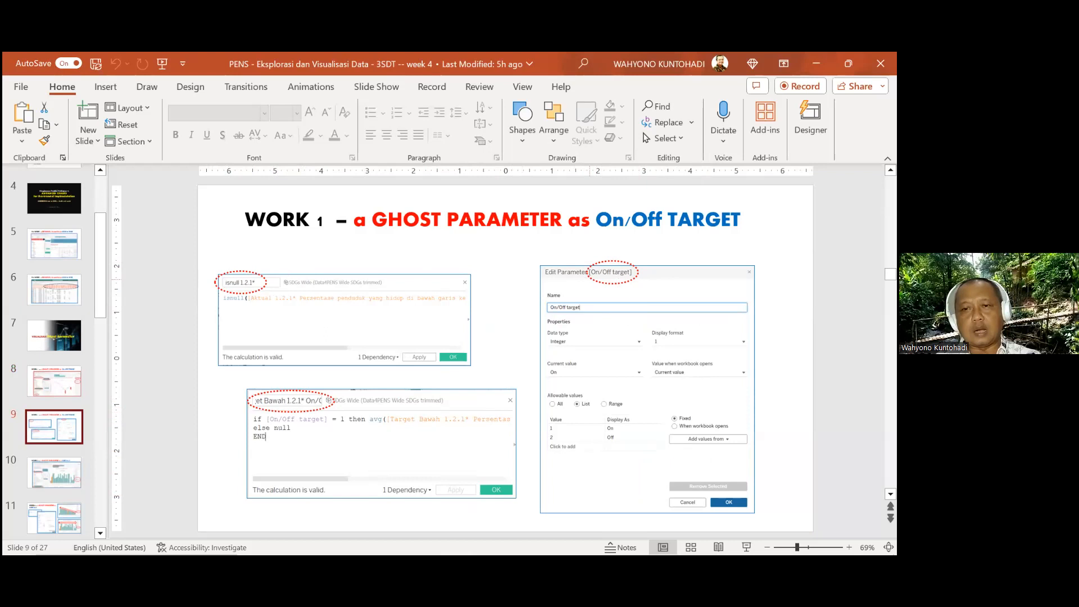
{"action": "left_click", "coordinate": [52, 475]}
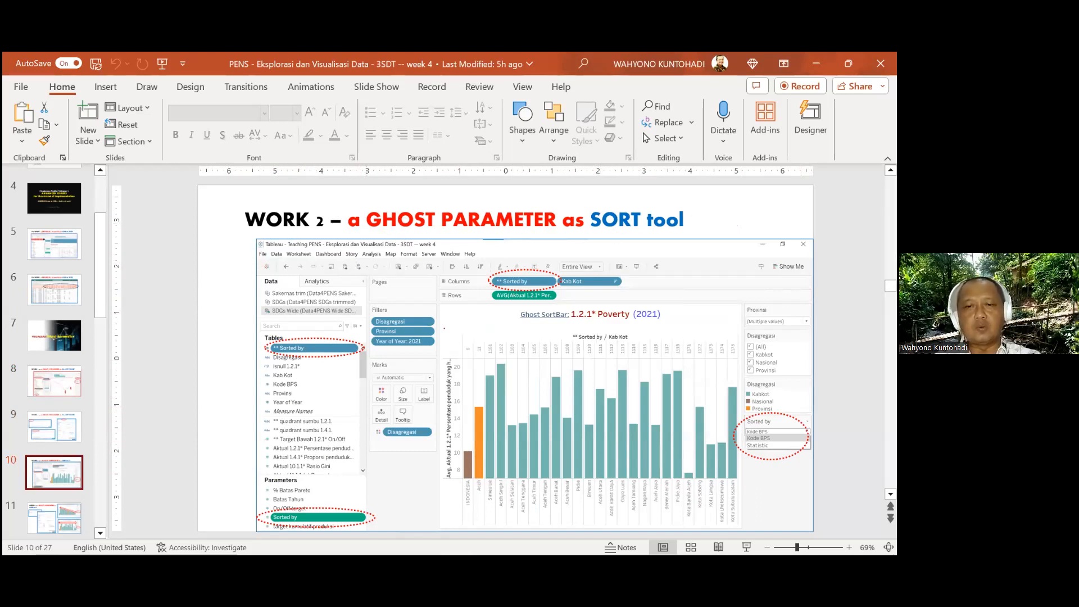
Switch to the Teaching PENS week 4 workbook in Tableau and show its Ghost SortBar sheet in presentation mode
{"action": "mouse_move", "coordinate": [486, 552]}
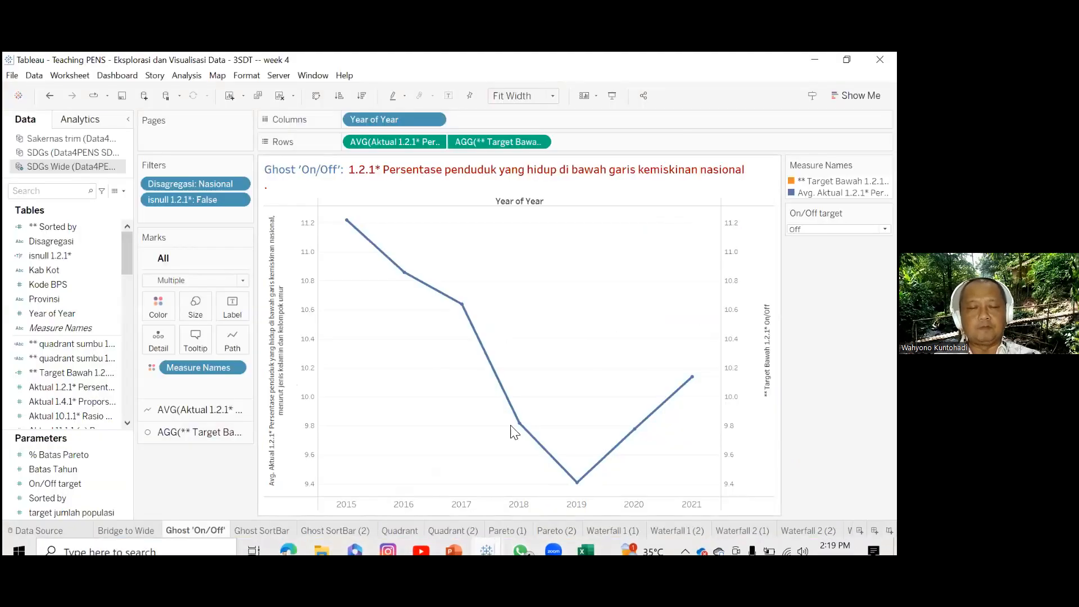
{"action": "left_click", "coordinate": [565, 495]}
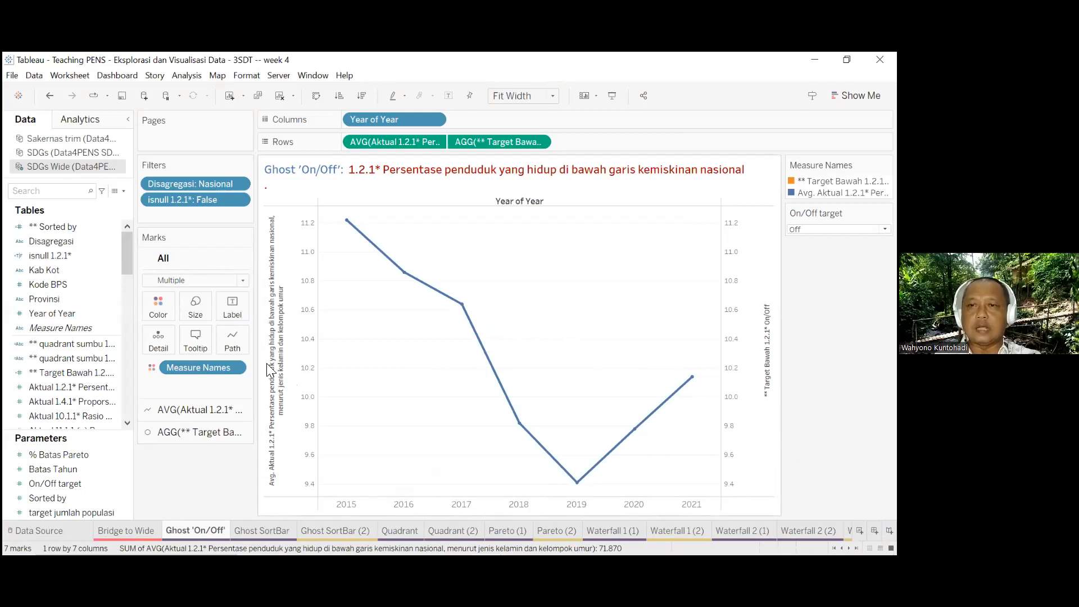
{"action": "left_click", "coordinate": [280, 531]}
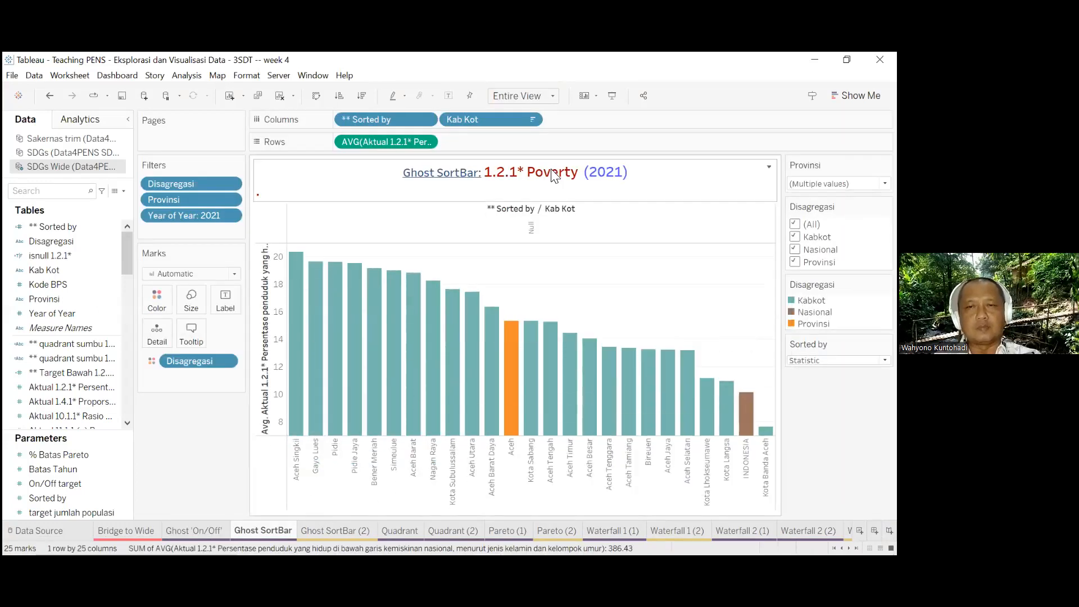
{"action": "key", "text": "alt+Tab"}
{"action": "key", "text": "alt+Tab"}
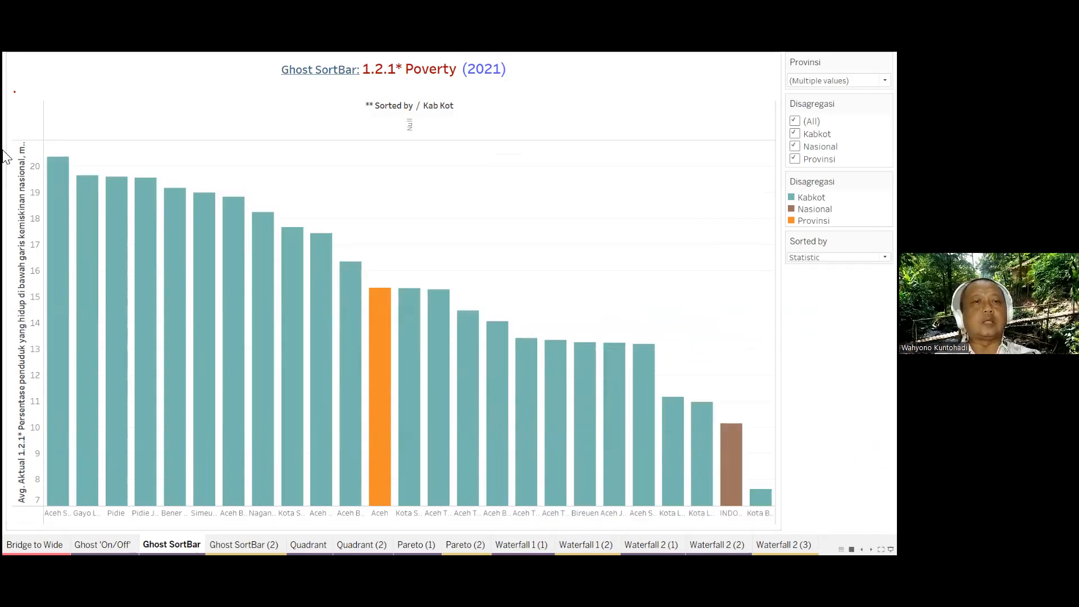
Inspect individual poverty bars and enlarge the label area below the chart so the district names wrap onto several lines
{"action": "mouse_move", "coordinate": [61, 261]}
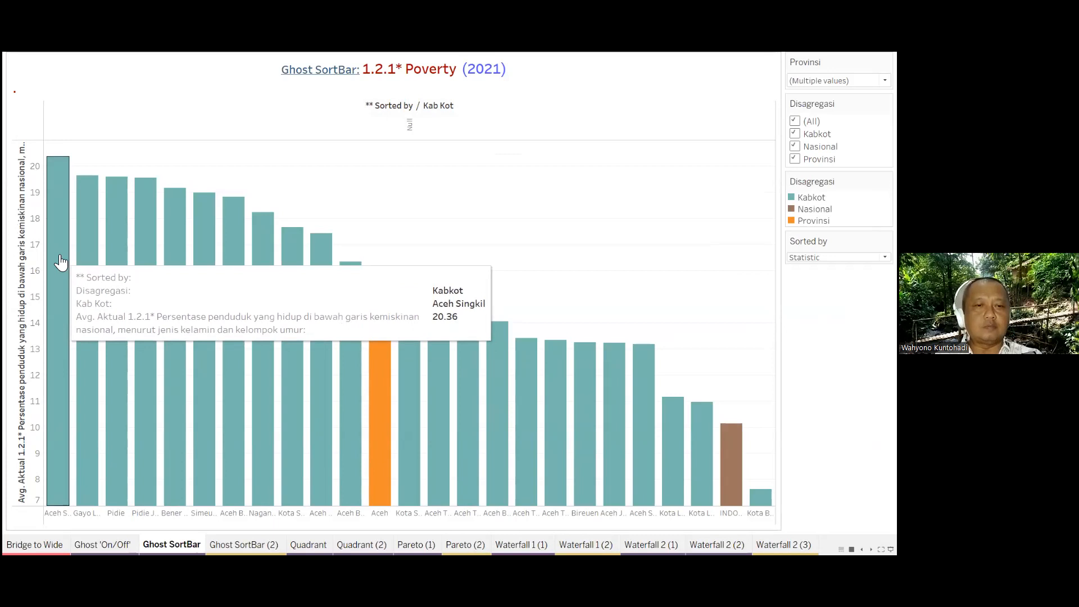
{"action": "mouse_move", "coordinate": [188, 270]}
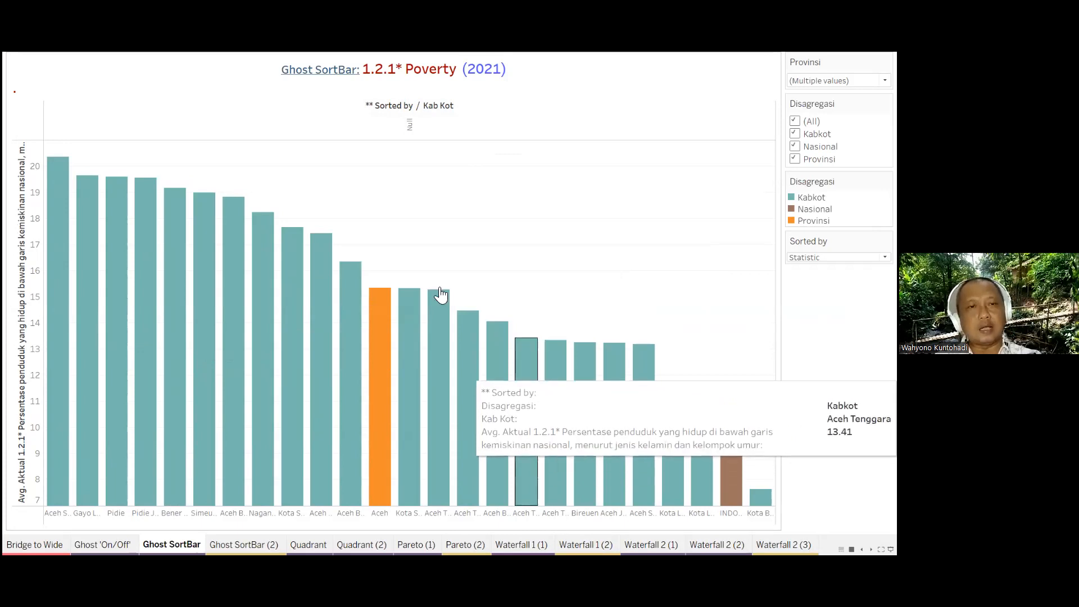
{"action": "mouse_move", "coordinate": [87, 179]}
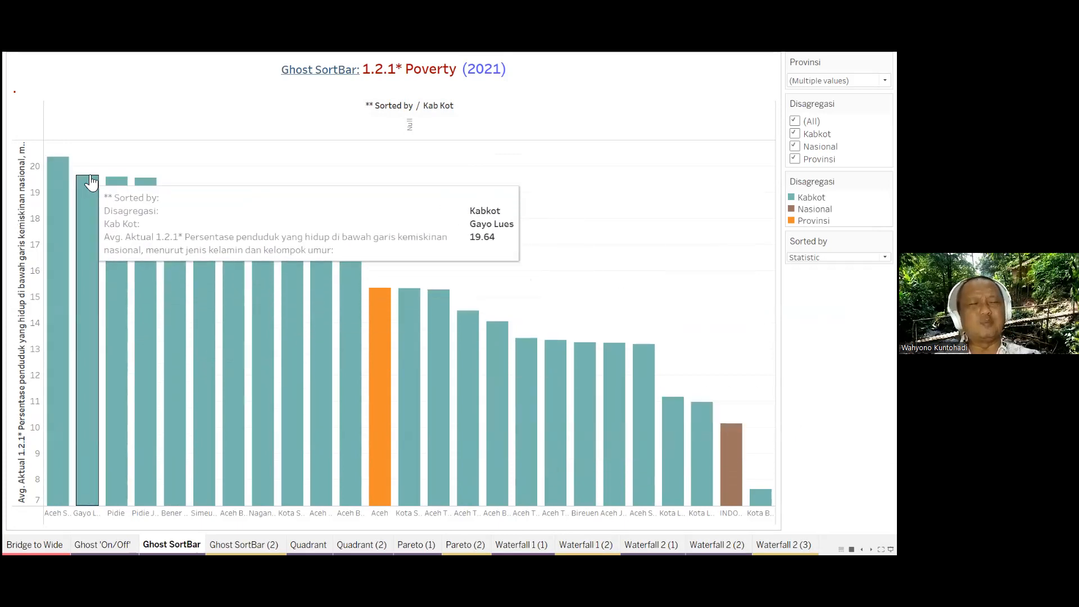
{"action": "mouse_move", "coordinate": [146, 195]}
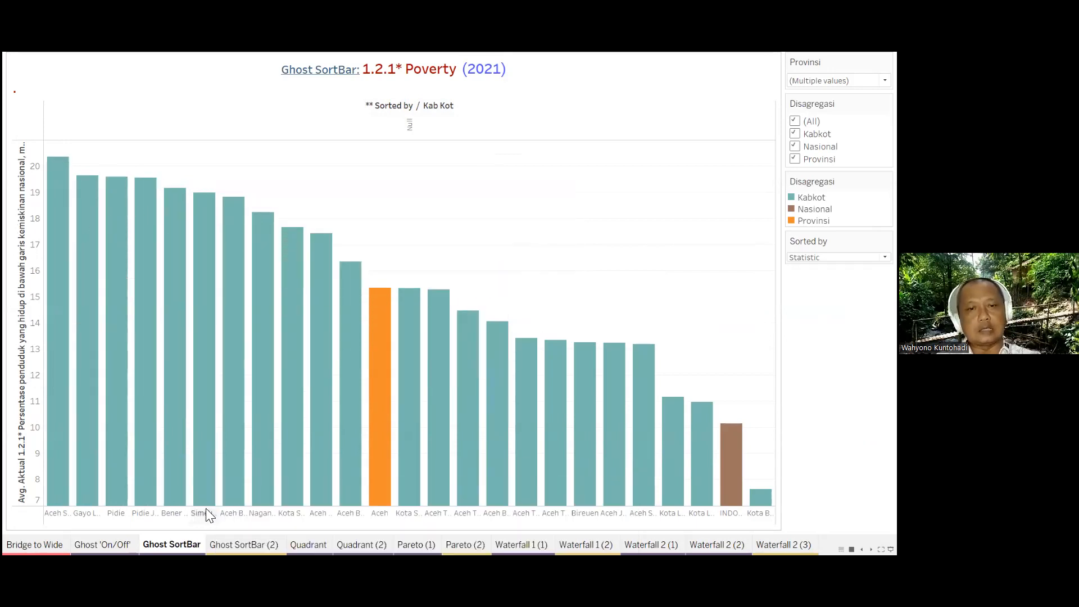
{"action": "left_click_drag", "start_coordinate": [206, 509], "coordinate": [206, 466]}
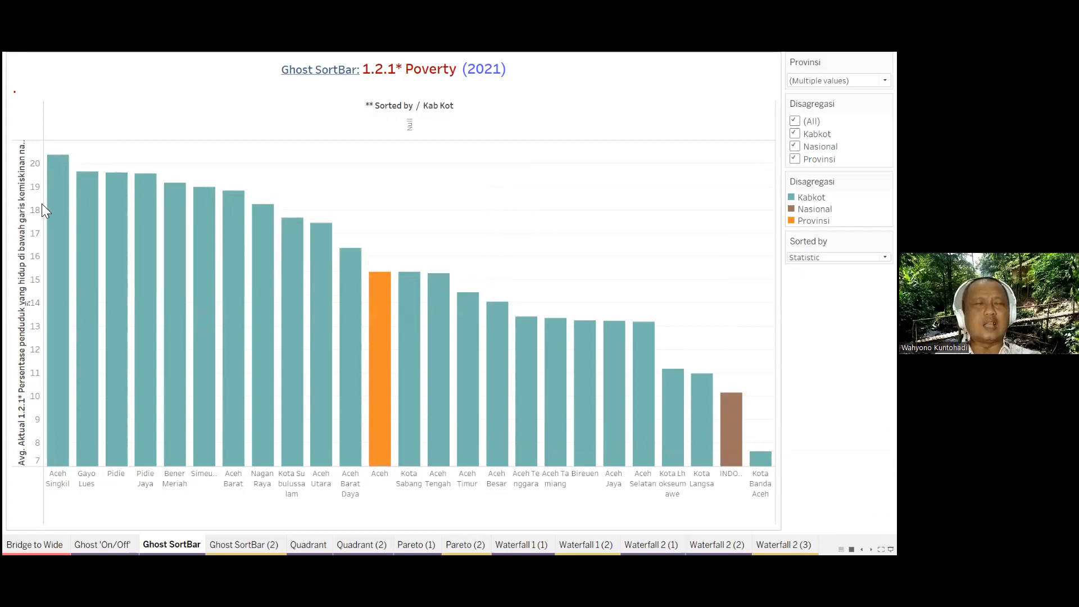
Cycle the poverty bars through ascending and alphabetical order back to descending, and look at the choices of the Sorted by parameter
{"action": "left_click", "coordinate": [25, 302]}
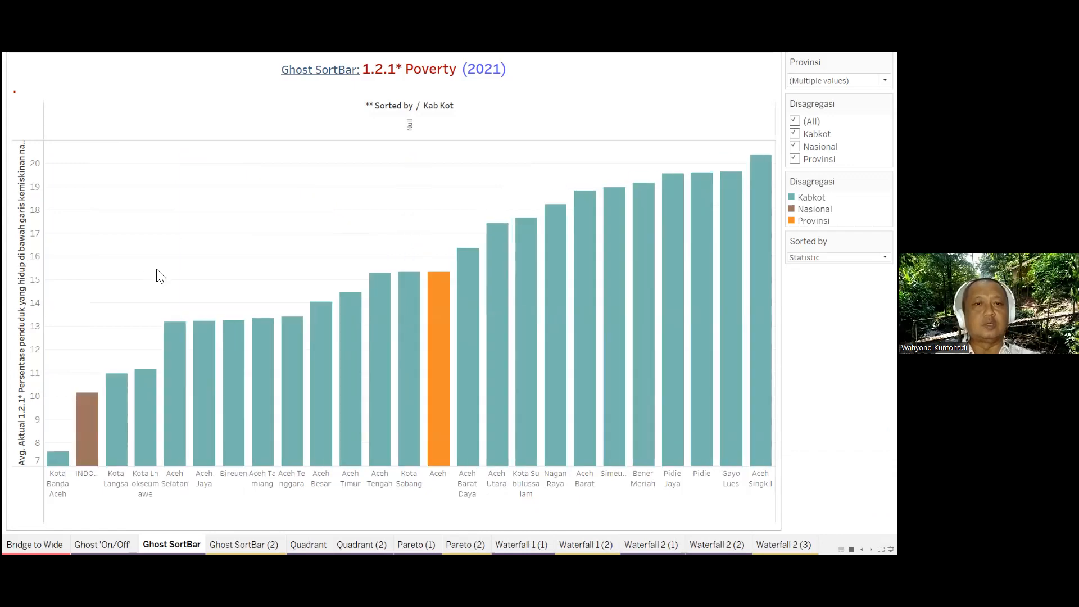
{"action": "left_click", "coordinate": [29, 308]}
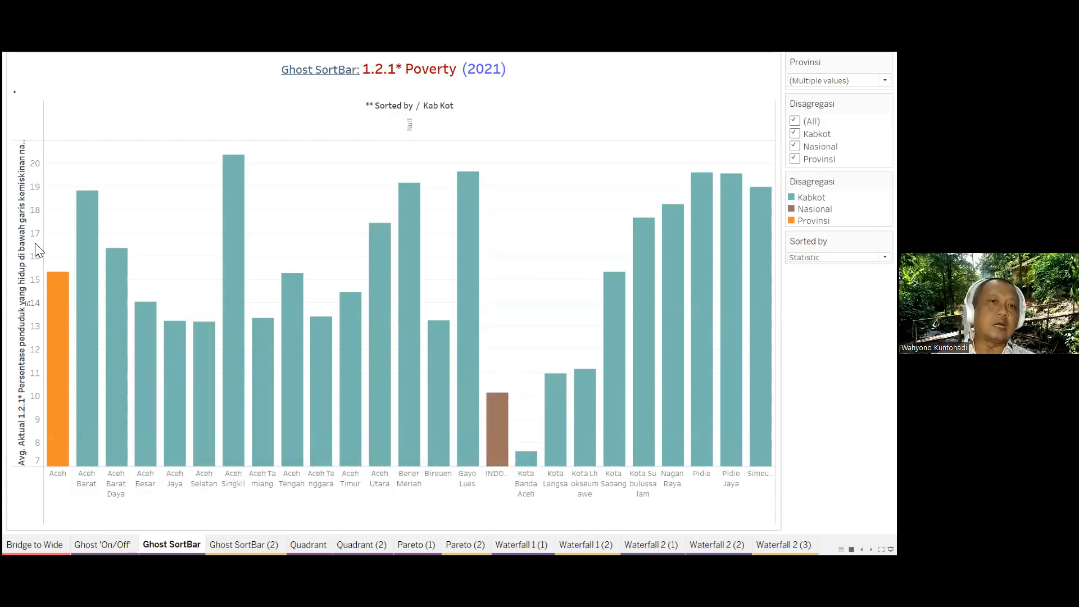
{"action": "mouse_move", "coordinate": [89, 315]}
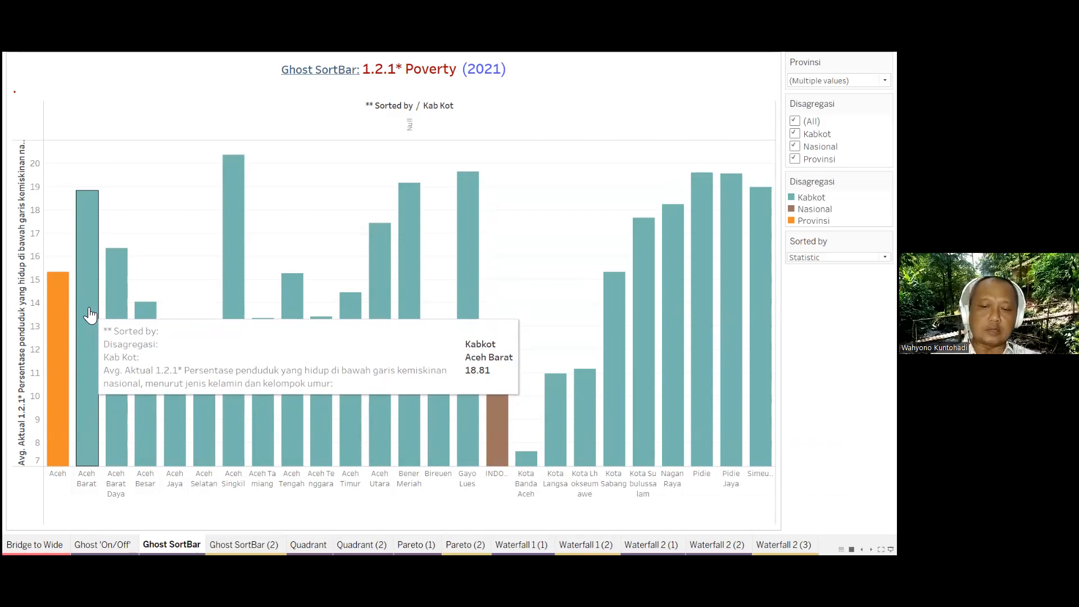
{"action": "mouse_move", "coordinate": [171, 544]}
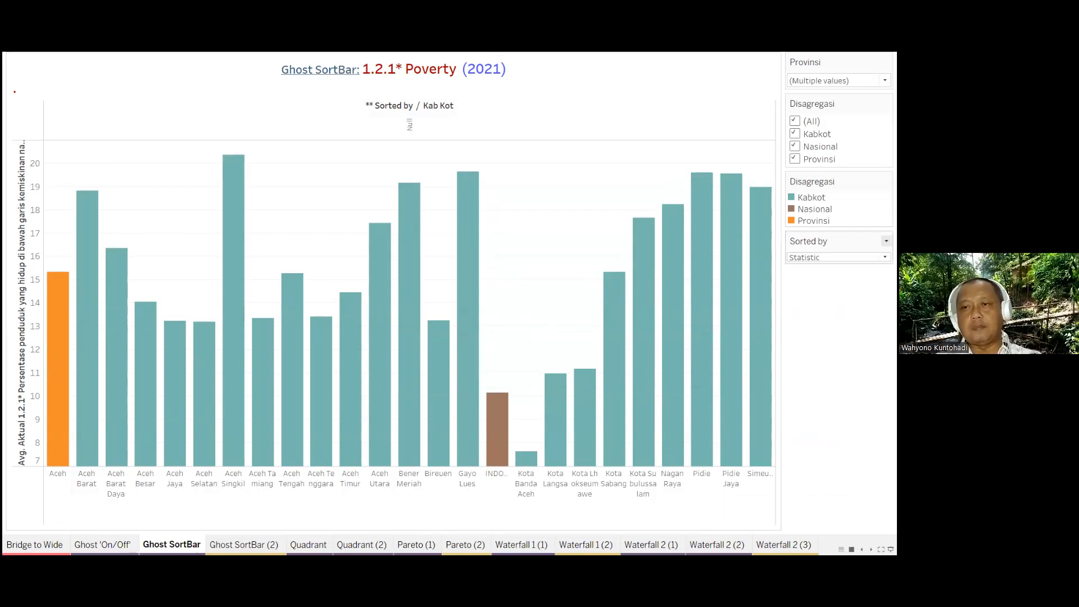
{"action": "left_click", "coordinate": [837, 257]}
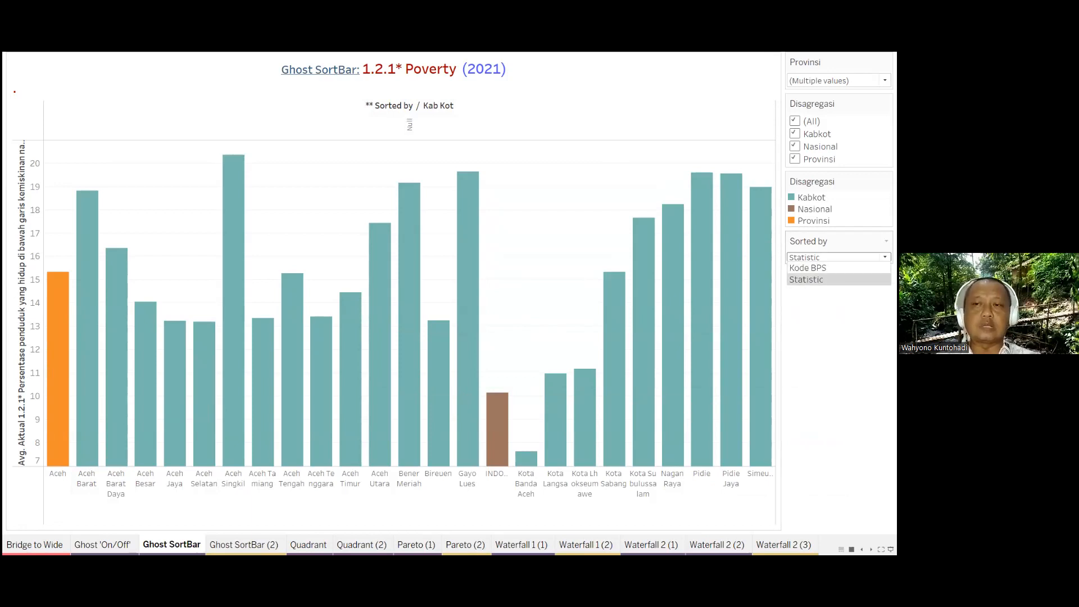
{"action": "key", "text": "Escape"}
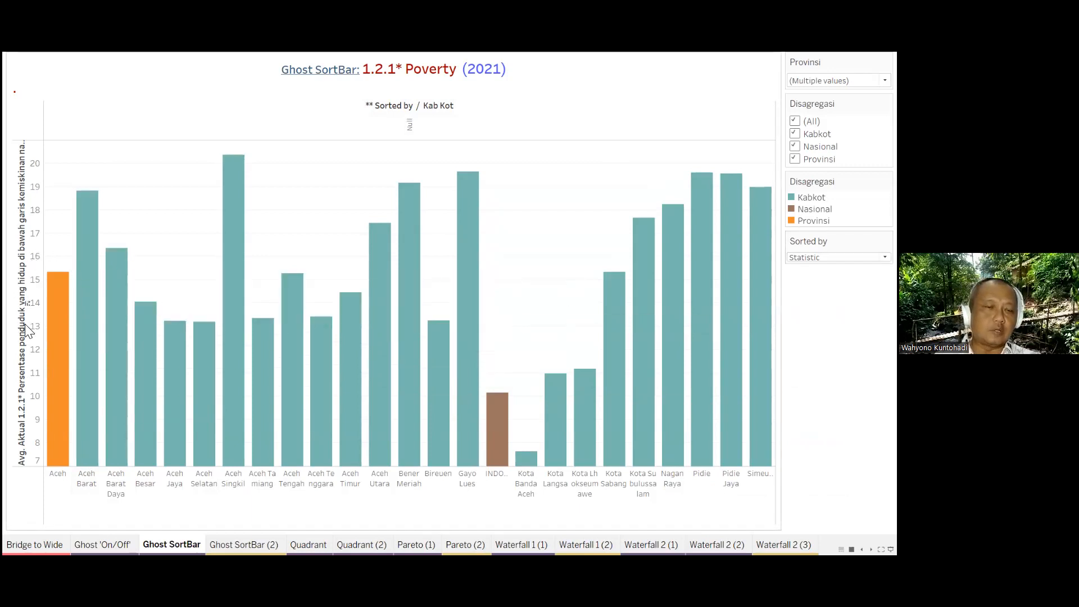
{"action": "left_click", "coordinate": [28, 305]}
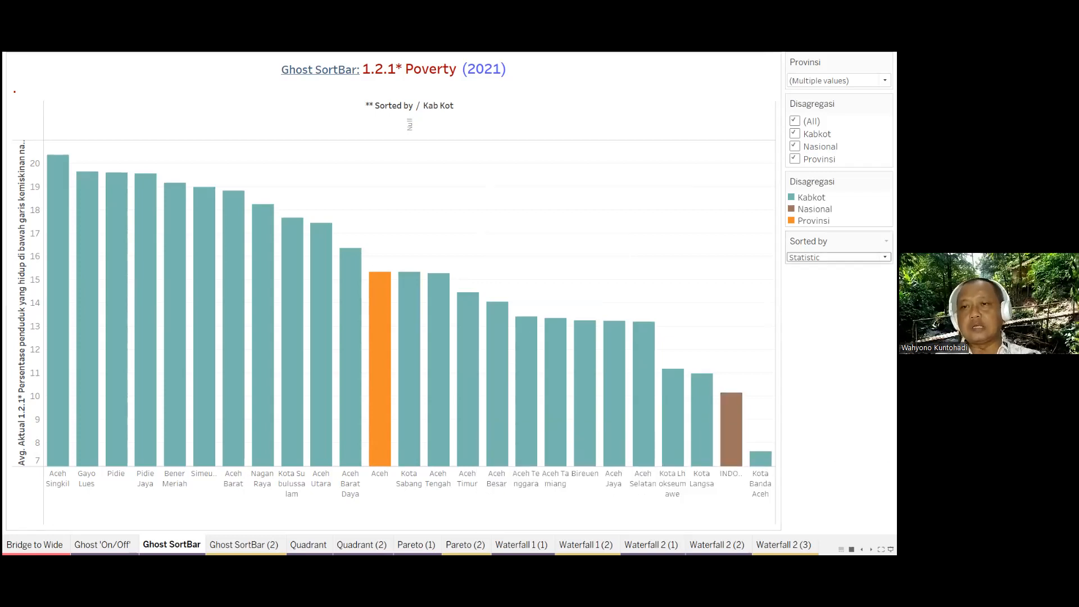
Set the Sorted by parameter to Kode BPS and inspect the bars ordered by region code
{"action": "left_click", "coordinate": [837, 257]}
{"action": "left_click", "coordinate": [808, 268]}
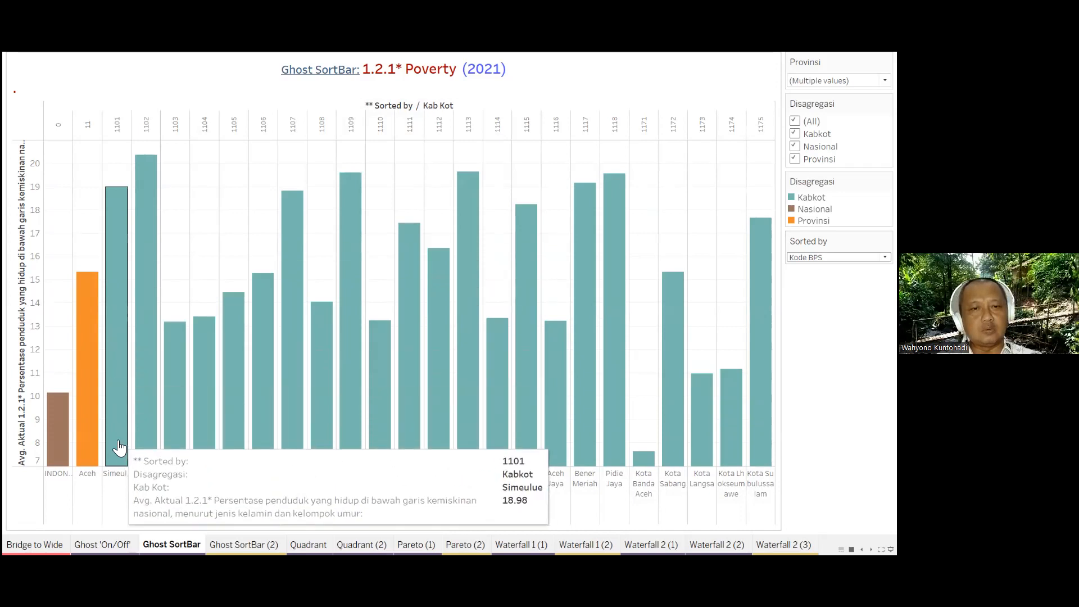
{"action": "mouse_move", "coordinate": [149, 322]}
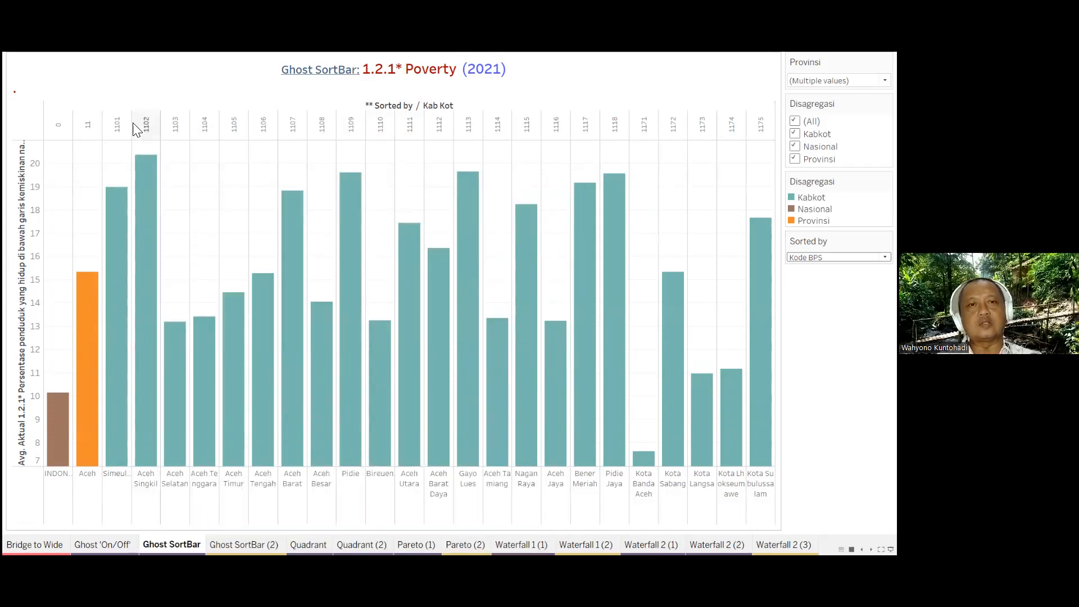
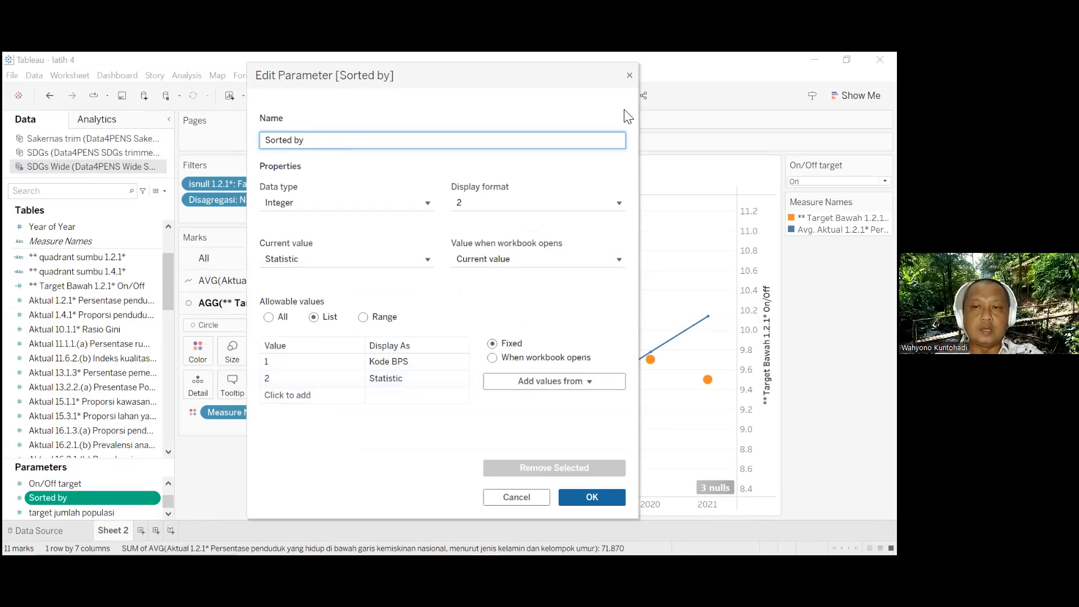
Confirm the Sorted by parameter and show its control on a new worksheet
{"action": "key", "text": "Return"}
{"action": "left_click", "coordinate": [140, 530]}
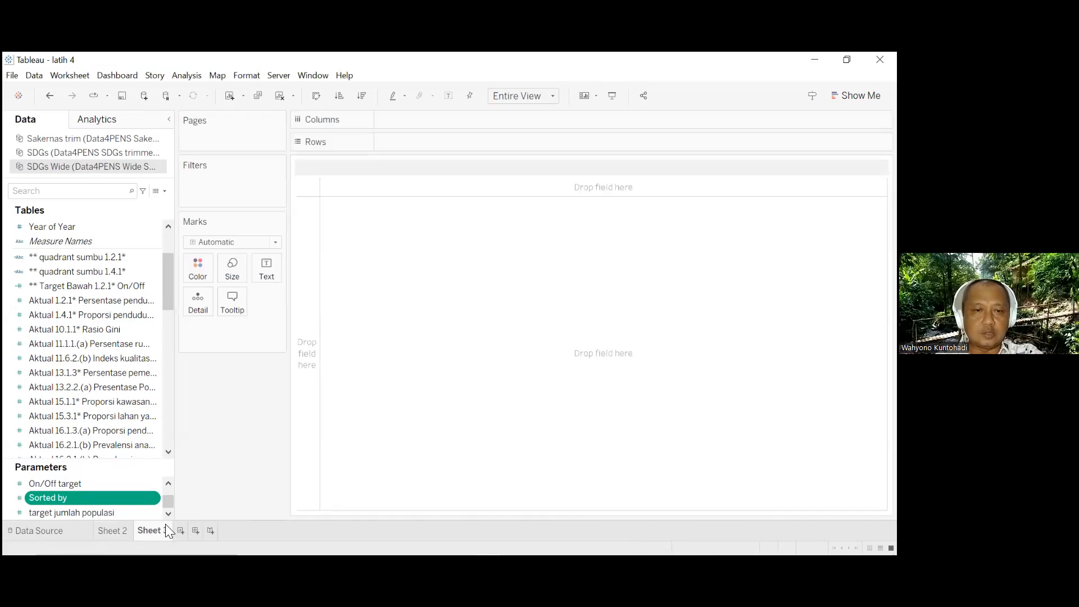
{"action": "right_click", "coordinate": [113, 497]}
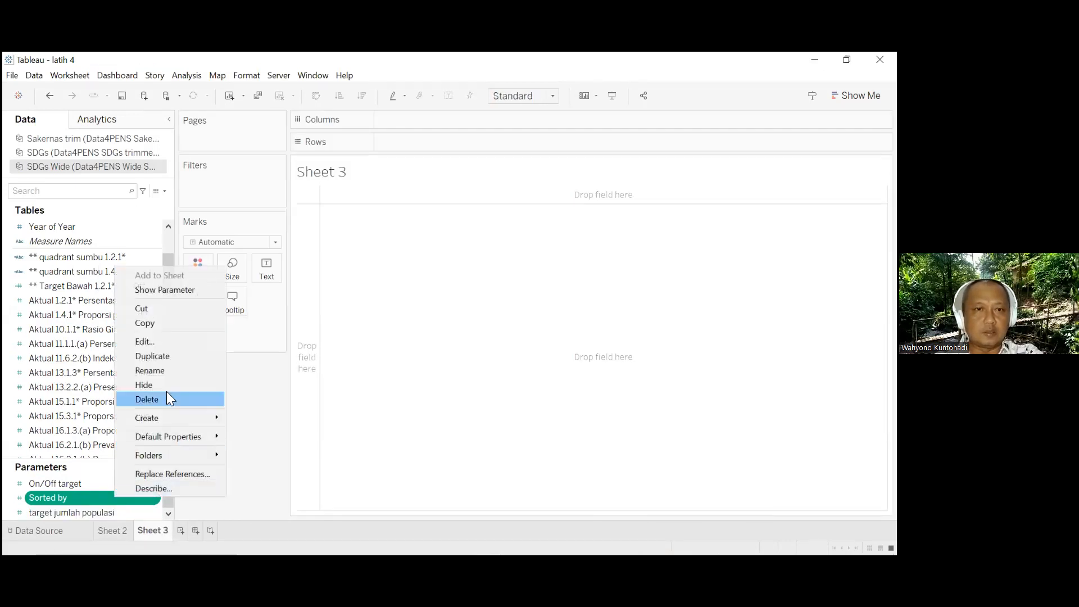
{"action": "left_click", "coordinate": [200, 290]}
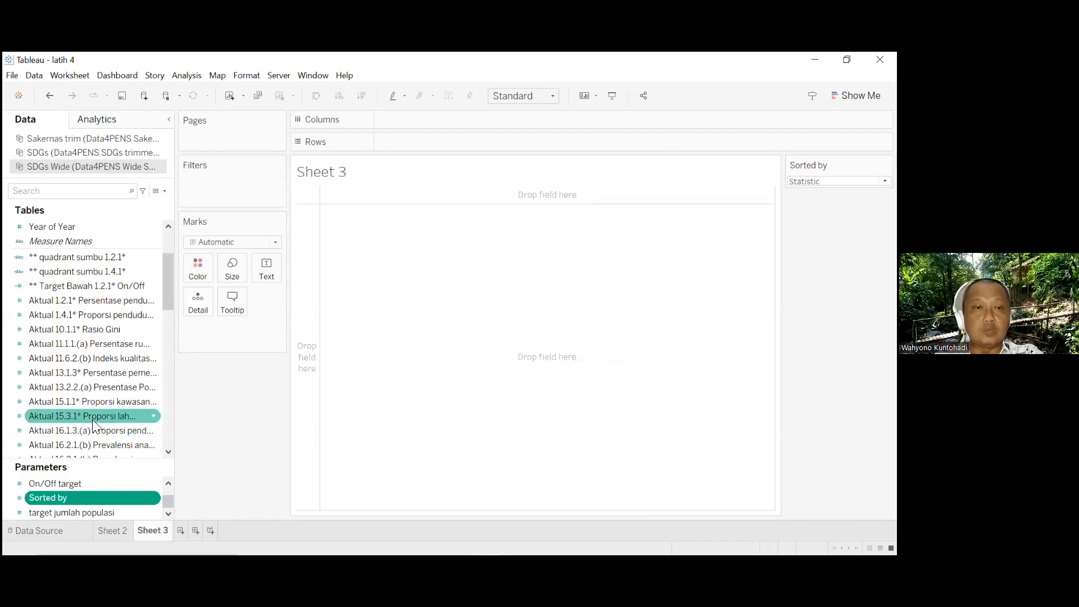
Place the Aktual 1.2.1* poverty measure on the rows of the new sheet, aggregated as Average
{"action": "left_click_drag", "start_coordinate": [167, 304], "coordinate": [175, 360]}
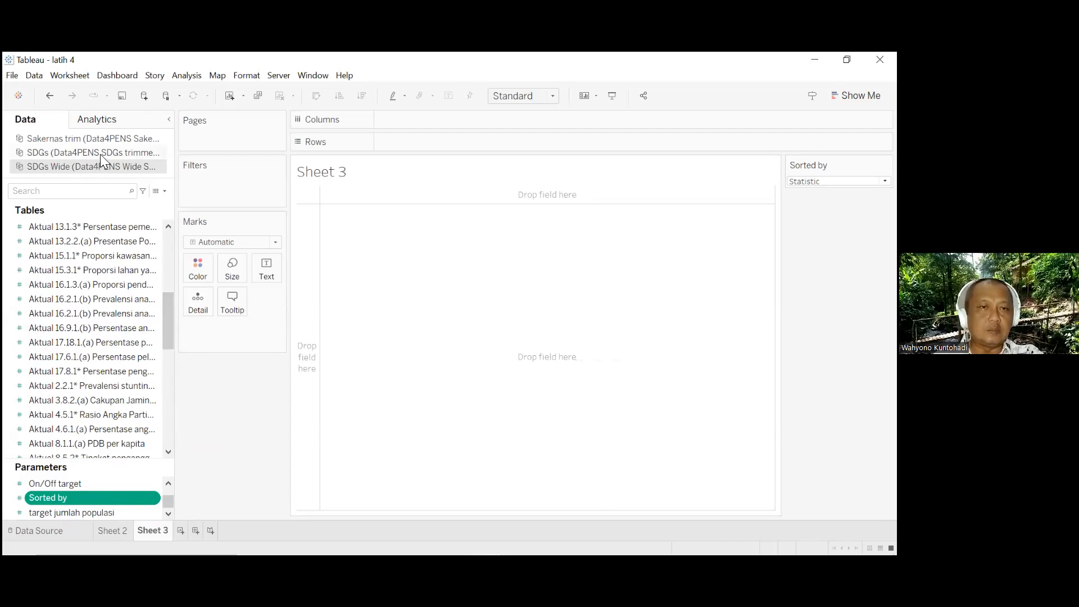
{"action": "left_click_drag", "start_coordinate": [170, 323], "coordinate": [168, 265]}
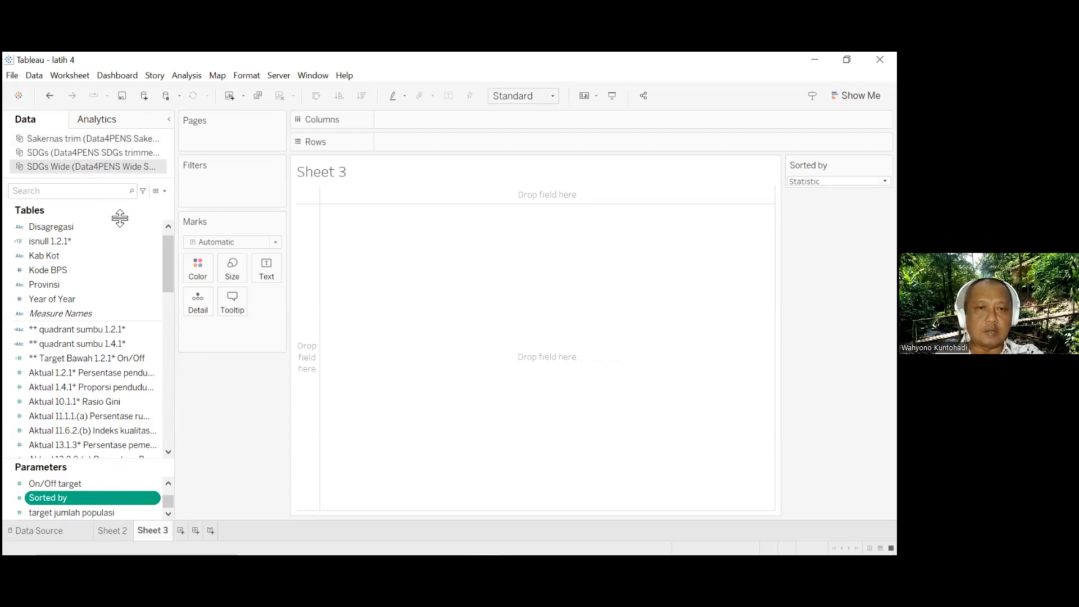
{"action": "left_click", "coordinate": [101, 370]}
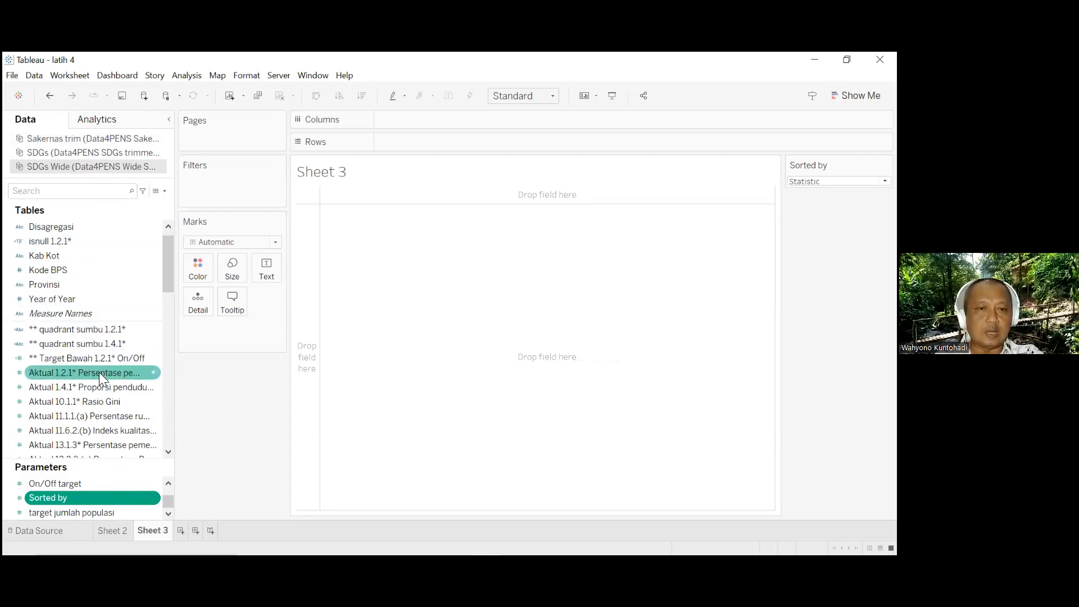
{"action": "left_click_drag", "start_coordinate": [99, 372], "coordinate": [623, 259]}
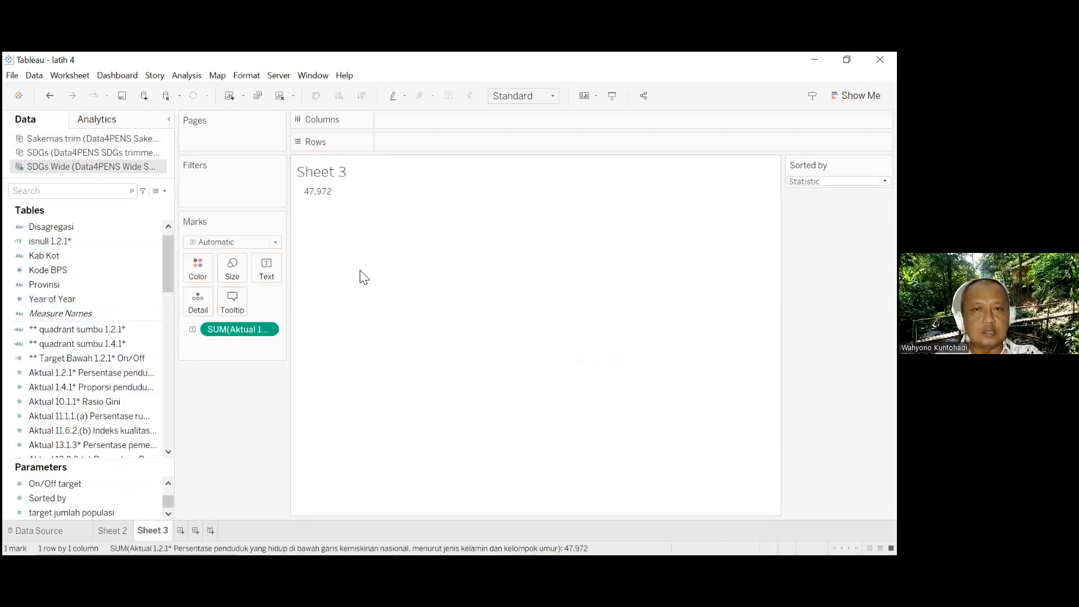
{"action": "right_click", "coordinate": [268, 331]}
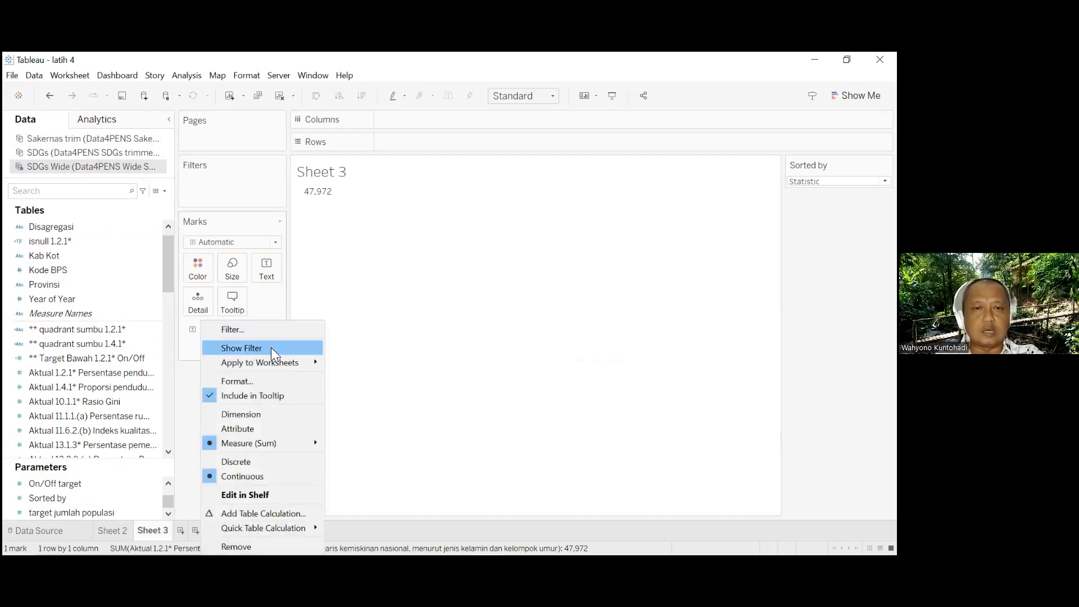
{"action": "mouse_move", "coordinate": [291, 442]}
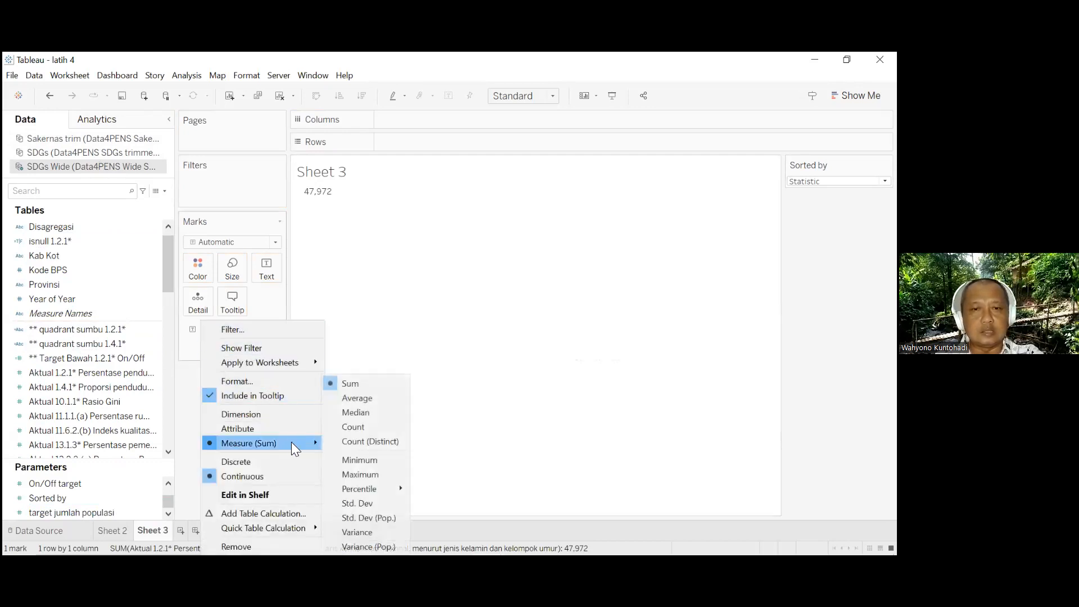
{"action": "left_click", "coordinate": [371, 396]}
{"action": "left_click_drag", "start_coordinate": [228, 328], "coordinate": [405, 143]}
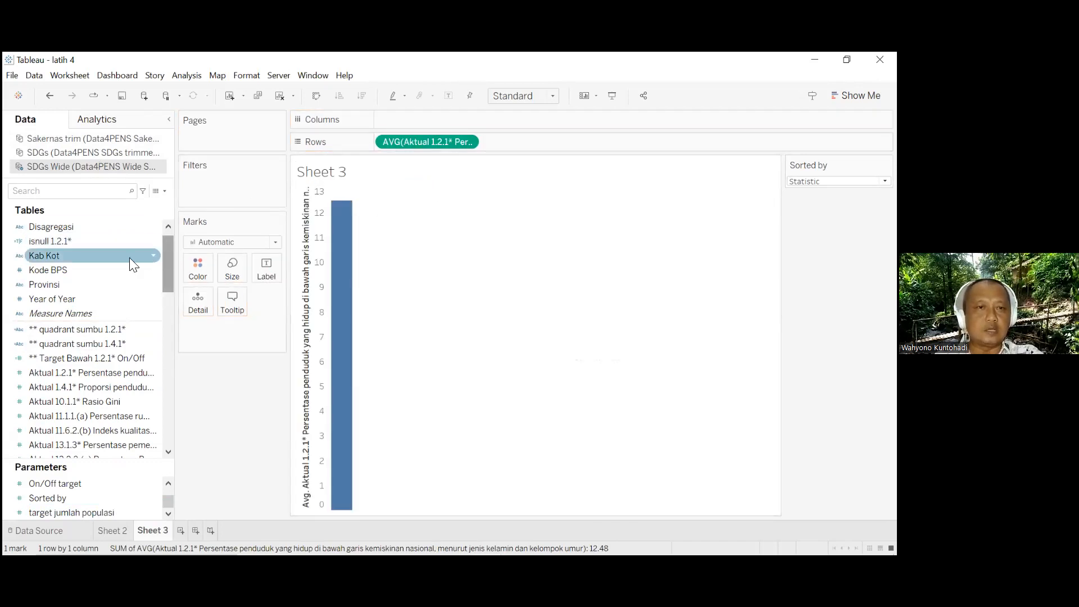
Break the poverty bars down by Provinsi across the columns and set the view to Fit Width
{"action": "left_click_drag", "start_coordinate": [86, 283], "coordinate": [479, 121]}
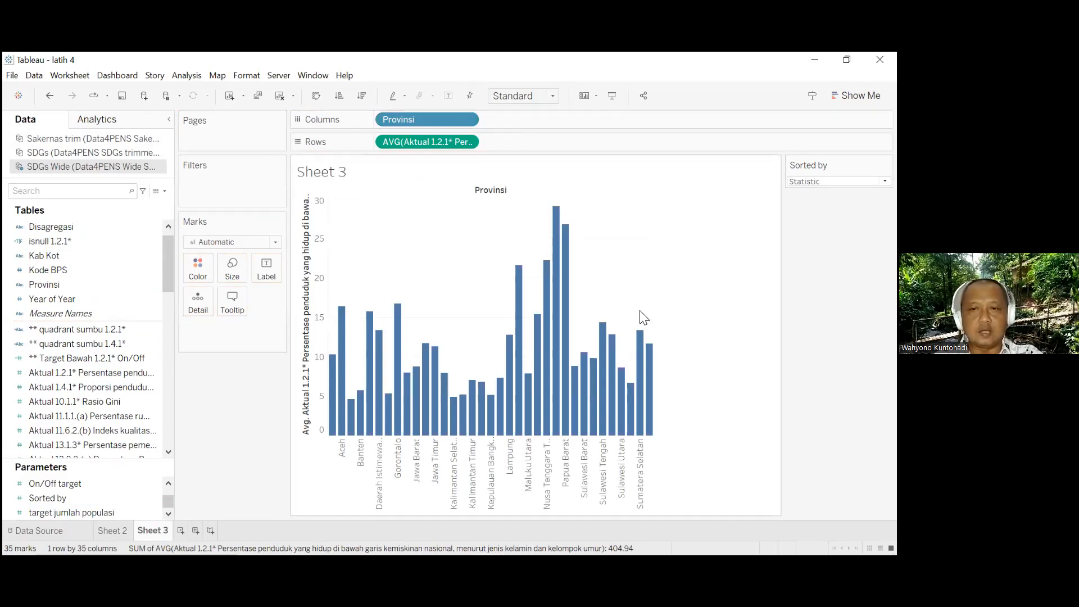
{"action": "left_click", "coordinate": [548, 97]}
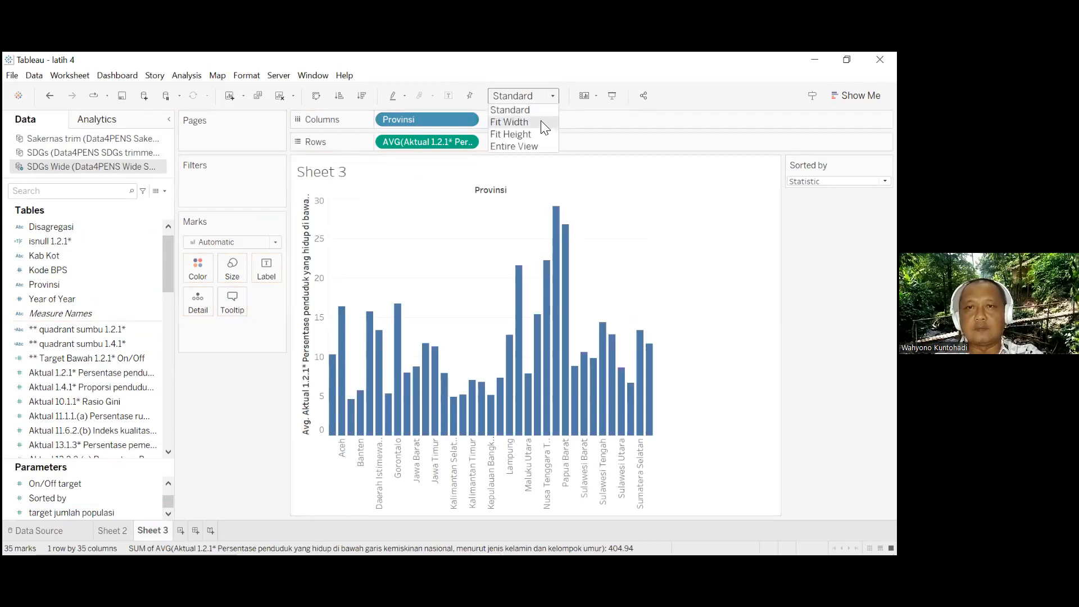
{"action": "left_click", "coordinate": [542, 125]}
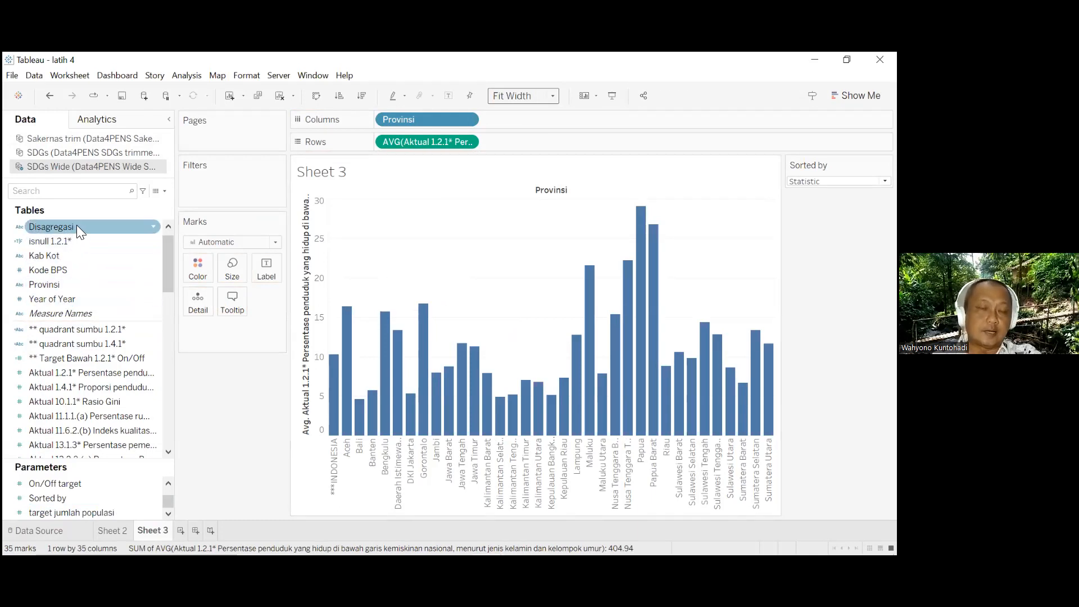
Filter the chart by Disagregasi, keeping only Nasional and Provinsi
{"action": "left_click_drag", "start_coordinate": [75, 228], "coordinate": [241, 187]}
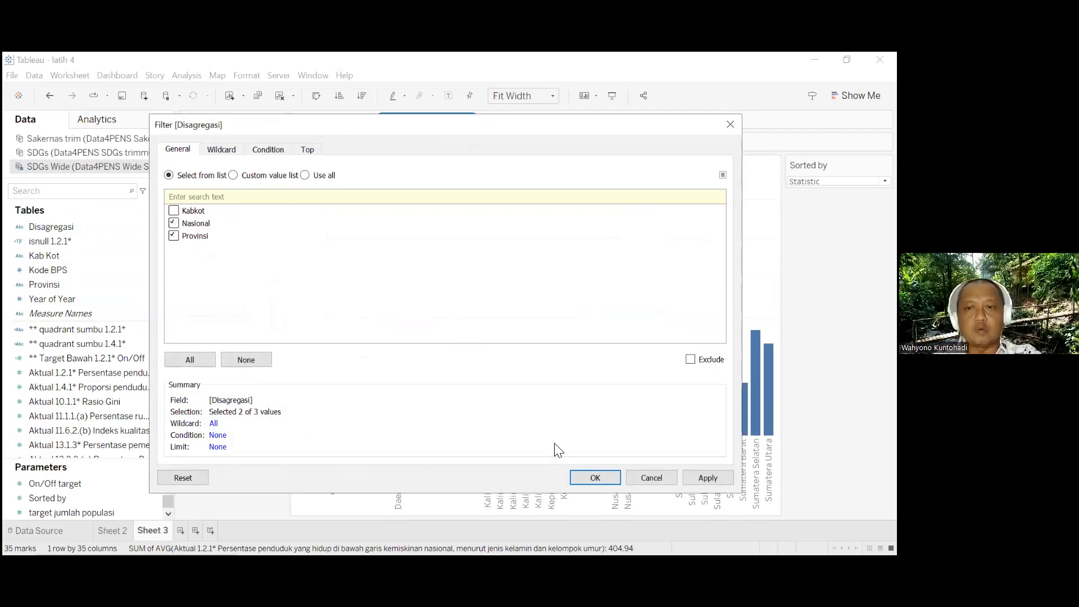
{"action": "left_click", "coordinate": [593, 478]}
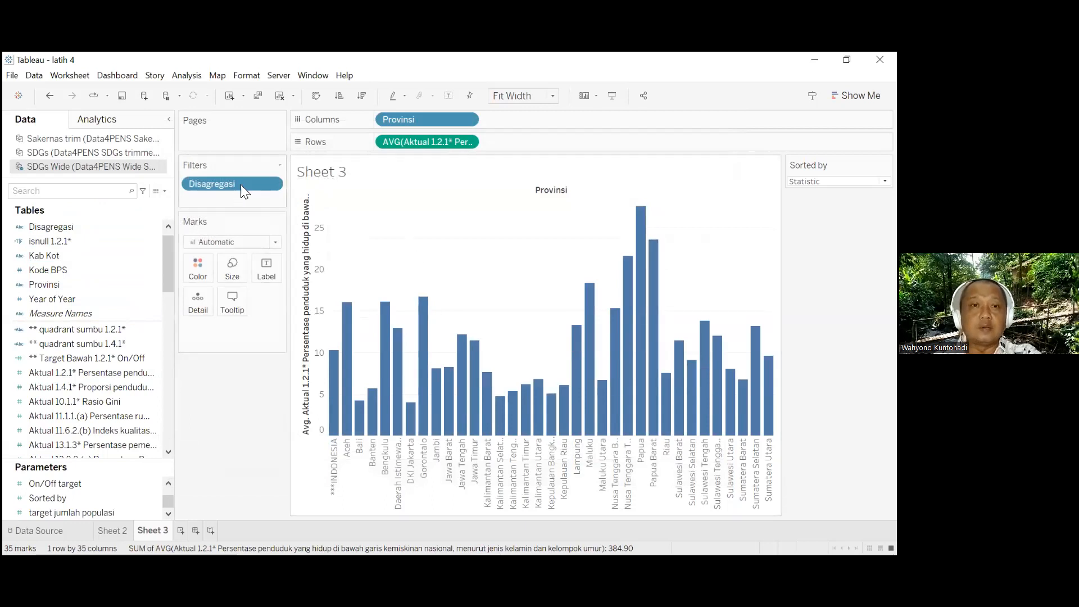
{"action": "mouse_move", "coordinate": [69, 283]}
{"action": "left_mouse_down"}
{"action": "mouse_move", "coordinate": [232, 203]}
{"action": "mouse_move", "coordinate": [56, 285]}
{"action": "left_mouse_up"}
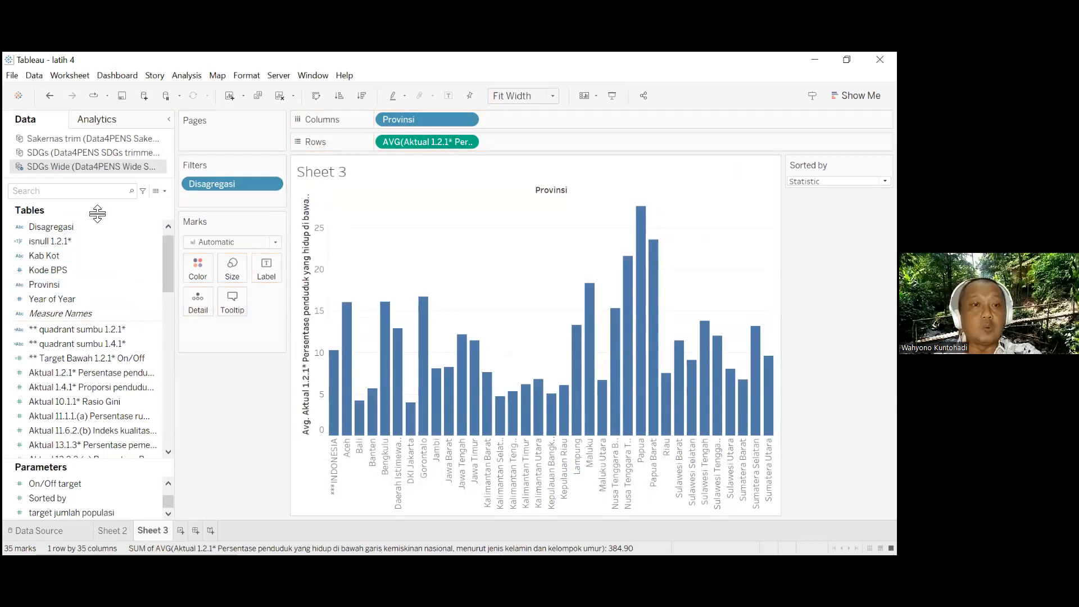
Colour the bars by Disagregasi and assign teal to Provinsi
{"action": "left_click_drag", "start_coordinate": [66, 226], "coordinate": [198, 265]}
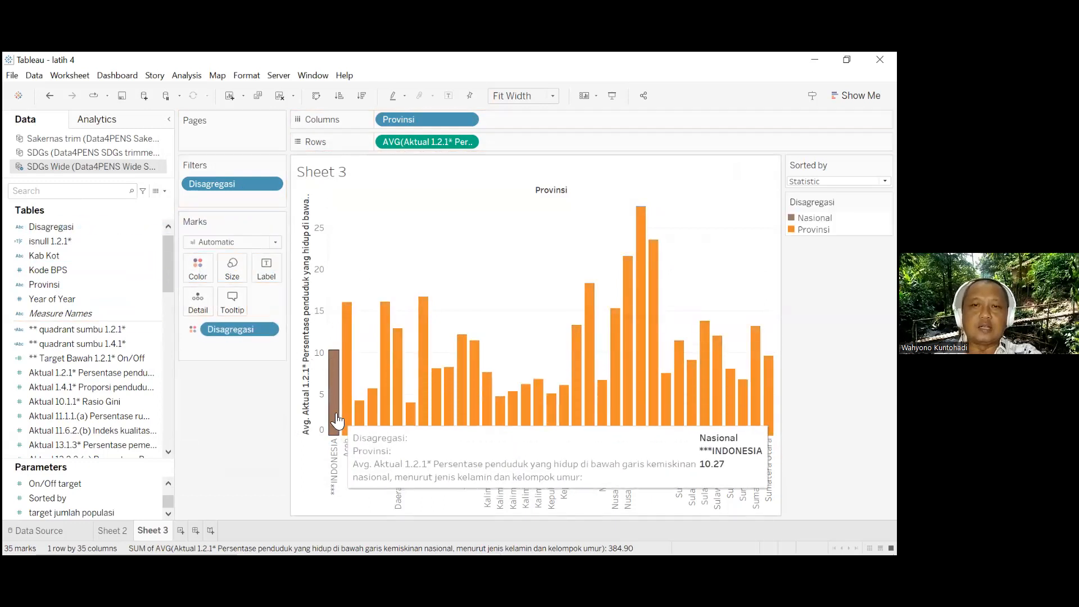
{"action": "left_click", "coordinate": [206, 276]}
{"action": "left_click", "coordinate": [259, 308]}
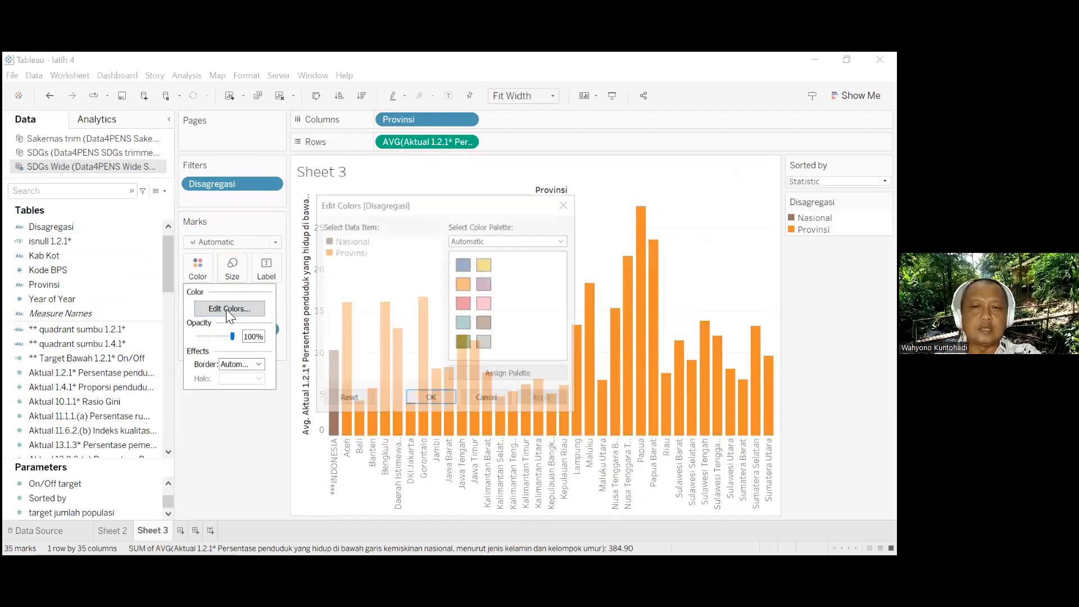
{"action": "left_click", "coordinate": [341, 241]}
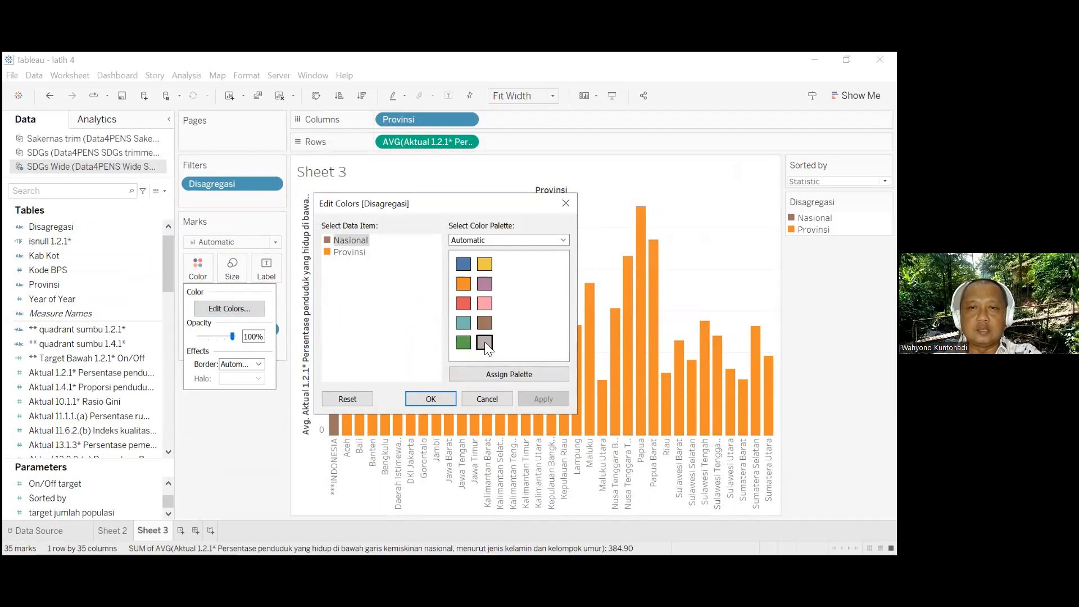
{"action": "left_click", "coordinate": [326, 251]}
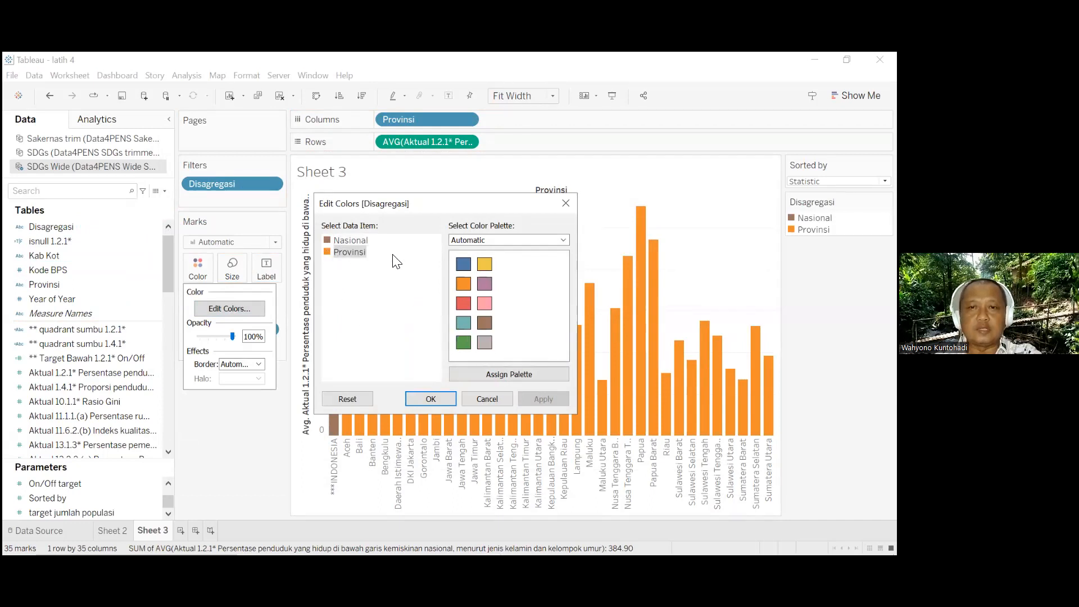
{"action": "left_click", "coordinate": [463, 264]}
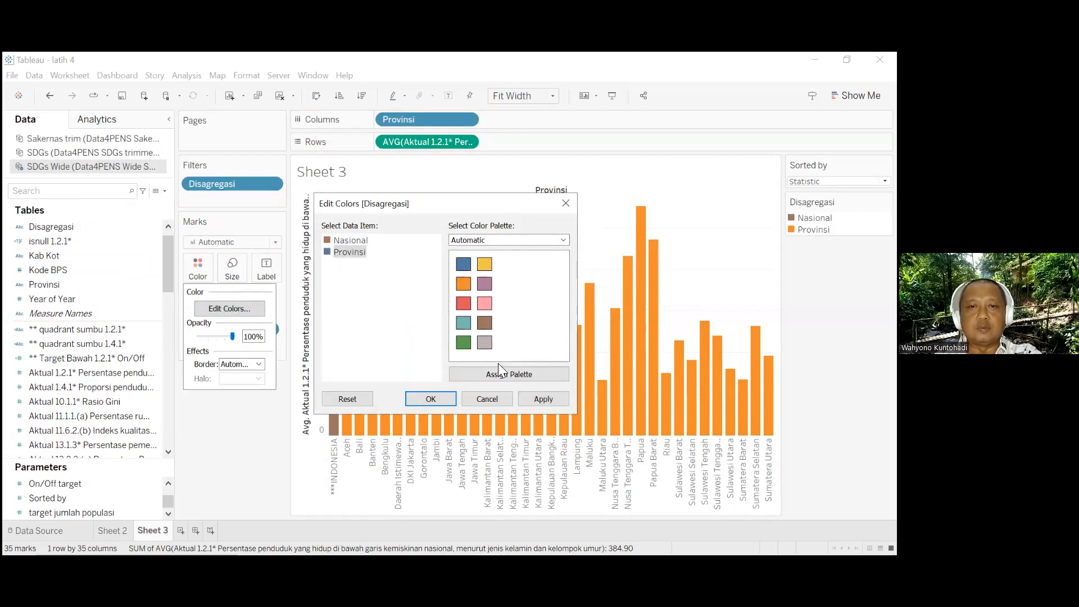
{"action": "left_click", "coordinate": [536, 399]}
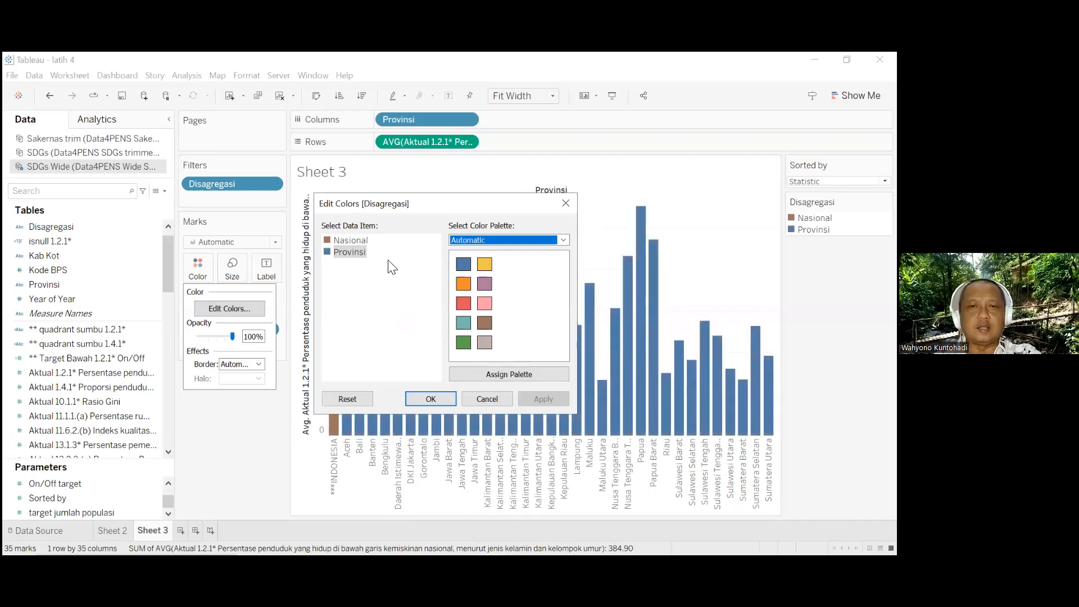
{"action": "left_click", "coordinate": [485, 284]}
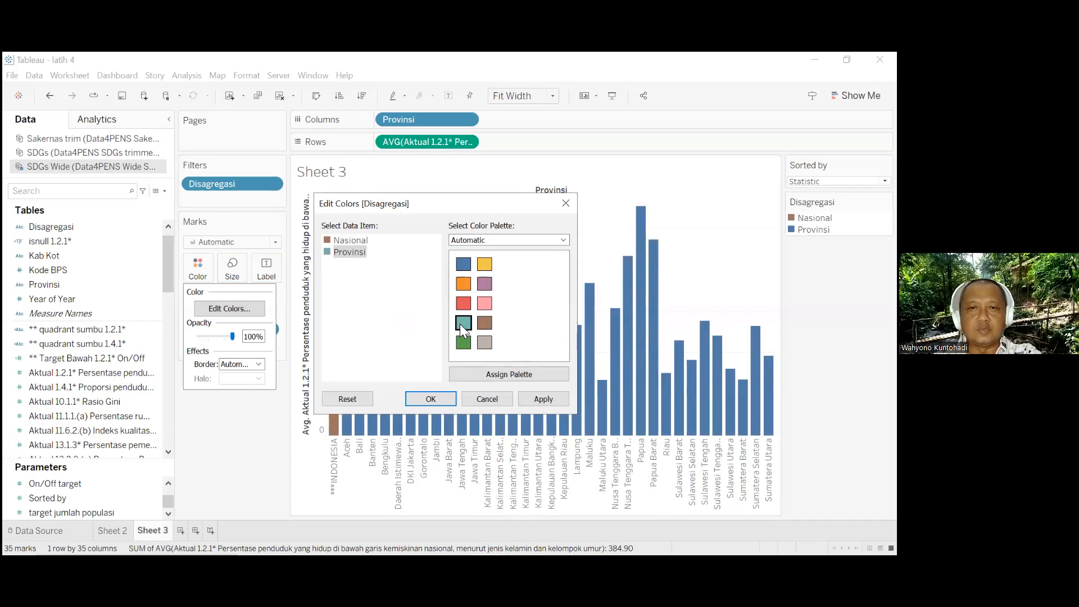
{"action": "left_click", "coordinate": [450, 401]}
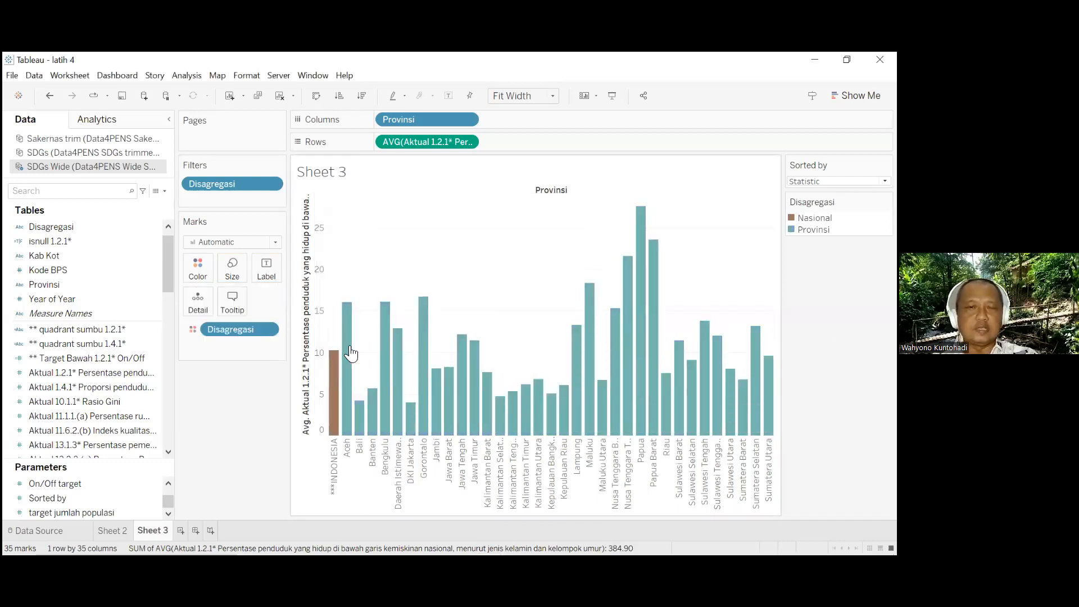
Sort the provinces in descending order of average poverty and place Kode BPS ahead of Provinsi on the columns
{"action": "mouse_move", "coordinate": [335, 364]}
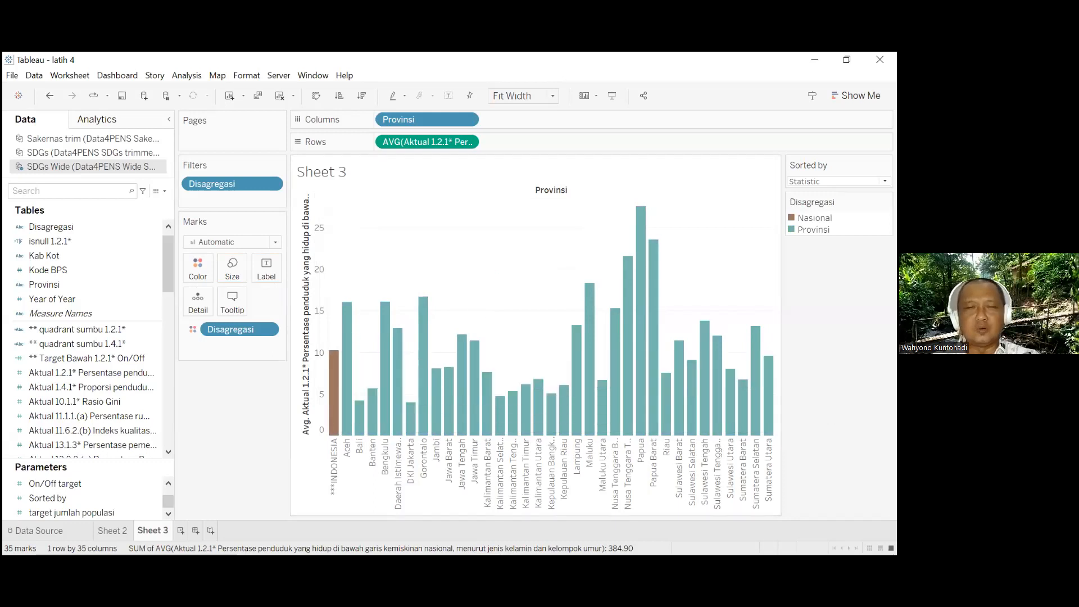
{"action": "left_click", "coordinate": [313, 319]}
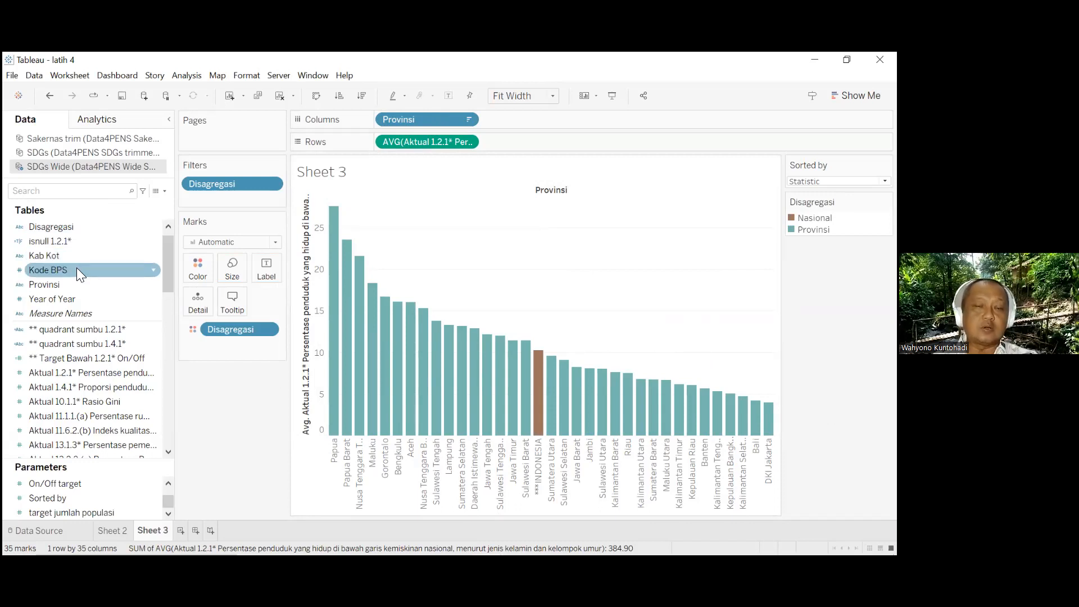
{"action": "left_click_drag", "start_coordinate": [76, 268], "coordinate": [382, 121]}
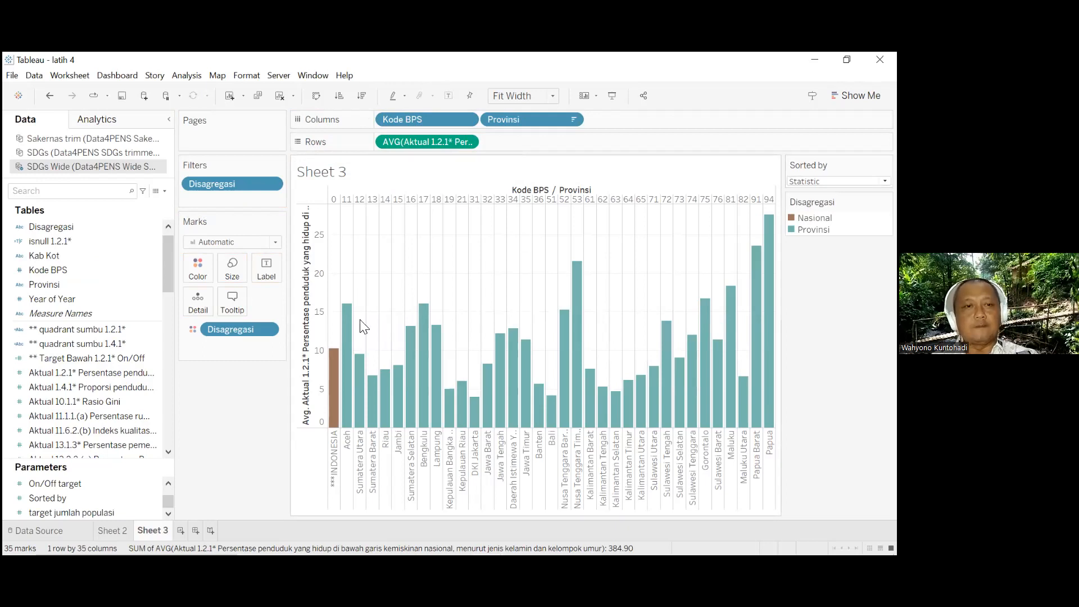
Review the ** Sorted by calculation, matching its case values to the options of the Sorted by parameter
{"action": "left_click_drag", "start_coordinate": [167, 268], "coordinate": [166, 266]}
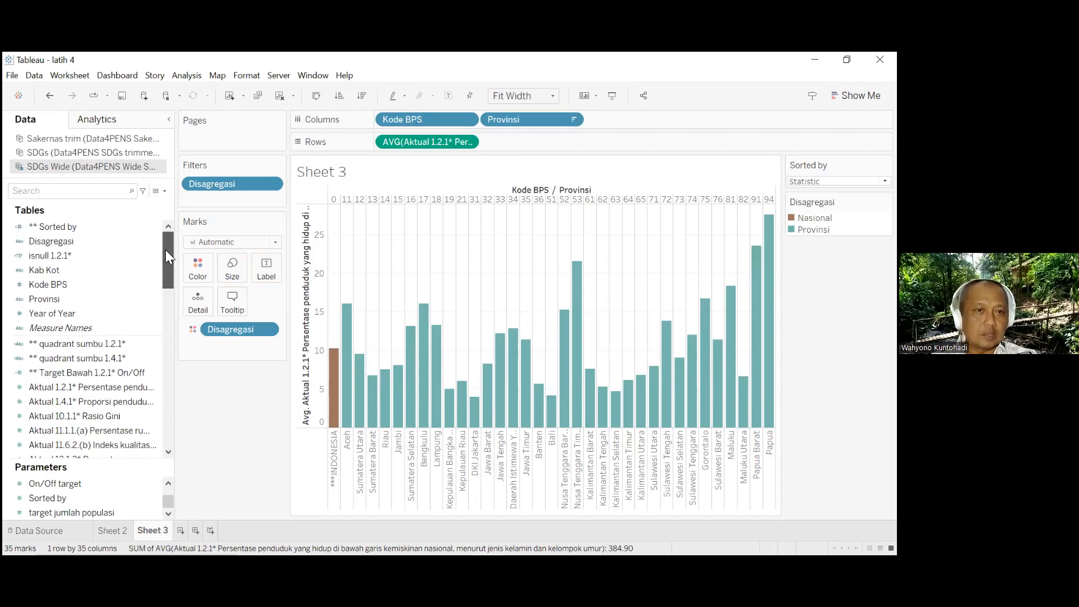
{"action": "right_click", "coordinate": [101, 227]}
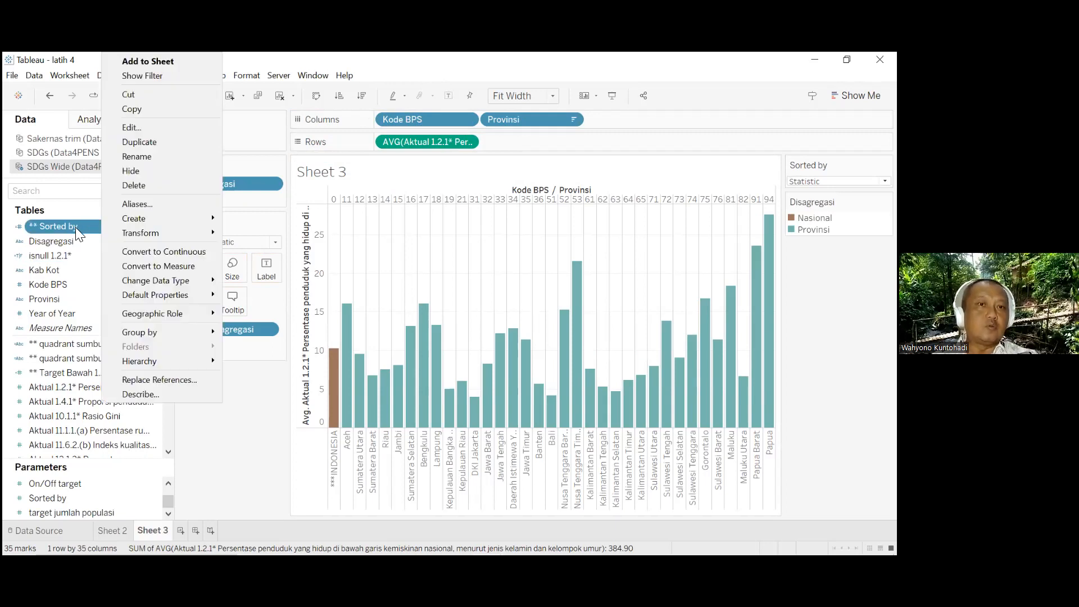
{"action": "left_click", "coordinate": [176, 137]}
{"action": "left_click_drag", "start_coordinate": [348, 123], "coordinate": [339, 149]}
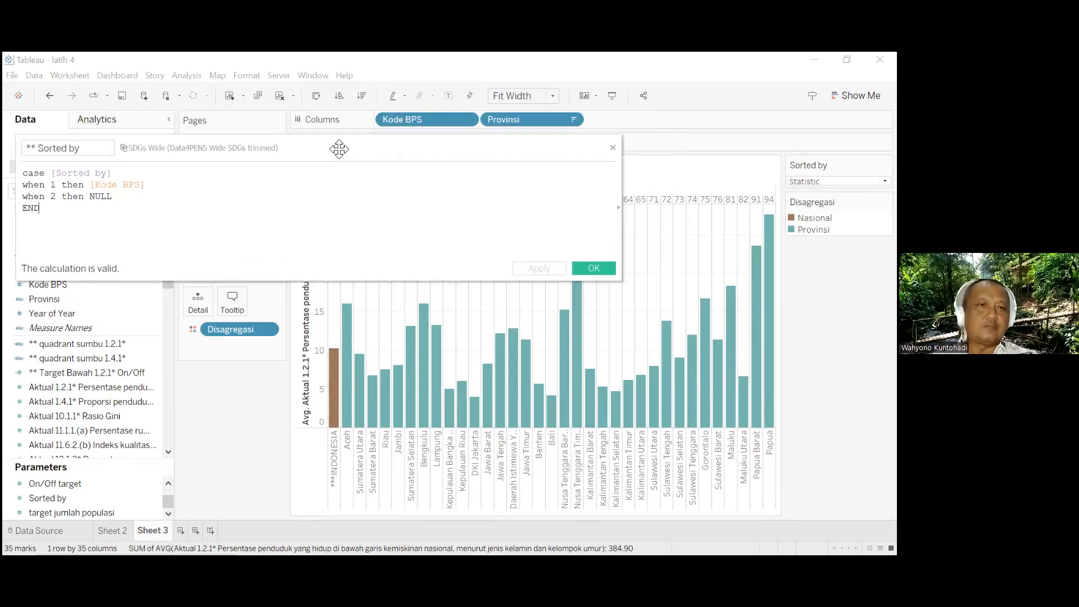
{"action": "left_click_drag", "start_coordinate": [122, 174], "coordinate": [18, 171]}
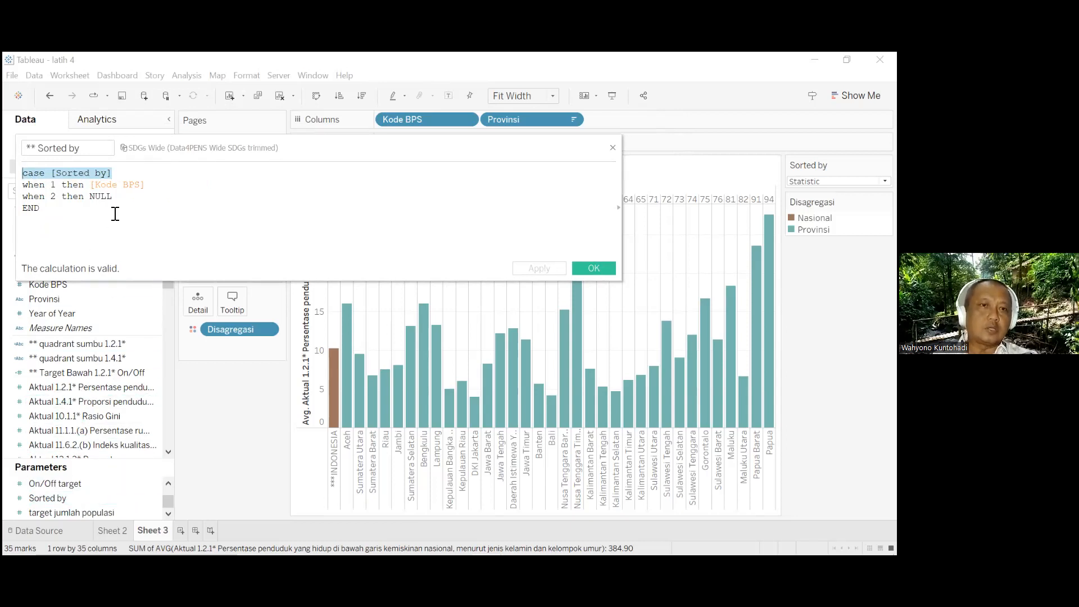
{"action": "left_click", "coordinate": [125, 174]}
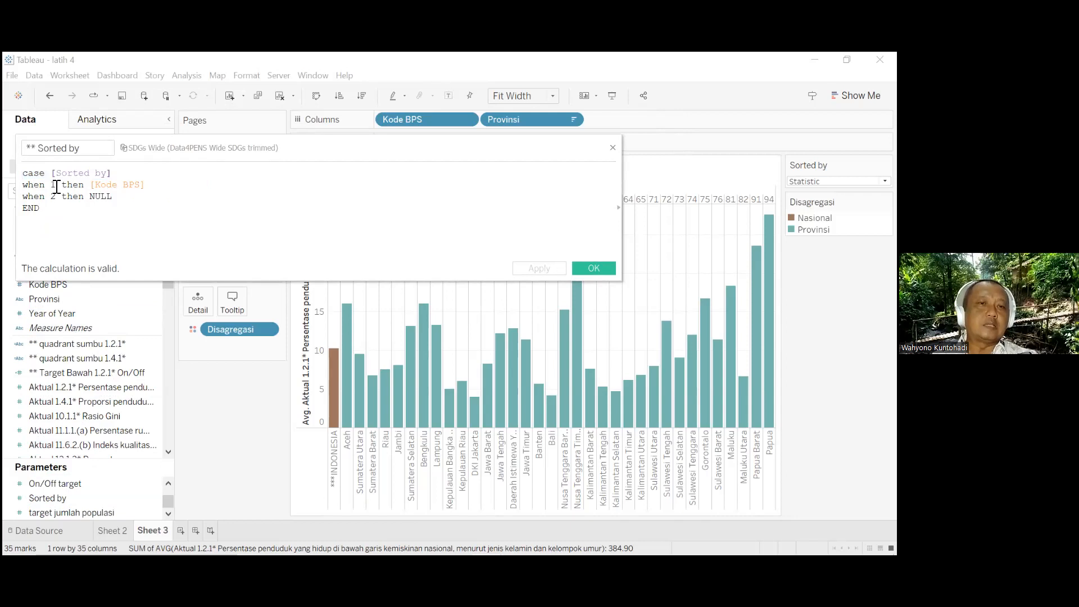
{"action": "double_click", "coordinate": [54, 185]}
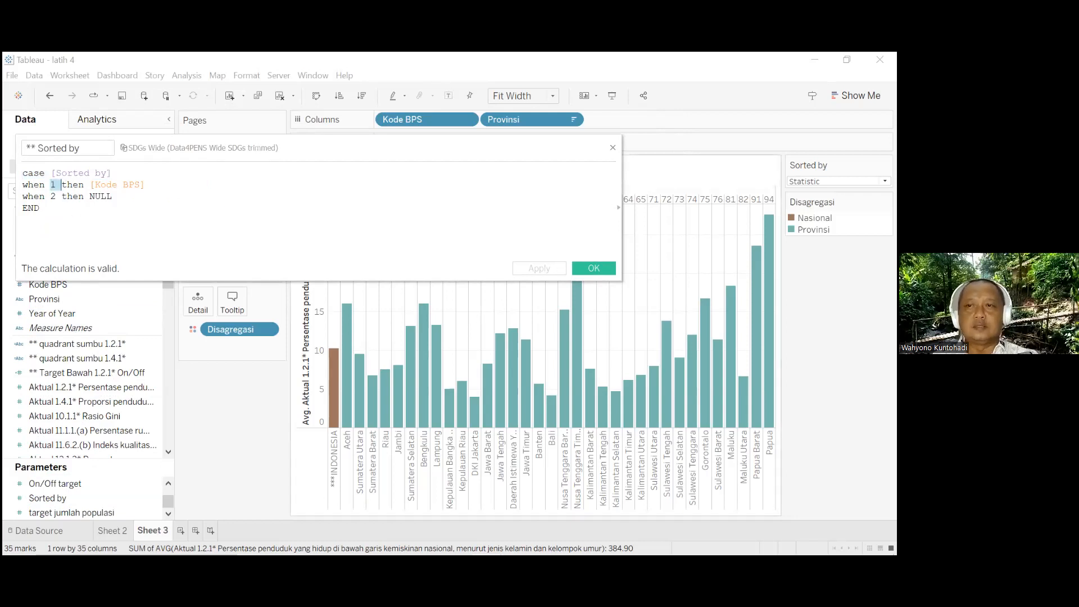
{"action": "left_click", "coordinate": [838, 181]}
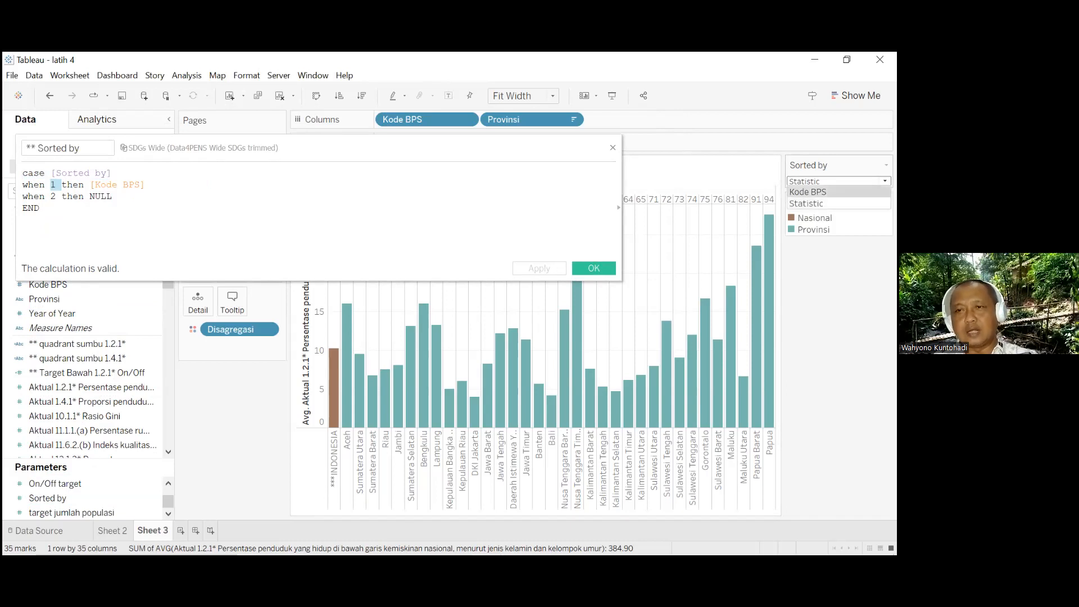
{"action": "left_click", "coordinate": [151, 185]}
{"action": "left_click", "coordinate": [152, 185]}
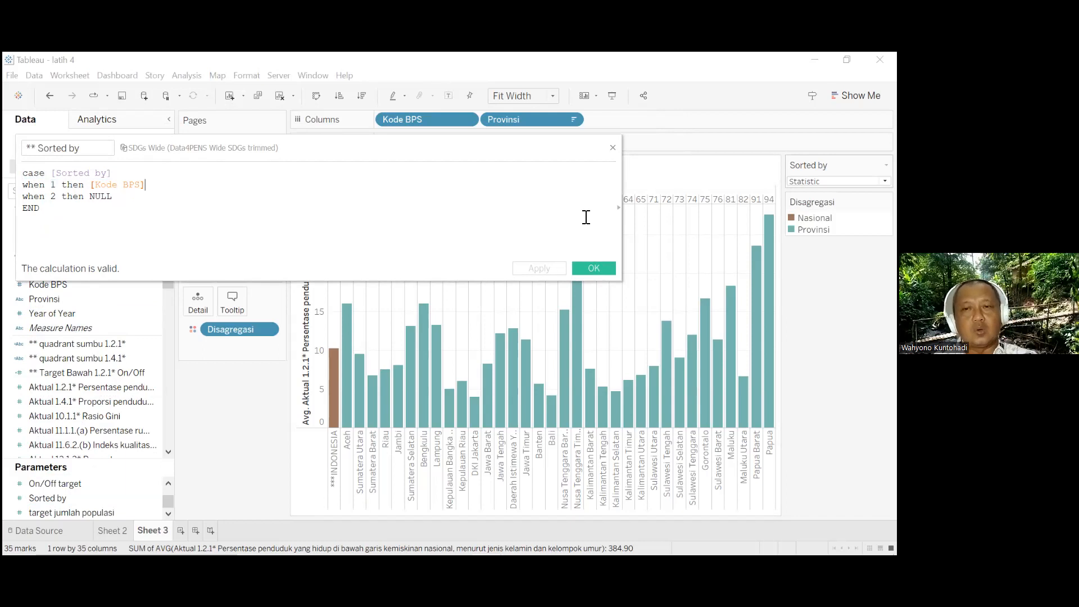
{"action": "left_click", "coordinate": [595, 268]}
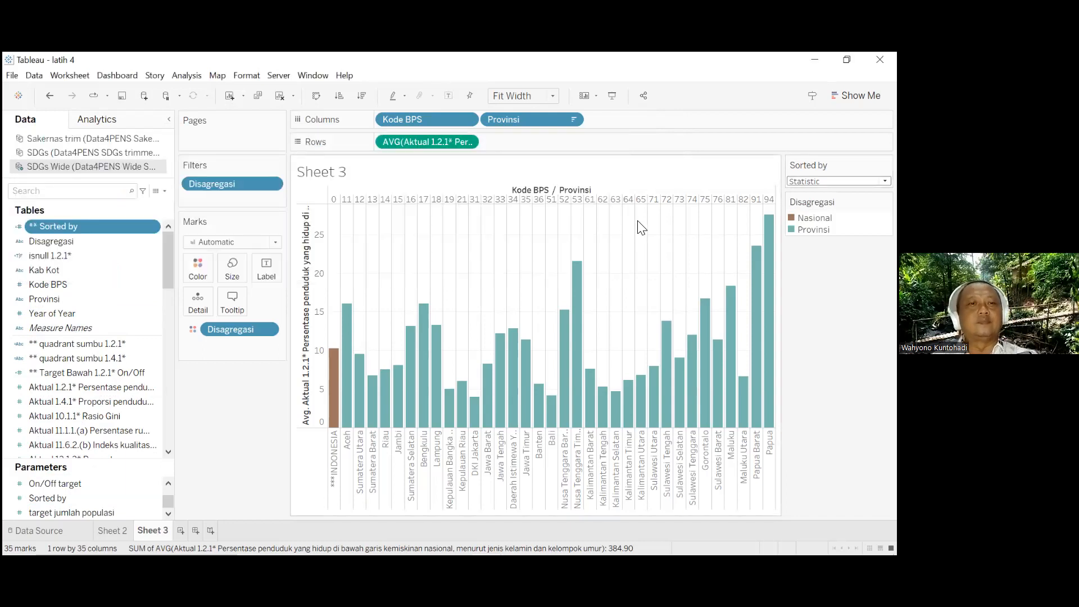
Replace Kode BPS with ** Sorted by on the columns and set the Sorted by parameter to Kode BPS
{"action": "left_click_drag", "start_coordinate": [110, 225], "coordinate": [440, 119]}
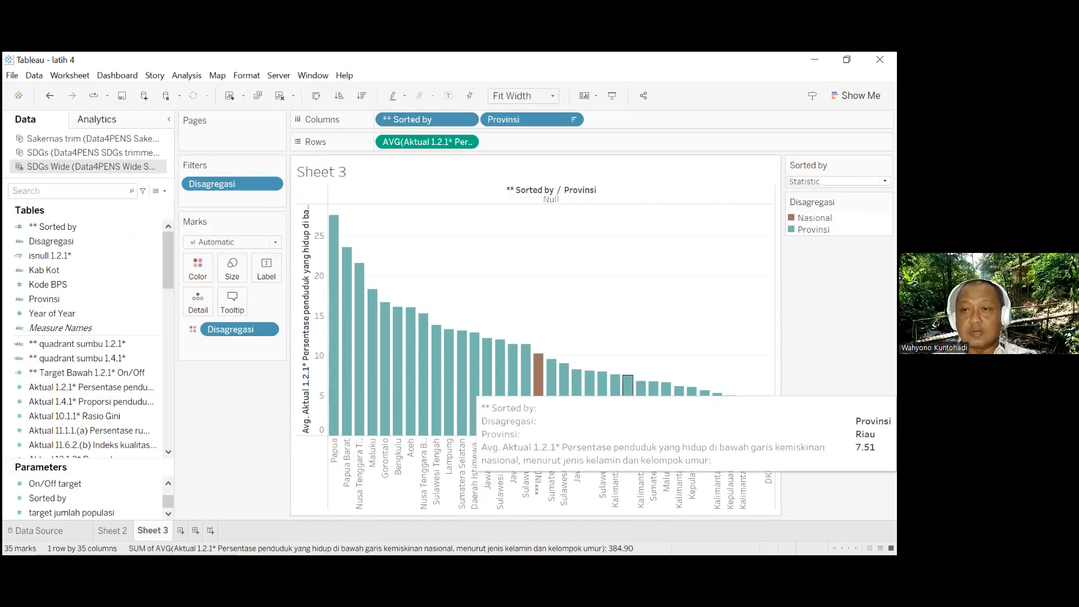
{"action": "left_click", "coordinate": [885, 181]}
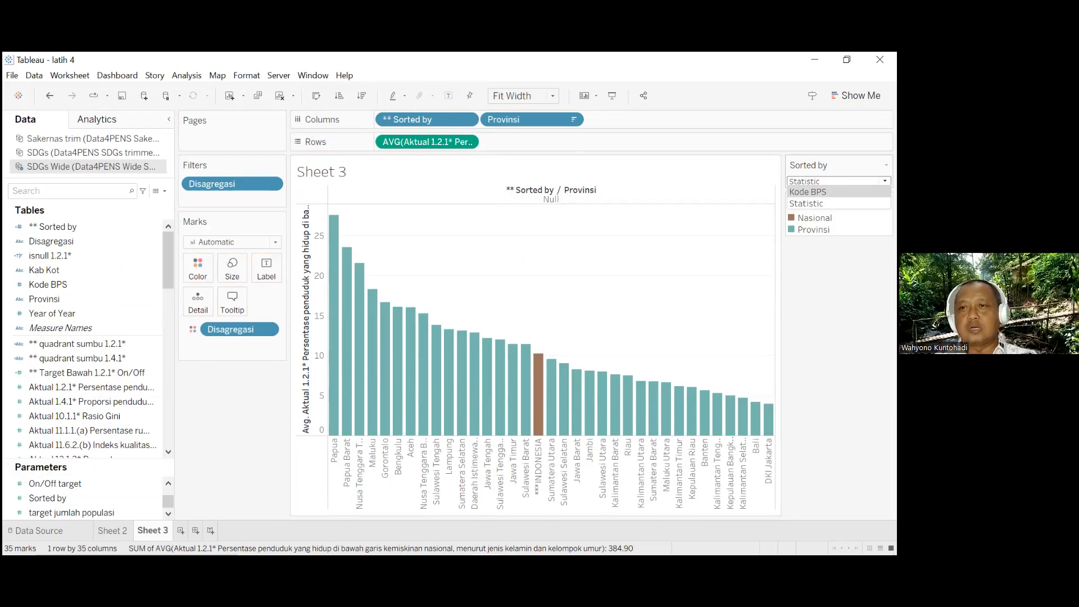
{"action": "key", "text": "Return"}
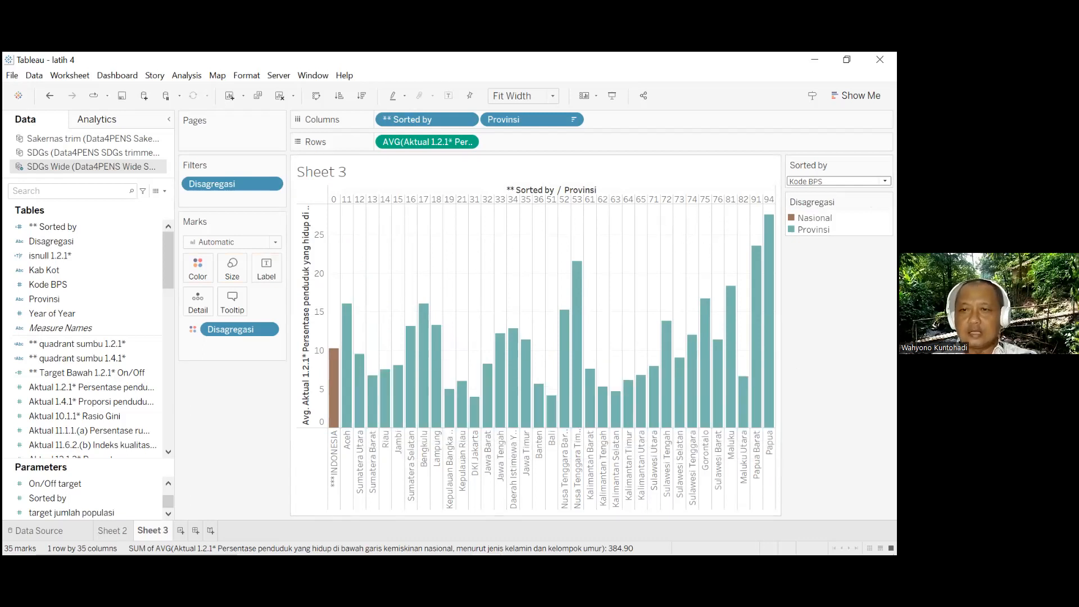
{"action": "mouse_move", "coordinate": [769, 382]}
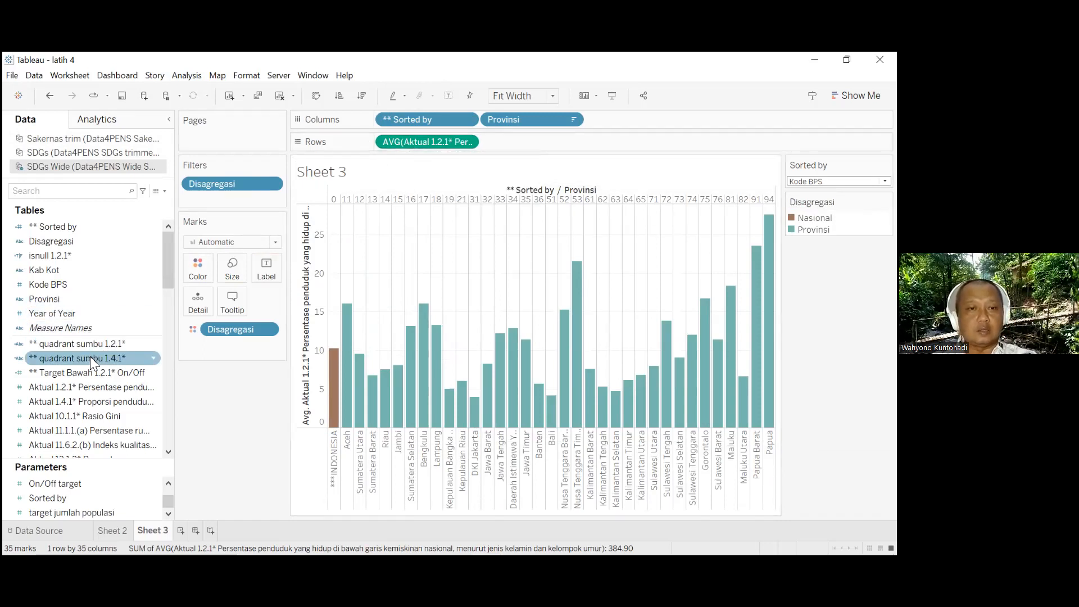
Colour the bars by the Aktual 1.2.1* poverty measure, using 5 stepped colours with the range starting at 0
{"action": "left_click_drag", "start_coordinate": [98, 386], "coordinate": [200, 267]}
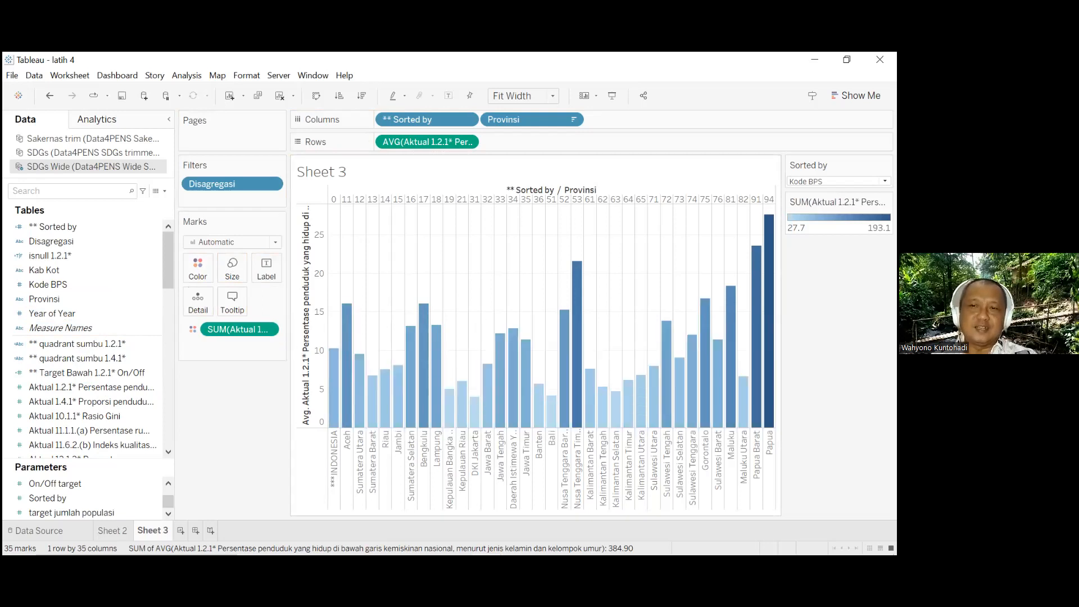
{"action": "left_click", "coordinate": [195, 274]}
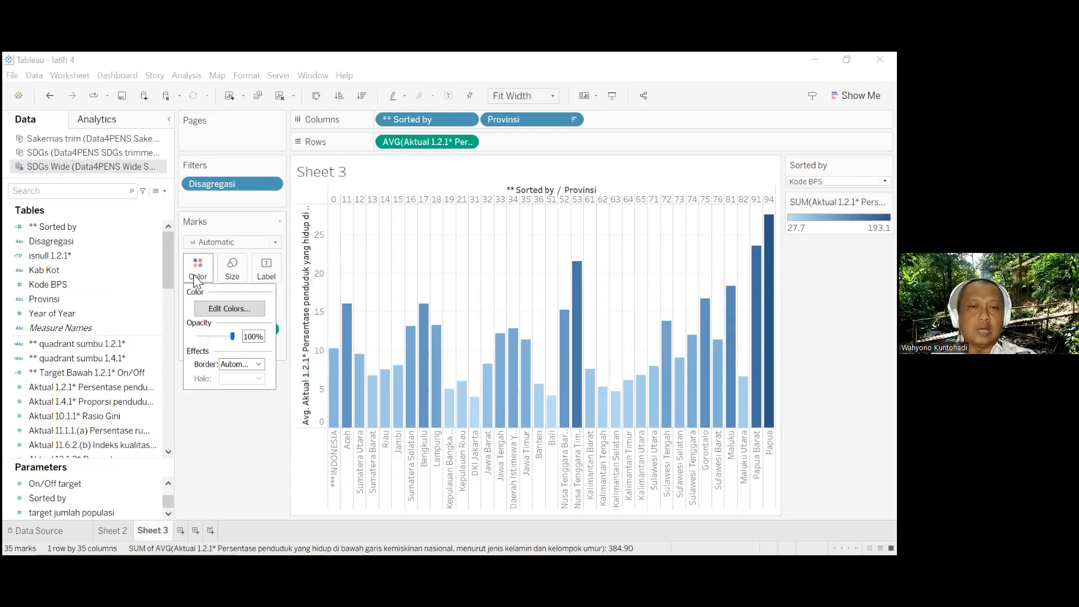
{"action": "left_click", "coordinate": [224, 309]}
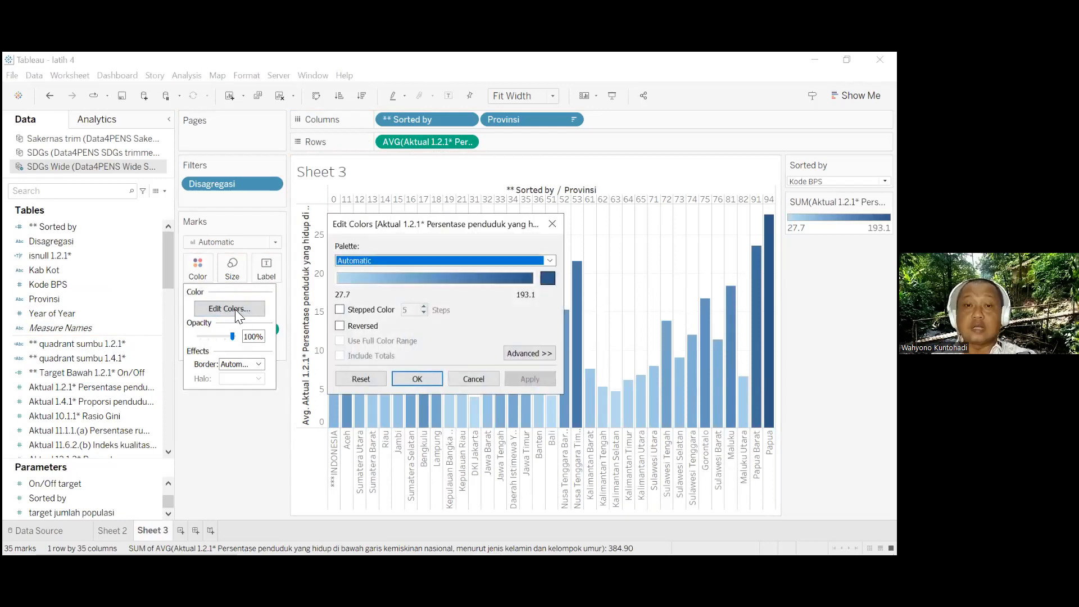
{"action": "left_click", "coordinate": [344, 308]}
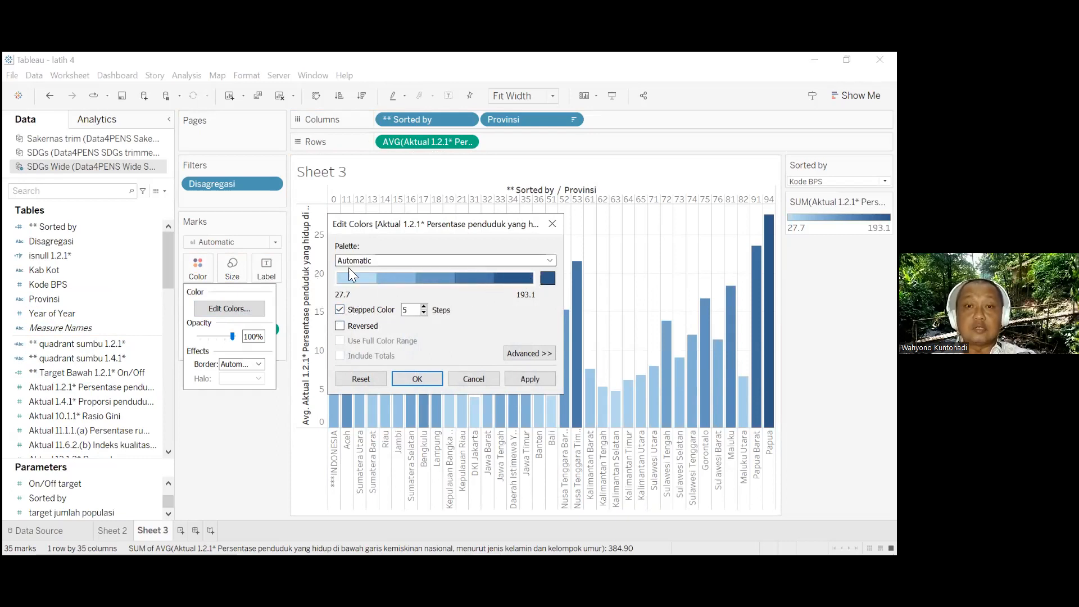
{"action": "left_click", "coordinate": [529, 353]}
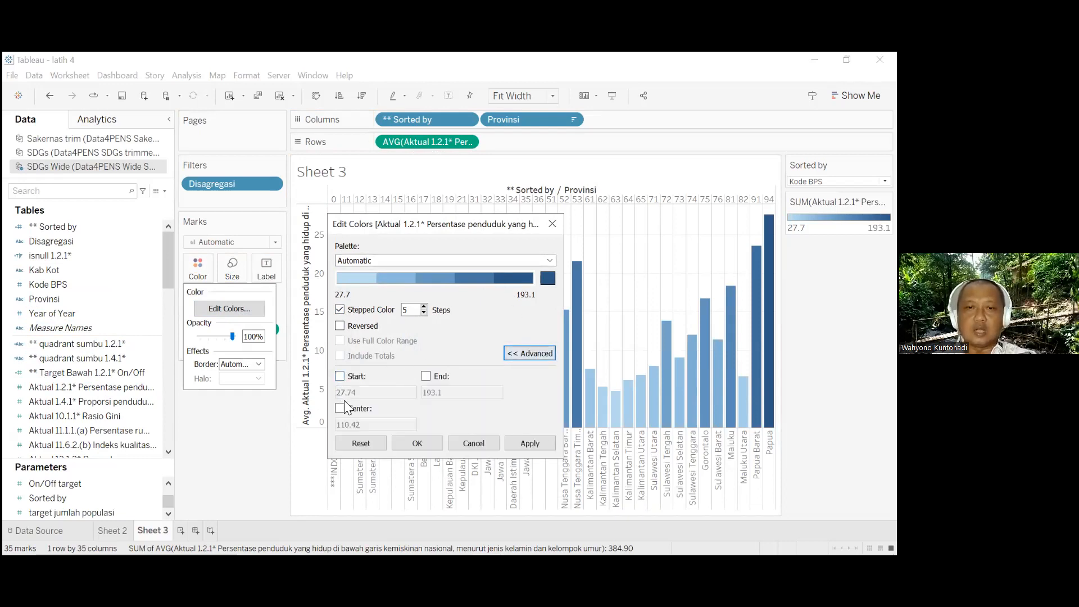
{"action": "left_click", "coordinate": [340, 376]}
{"action": "left_click_drag", "start_coordinate": [368, 392], "coordinate": [325, 393]}
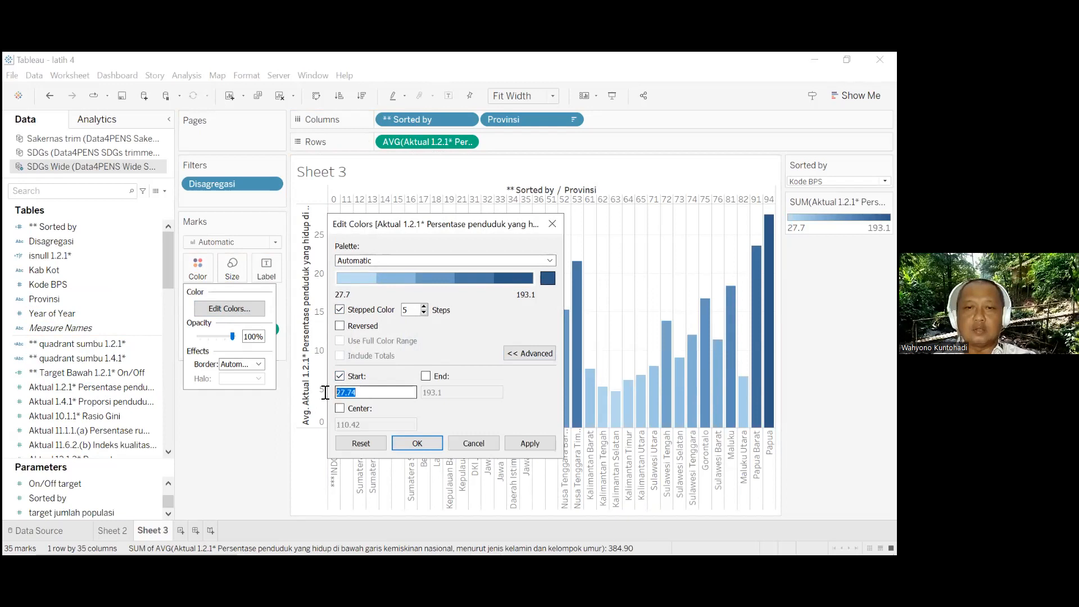
{"action": "type", "text": "0"}
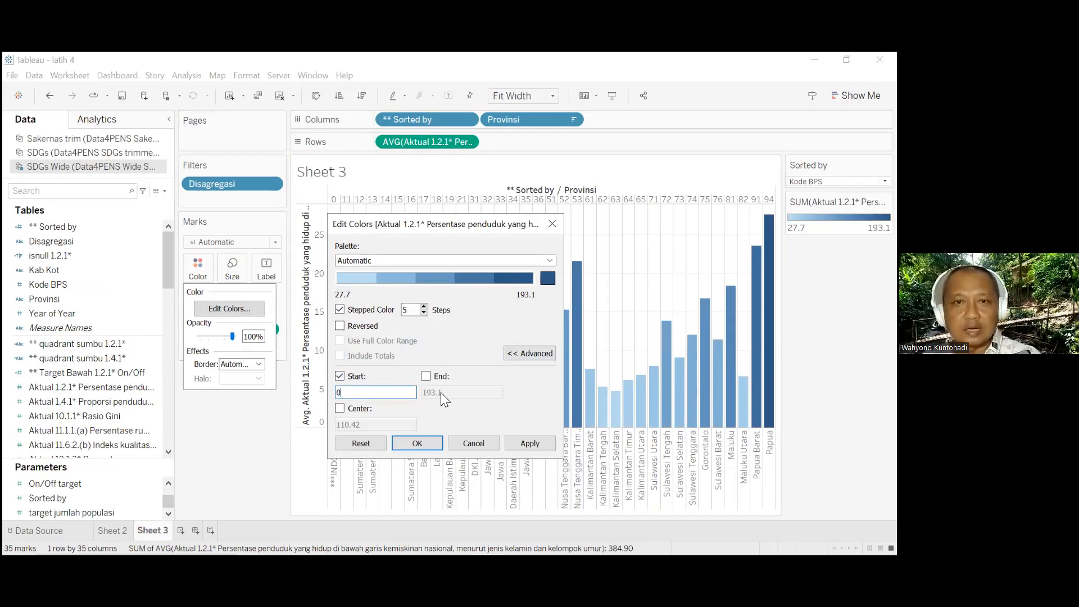
{"action": "left_click", "coordinate": [434, 442]}
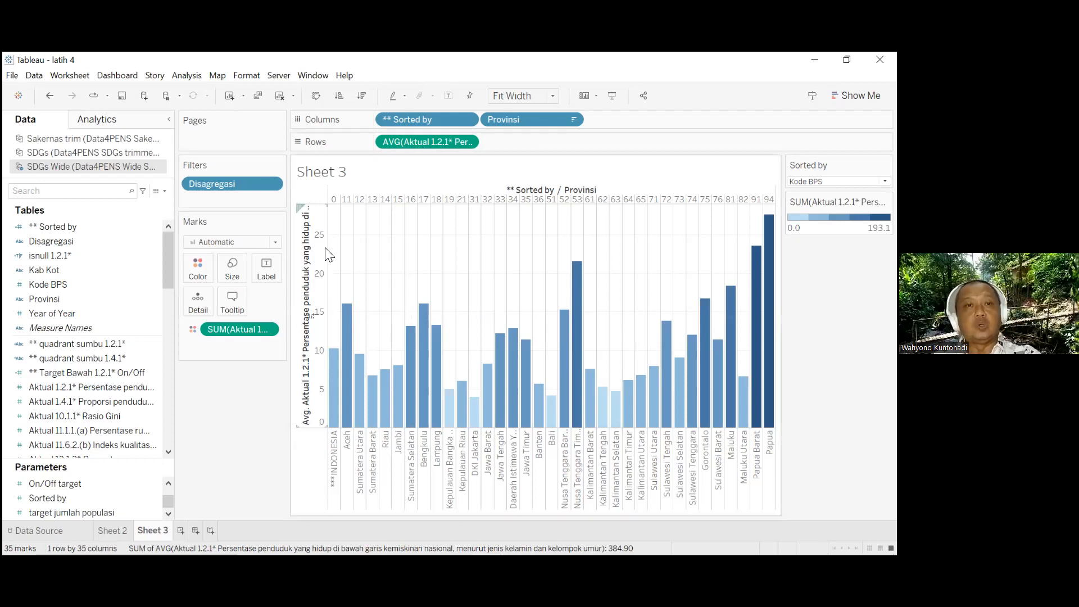
Undo the stepped colour settings and the colouring by the poverty measure
{"action": "left_click", "coordinate": [49, 95]}
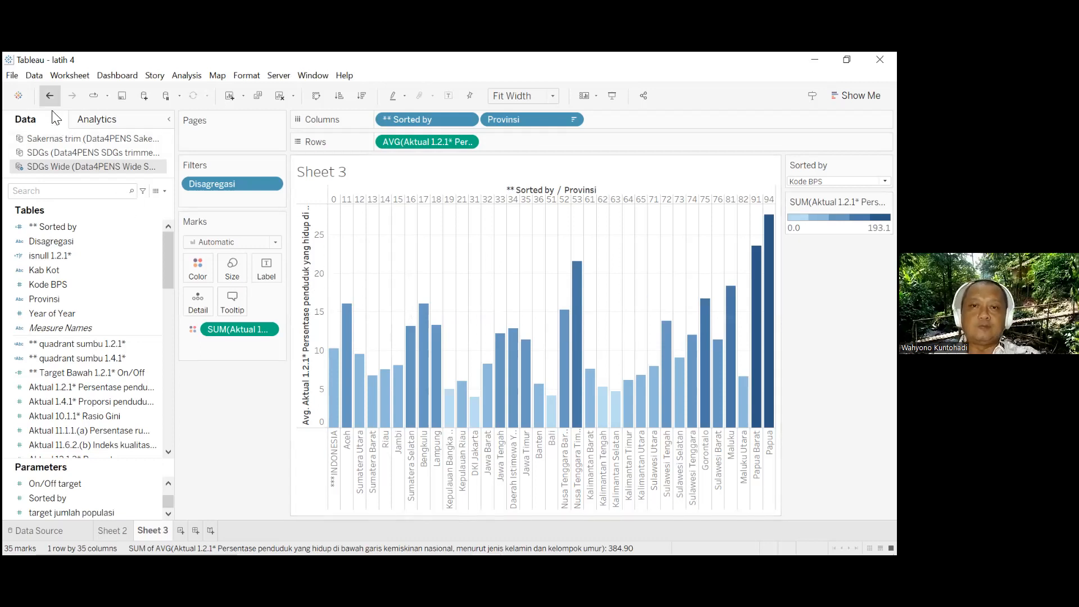
{"action": "left_click", "coordinate": [50, 96]}
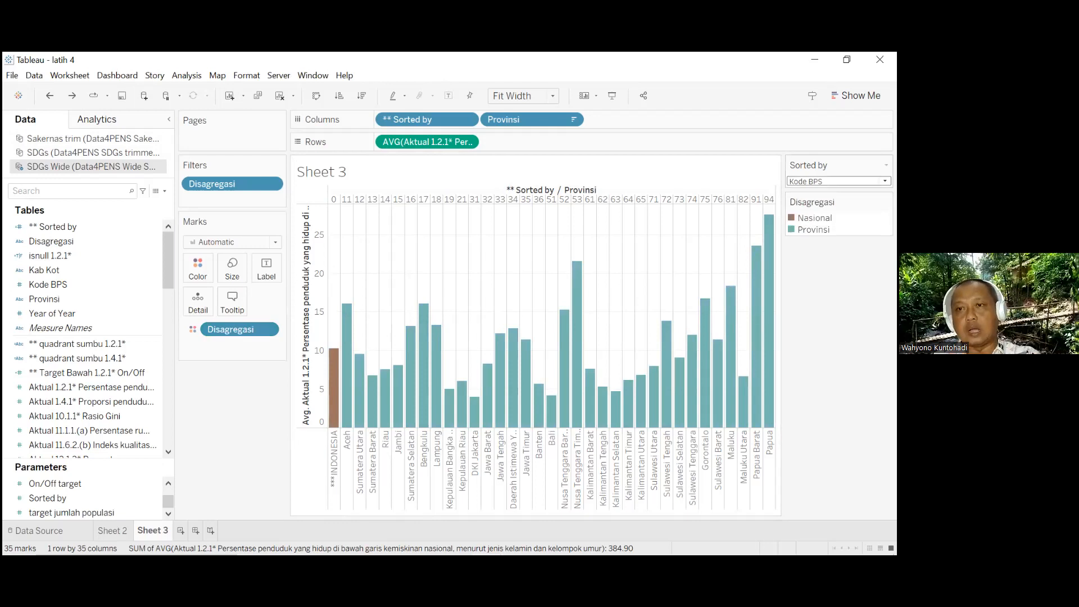
Test the chart's ordering by switching the Sorted by parameter to Statistic and back to Kode BPS
{"action": "left_click", "coordinate": [838, 181]}
{"action": "left_click", "coordinate": [806, 204]}
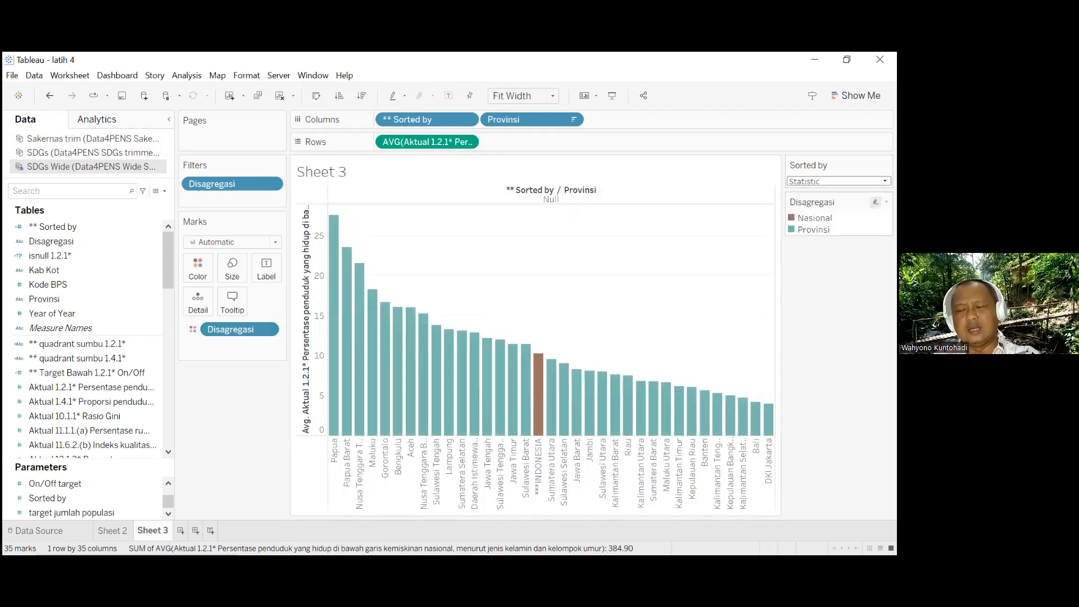
{"action": "left_click", "coordinate": [837, 181]}
{"action": "left_click", "coordinate": [806, 193]}
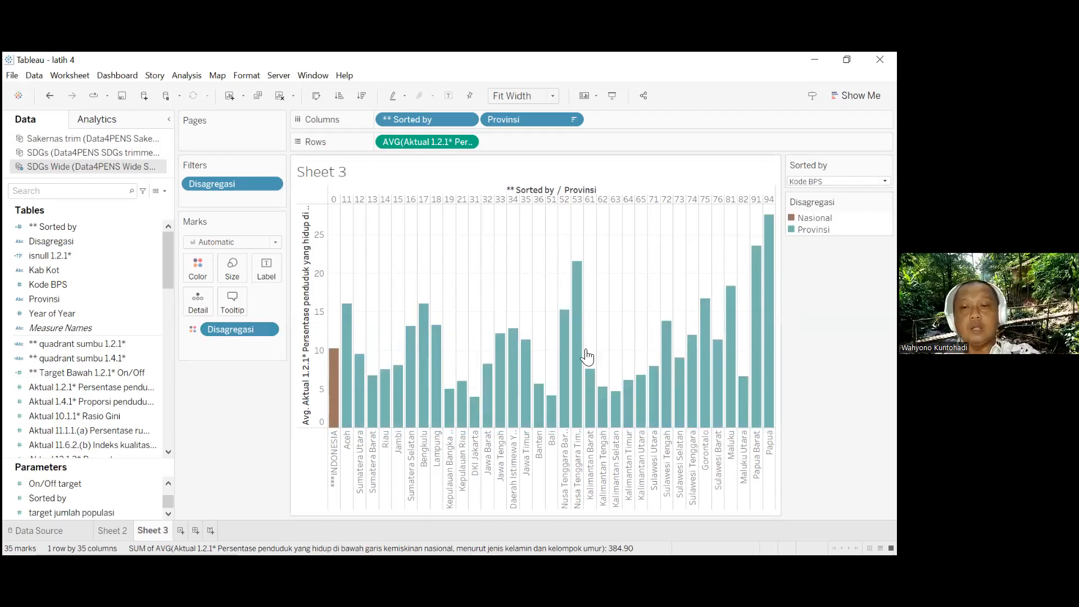
Switch to the week 4 PowerPoint presentation and view slide 11 on the ghost parameter as a sort tool
{"action": "mouse_move", "coordinate": [449, 553]}
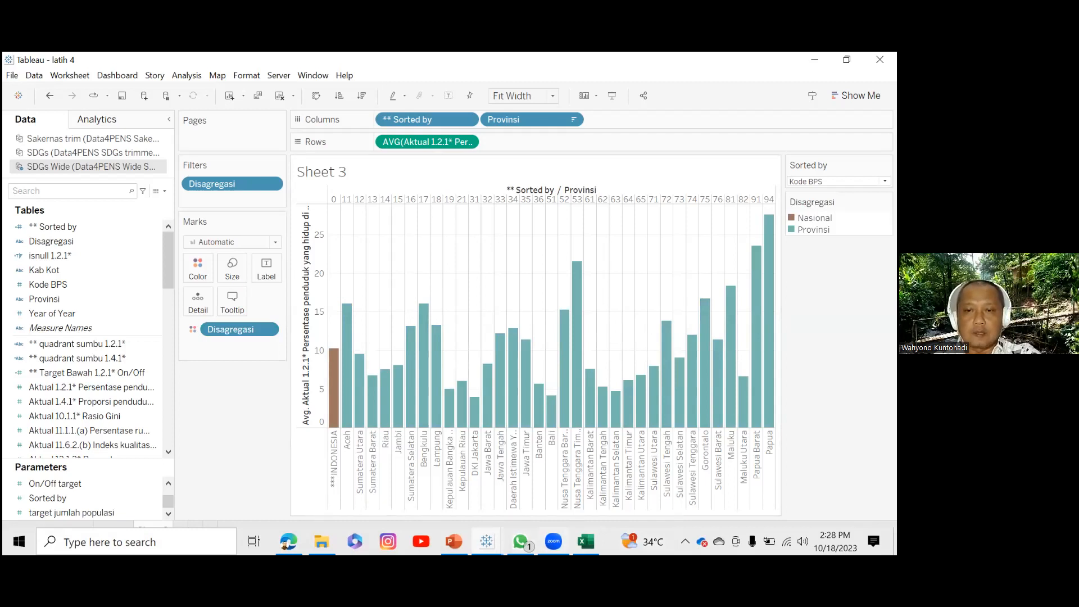
{"action": "left_click", "coordinate": [484, 469]}
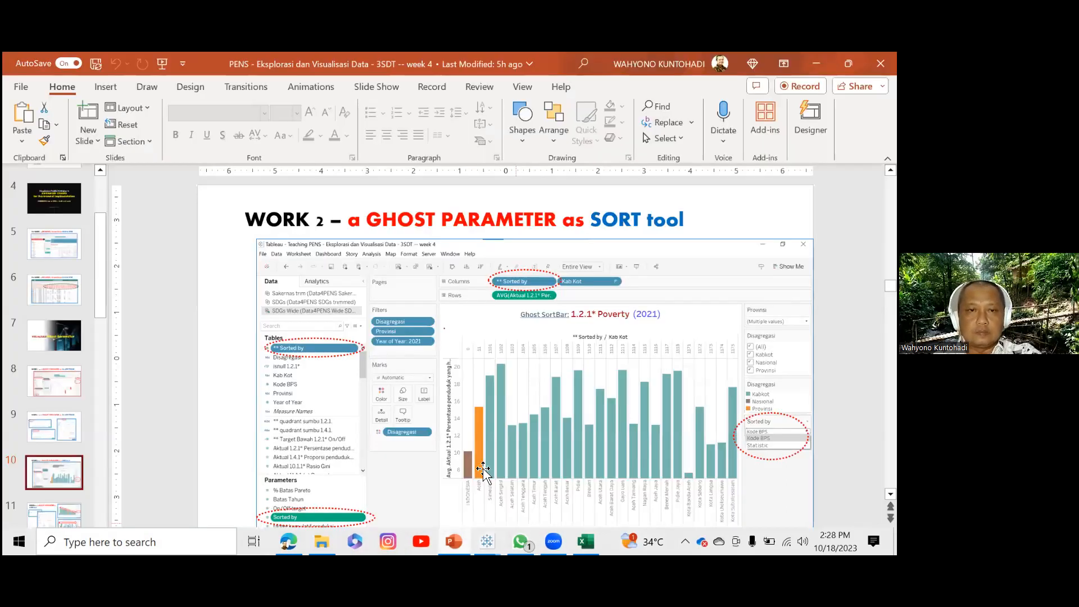
{"action": "left_click", "coordinate": [78, 522]}
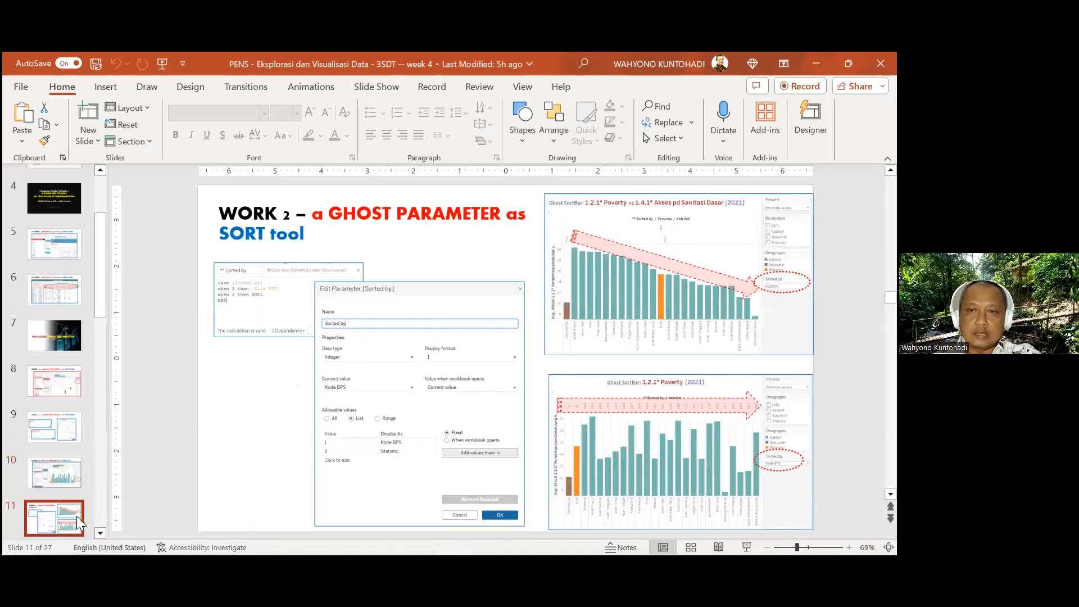
{"action": "scroll", "coordinate": [77, 522], "scroll_direction": "down", "scroll_amount": 2}
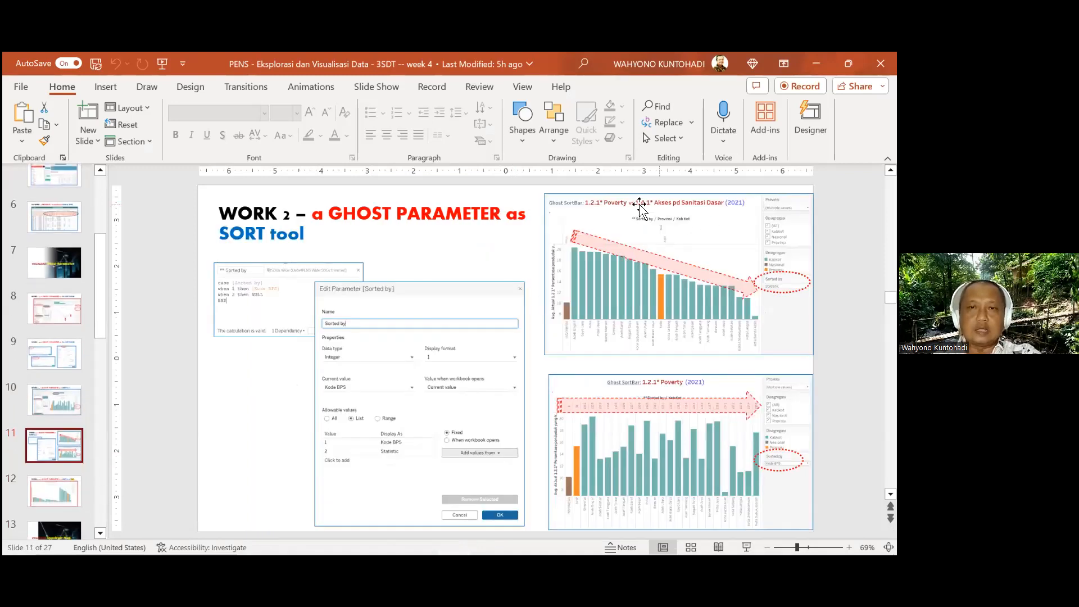
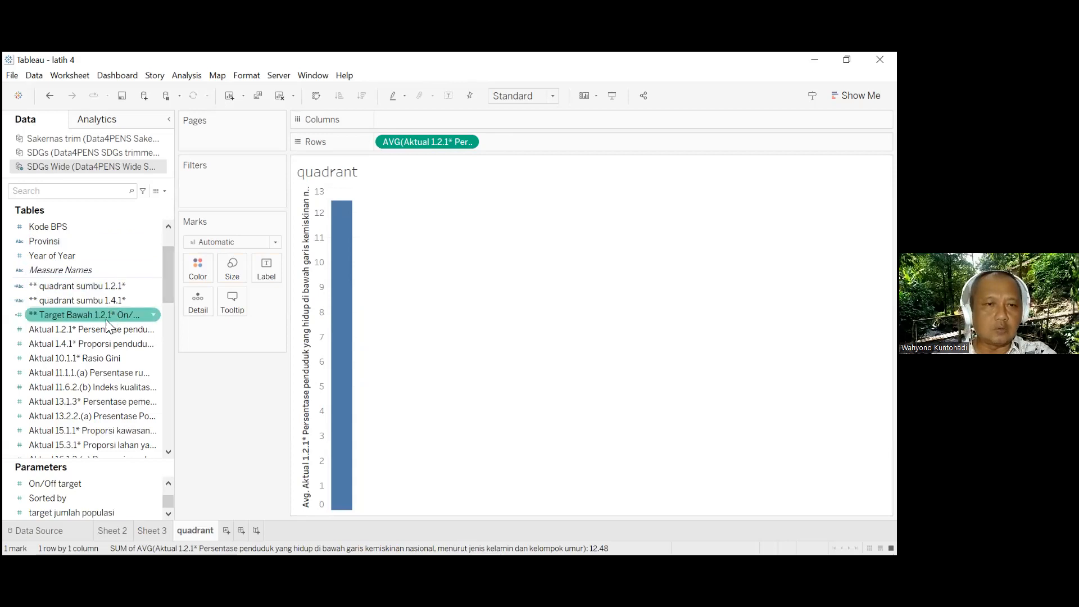
Add Aktual 1.4.1* to the quadrant sheet's columns as an average and enlarge the horizontal axis area to fit its full title
{"action": "left_click_drag", "start_coordinate": [109, 342], "coordinate": [514, 117]}
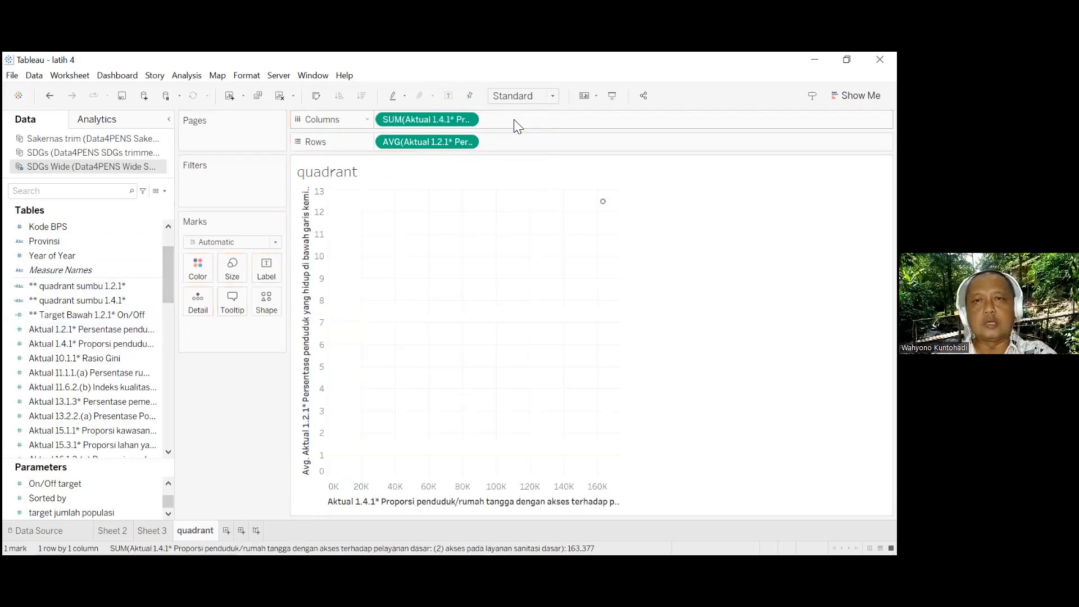
{"action": "left_click", "coordinate": [469, 117]}
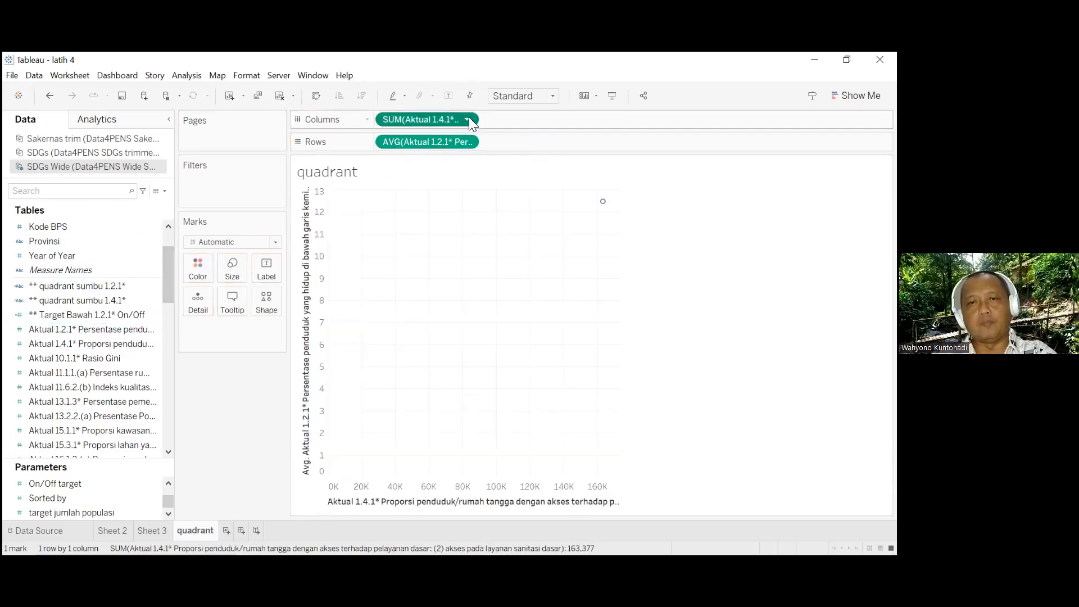
{"action": "mouse_move", "coordinate": [433, 264]}
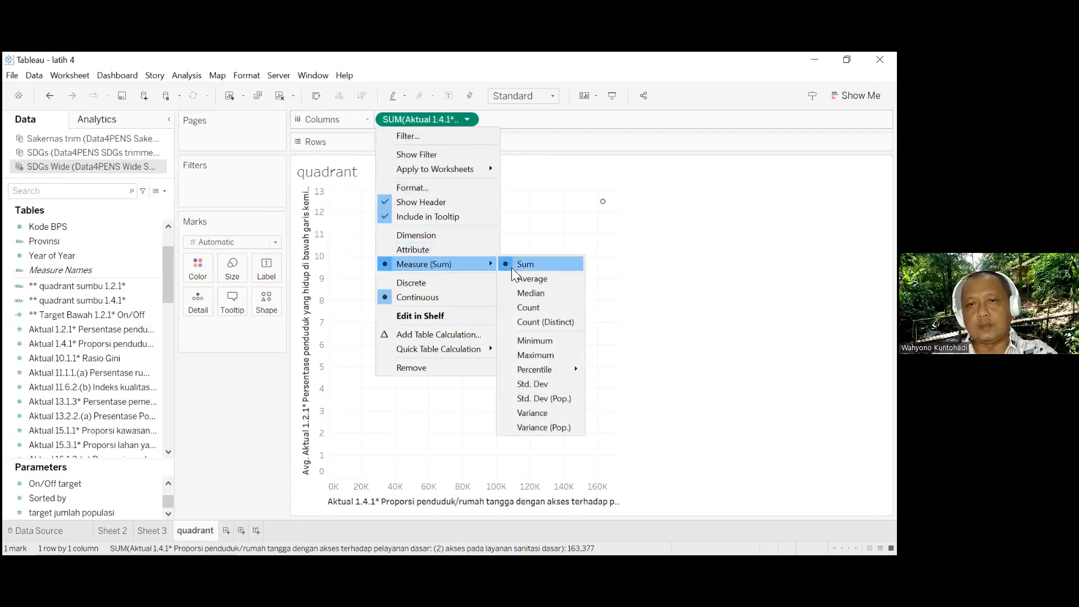
{"action": "left_click", "coordinate": [532, 278]}
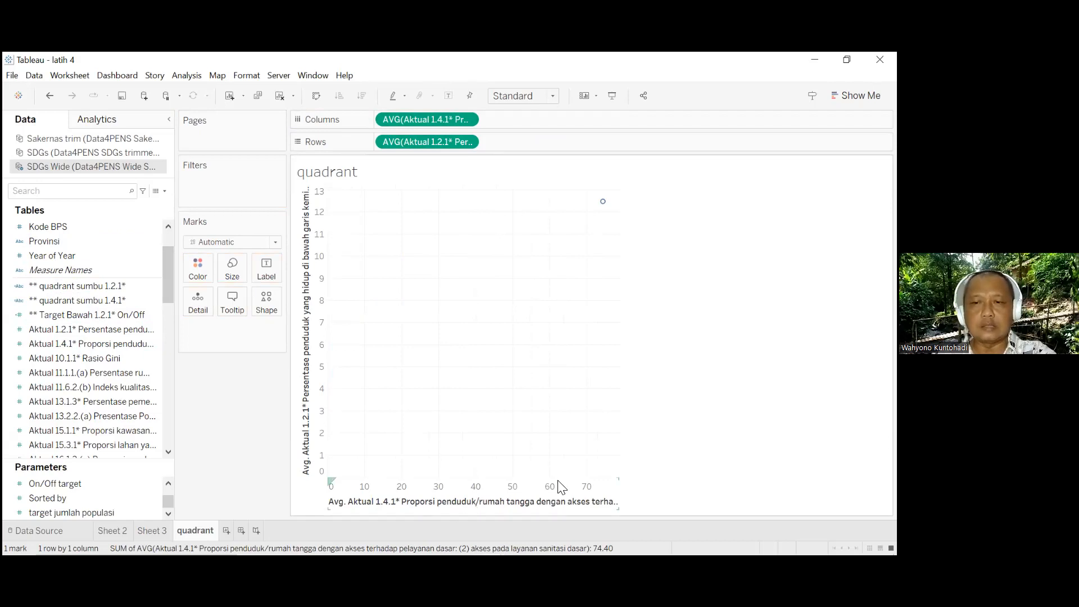
{"action": "left_click_drag", "start_coordinate": [568, 485], "coordinate": [569, 436]}
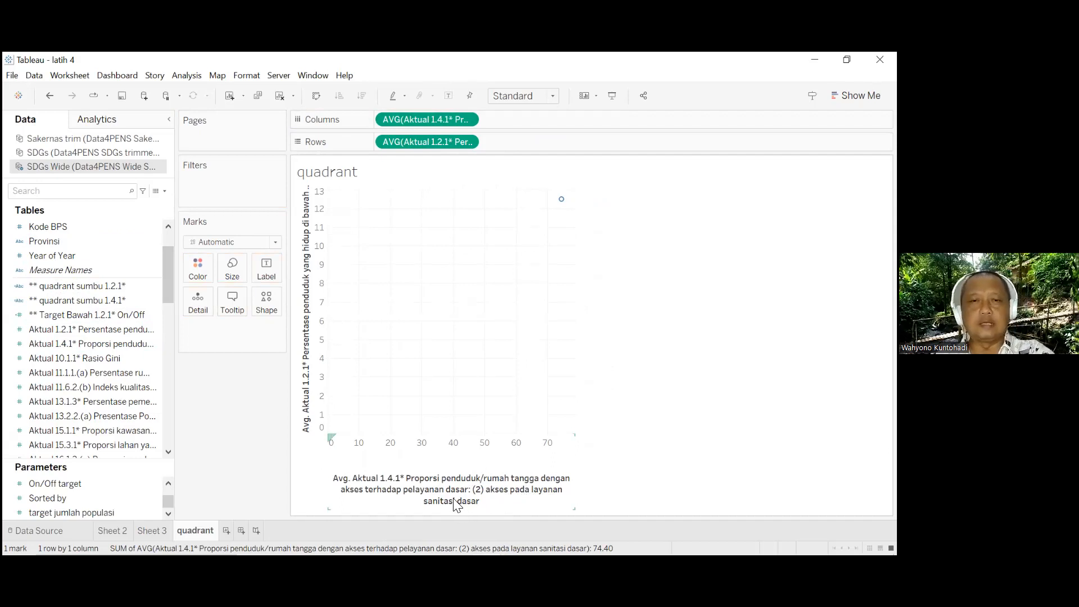
Widen the vertical axis area to fit its full title and show the mark as an enlarged circle
{"action": "left_click_drag", "start_coordinate": [326, 294], "coordinate": [348, 298]}
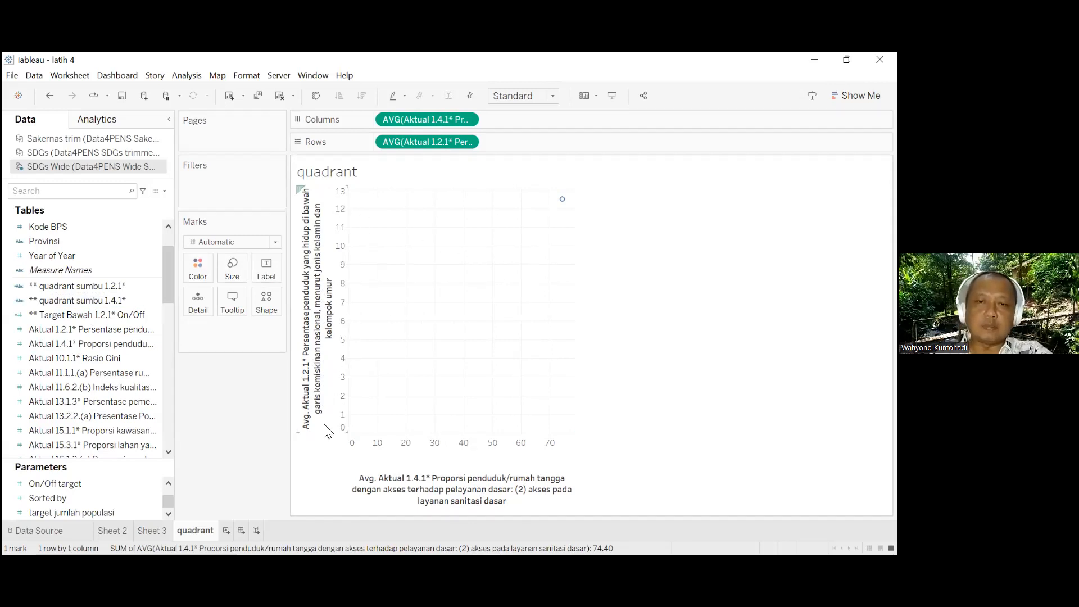
{"action": "mouse_move", "coordinate": [564, 200]}
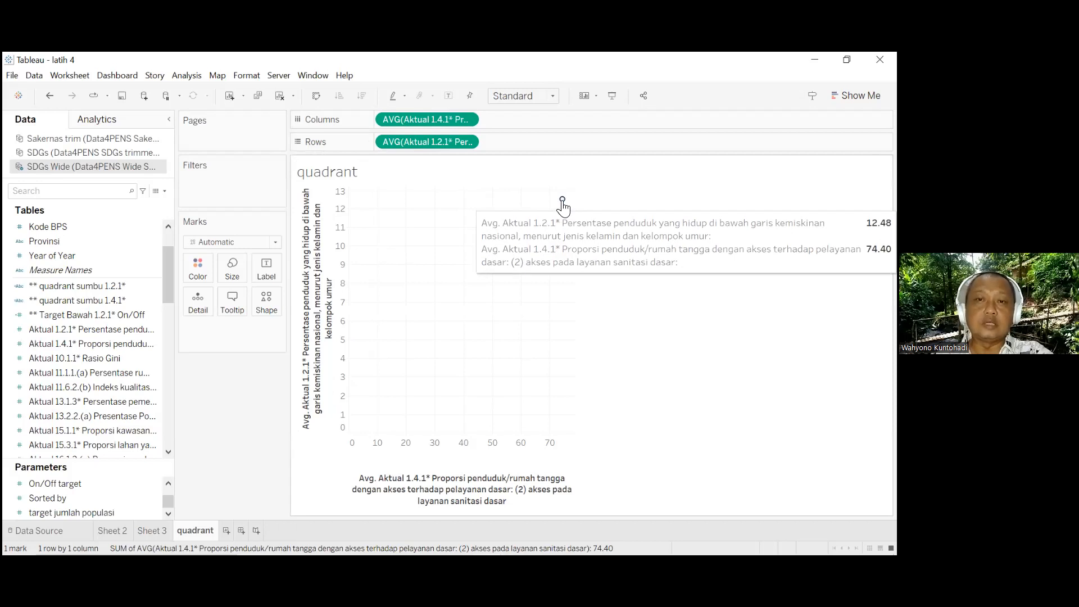
{"action": "left_click", "coordinate": [275, 243]}
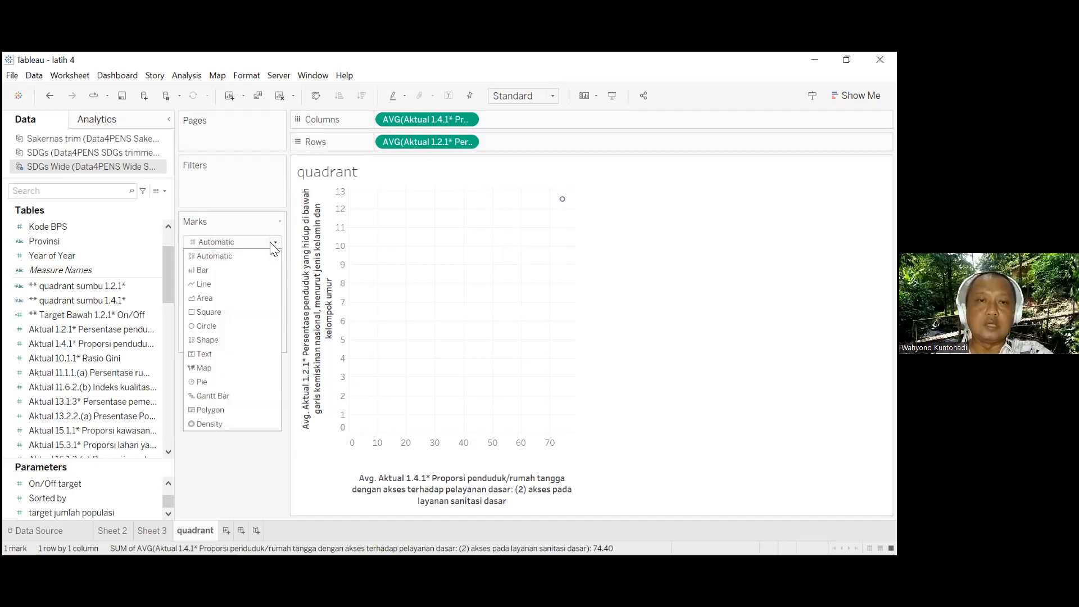
{"action": "left_click", "coordinate": [217, 327]}
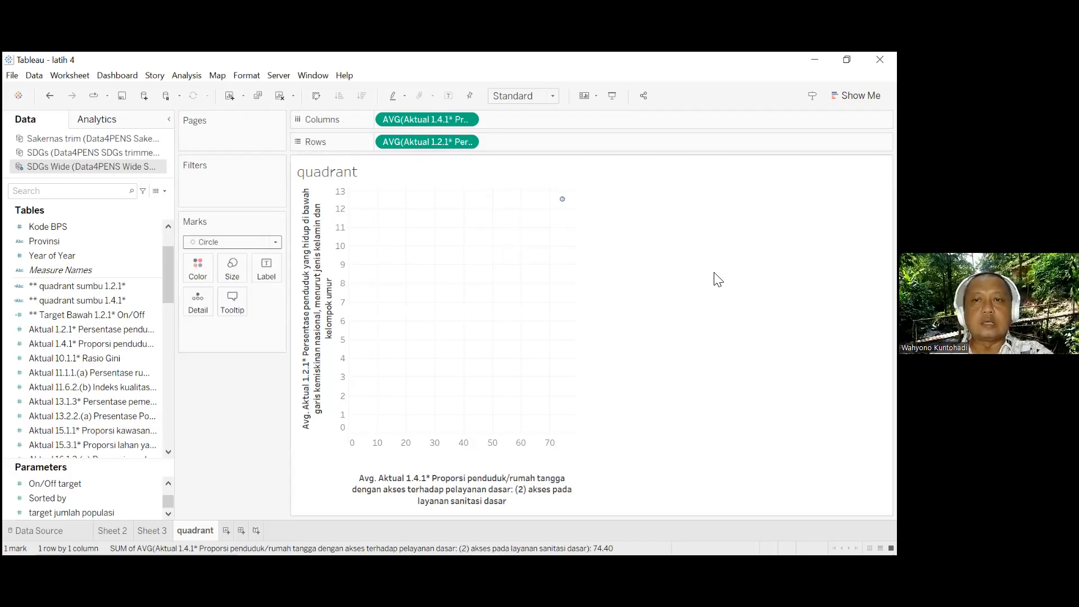
{"action": "left_click", "coordinate": [232, 274]}
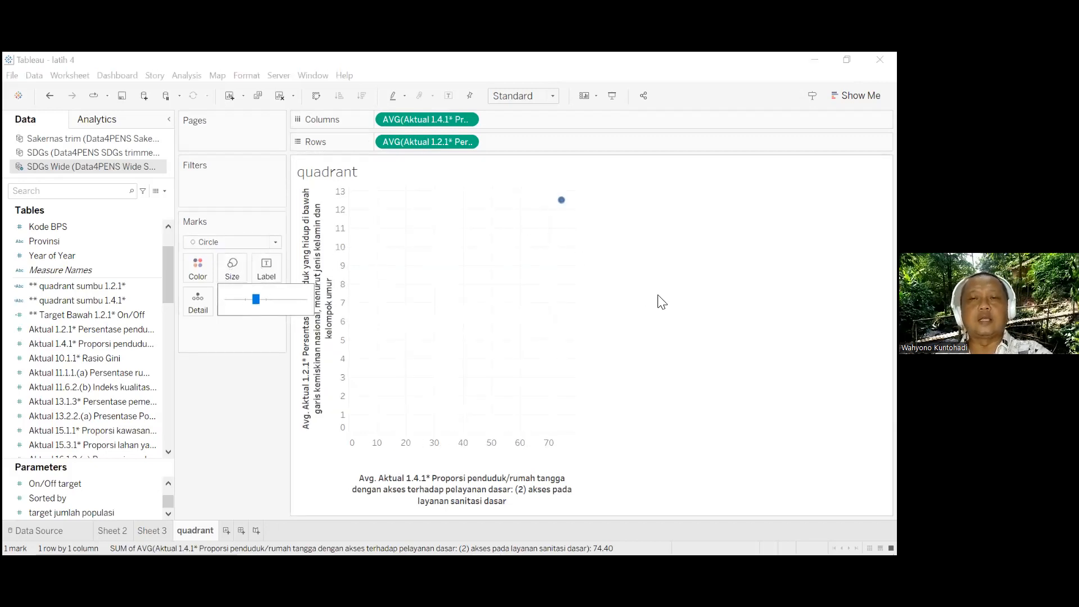
{"action": "left_click", "coordinate": [212, 410]}
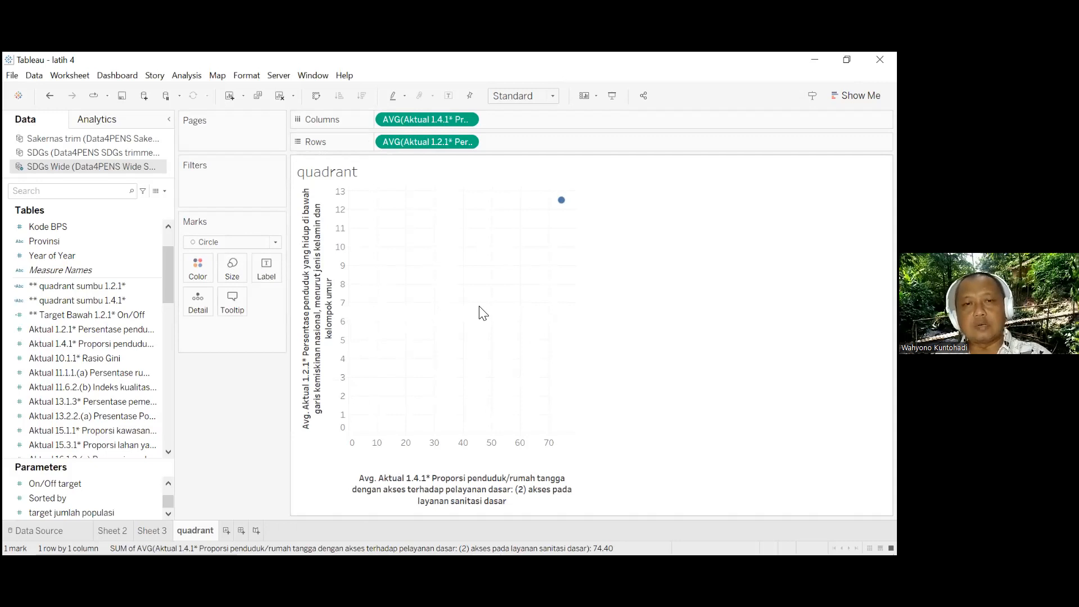
{"action": "mouse_move", "coordinate": [561, 201]}
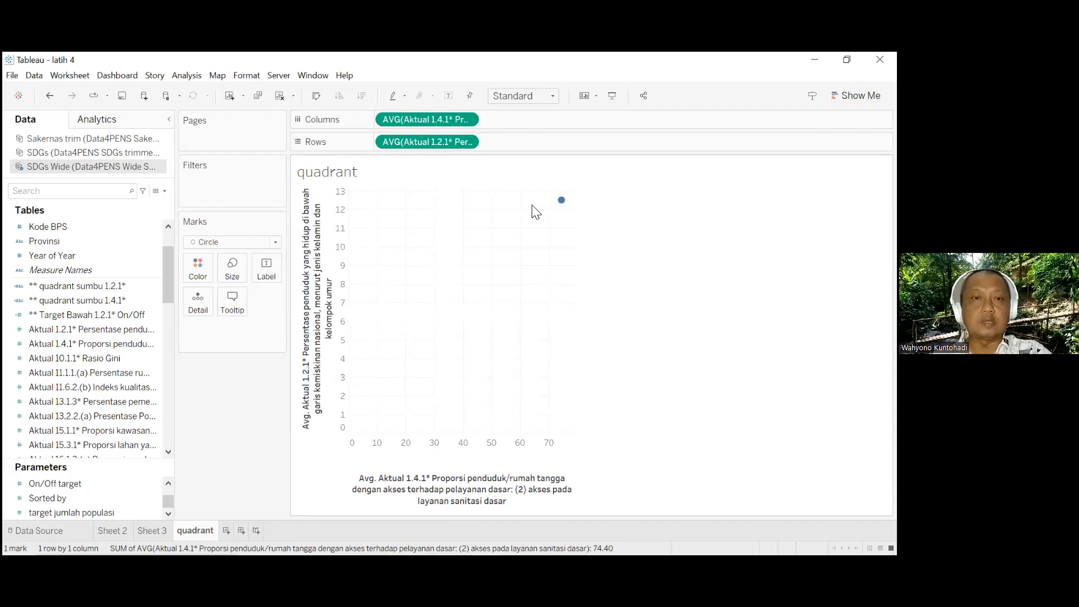
Add Kab Kot as detail to split the scatter plot into one mark per regency or city
{"action": "left_click_drag", "start_coordinate": [167, 259], "coordinate": [167, 243]}
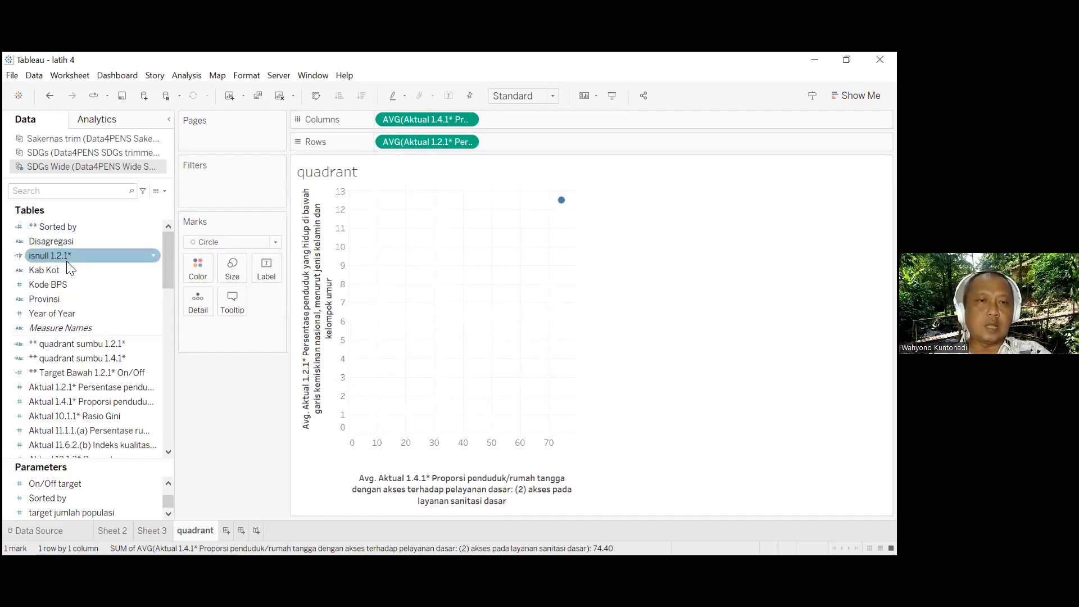
{"action": "left_click_drag", "start_coordinate": [59, 269], "coordinate": [202, 306]}
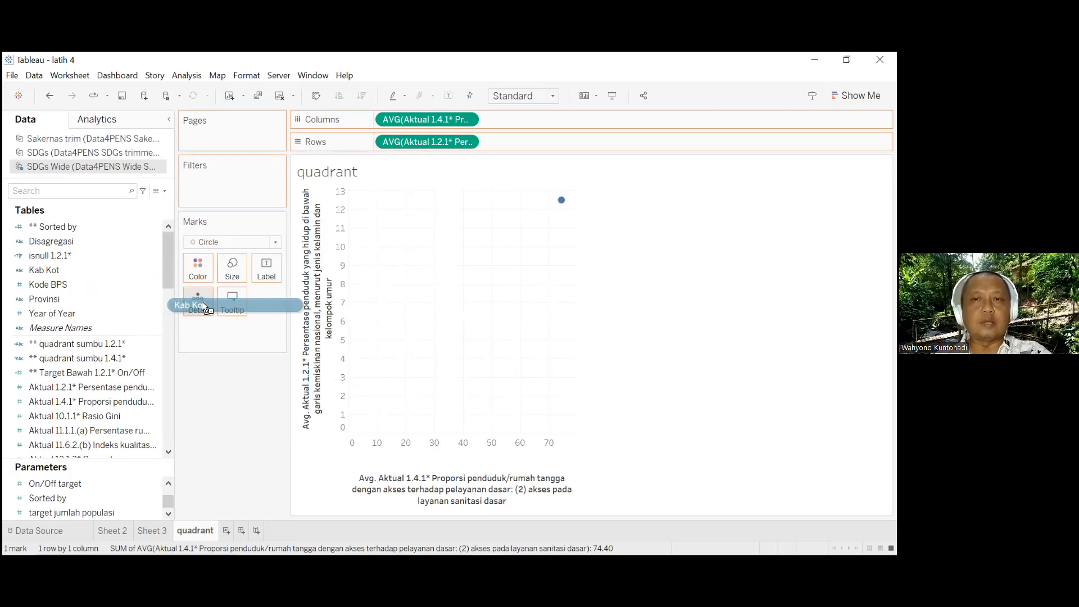
{"action": "left_click_drag", "start_coordinate": [202, 305], "coordinate": [201, 301]}
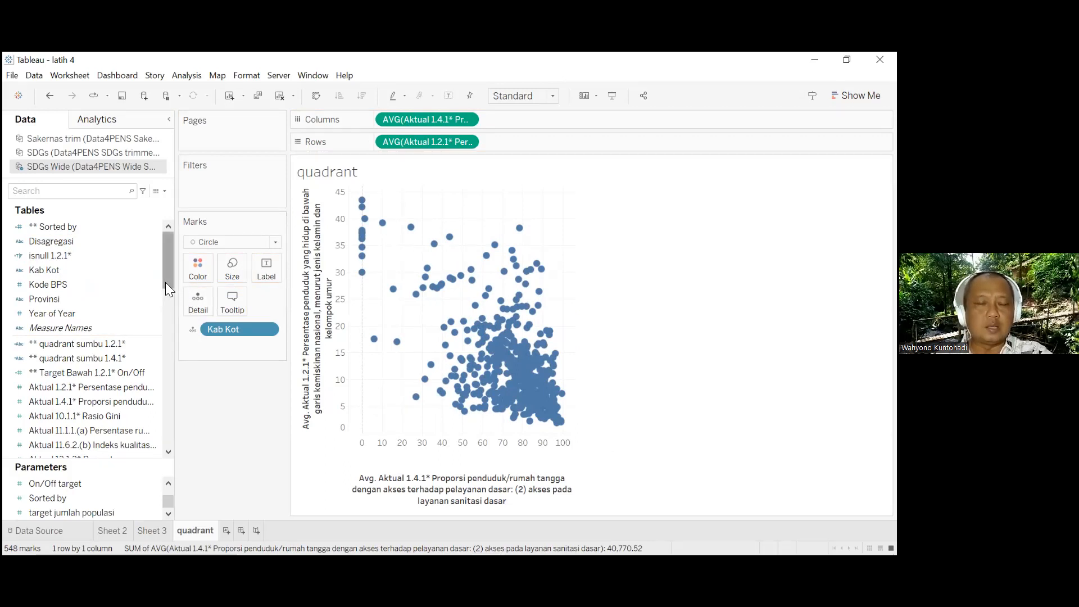
Filter the quadrant sheet on Disagregasi, keeping only Kabkot
{"action": "left_click_drag", "start_coordinate": [60, 241], "coordinate": [228, 188]}
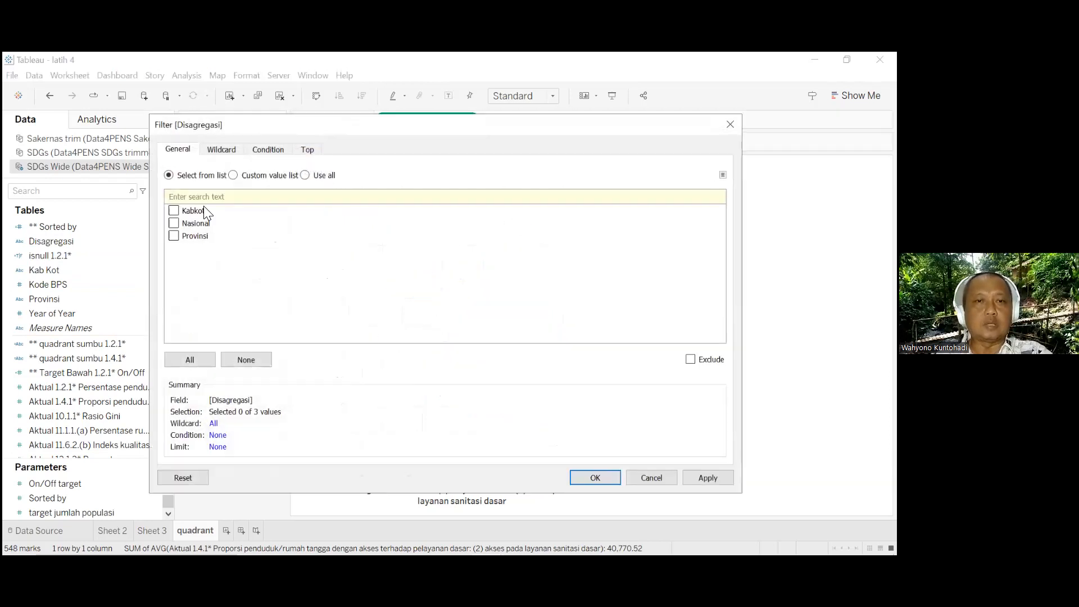
{"action": "left_click", "coordinate": [174, 212]}
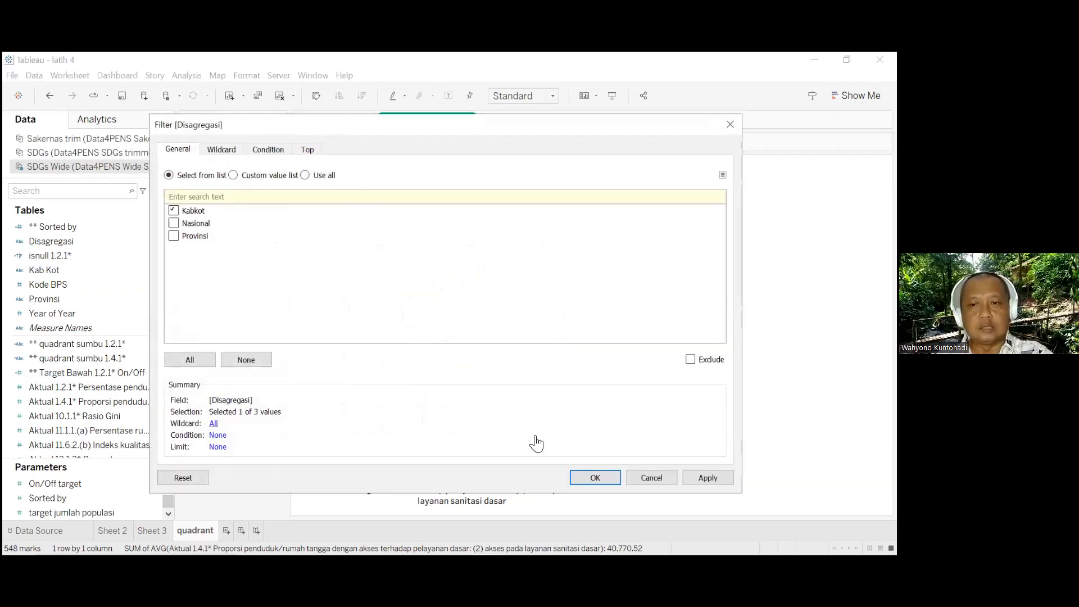
{"action": "left_click", "coordinate": [596, 478]}
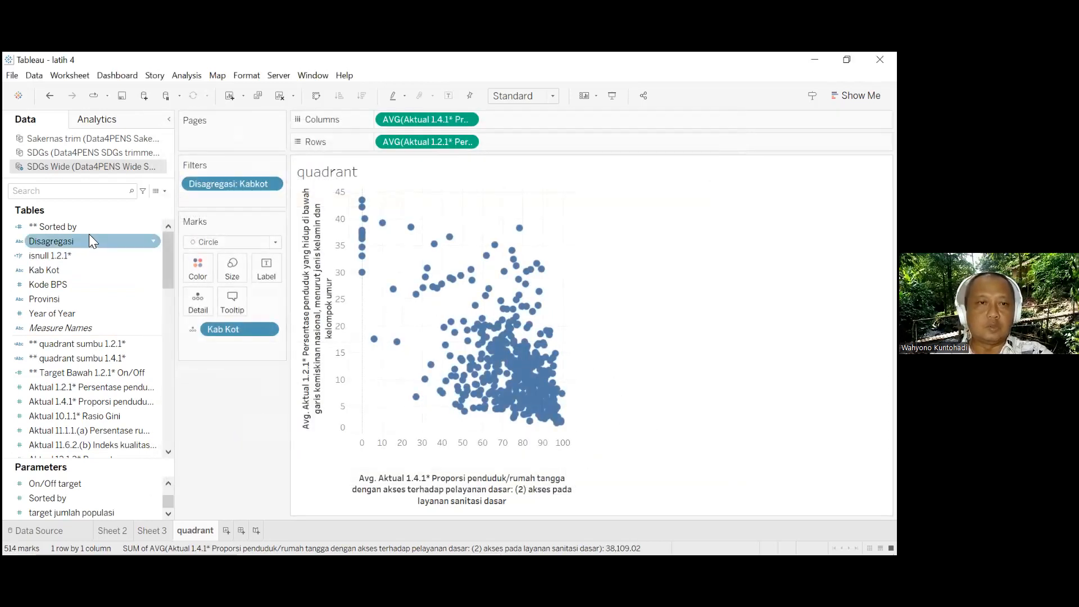
Add a Provinsi filter with all values selected and show its filter control beside the chart
{"action": "left_click_drag", "start_coordinate": [80, 298], "coordinate": [248, 197]}
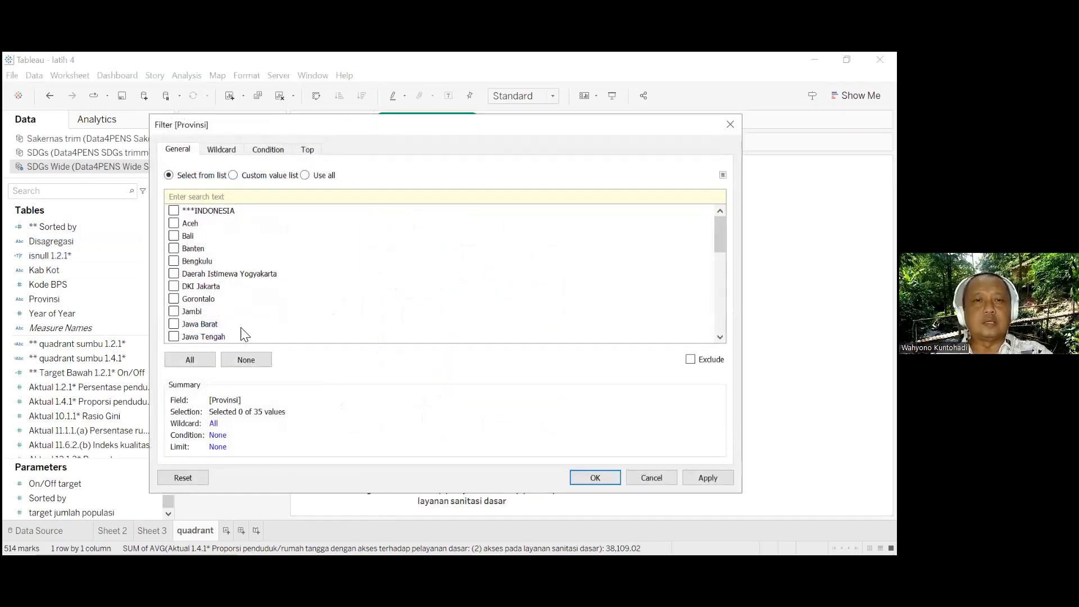
{"action": "left_click", "coordinate": [207, 362]}
{"action": "left_click", "coordinate": [605, 478]}
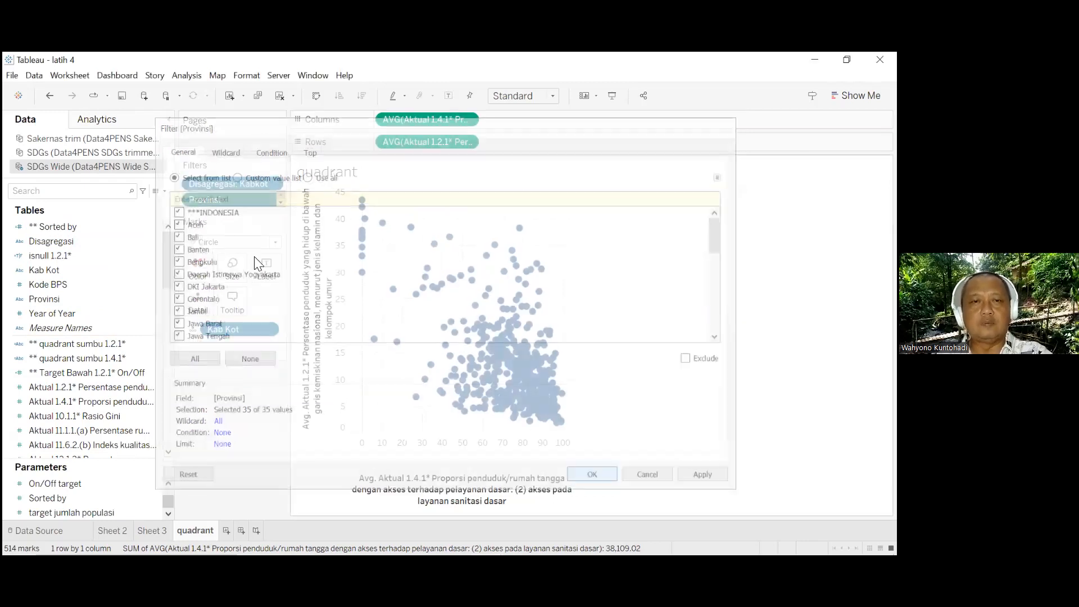
{"action": "right_click", "coordinate": [226, 199]}
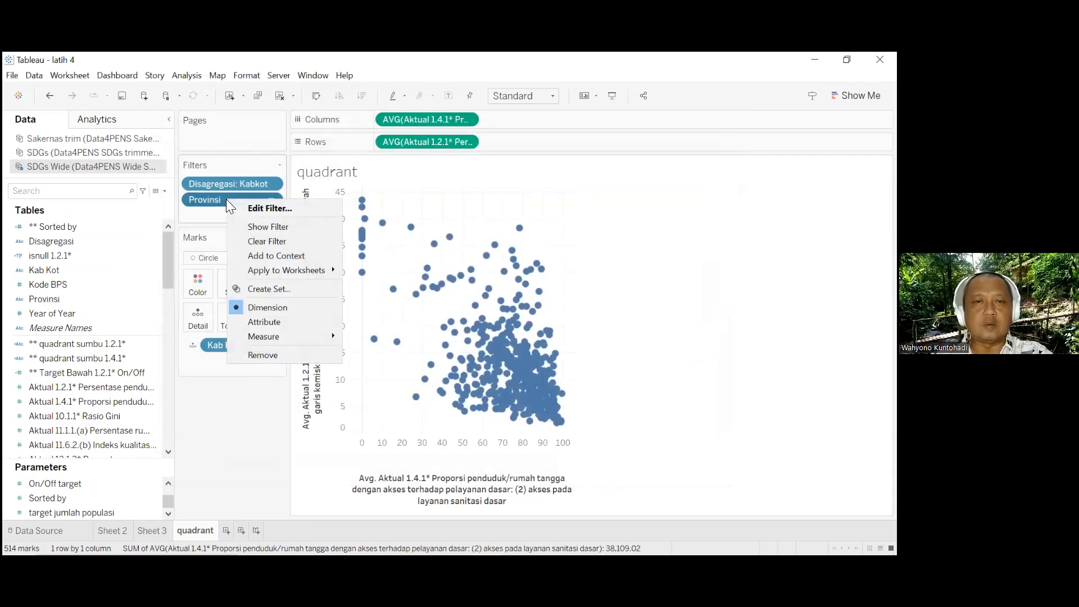
{"action": "left_click", "coordinate": [245, 228]}
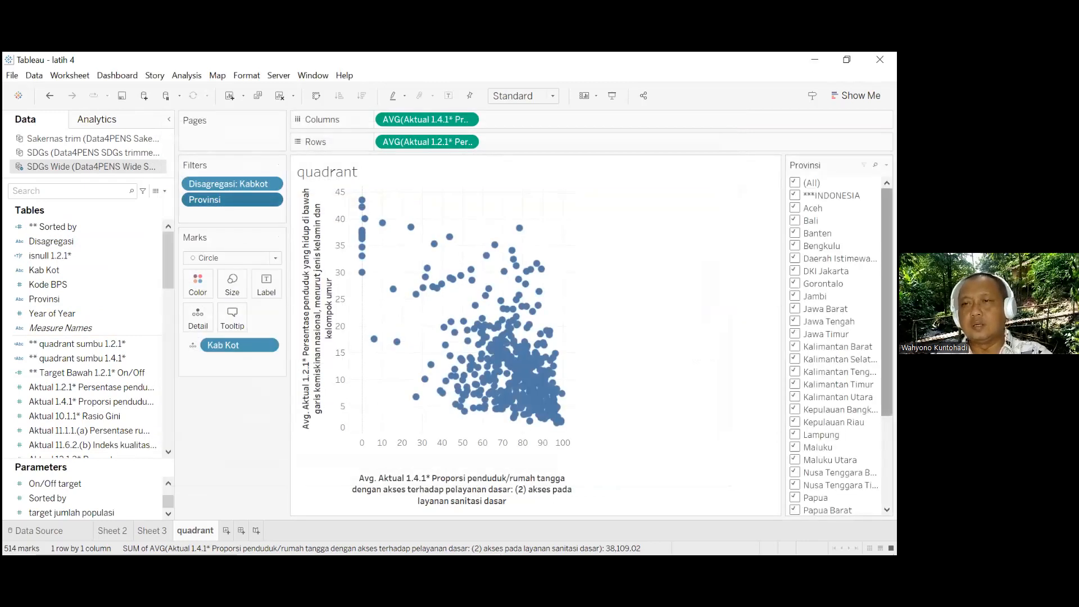
Clear every province in the Provinsi filter and restrict its list to only relevant values
{"action": "left_click", "coordinate": [795, 183]}
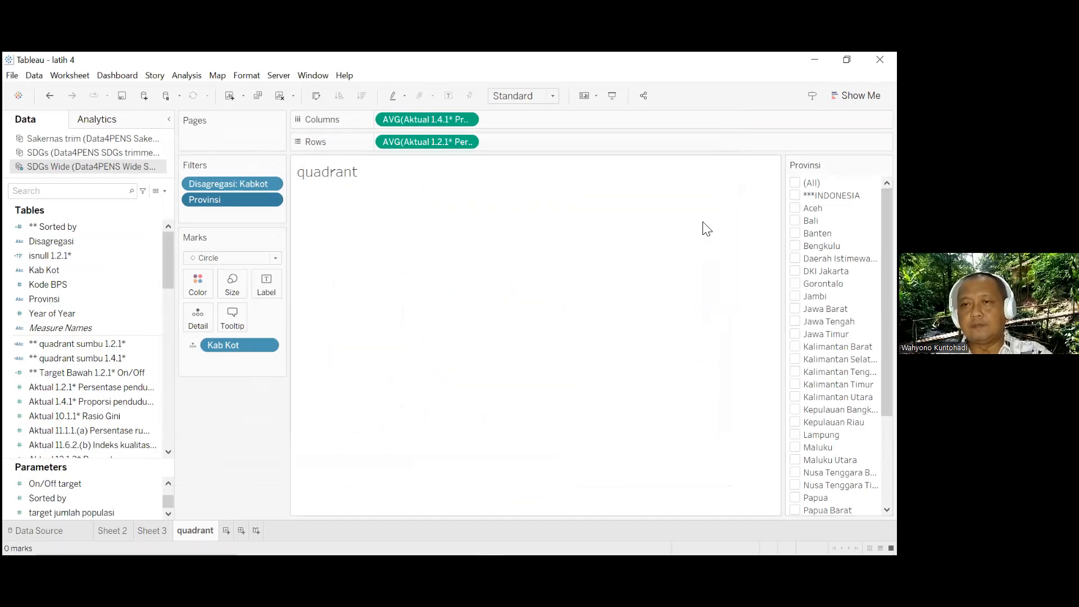
{"action": "left_click", "coordinate": [795, 195]}
{"action": "left_click", "coordinate": [794, 195]}
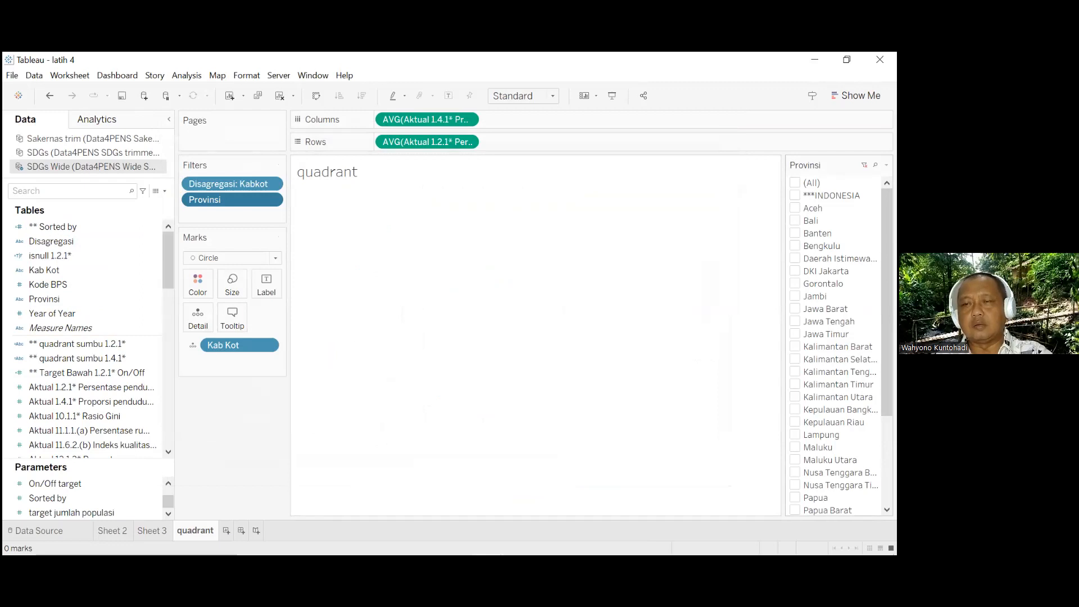
{"action": "left_click", "coordinate": [886, 164]}
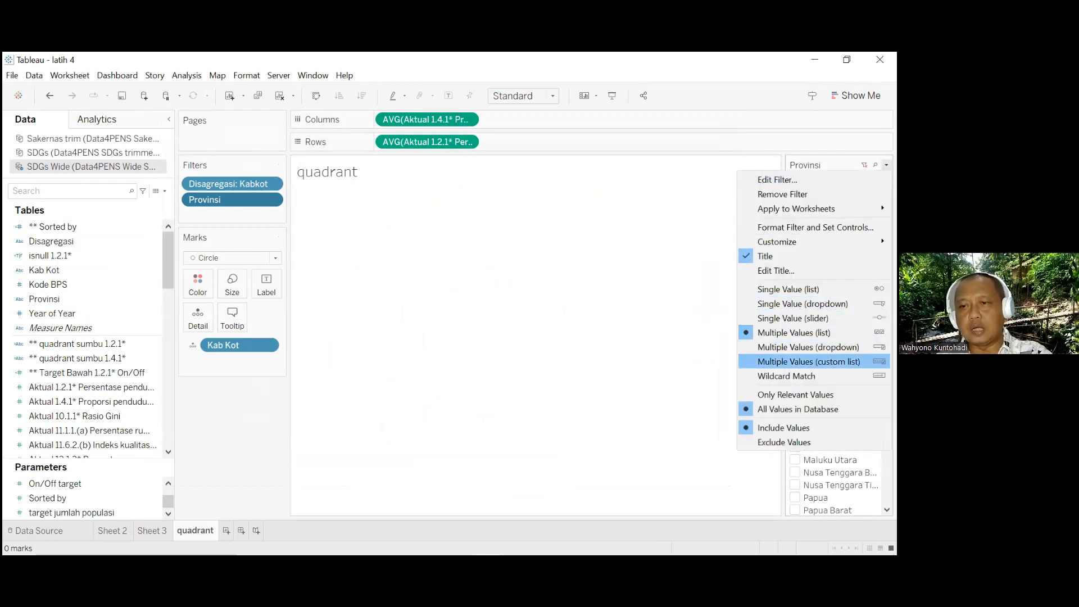
{"action": "left_click", "coordinate": [796, 394]}
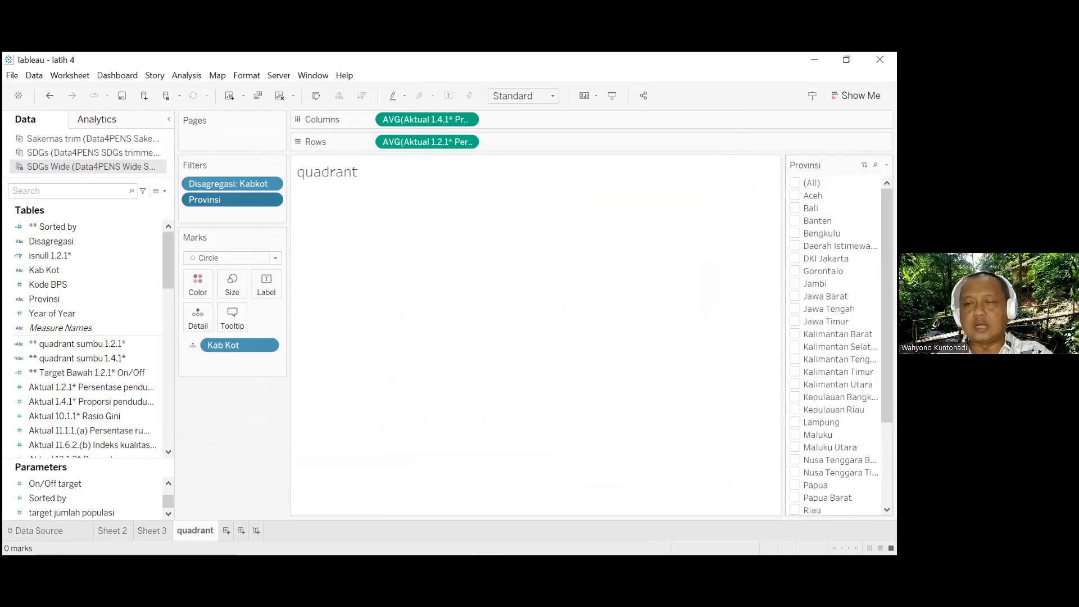
Select Aceh, Bali and Banten in the Provinsi filter
{"action": "left_click", "coordinate": [795, 195]}
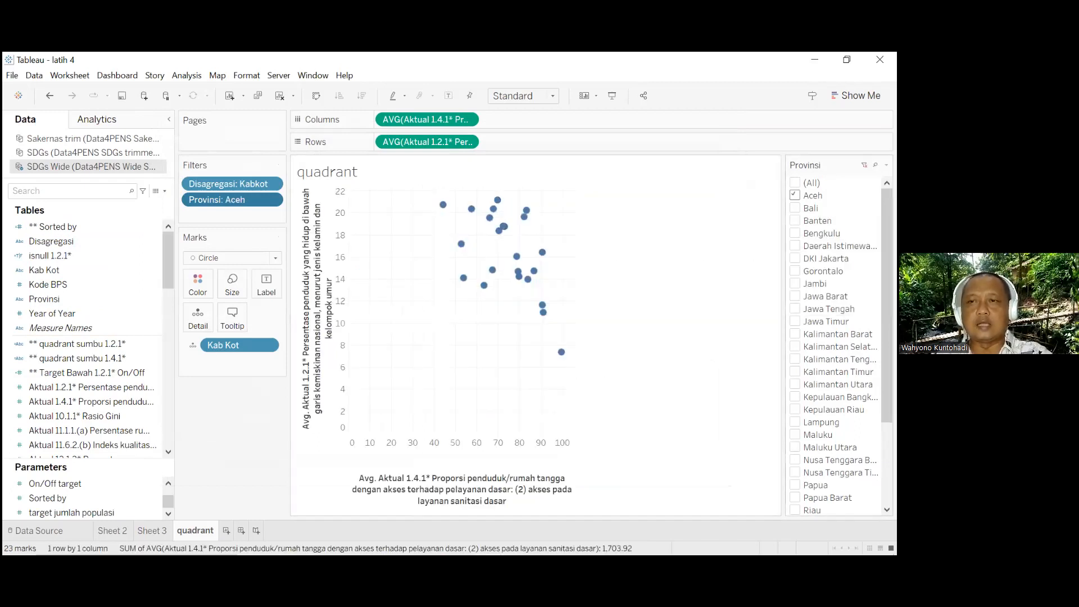
{"action": "left_click", "coordinate": [795, 208]}
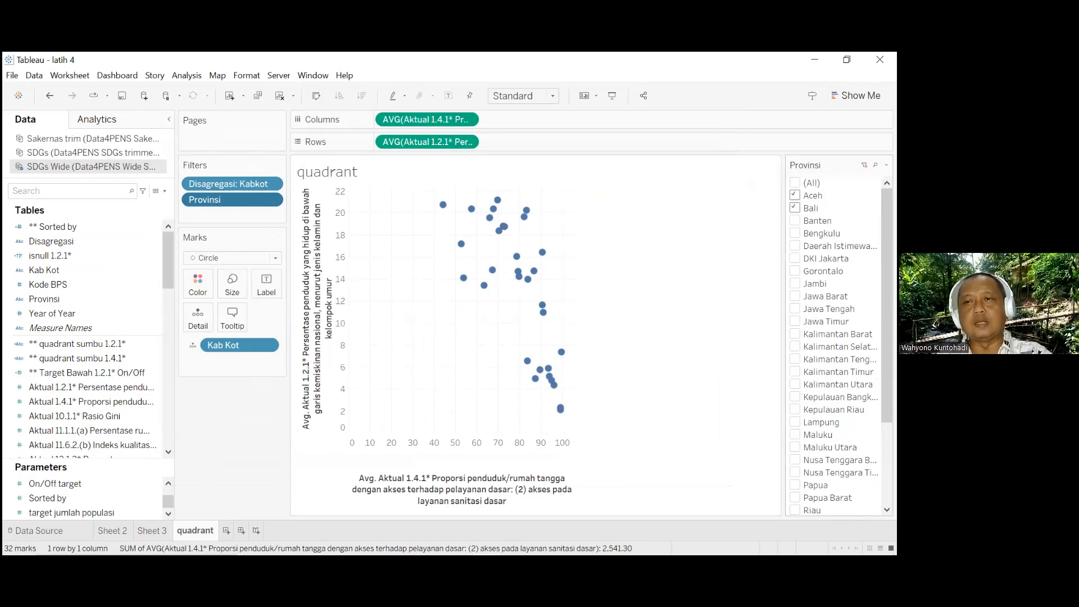
{"action": "left_click", "coordinate": [795, 220]}
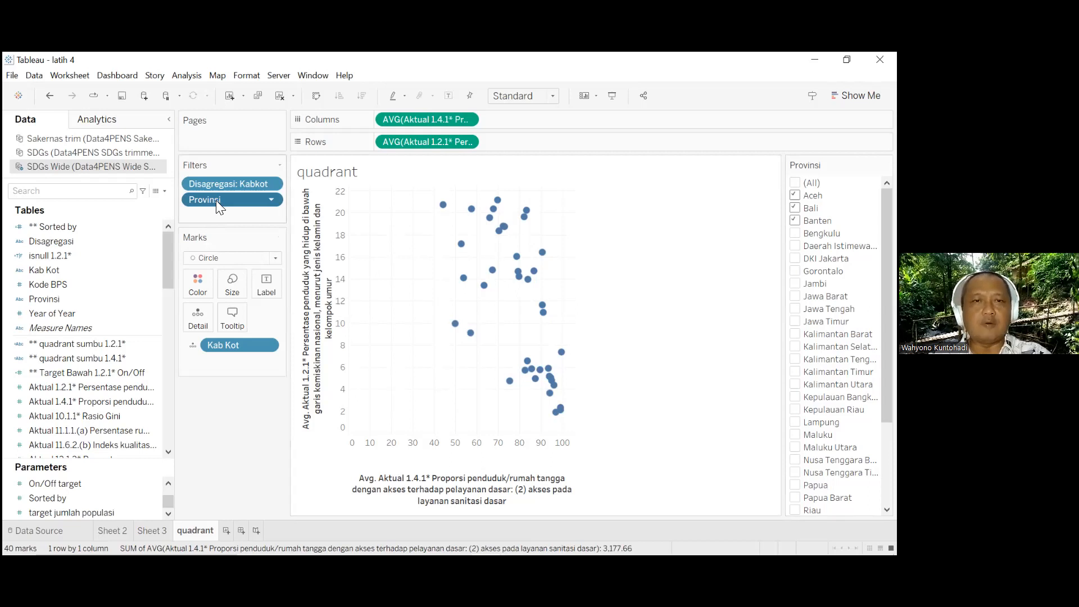
Colour the marks by Provinsi and try highlighting Banten and Aceh through the colour legend
{"action": "left_click_drag", "start_coordinate": [216, 200], "coordinate": [199, 280]}
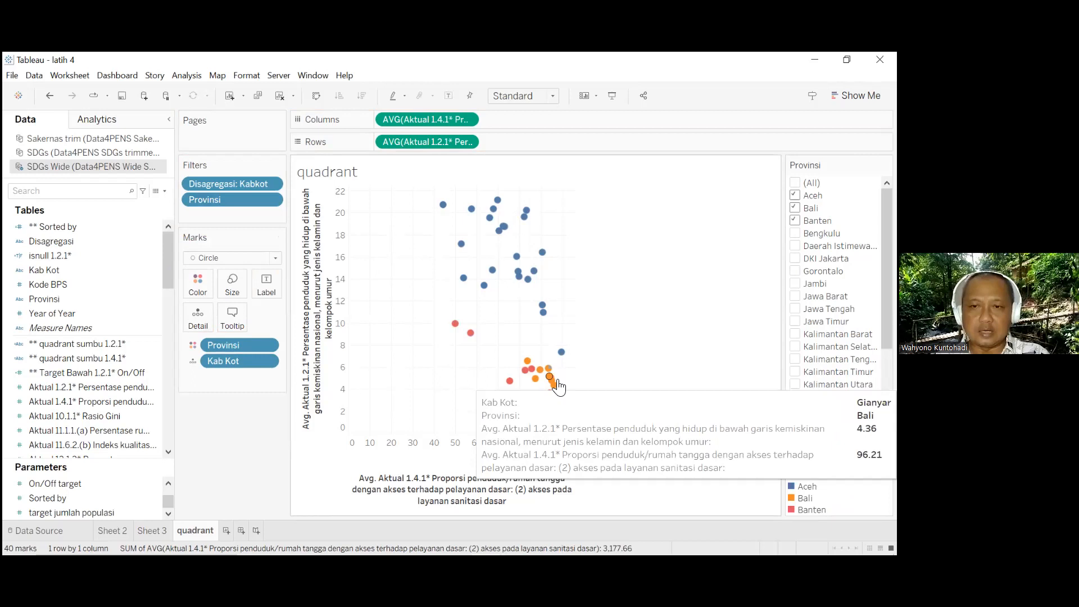
{"action": "left_click", "coordinate": [812, 510]}
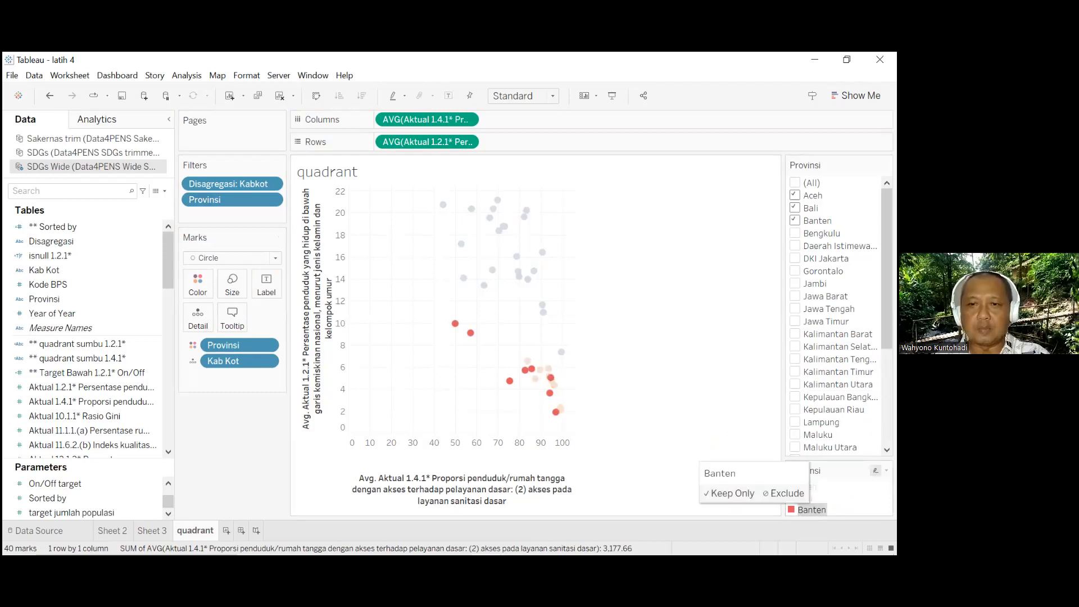
{"action": "left_click", "coordinate": [808, 486]}
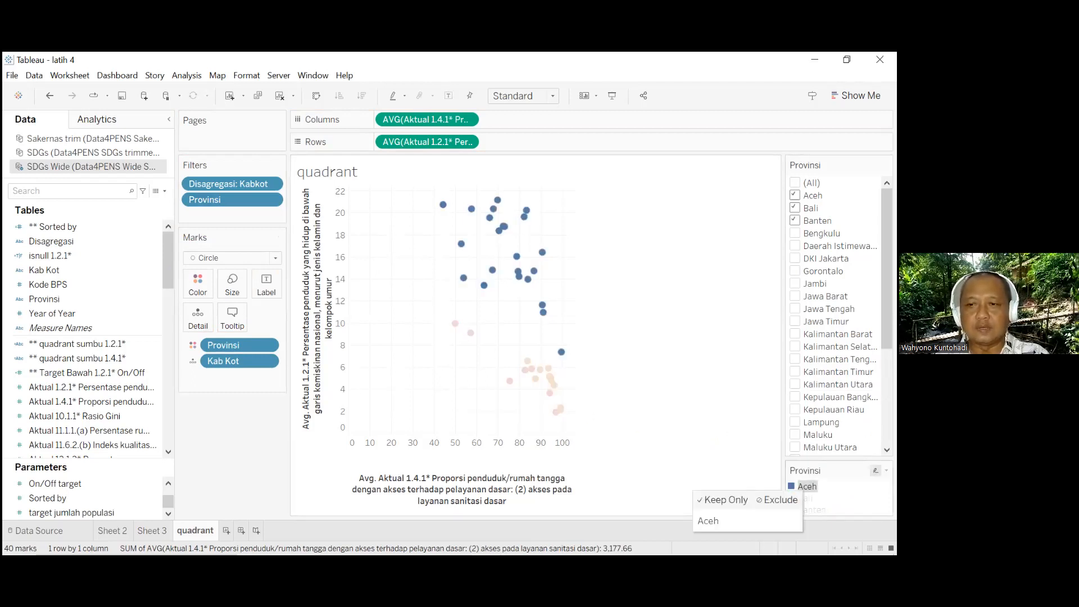
{"action": "left_click", "coordinate": [807, 487]}
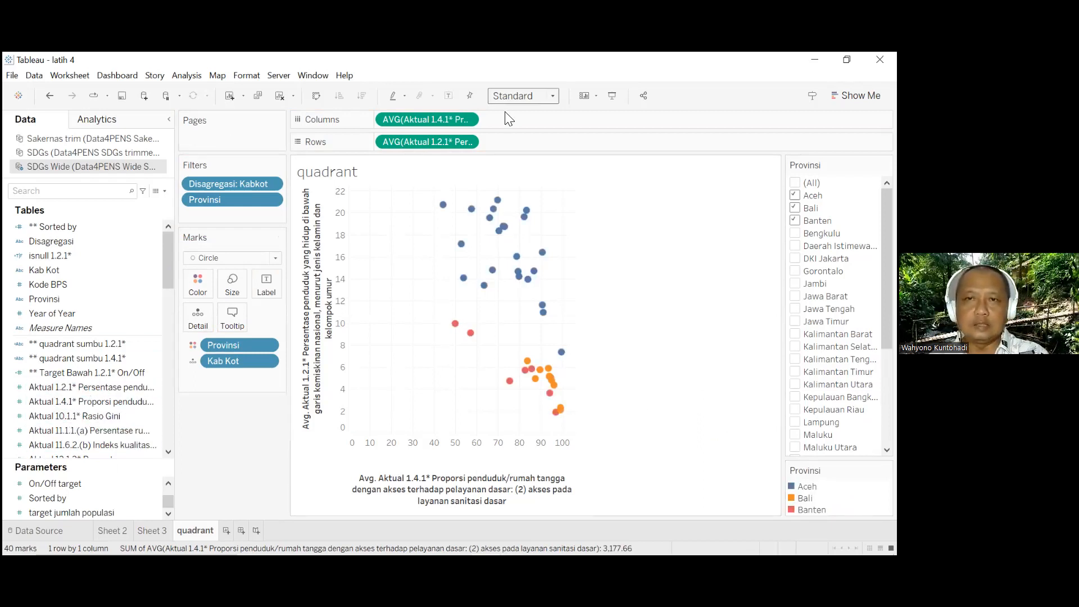
Fit the chart to the entire view and remove the Provinsi colouring from the marks
{"action": "left_click", "coordinate": [540, 96]}
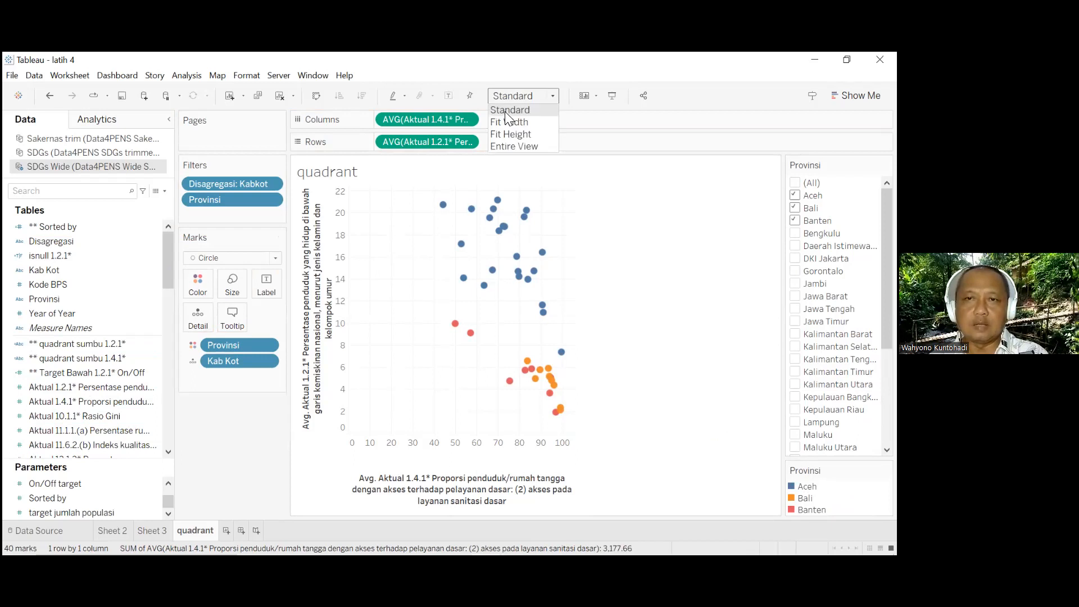
{"action": "left_click", "coordinate": [537, 146]}
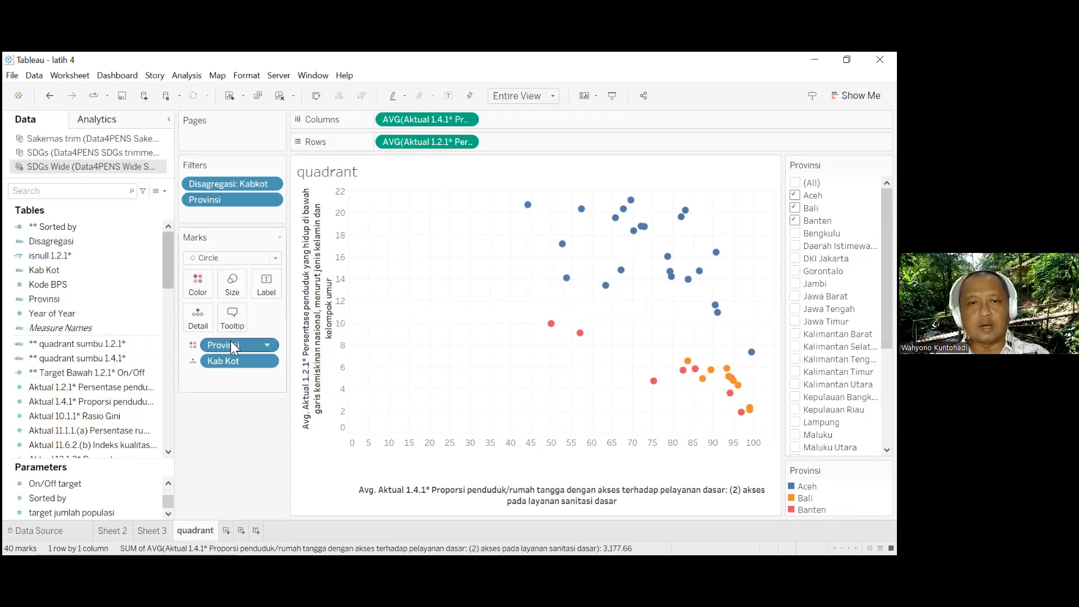
{"action": "left_click_drag", "start_coordinate": [231, 345], "coordinate": [61, 246]}
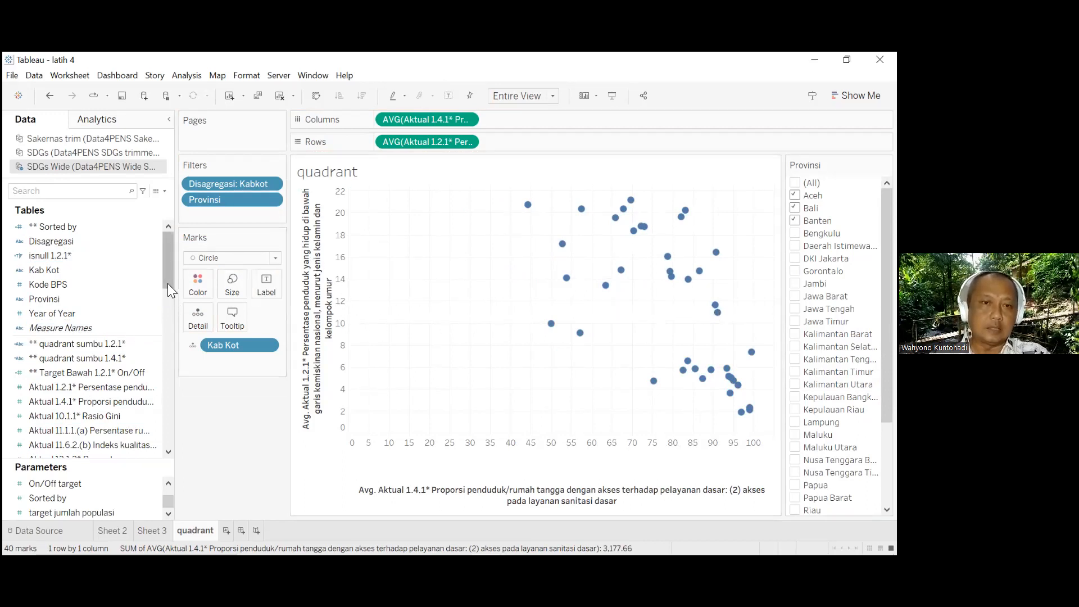
Locate the Target Bawah 1.2.1* measure and view the analytics options for reference lines
{"action": "left_click_drag", "start_coordinate": [167, 283], "coordinate": [163, 375]}
{"action": "left_click", "coordinate": [82, 372]}
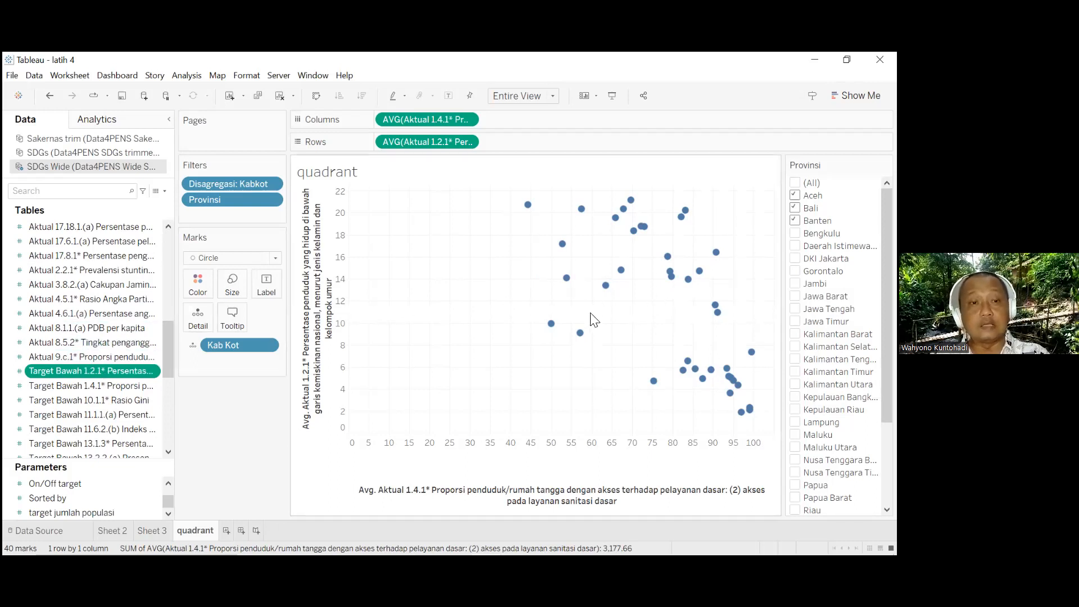
{"action": "mouse_move", "coordinate": [111, 371]}
{"action": "left_mouse_down"}
{"action": "mouse_move", "coordinate": [605, 286]}
{"action": "mouse_move", "coordinate": [115, 385]}
{"action": "mouse_move", "coordinate": [130, 371]}
{"action": "left_mouse_up"}
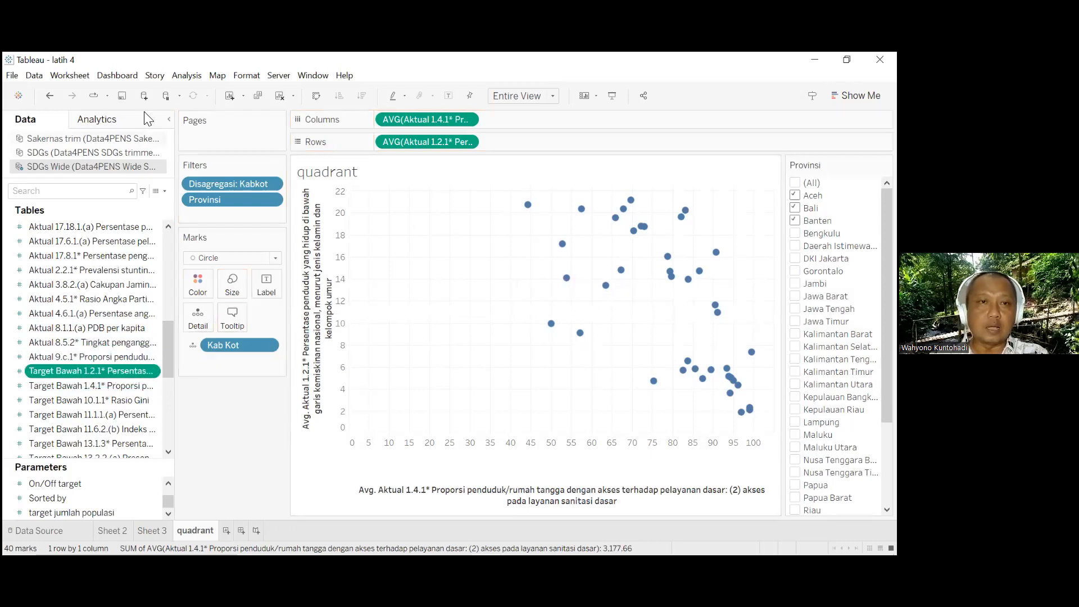
{"action": "left_click", "coordinate": [98, 119]}
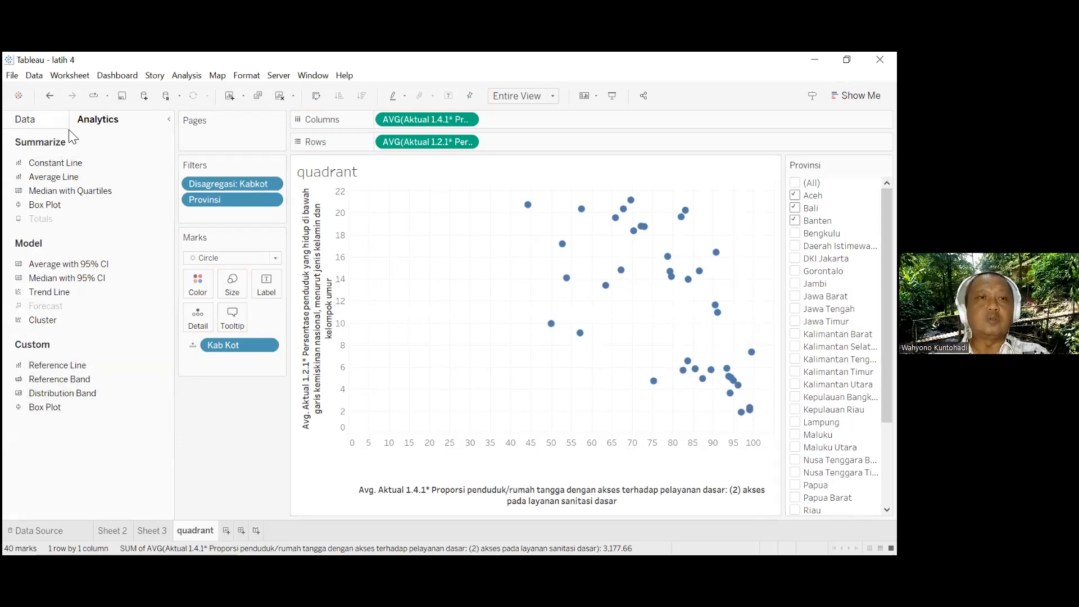
{"action": "left_click", "coordinate": [56, 120]}
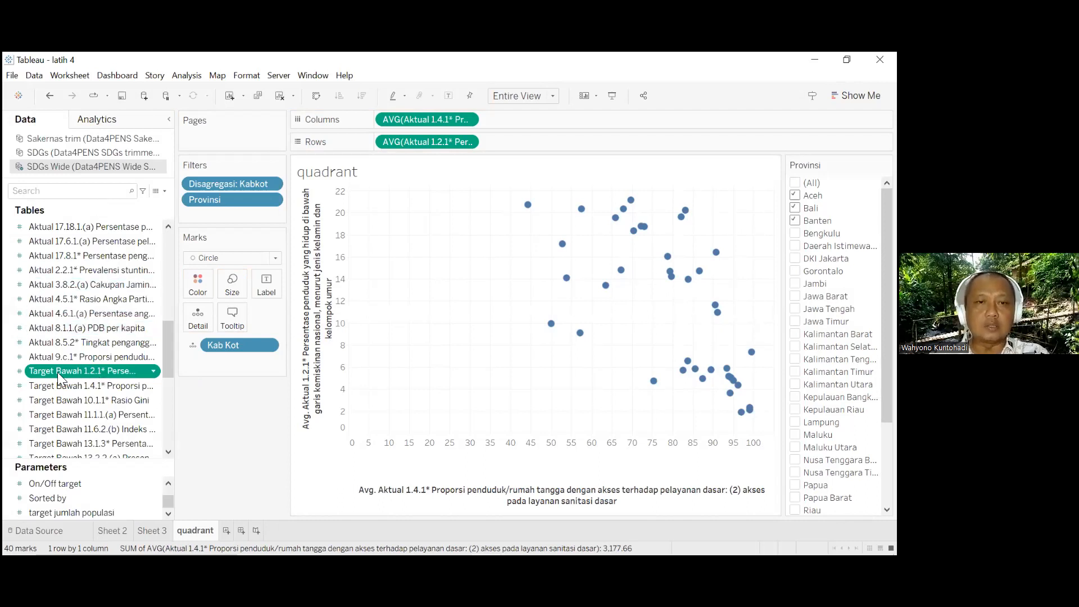
Add Target Bawah 1.2.1* and Target Bawah 1.4.1* to the marks detail, both aggregated as Average
{"action": "left_click_drag", "start_coordinate": [57, 372], "coordinate": [195, 318]}
{"action": "left_click", "coordinate": [270, 361]}
{"action": "mouse_move", "coordinate": [307, 442]}
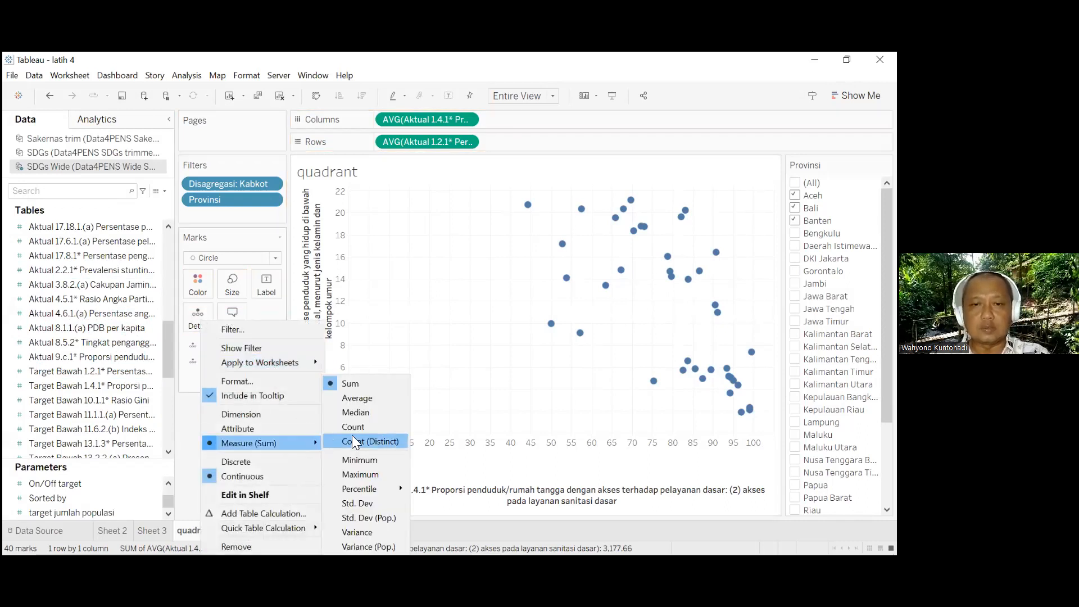
{"action": "left_click", "coordinate": [380, 398]}
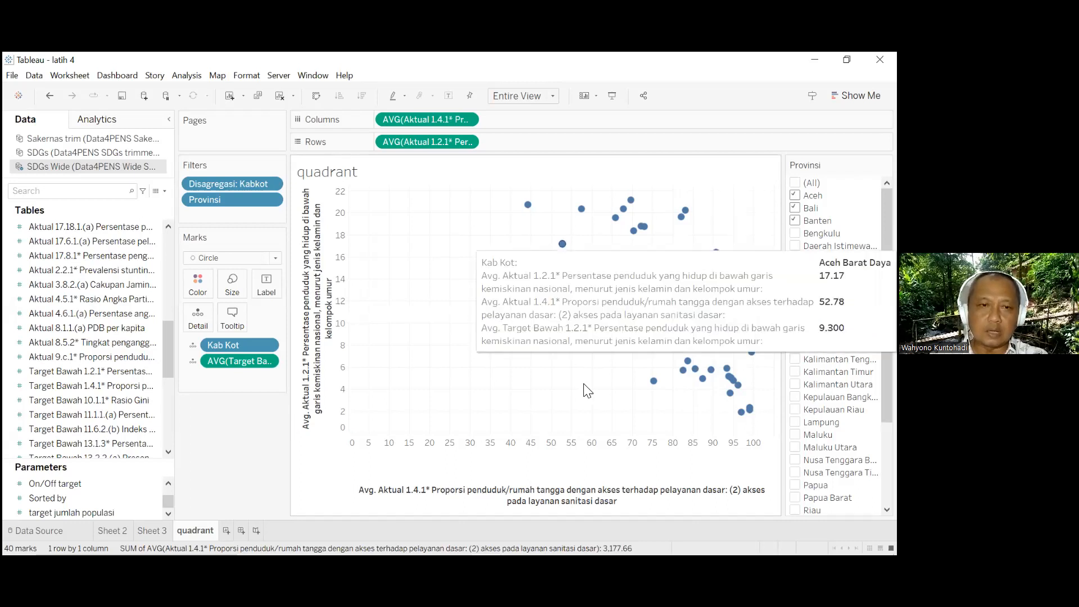
{"action": "left_click_drag", "start_coordinate": [107, 384], "coordinate": [218, 345]}
{"action": "left_click", "coordinate": [268, 377]}
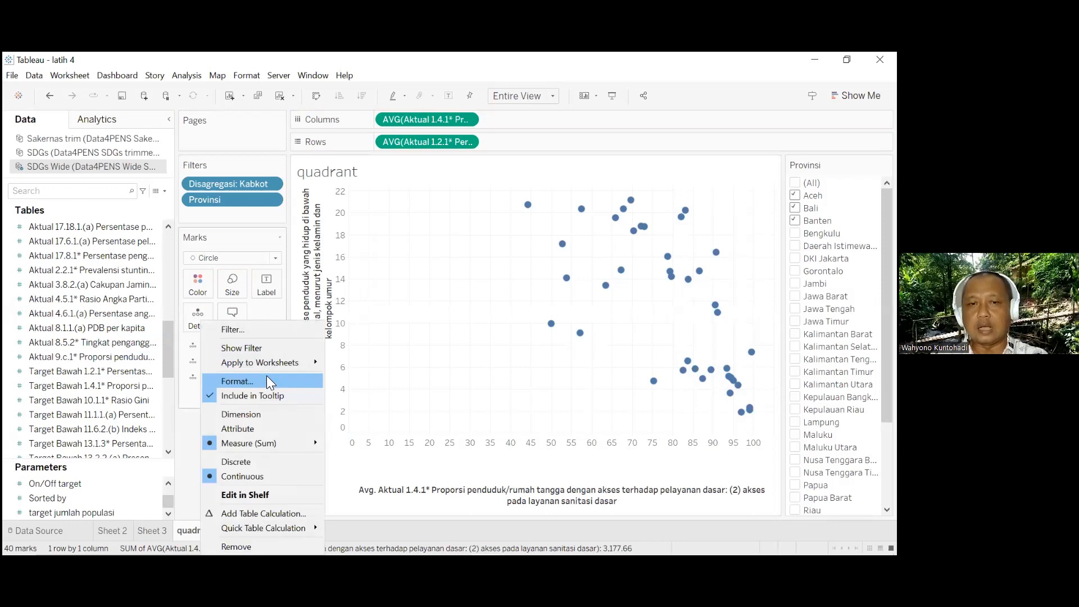
{"action": "mouse_move", "coordinate": [301, 444]}
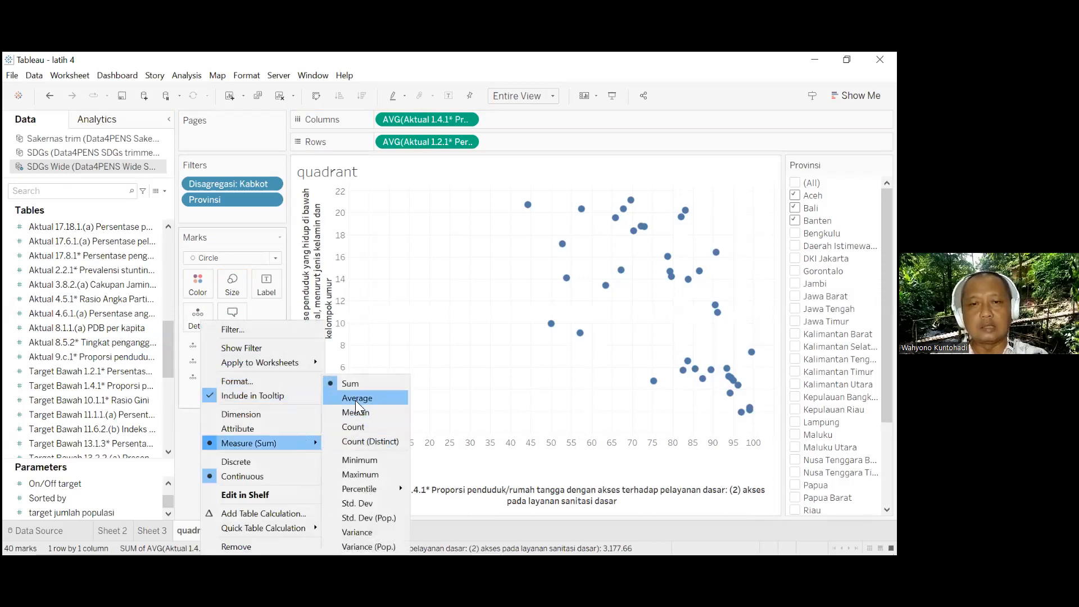
{"action": "left_click", "coordinate": [356, 400]}
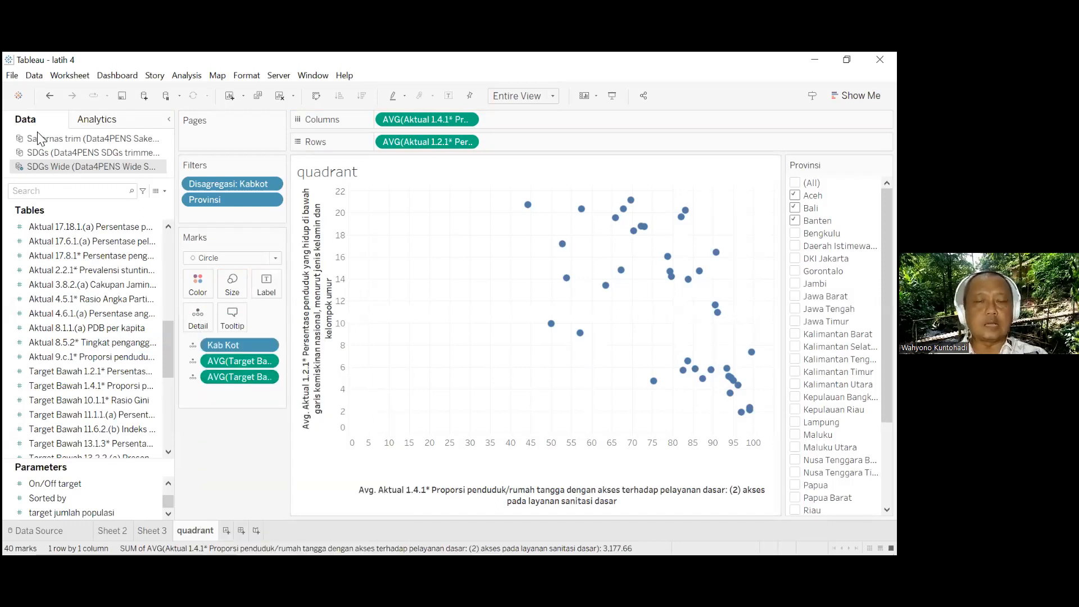
Add an entire-table reference line on the 1.2.1* axis using the average of AVG(Target Bawah 1.2.1*)
{"action": "left_click", "coordinate": [97, 119]}
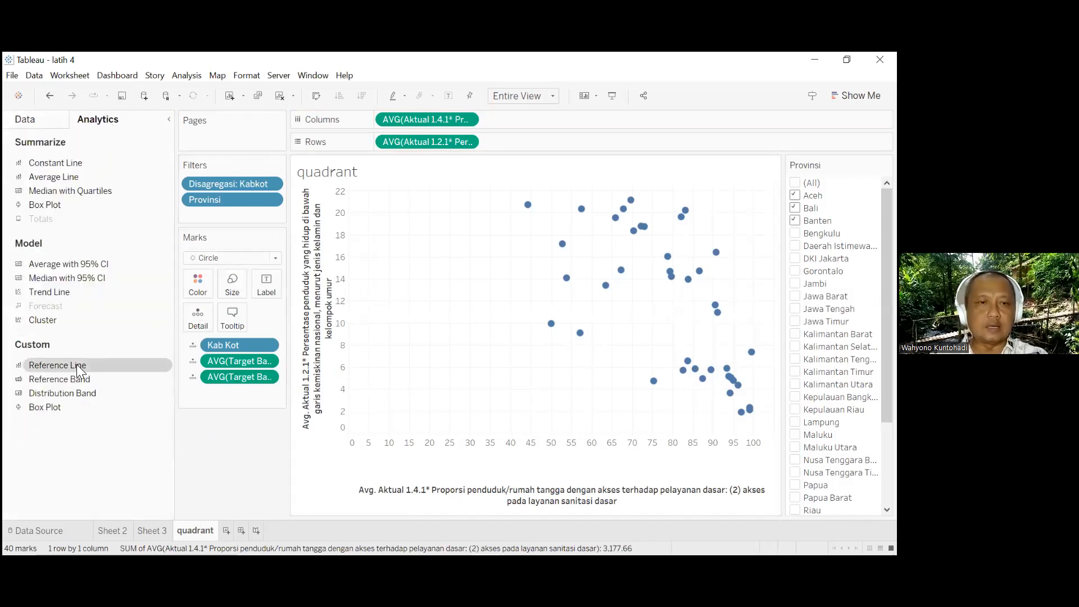
{"action": "left_click_drag", "start_coordinate": [76, 364], "coordinate": [412, 260]}
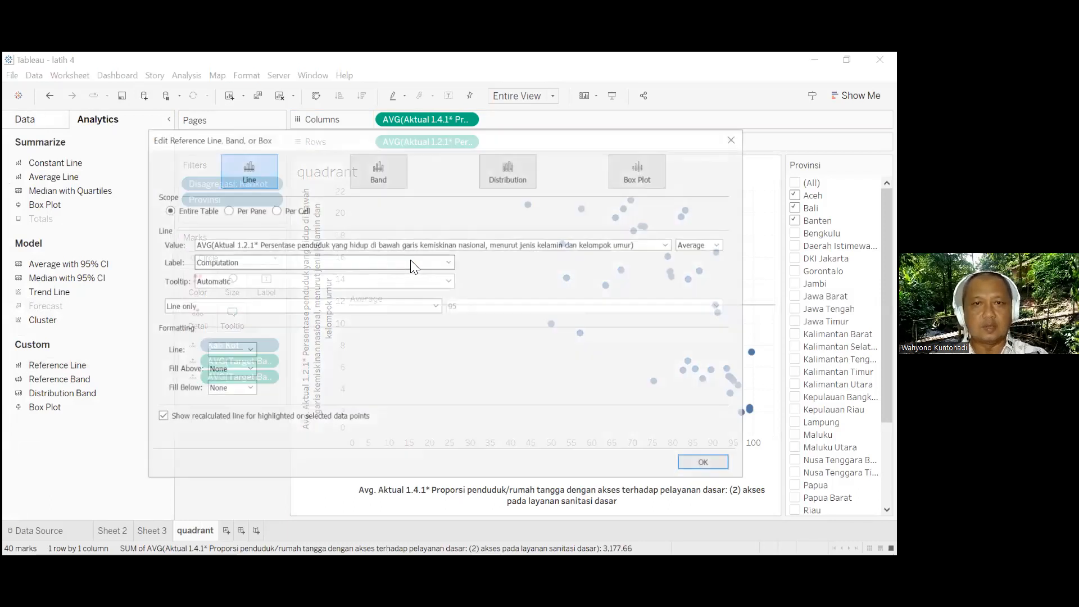
{"action": "left_click_drag", "start_coordinate": [538, 139], "coordinate": [500, 300]}
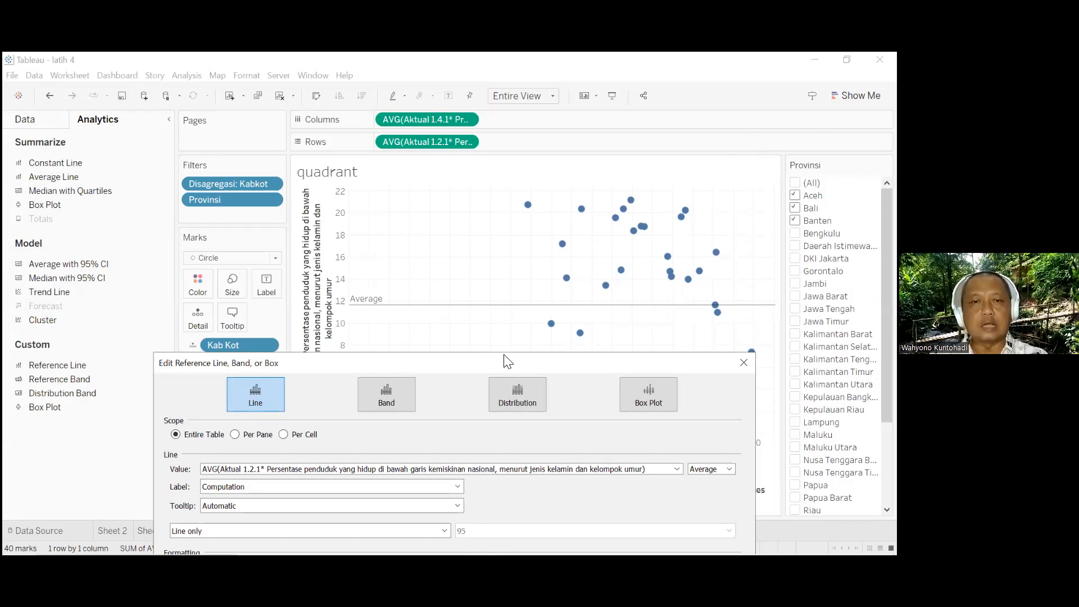
{"action": "left_click_drag", "start_coordinate": [508, 361], "coordinate": [623, 146]}
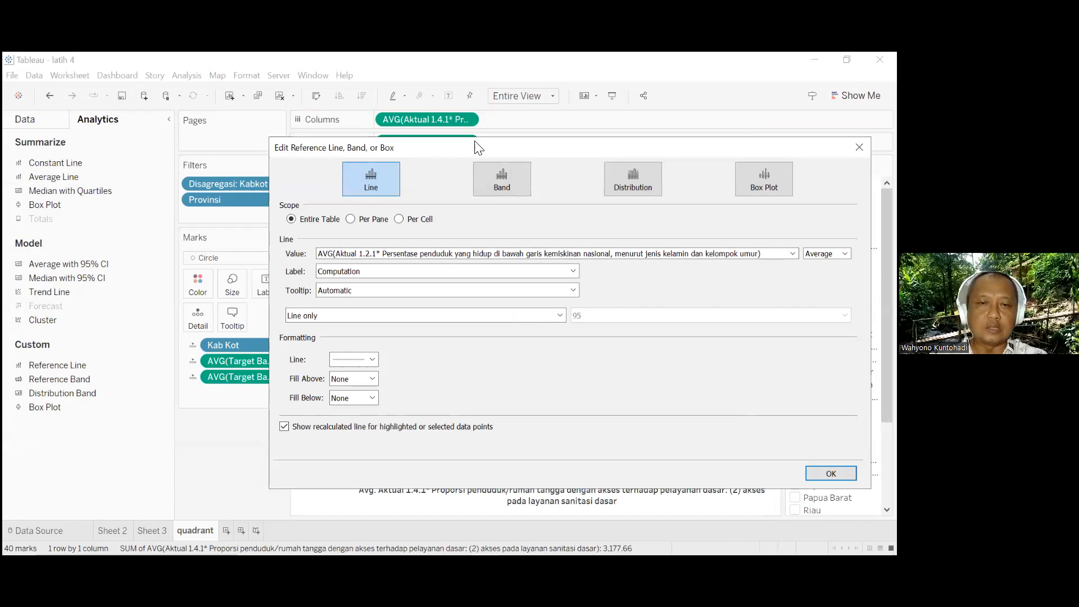
{"action": "left_click_drag", "start_coordinate": [477, 148], "coordinate": [515, 142]}
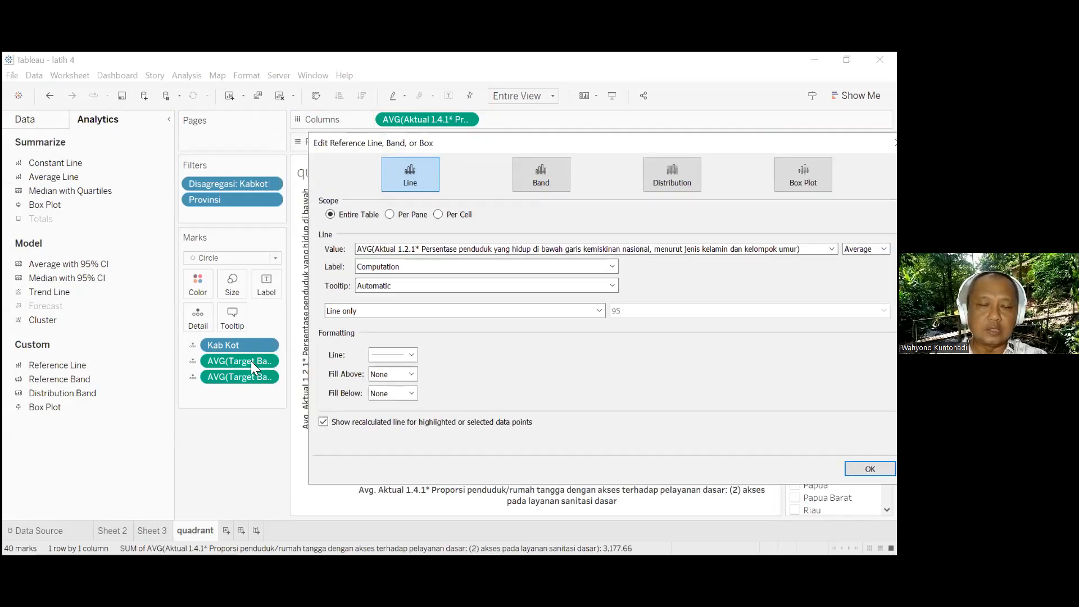
{"action": "left_click_drag", "start_coordinate": [588, 144], "coordinate": [358, 152]}
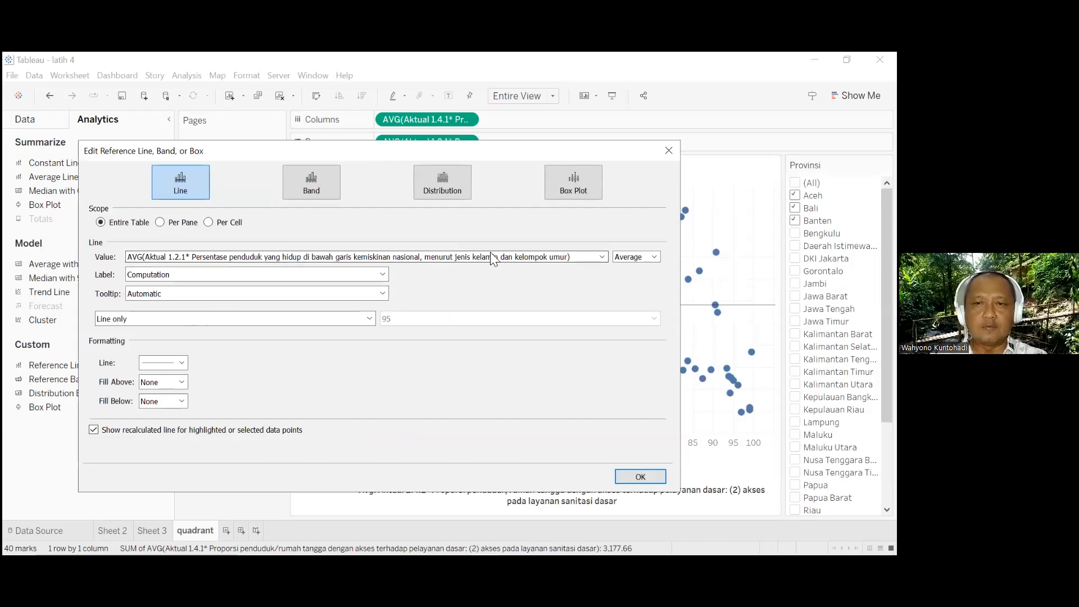
{"action": "left_click", "coordinate": [602, 257]}
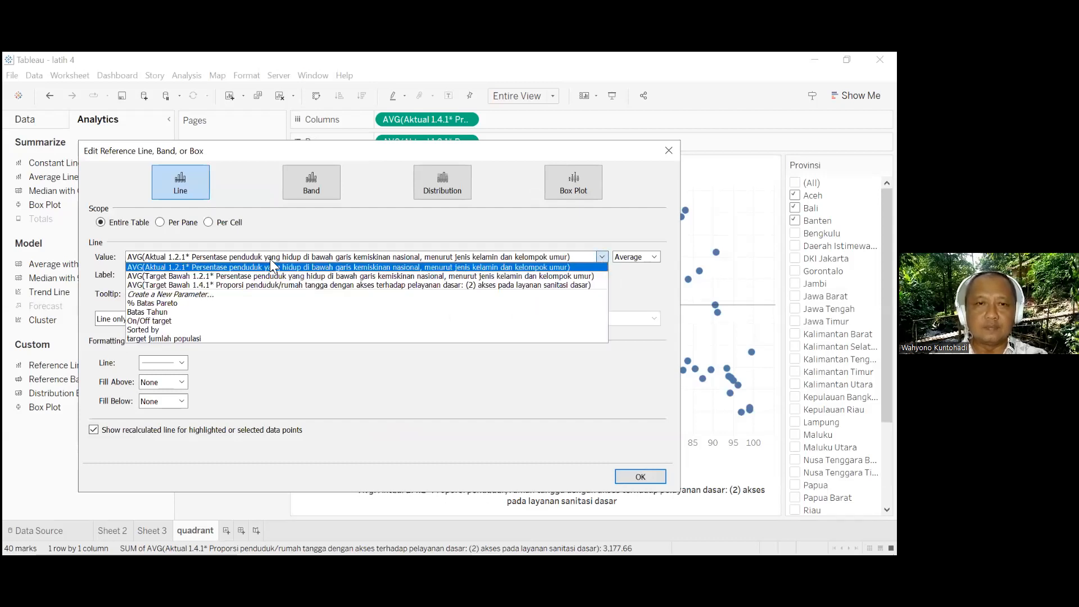
{"action": "left_click", "coordinate": [233, 276]}
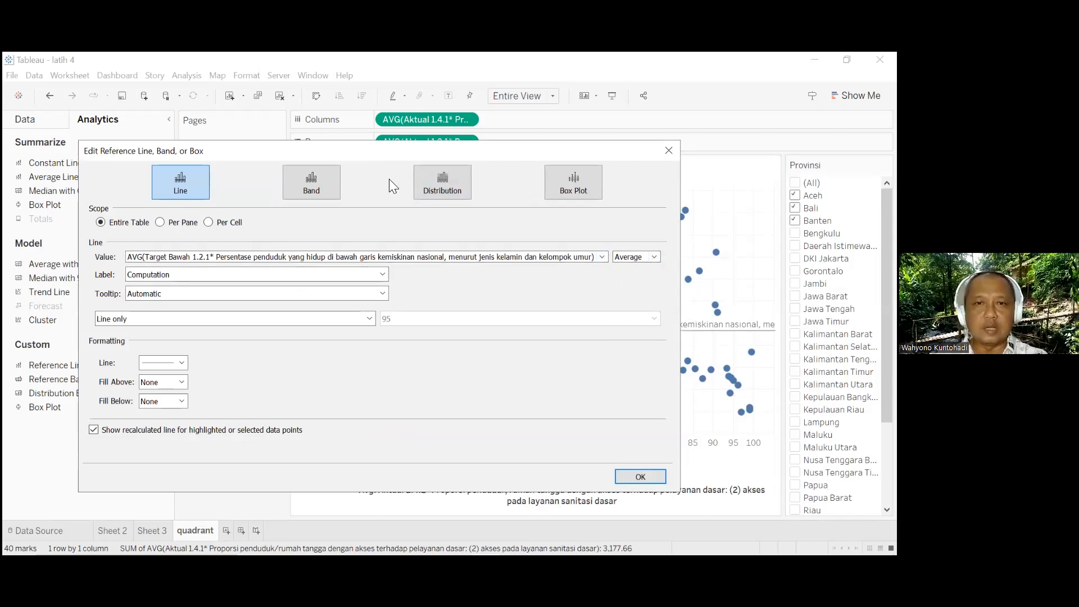
Give the 1.2.1* reference line the custom label "Target 1.2.1*" and accept its settings
{"action": "left_click", "coordinate": [382, 276]}
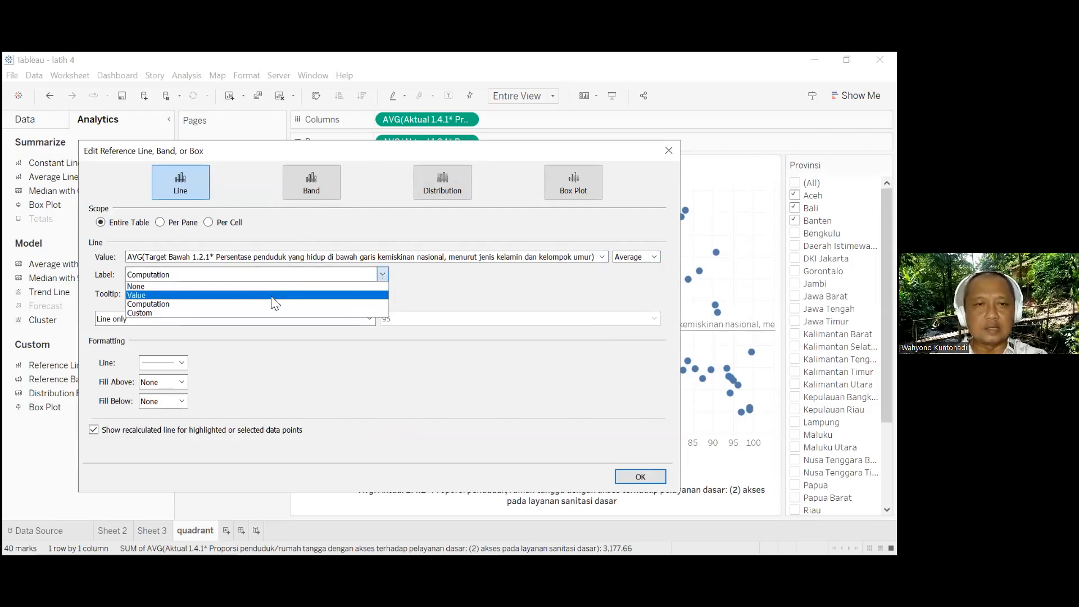
{"action": "left_click", "coordinate": [265, 312]}
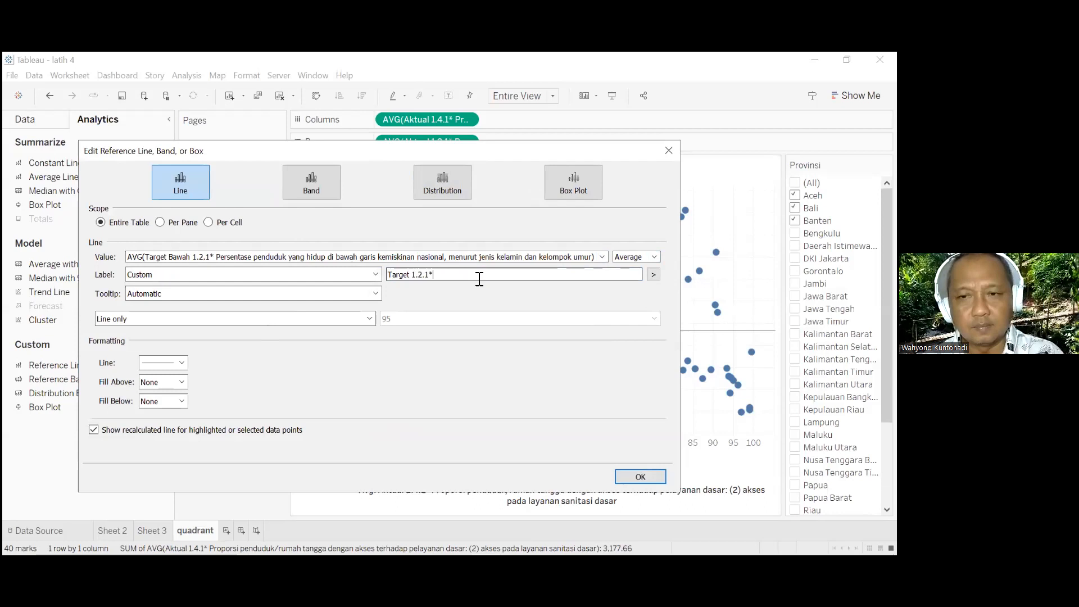
{"action": "left_click", "coordinate": [641, 477]}
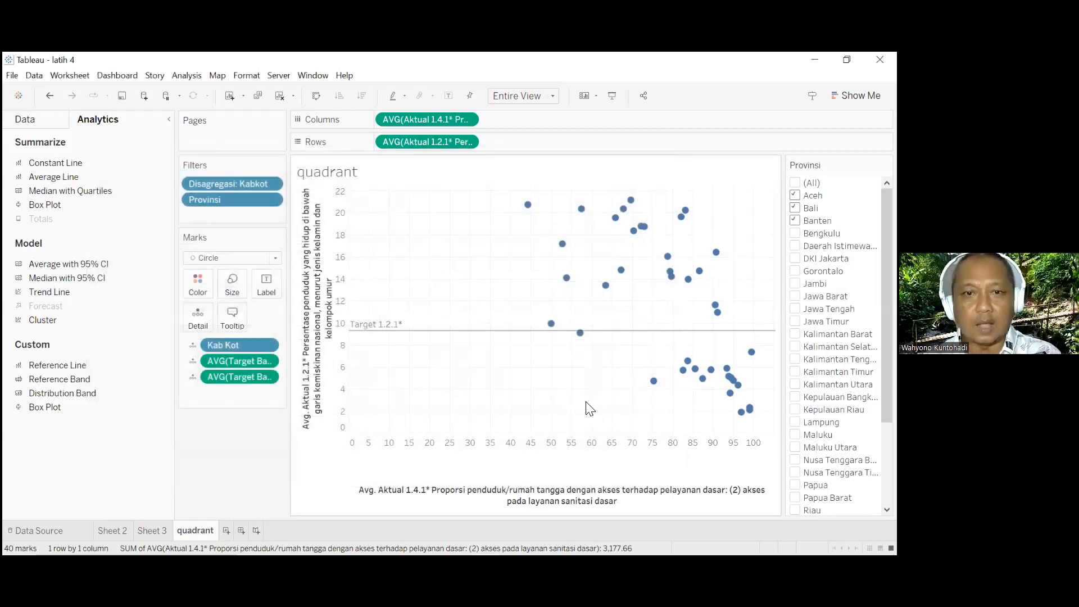
Format the Target 1.2.1* reference line as a dashed light red line
{"action": "right_click", "coordinate": [416, 331]}
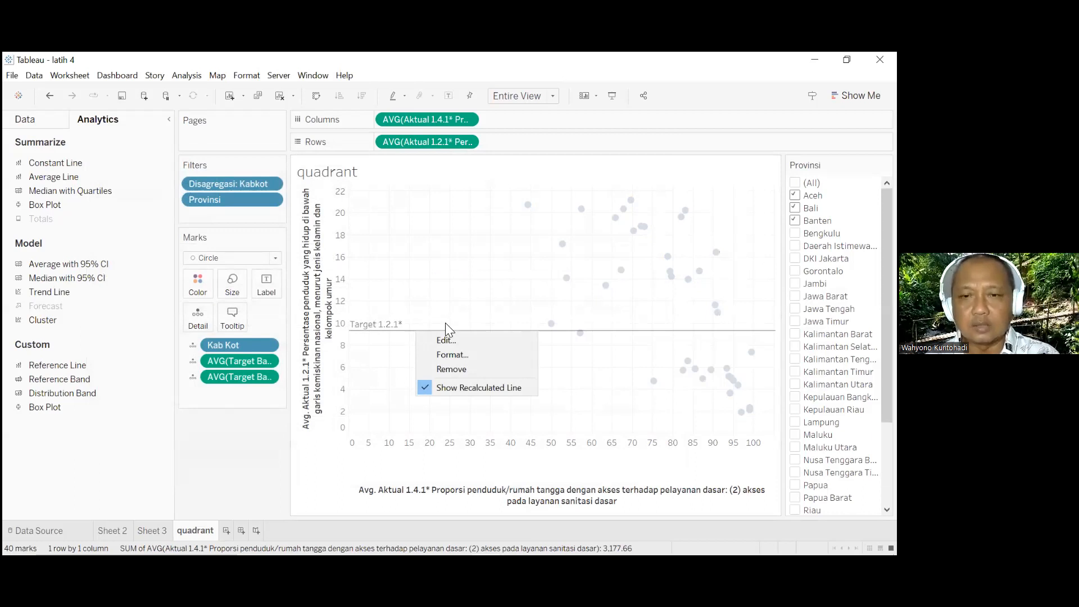
{"action": "left_click", "coordinate": [452, 355]}
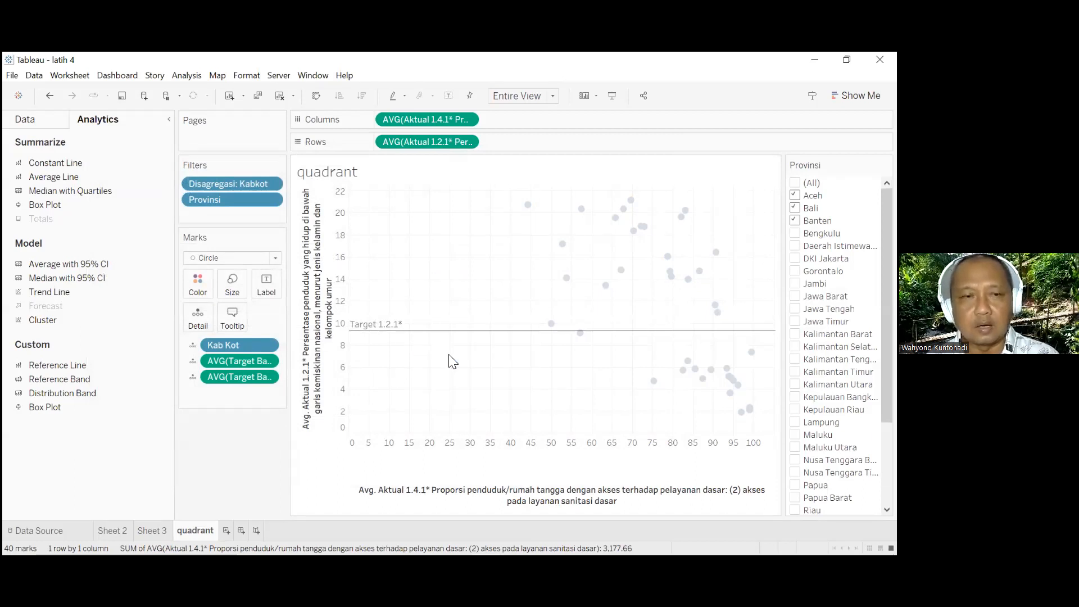
{"action": "left_click", "coordinate": [159, 161]}
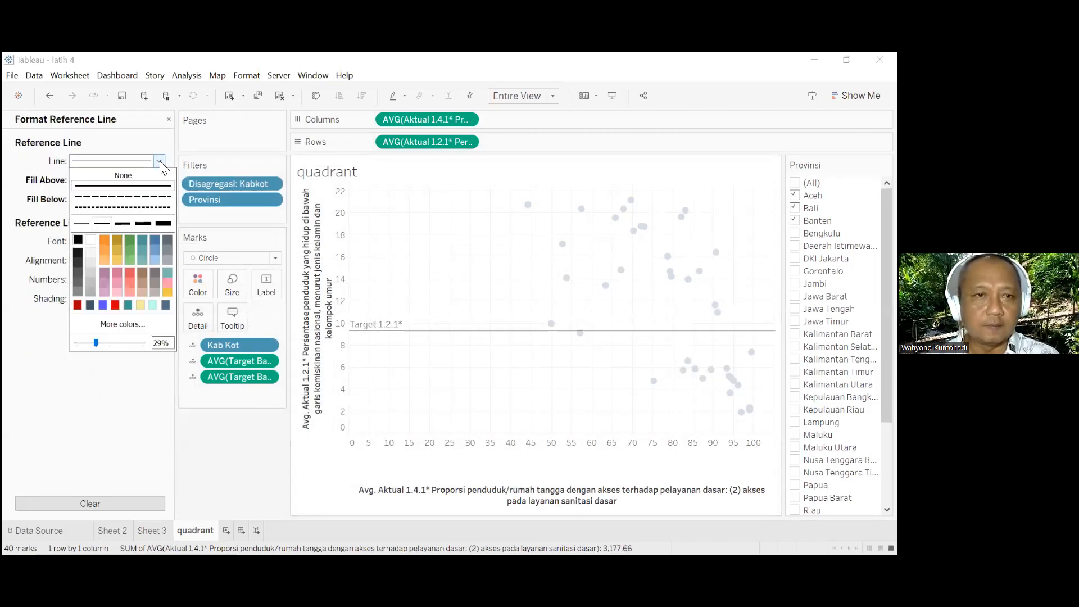
{"action": "left_click", "coordinate": [123, 197]}
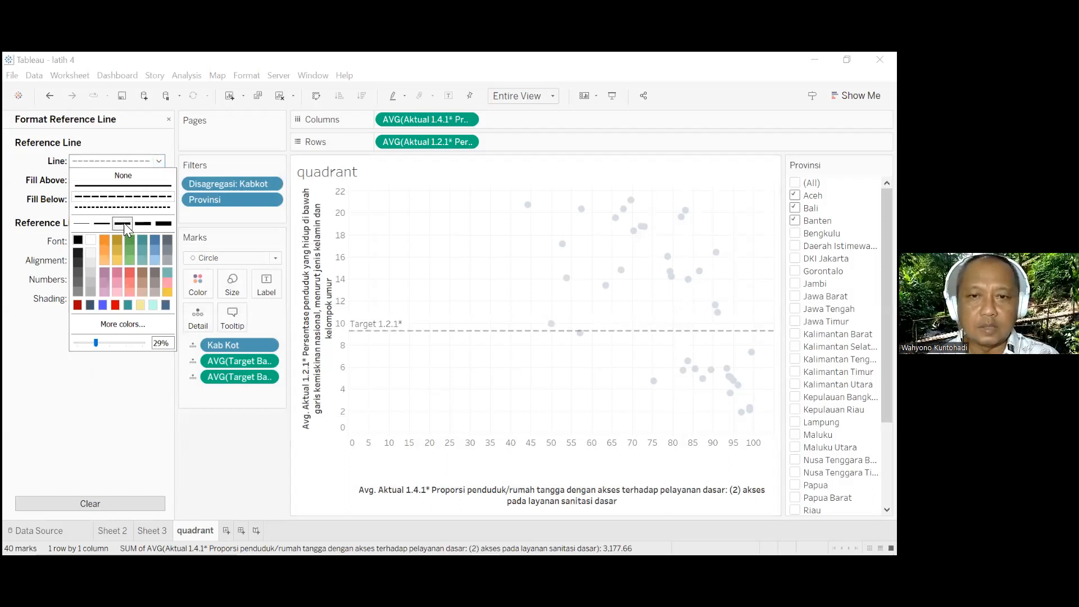
{"action": "left_click", "coordinate": [132, 274]}
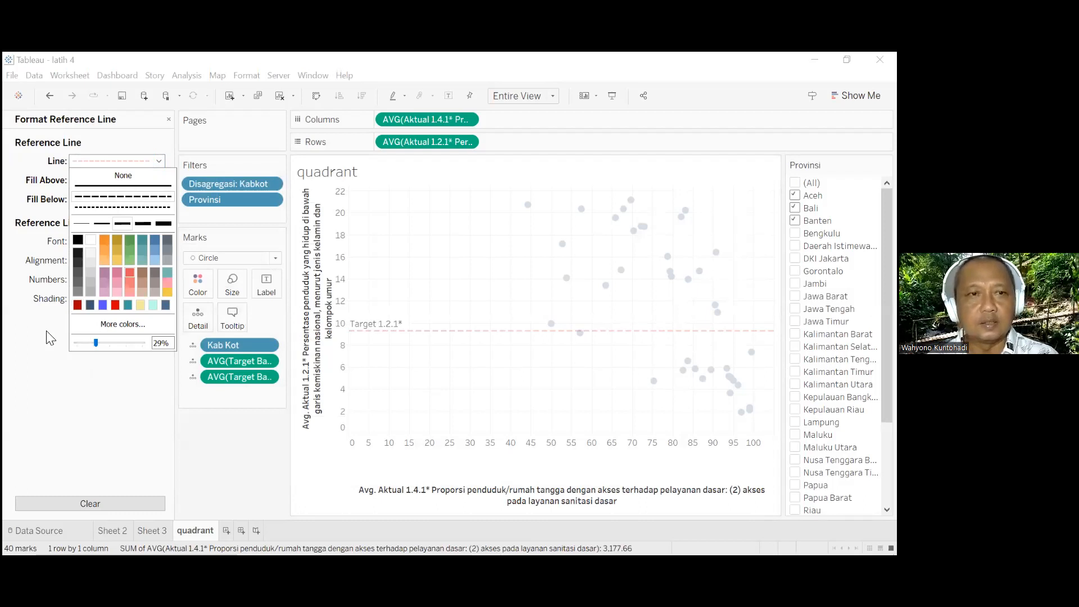
Colour the Target 1.2.1* reference line's label font light red and close the formatting options
{"action": "left_click", "coordinate": [59, 229]}
{"action": "left_click", "coordinate": [160, 240]}
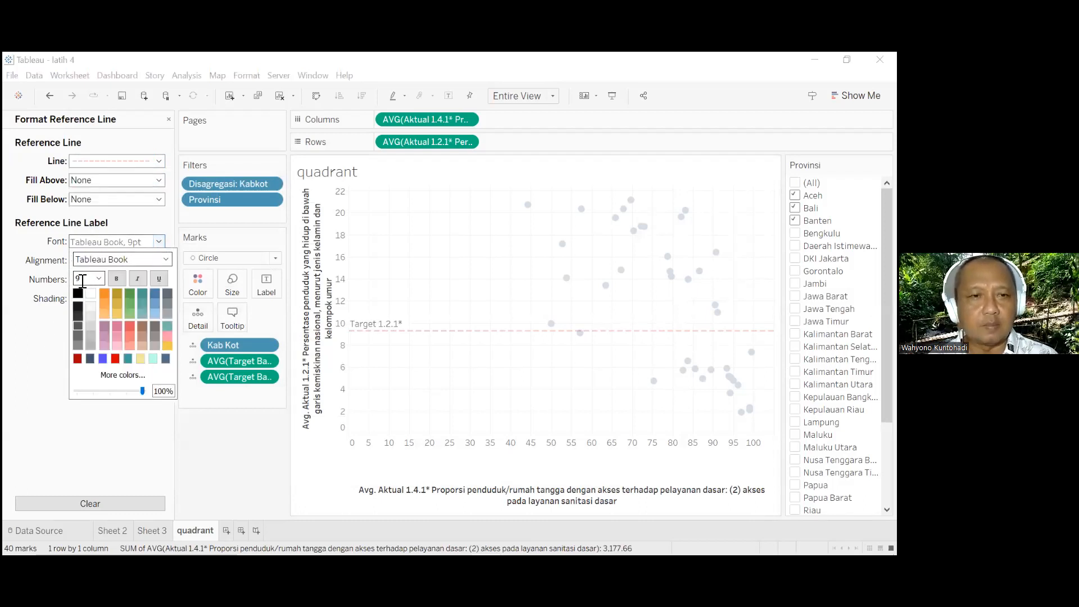
{"action": "left_click", "coordinate": [129, 325]}
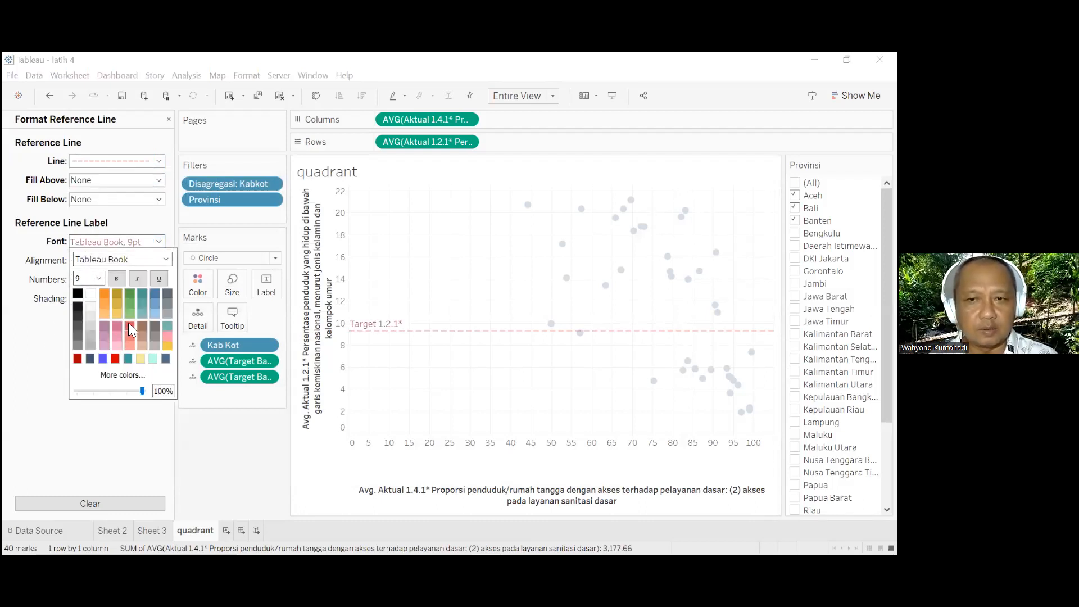
{"action": "left_click", "coordinate": [148, 444]}
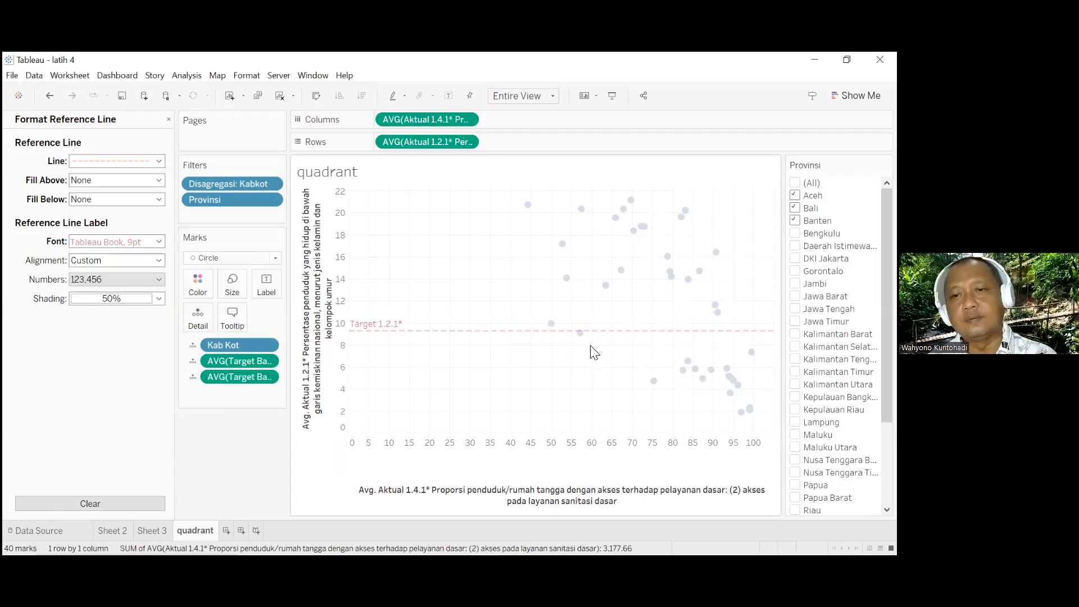
{"action": "left_click", "coordinate": [514, 302]}
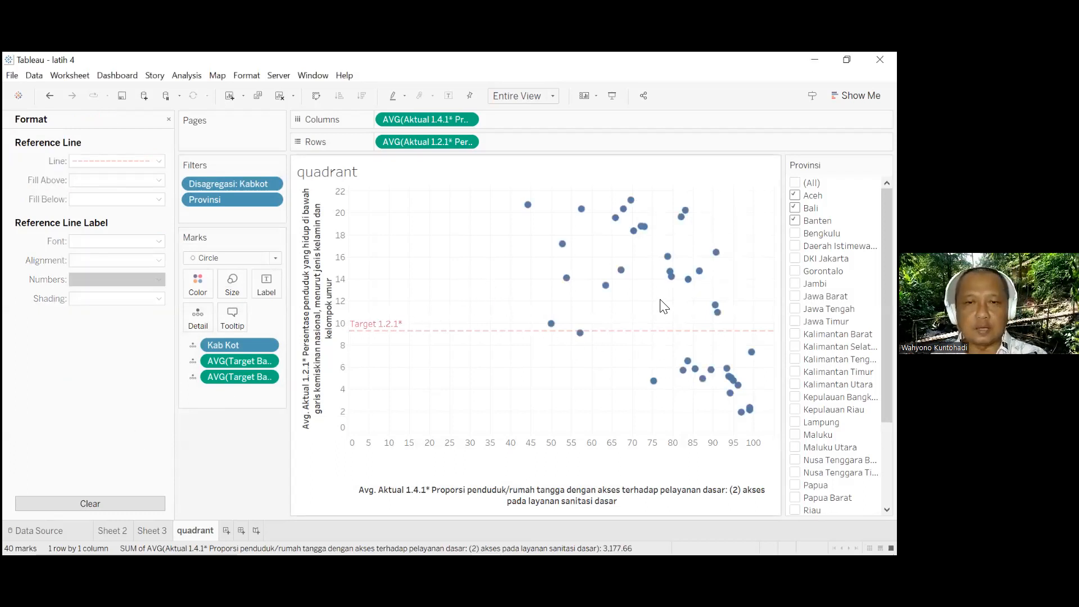
{"action": "left_click", "coordinate": [168, 120]}
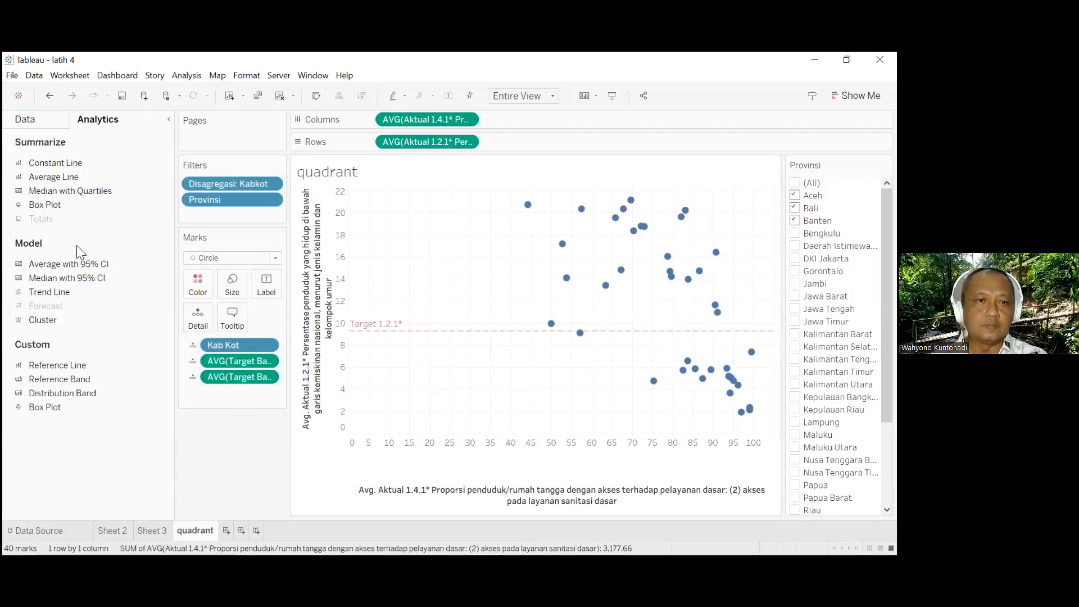
Add an entire-table reference line on the 1.4.1* axis using the average of AVG(Target Bawah 1.4.1*)
{"action": "left_click_drag", "start_coordinate": [77, 363], "coordinate": [410, 240]}
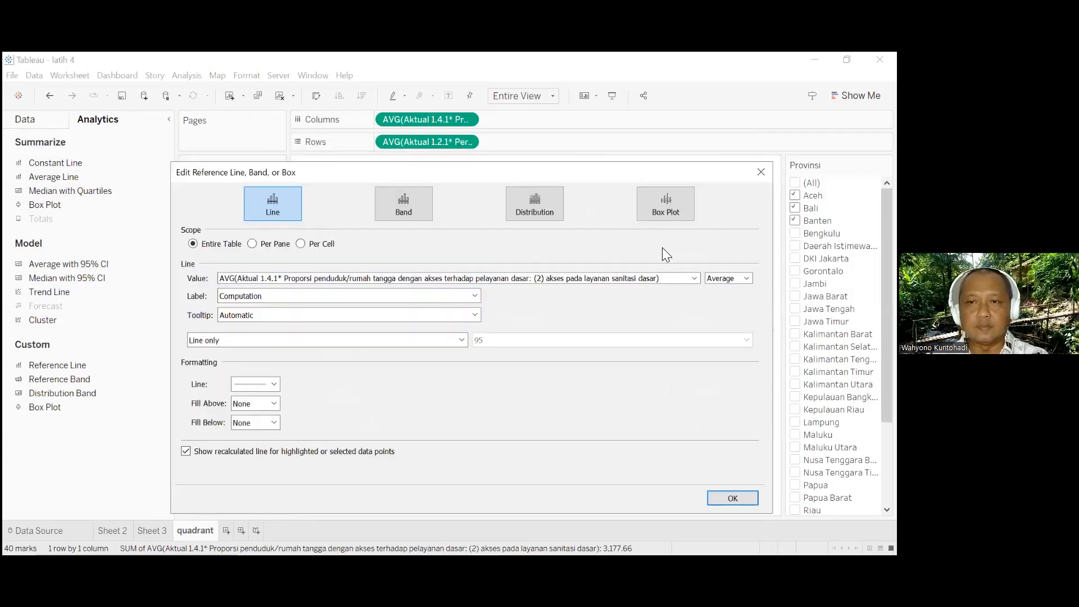
{"action": "left_click", "coordinate": [694, 278]}
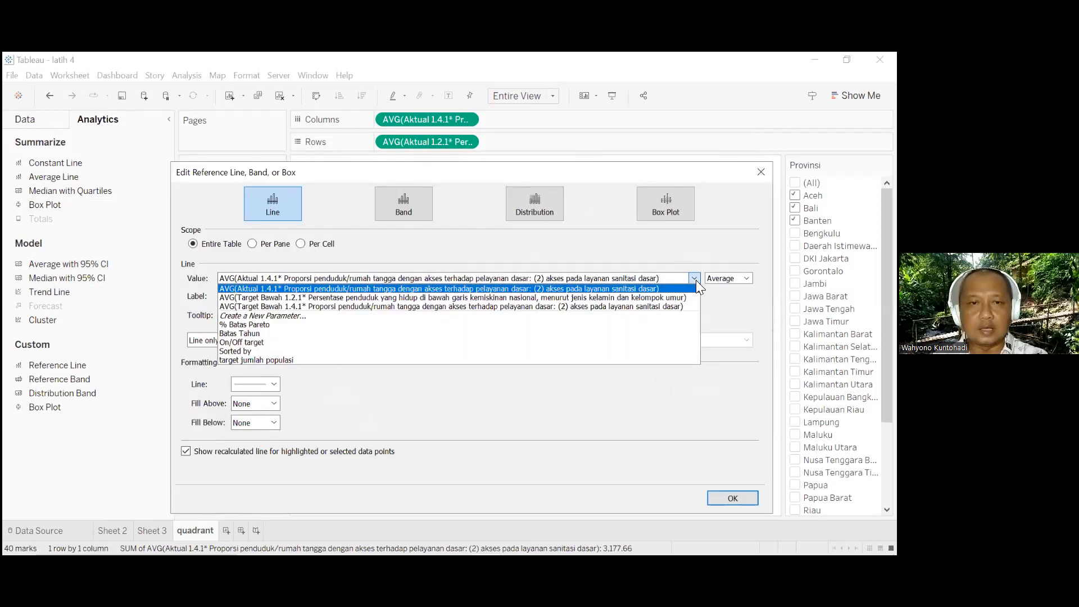
{"action": "left_click", "coordinate": [357, 306]}
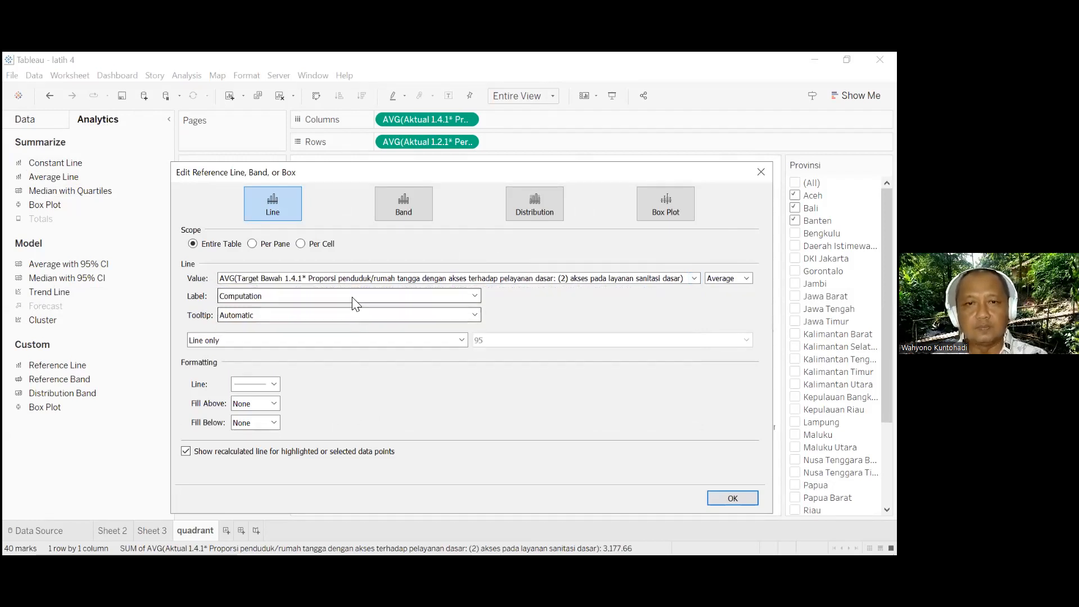
Give the 1.4.1* reference line the custom label "Target 1.4.1* = <Value>" and accept its settings
{"action": "left_click", "coordinate": [354, 297]}
{"action": "left_click", "coordinate": [332, 335]}
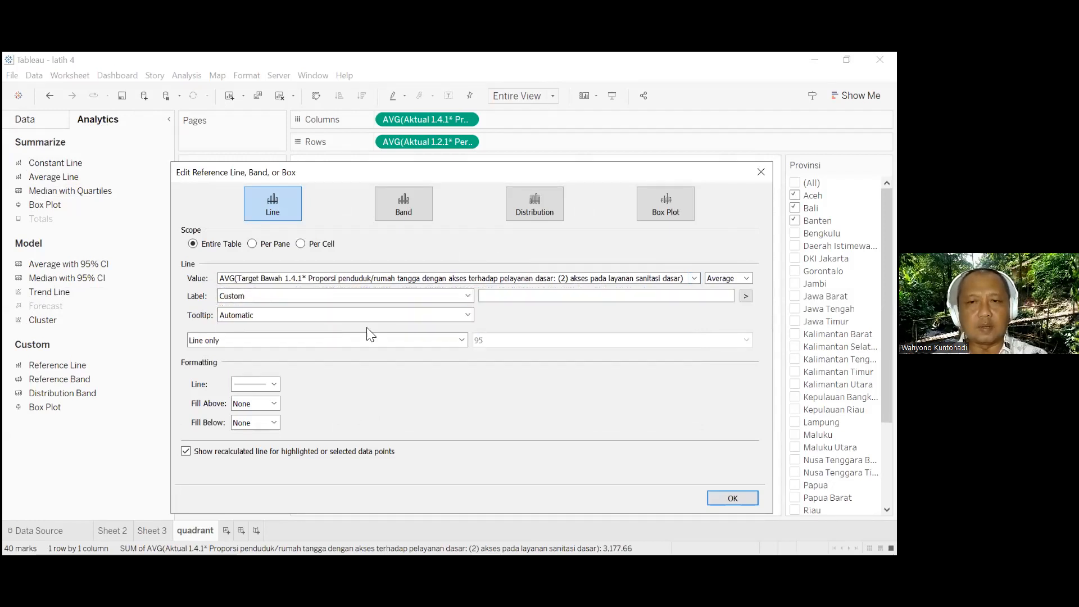
{"action": "left_click", "coordinate": [516, 295]}
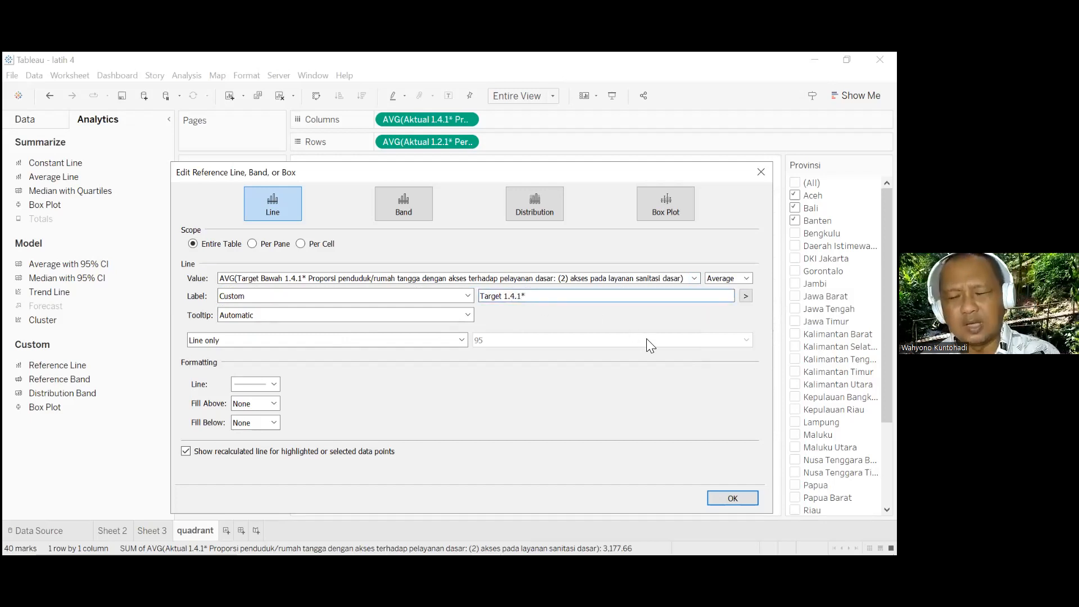
{"action": "type", "text": "="}
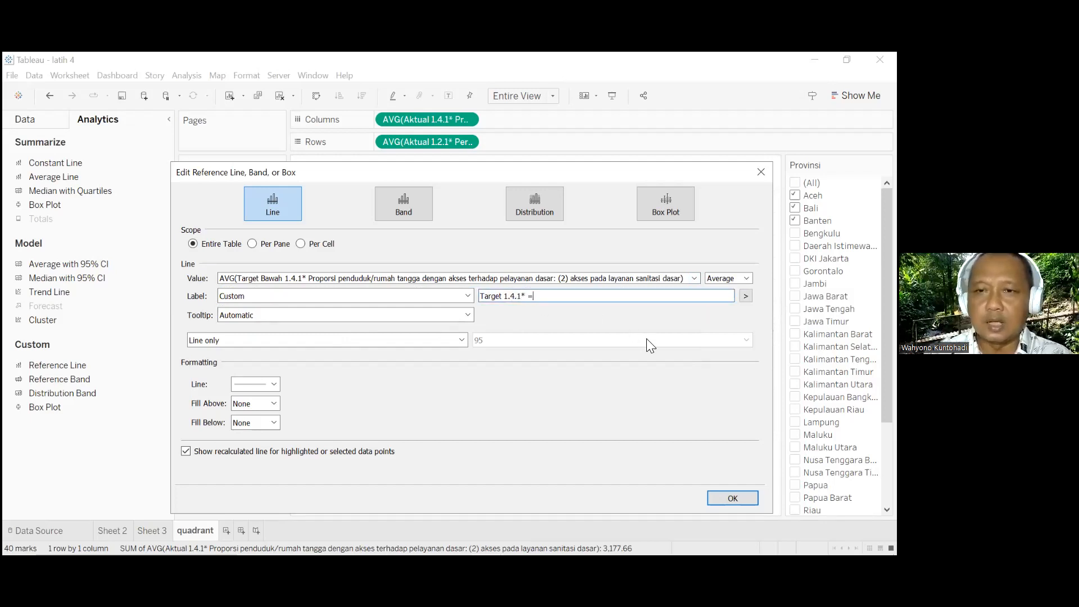
{"action": "left_click", "coordinate": [745, 296]}
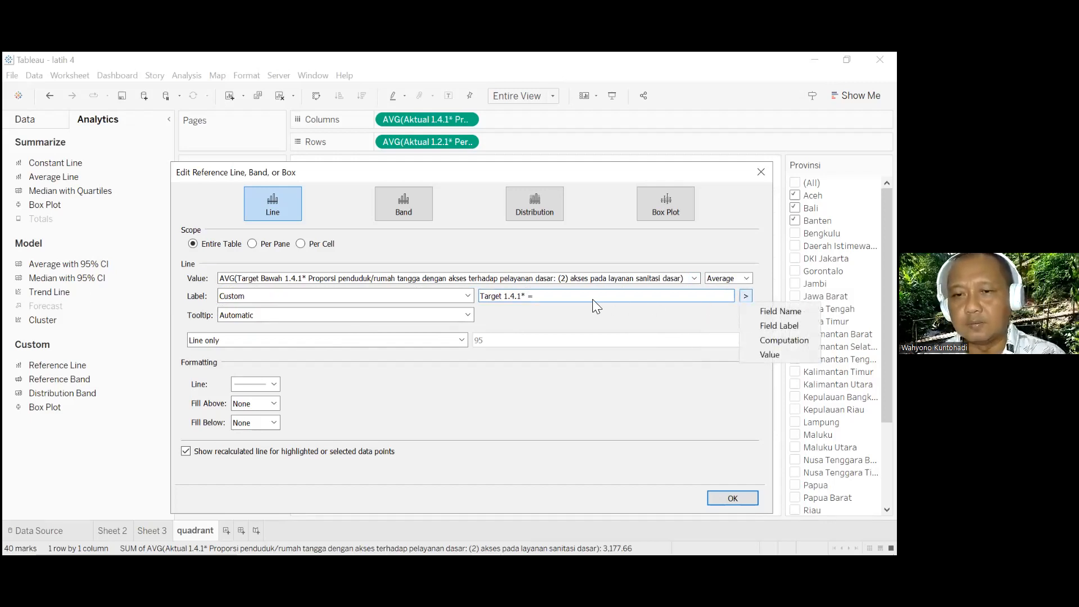
{"action": "left_click", "coordinate": [769, 354]}
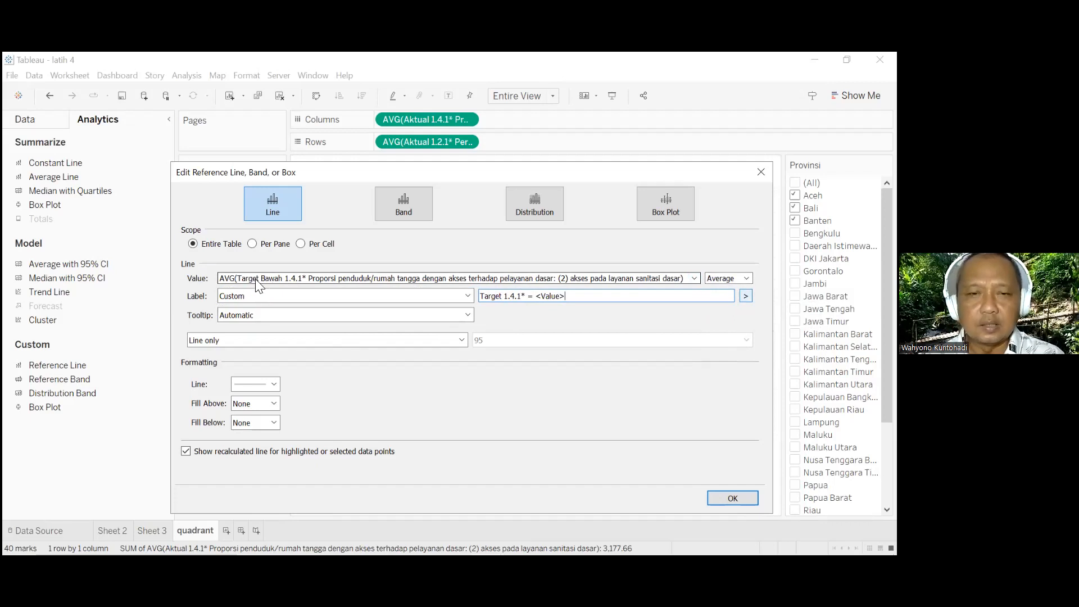
{"action": "left_click", "coordinate": [733, 498]}
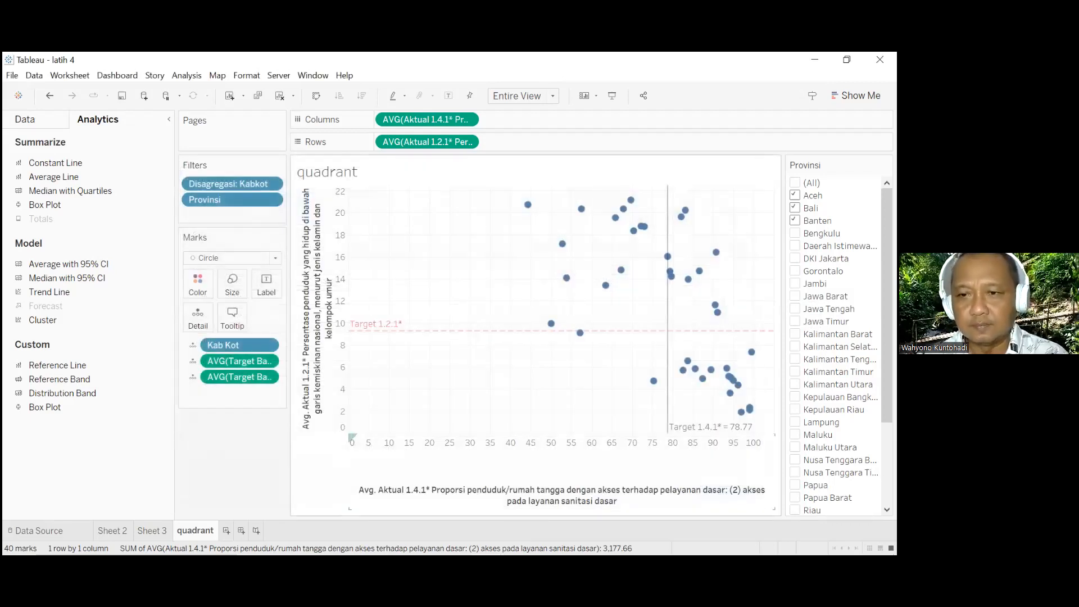
Open the formatting options for the Target 1.4.1* reference line
{"action": "mouse_move", "coordinate": [713, 437]}
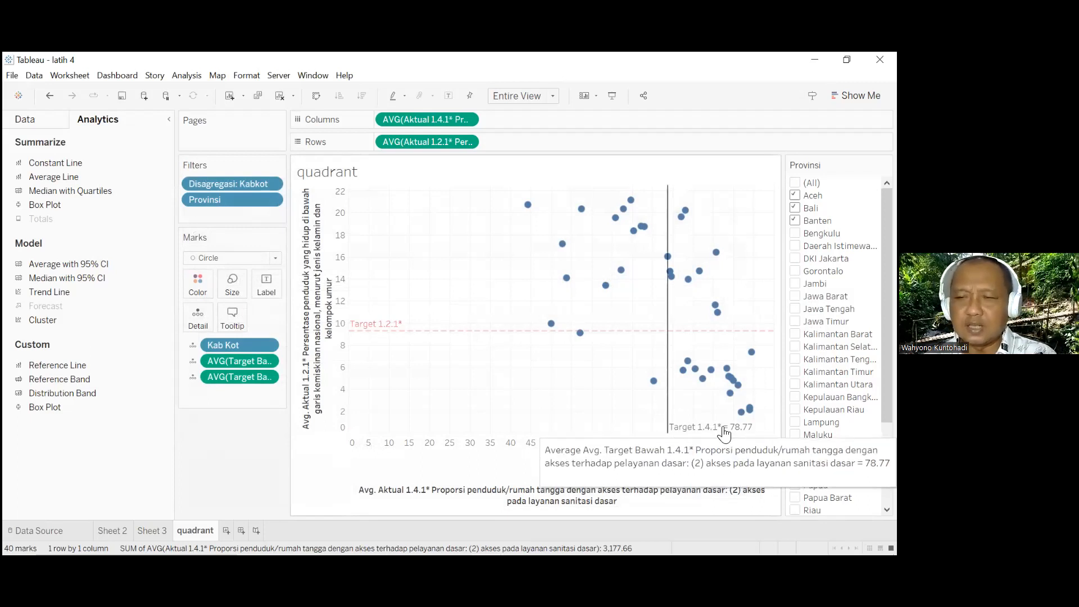
{"action": "right_click", "coordinate": [722, 431]}
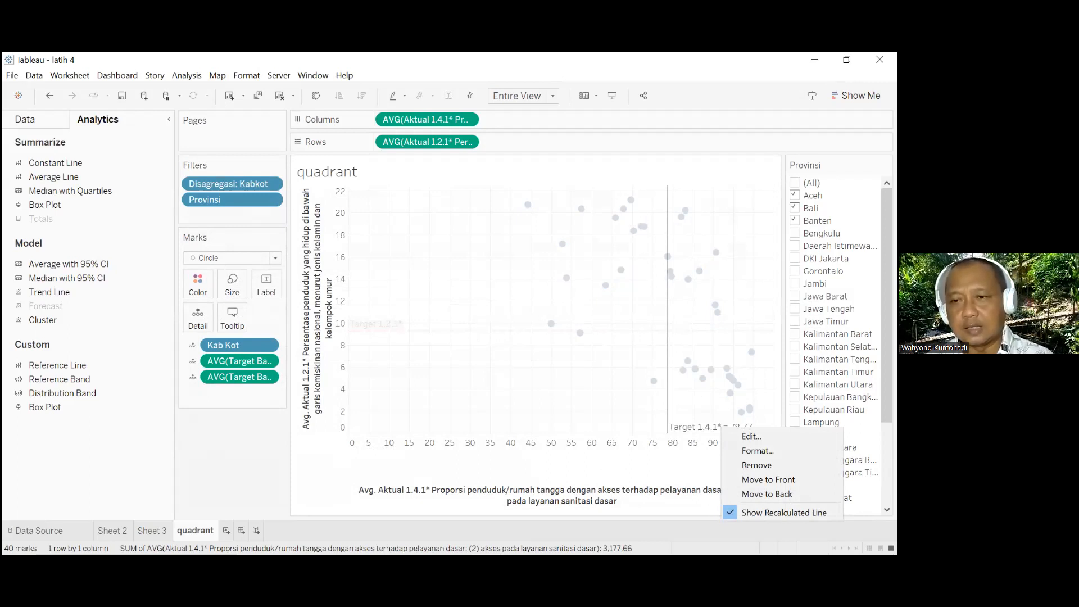
{"action": "left_click", "coordinate": [757, 451]}
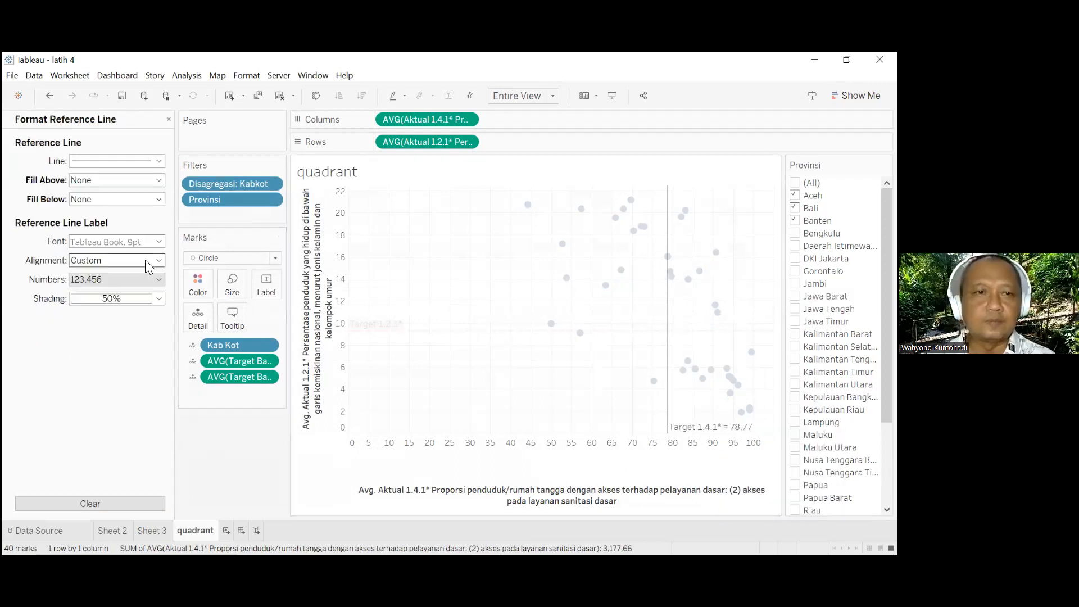
Set the font colour of the vertical Target 1.4.1* reference line's label to green
{"action": "left_click", "coordinate": [159, 242]}
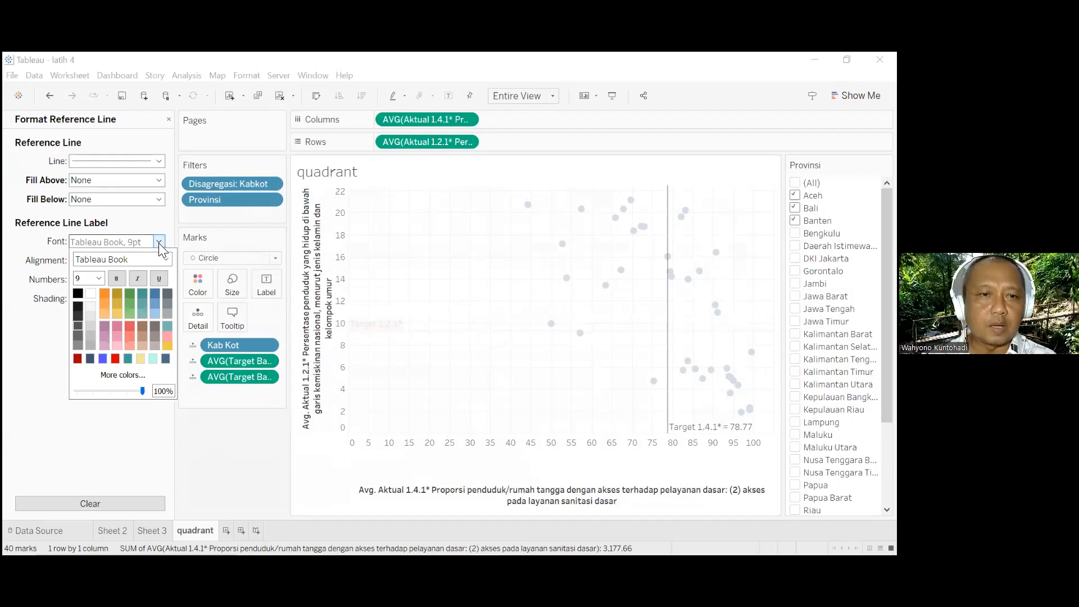
{"action": "left_click", "coordinate": [128, 293]}
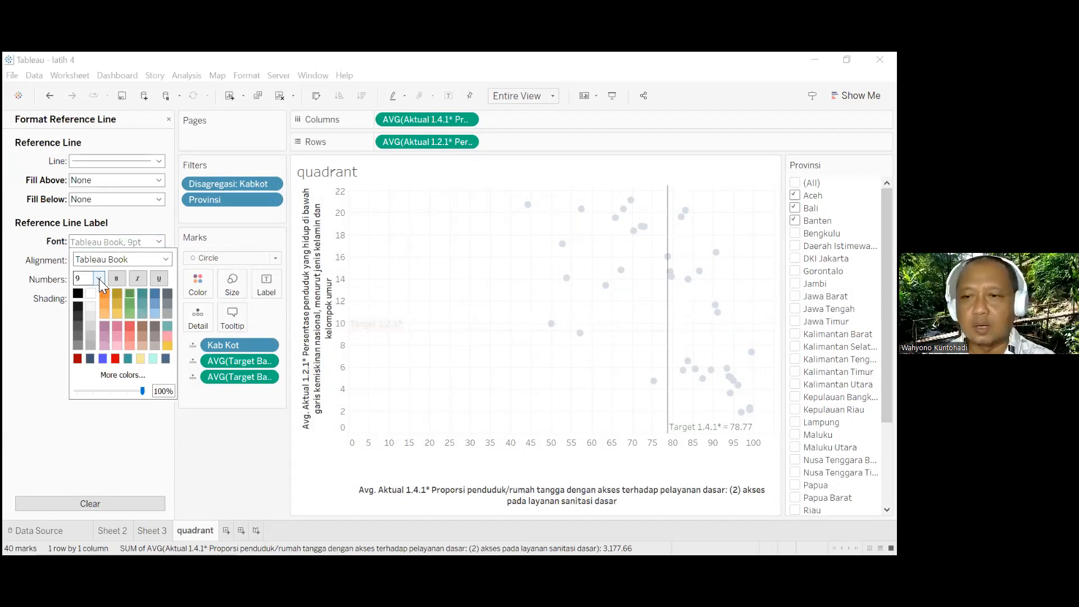
{"action": "left_click", "coordinate": [50, 337]}
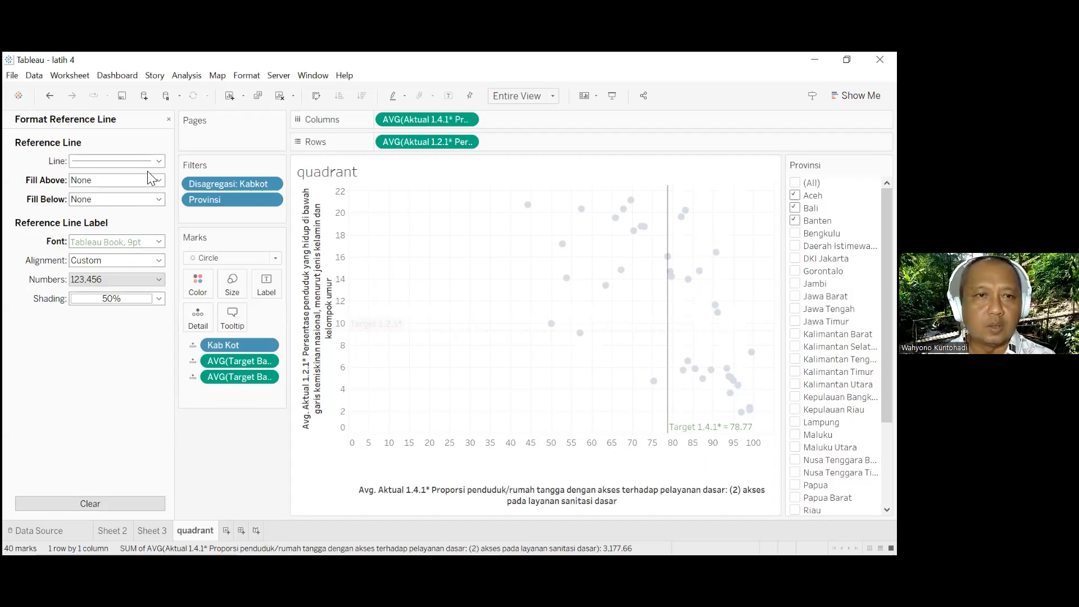
Format the vertical Target 1.4.1* reference line as a dashed green line
{"action": "left_click", "coordinate": [159, 160]}
{"action": "left_click", "coordinate": [119, 223]}
{"action": "left_click", "coordinate": [129, 207]}
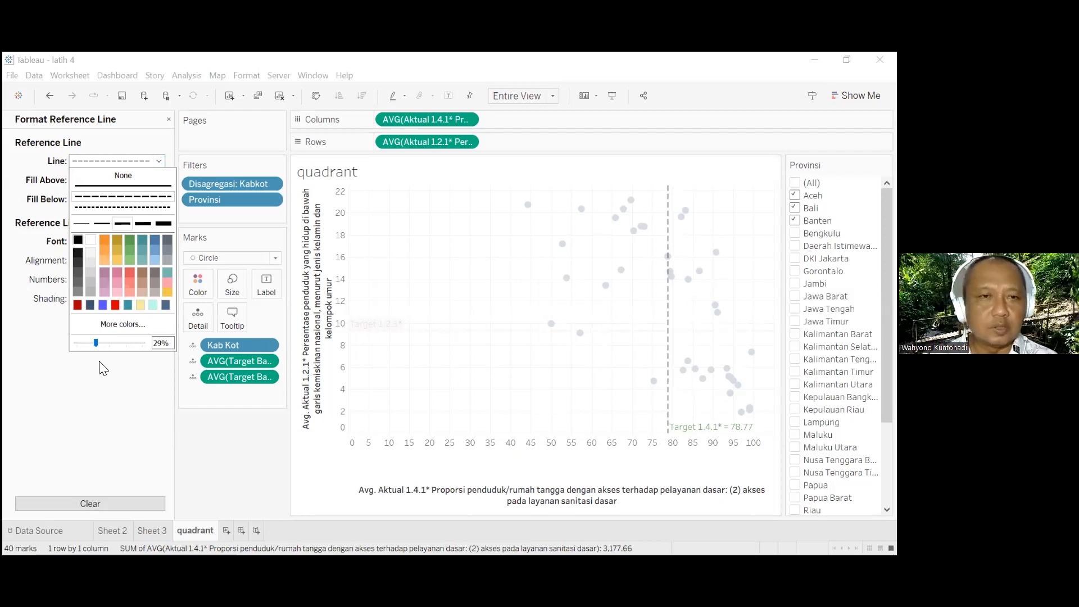
{"action": "left_click", "coordinate": [128, 240]}
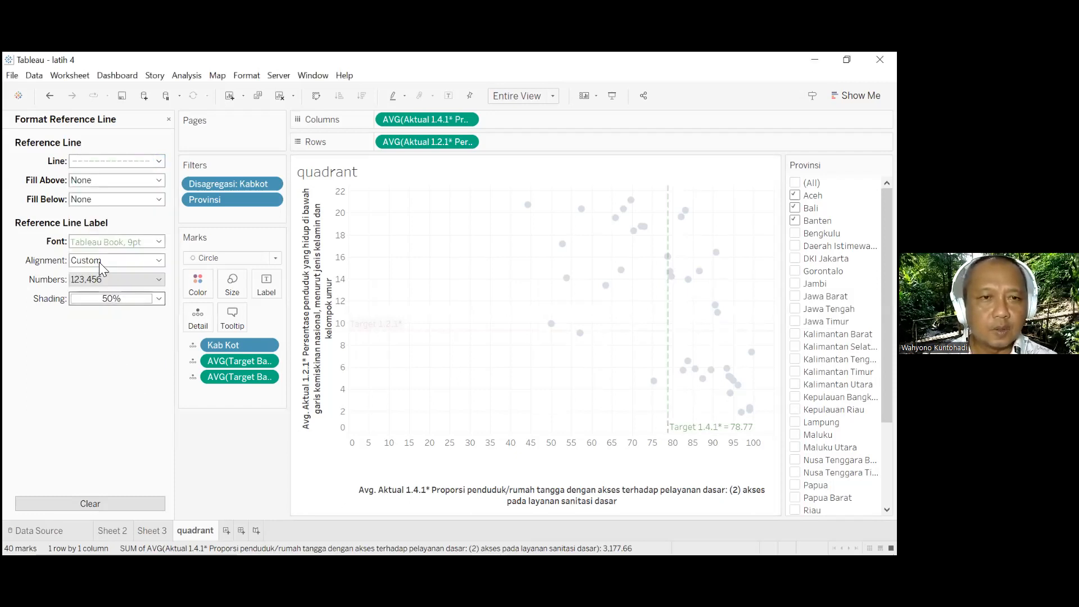
Rotate the Target 1.4.1* reference line label to read upward and align it left horizontally and bottom vertically
{"action": "left_click", "coordinate": [159, 260]}
{"action": "left_click", "coordinate": [163, 308]}
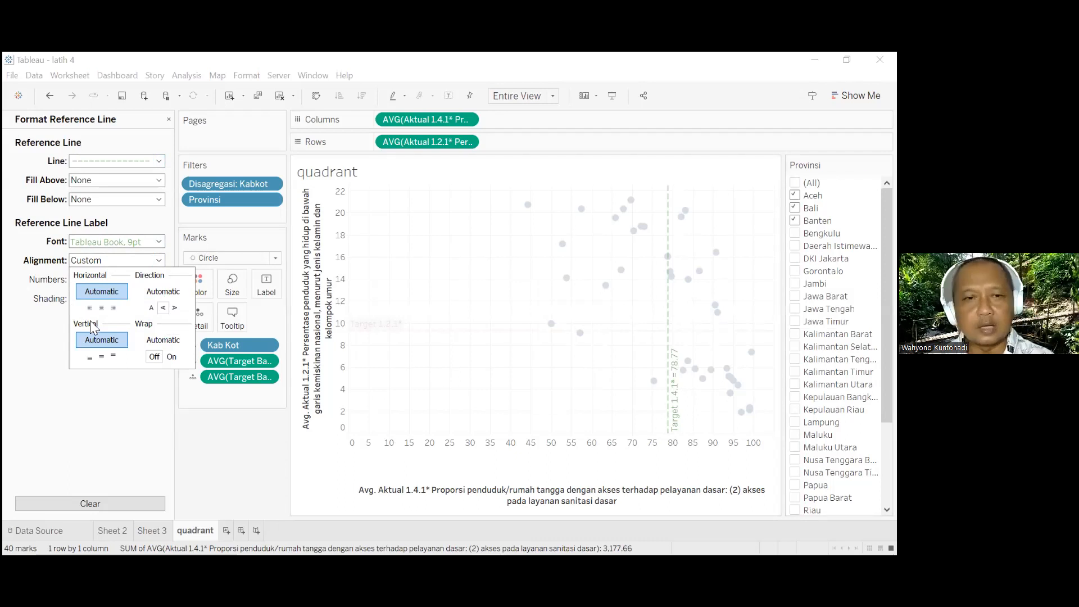
{"action": "left_click", "coordinate": [89, 357]}
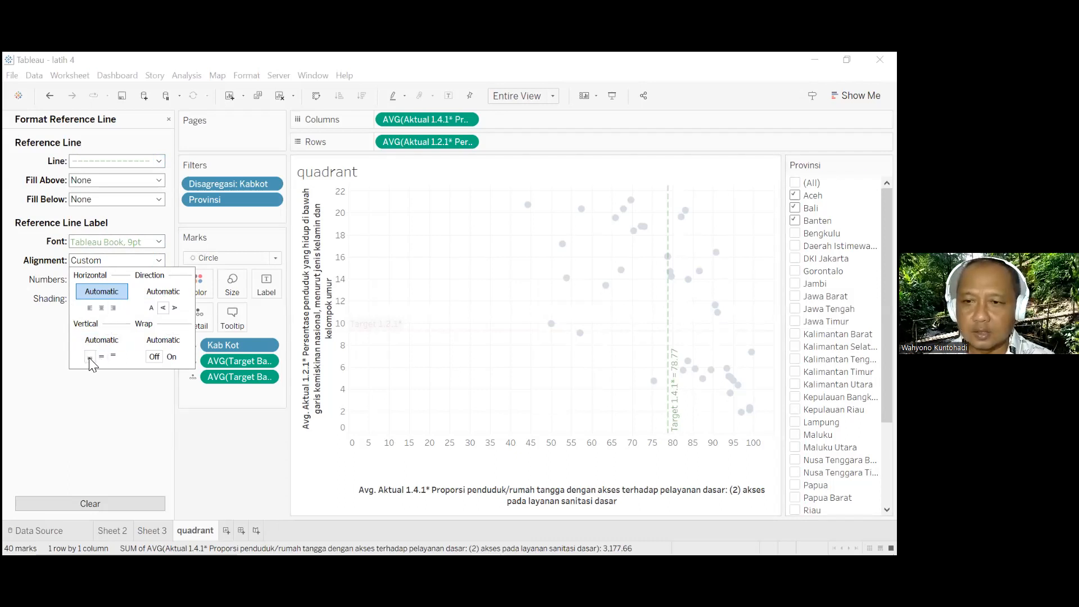
{"action": "left_click", "coordinate": [90, 308]}
{"action": "mouse_move", "coordinate": [647, 369]}
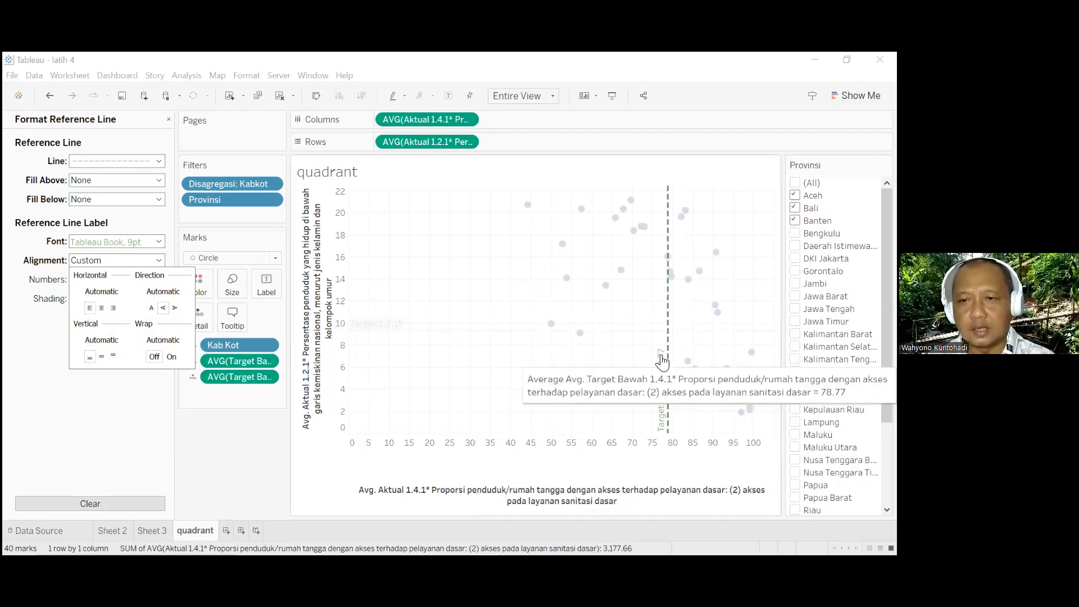
{"action": "left_click", "coordinate": [556, 386]}
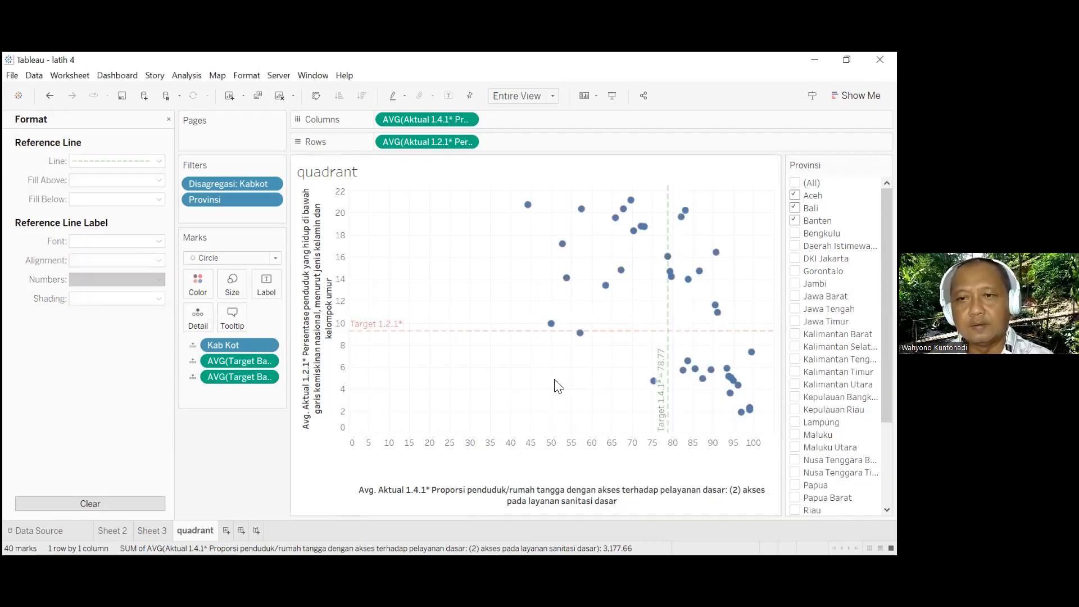
View the quadrant worksheet in presentation mode
{"action": "left_click", "coordinate": [612, 96]}
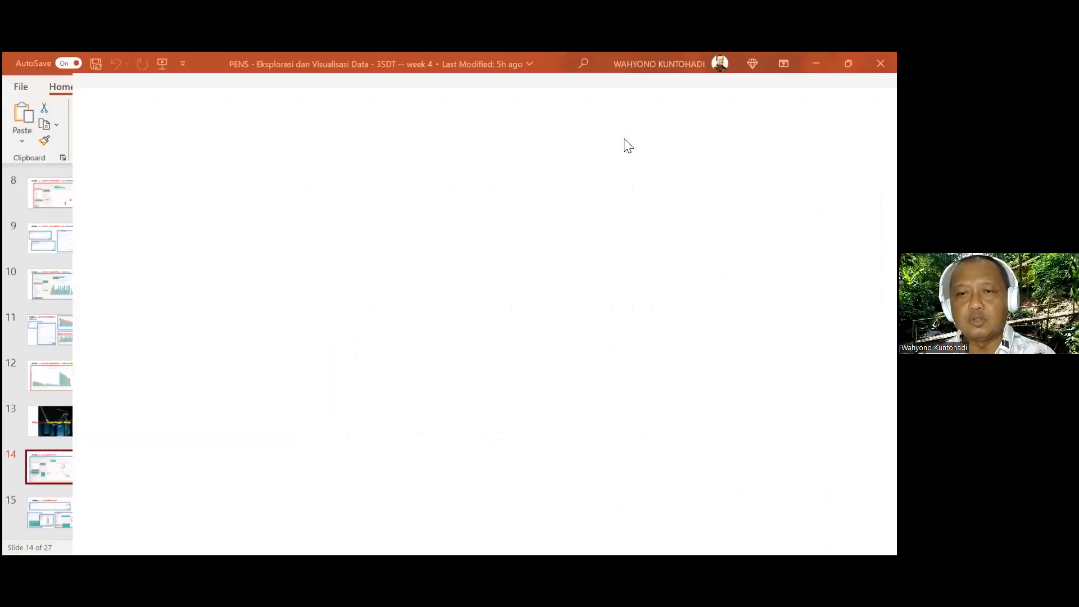
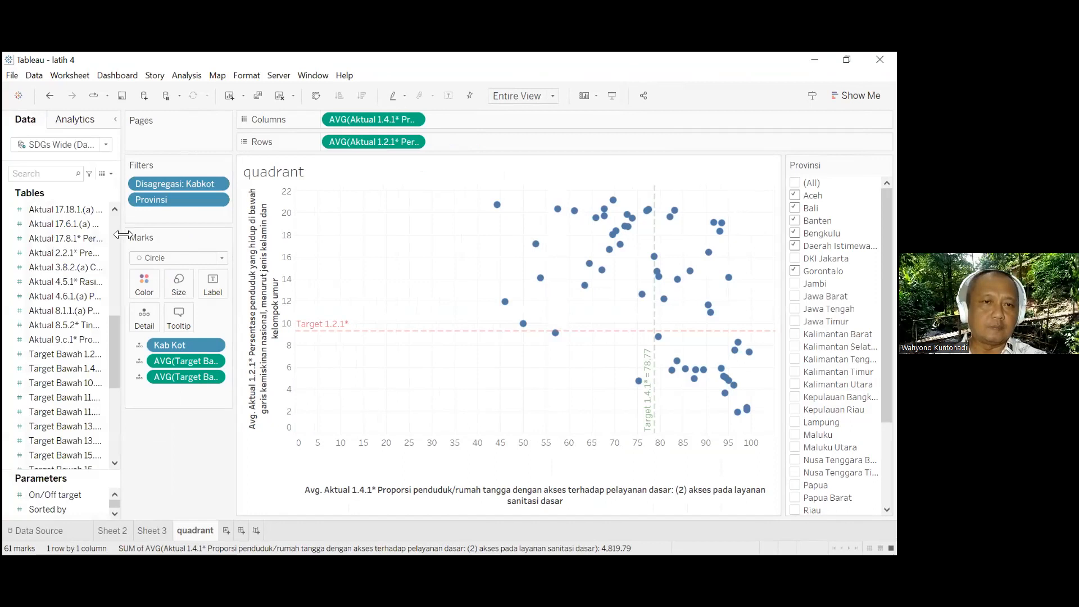
Edit the calculated field ** quadrant sumbu 1.2.1* so that its else branch returns "+1"
{"action": "left_click_drag", "start_coordinate": [149, 327], "coordinate": [149, 245]}
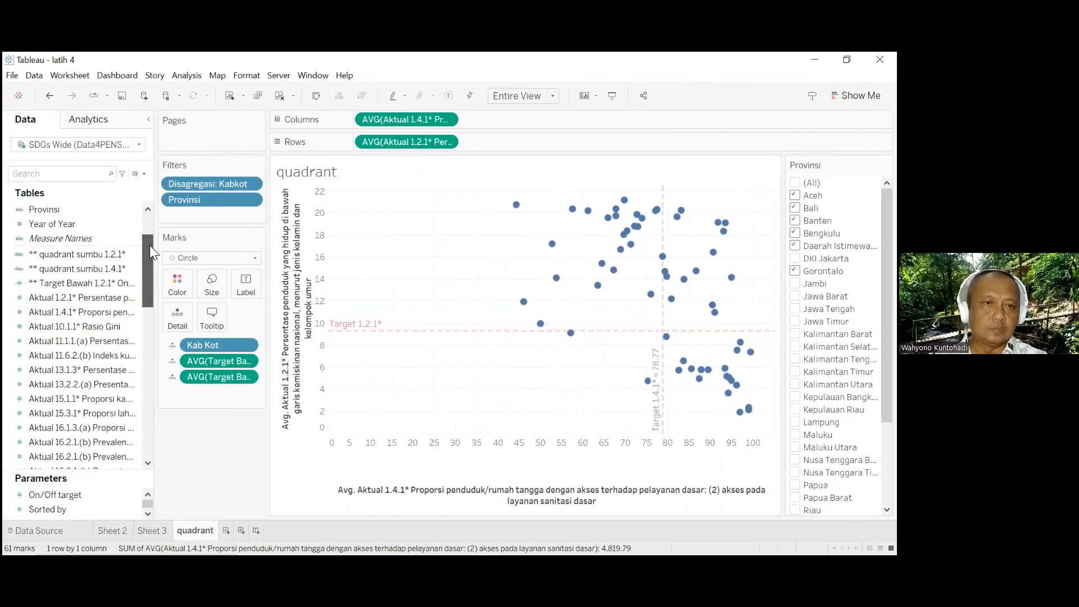
{"action": "left_click", "coordinate": [68, 256]}
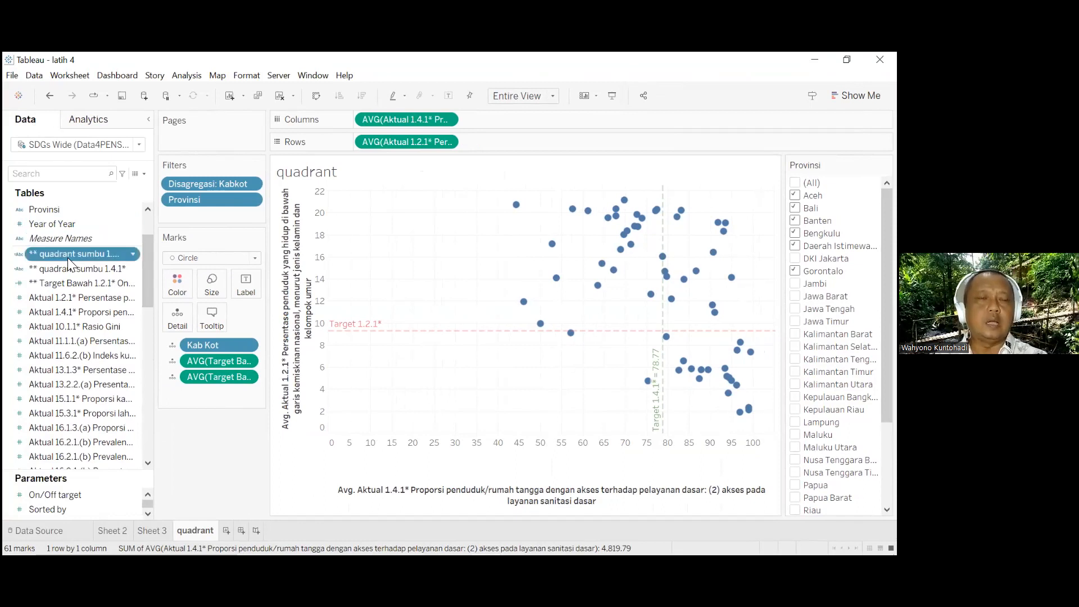
{"action": "left_click", "coordinate": [63, 267]}
{"action": "left_click", "coordinate": [54, 254], "text": "ctrl"}
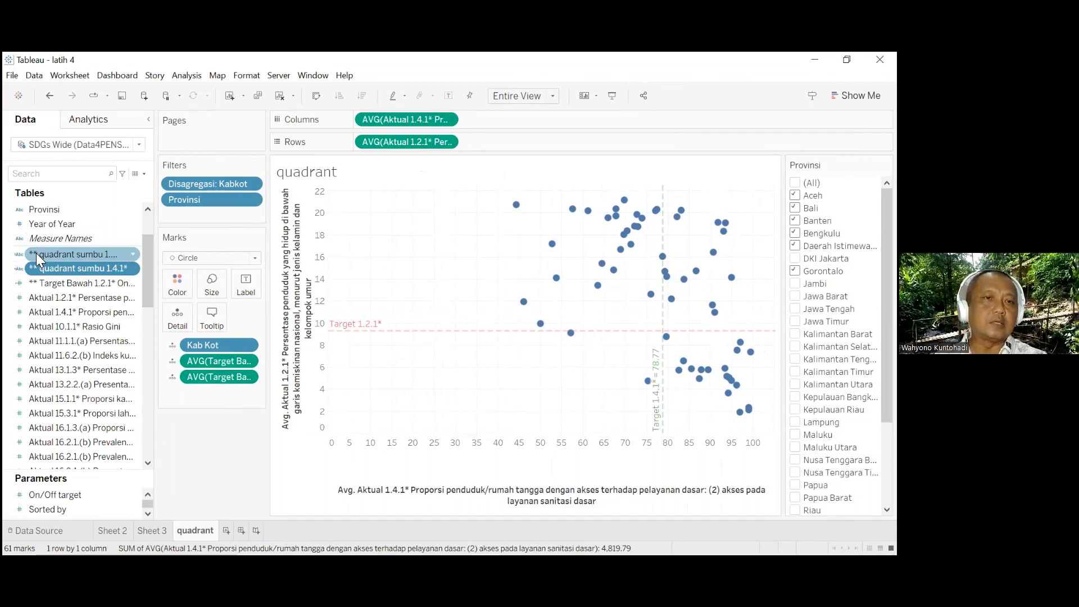
{"action": "left_click", "coordinate": [37, 254]}
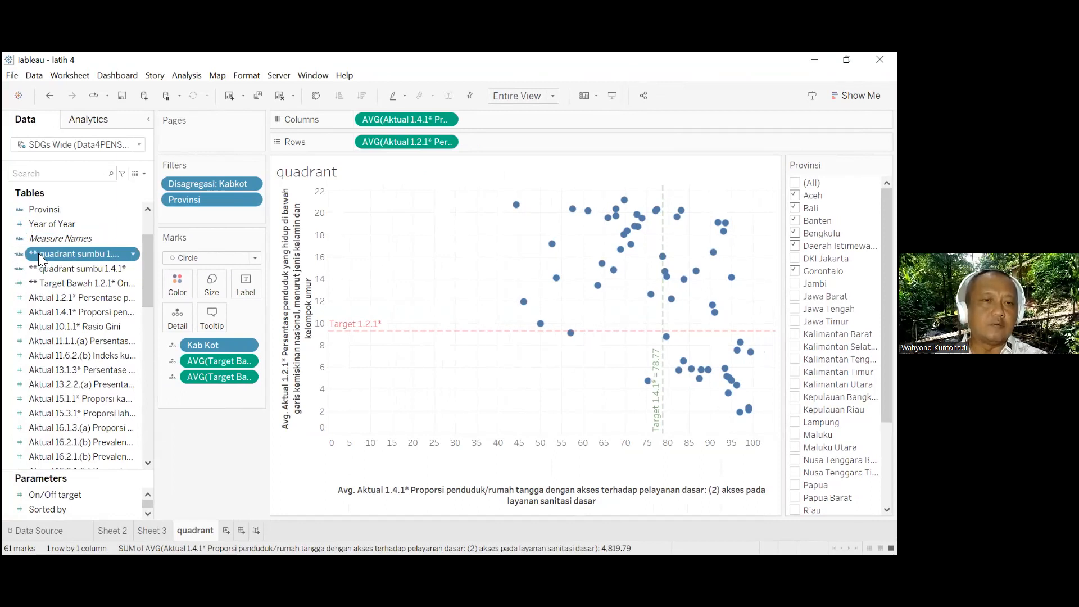
{"action": "right_click", "coordinate": [39, 253]}
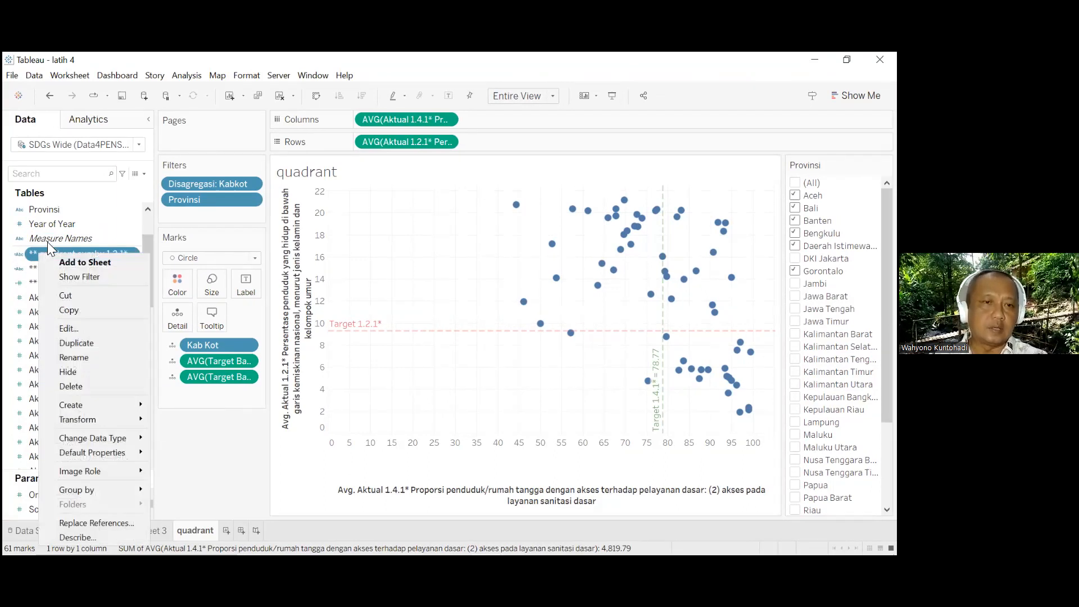
{"action": "left_click", "coordinate": [91, 328]}
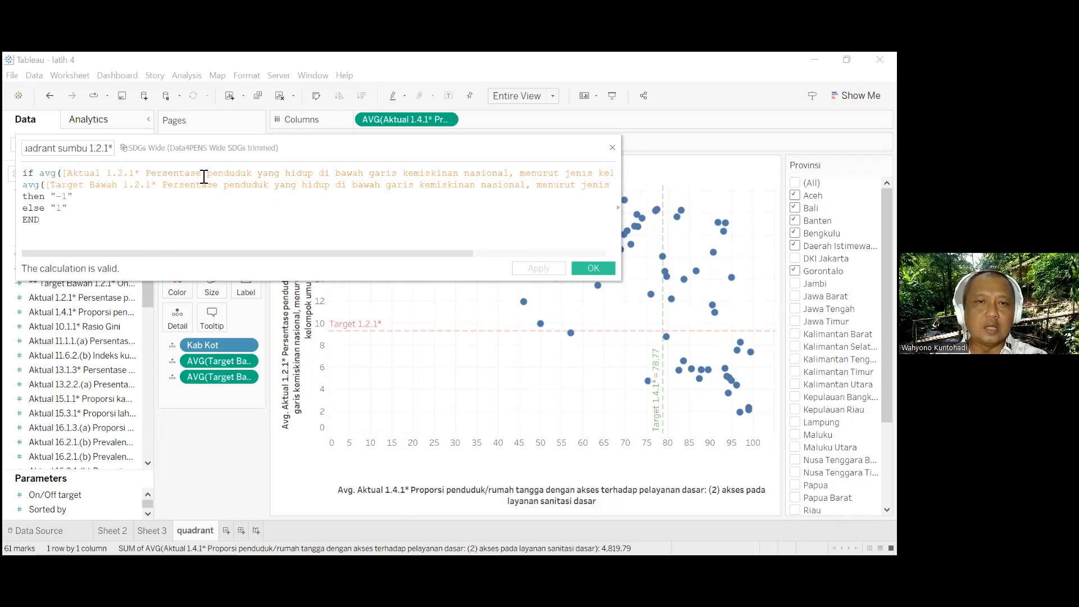
{"action": "left_click_drag", "start_coordinate": [434, 254], "coordinate": [366, 200]}
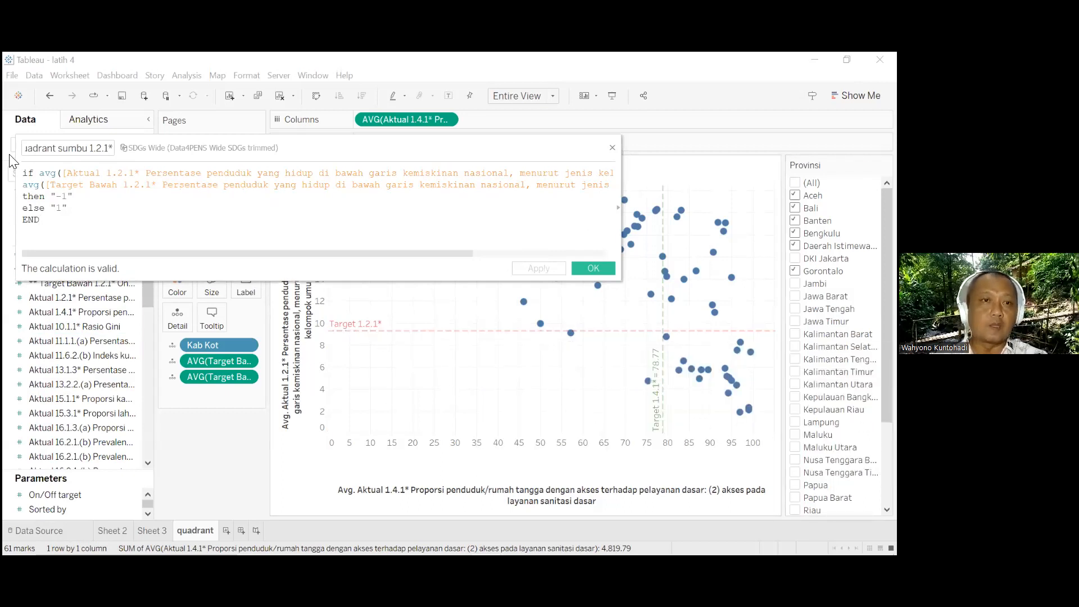
{"action": "left_click", "coordinate": [56, 208]}
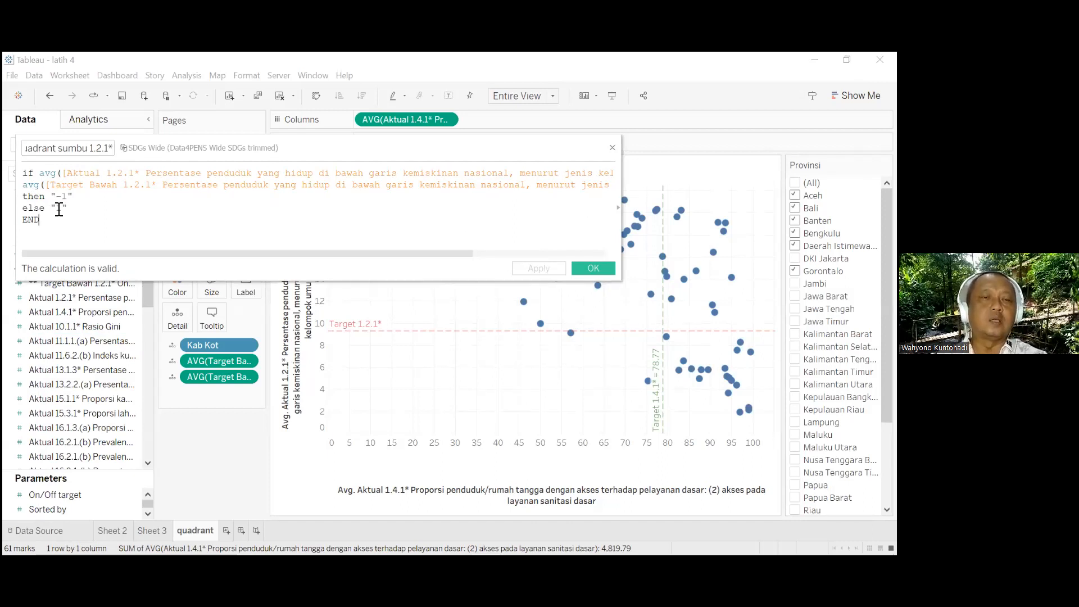
{"action": "type", "text": "+"}
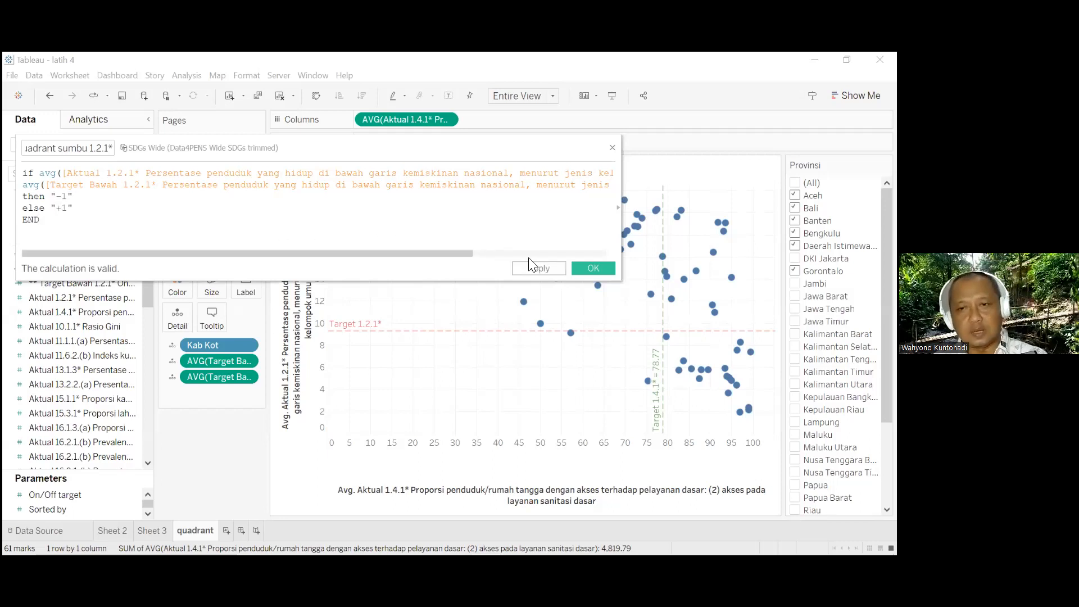
{"action": "left_click", "coordinate": [593, 269]}
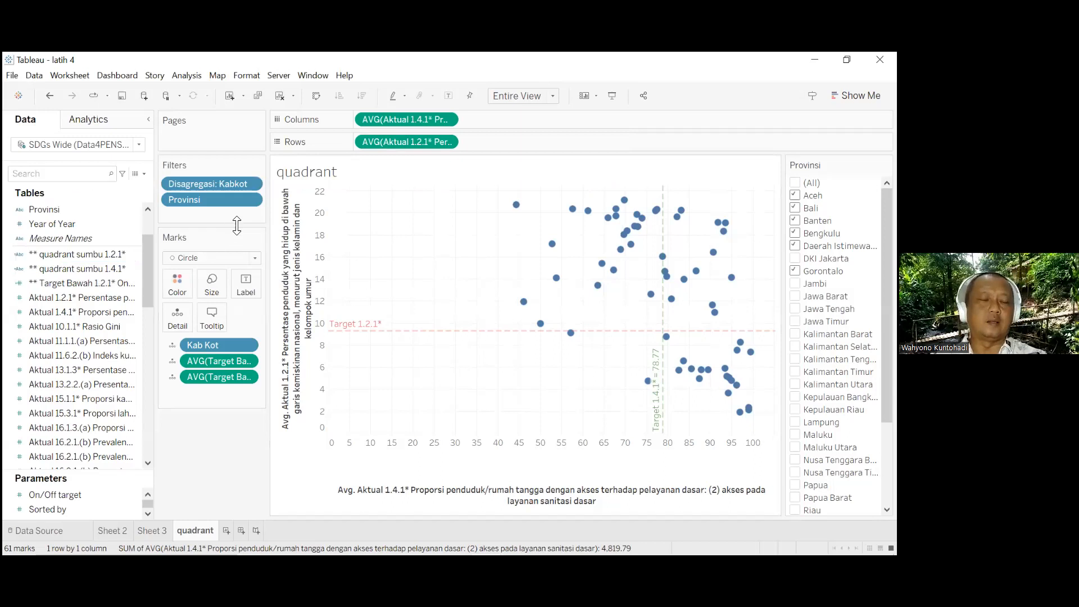
Edit the calculated field ** quadrant sumbu 1.4.1* so that its else branch returns "+1"
{"action": "left_click", "coordinate": [99, 269]}
{"action": "mouse_move", "coordinate": [662, 385]}
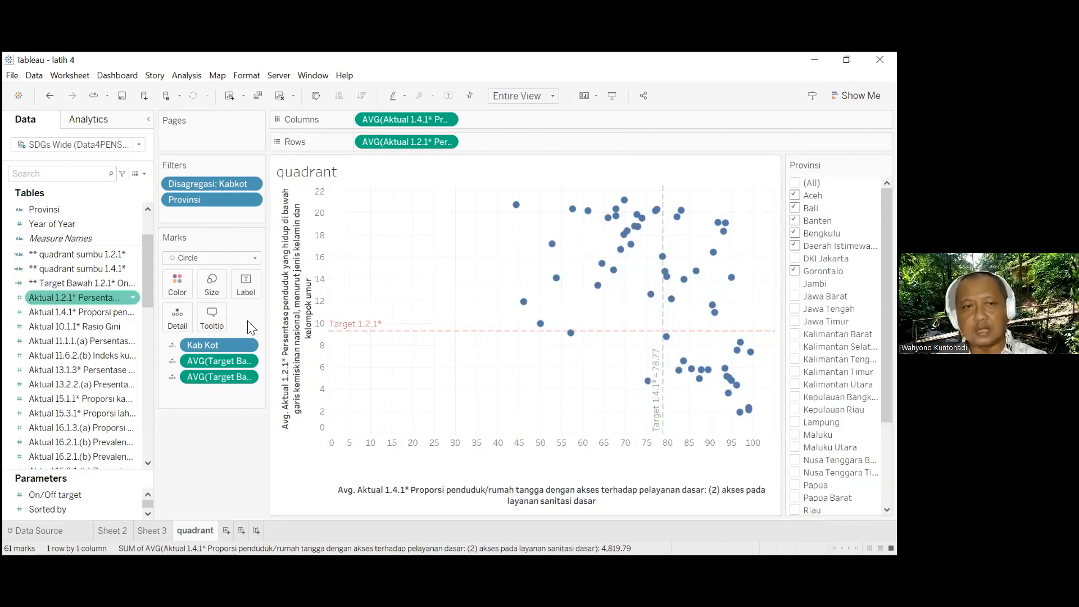
{"action": "left_click", "coordinate": [133, 267]}
{"action": "left_click", "coordinate": [133, 268]}
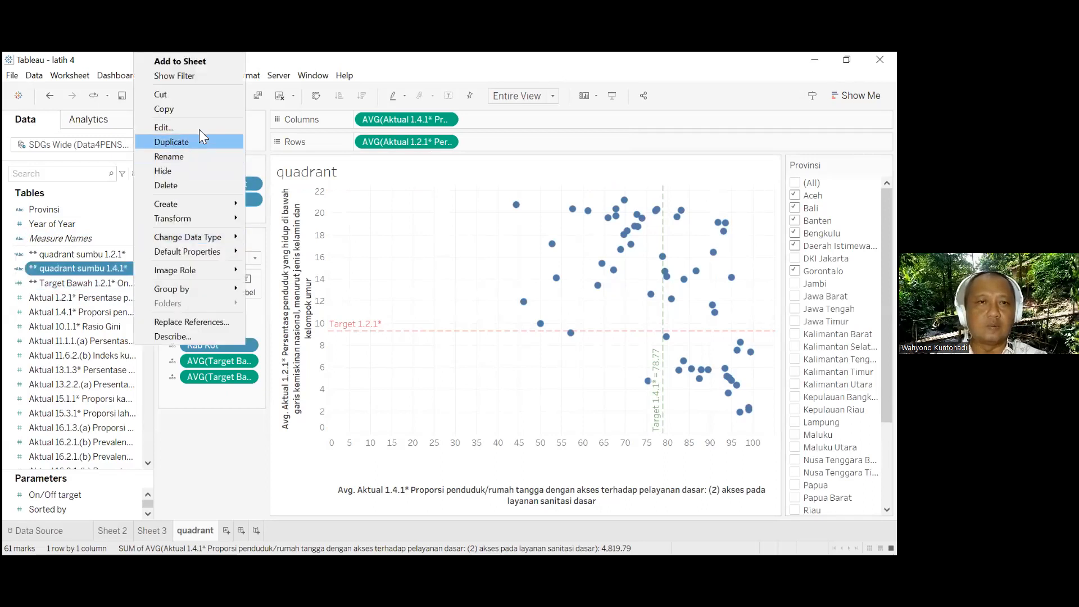
{"action": "left_click", "coordinate": [201, 126]}
{"action": "left_click", "coordinate": [60, 209]}
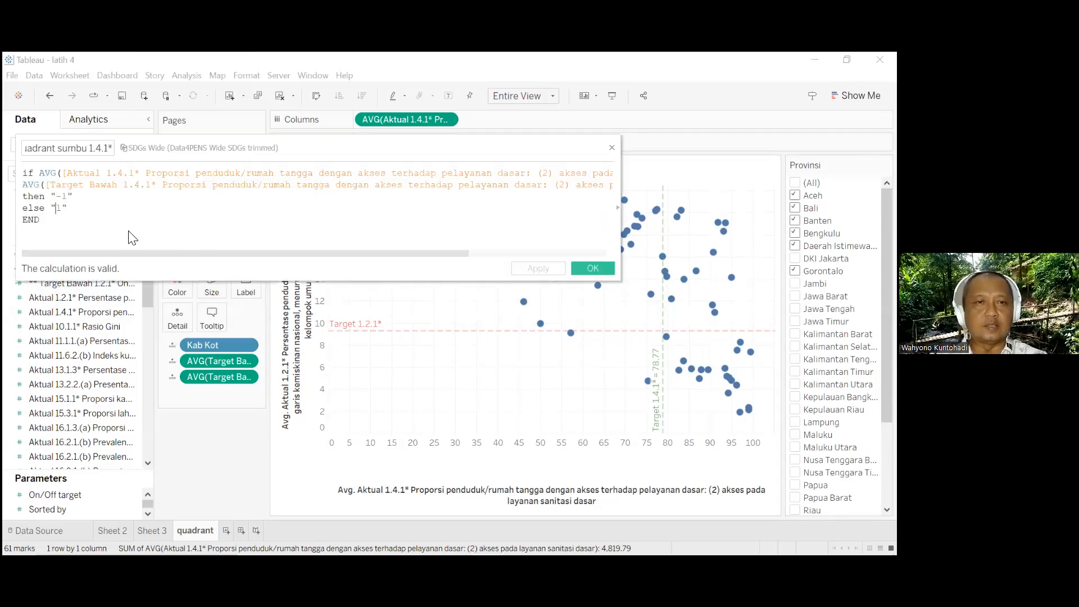
{"action": "type", "text": "+"}
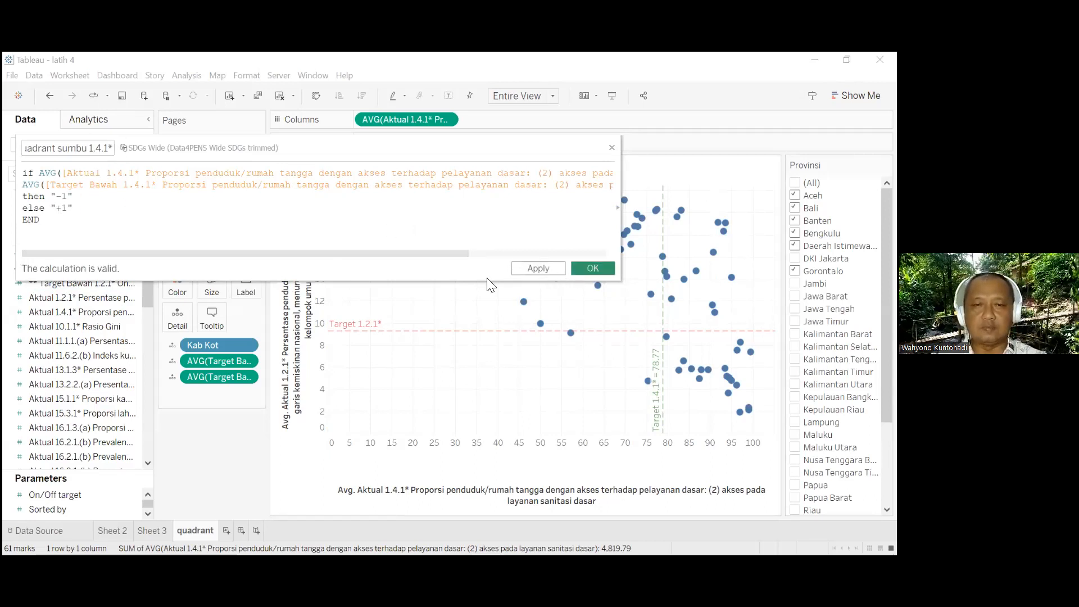
Colour the scatter plot marks by the calculated field ** quadrant sumbu 1.2.1*
{"action": "left_click", "coordinate": [23, 254]}
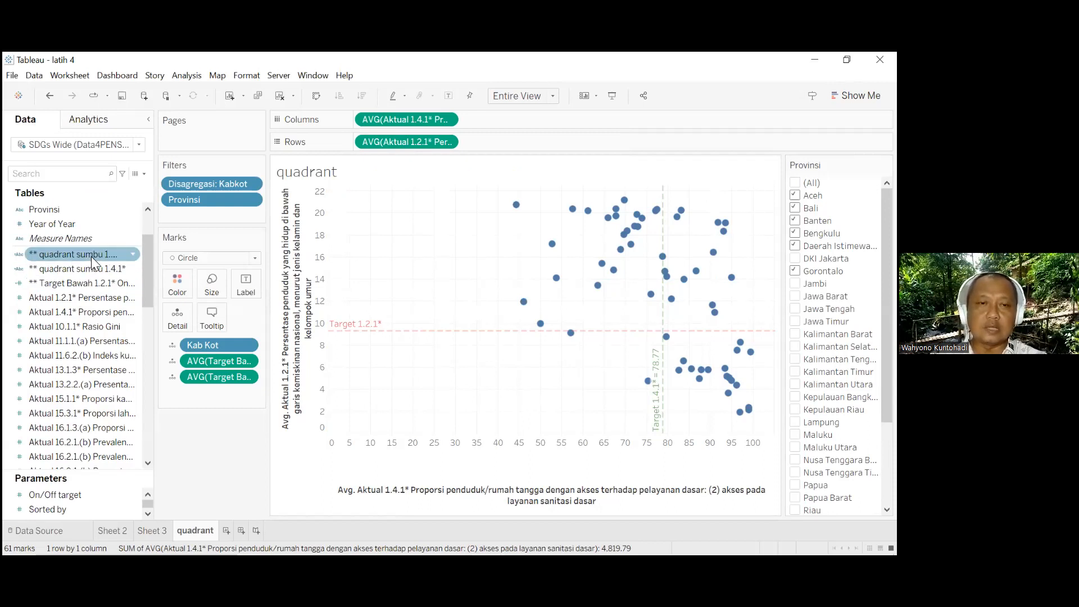
{"action": "left_click", "coordinate": [504, 260]}
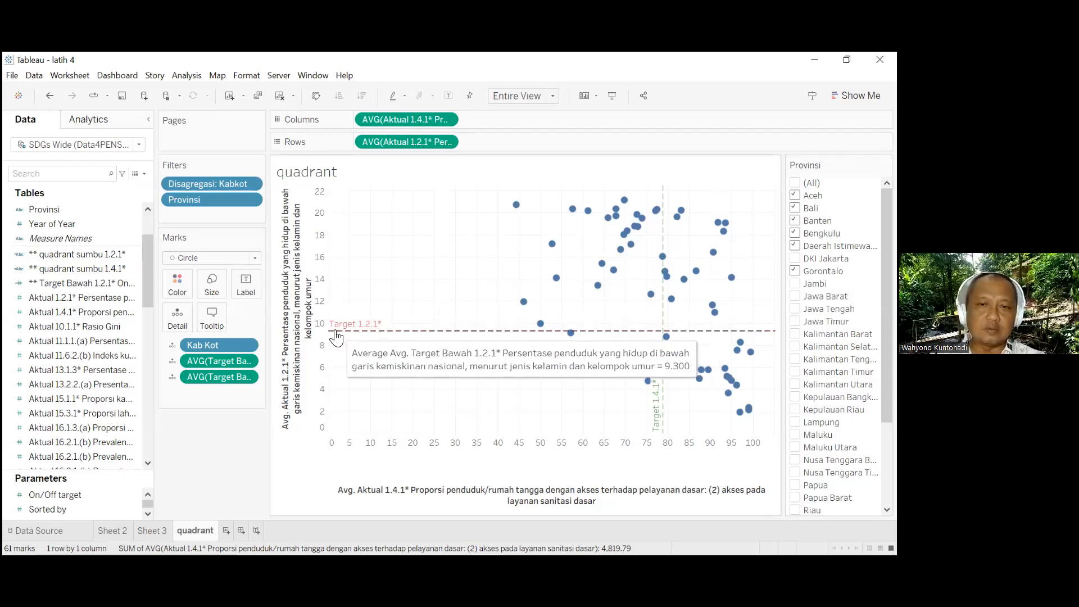
{"action": "left_click_drag", "start_coordinate": [50, 254], "coordinate": [172, 282]}
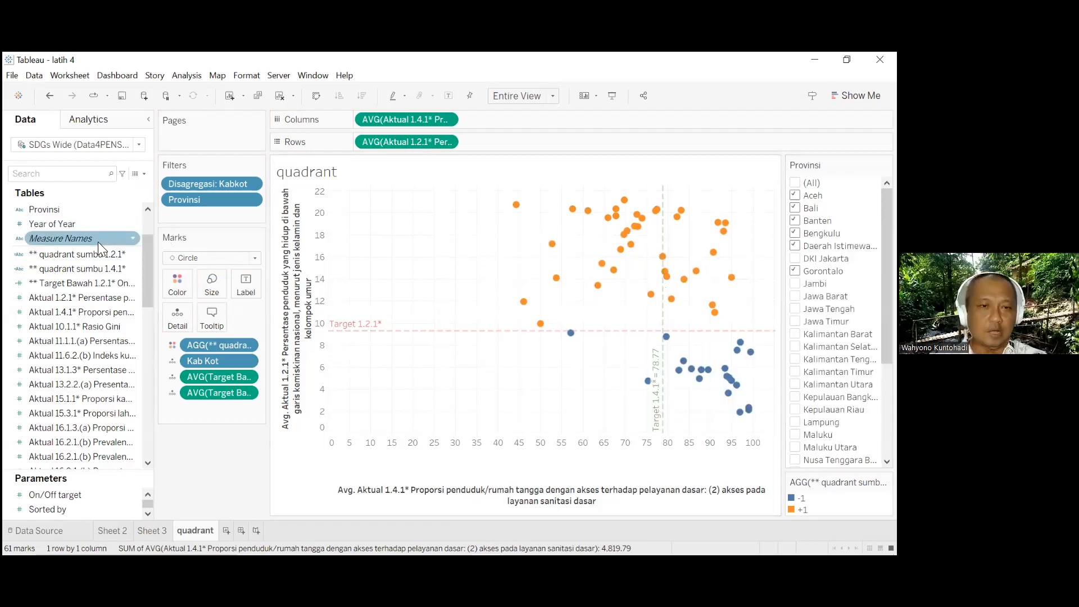
Try colouring the marks by ** quadrant sumbu 1.4.1* and restore ** quadrant sumbu 1.2.1* as the colour field
{"action": "left_click_drag", "start_coordinate": [84, 268], "coordinate": [226, 344]}
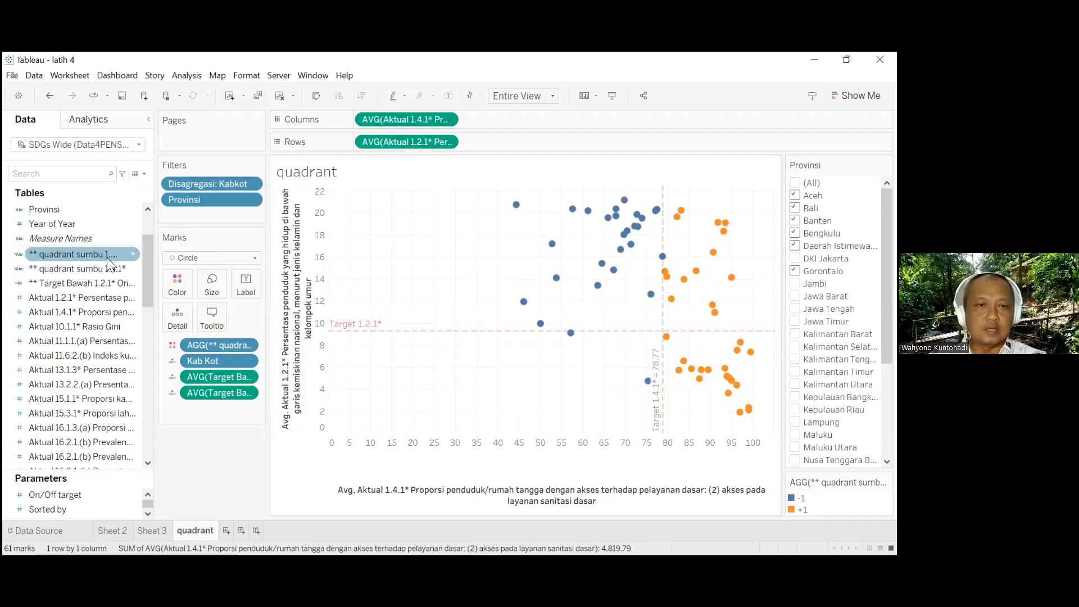
{"action": "left_click_drag", "start_coordinate": [99, 253], "coordinate": [187, 286]}
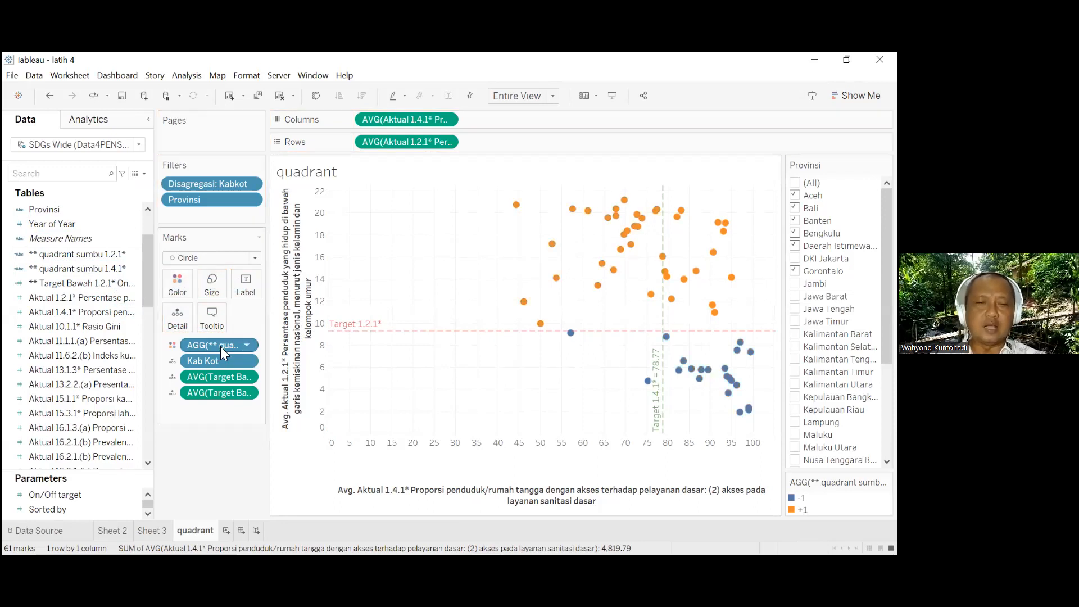
Add ** quadrant sumbu 1.4.1* to the marks directly below ** quadrant sumbu 1.2.1* and assign it as a second colour field
{"action": "left_click_drag", "start_coordinate": [272, 320], "coordinate": [336, 319]}
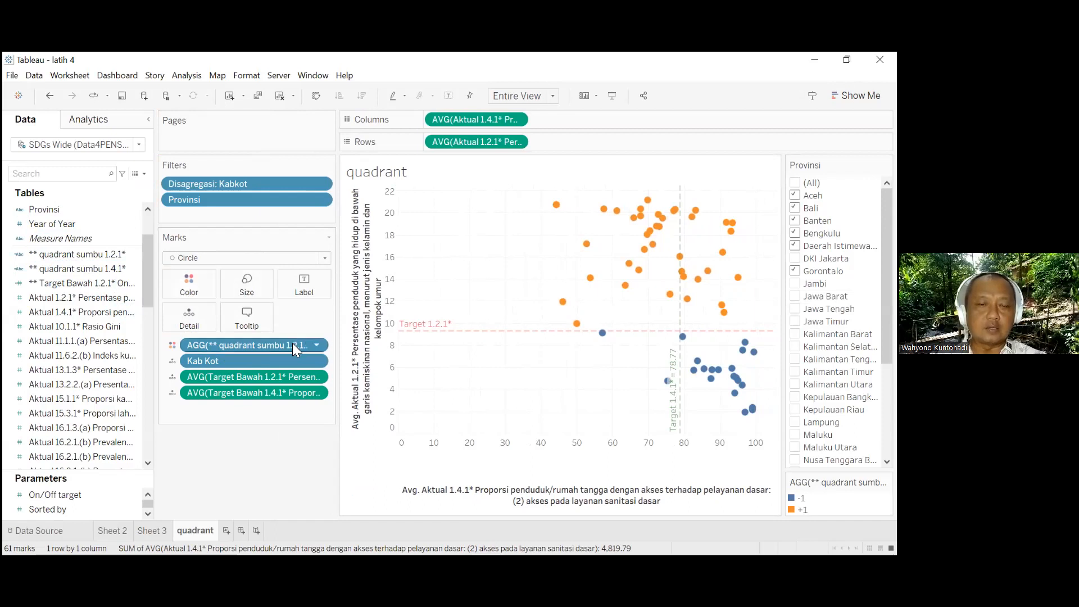
{"action": "left_click_drag", "start_coordinate": [292, 343], "coordinate": [187, 314]}
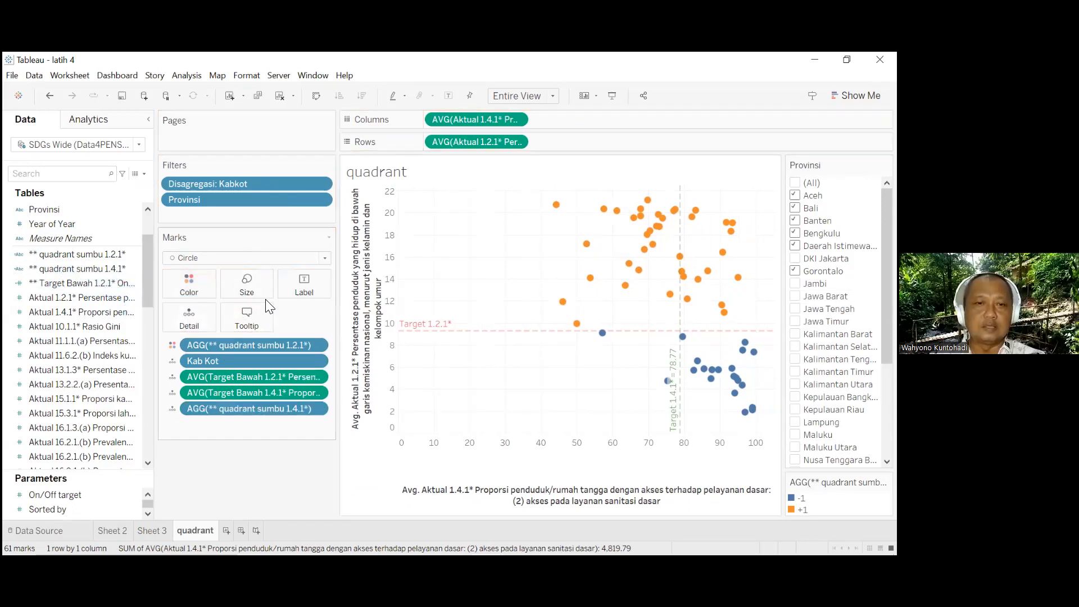
{"action": "left_click_drag", "start_coordinate": [245, 411], "coordinate": [243, 355]}
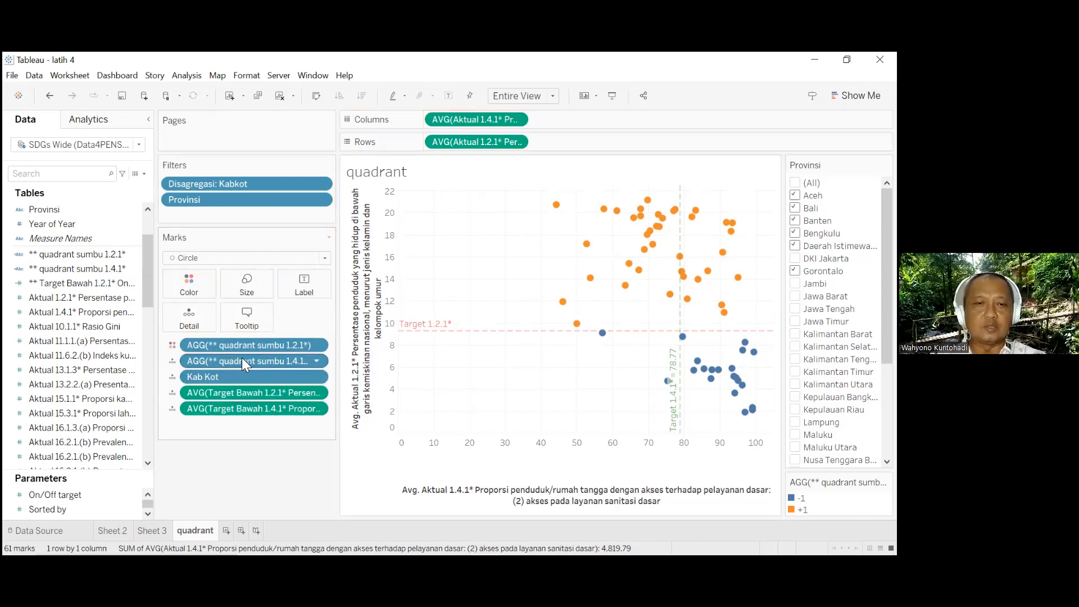
{"action": "left_click", "coordinate": [173, 358]}
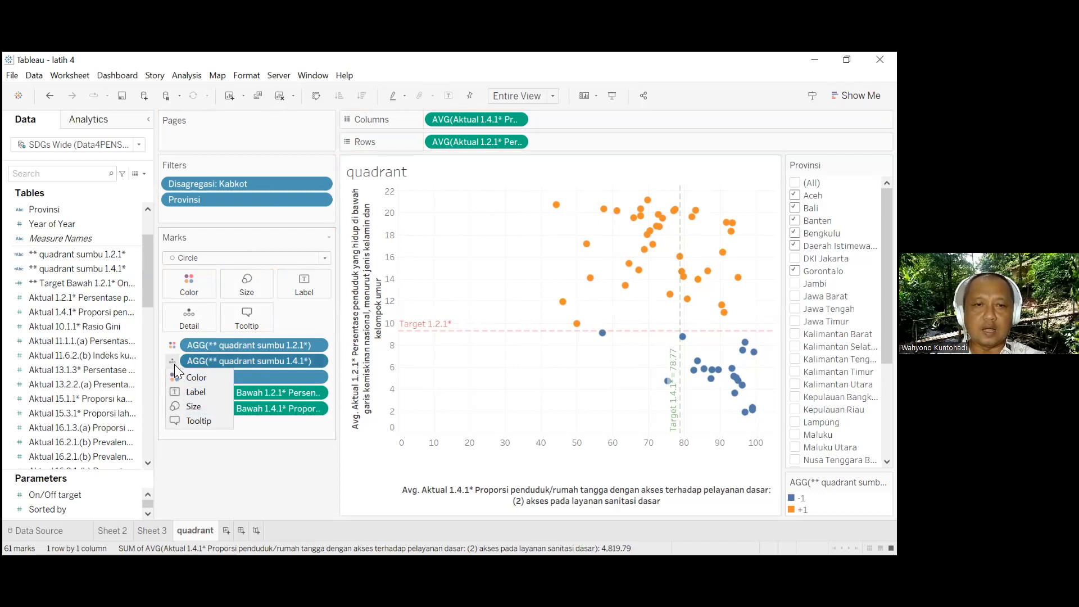
{"action": "left_click", "coordinate": [176, 376]}
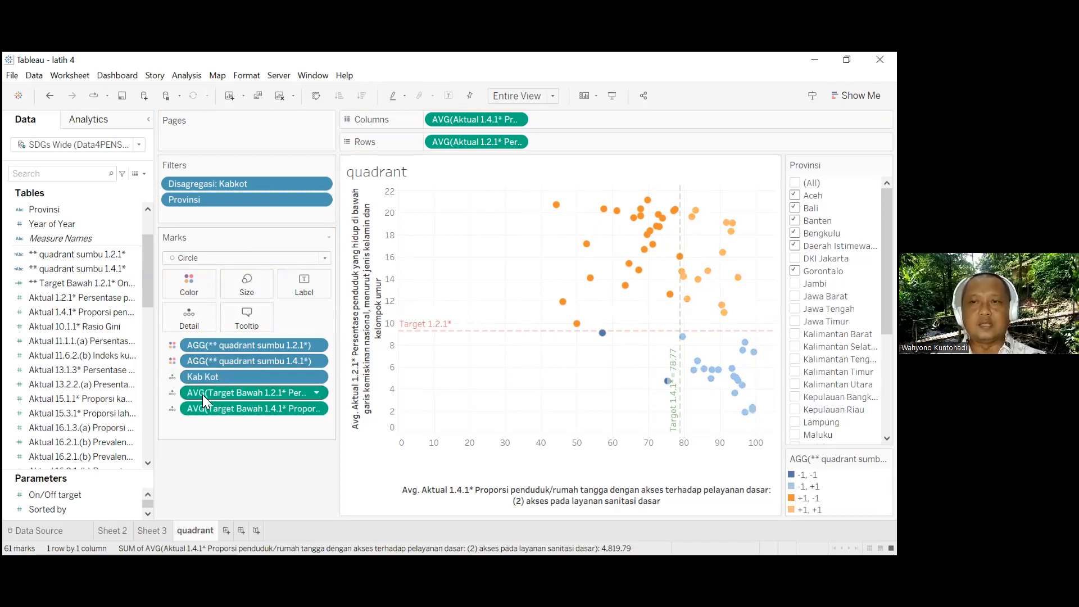
Open the colour assignments for the combined quadrant fields and move the dialog clear of the scatter plot
{"action": "mouse_move", "coordinate": [649, 403]}
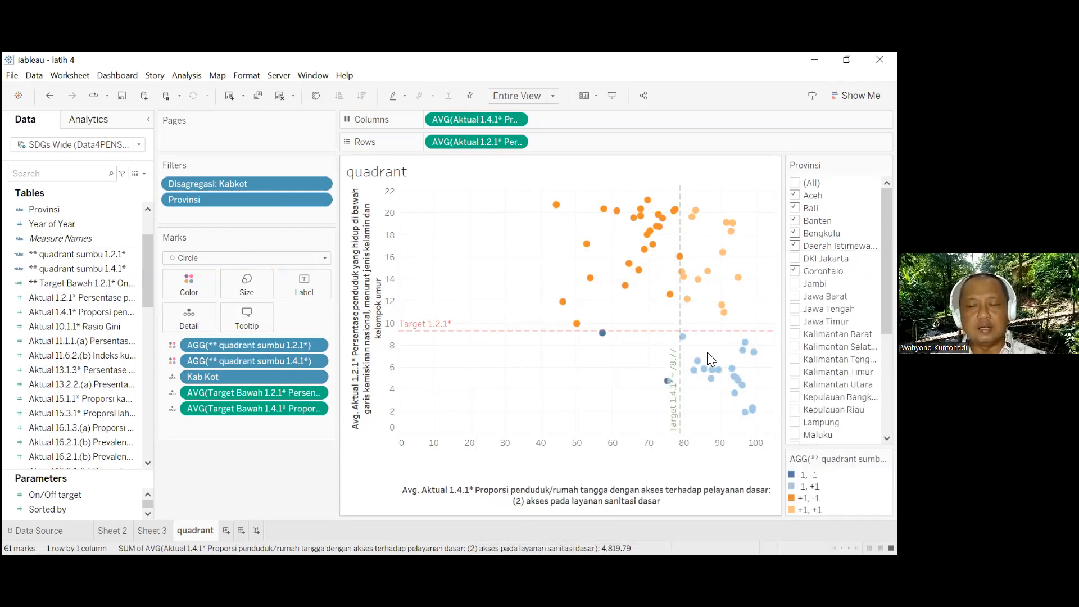
{"action": "mouse_move", "coordinate": [714, 356]}
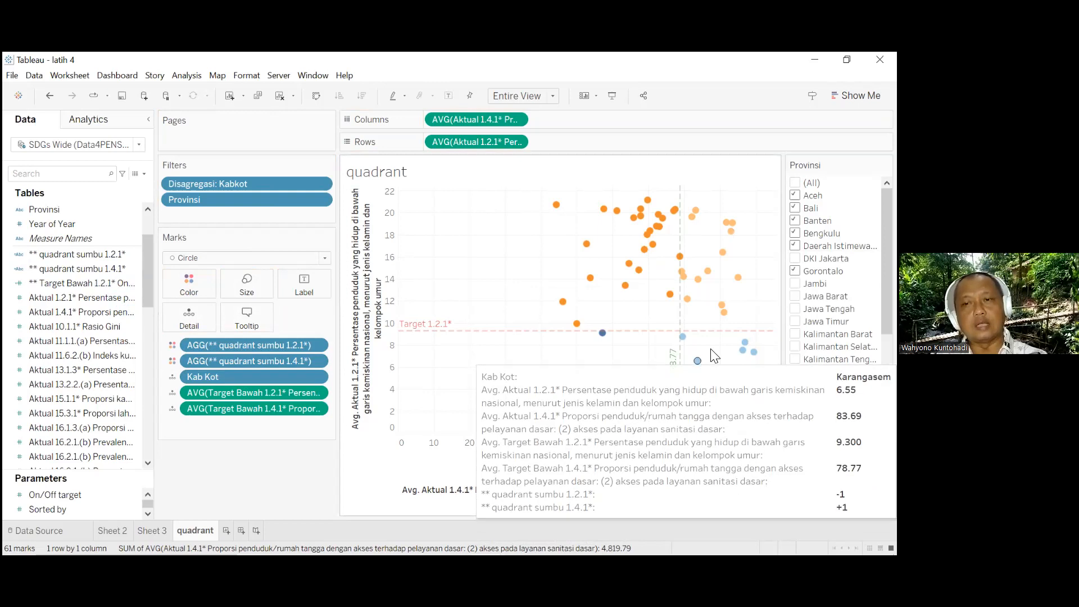
{"action": "mouse_move", "coordinate": [682, 438]}
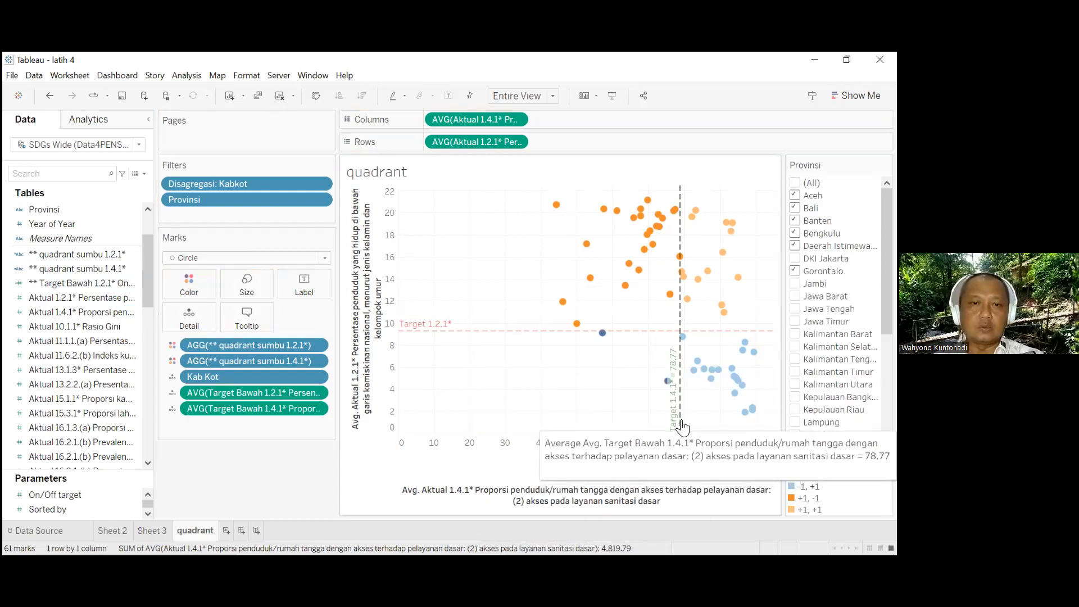
{"action": "left_click", "coordinate": [198, 292]}
{"action": "left_click", "coordinate": [199, 322]}
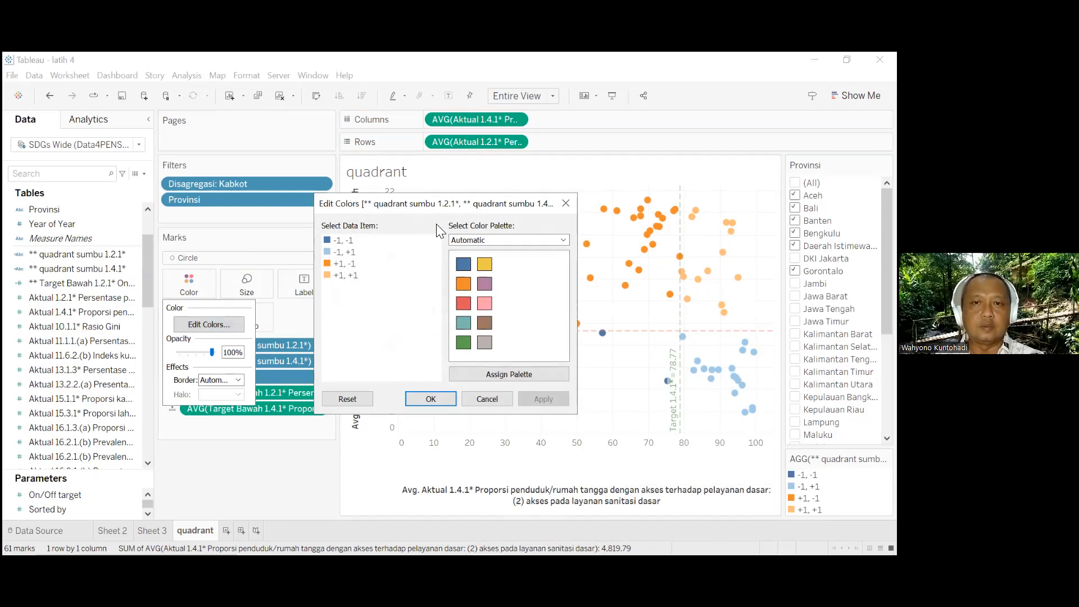
{"action": "left_click_drag", "start_coordinate": [417, 208], "coordinate": [155, 189]}
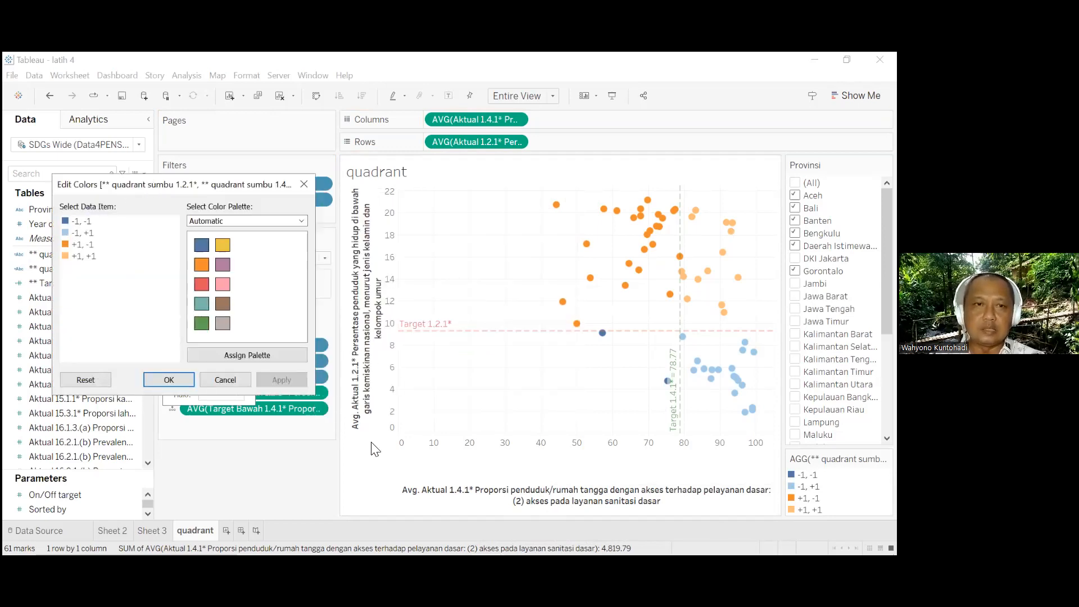
{"action": "left_click", "coordinate": [78, 244]}
{"action": "left_click", "coordinate": [201, 324]}
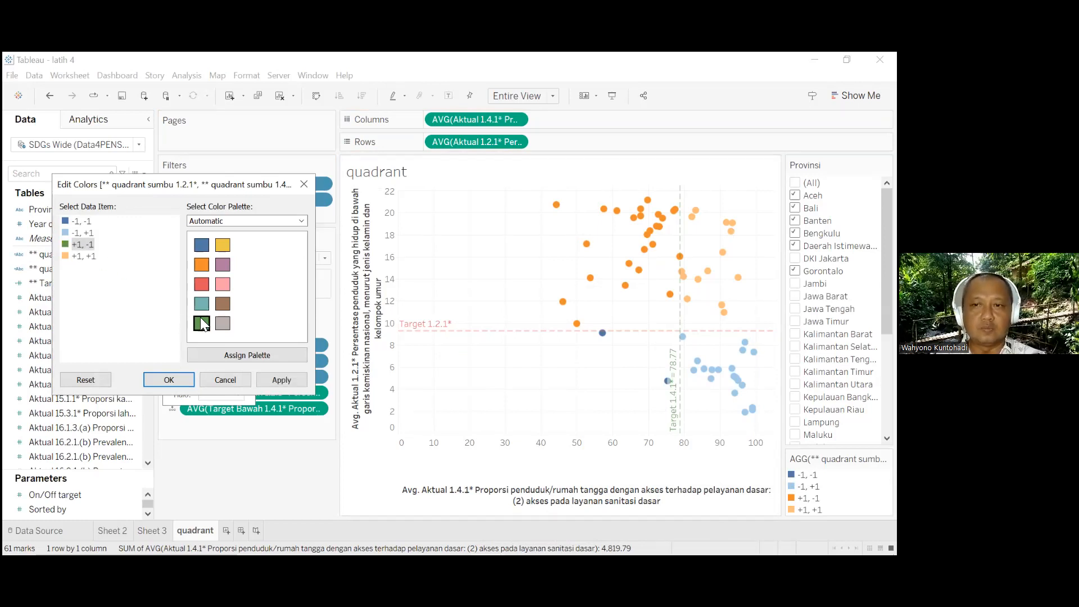
{"action": "left_click", "coordinate": [290, 380]}
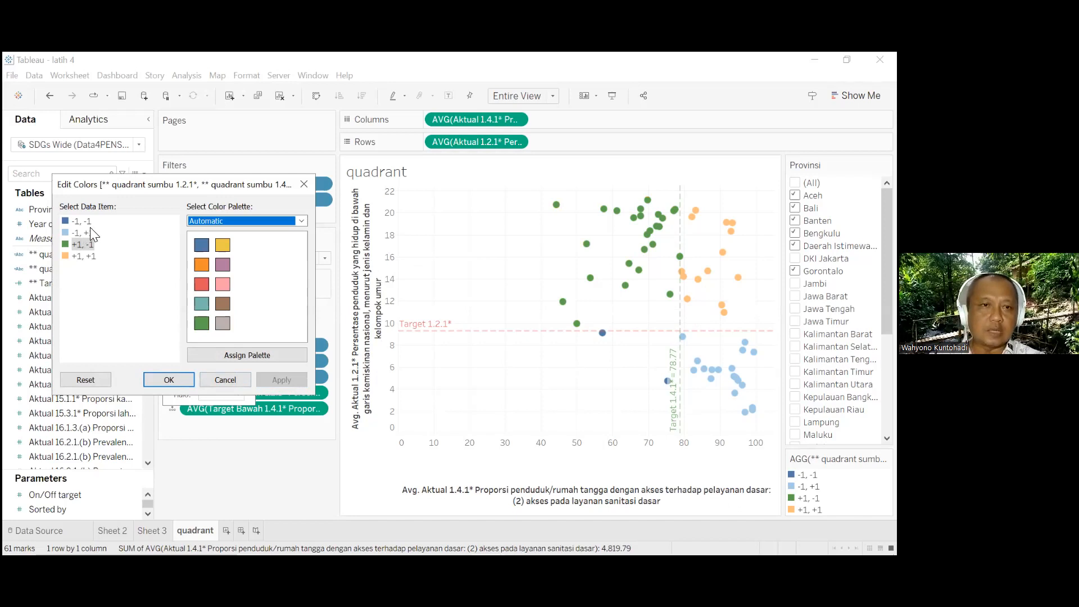
Assign green from the Automatic palette to the -1, +1 quadrant and red to the +1, -1 quadrant
{"action": "left_click", "coordinate": [66, 233]}
{"action": "left_click", "coordinate": [201, 323]}
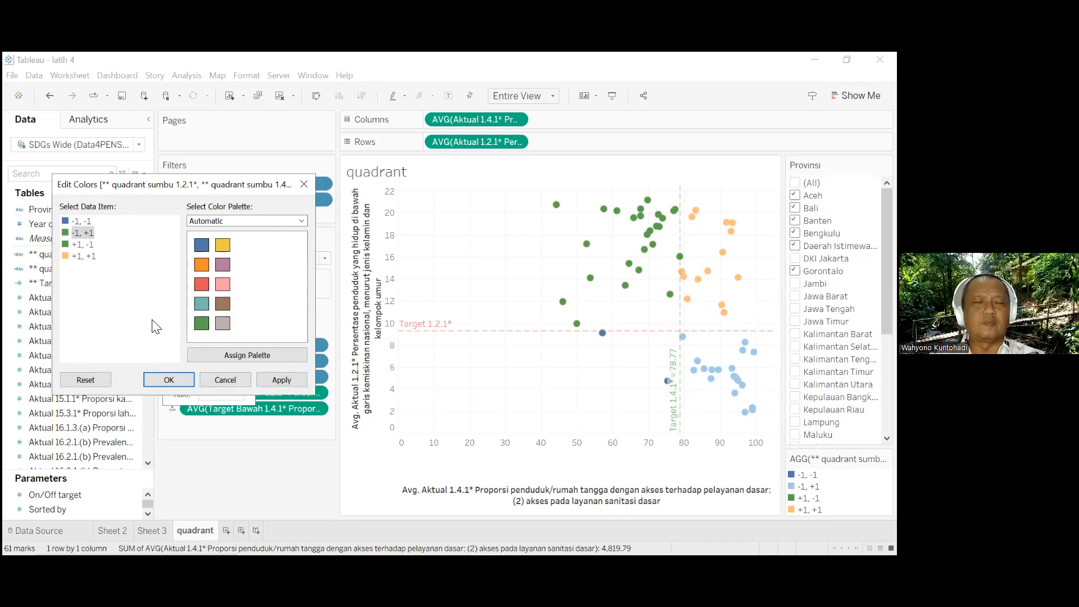
{"action": "left_click", "coordinate": [283, 379]}
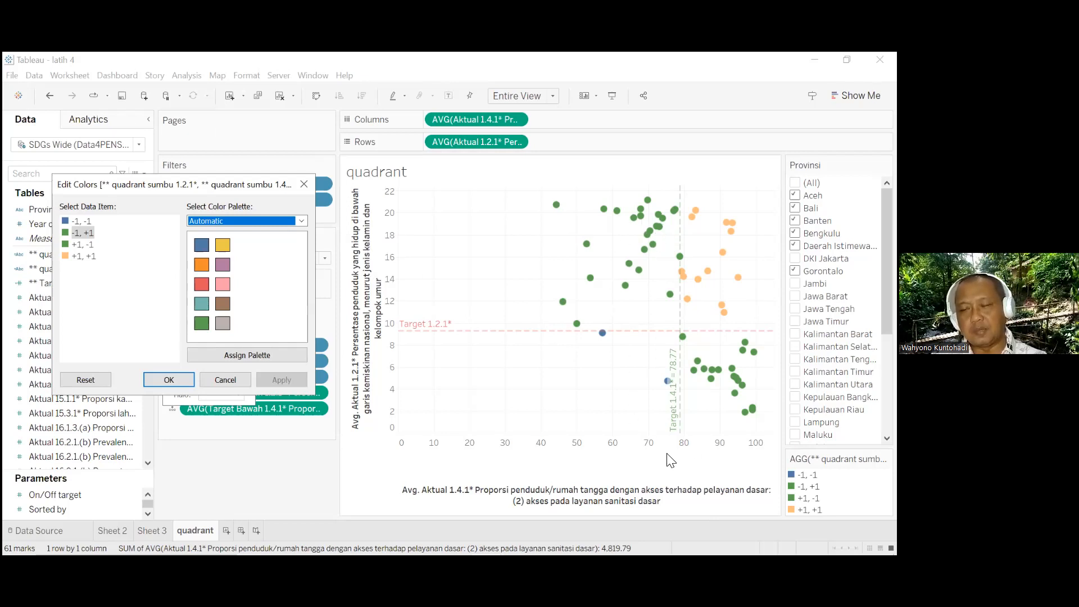
{"action": "left_click", "coordinate": [81, 244]}
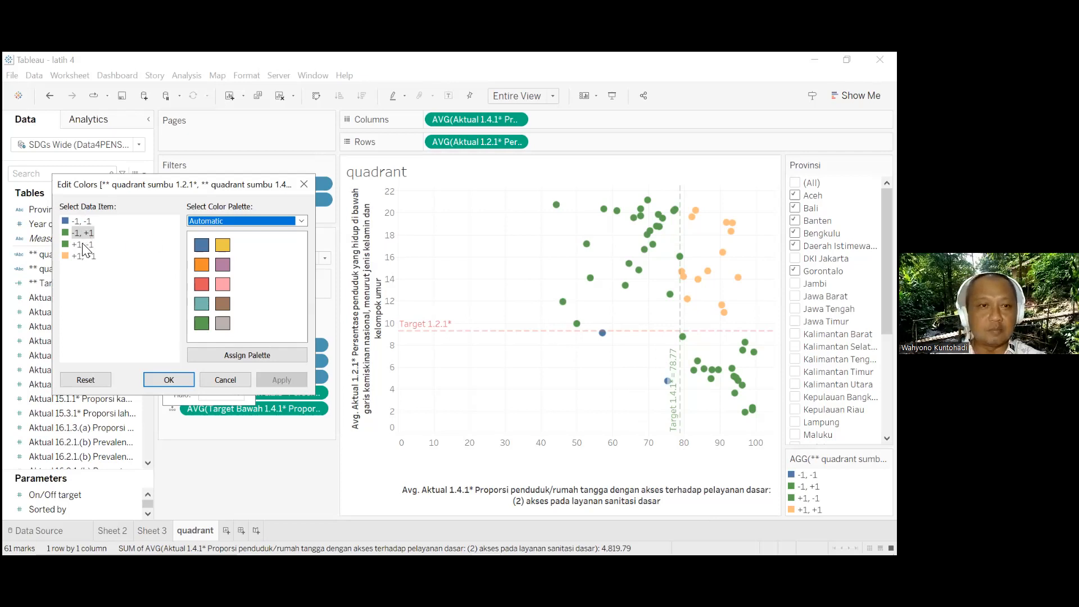
{"action": "left_click", "coordinate": [203, 283]}
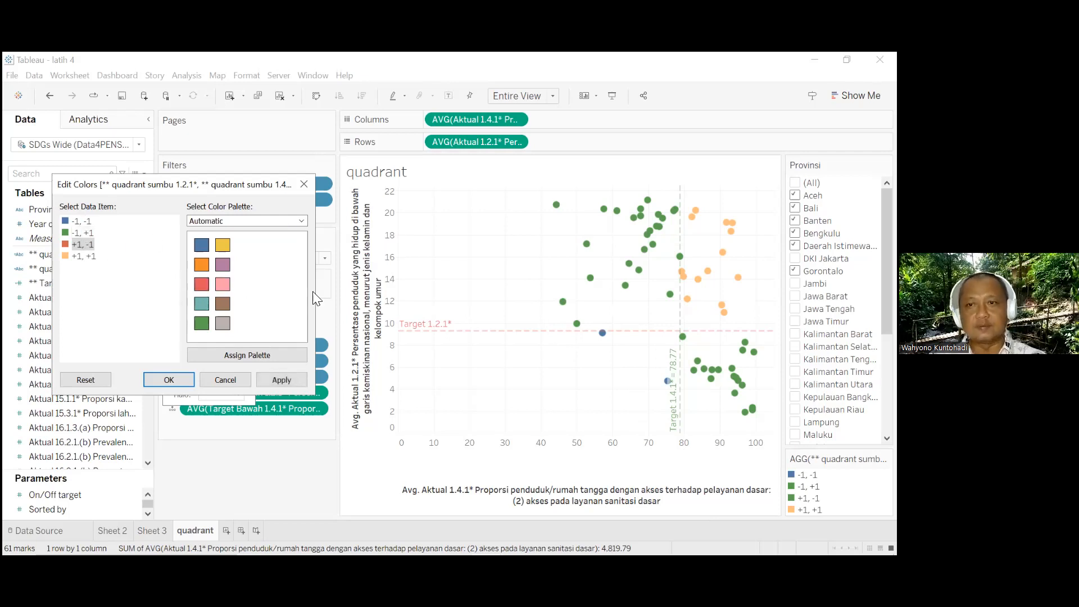
{"action": "left_click", "coordinate": [278, 380]}
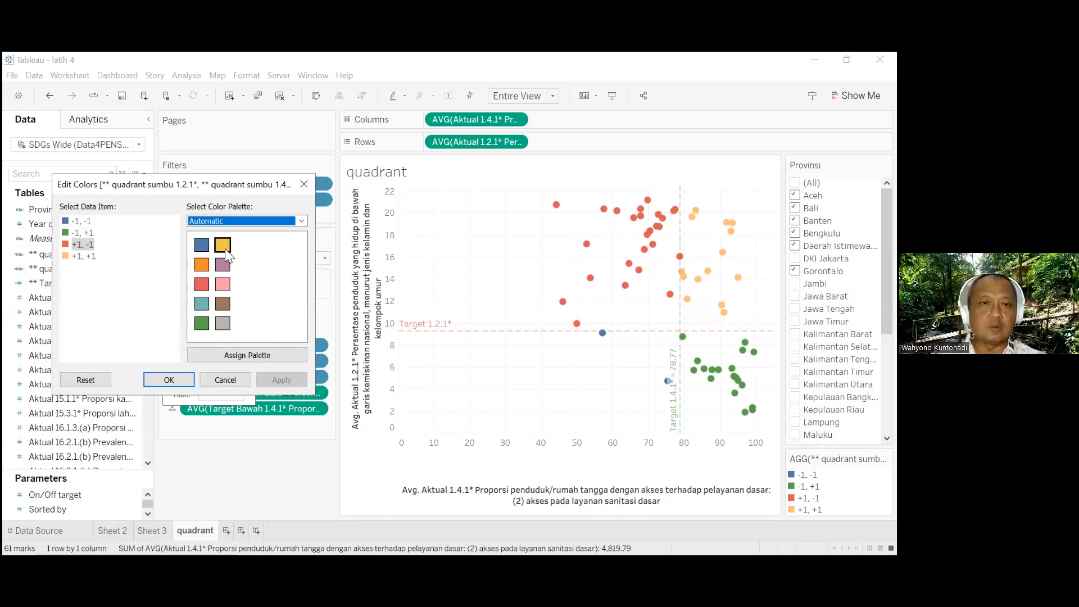
Assign yellow to the +1, +1 quadrant and teal to the -1, -1 quadrant, applying both colours and closing the dialog
{"action": "left_click", "coordinate": [86, 256]}
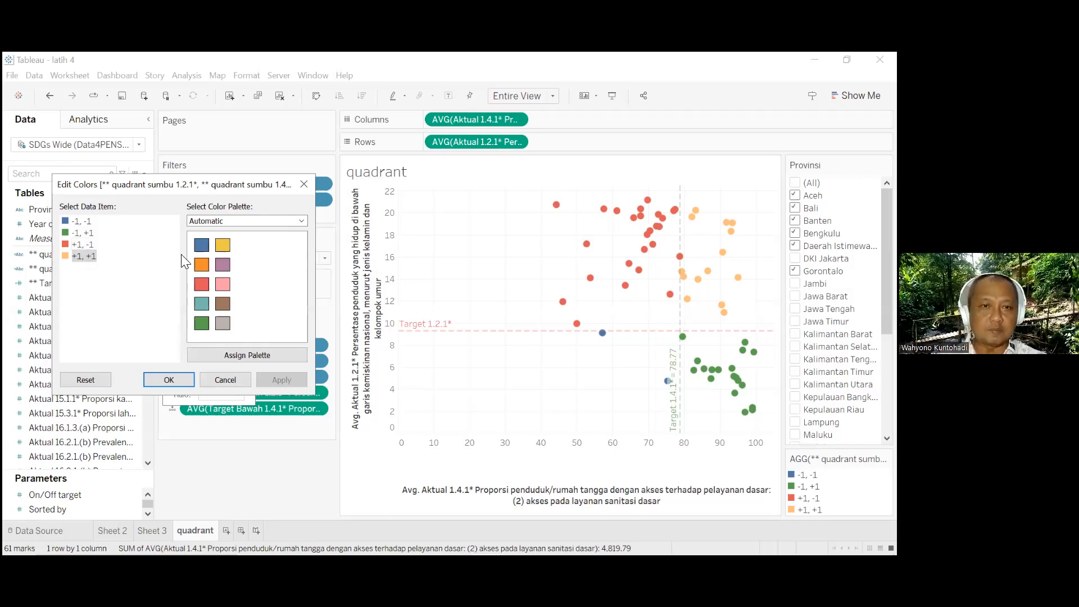
{"action": "left_click", "coordinate": [230, 246]}
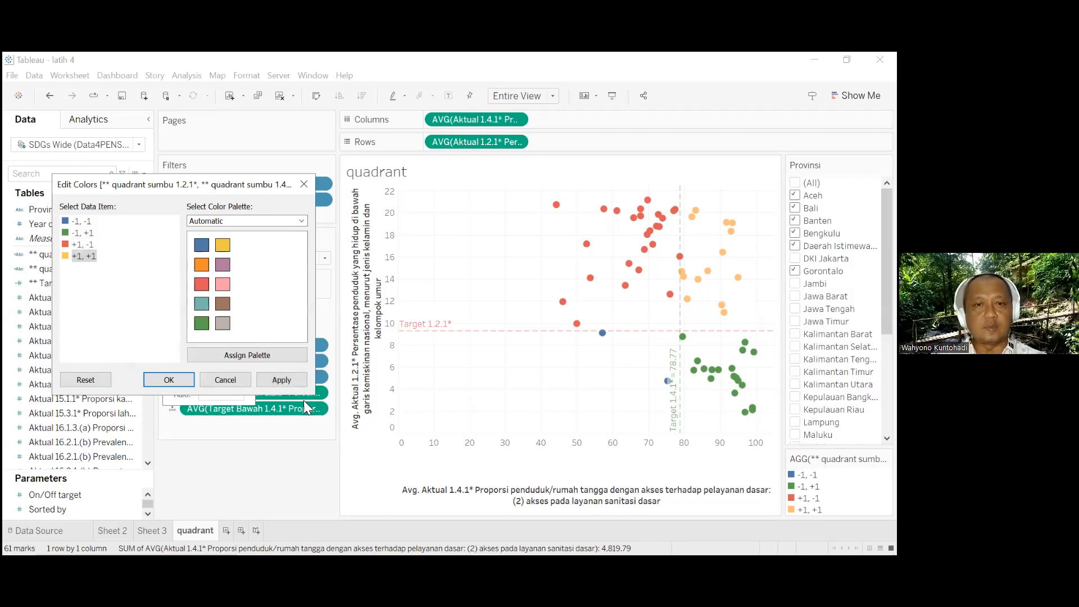
{"action": "left_click", "coordinate": [300, 380]}
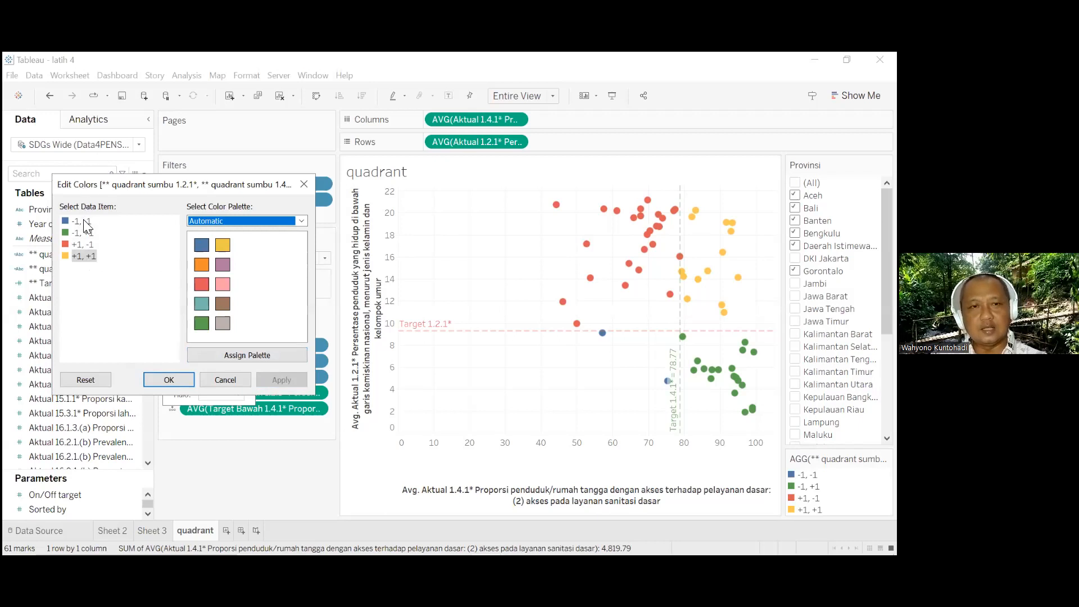
{"action": "left_click", "coordinate": [83, 221]}
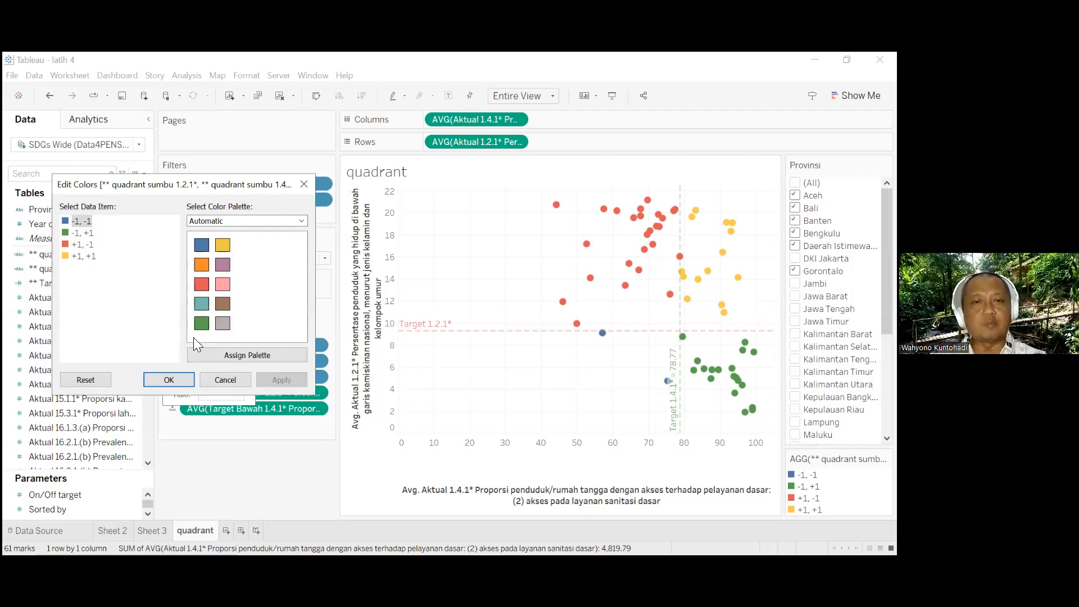
{"action": "left_click", "coordinate": [203, 308]}
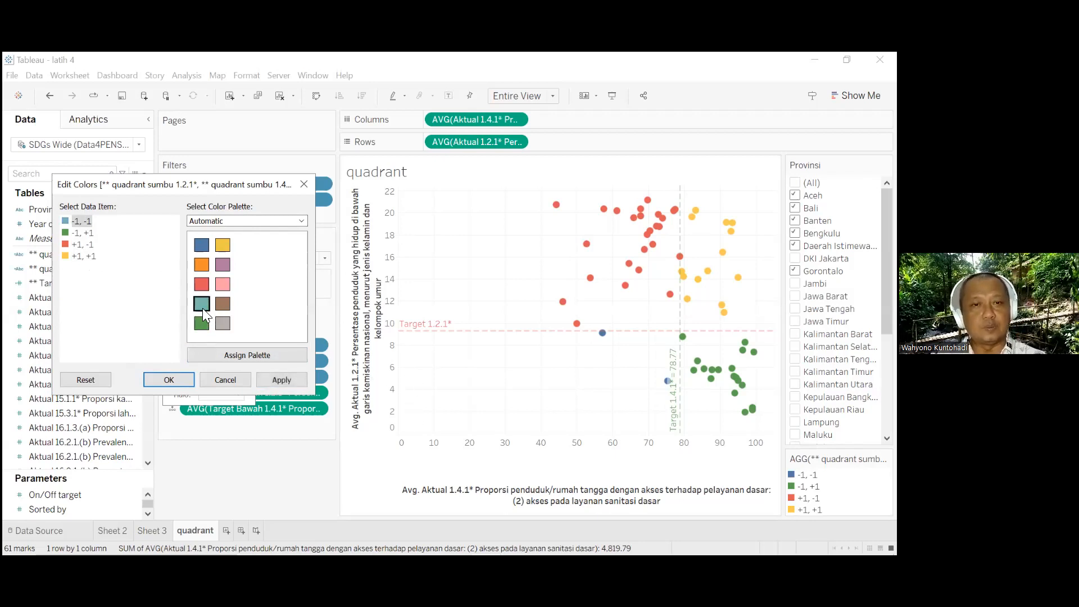
{"action": "left_click", "coordinate": [288, 380]}
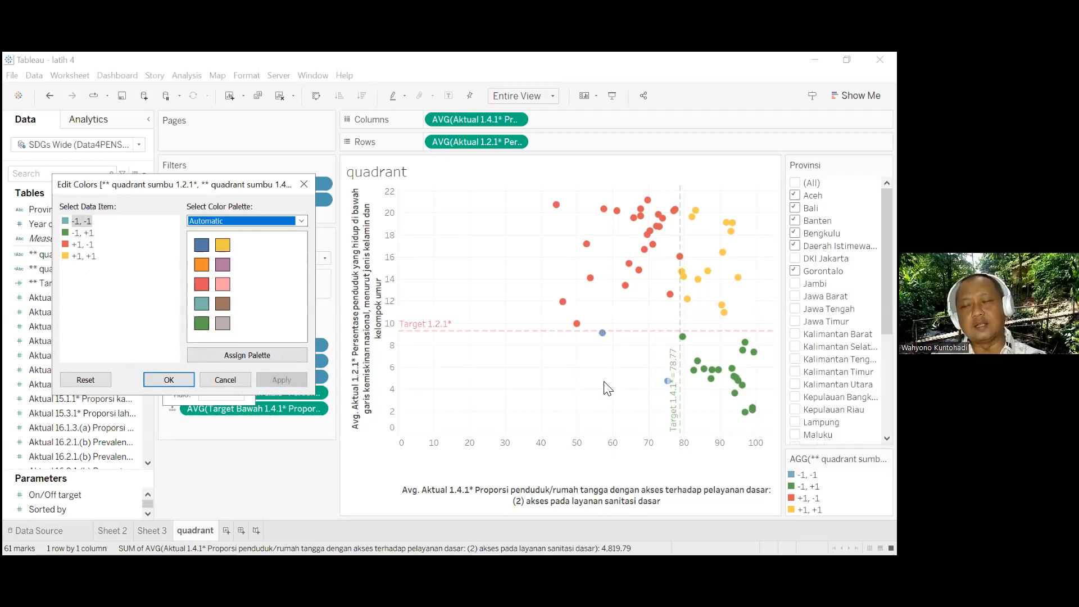
{"action": "left_click", "coordinate": [304, 184]}
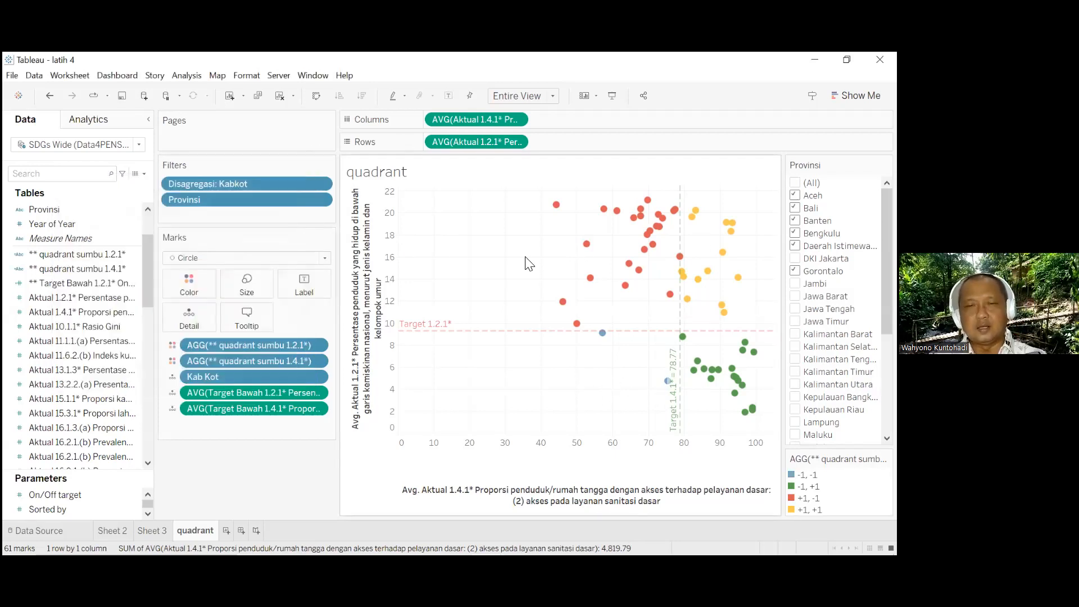
Narrow the Marks and Filters cards and show the quadrant sheet in presentation mode
{"action": "left_click_drag", "start_coordinate": [338, 242], "coordinate": [225, 242]}
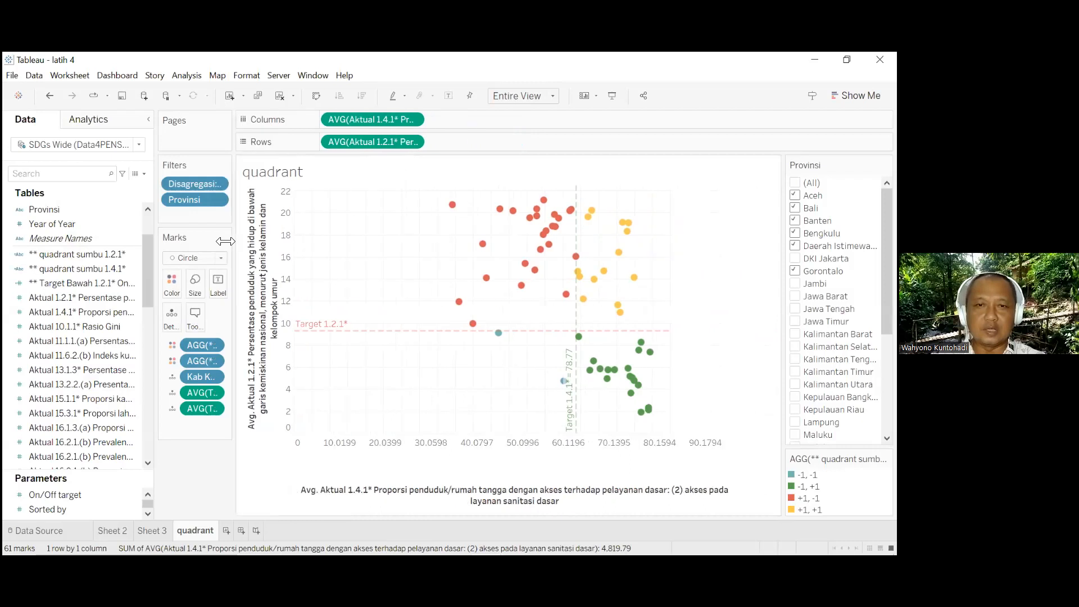
{"action": "key", "text": "alt+Tab"}
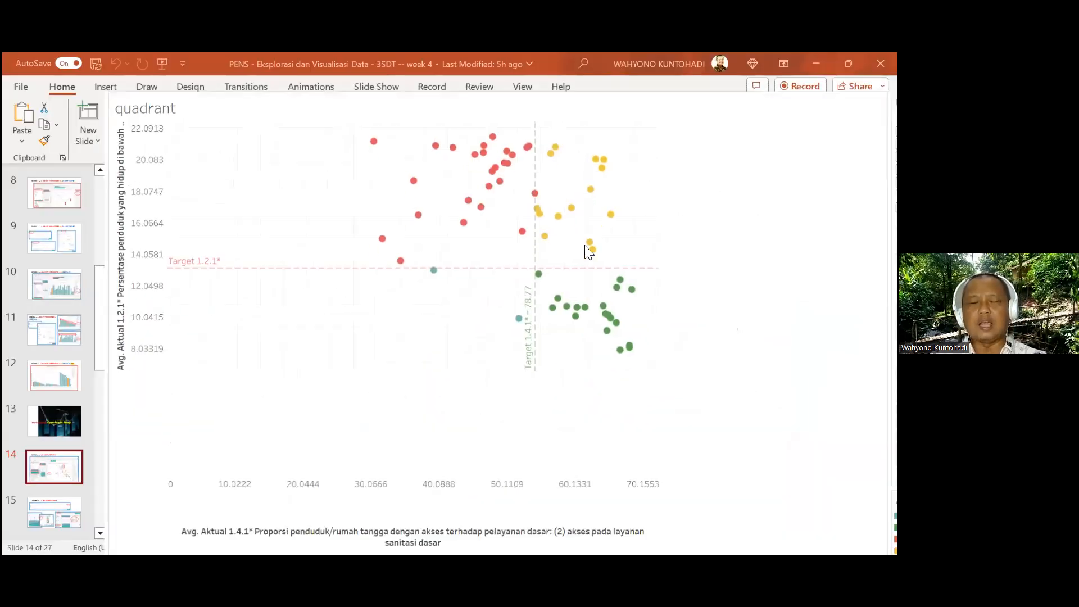
{"action": "key", "text": "alt+Tab"}
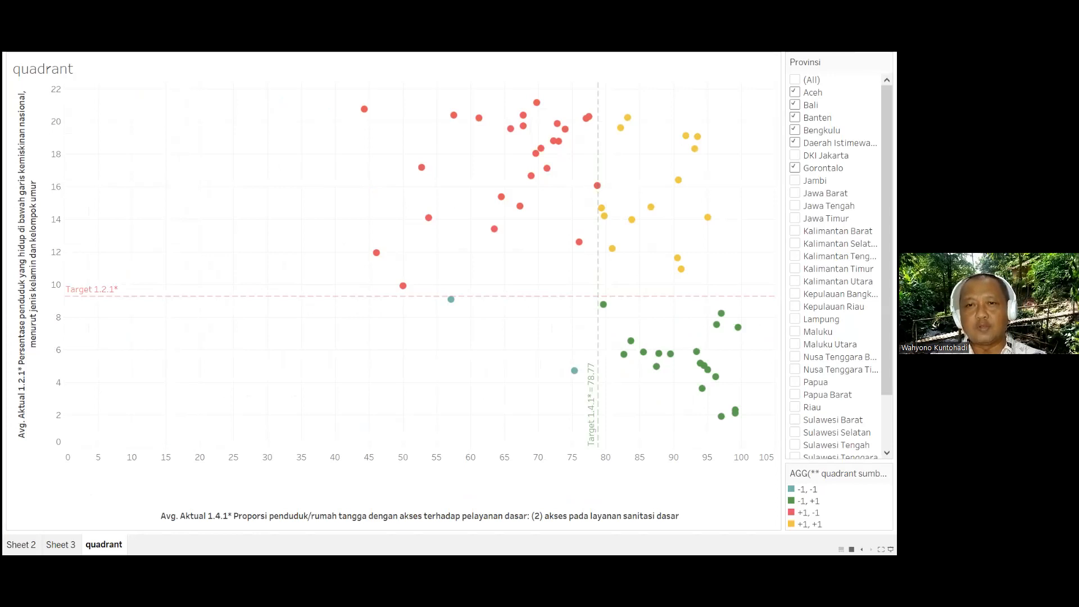
Include all provinces in the Provinsi filter and inspect marks in the -1, -1 quadrant before leaving presentation mode
{"action": "left_click", "coordinate": [795, 79]}
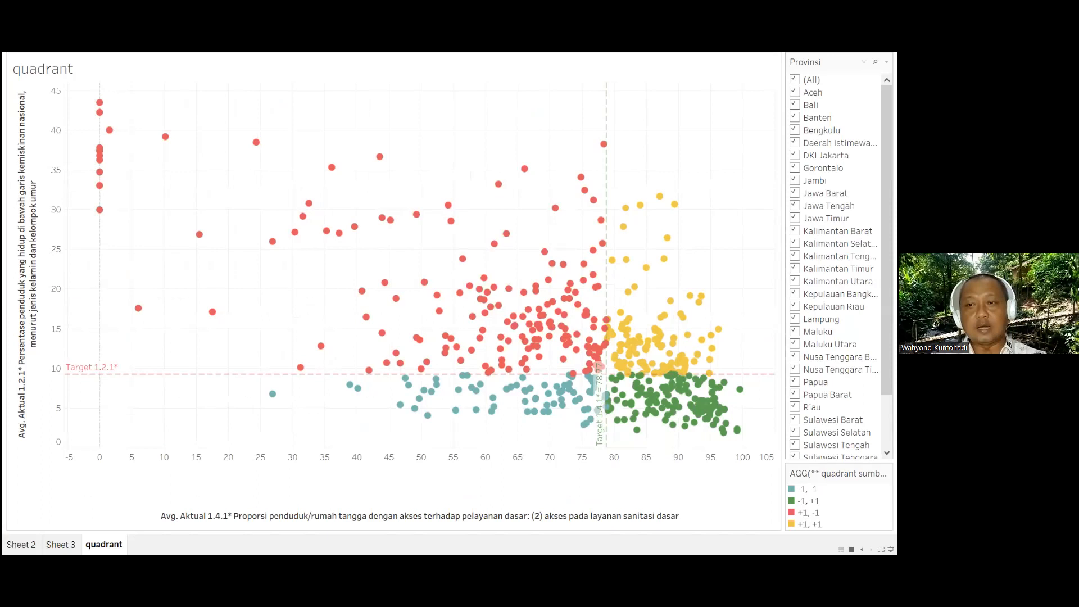
{"action": "mouse_move", "coordinate": [471, 393]}
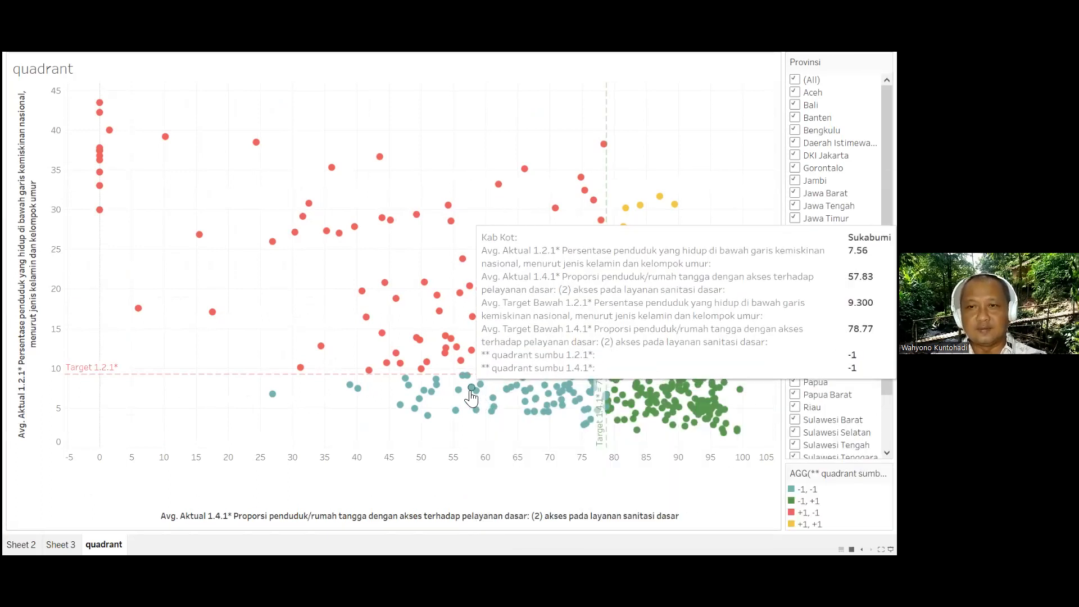
{"action": "mouse_move", "coordinate": [404, 393]}
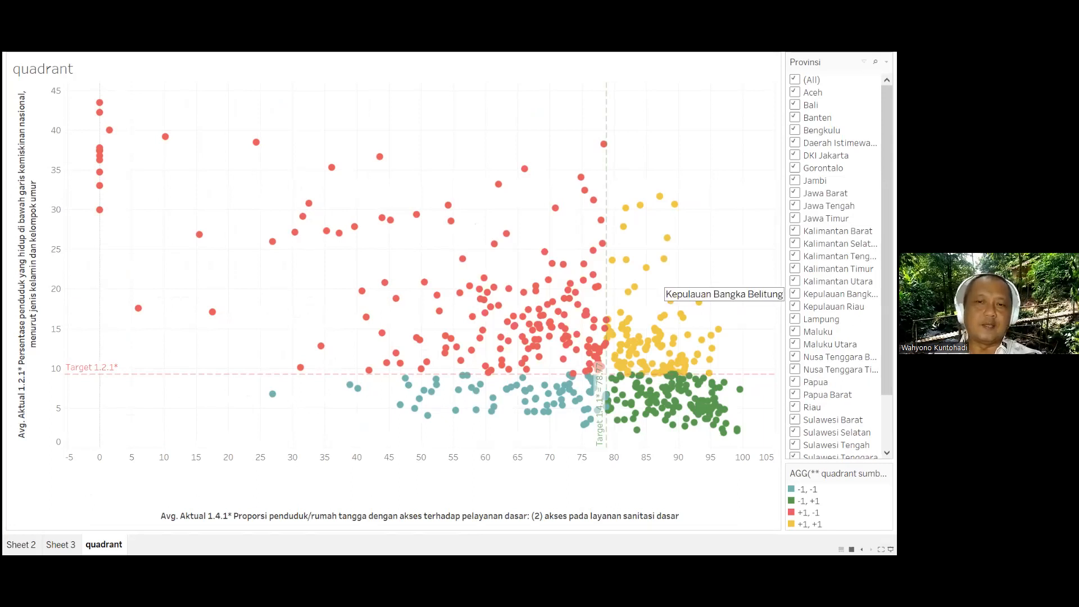
{"action": "key", "text": "Escape"}
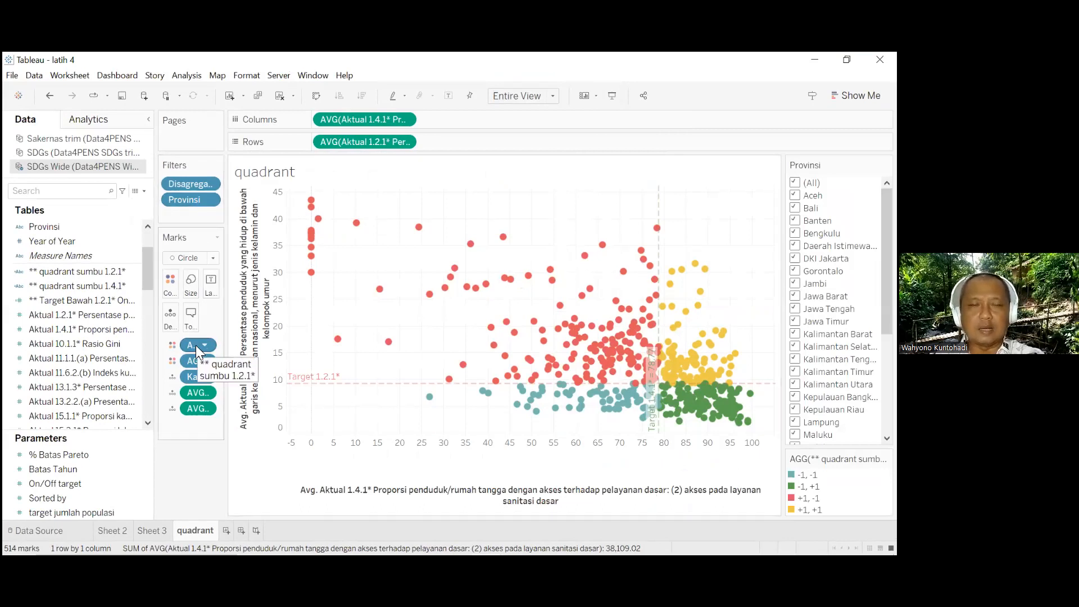
Duplicate the quadrant worksheet and widen the Marks and Filters cards on the copy
{"action": "left_click", "coordinate": [213, 258]}
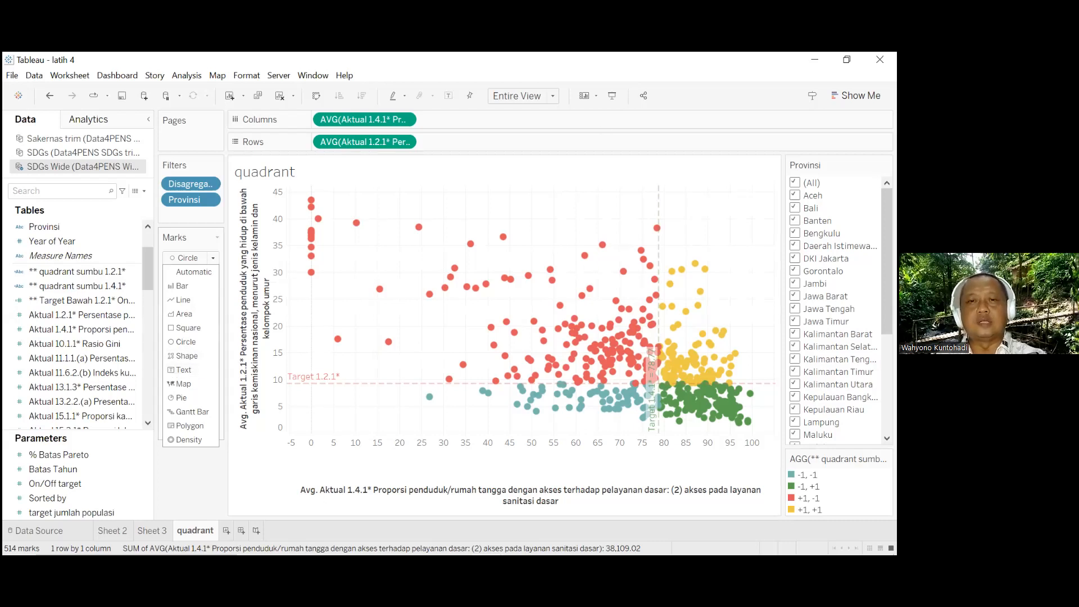
{"action": "left_click", "coordinate": [234, 449]}
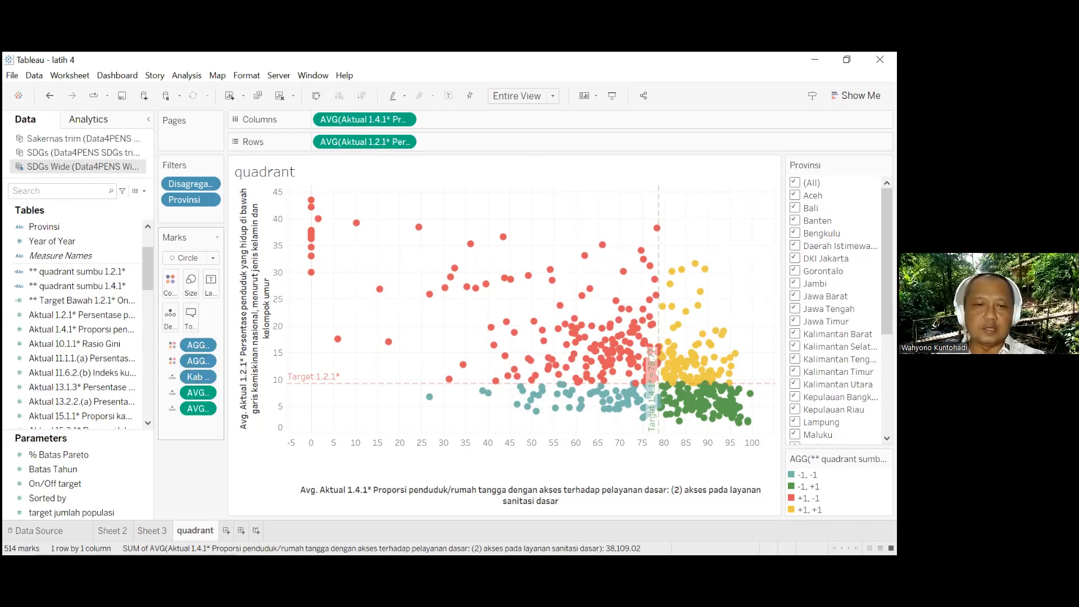
{"action": "right_click", "coordinate": [201, 530]}
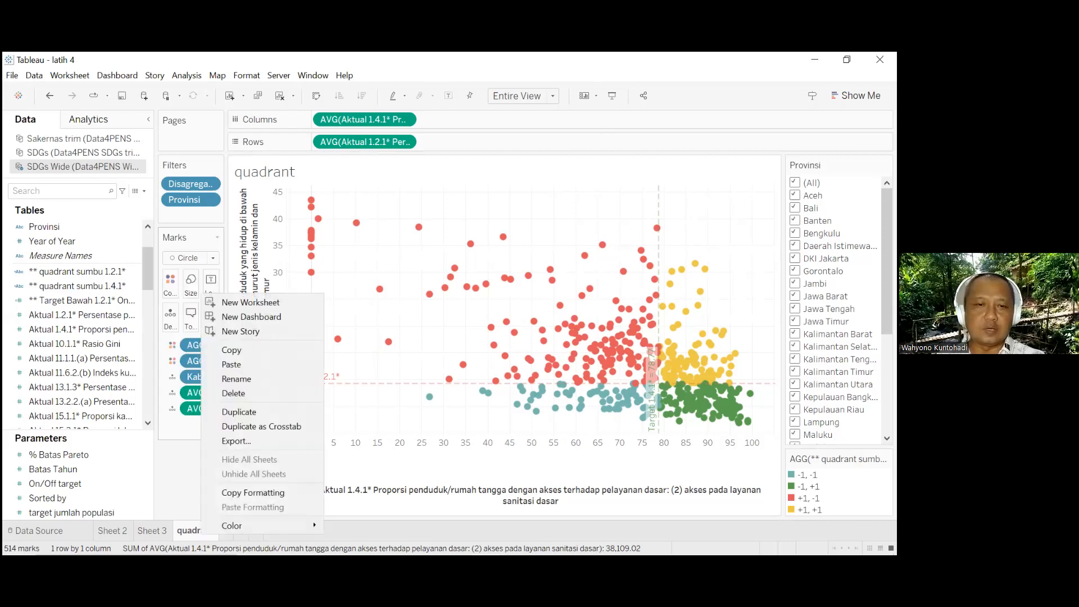
{"action": "left_click", "coordinate": [270, 413]}
{"action": "left_click_drag", "start_coordinate": [228, 359], "coordinate": [317, 358]}
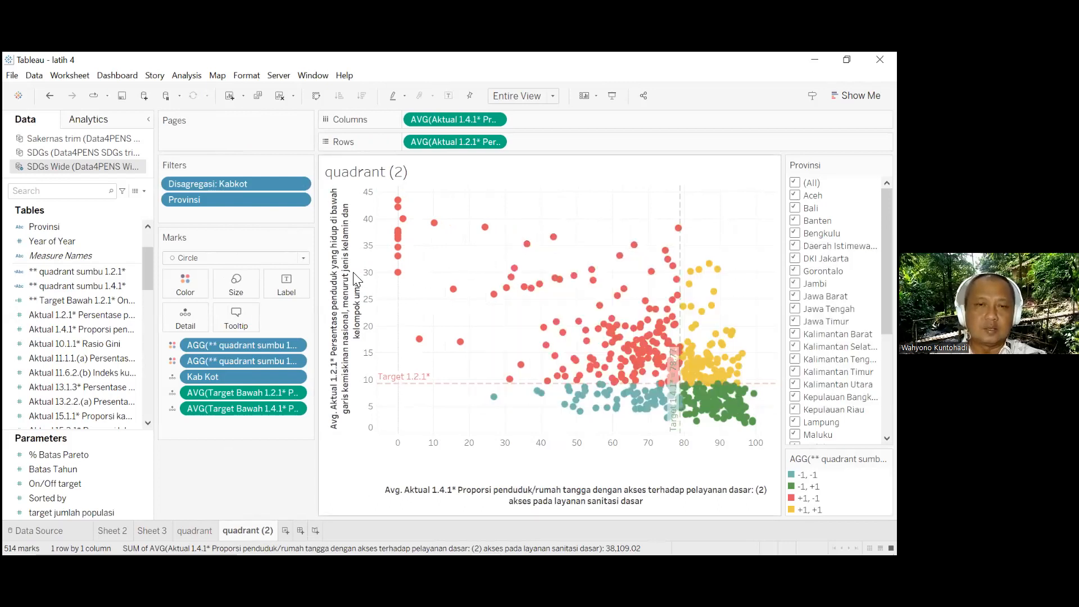
Change the mark type on the duplicated quadrant sheet to Shape and look through the available shapes
{"action": "left_click", "coordinate": [303, 258]}
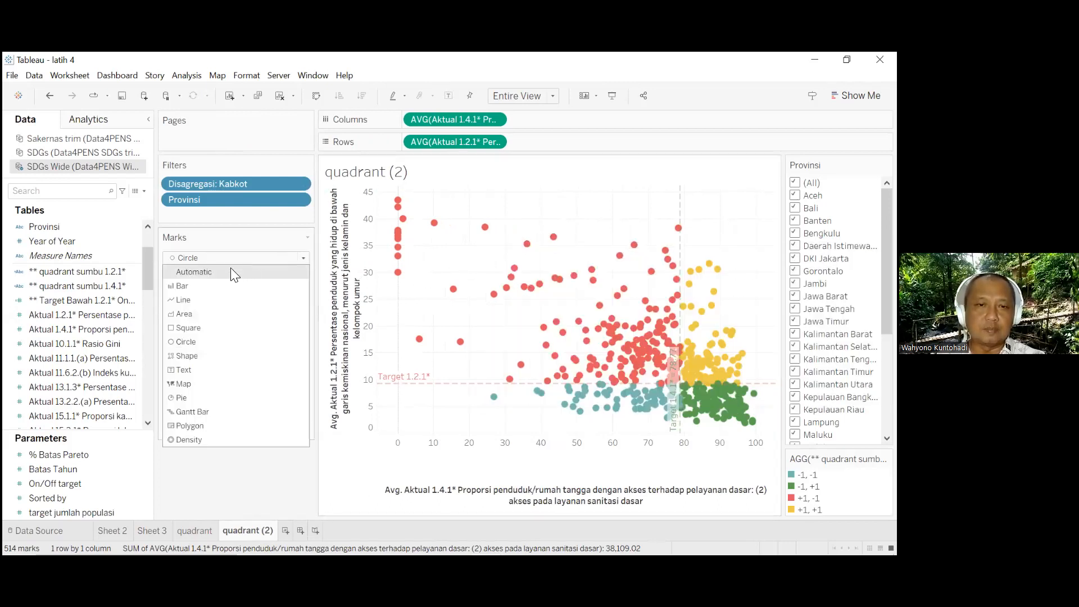
{"action": "left_click", "coordinate": [203, 356]}
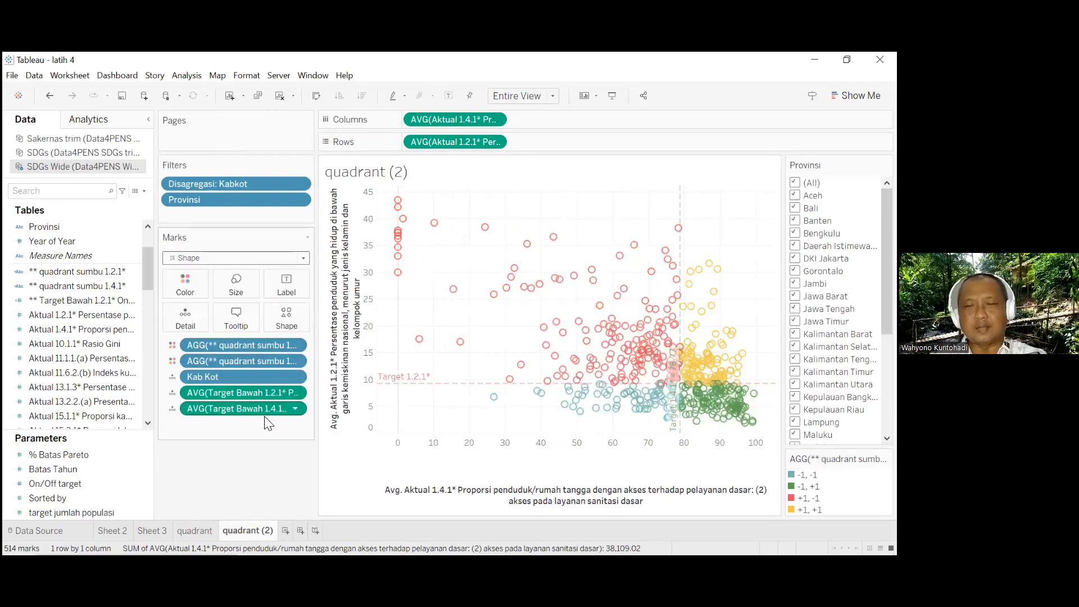
{"action": "left_click", "coordinate": [294, 326]}
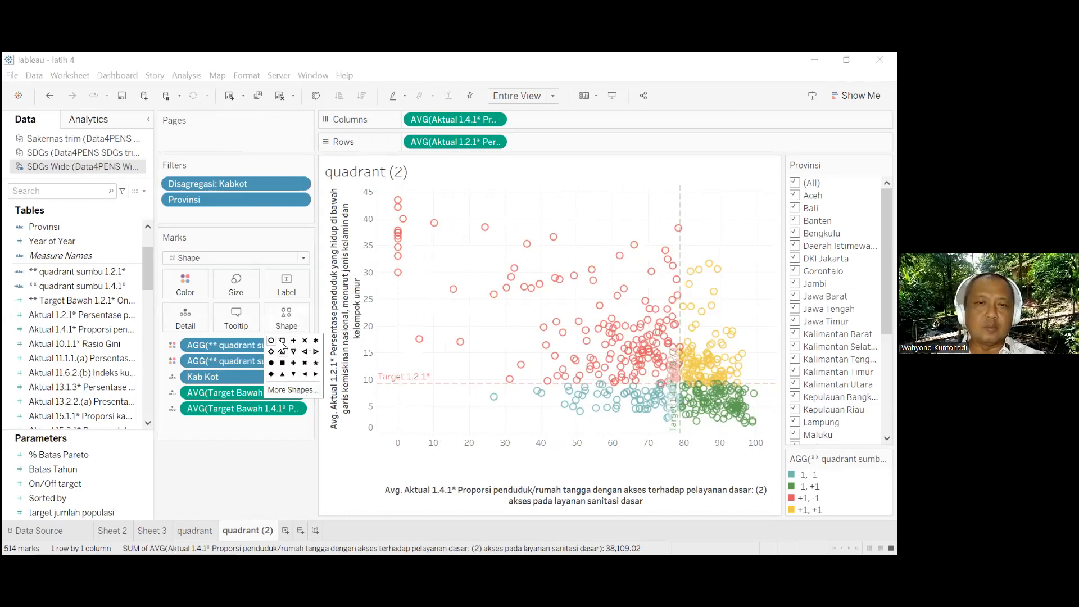
{"action": "left_click", "coordinate": [262, 432]}
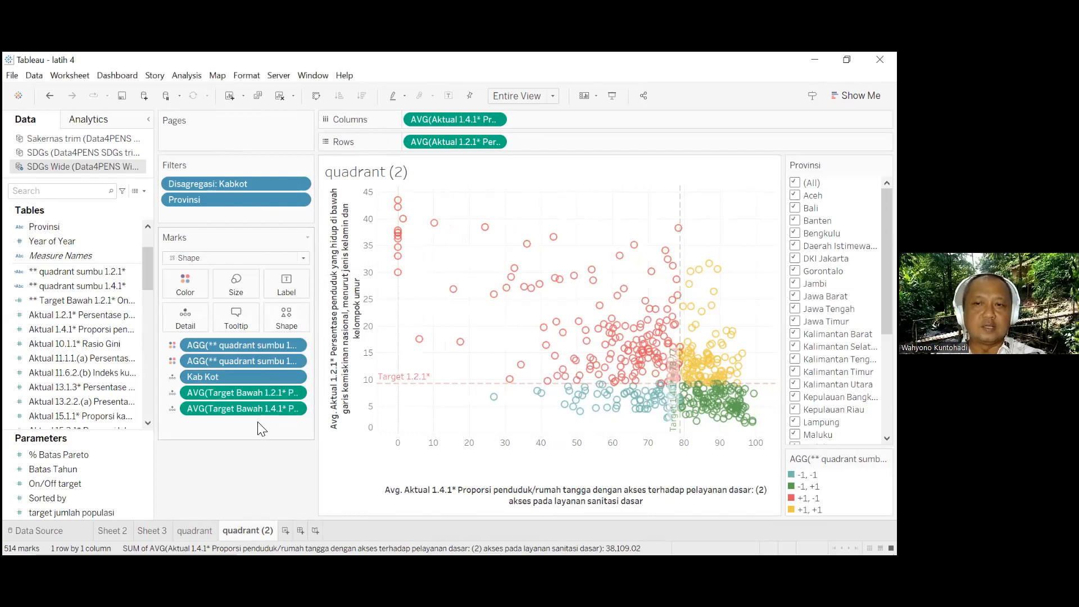
{"action": "mouse_move", "coordinate": [686, 261]}
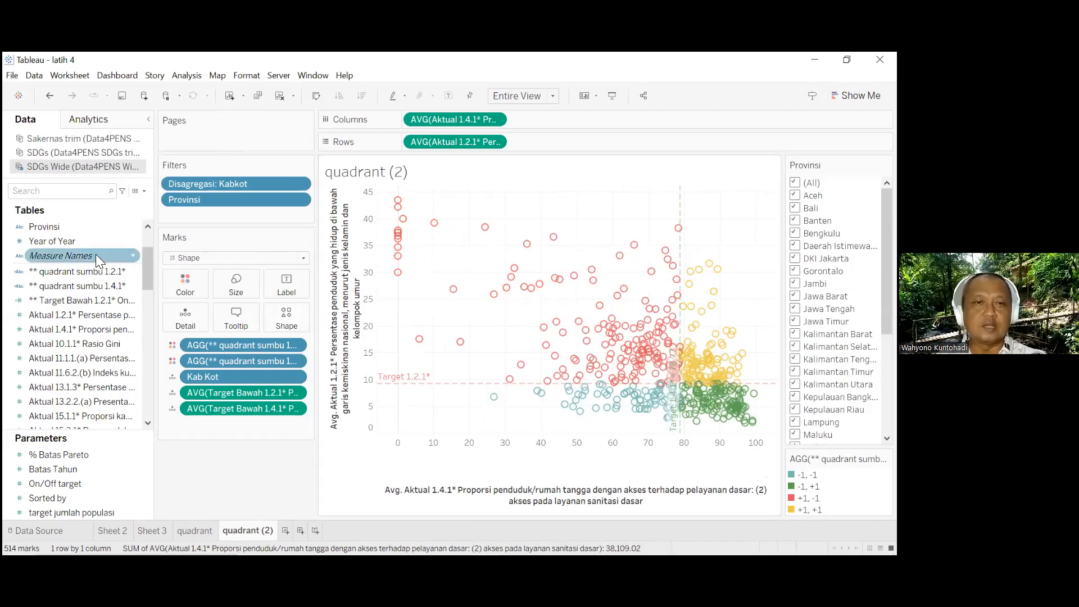
Assign Provinsi to the mark shape and reduce the size of the marks on the duplicated quadrant sheet
{"action": "left_click_drag", "start_coordinate": [84, 225], "coordinate": [290, 320]}
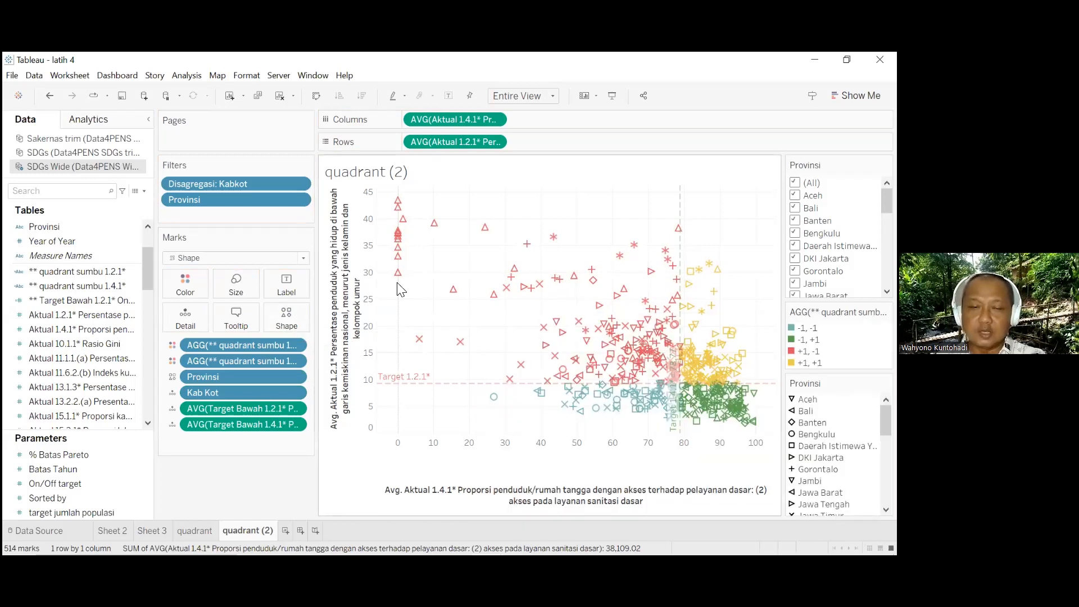
{"action": "left_click", "coordinate": [244, 294]}
{"action": "left_click_drag", "start_coordinate": [252, 314], "coordinate": [244, 315]}
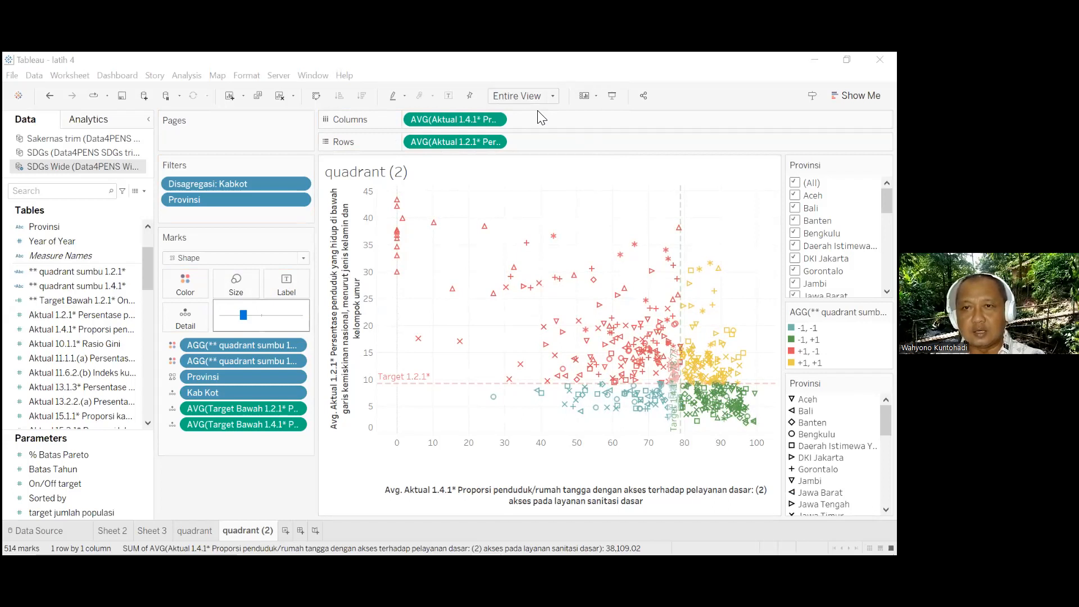
Show the shape-marked quadrant sheet in presentation mode, highlight Aceh's marks, and return to the editing view
{"action": "key", "text": "F7"}
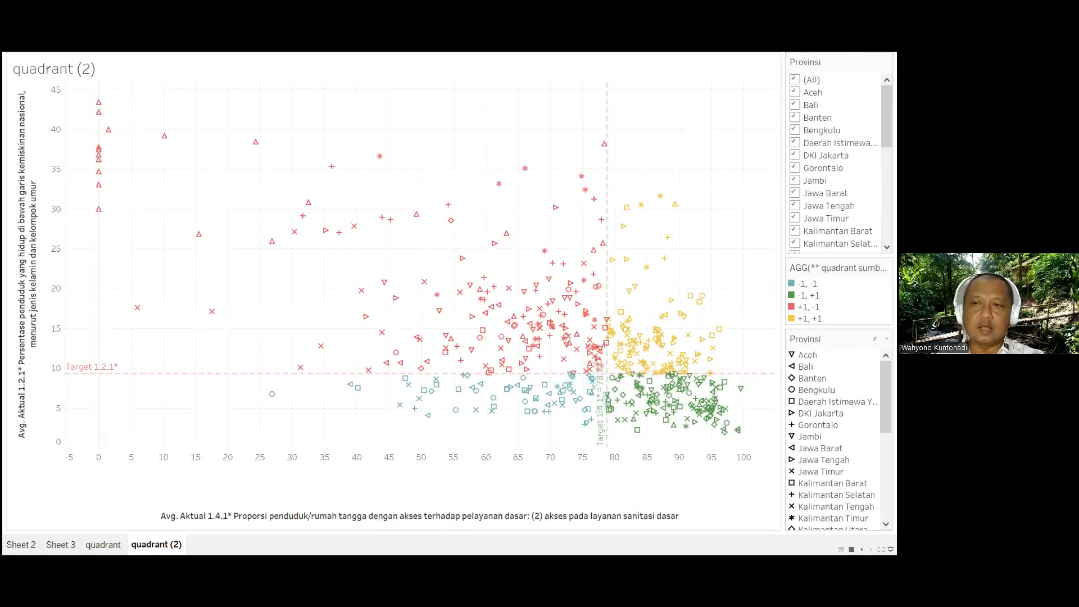
{"action": "mouse_move", "coordinate": [808, 355]}
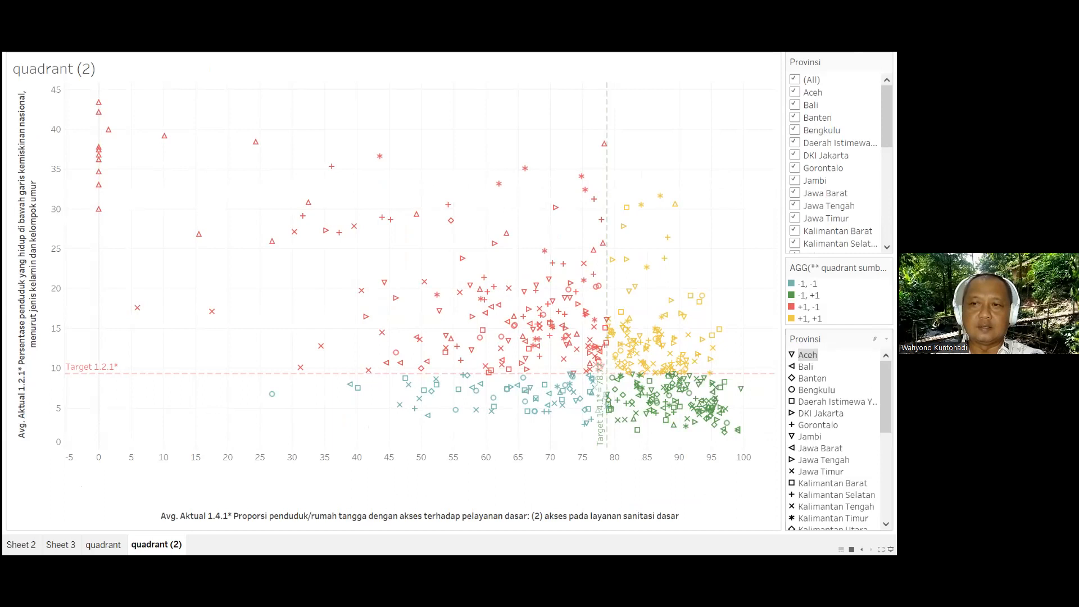
{"action": "left_click", "coordinate": [875, 338]}
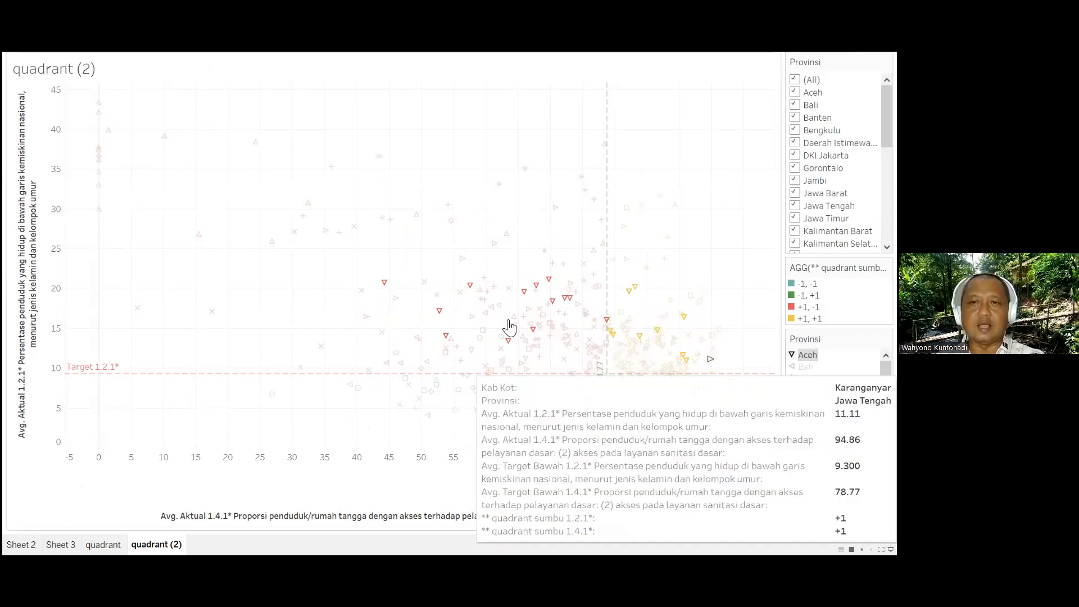
{"action": "mouse_move", "coordinate": [524, 288]}
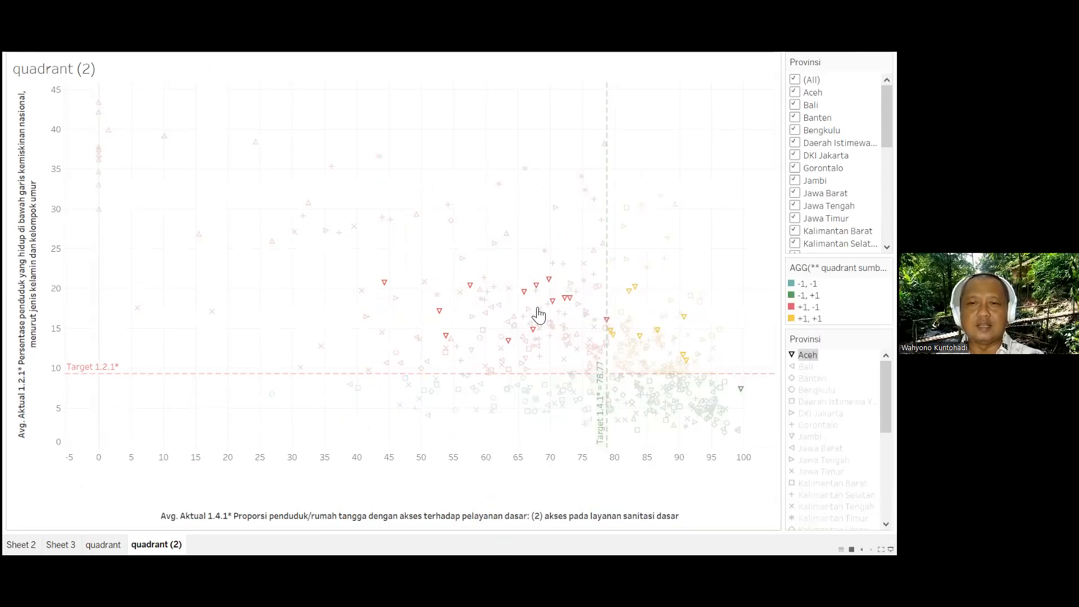
{"action": "mouse_move", "coordinate": [582, 315]}
{"action": "key", "text": "Escape"}
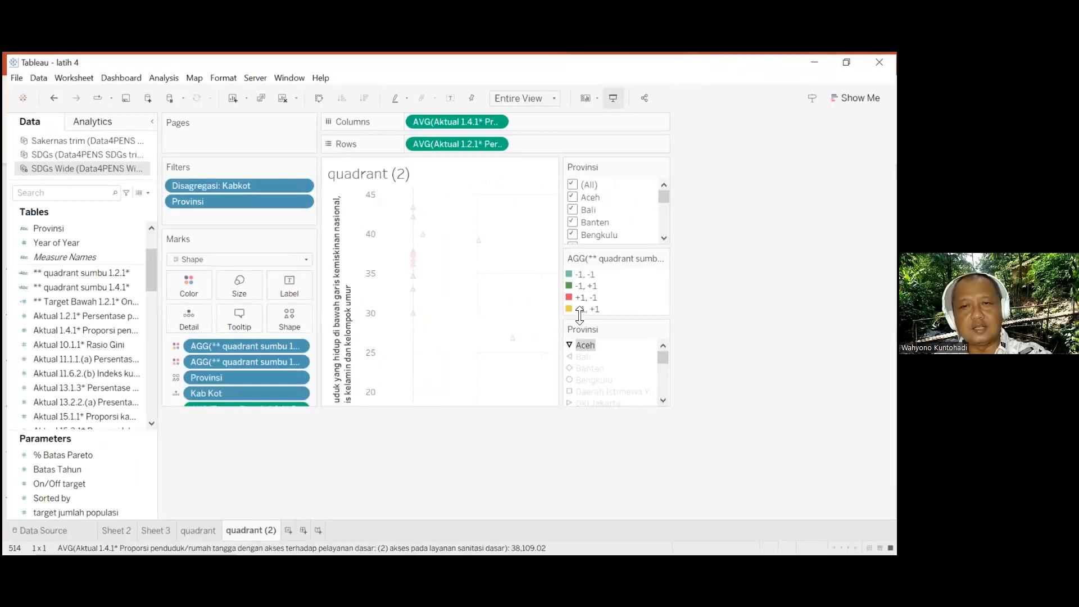
Enlarge the marks slightly and show the sheet in presentation mode
{"action": "left_click", "coordinate": [243, 299]}
{"action": "left_click_drag", "start_coordinate": [246, 316], "coordinate": [256, 323]}
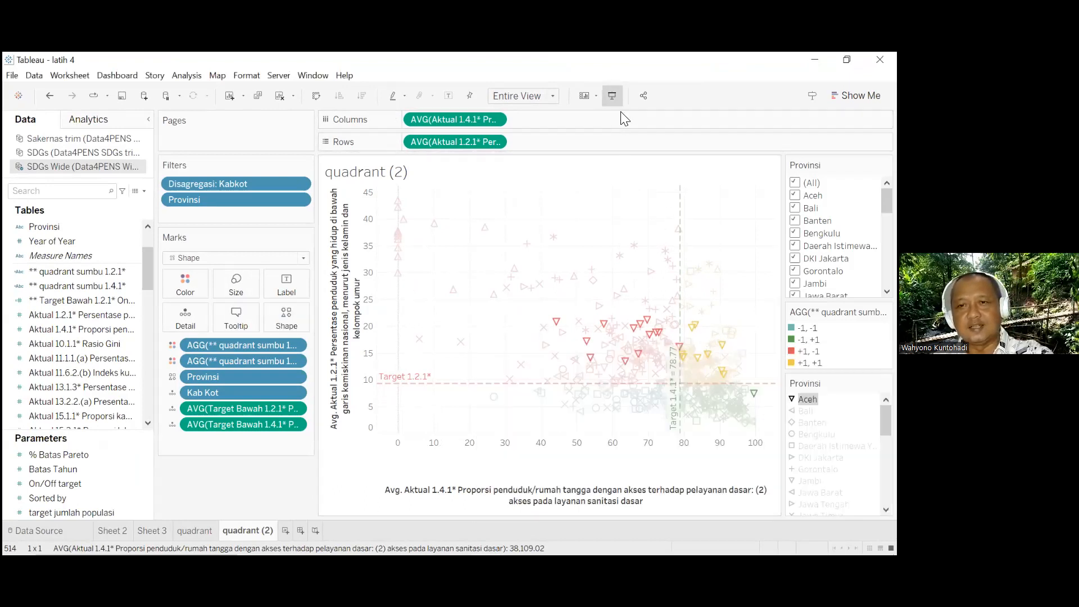
{"action": "left_click", "coordinate": [612, 95]}
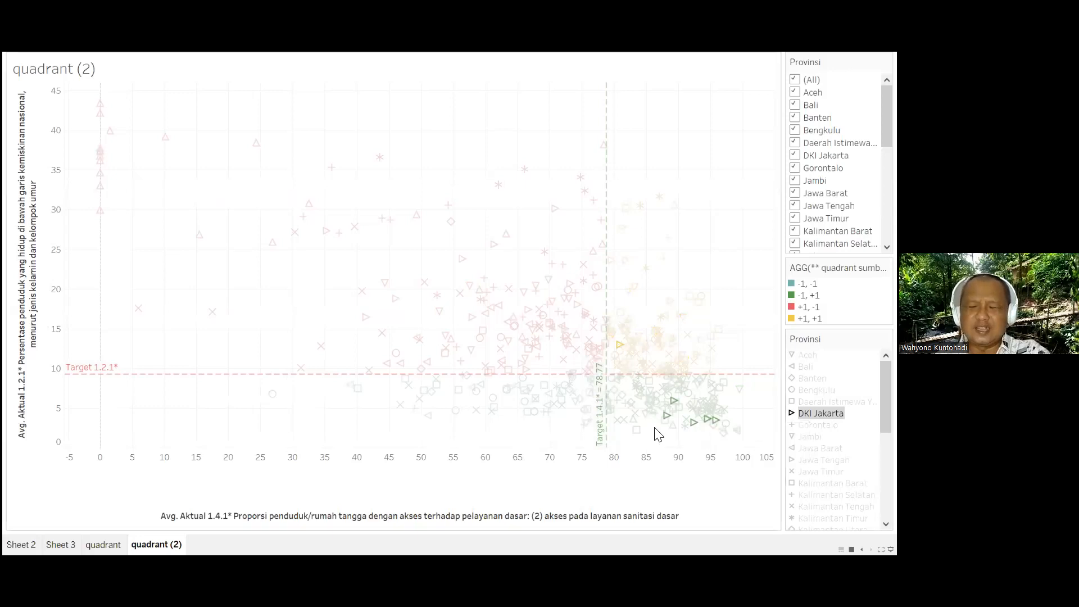
Highlight Jawa Barat, Jawa Tengah, Jawa Timur and Kalimantan Barat one at a time through the shape legend, then leave presentation mode
{"action": "mouse_move", "coordinate": [721, 428]}
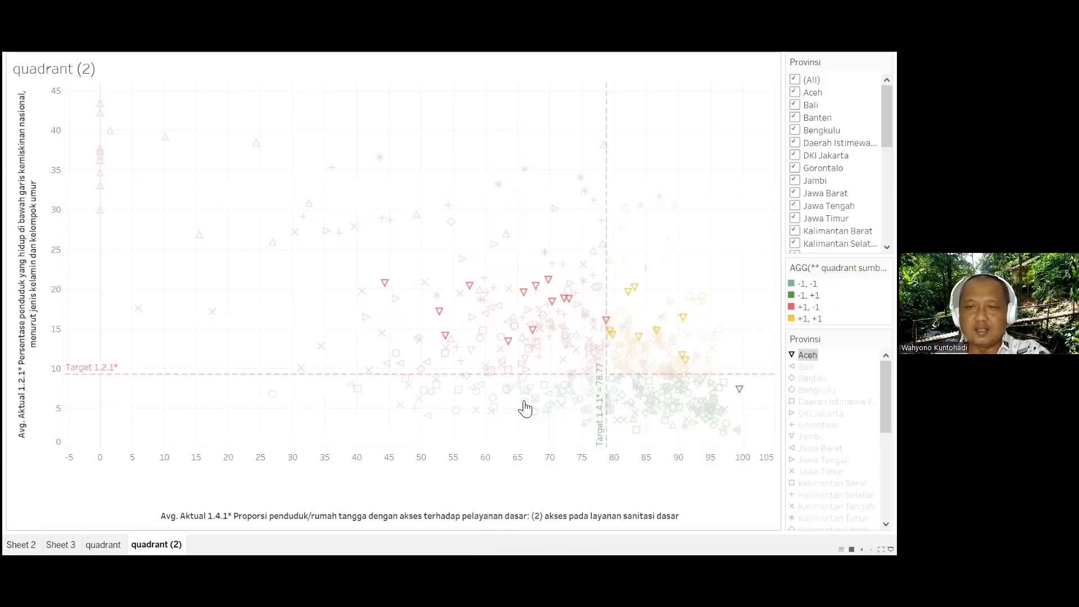
{"action": "left_click", "coordinate": [820, 448]}
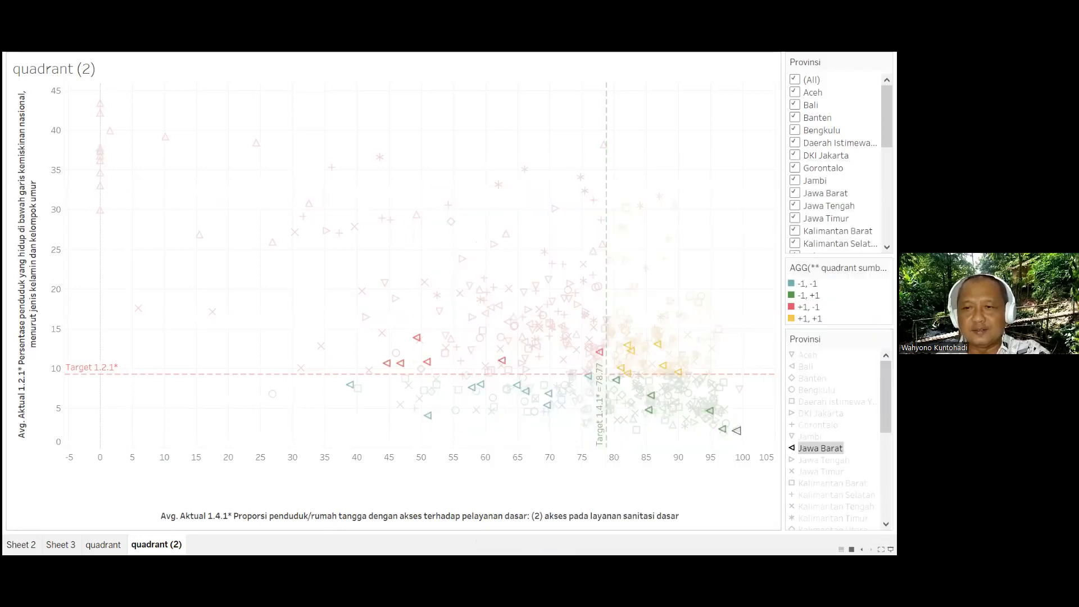
{"action": "left_click", "coordinate": [824, 459]}
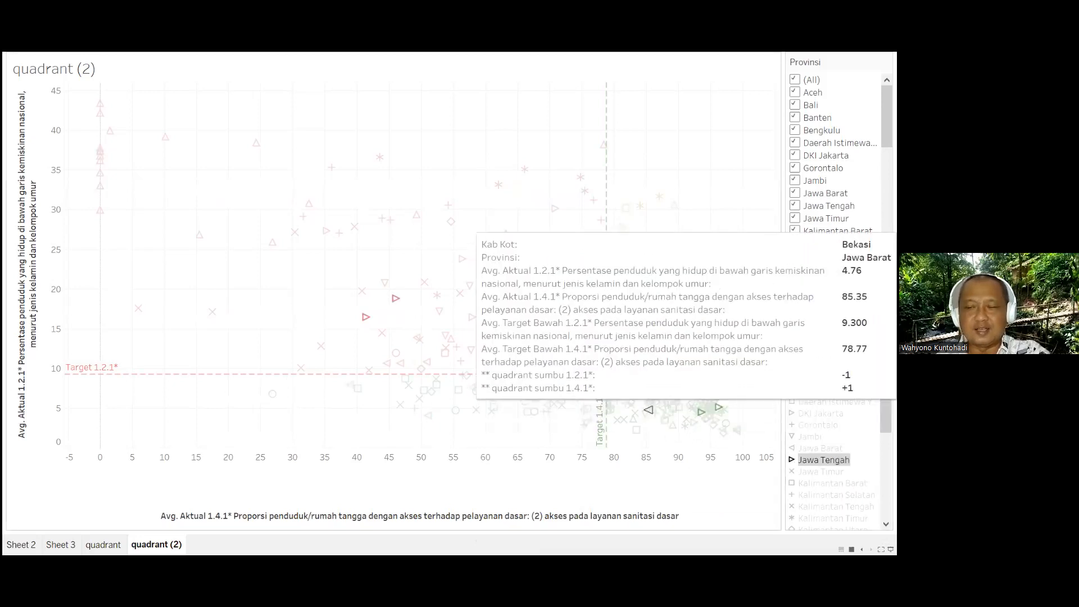
{"action": "left_click", "coordinate": [822, 471]}
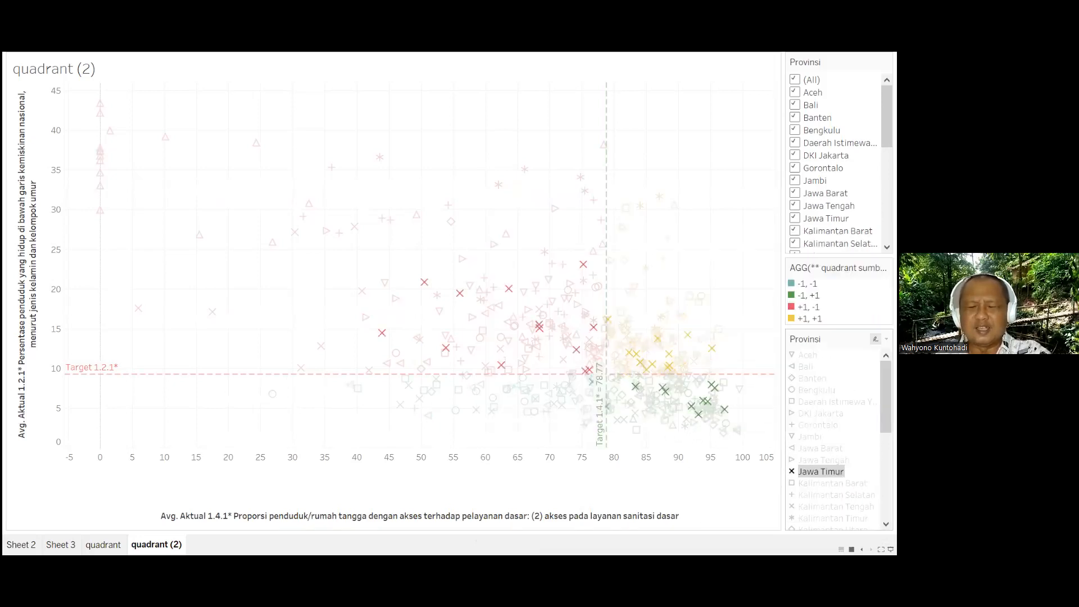
{"action": "left_click", "coordinate": [832, 483]}
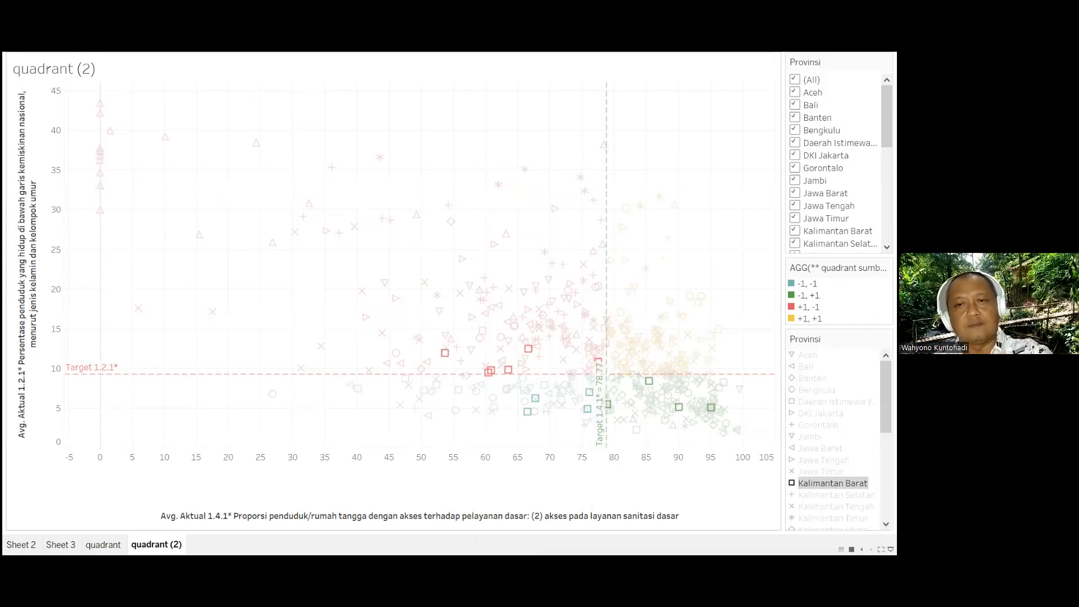
{"action": "key", "text": "Escape"}
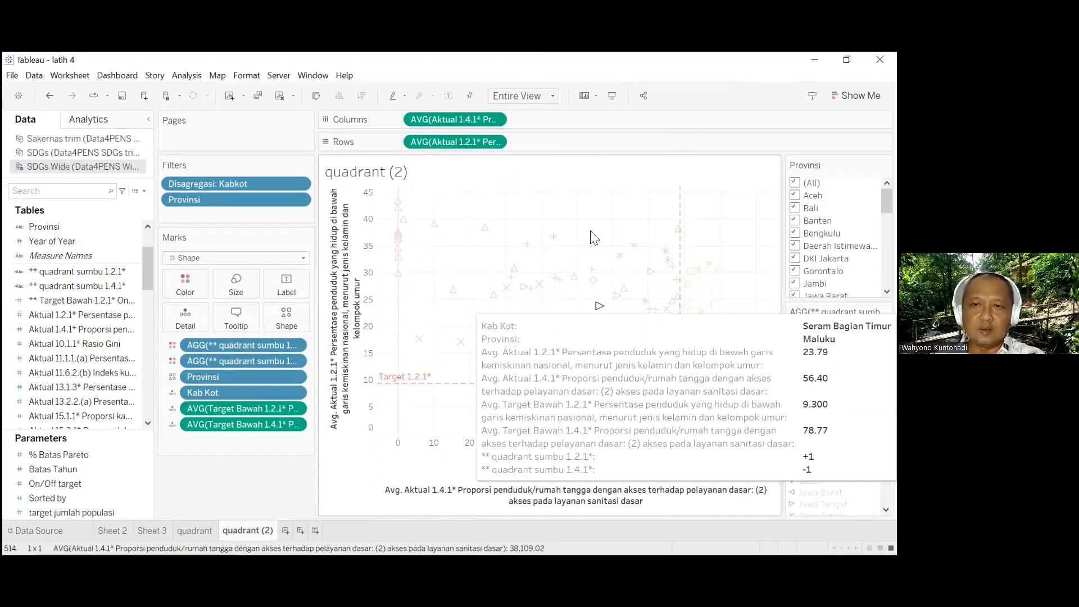
Assign the Filled shape palette to all Provinsi items and reduce the size of the marks
{"action": "left_click", "coordinate": [297, 323]}
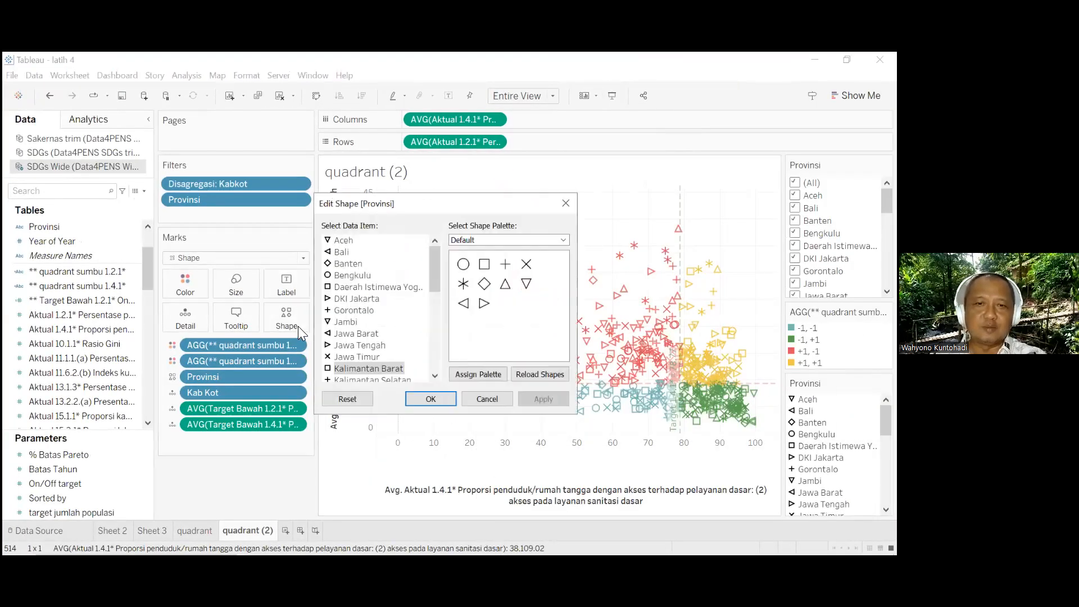
{"action": "left_click", "coordinate": [562, 240]}
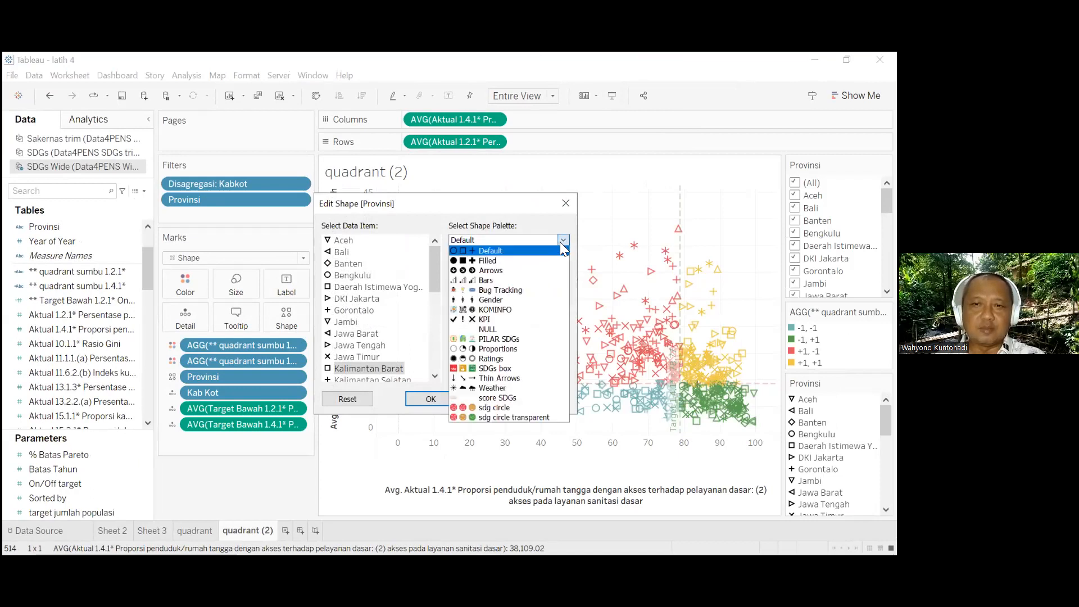
{"action": "left_click", "coordinate": [489, 260]}
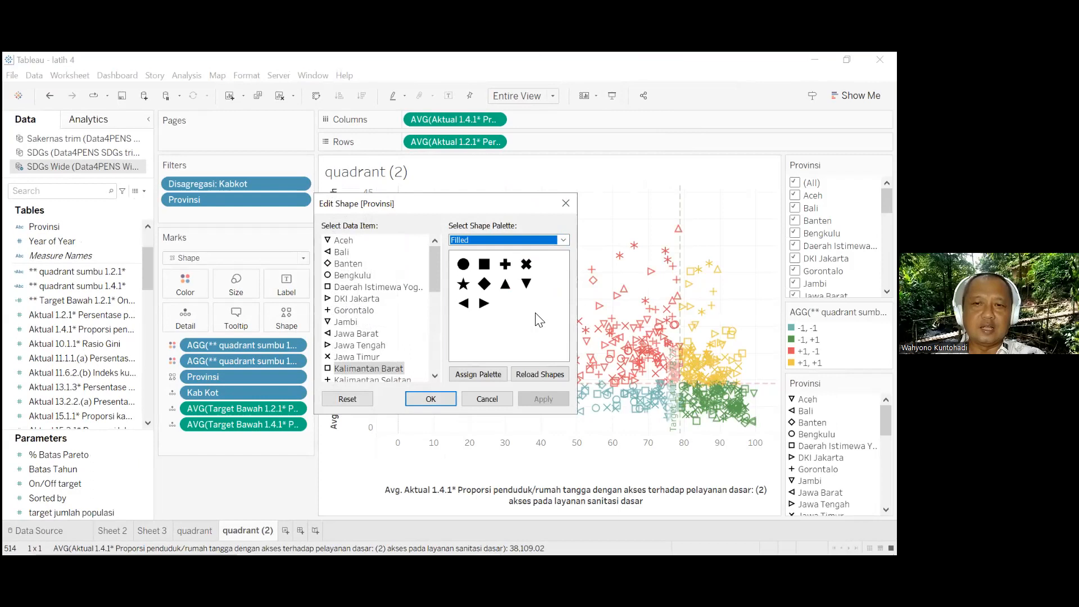
{"action": "left_click", "coordinate": [497, 375]}
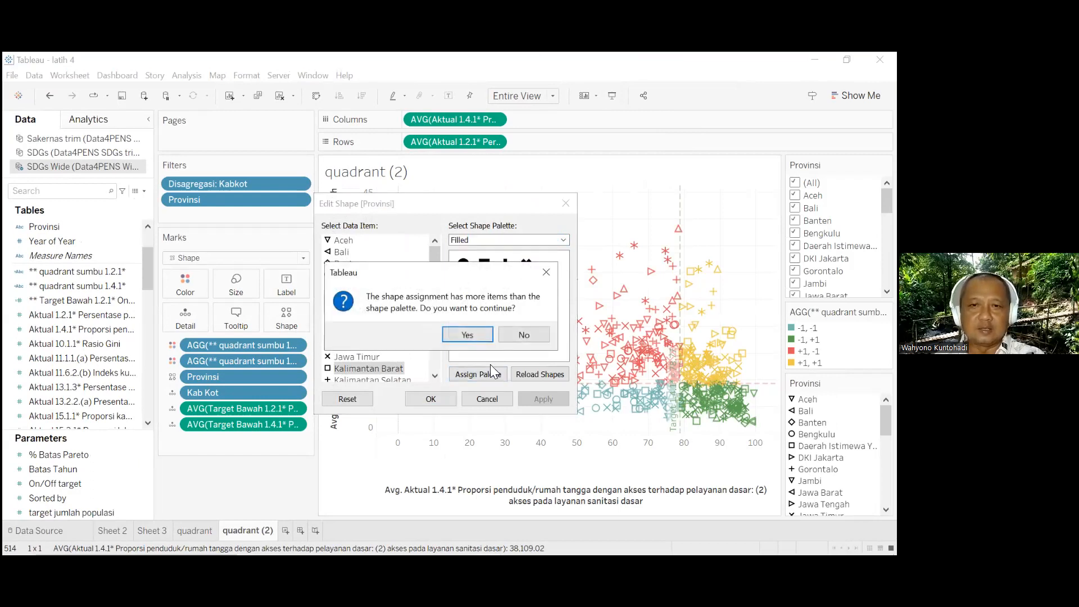
{"action": "left_click", "coordinate": [483, 335]}
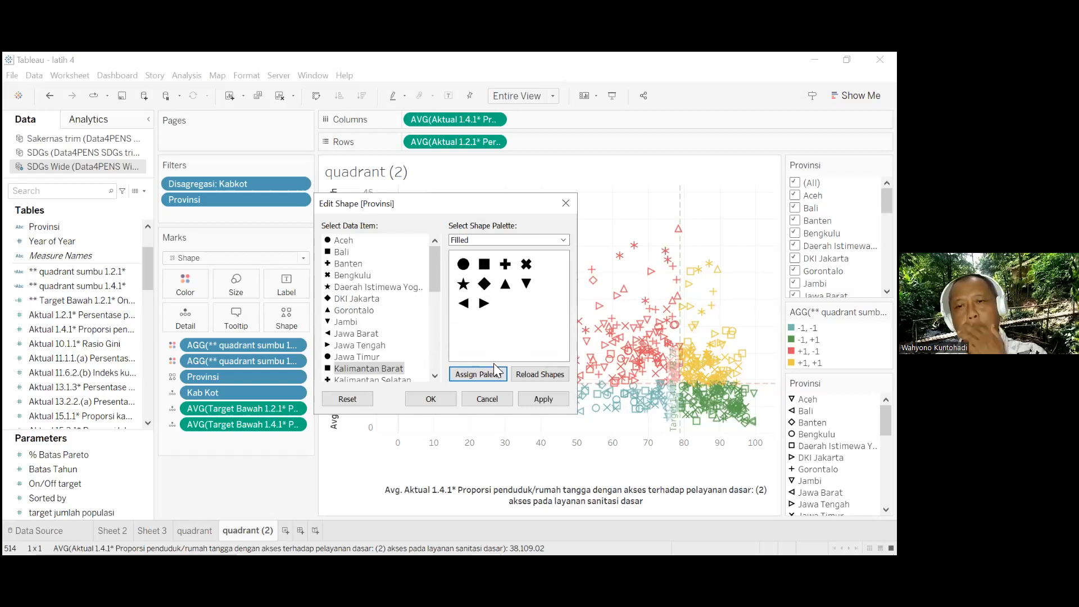
{"action": "left_click", "coordinate": [538, 396]}
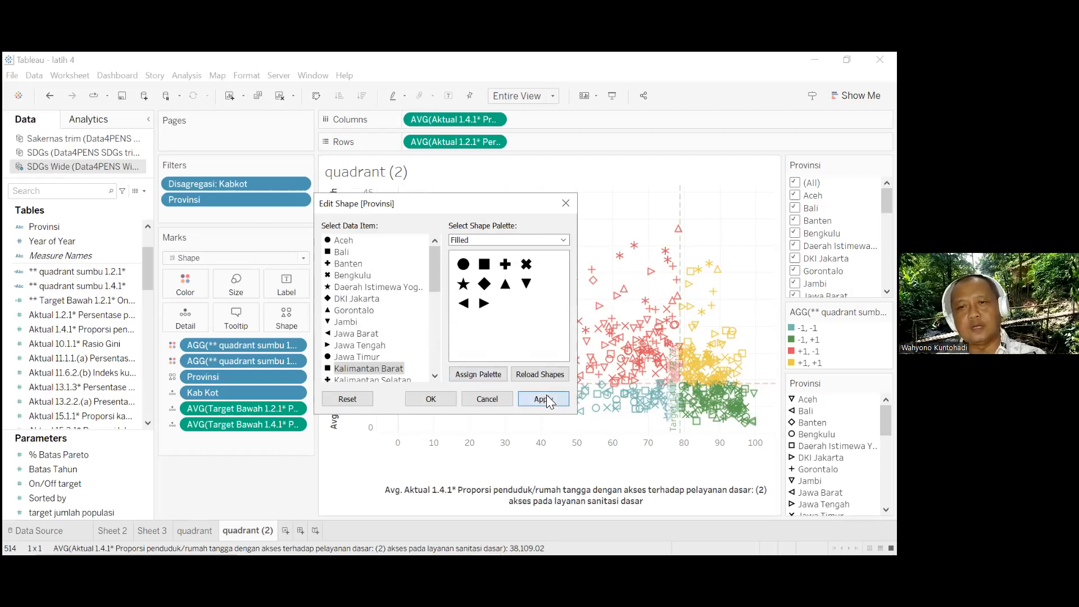
{"action": "left_click", "coordinate": [431, 400]}
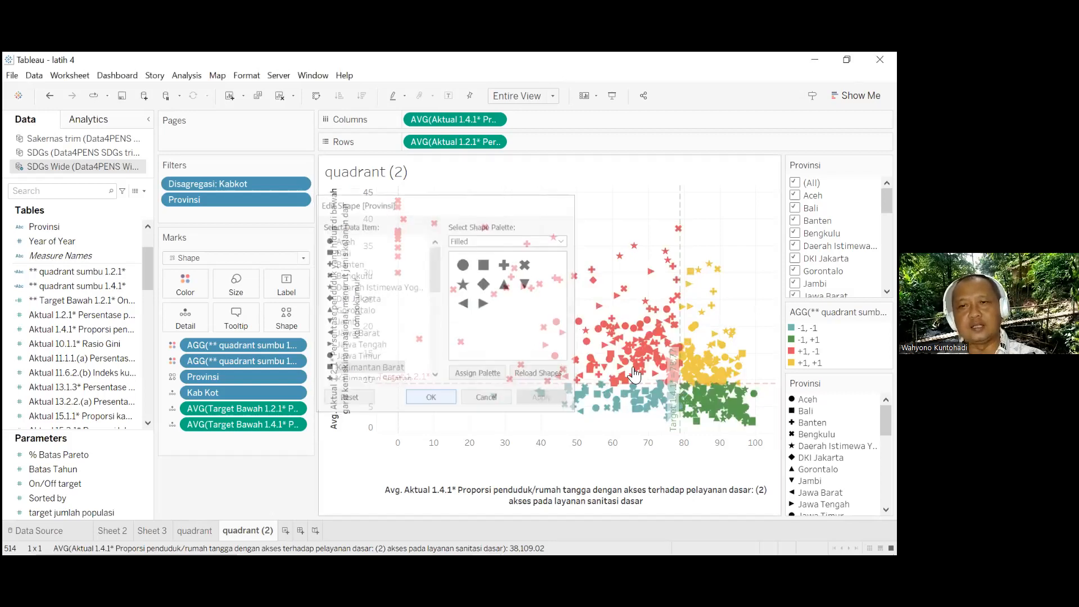
{"action": "left_click", "coordinate": [237, 297]}
{"action": "left_click_drag", "start_coordinate": [238, 316], "coordinate": [242, 316]}
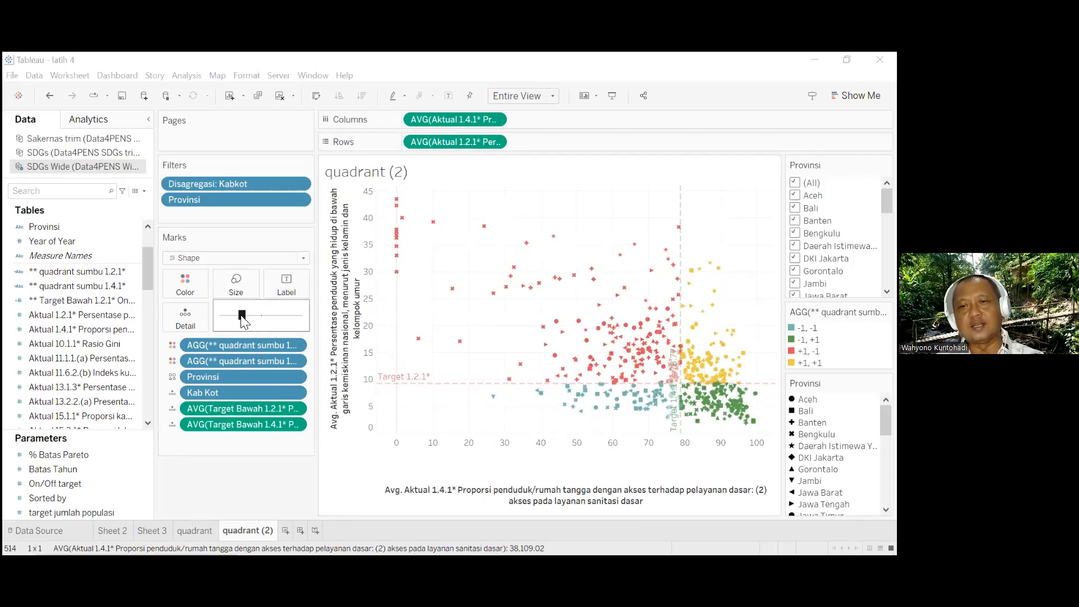
Highlight the marks of Bali, Daerah Istimewa Yogyakarta, Gorontalo and Jawa Barat in turn to compare their quadrants
{"action": "left_click", "coordinate": [698, 398]}
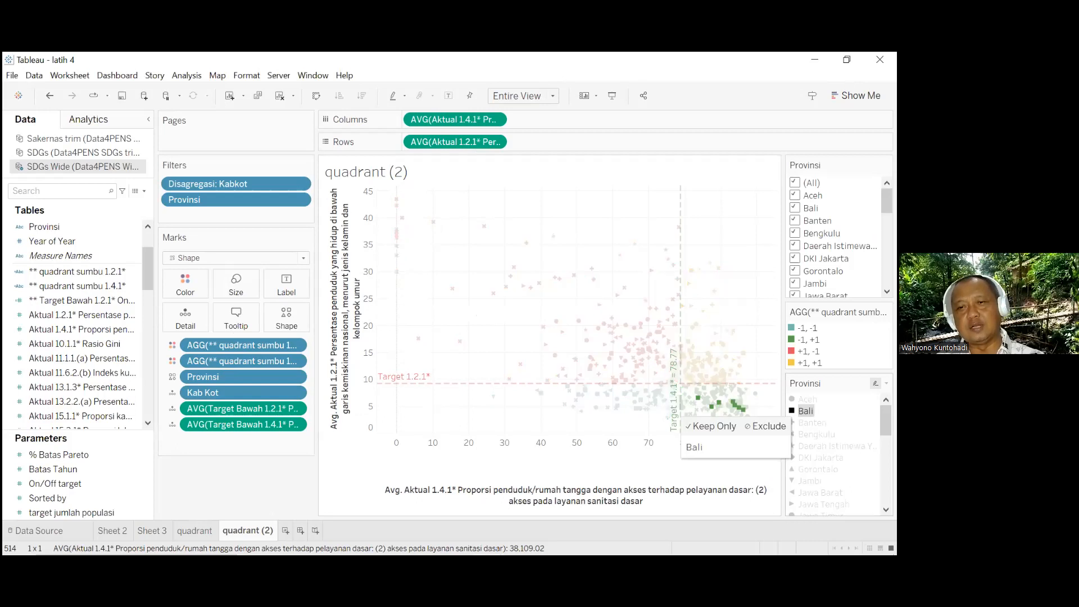
{"action": "left_click", "coordinate": [832, 446]}
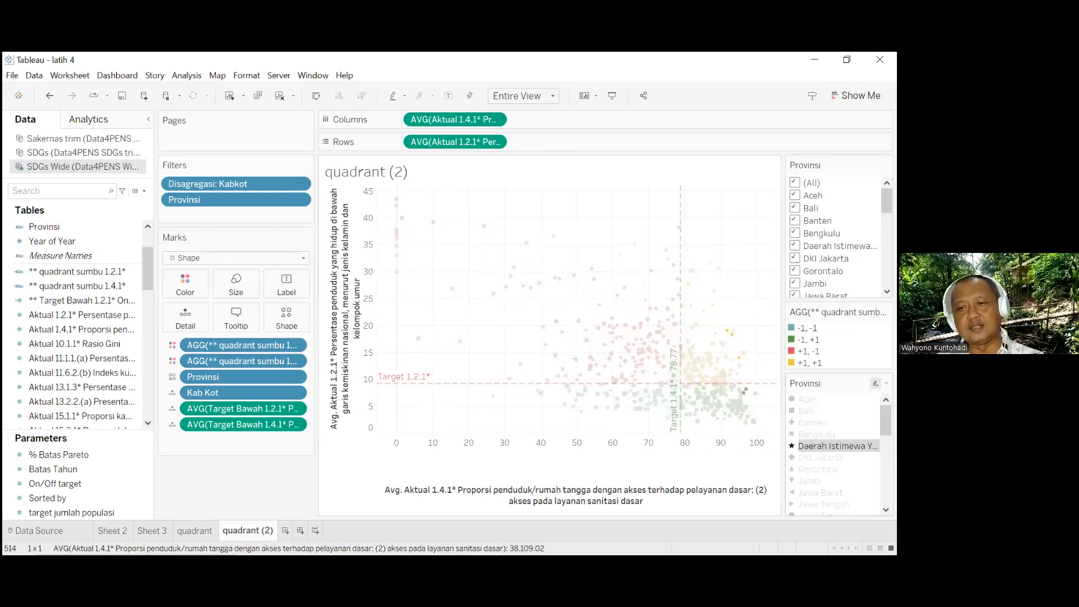
{"action": "left_click", "coordinate": [818, 469]}
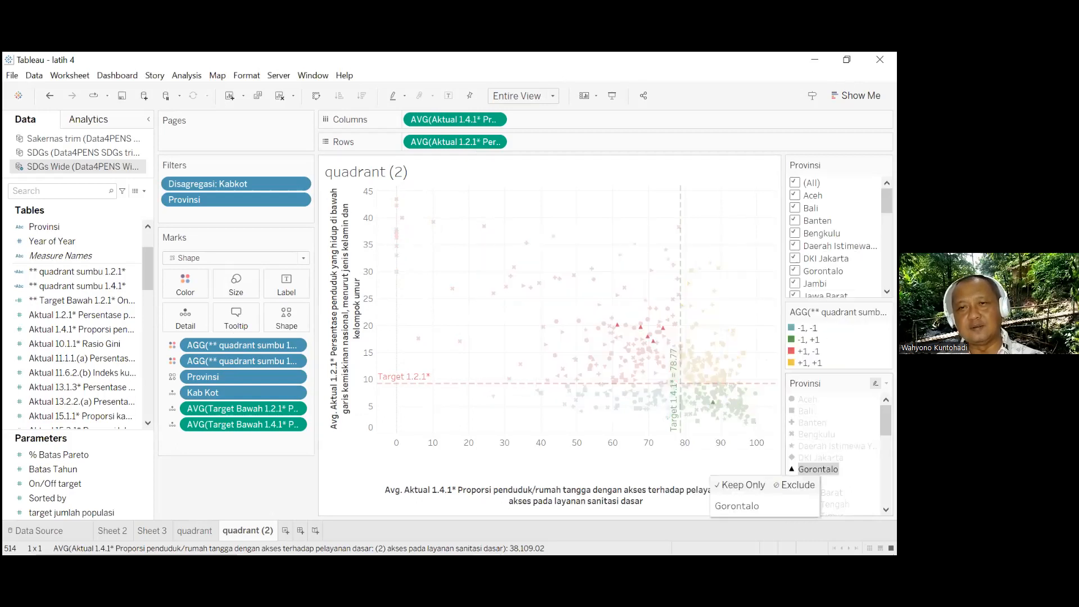
{"action": "left_click", "coordinate": [831, 493]}
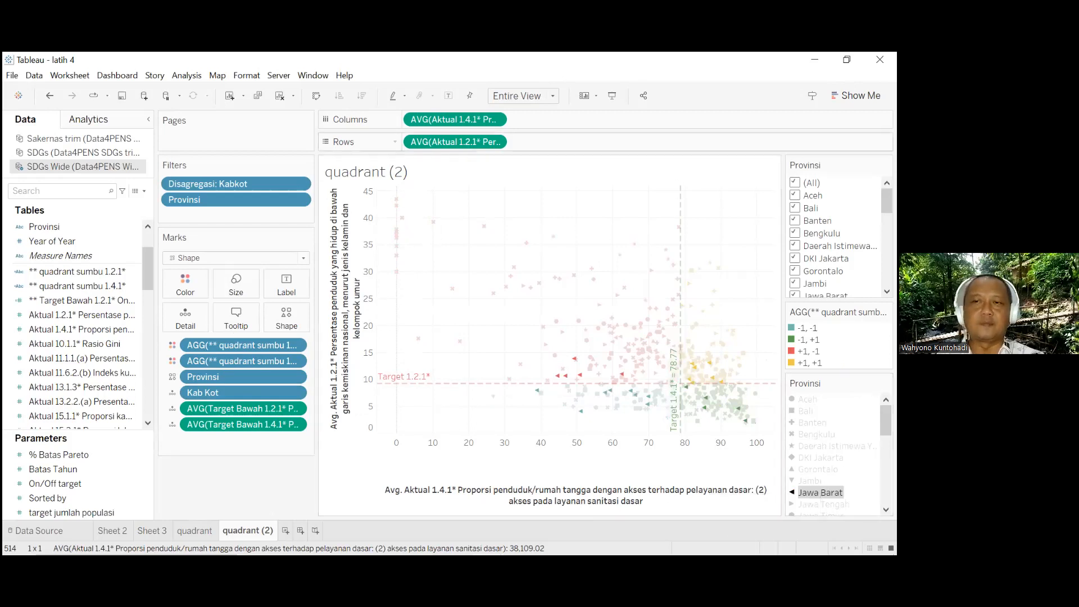
{"action": "mouse_move", "coordinate": [419, 391]}
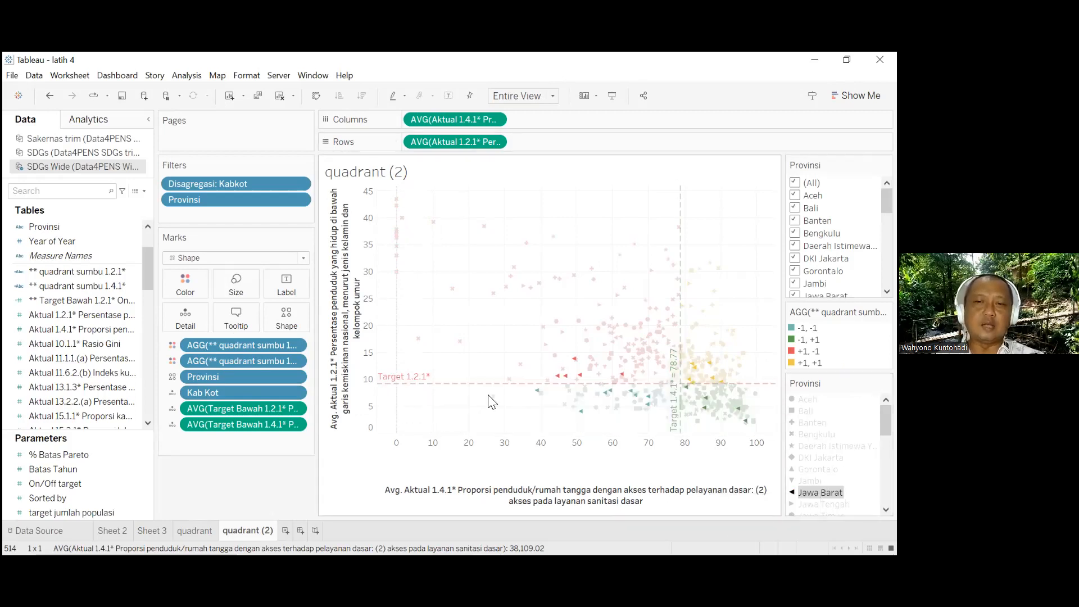
{"action": "mouse_move", "coordinate": [493, 411]}
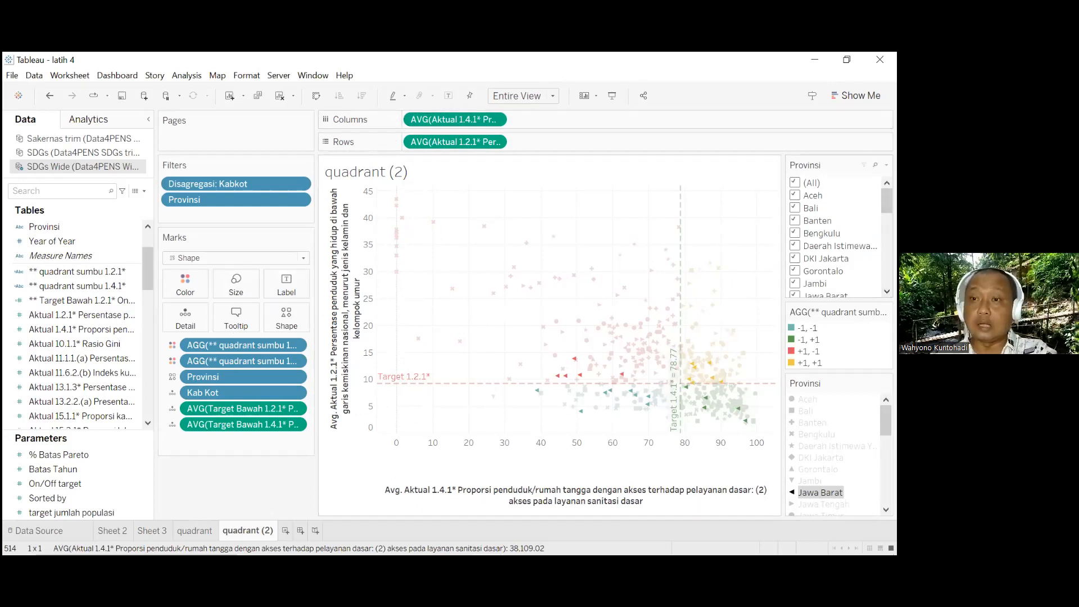
Limit the Provinsi filter to Aceh, Bali, Bengkulu, Daerah Istimewa Yogyakarta, Gorontalo and Jawa Barat
{"action": "left_click", "coordinate": [795, 183]}
{"action": "left_click", "coordinate": [794, 195]}
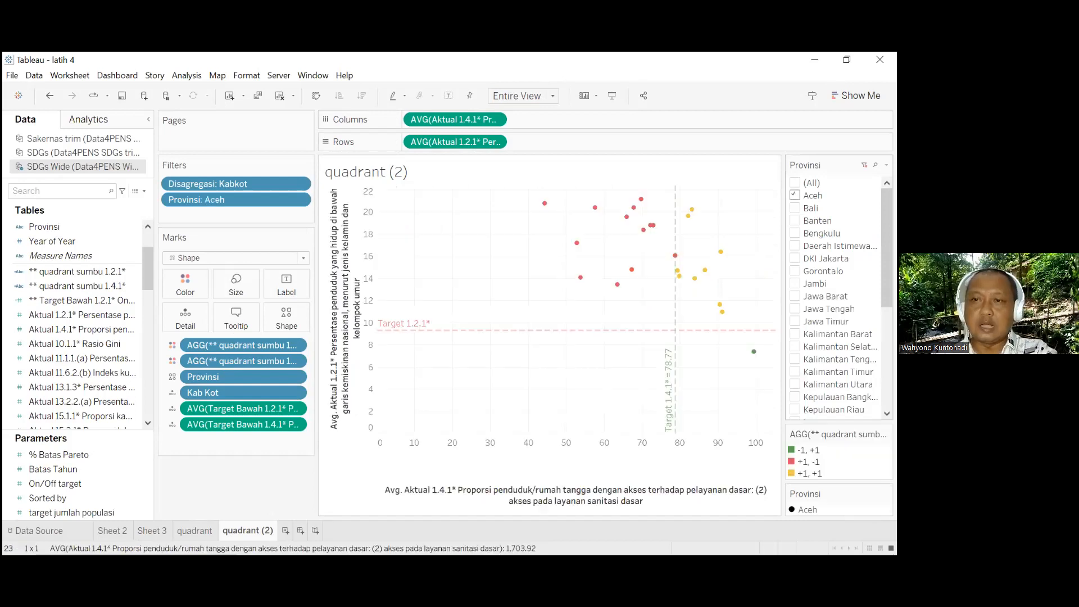
{"action": "mouse_move", "coordinate": [563, 331]}
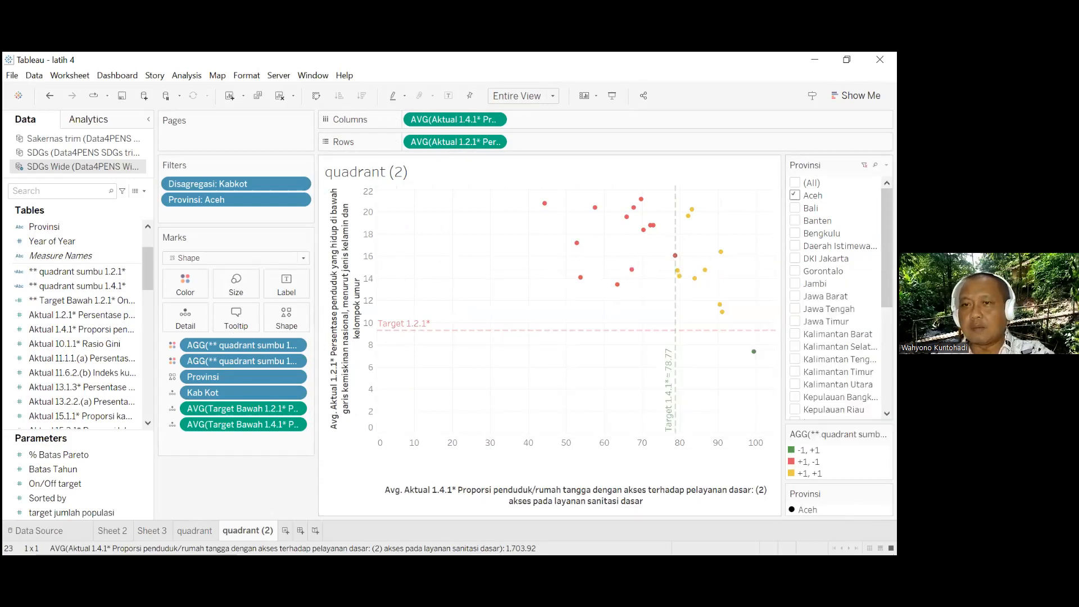
{"action": "left_click", "coordinate": [795, 208]}
{"action": "mouse_move", "coordinate": [410, 347]}
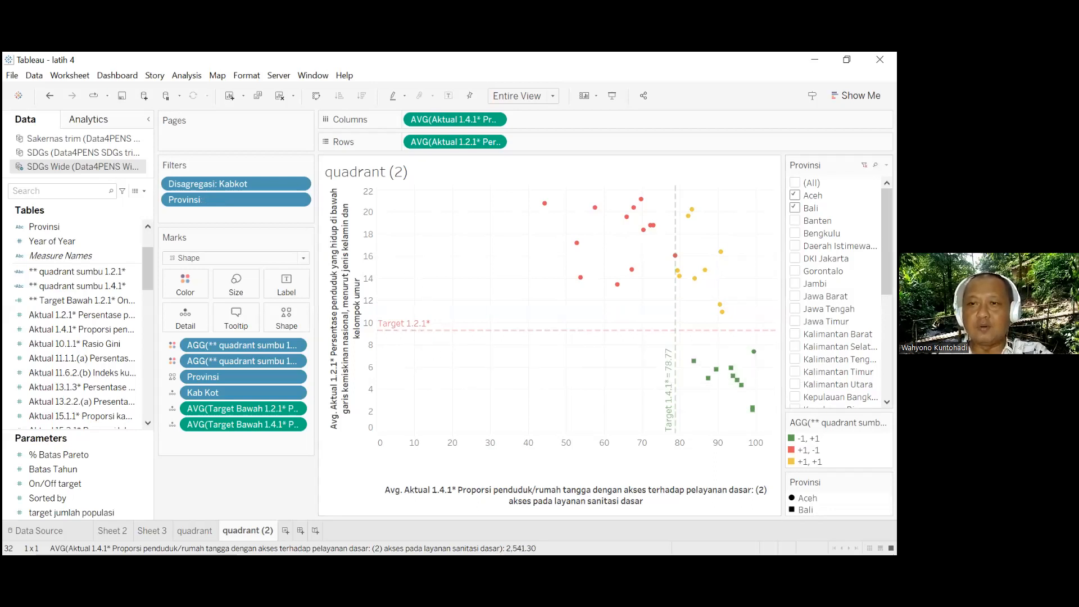
{"action": "left_click", "coordinate": [794, 234]}
{"action": "left_click", "coordinate": [795, 246]}
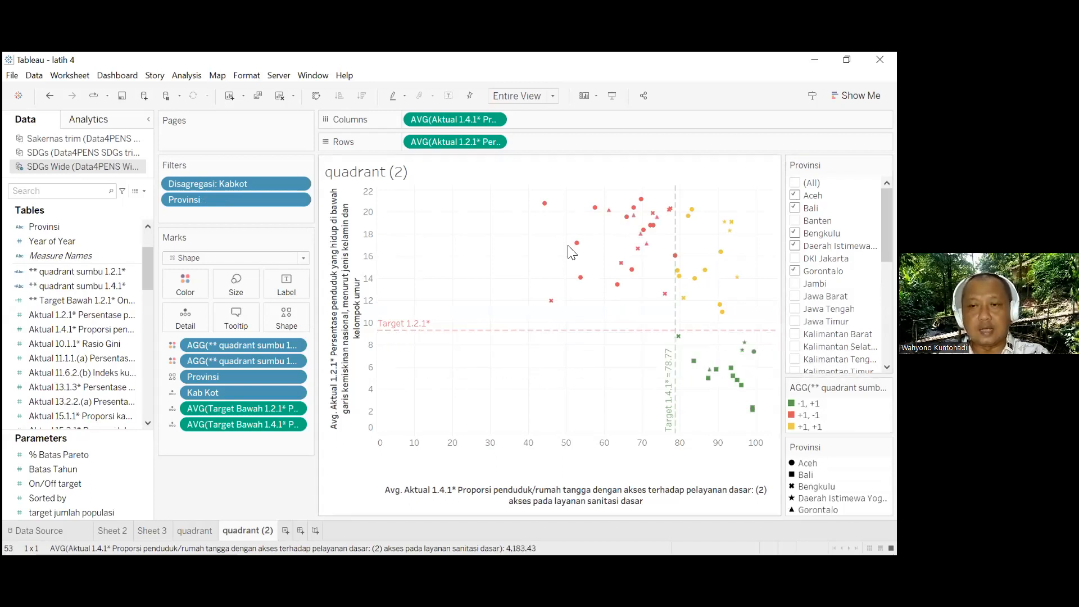
{"action": "left_click", "coordinate": [795, 297]}
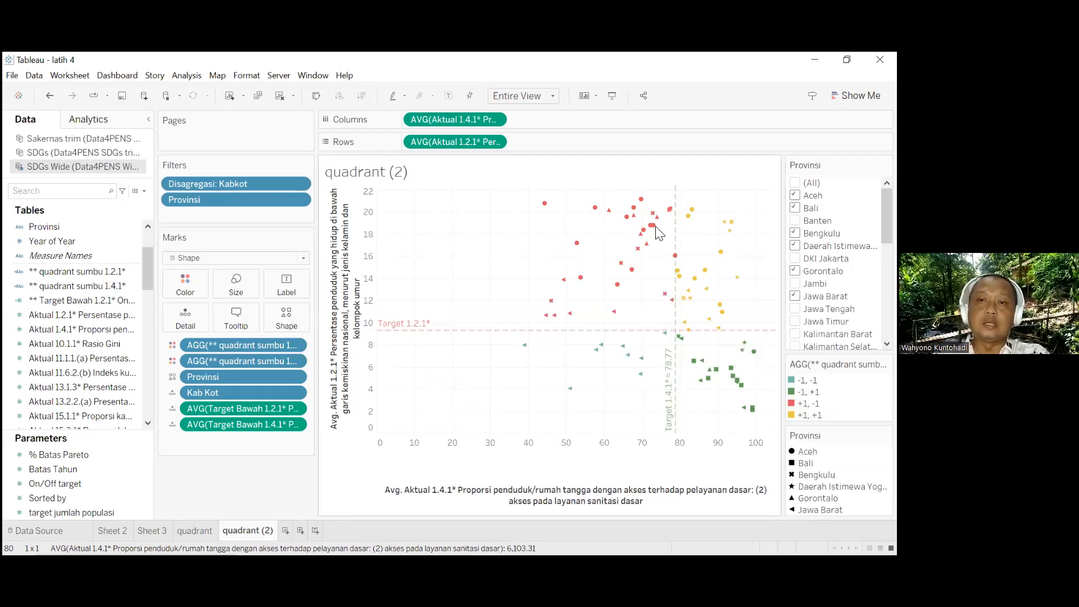
{"action": "mouse_move", "coordinate": [646, 225]}
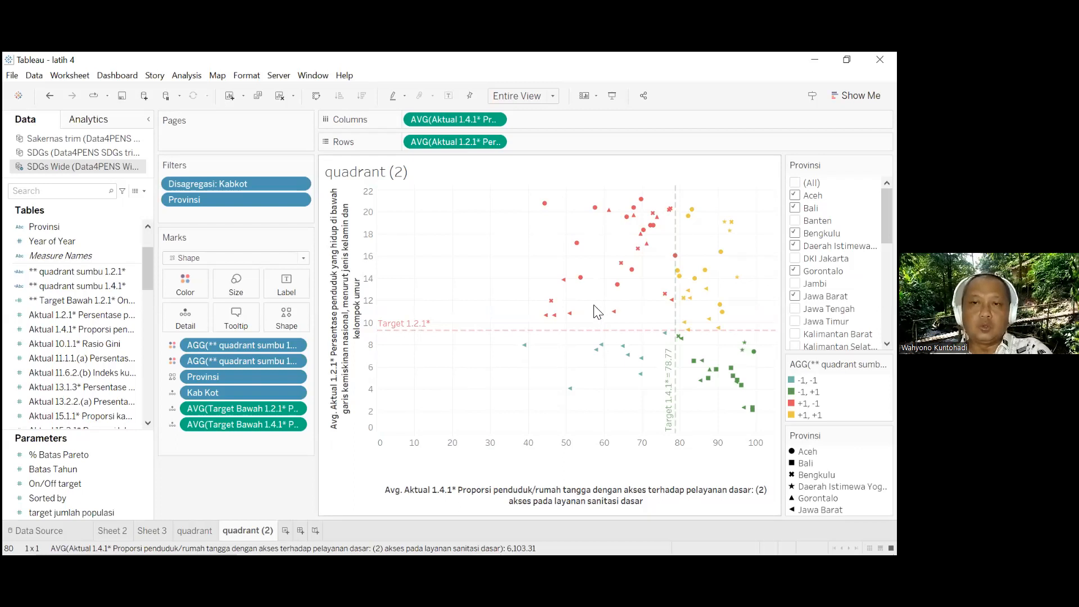
{"action": "mouse_move", "coordinate": [676, 263]}
{"action": "mouse_move", "coordinate": [675, 209]}
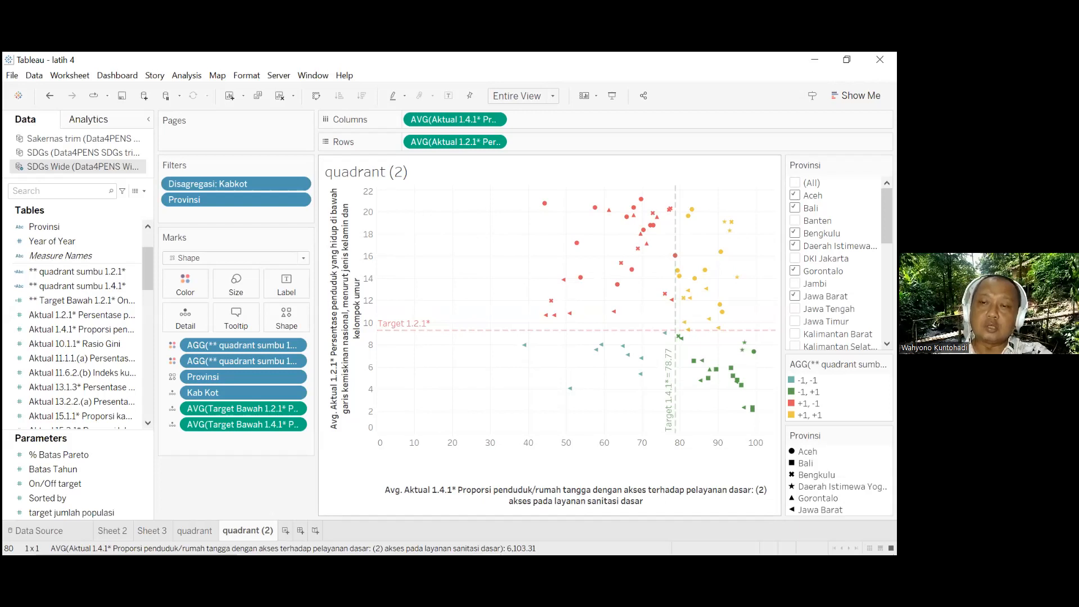
{"action": "mouse_move", "coordinate": [599, 350]}
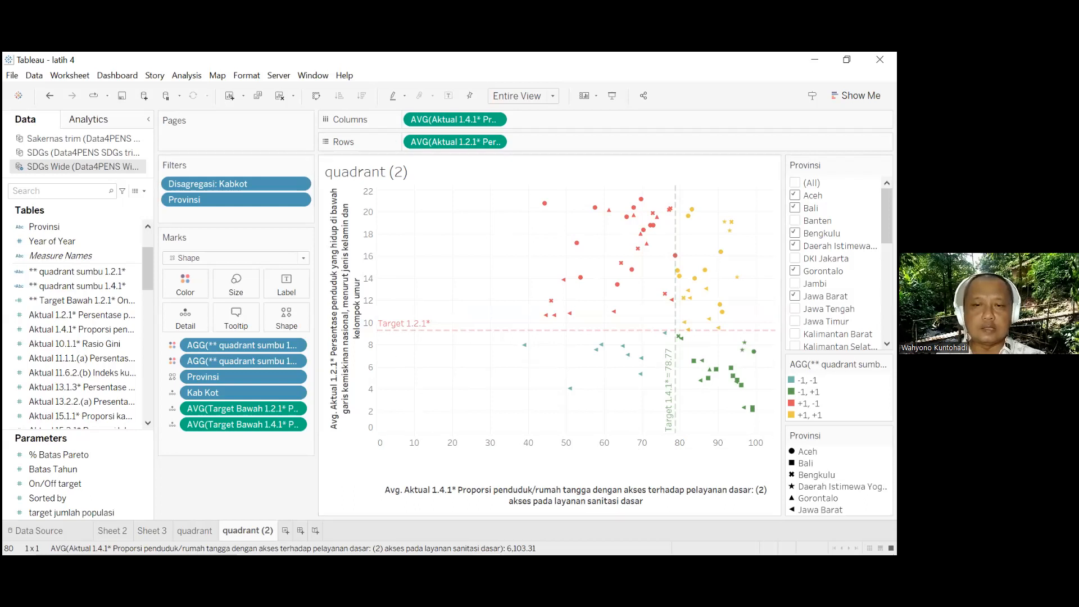
Switch to the PowerPoint presentation and view slides 15 and 16 on the quadrant map
{"action": "mouse_move", "coordinate": [472, 554]}
{"action": "left_click", "coordinate": [453, 541]}
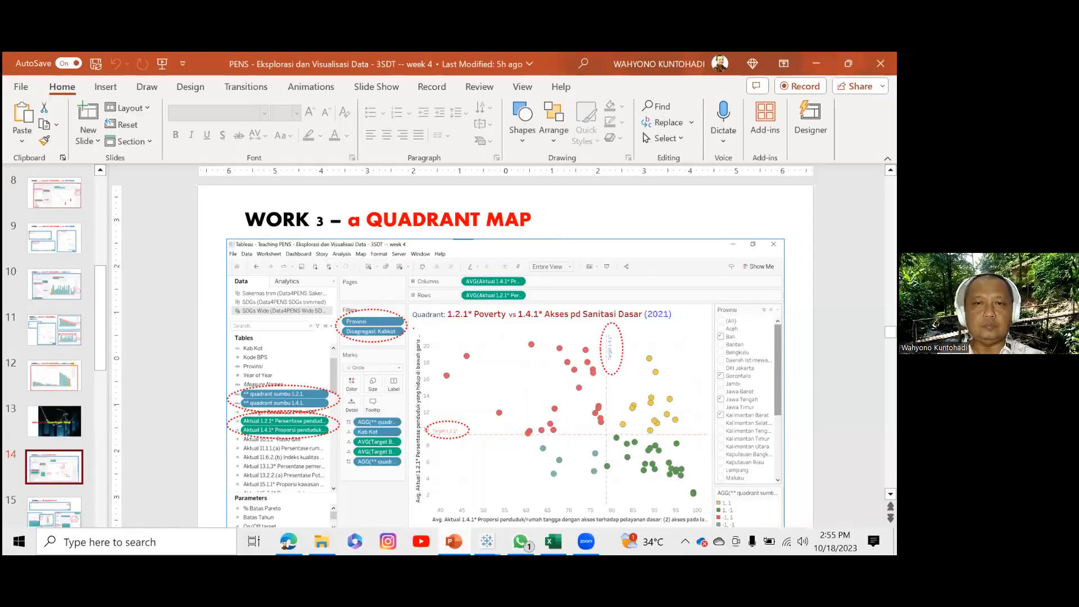
{"action": "scroll", "coordinate": [70, 467], "scroll_direction": "down", "scroll_amount": 2}
{"action": "left_click", "coordinate": [68, 455]}
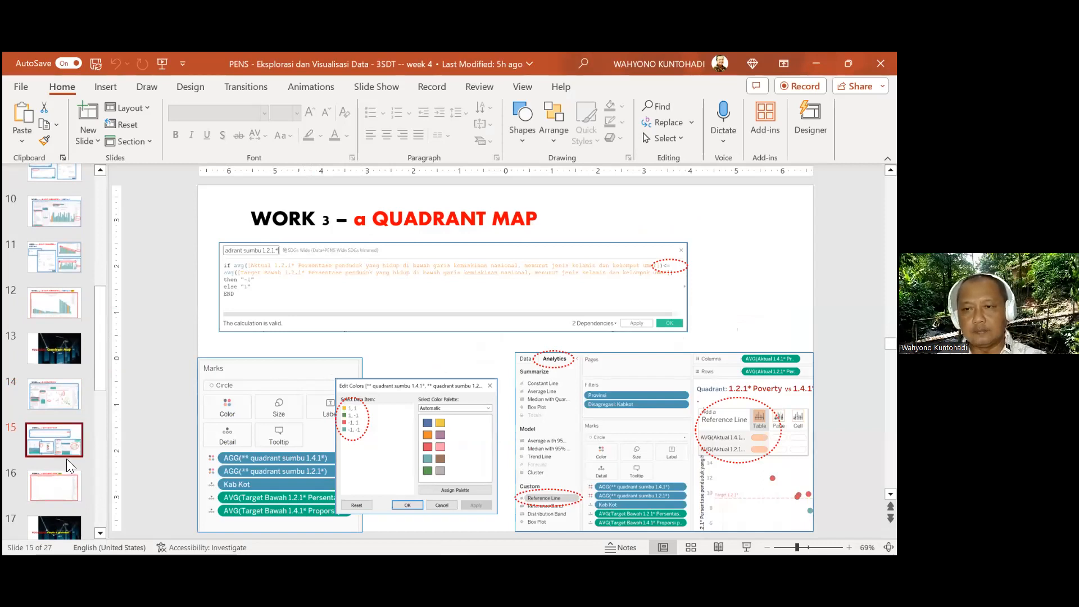
{"action": "left_click", "coordinate": [66, 492]}
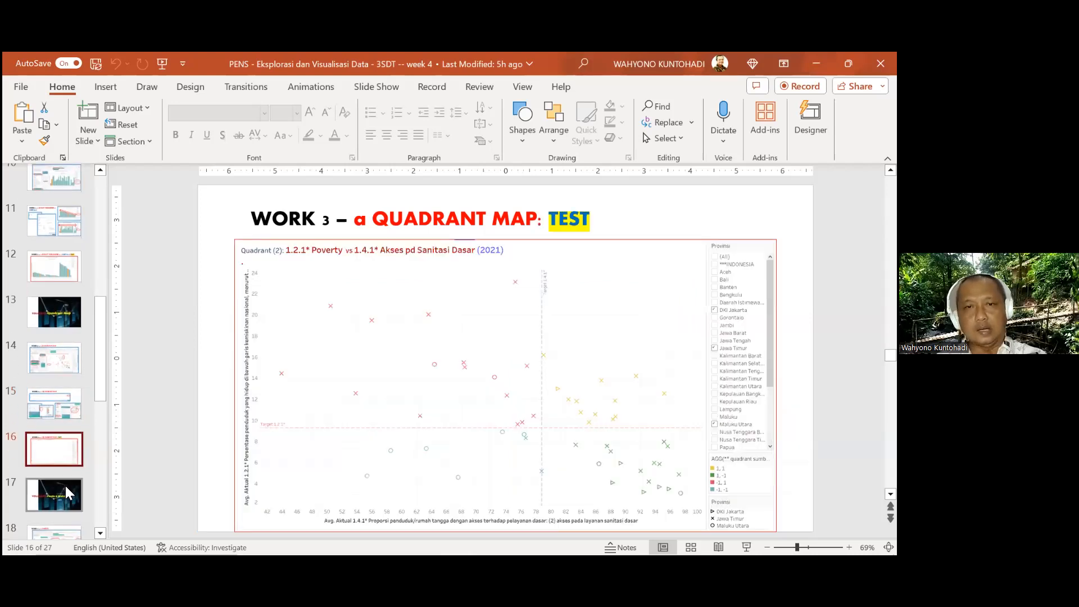
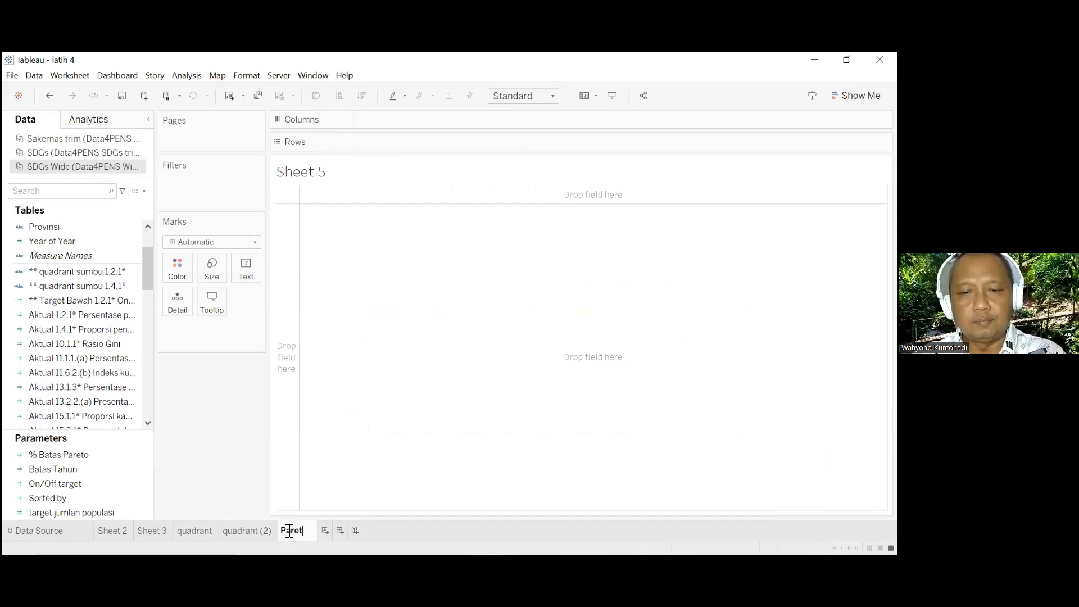
Name the new sheet Pareto and place Pendidikan Tamat from the Sakernas trim data source on Columns
{"action": "key", "text": "Return"}
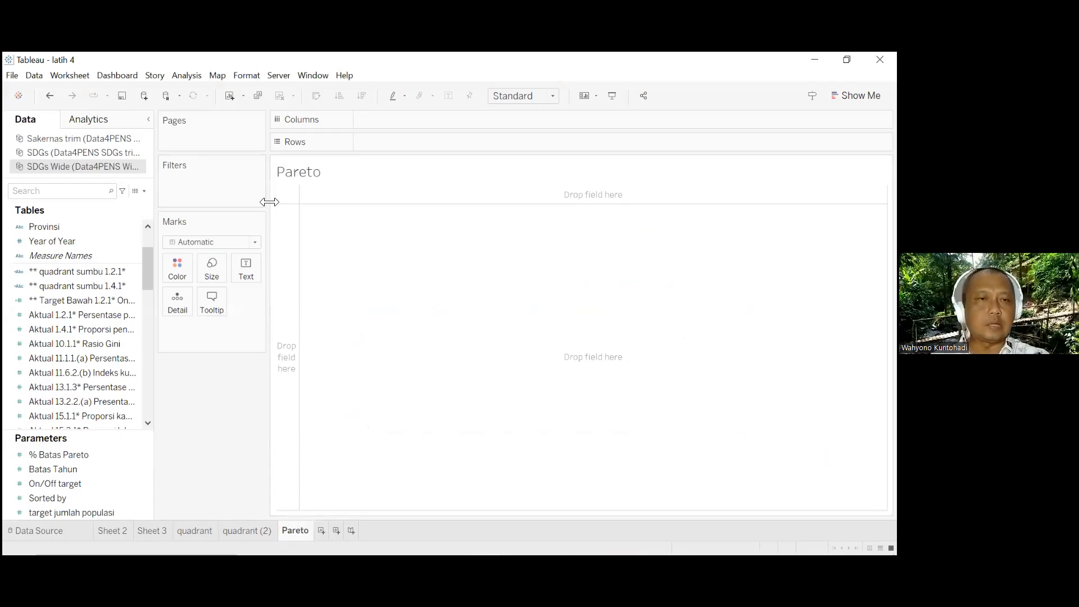
{"action": "left_click", "coordinate": [92, 141]}
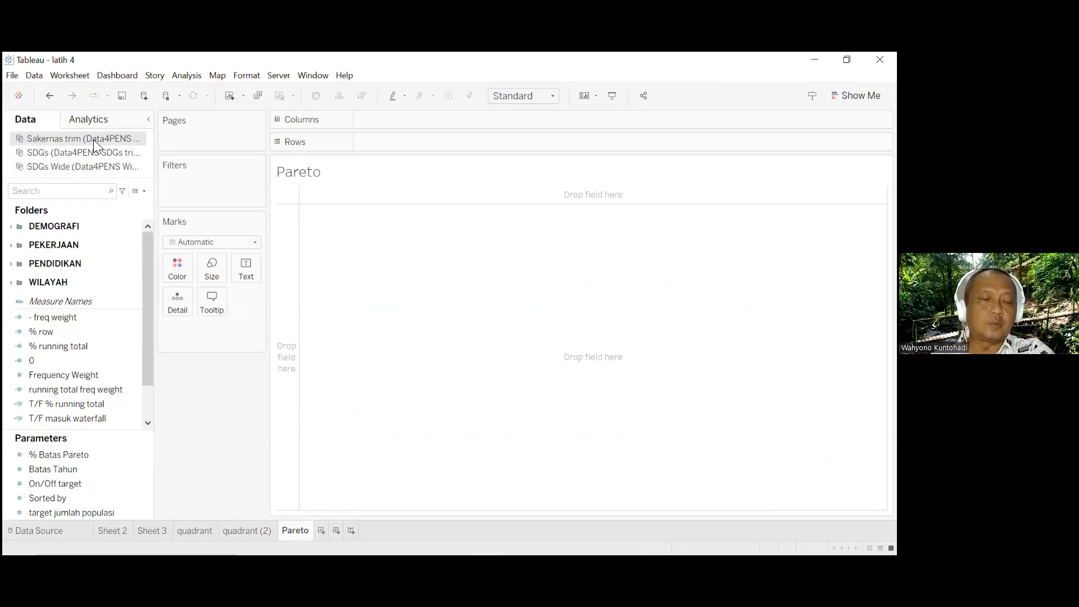
{"action": "left_click", "coordinate": [81, 262]}
{"action": "double_click", "coordinate": [80, 262]}
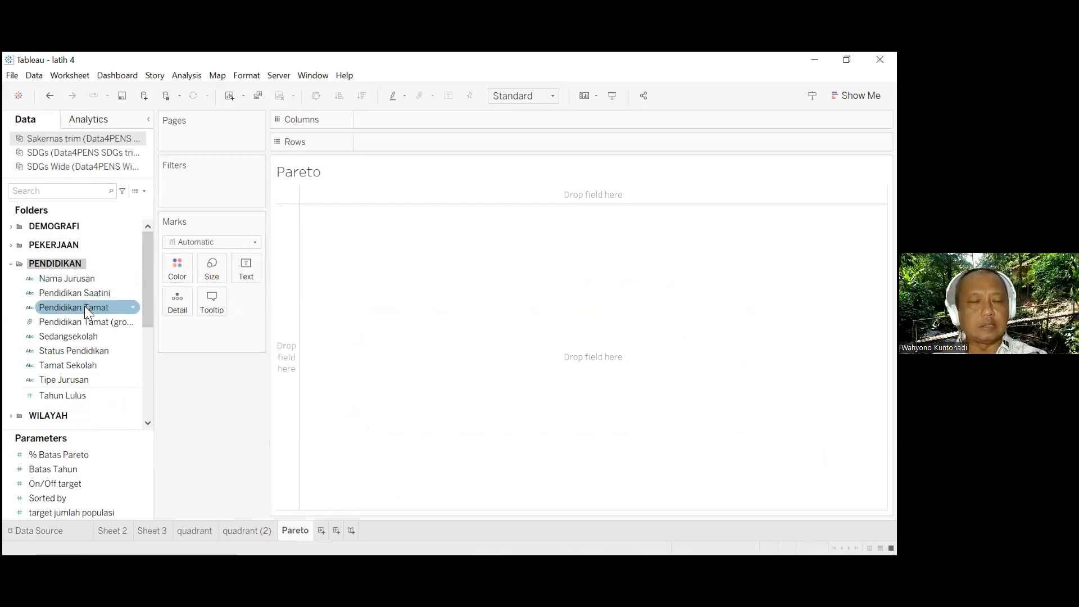
{"action": "left_click_drag", "start_coordinate": [84, 305], "coordinate": [413, 119]}
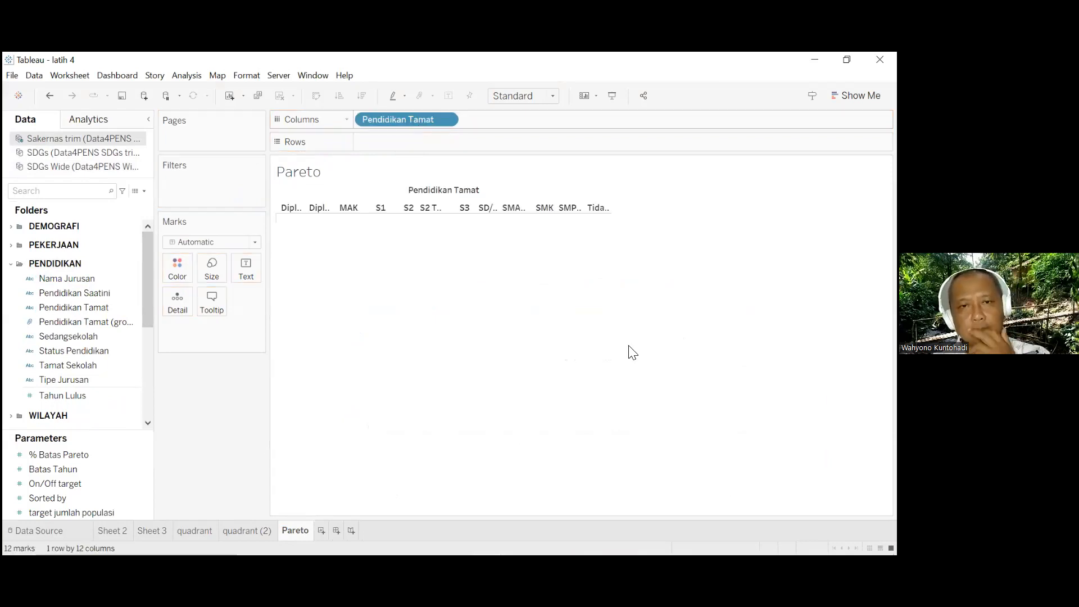
Chart Frequency Weight as vertical bars per Pendidikan Tamat and enlarge the category header area below the bars
{"action": "left_click_drag", "start_coordinate": [145, 316], "coordinate": [149, 420]}
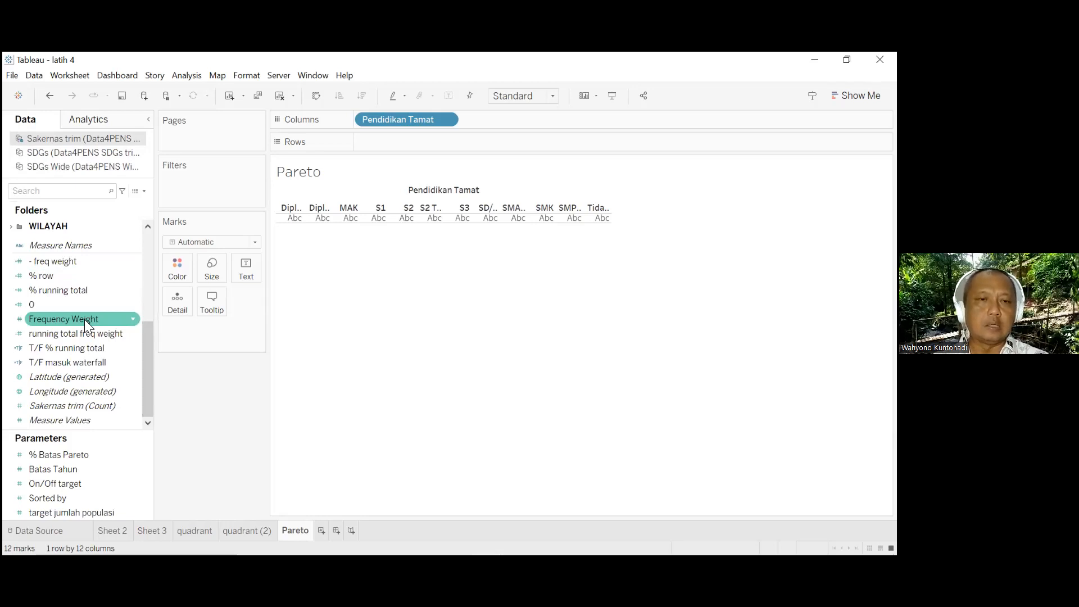
{"action": "left_click_drag", "start_coordinate": [83, 319], "coordinate": [341, 226]}
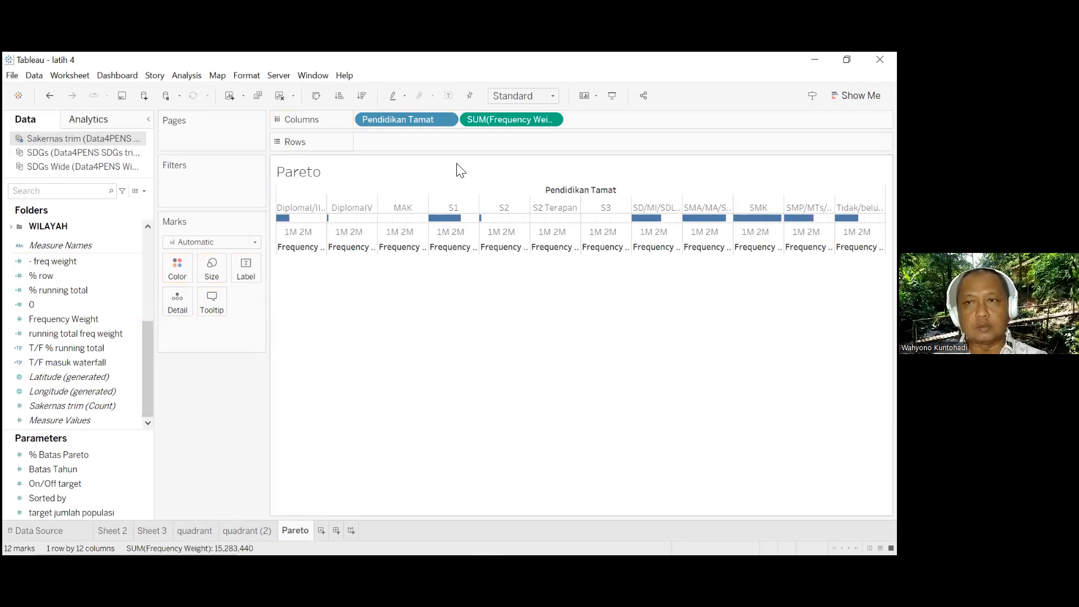
{"action": "key", "text": "ctrl+1"}
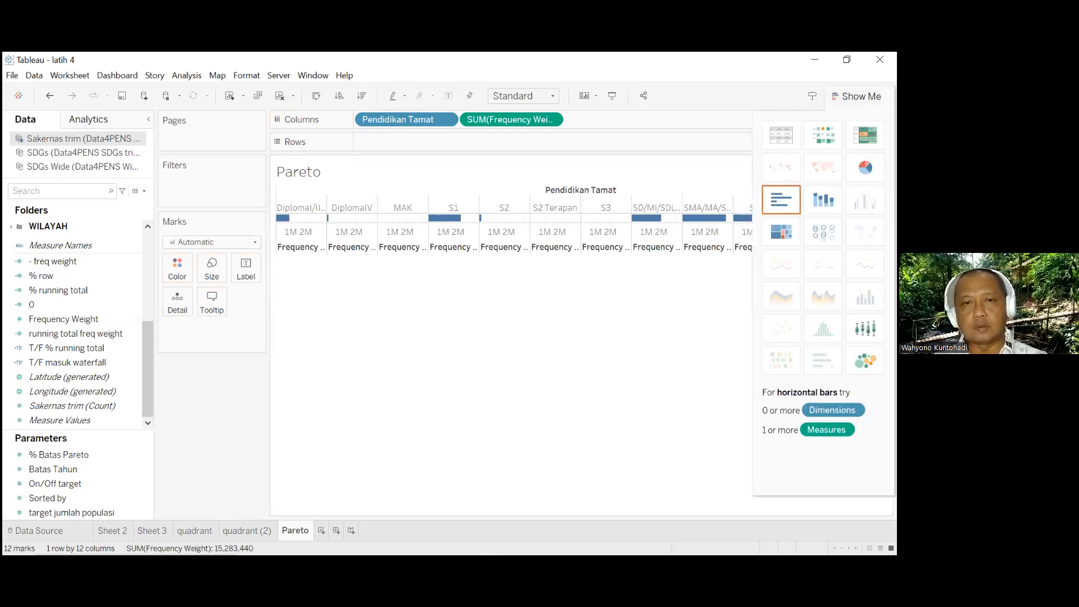
{"action": "left_click", "coordinate": [781, 200]}
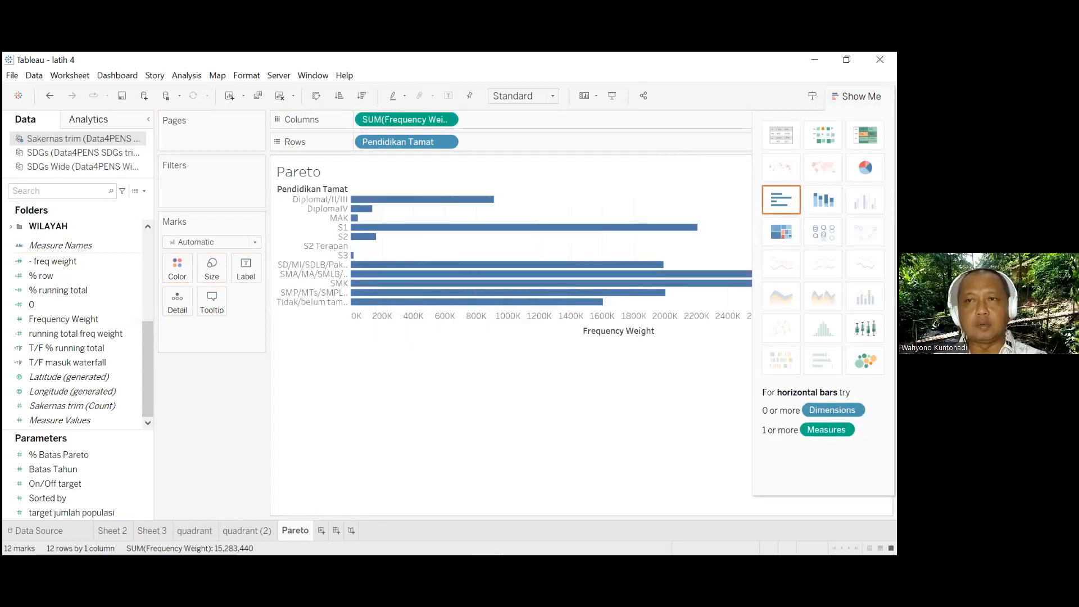
{"action": "key", "text": "ctrl+1"}
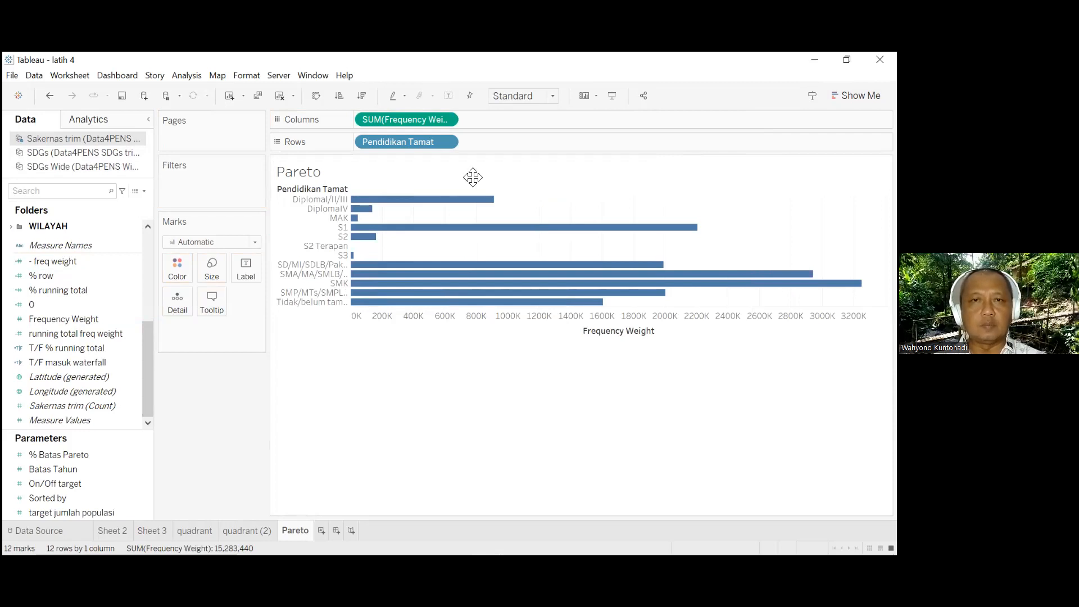
{"action": "left_click", "coordinate": [317, 96]}
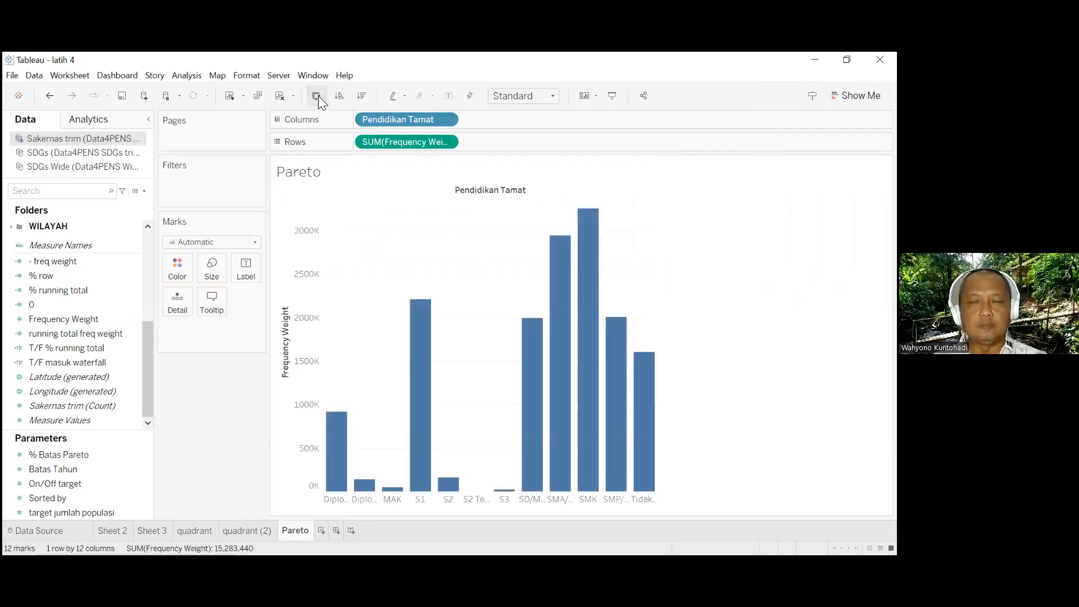
{"action": "left_click_drag", "start_coordinate": [471, 493], "coordinate": [458, 418]}
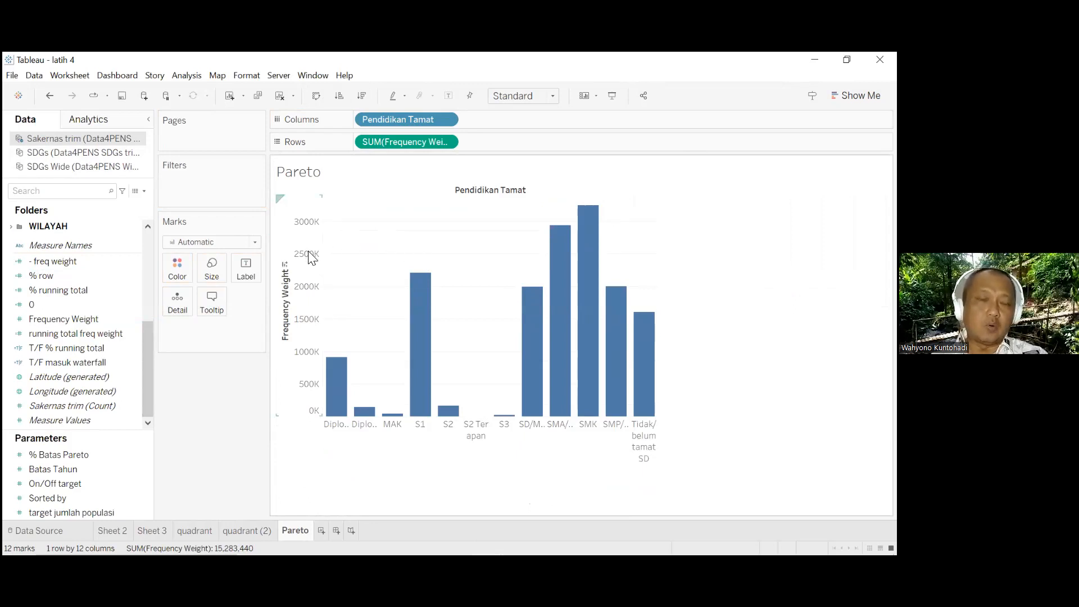
Sort the bars in descending order of Frequency Weight and label each bar with its SUM(Frequency Weight)
{"action": "left_click", "coordinate": [282, 264]}
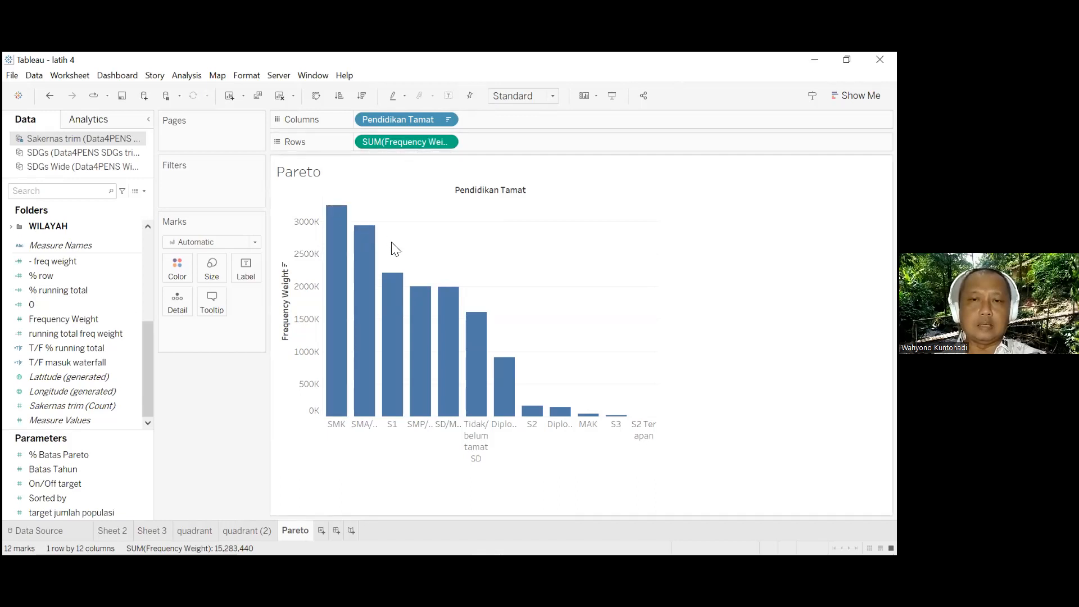
{"action": "mouse_move", "coordinate": [400, 302]}
{"action": "mouse_move", "coordinate": [335, 212]}
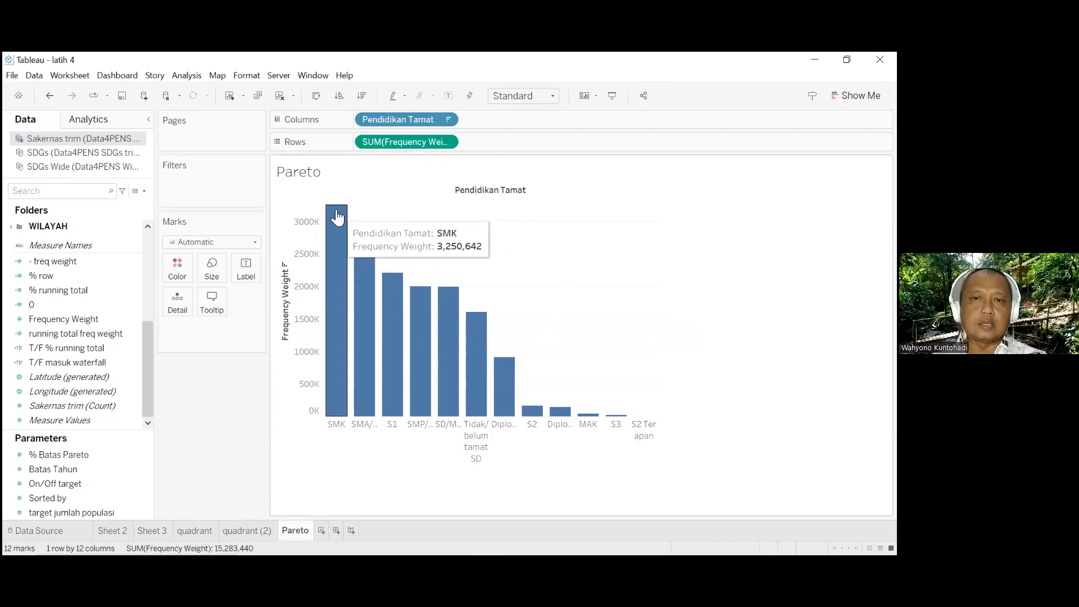
{"action": "left_click_drag", "start_coordinate": [394, 142], "coordinate": [249, 270]}
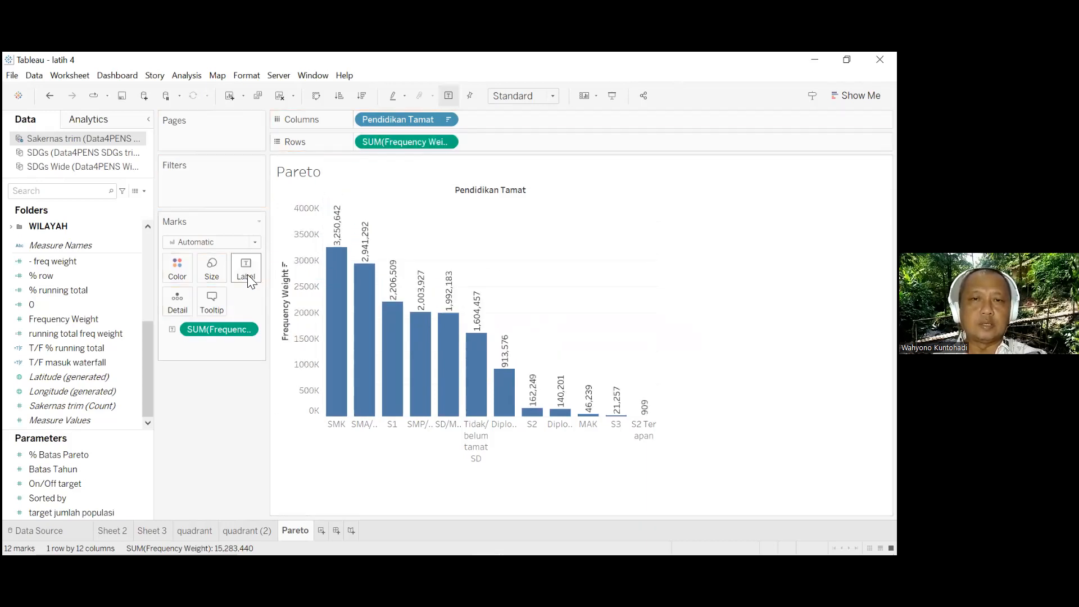
{"action": "mouse_move", "coordinate": [362, 269]}
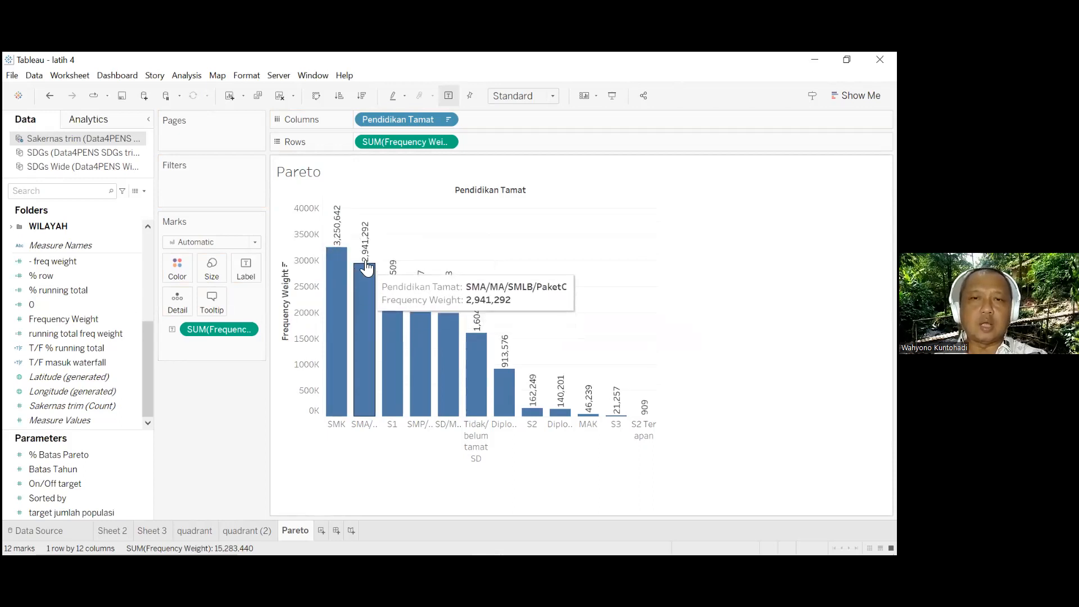
Format the Pendidikan Tamat headers so that their text runs vertically, reading upward
{"action": "right_click", "coordinate": [330, 426]}
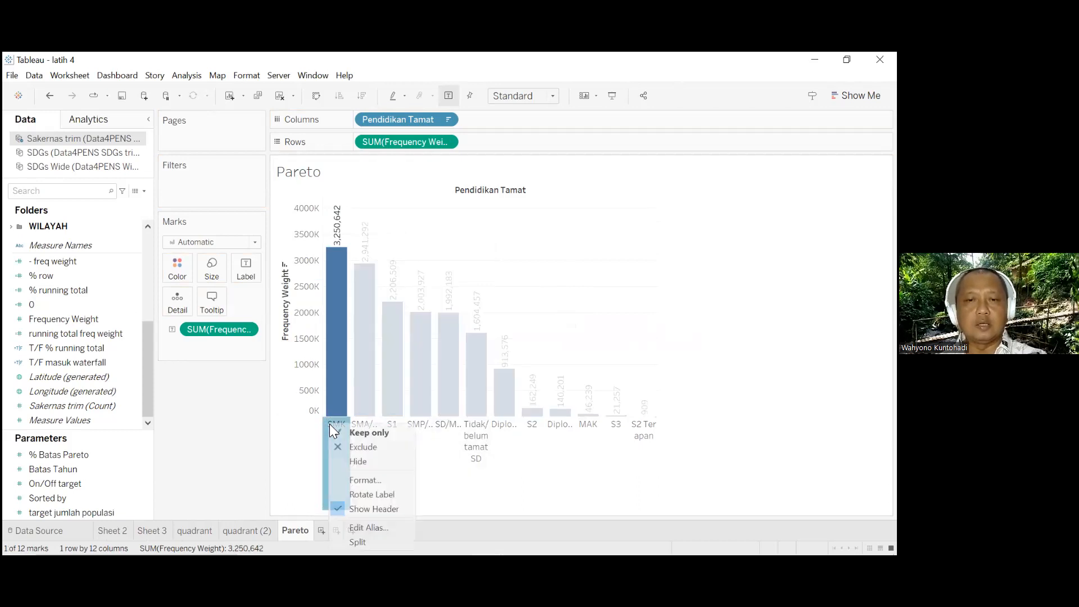
{"action": "left_click", "coordinate": [373, 482]}
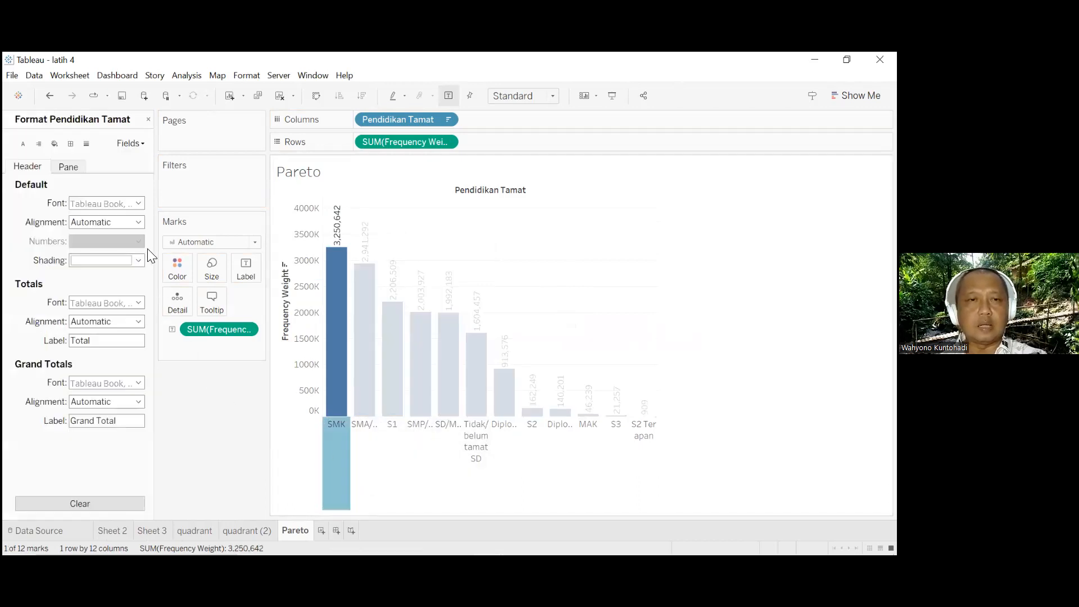
{"action": "left_click", "coordinate": [138, 222]}
{"action": "left_click", "coordinate": [164, 269]}
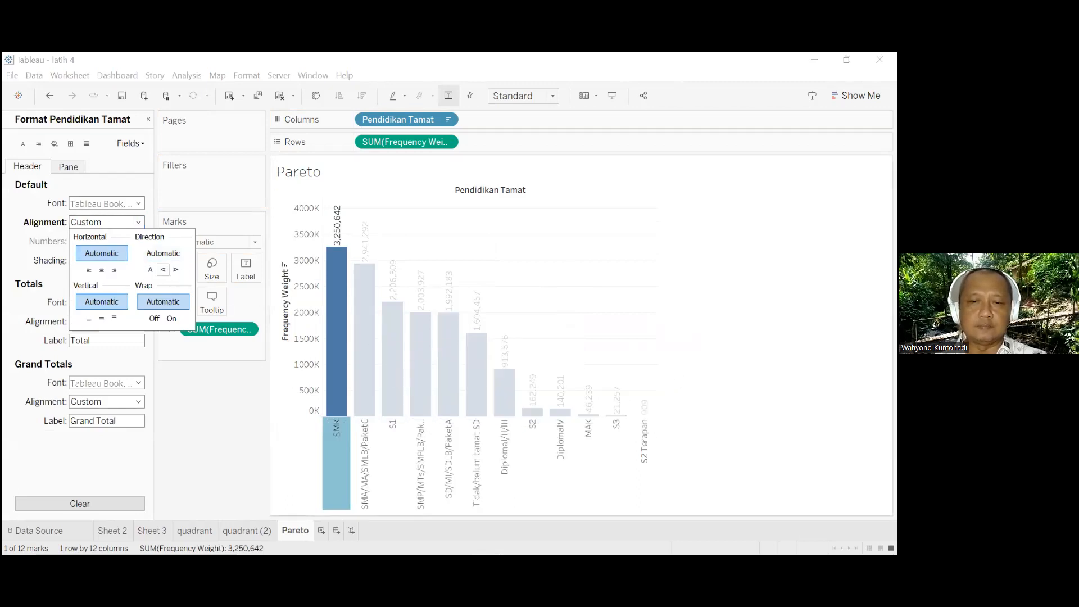
{"action": "left_click", "coordinate": [718, 366]}
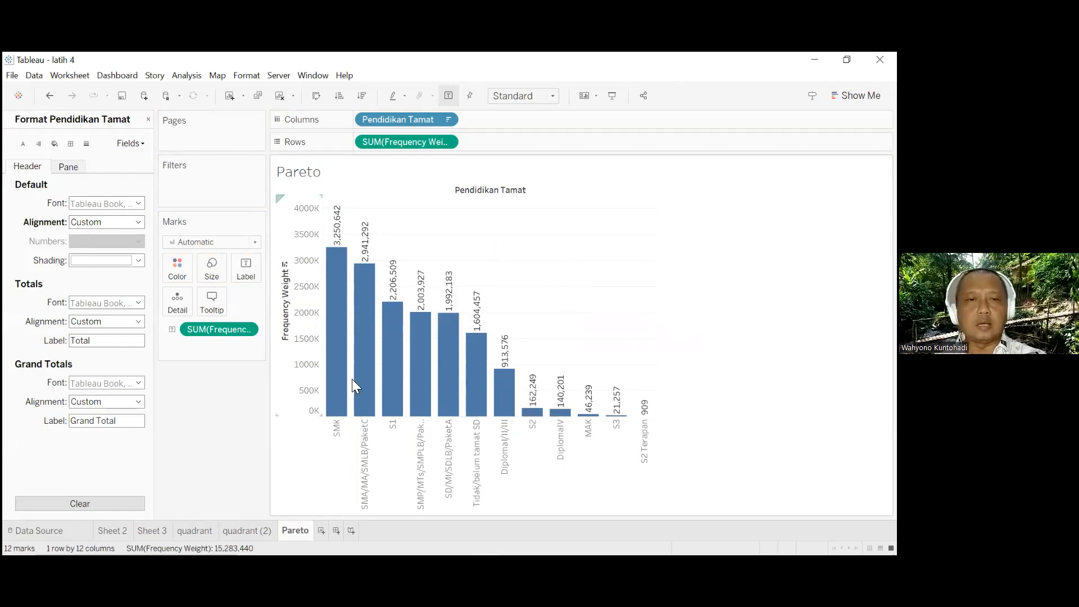
Remove the Frequency Weight labels from the bars and apply a Running Total quick table calculation to the measure on Rows
{"action": "left_click_drag", "start_coordinate": [222, 330], "coordinate": [67, 369]}
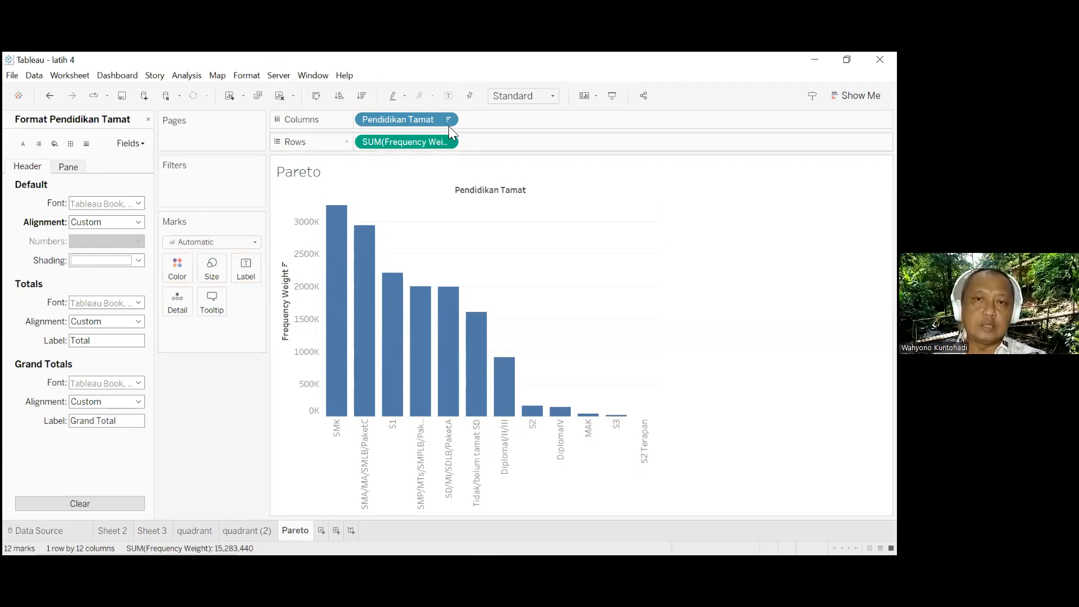
{"action": "left_click", "coordinate": [446, 141]}
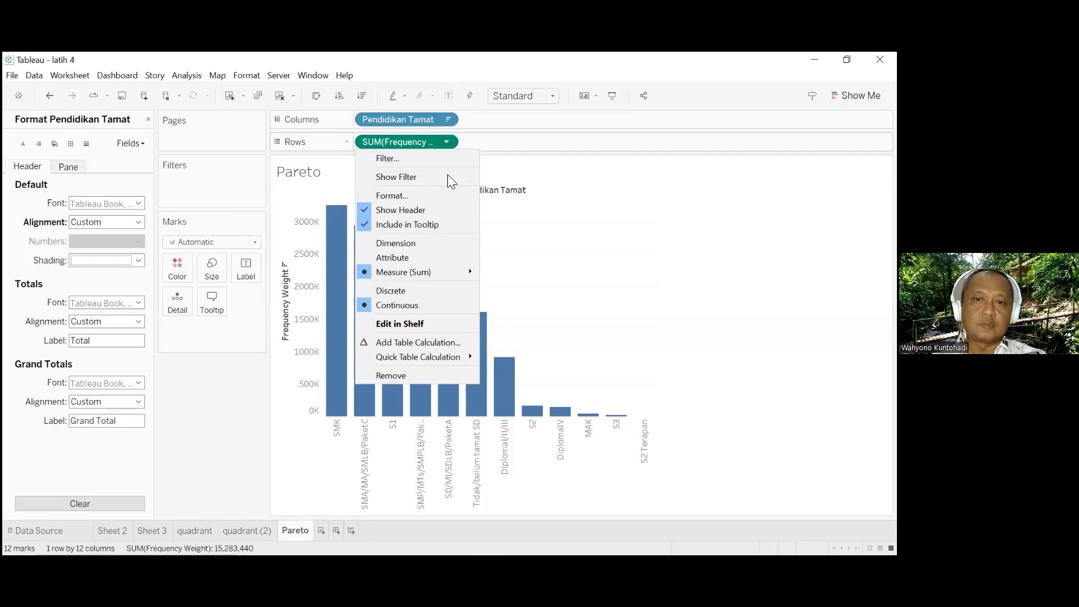
{"action": "mouse_move", "coordinate": [464, 357]}
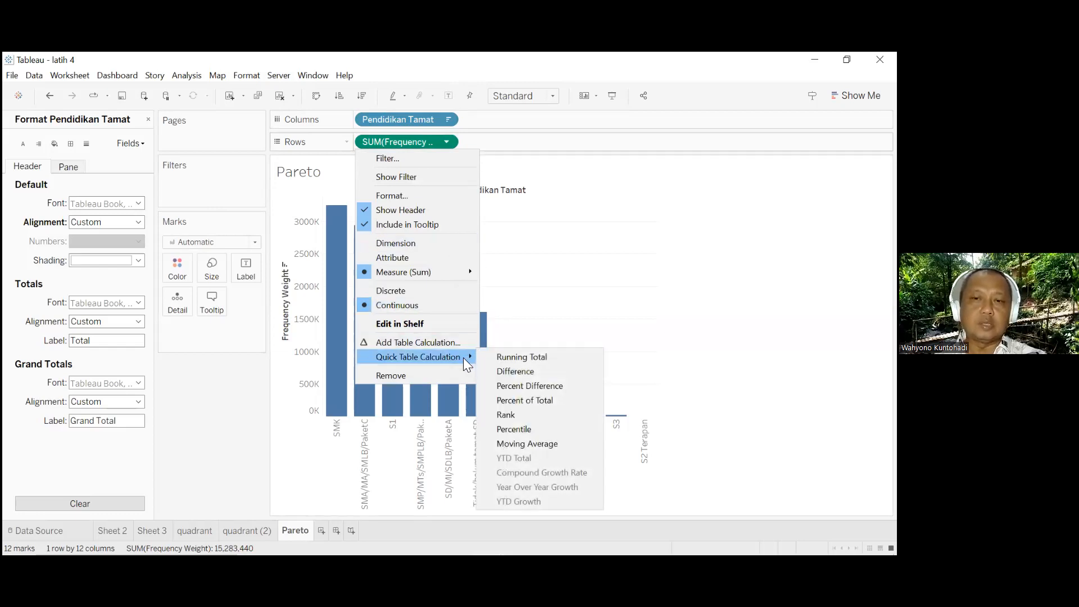
{"action": "left_click", "coordinate": [525, 358]}
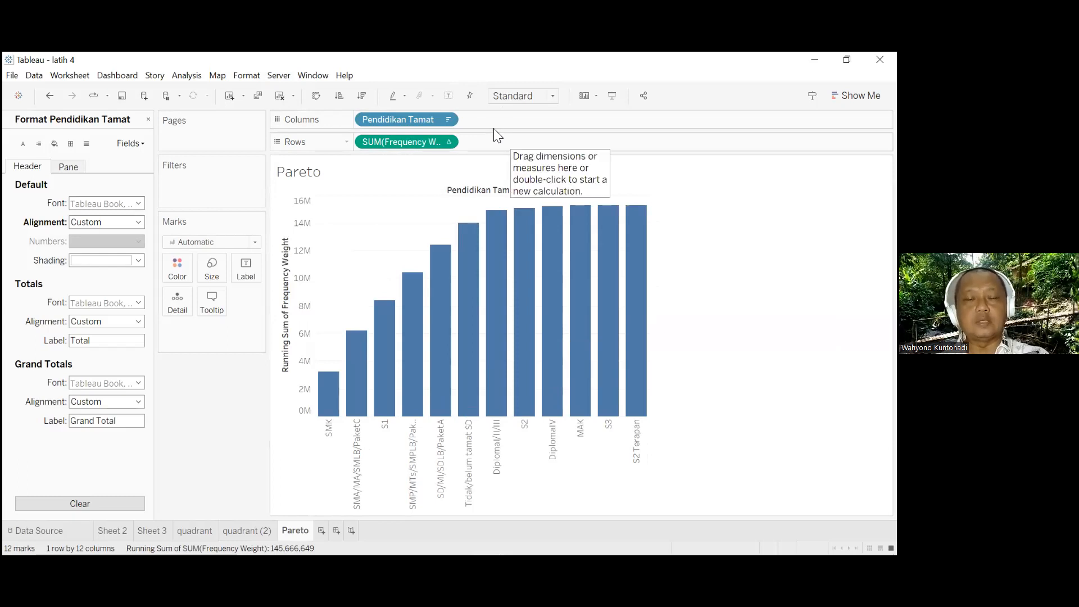
Close the formatting settings and save the running total on Rows as a calculated field named akumulasi frek
{"action": "left_click", "coordinate": [149, 119]}
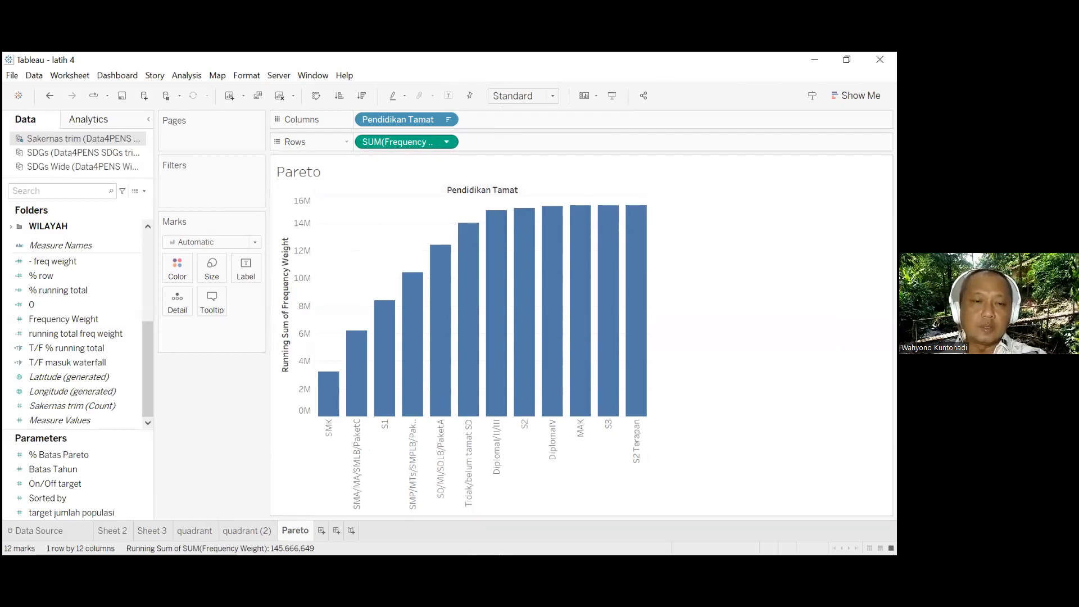
{"action": "left_click_drag", "start_coordinate": [393, 141], "coordinate": [79, 307]}
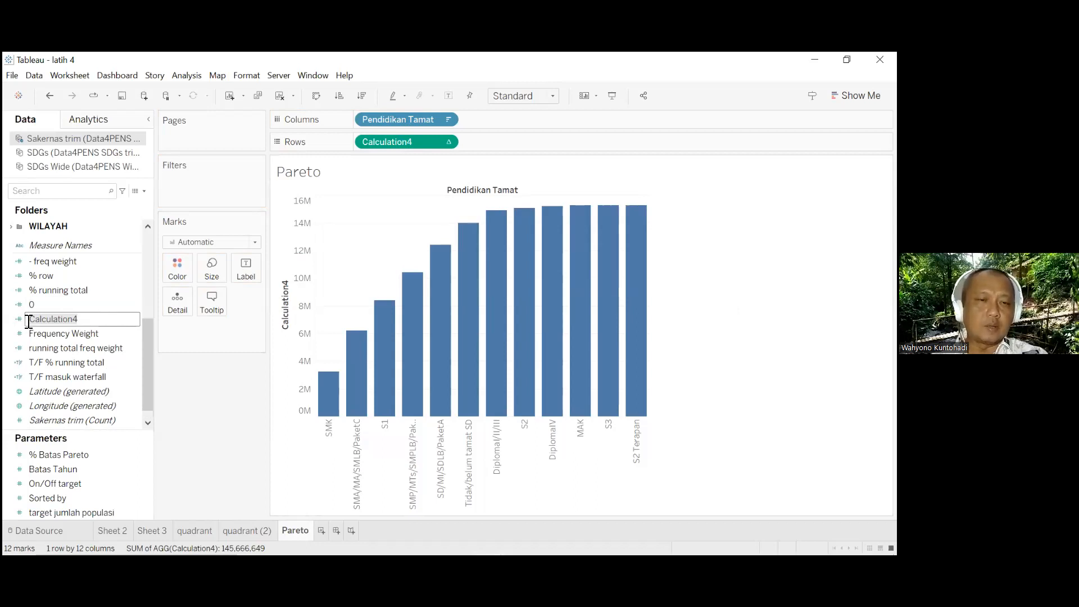
{"action": "type", "text": "akumulaso"}
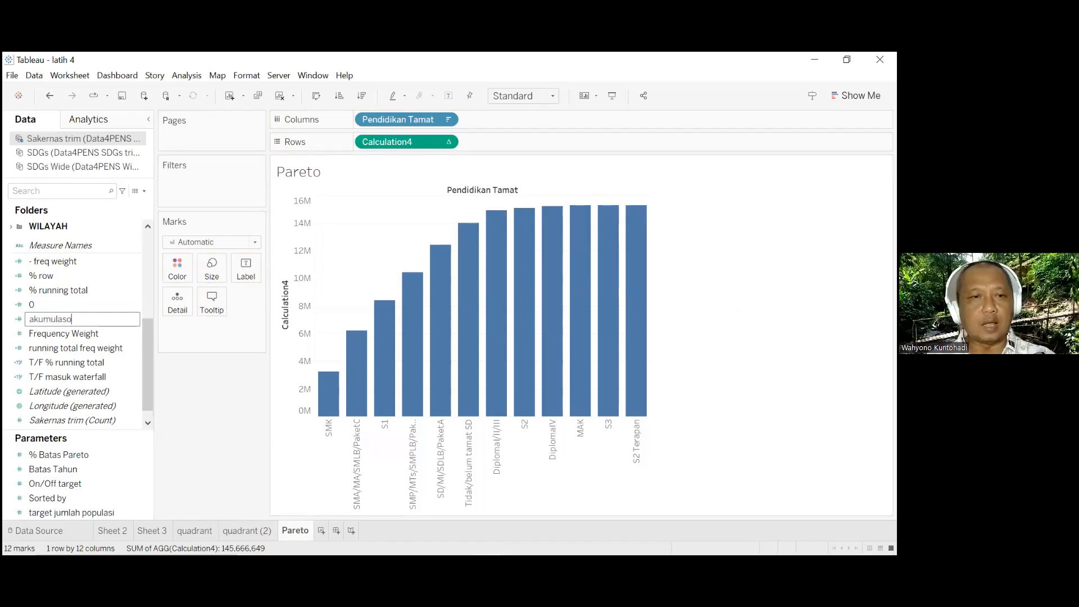
{"action": "key", "text": "BackSpace"}
{"action": "type", "text": "i"}
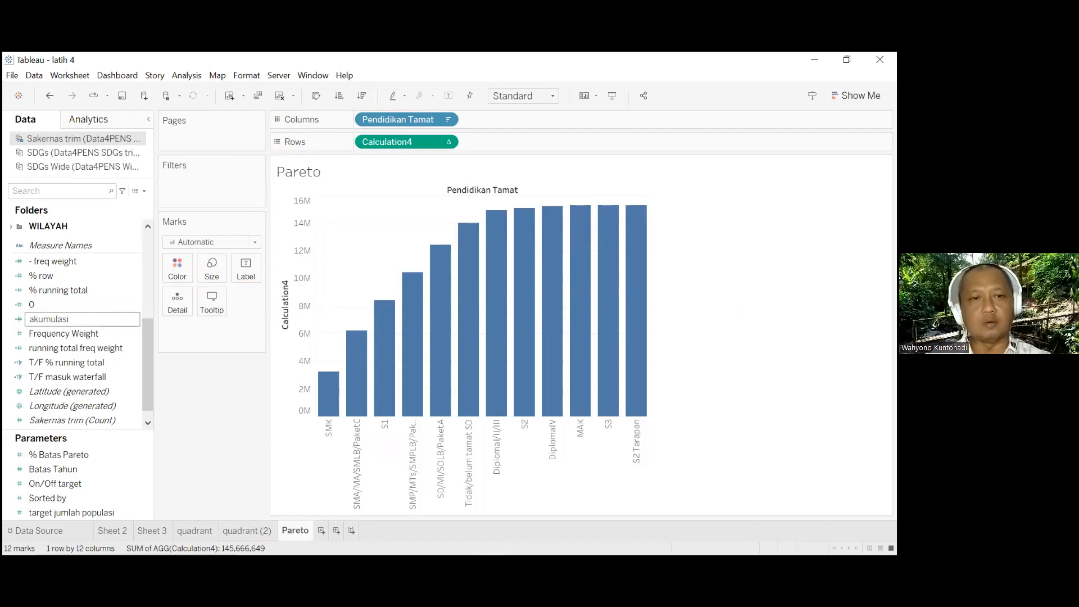
{"action": "type", "text": " frek"}
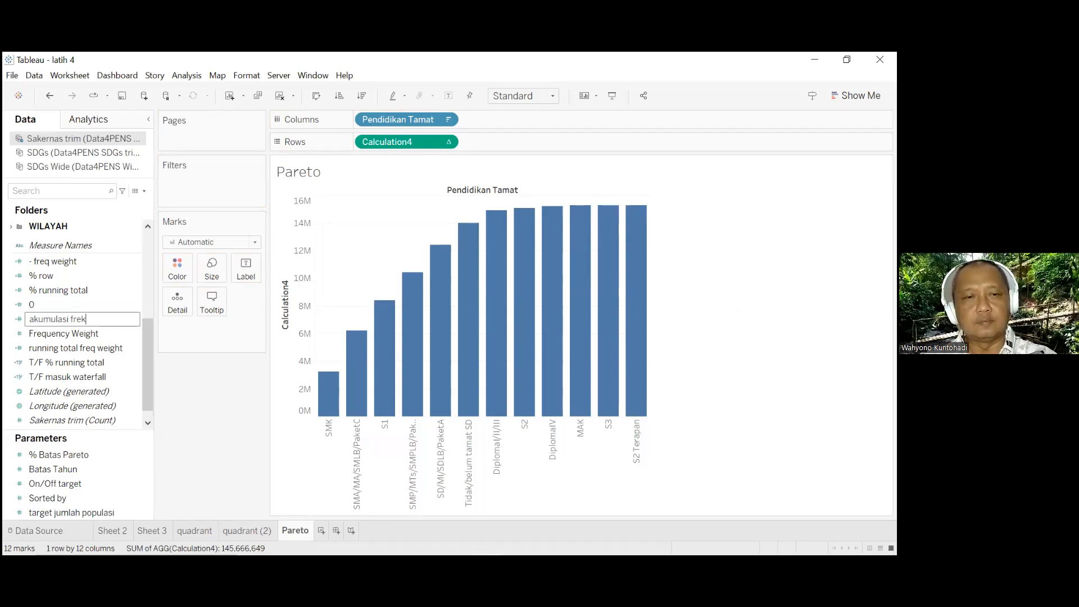
{"action": "key", "text": "Return"}
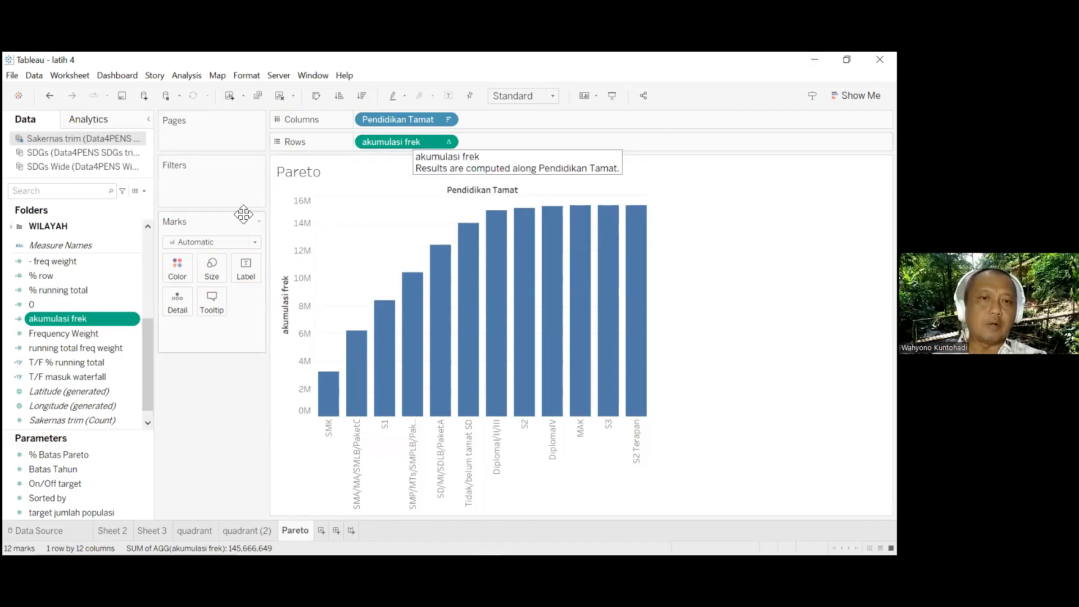
Add Frequency Weight to Rows beside akumulasi frek and label the bars of each chart with its own measure
{"action": "left_click_drag", "start_coordinate": [76, 332], "coordinate": [511, 195]}
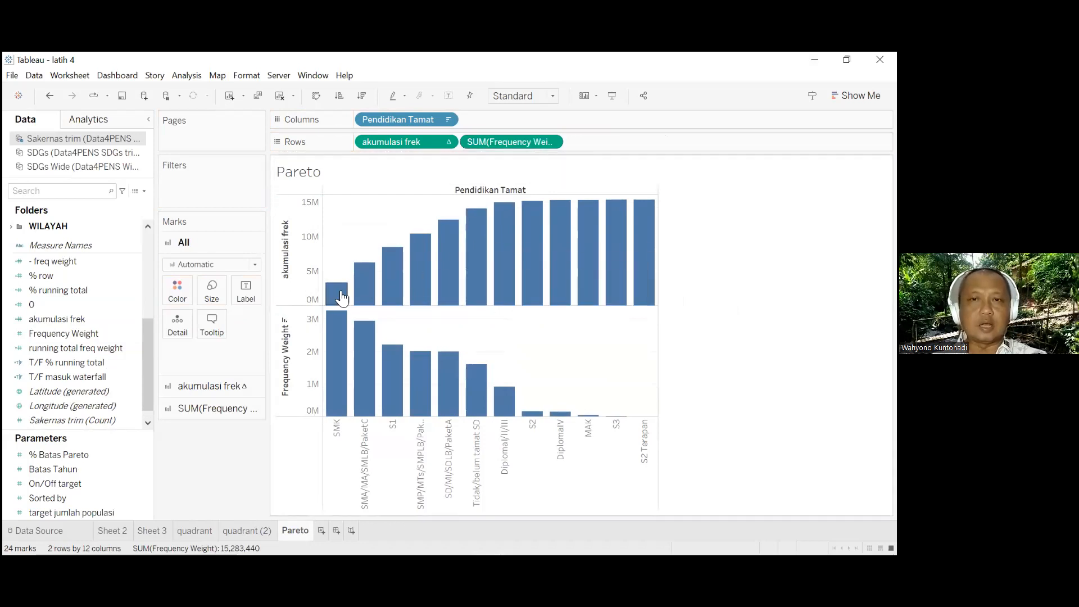
{"action": "left_click", "coordinate": [212, 409]}
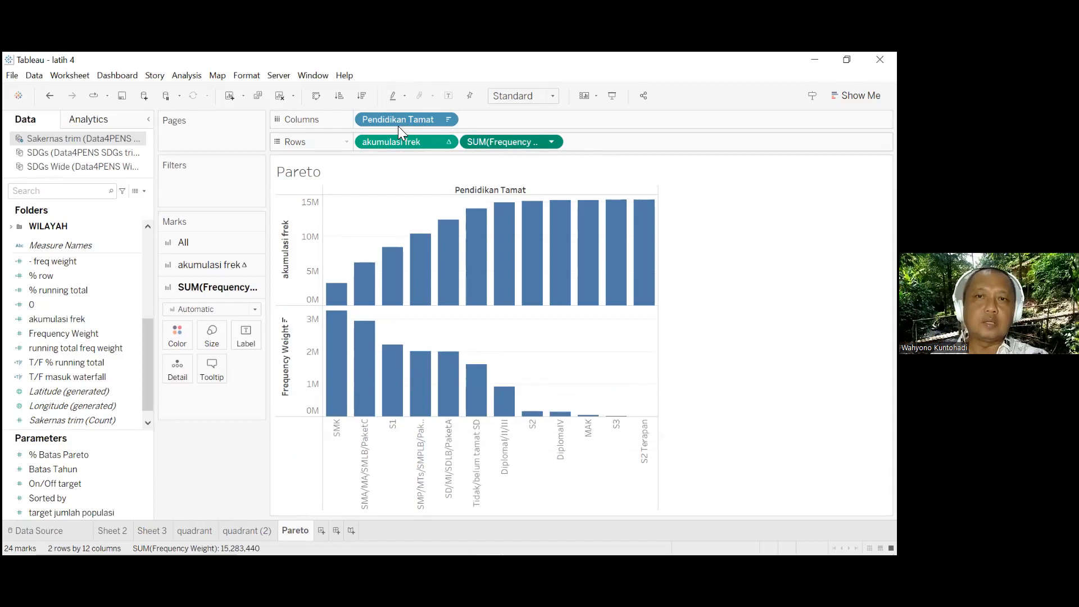
{"action": "left_click_drag", "start_coordinate": [500, 141], "coordinate": [246, 341]}
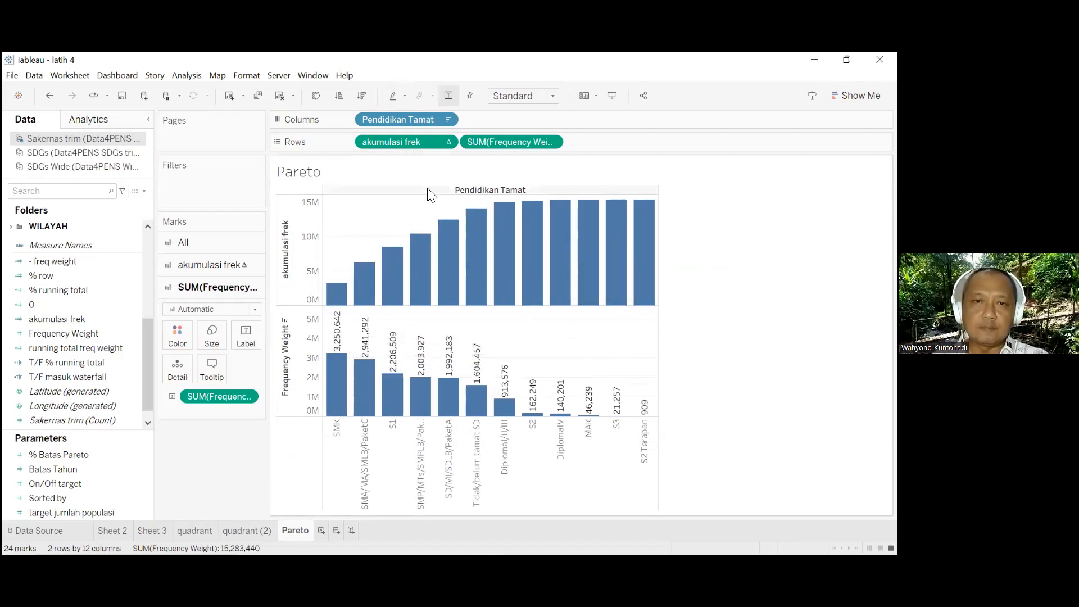
{"action": "left_click", "coordinate": [216, 265]}
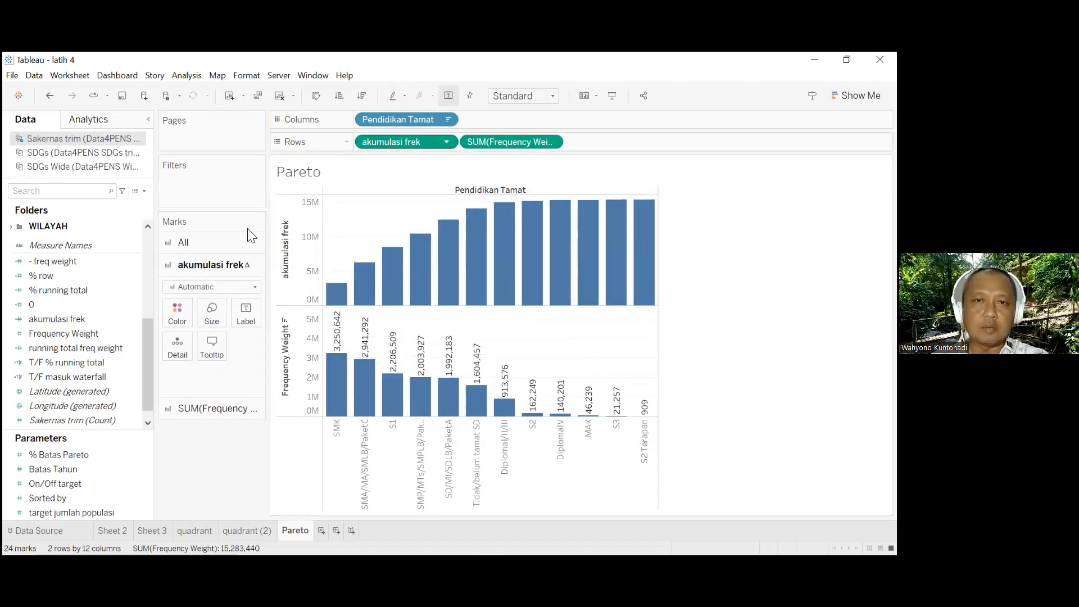
{"action": "left_click_drag", "start_coordinate": [394, 142], "coordinate": [246, 316]}
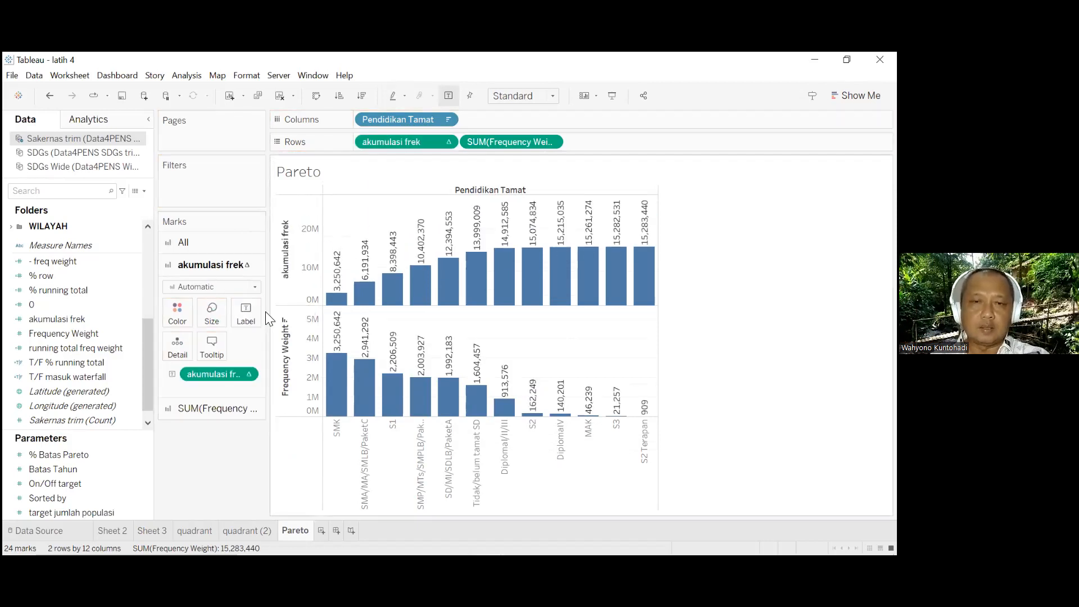
Fit the Pareto worksheet to Entire View and check the values of the akumulasi frek bars
{"action": "left_click", "coordinate": [514, 97]}
{"action": "left_click", "coordinate": [518, 146]}
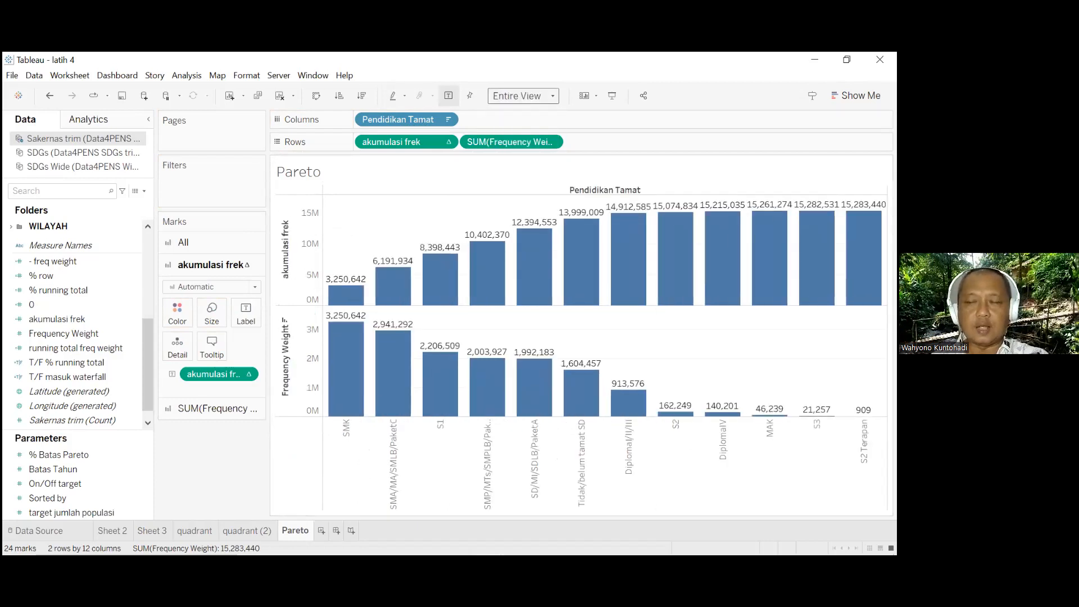
{"action": "mouse_move", "coordinate": [362, 287]}
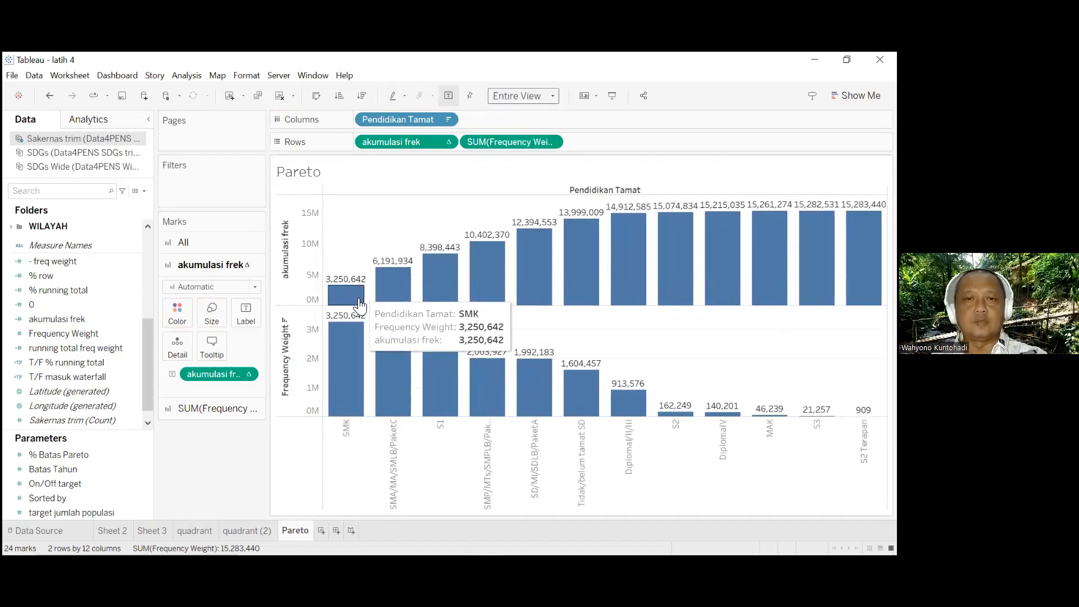
{"action": "mouse_move", "coordinate": [389, 276]}
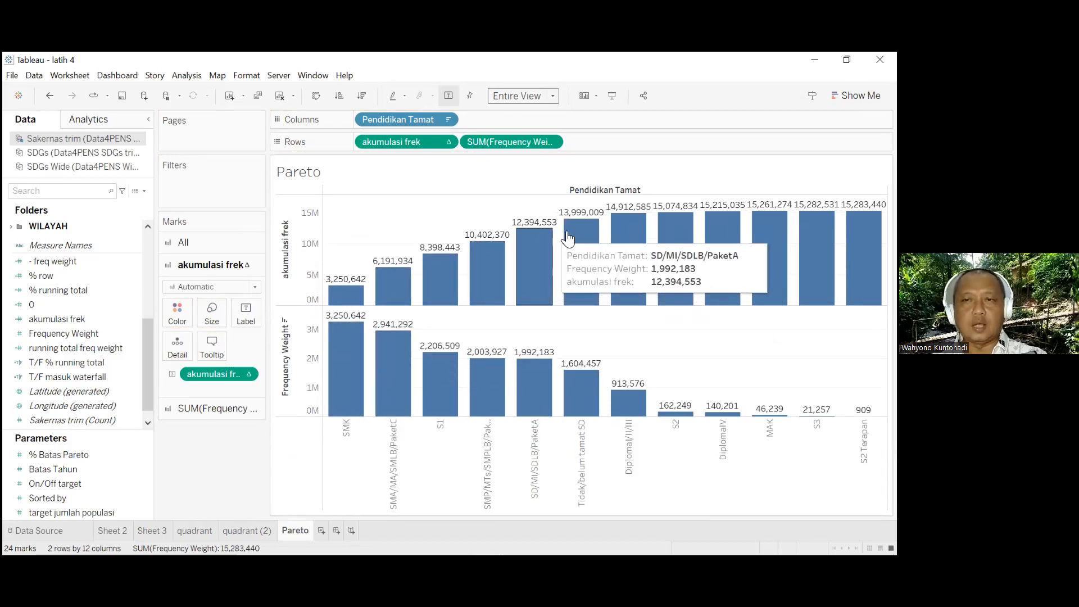
Color the akumulasi frek bars orange
{"action": "left_click", "coordinate": [79, 289]}
{"action": "left_click_drag", "start_coordinate": [77, 284], "coordinate": [202, 262]}
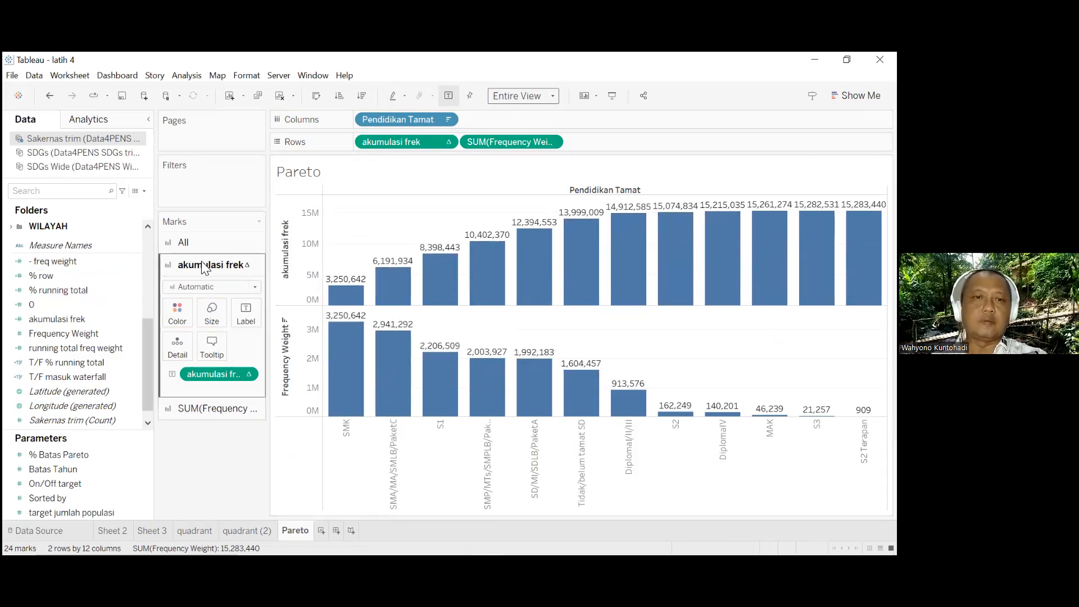
{"action": "left_click", "coordinate": [183, 316]}
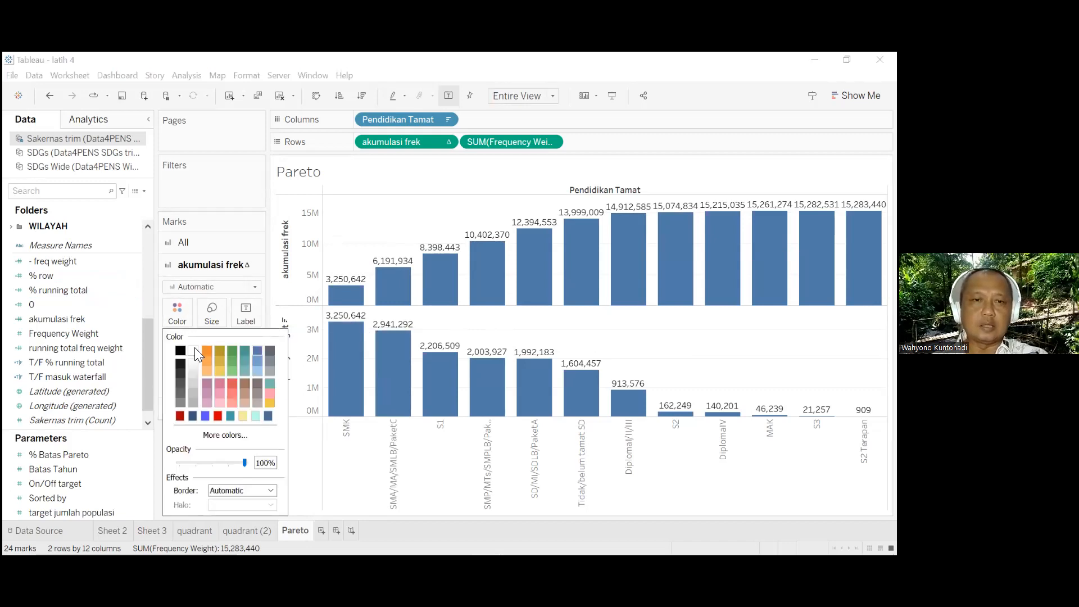
{"action": "left_click", "coordinate": [207, 351]}
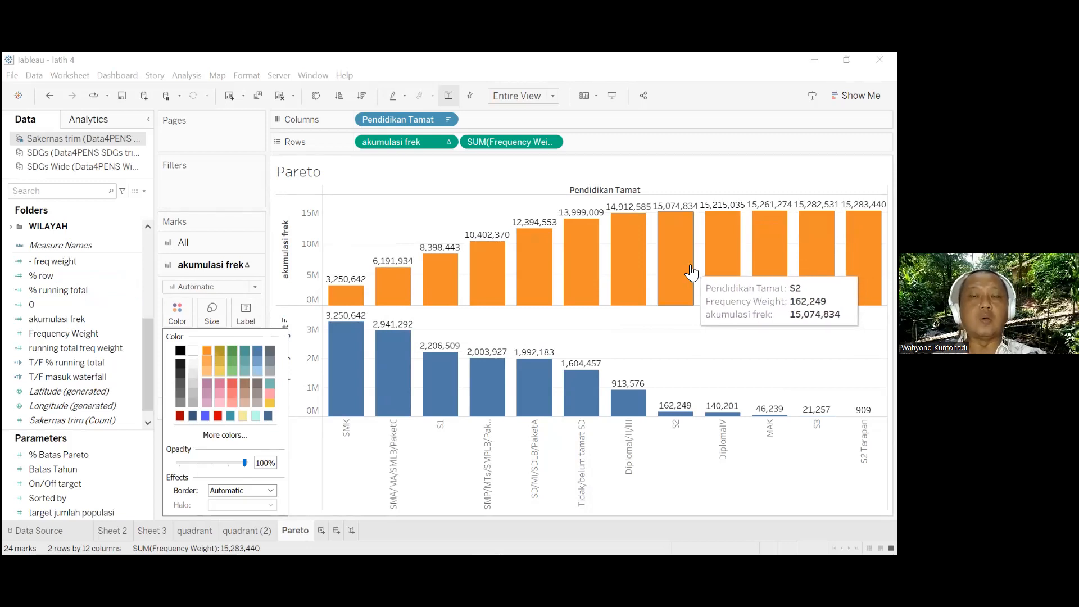
{"action": "left_click", "coordinate": [287, 63]}
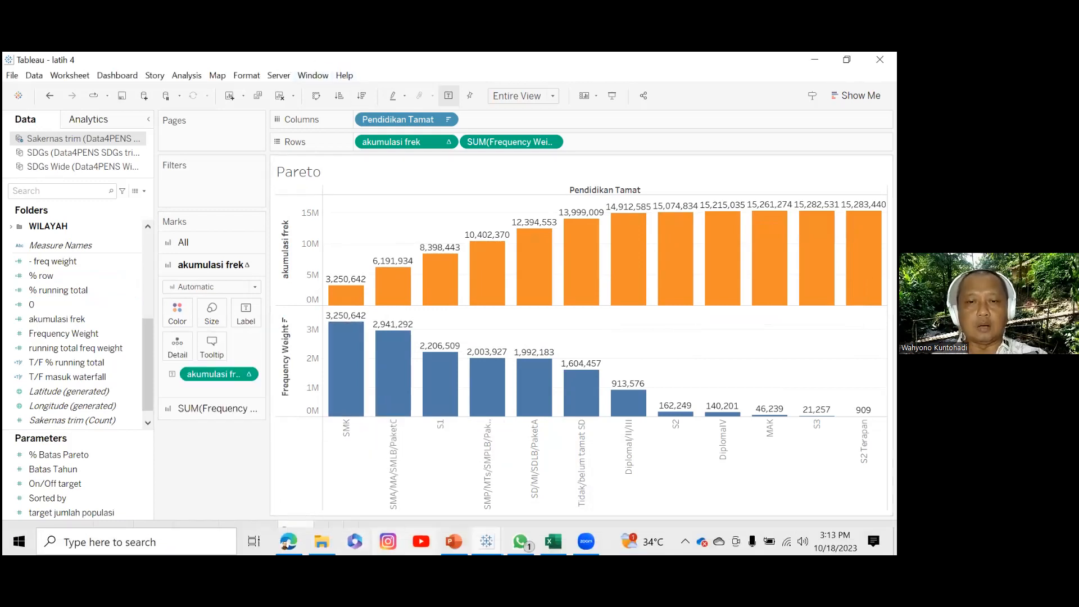
Switch to PowerPoint to examine the WORK 5 Pareto instructions on slide 19, and return to the latih 4 workbook in Tableau
{"action": "left_click", "coordinate": [454, 542]}
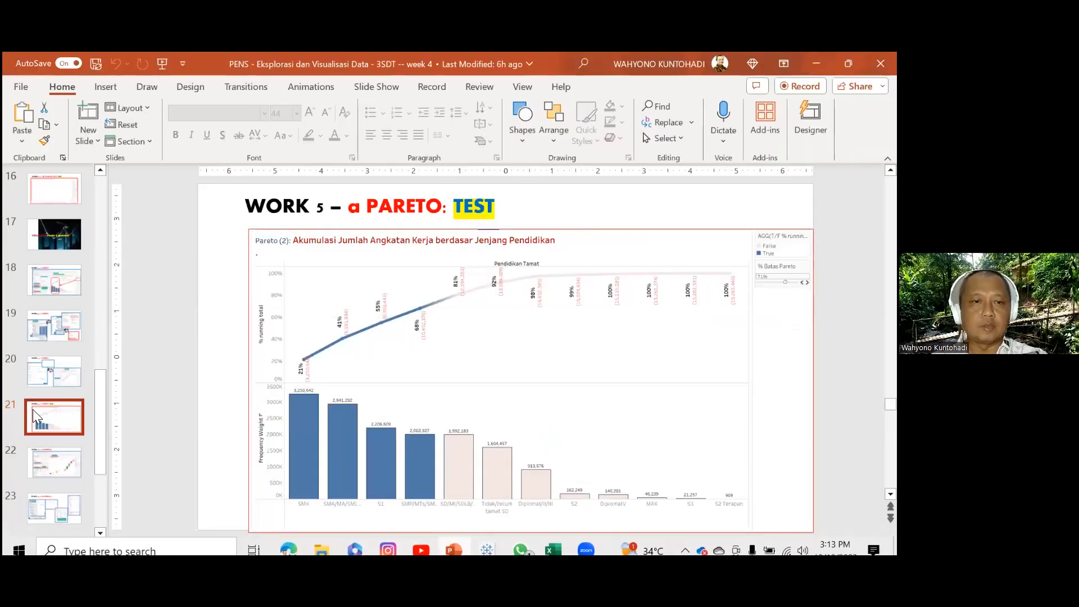
{"action": "left_click", "coordinate": [62, 376]}
{"action": "left_click", "coordinate": [67, 329]}
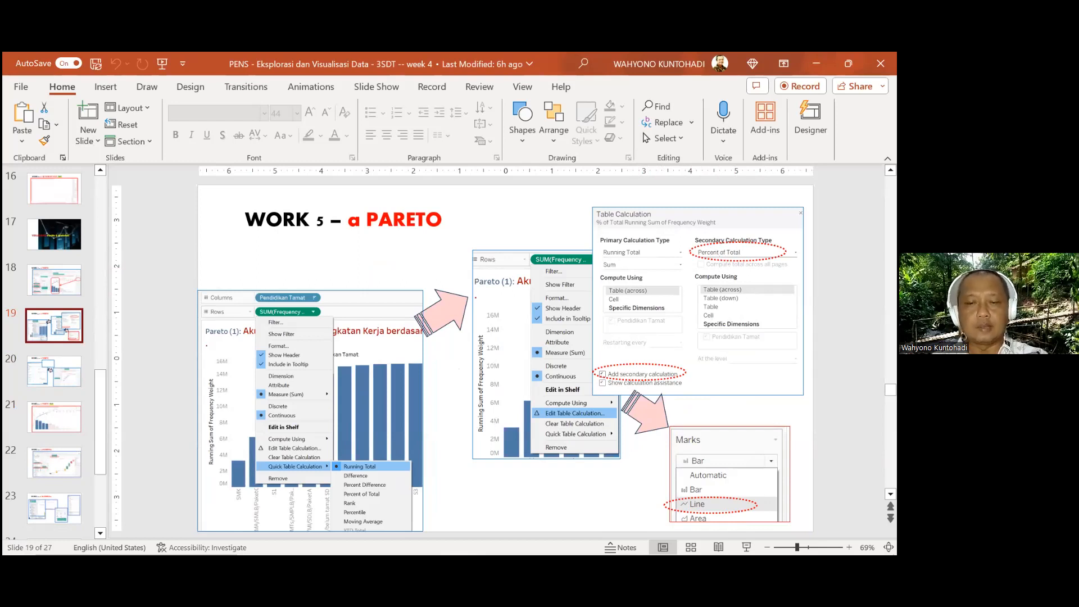
{"action": "mouse_move", "coordinate": [487, 542]}
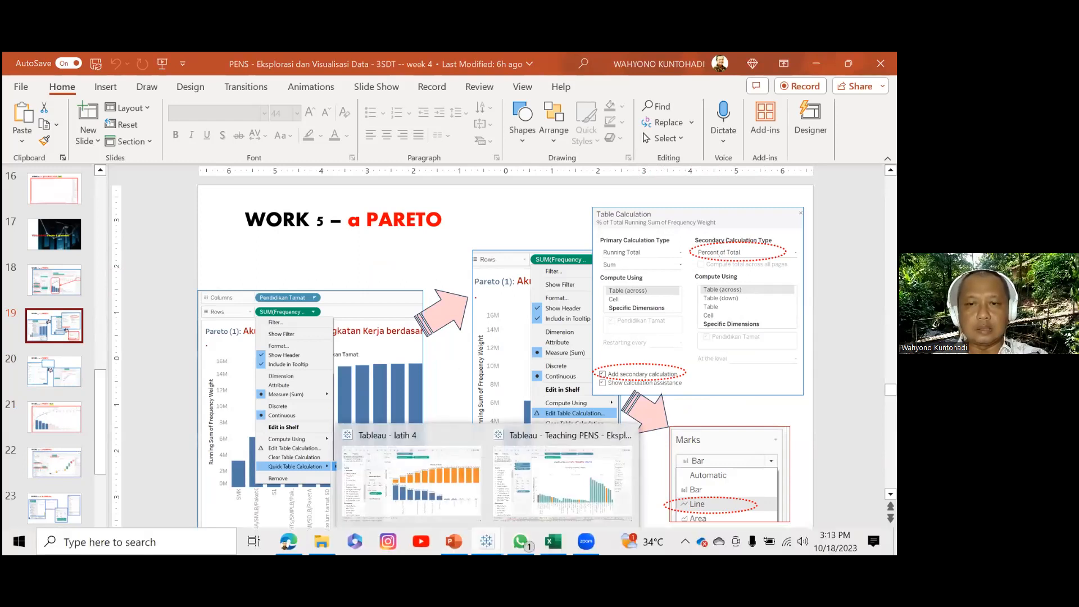
{"action": "left_click", "coordinate": [458, 460]}
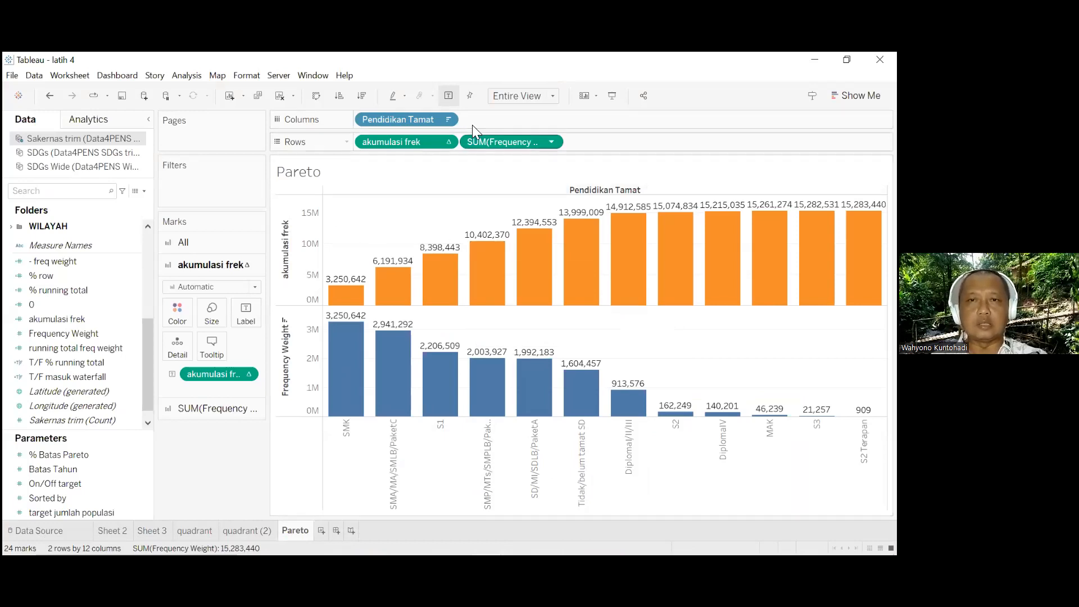
Remove Frequency Weight from Rows and view the table calculation settings of akumulasi frek
{"action": "left_click_drag", "start_coordinate": [509, 142], "coordinate": [84, 356]}
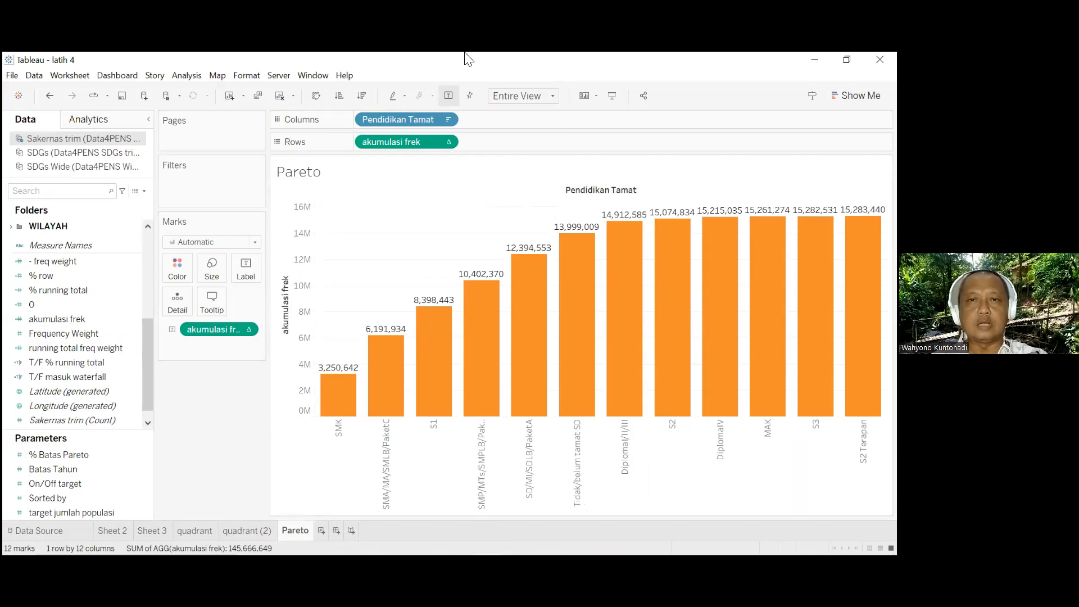
{"action": "left_click", "coordinate": [457, 127]}
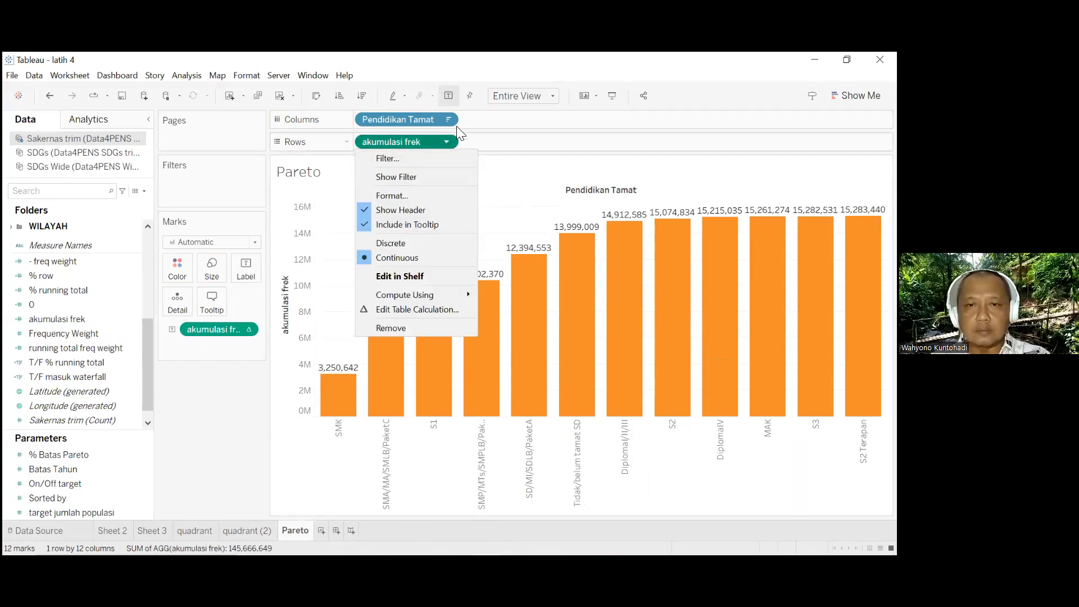
{"action": "left_click", "coordinate": [419, 309]}
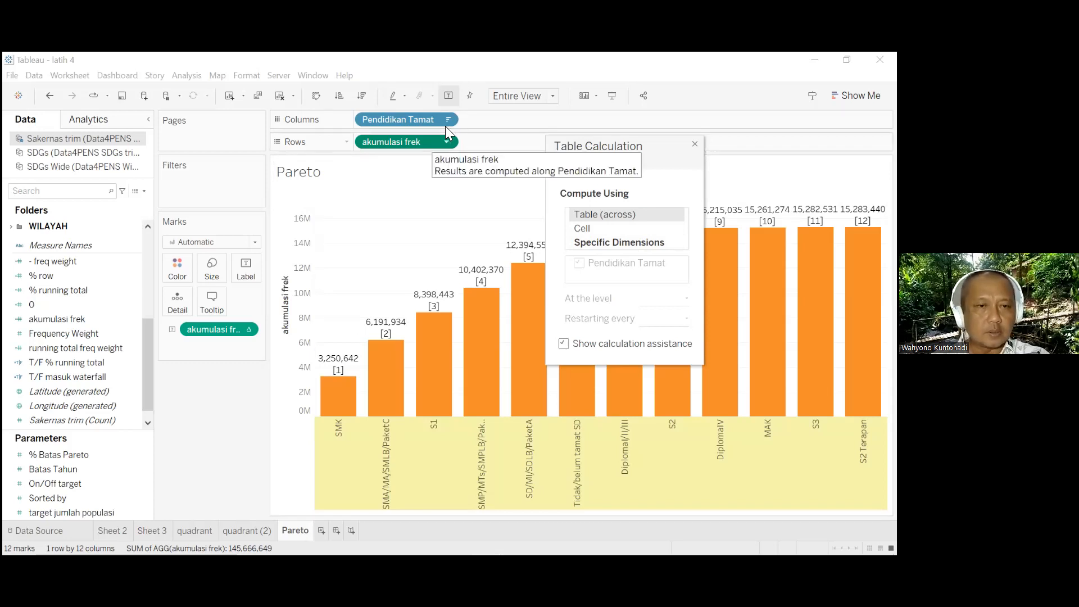
{"action": "left_click", "coordinate": [626, 130]}
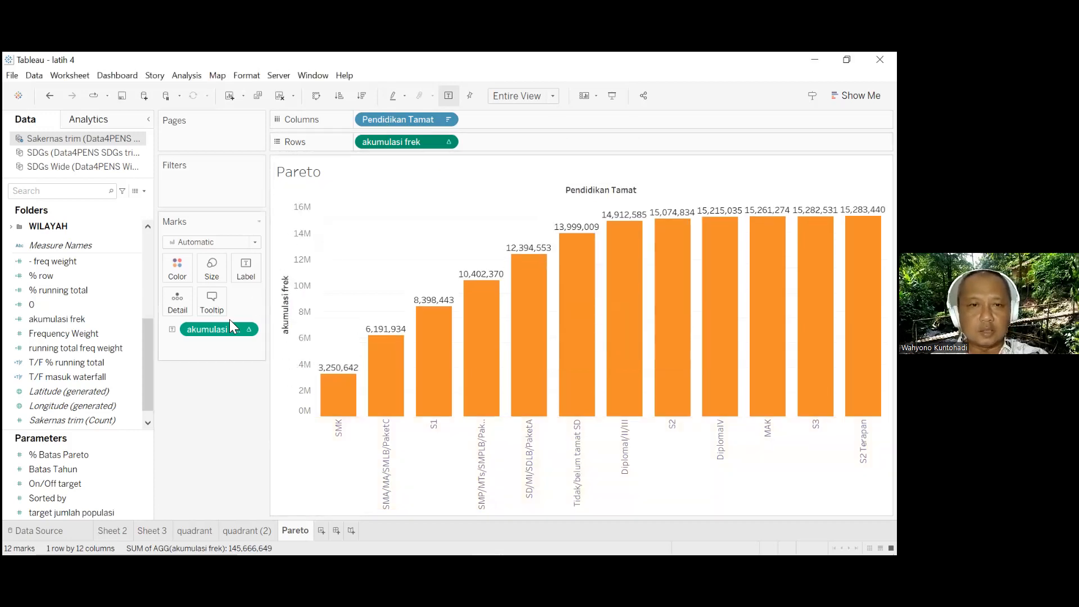
Remove the akumulasi frek labels from the bars and look through the options of the akumulasi frek measure on Rows
{"action": "left_click_drag", "start_coordinate": [217, 328], "coordinate": [51, 352]}
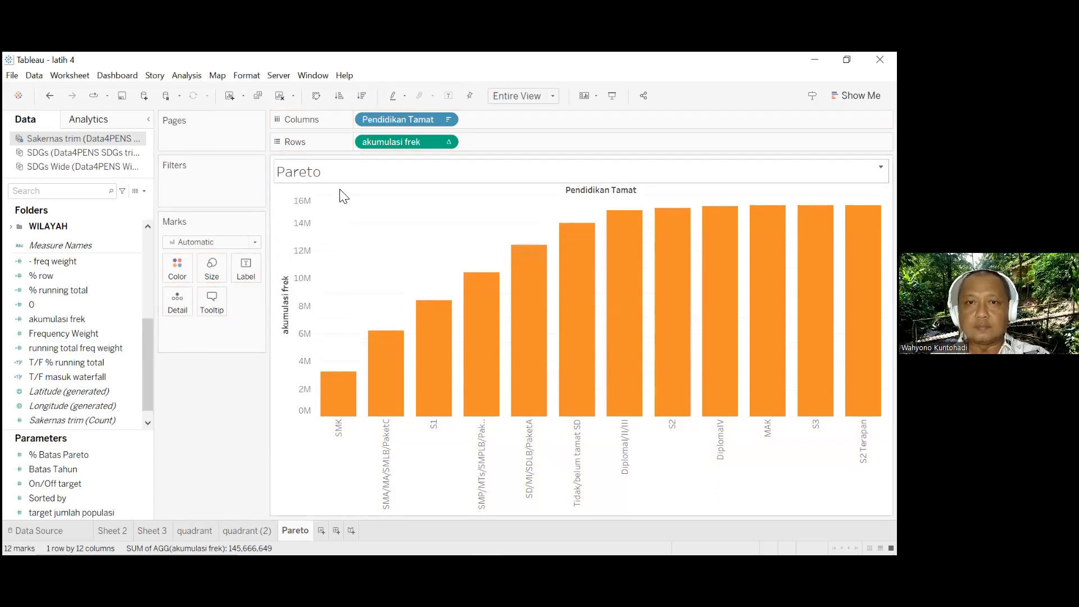
{"action": "left_click", "coordinate": [448, 141]}
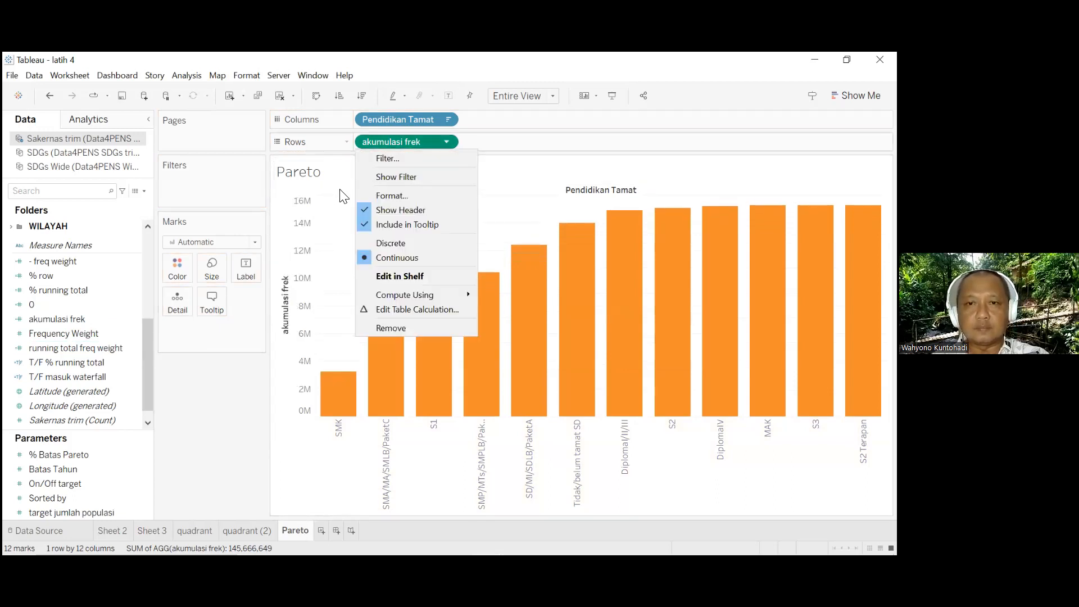
{"action": "mouse_move", "coordinate": [458, 297]}
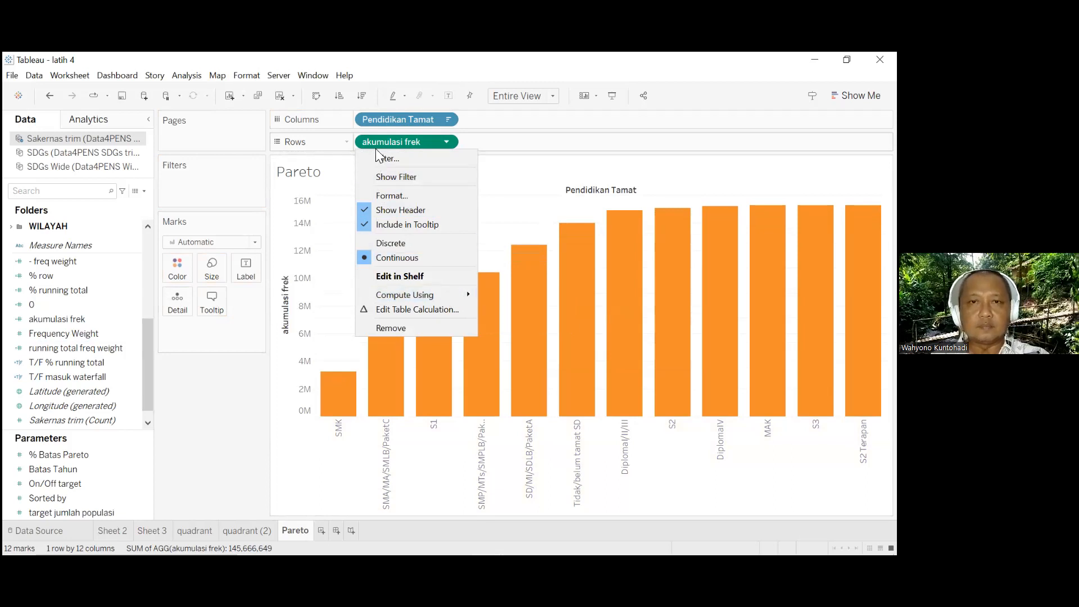
Recheck the table calculation instructions on the Pareto slide in PowerPoint and return to the latih 4 workbook in Tableau
{"action": "mouse_move", "coordinate": [444, 554]}
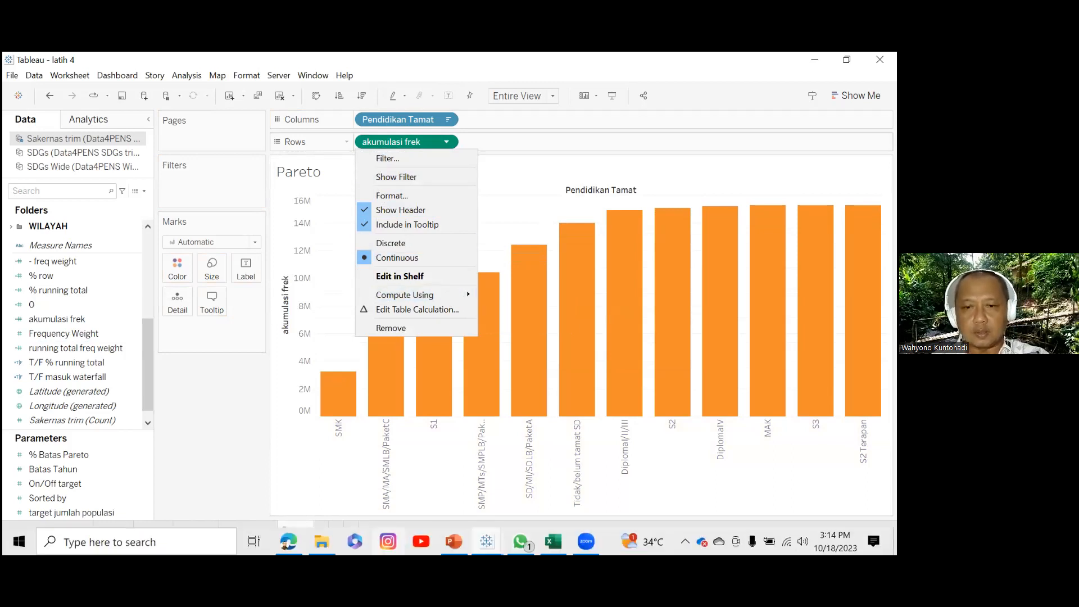
{"action": "left_click", "coordinate": [453, 542]}
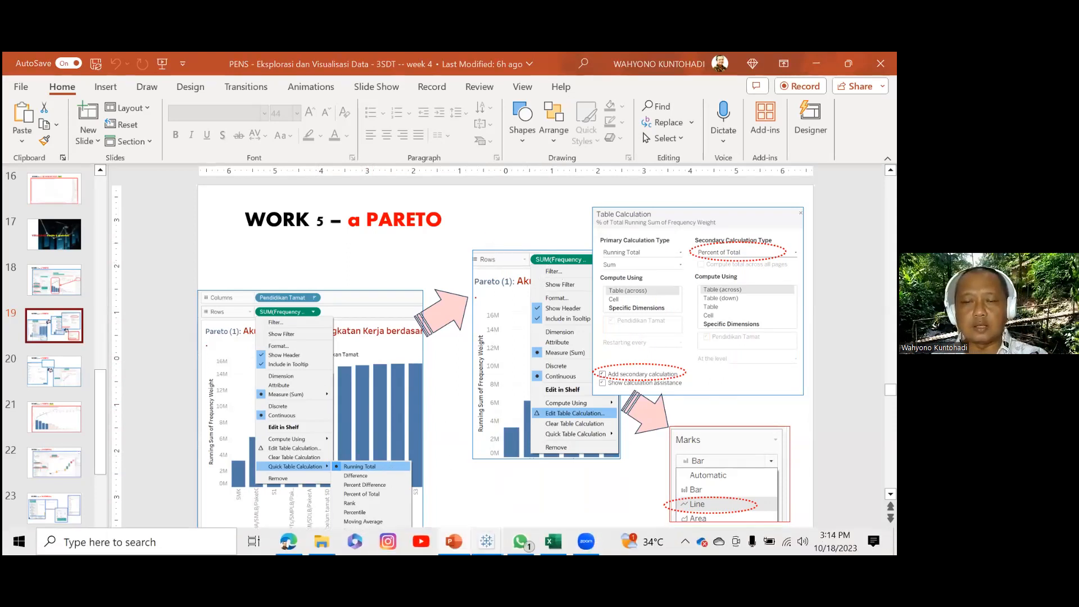
{"action": "mouse_move", "coordinate": [487, 541]}
{"action": "left_click", "coordinate": [452, 489]}
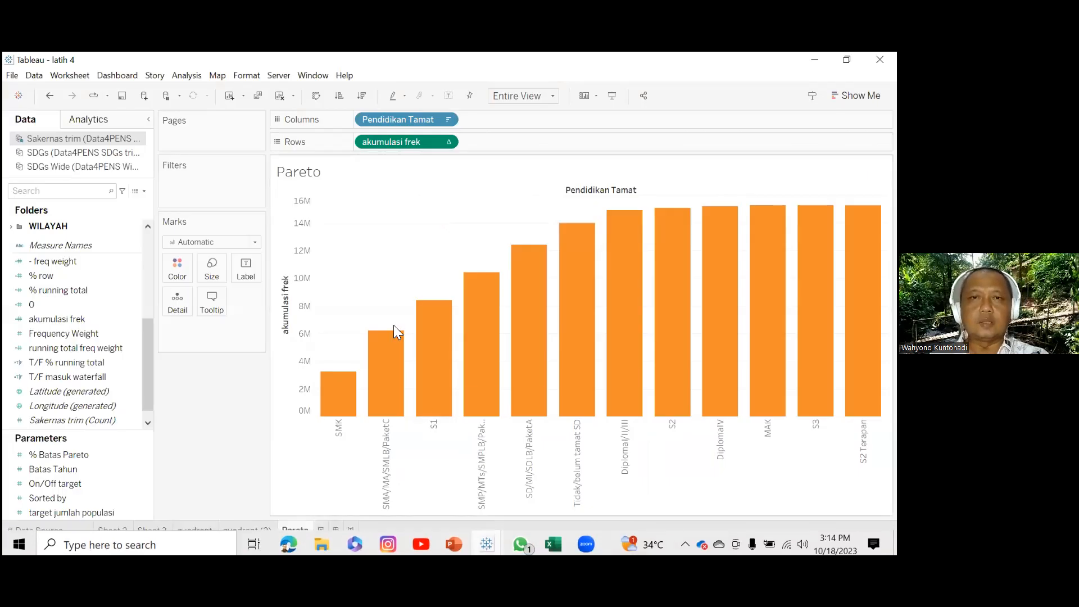
Remove akumulasi frek from Rows and delete the akumulasi frek calculated field from the data source
{"action": "right_click", "coordinate": [392, 127]}
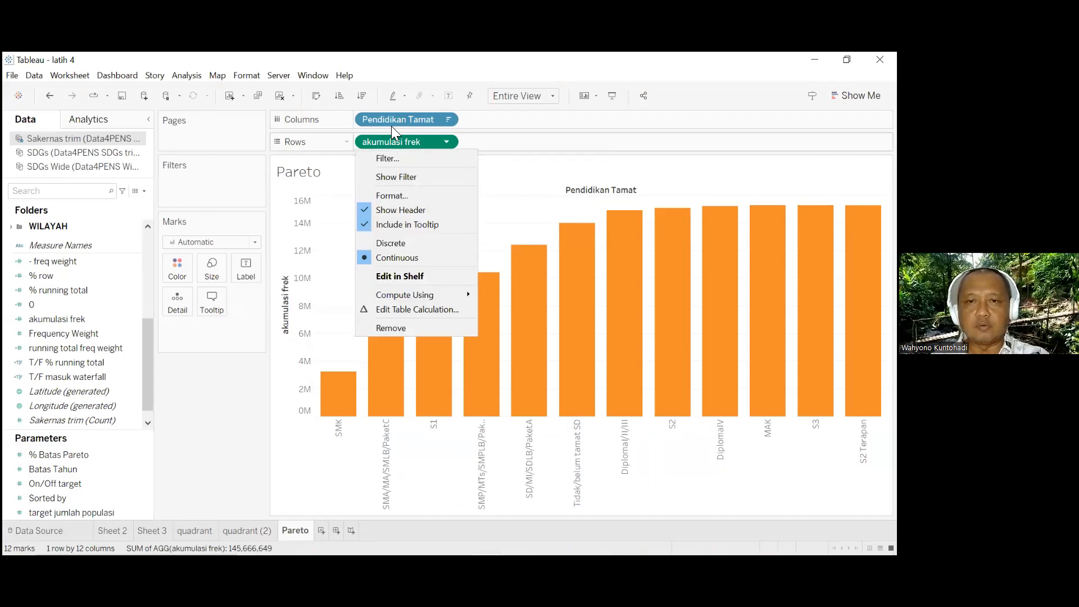
{"action": "left_click", "coordinate": [419, 329]}
{"action": "left_click", "coordinate": [84, 291]}
{"action": "left_click", "coordinate": [83, 316]}
{"action": "right_click", "coordinate": [83, 316]}
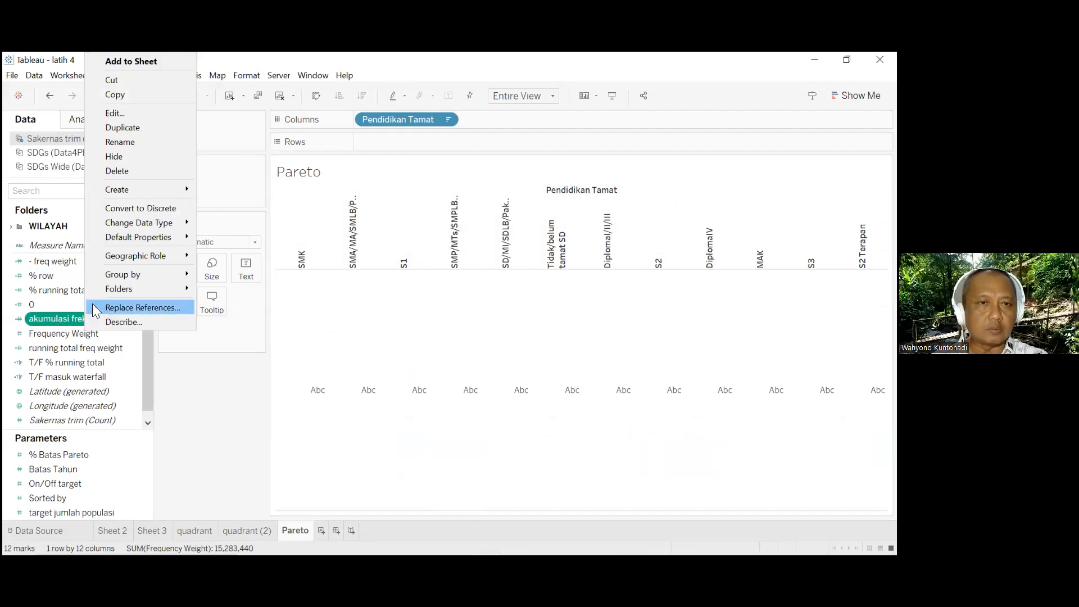
{"action": "left_click", "coordinate": [151, 171]}
{"action": "left_click", "coordinate": [99, 319]}
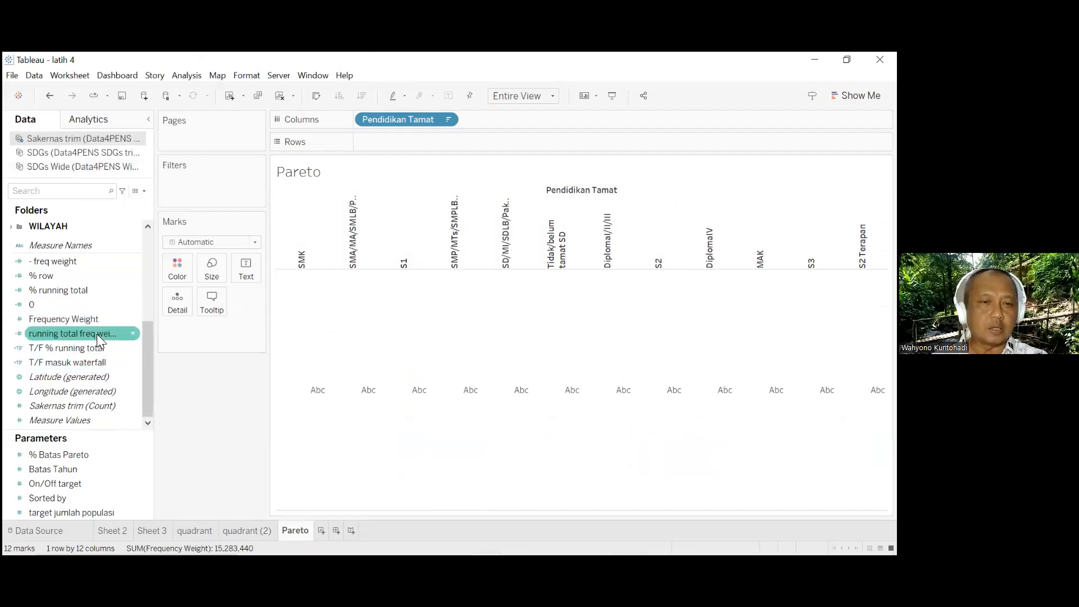
Place Frequency Weight on Rows and apply a Running Total quick table calculation to it
{"action": "left_click_drag", "start_coordinate": [73, 324], "coordinate": [353, 191]}
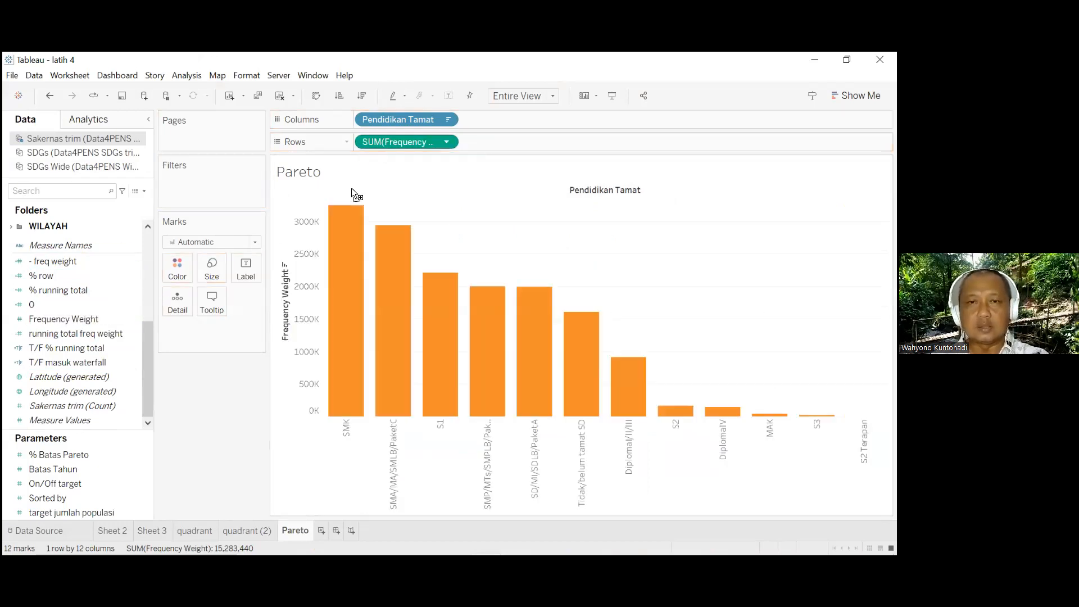
{"action": "left_click", "coordinate": [447, 141]}
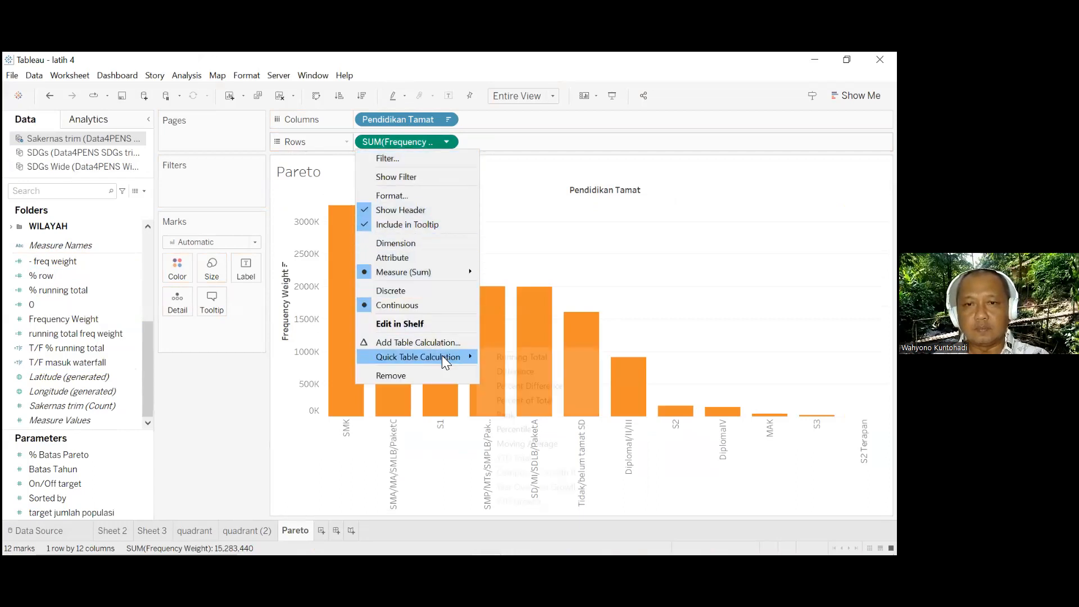
{"action": "mouse_move", "coordinate": [442, 355]}
{"action": "left_click", "coordinate": [498, 358]}
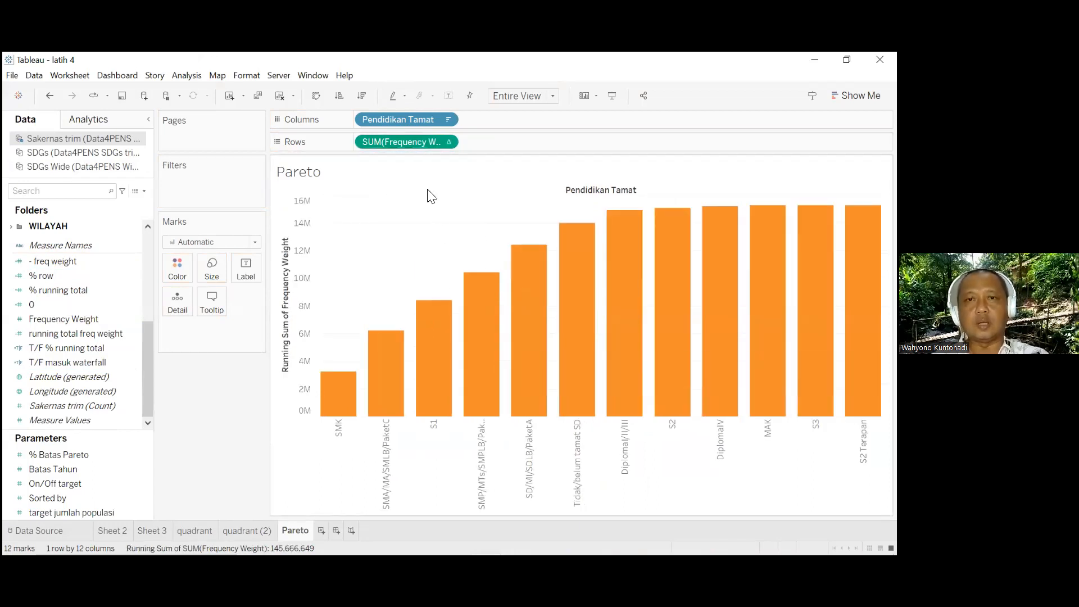
Add a secondary Percent of Total calculation, computed Table (across), to the Running Total of Frequency Weight on Rows
{"action": "left_click", "coordinate": [446, 142]}
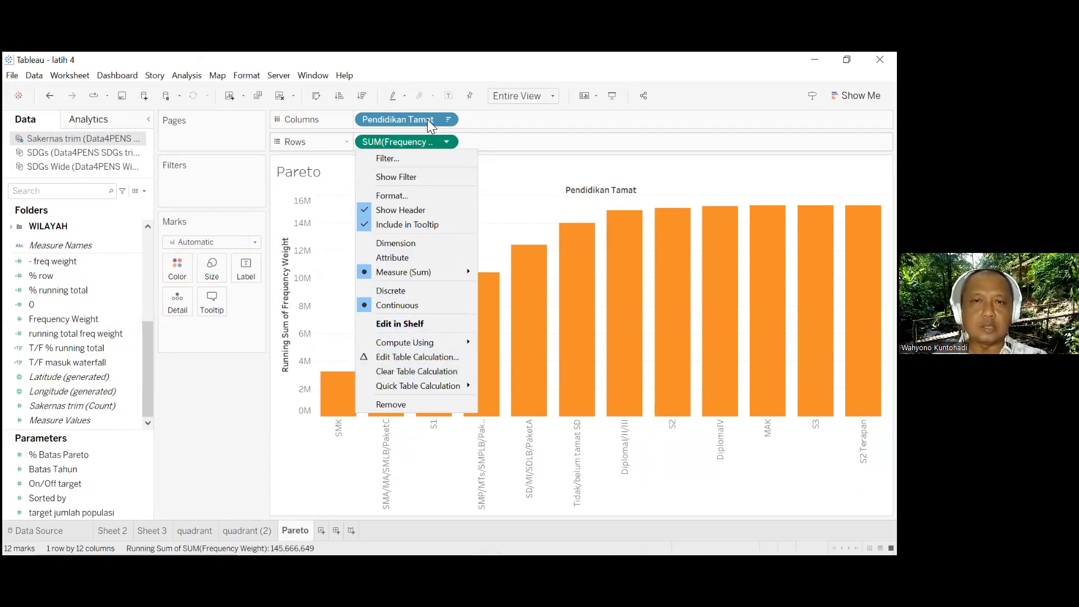
{"action": "left_click", "coordinate": [454, 66]}
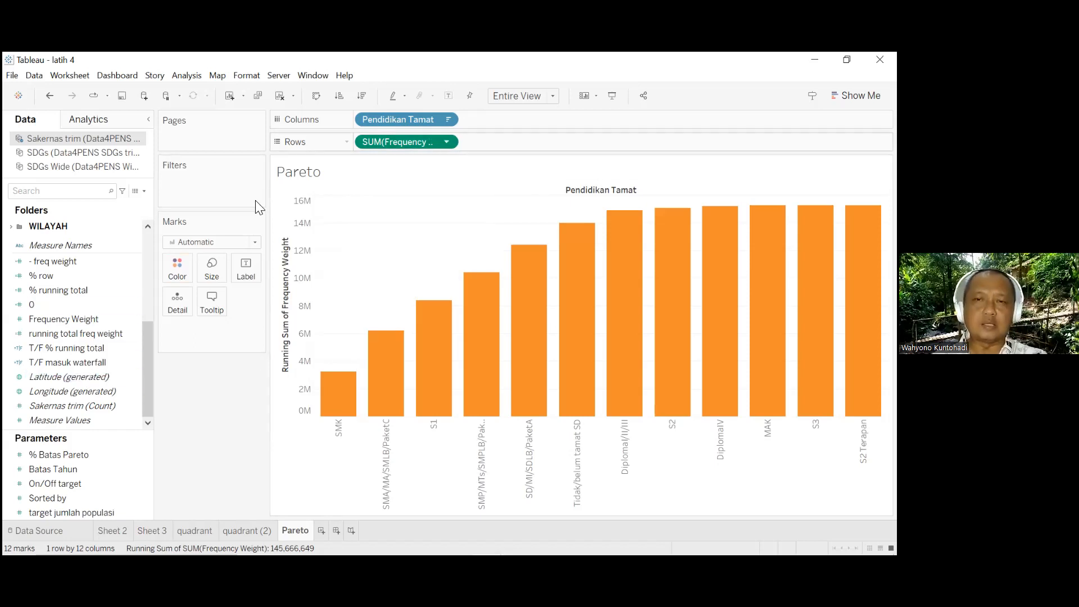
{"action": "left_click", "coordinate": [447, 142]}
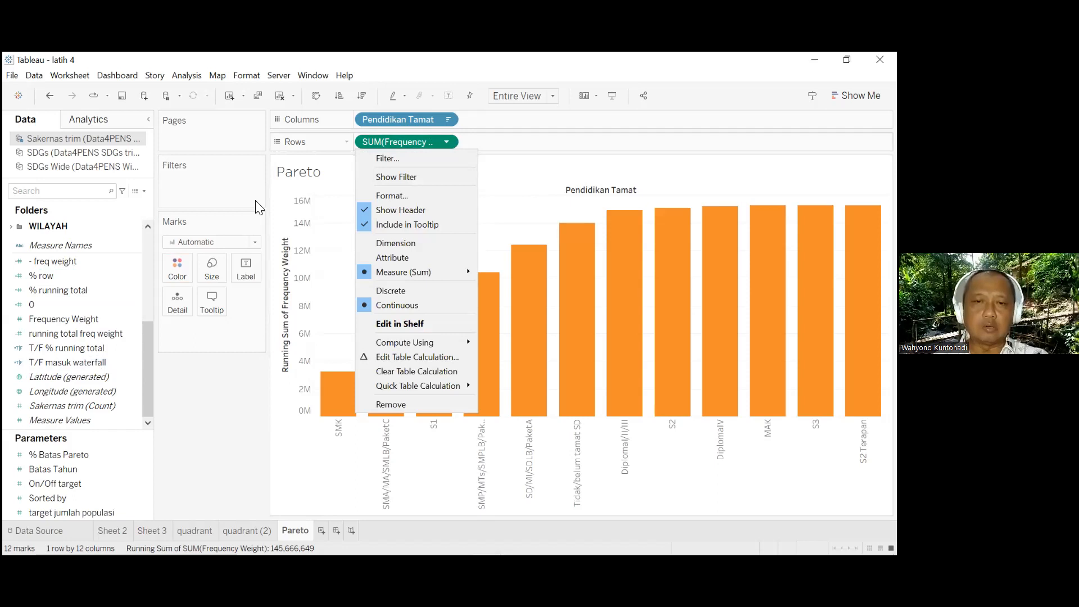
{"action": "left_click", "coordinate": [416, 357]}
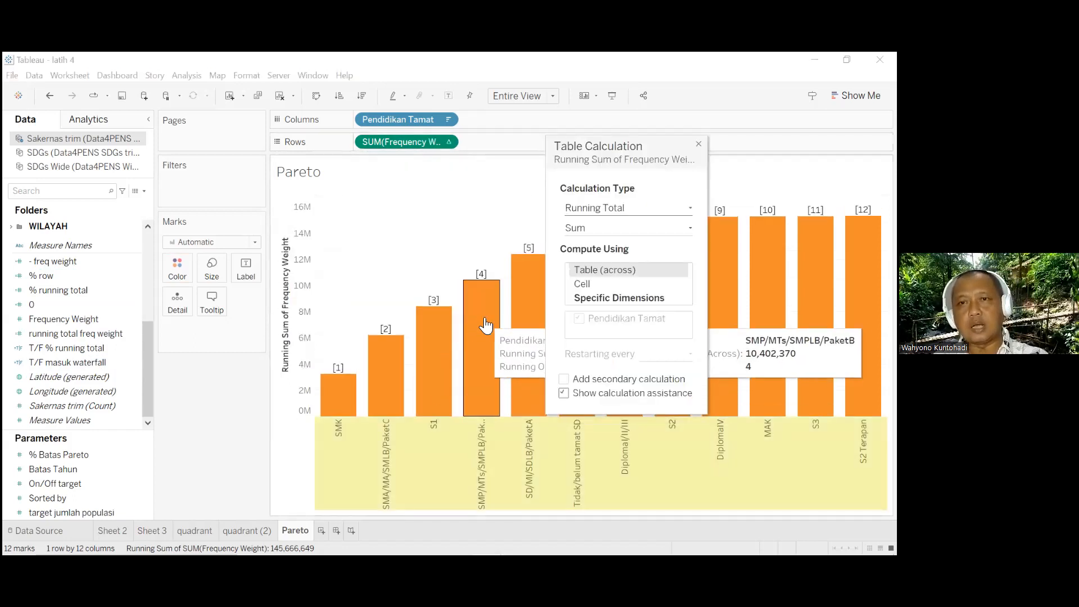
{"action": "left_click", "coordinate": [564, 379]}
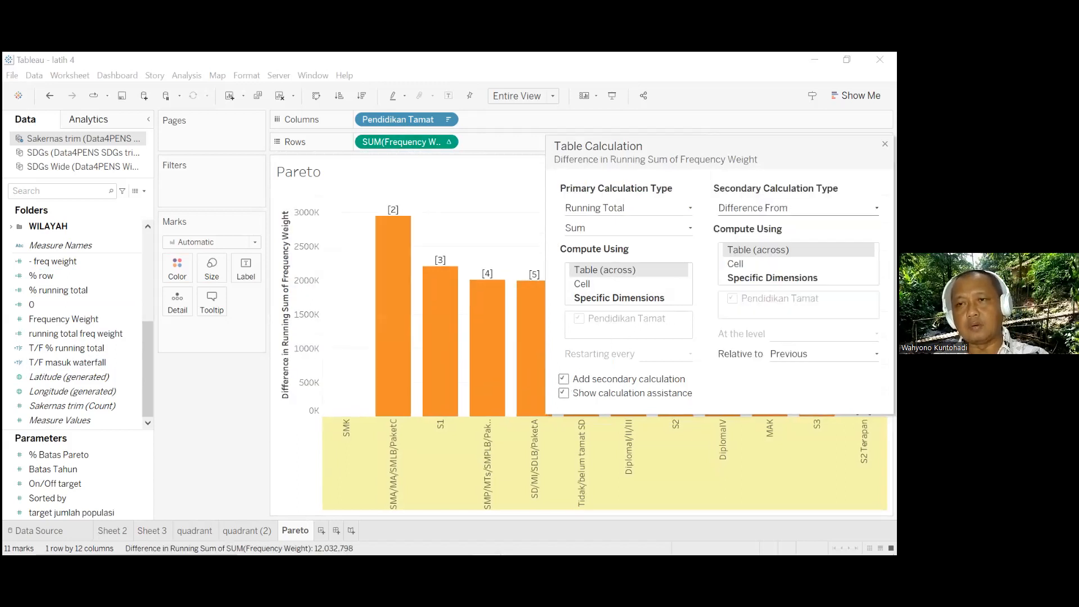
{"action": "left_click", "coordinate": [798, 208]}
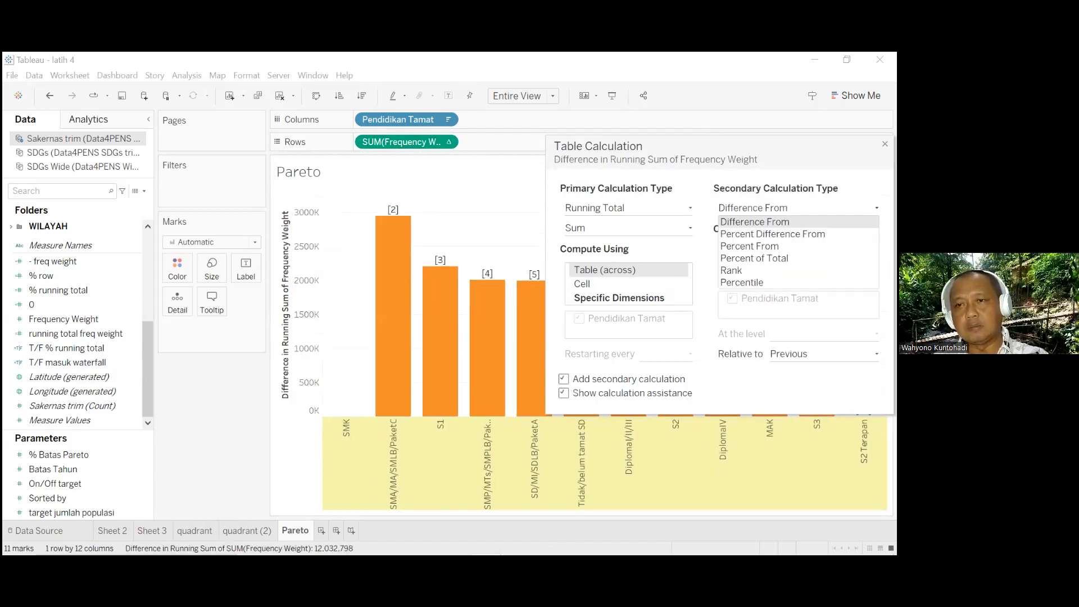
{"action": "left_click", "coordinate": [755, 258]}
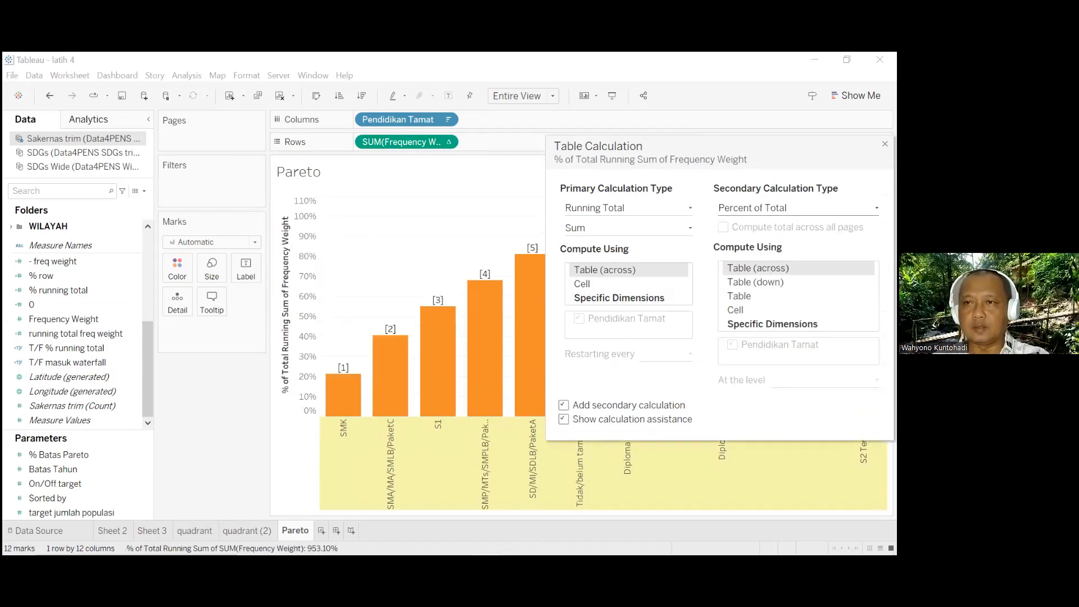
{"action": "key", "text": "Escape"}
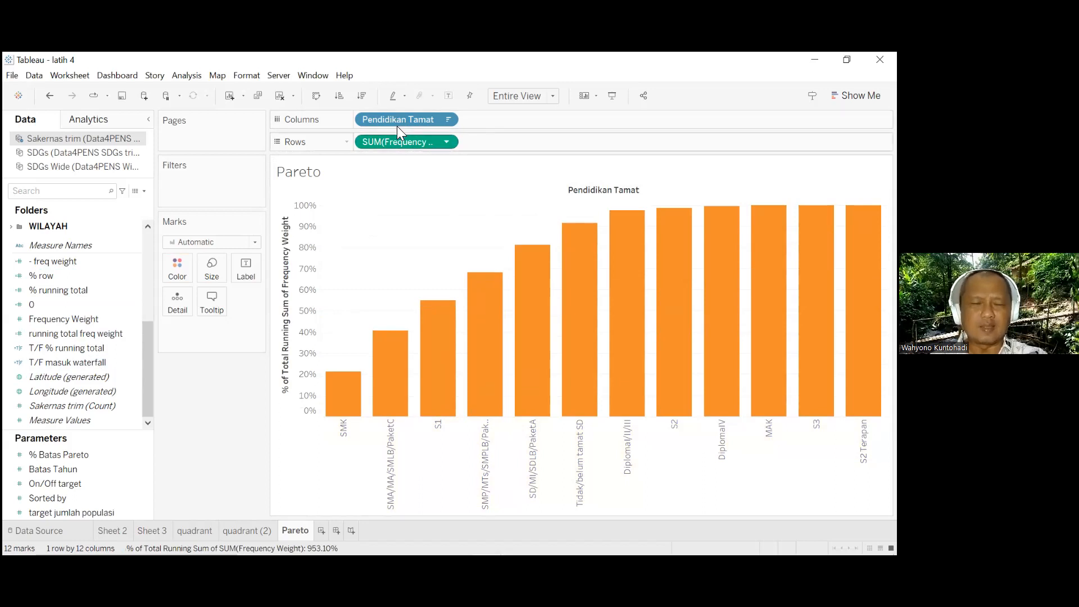
Label the bars with the percent-of-total running sum of Frequency Weight while keeping the measure on Rows
{"action": "left_click_drag", "start_coordinate": [397, 127], "coordinate": [248, 274]}
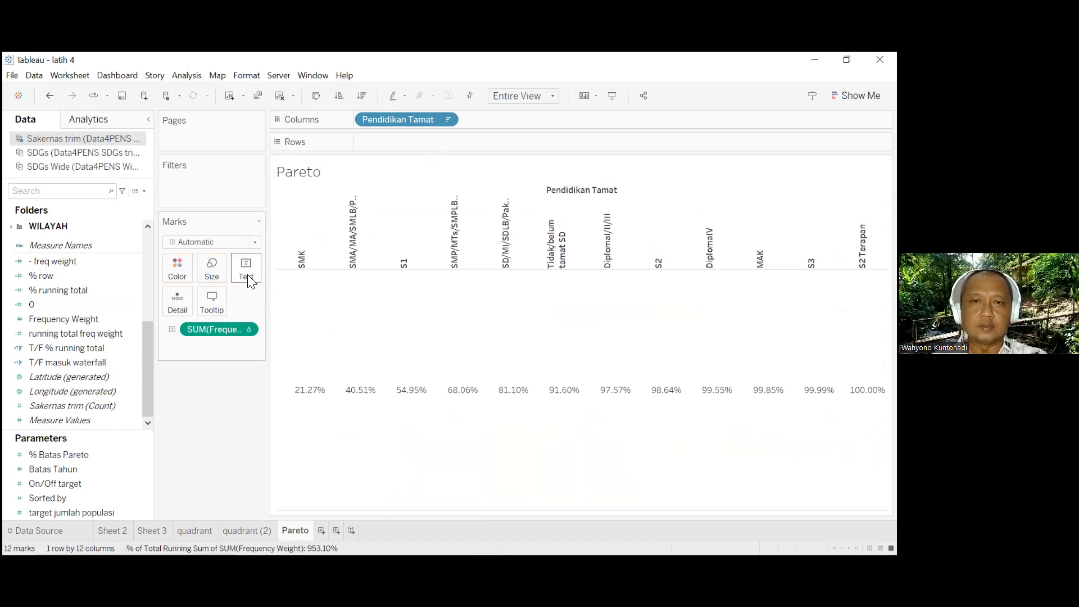
{"action": "left_click", "coordinate": [49, 96]}
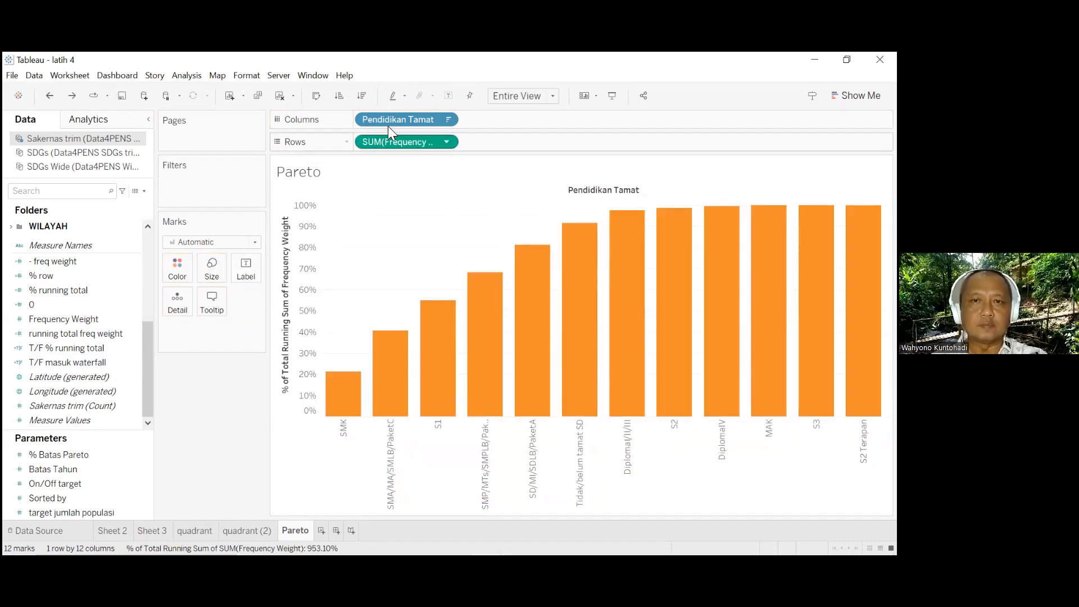
{"action": "left_click_drag", "start_coordinate": [393, 142], "coordinate": [251, 270]}
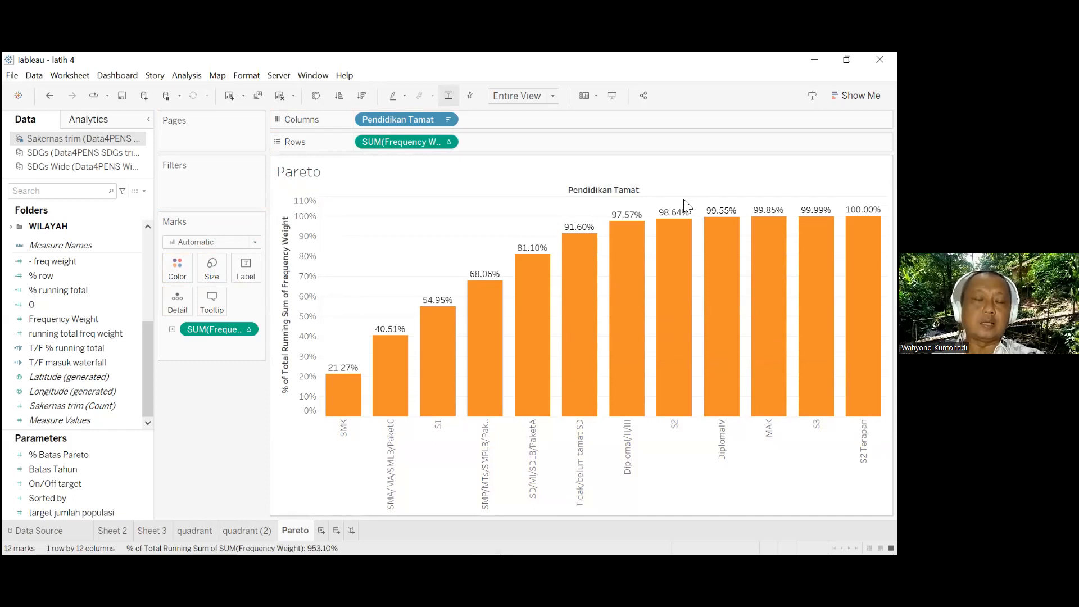
{"action": "mouse_move", "coordinate": [541, 302]}
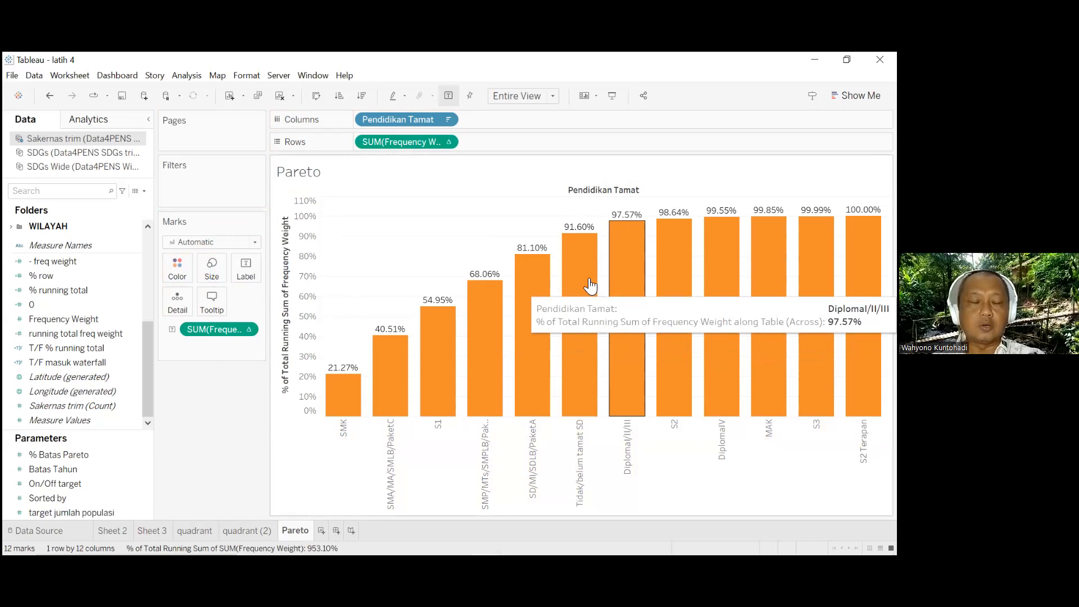
{"action": "mouse_move", "coordinate": [582, 281]}
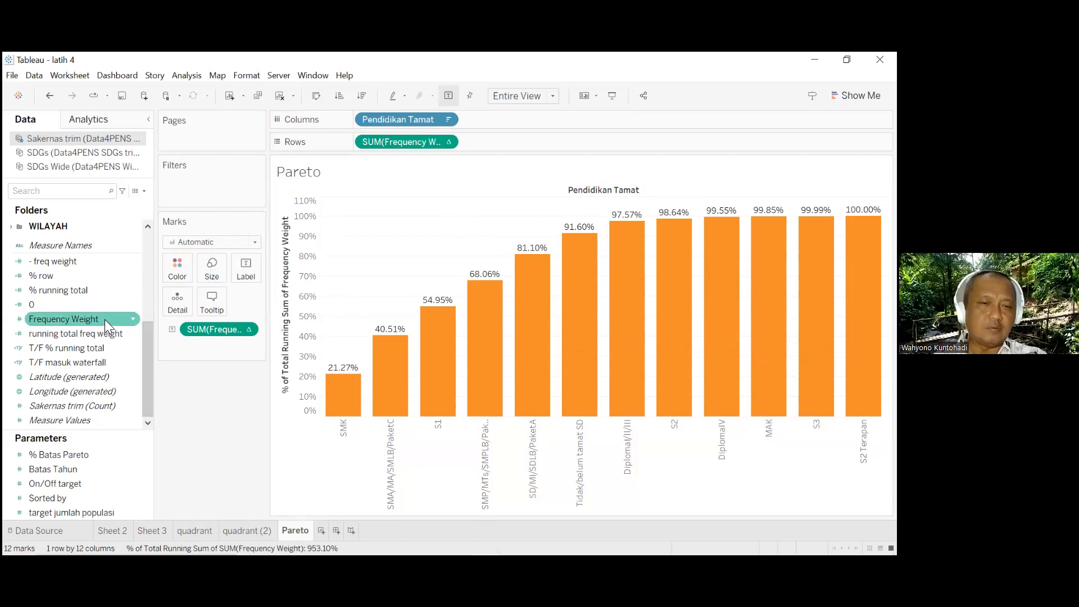
Add Frequency Weight to Rows as a second measure and colour its bars blue
{"action": "left_click_drag", "start_coordinate": [105, 319], "coordinate": [481, 190]}
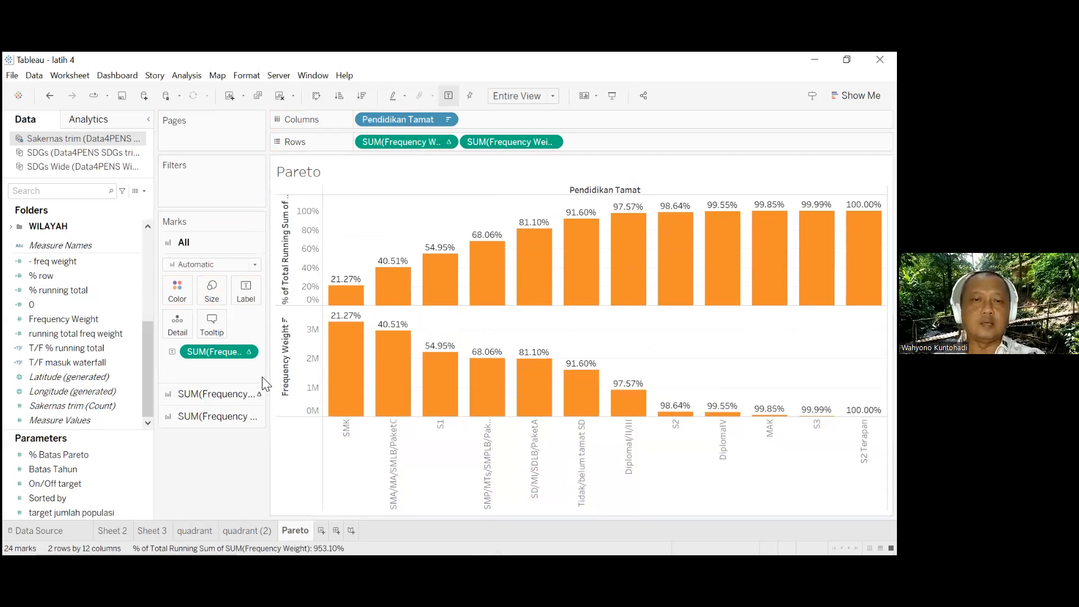
{"action": "left_click", "coordinate": [215, 422]}
{"action": "left_click", "coordinate": [177, 341]}
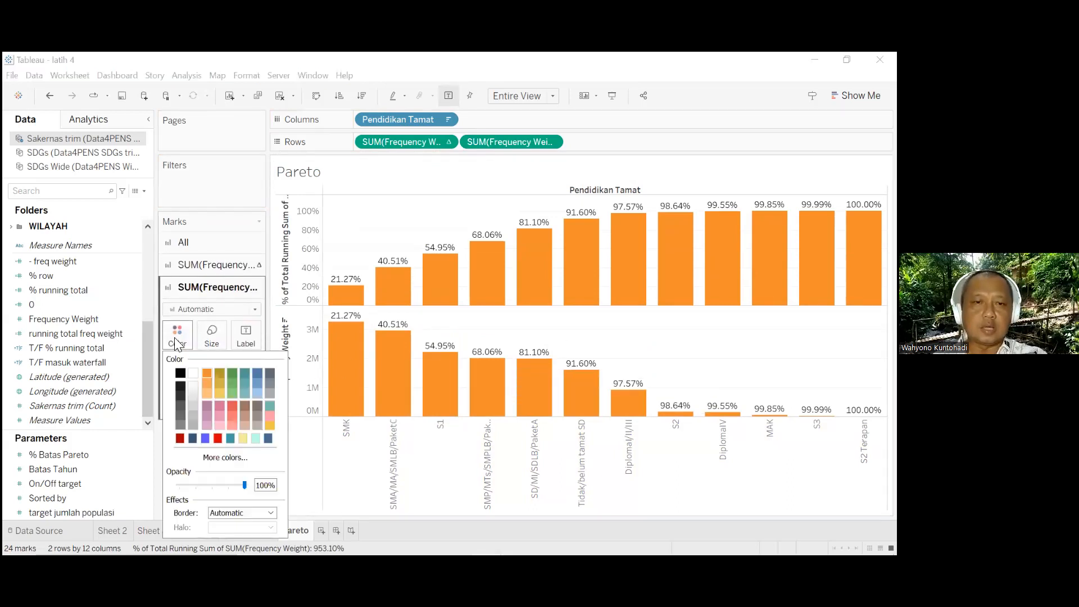
{"action": "left_click", "coordinate": [255, 374]}
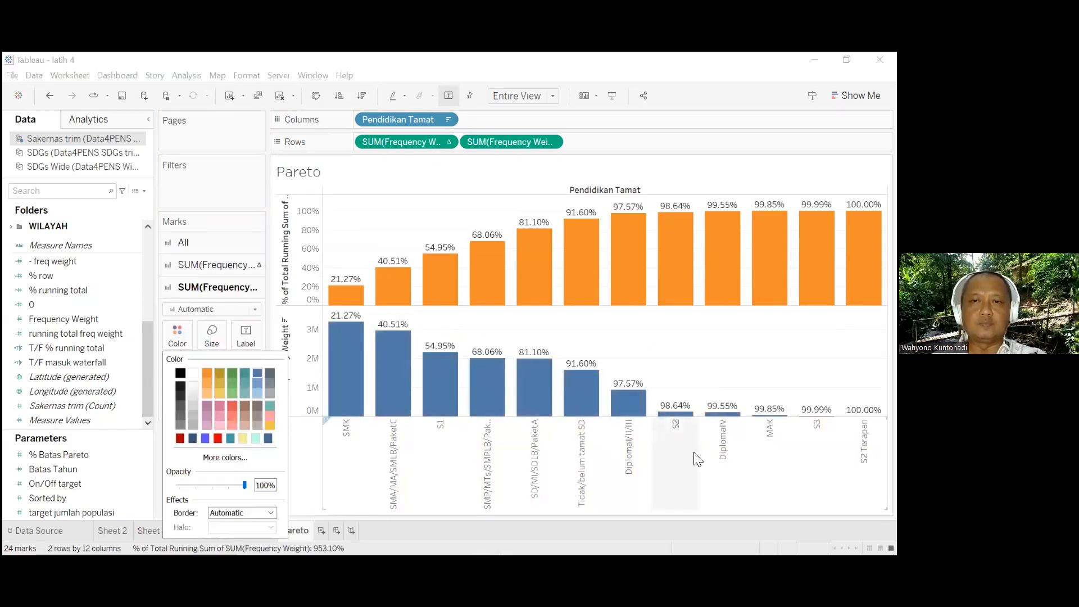
{"action": "mouse_move", "coordinate": [544, 231]}
{"action": "left_click", "coordinate": [485, 211]}
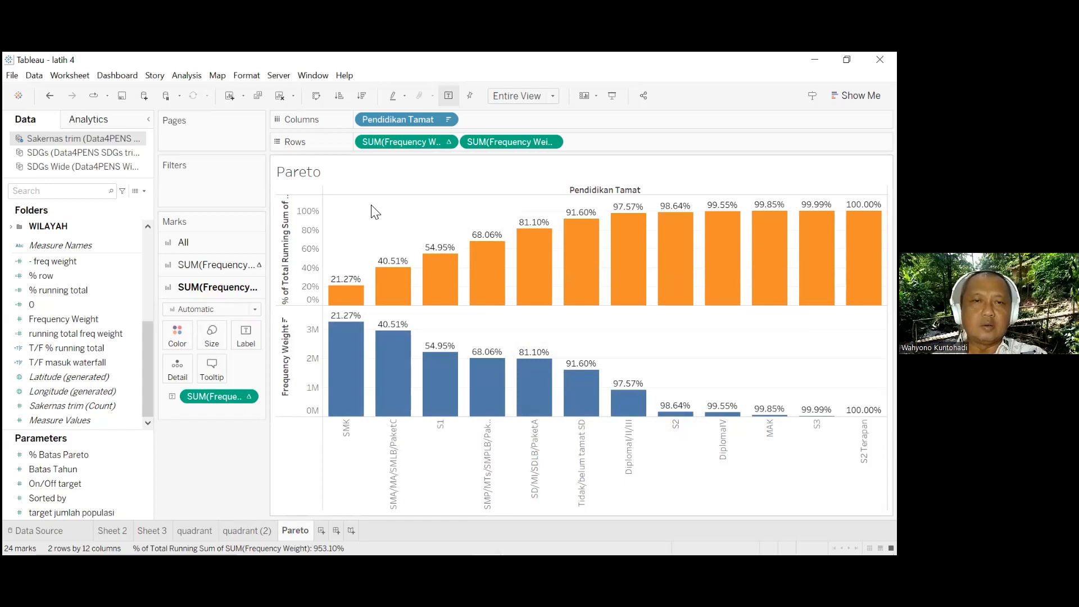
Change the mark type of the cumulative percentage measure from bars to Line, keeping its orange colour
{"action": "left_click", "coordinate": [225, 265]}
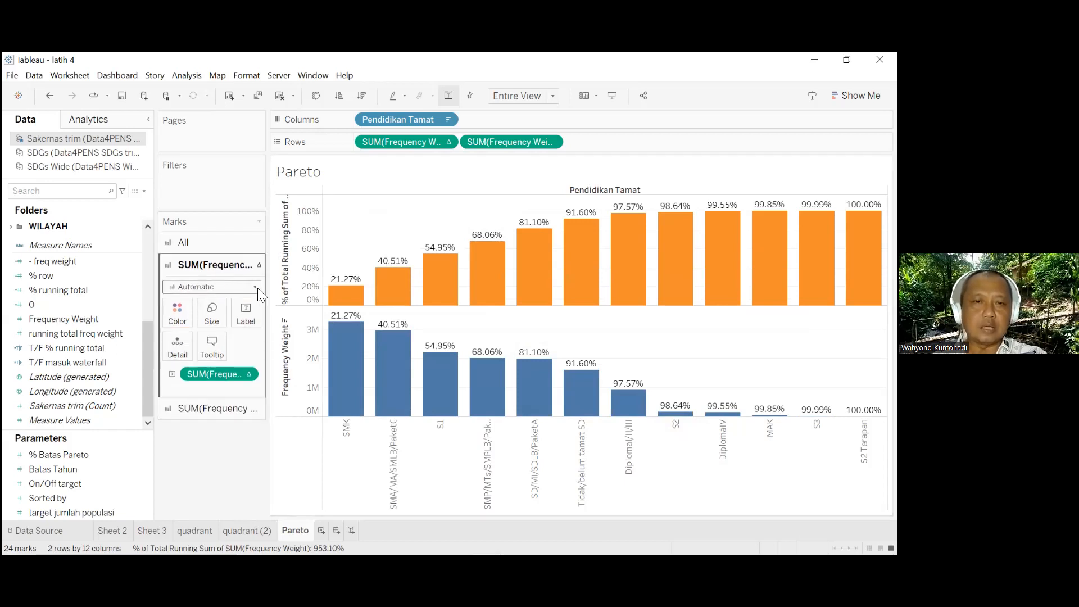
{"action": "left_click", "coordinate": [257, 287]}
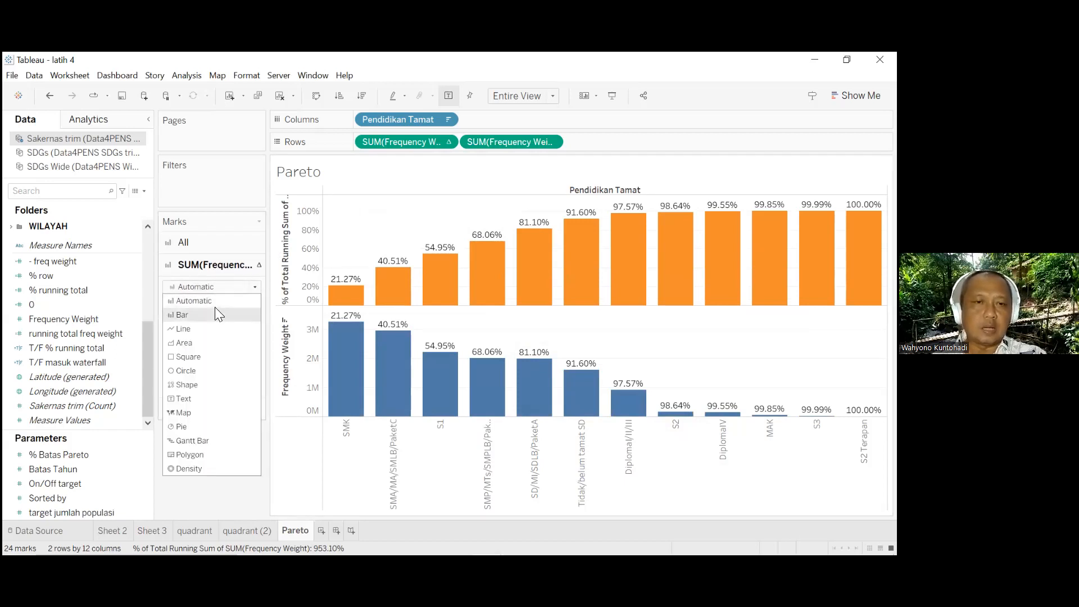
{"action": "left_click", "coordinate": [210, 327]}
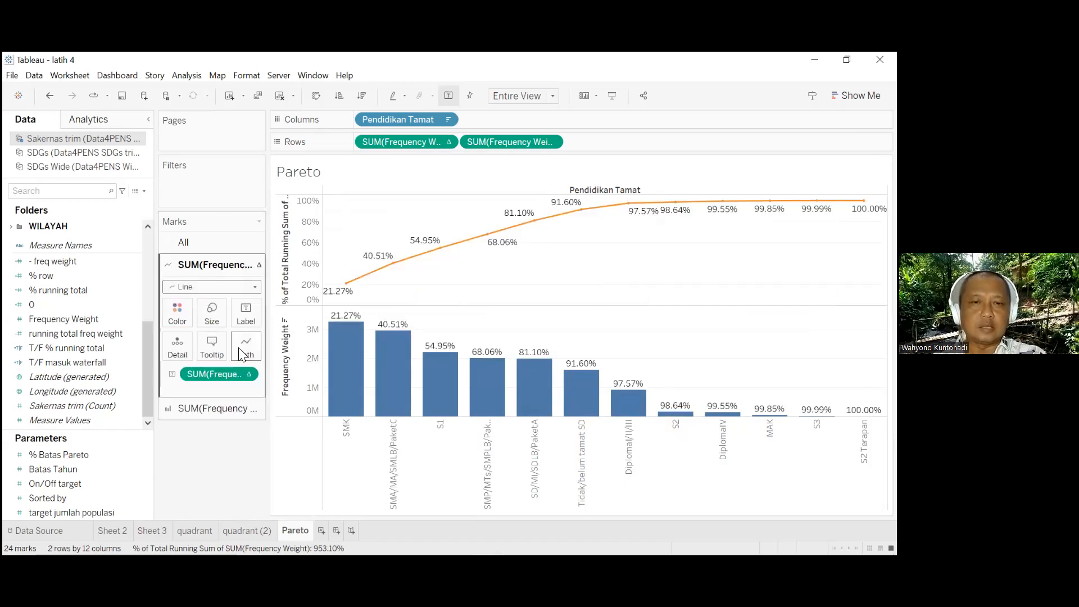
{"action": "left_click", "coordinate": [181, 322]}
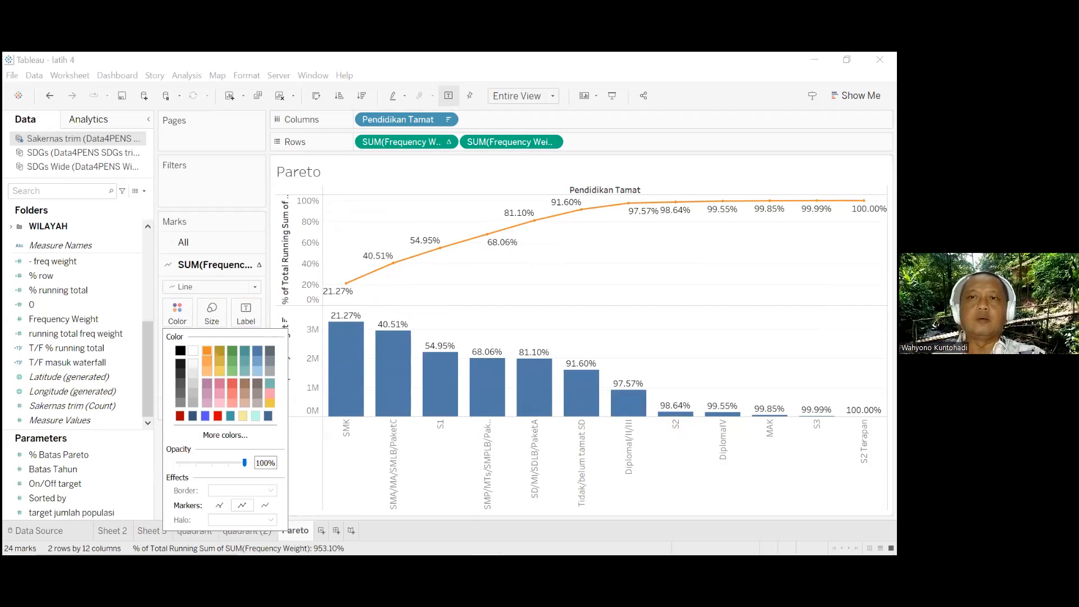
{"action": "key", "text": "Escape"}
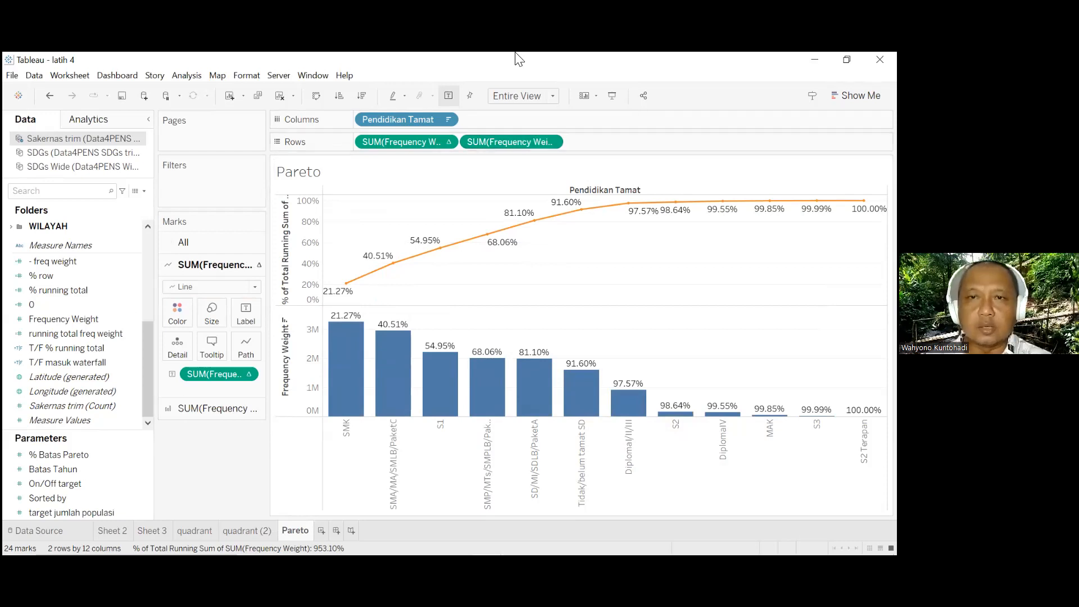
Replace the cumulative percentage labels on the blue bars with SUM(Frequency Weight) labels
{"action": "left_click", "coordinate": [219, 411]}
{"action": "left_click_drag", "start_coordinate": [218, 397], "coordinate": [82, 376]}
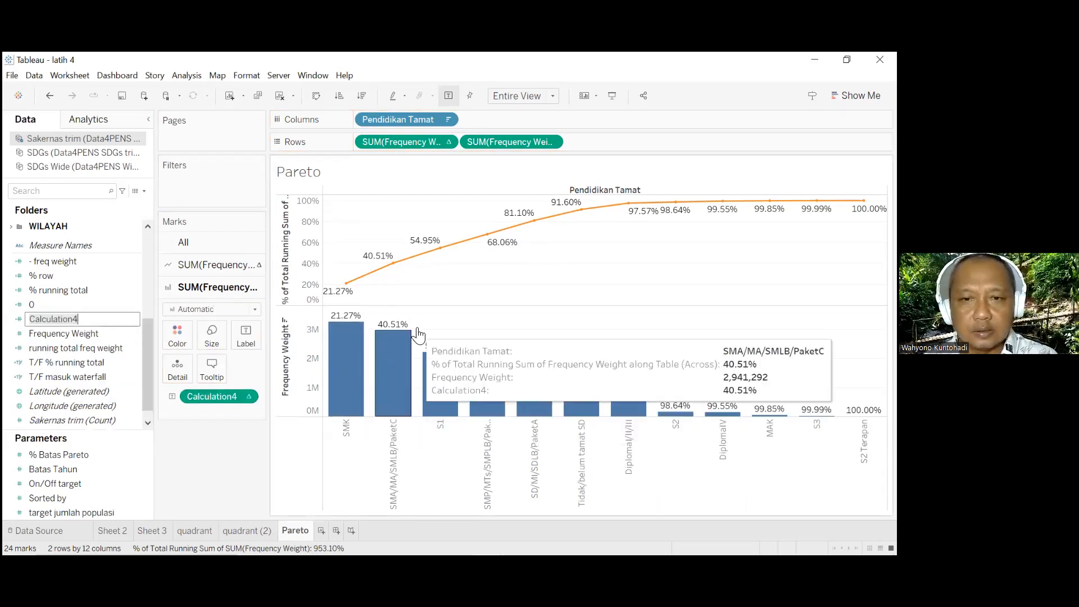
{"action": "left_click", "coordinate": [247, 397]}
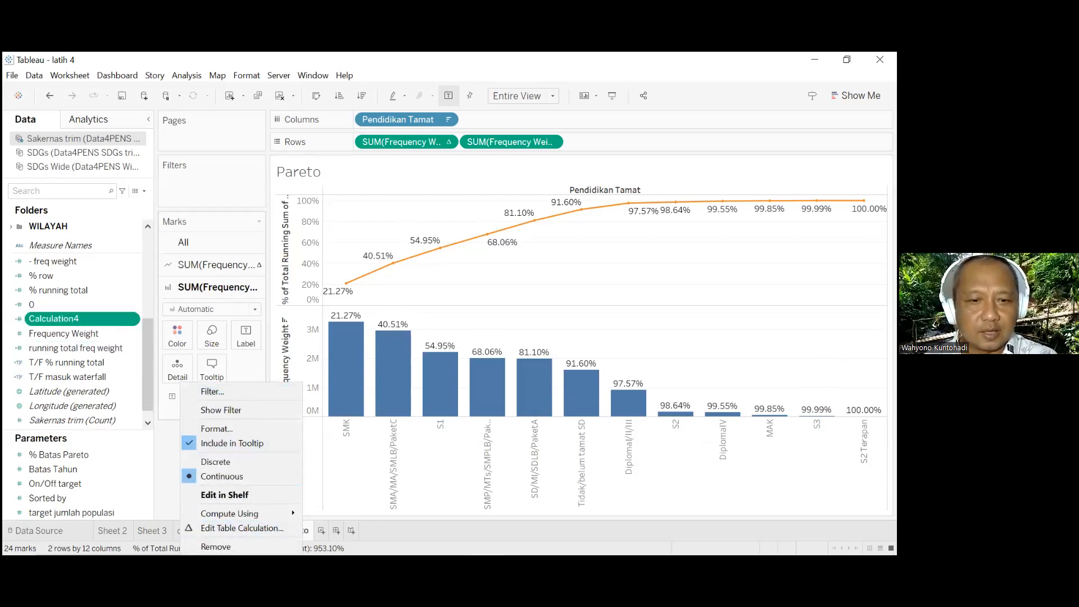
{"action": "left_click", "coordinate": [216, 547]}
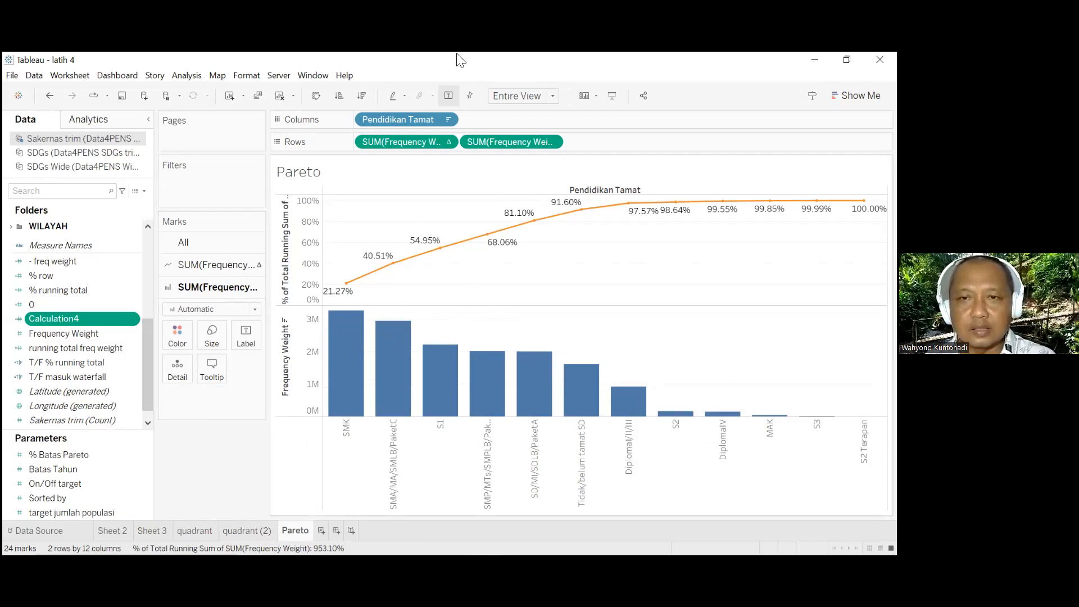
{"action": "left_click_drag", "start_coordinate": [503, 141], "coordinate": [251, 336]}
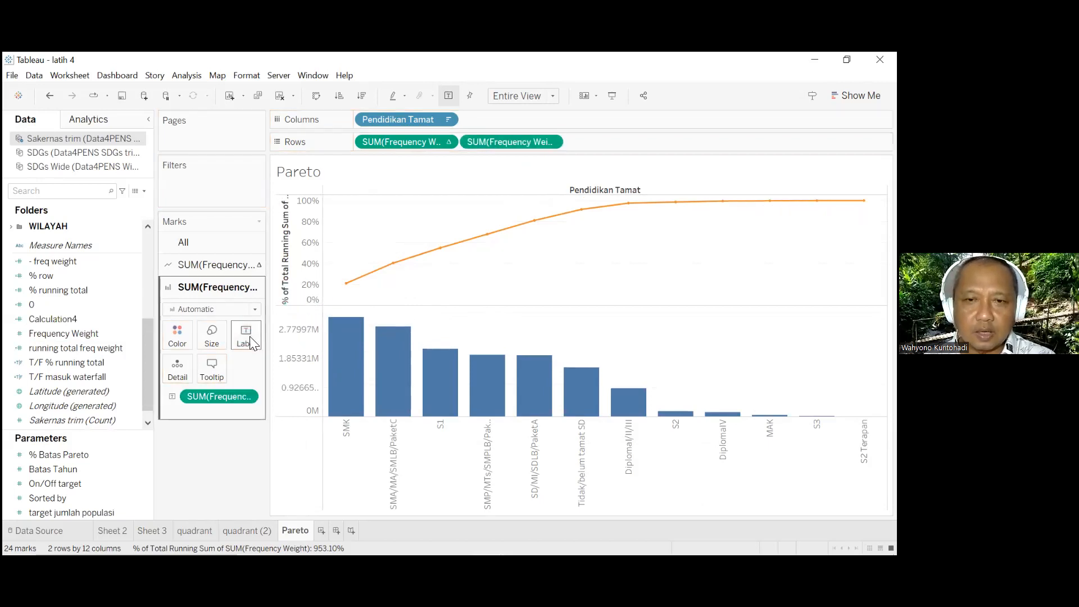
{"action": "mouse_move", "coordinate": [401, 331]}
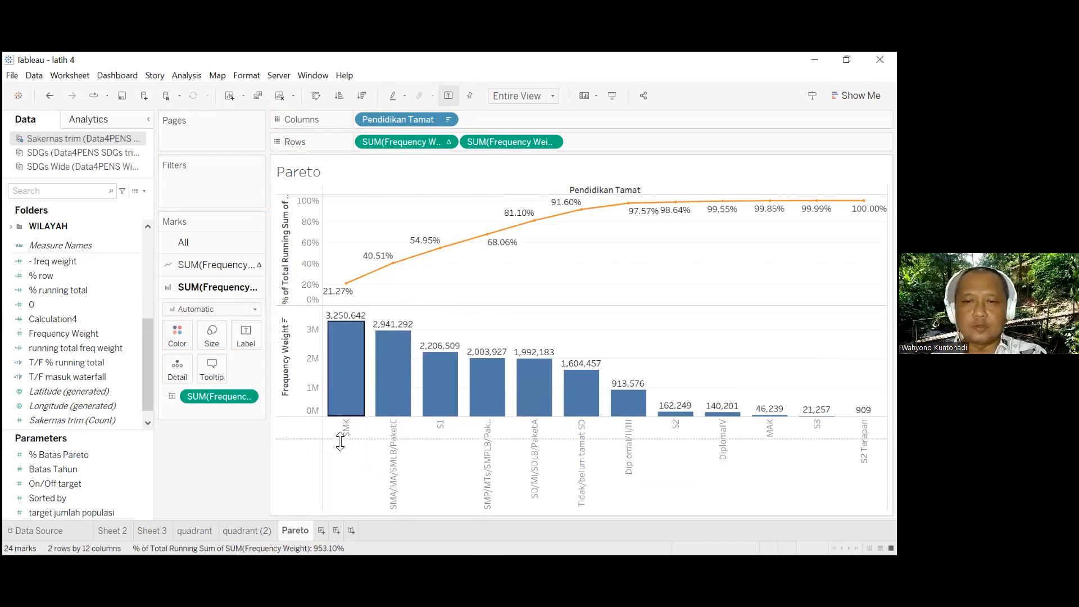
Shrink the Pendidikan Tamat header area below the bars to give both charts more height
{"action": "left_click_drag", "start_coordinate": [339, 417], "coordinate": [346, 459]}
{"action": "mouse_move", "coordinate": [864, 201]}
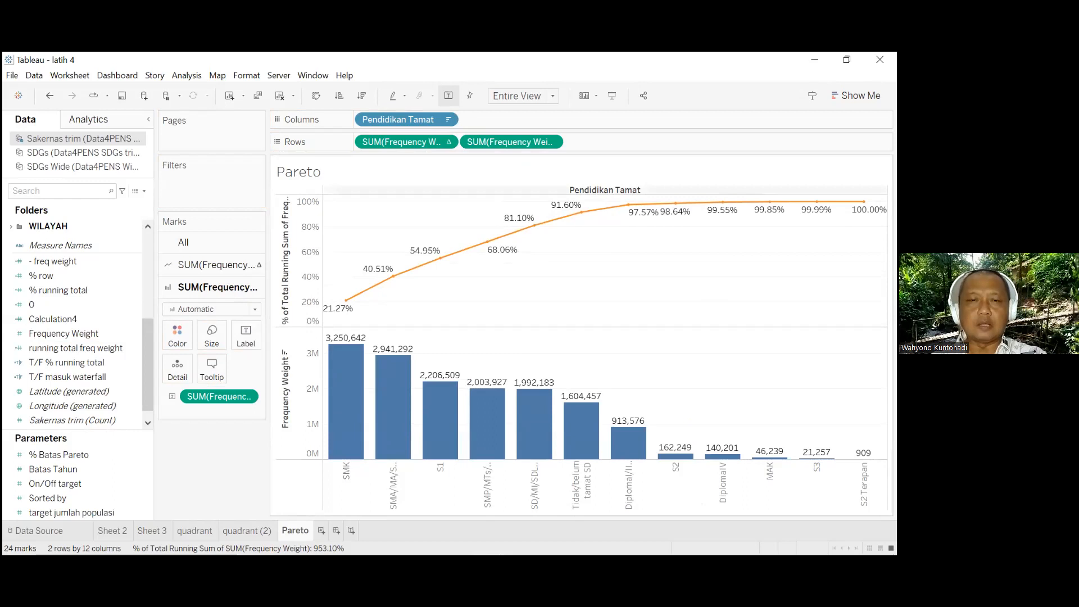
{"action": "mouse_move", "coordinate": [337, 311]}
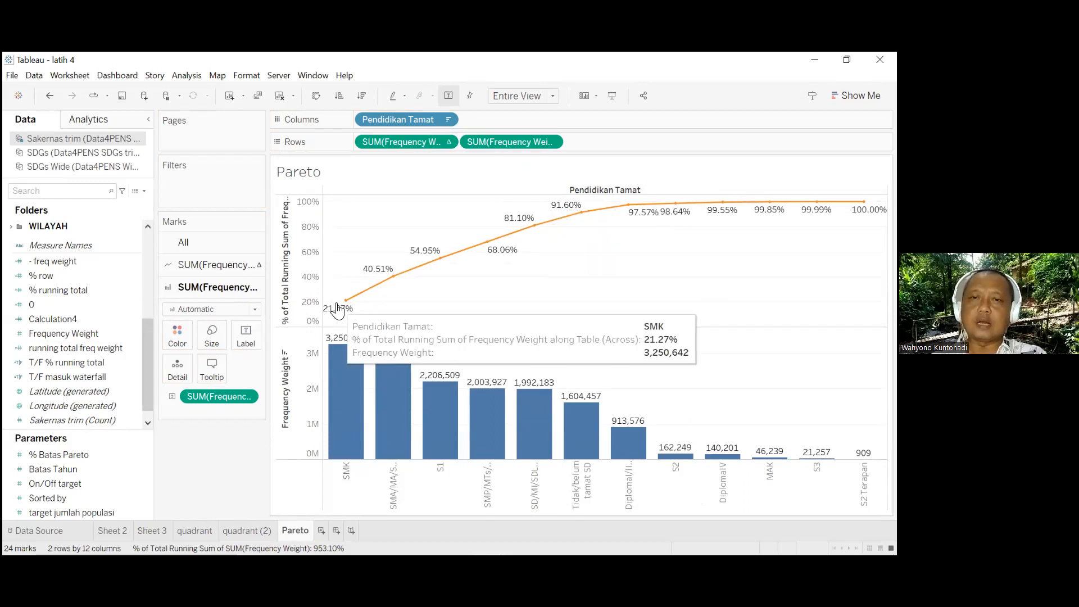
{"action": "mouse_move", "coordinate": [703, 210]}
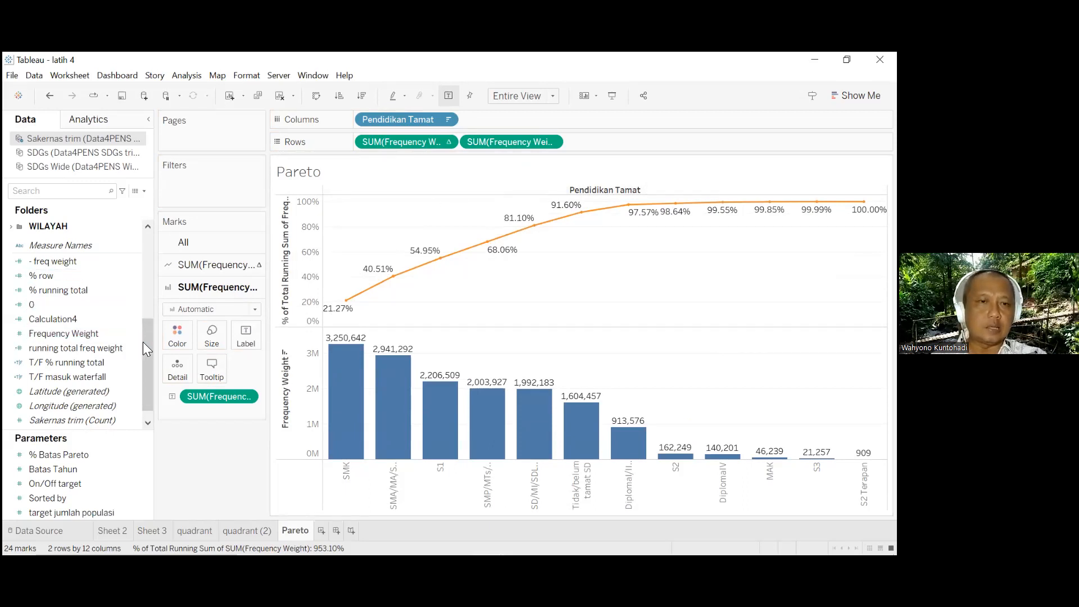
Review the % Batas Pareto parameter's data type, display format and range settings, leaving them as they are
{"action": "left_click", "coordinate": [106, 393]}
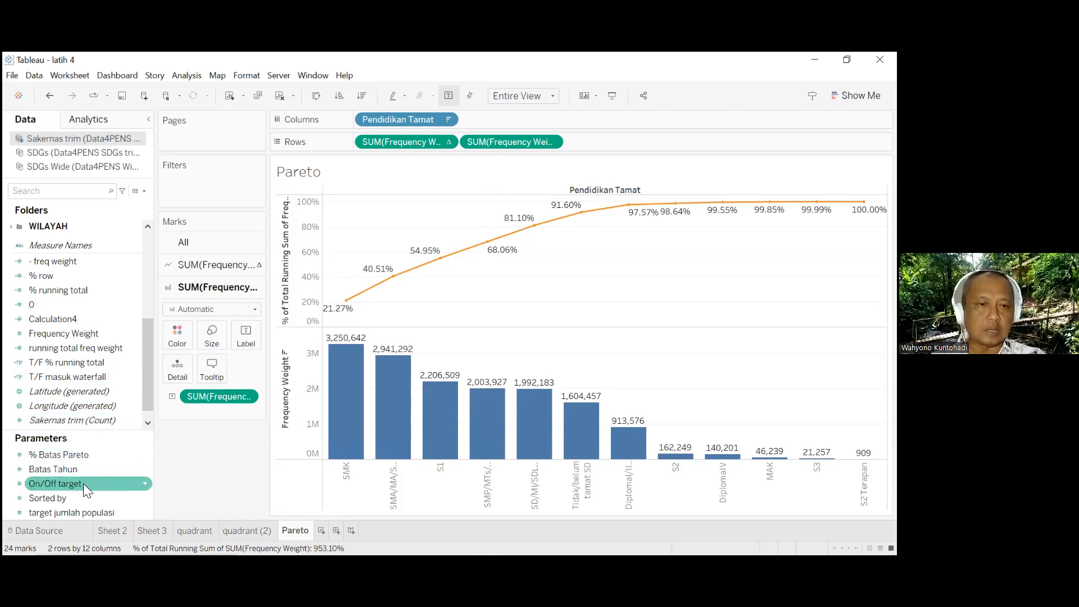
{"action": "right_click", "coordinate": [85, 454]}
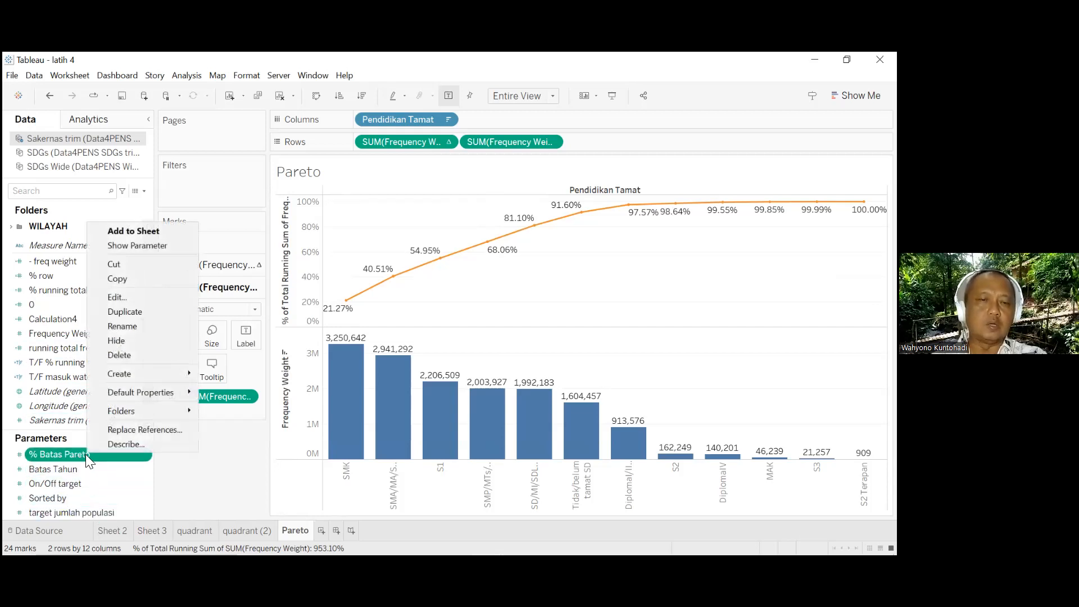
{"action": "left_click", "coordinate": [142, 297]}
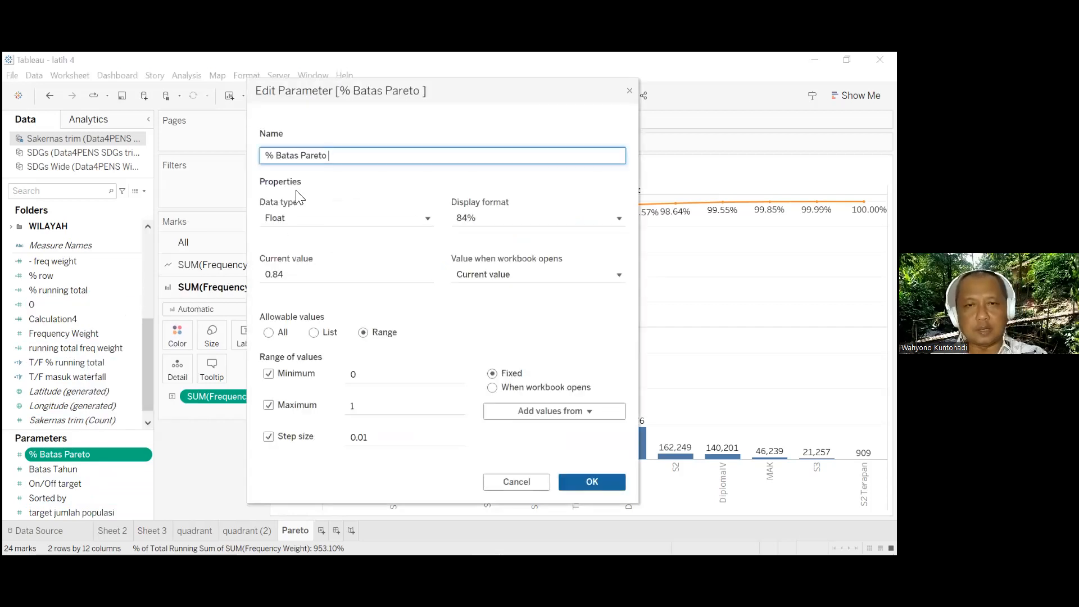
{"action": "left_click", "coordinate": [427, 218]}
{"action": "left_click", "coordinate": [347, 236]}
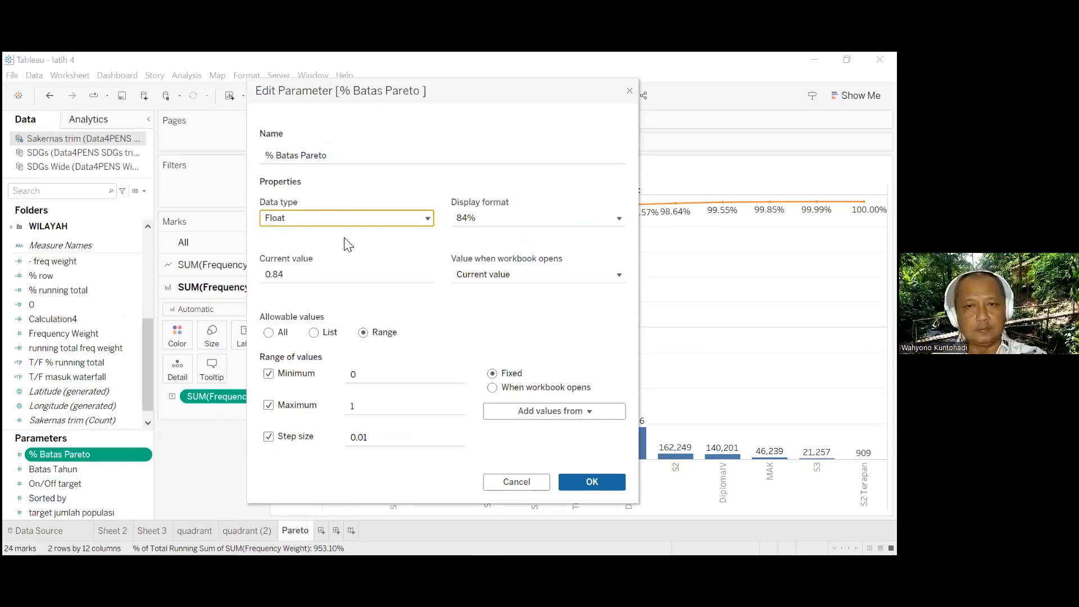
{"action": "left_click", "coordinate": [619, 220]}
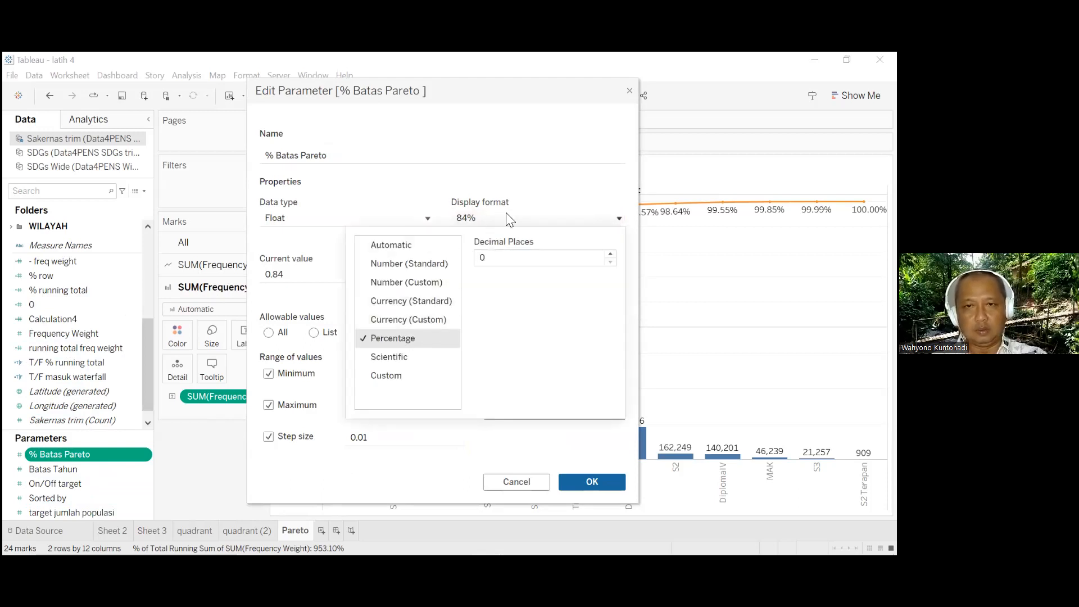
{"action": "left_click", "coordinate": [538, 202]}
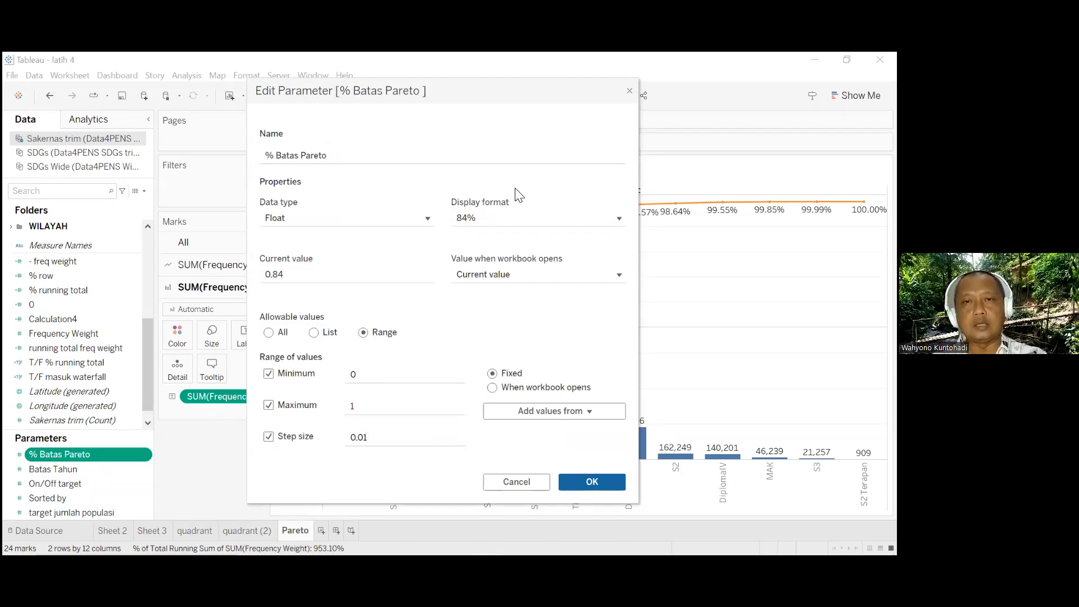
{"action": "left_click_drag", "start_coordinate": [480, 92], "coordinate": [458, 124]}
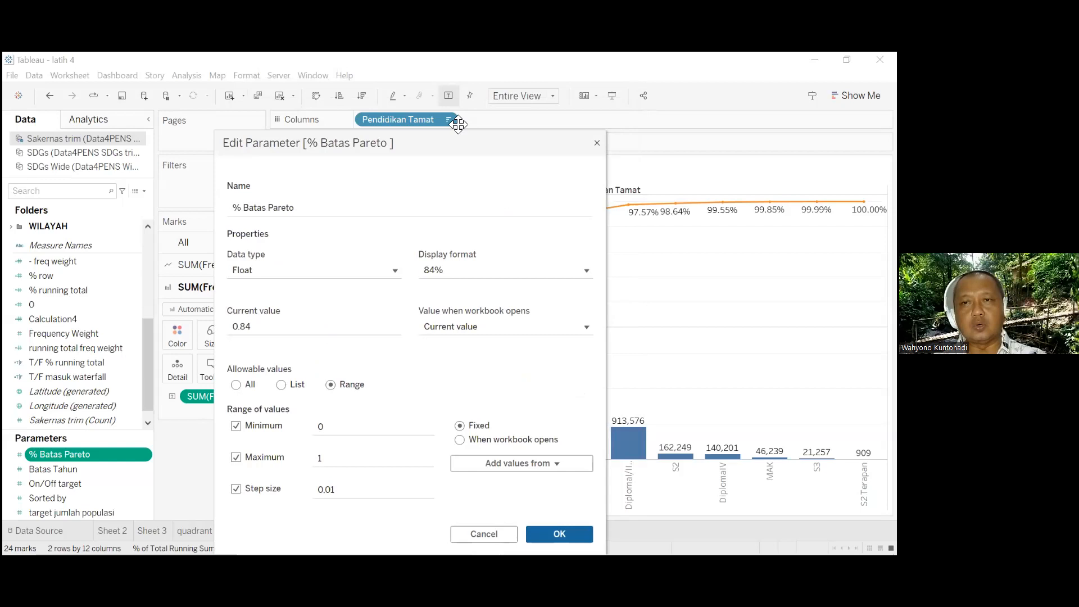
{"action": "key", "text": "Escape"}
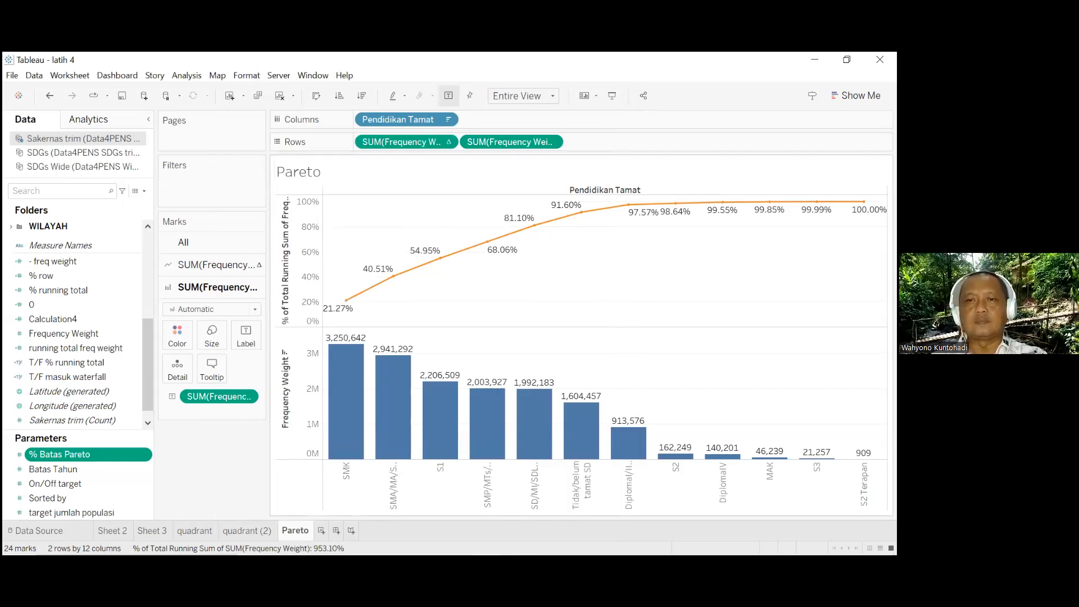
Show the % Batas Pareto parameter control beside the chart and set its value to 39%
{"action": "left_click", "coordinate": [145, 455]}
{"action": "left_click", "coordinate": [215, 250]}
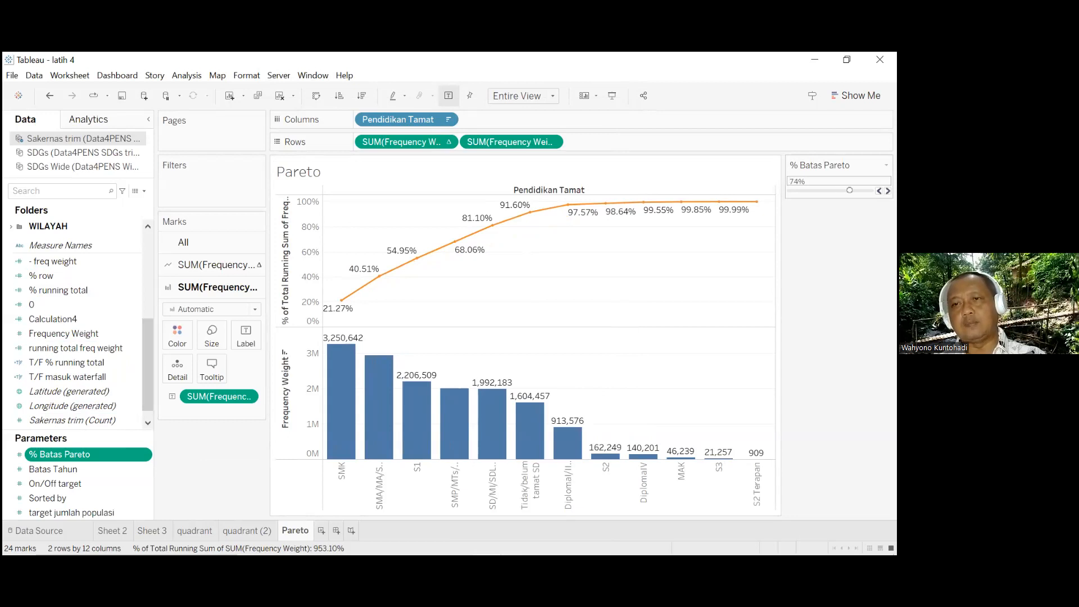
{"action": "key", "text": "Right"}
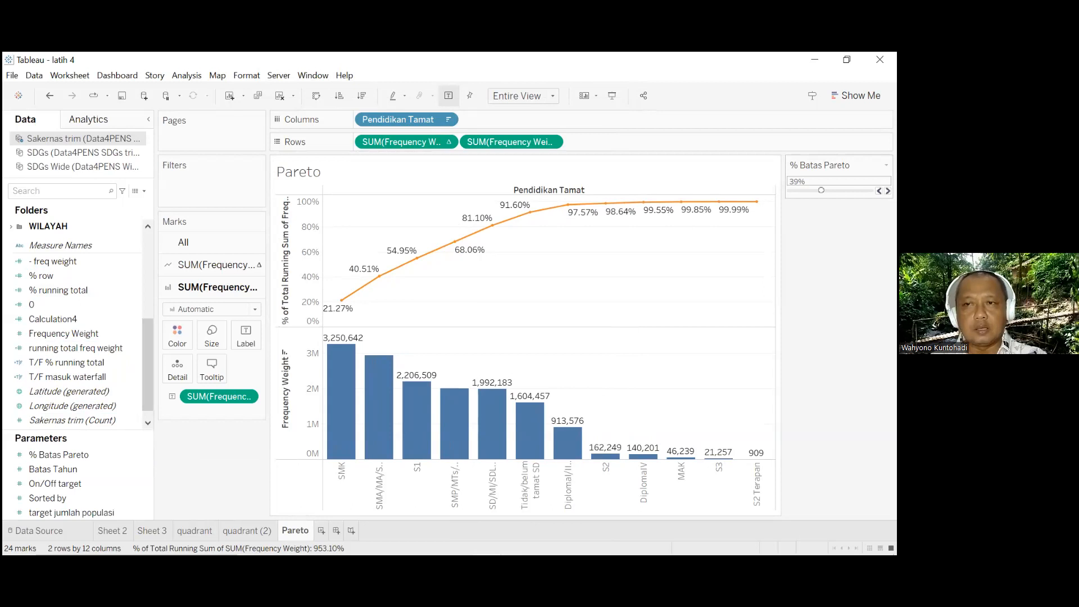
{"action": "left_click", "coordinate": [93, 456]}
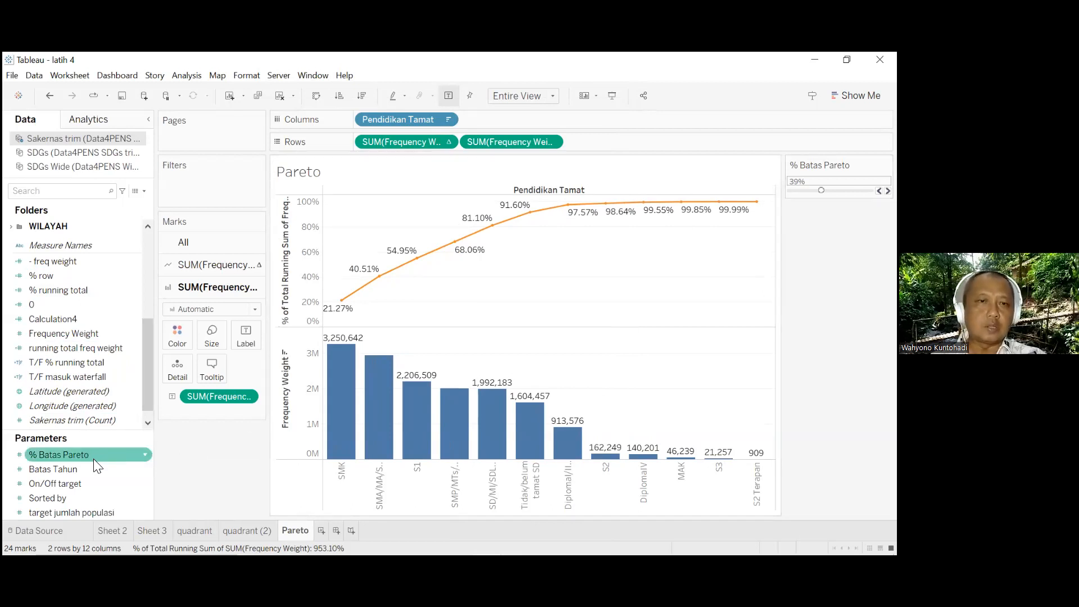
{"action": "left_click", "coordinate": [97, 121]}
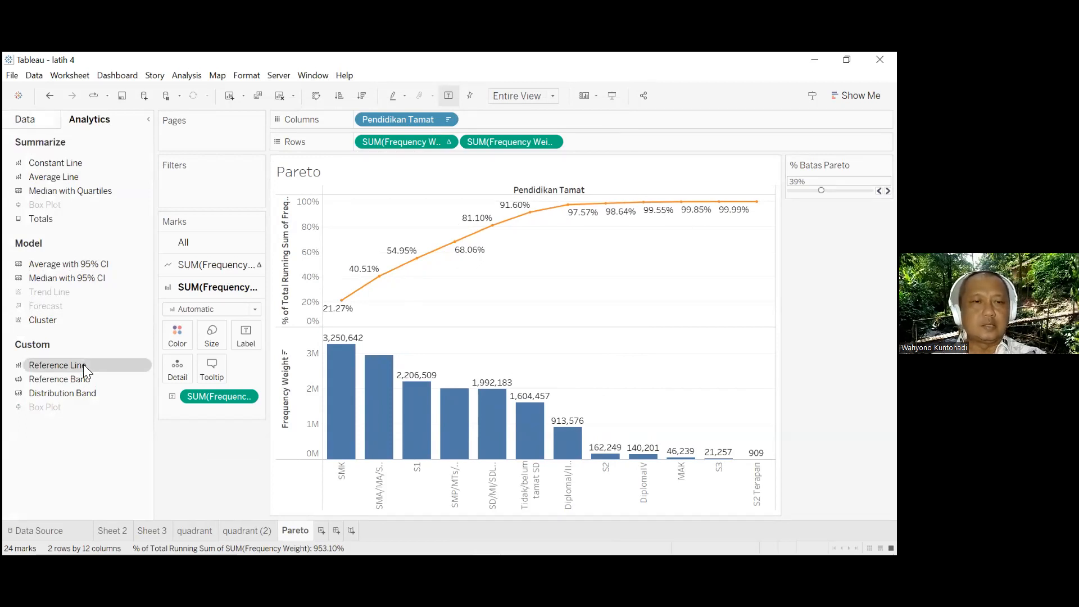
{"action": "left_click", "coordinate": [46, 119]}
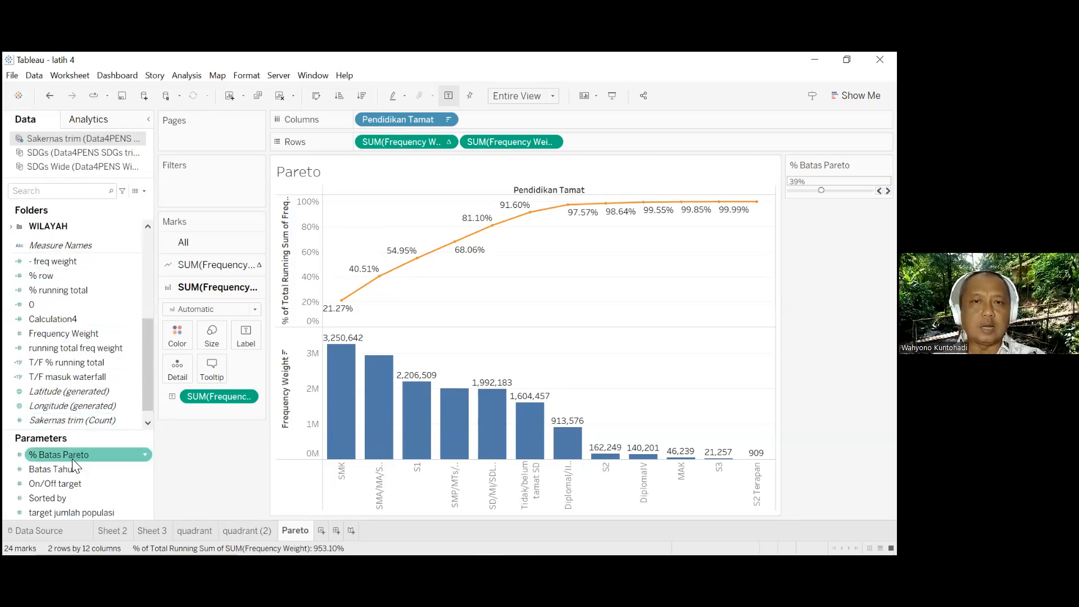
Add the % Batas Pareto parameter as a detail on the marks of the cumulative percentage line
{"action": "left_click", "coordinate": [200, 262]}
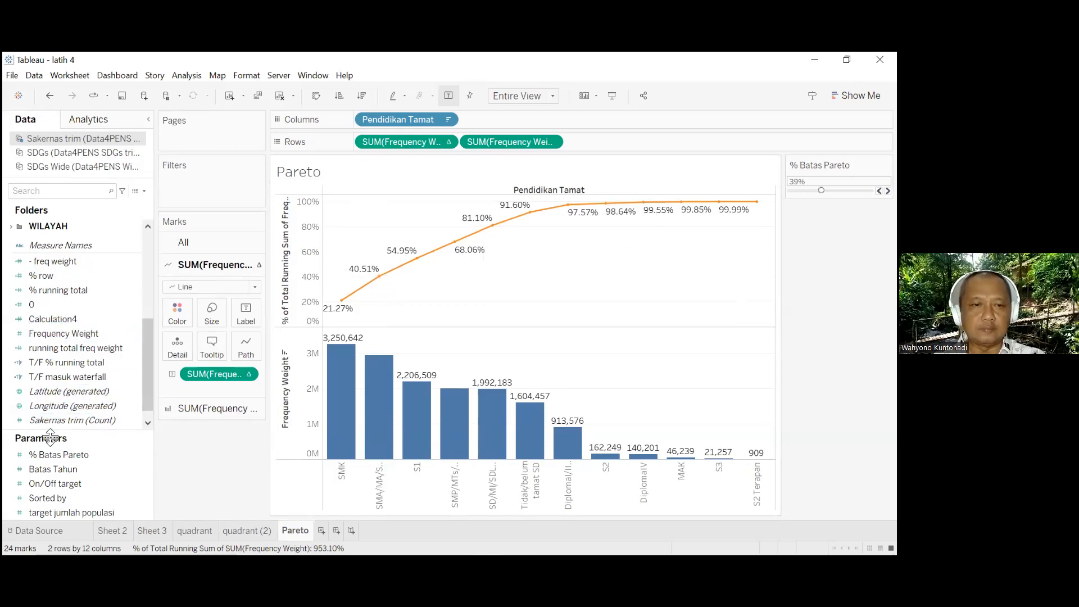
{"action": "left_click", "coordinate": [57, 455]}
{"action": "left_click_drag", "start_coordinate": [54, 458], "coordinate": [177, 340]}
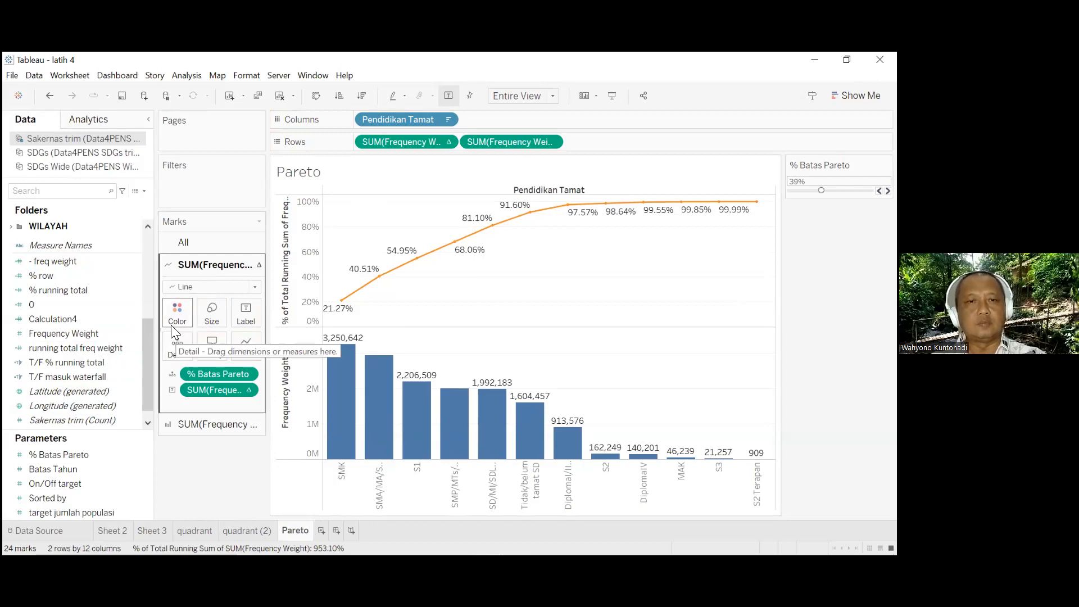
Add a reference line across the entire table on the cumulative percentage chart
{"action": "left_click", "coordinate": [90, 119]}
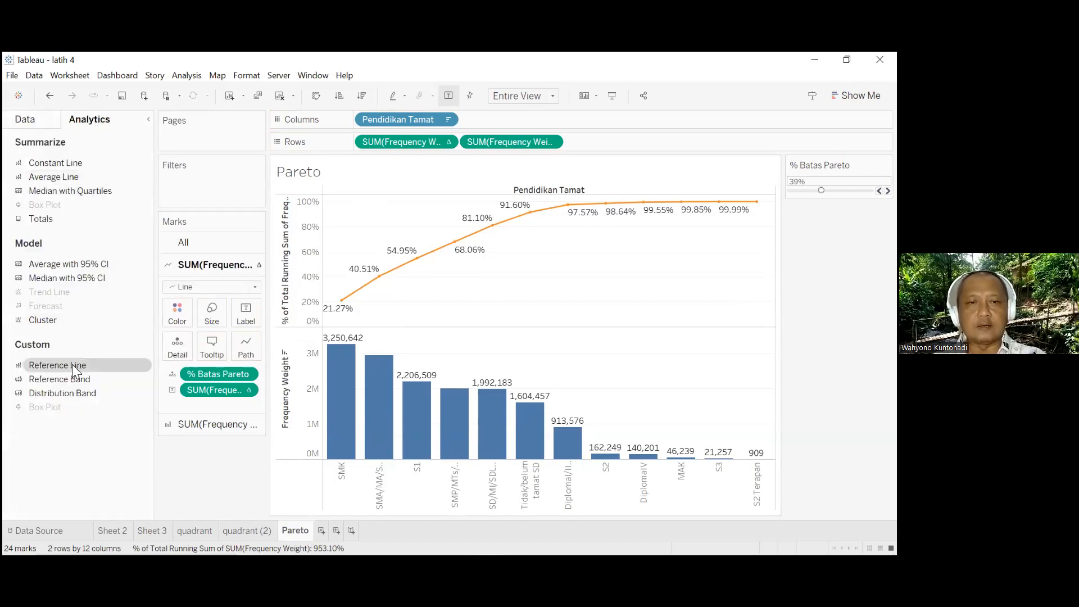
{"action": "left_click_drag", "start_coordinate": [71, 364], "coordinate": [234, 296]}
{"action": "left_click_drag", "start_coordinate": [291, 265], "coordinate": [389, 241]}
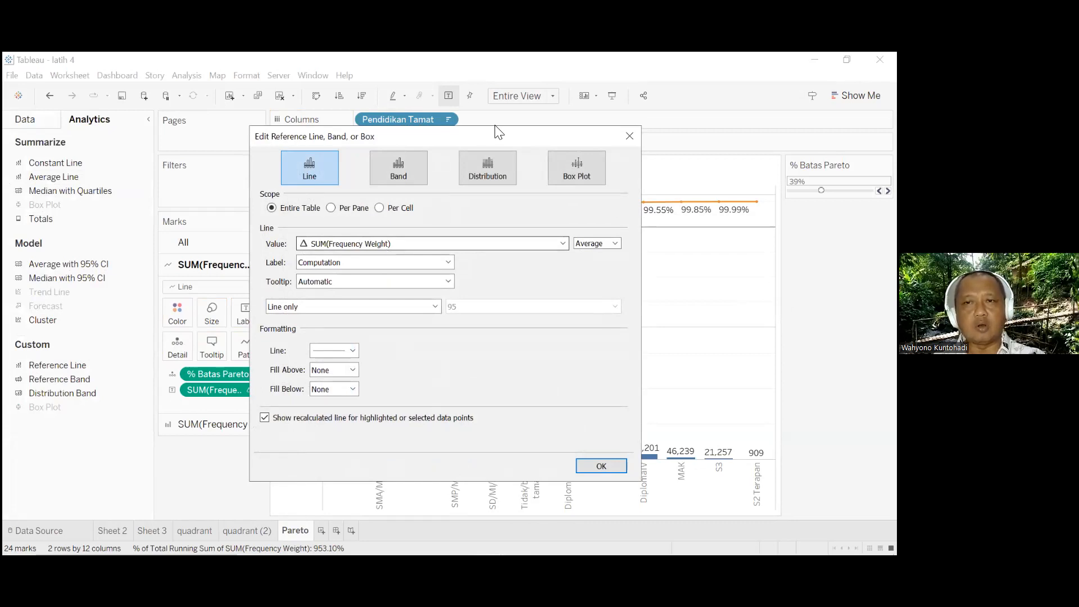
{"action": "left_click_drag", "start_coordinate": [495, 131], "coordinate": [604, 304]}
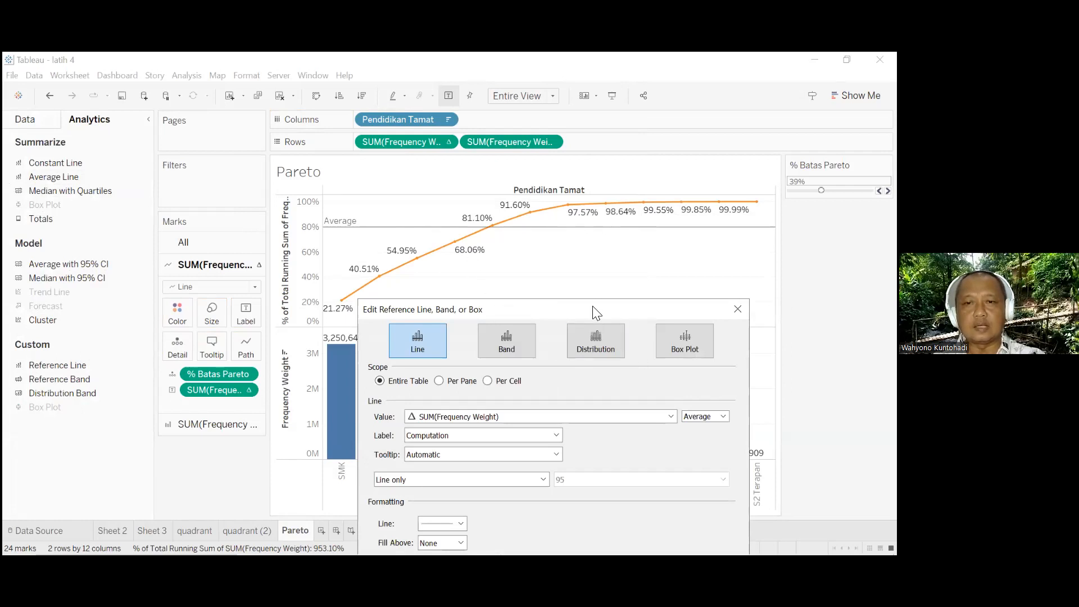
{"action": "left_click_drag", "start_coordinate": [594, 306], "coordinate": [568, 153]}
Format the reference line as a light red dashed line
{"action": "left_click", "coordinate": [435, 370]}
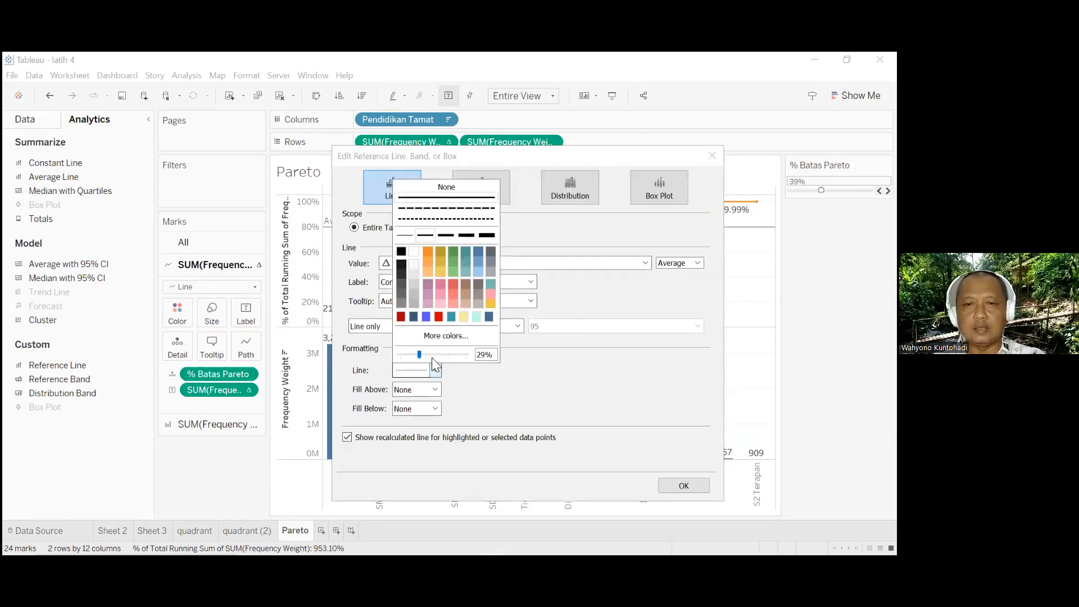
{"action": "left_click", "coordinate": [453, 290]}
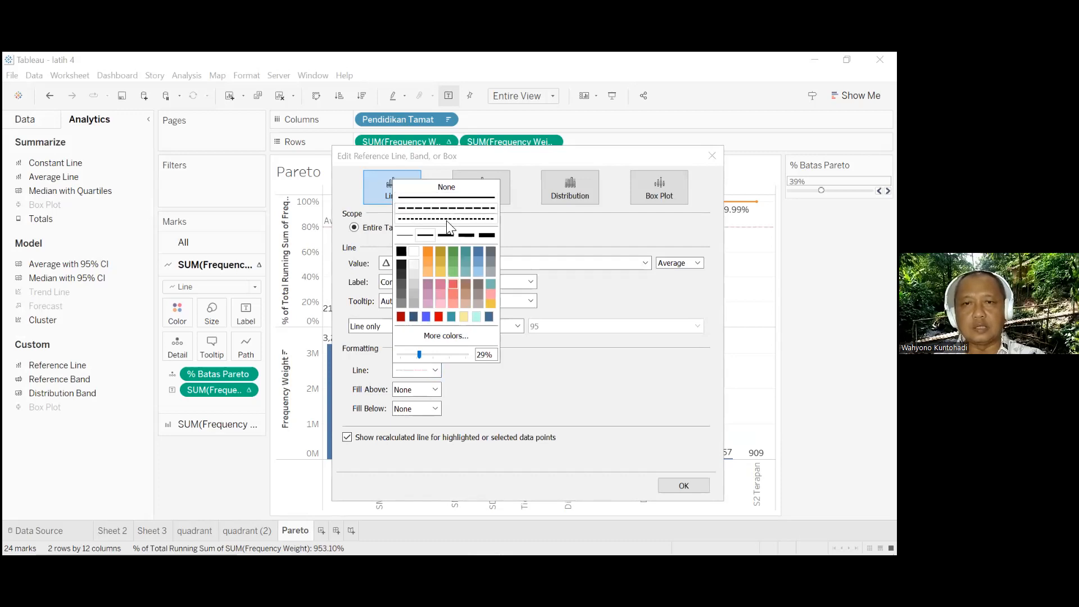
{"action": "left_click", "coordinate": [446, 234]}
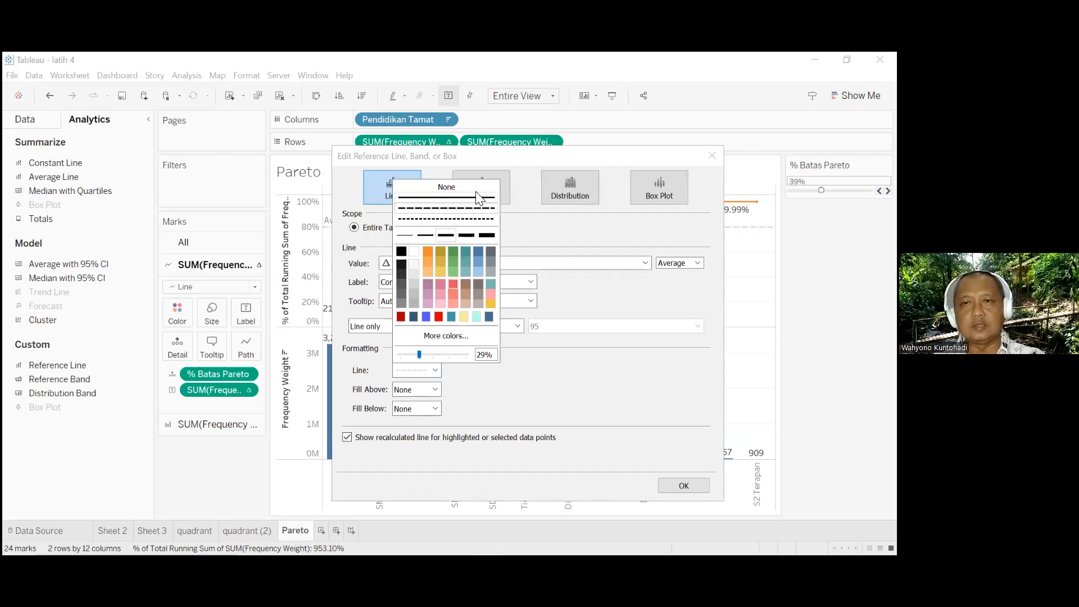
{"action": "left_click", "coordinate": [701, 226]}
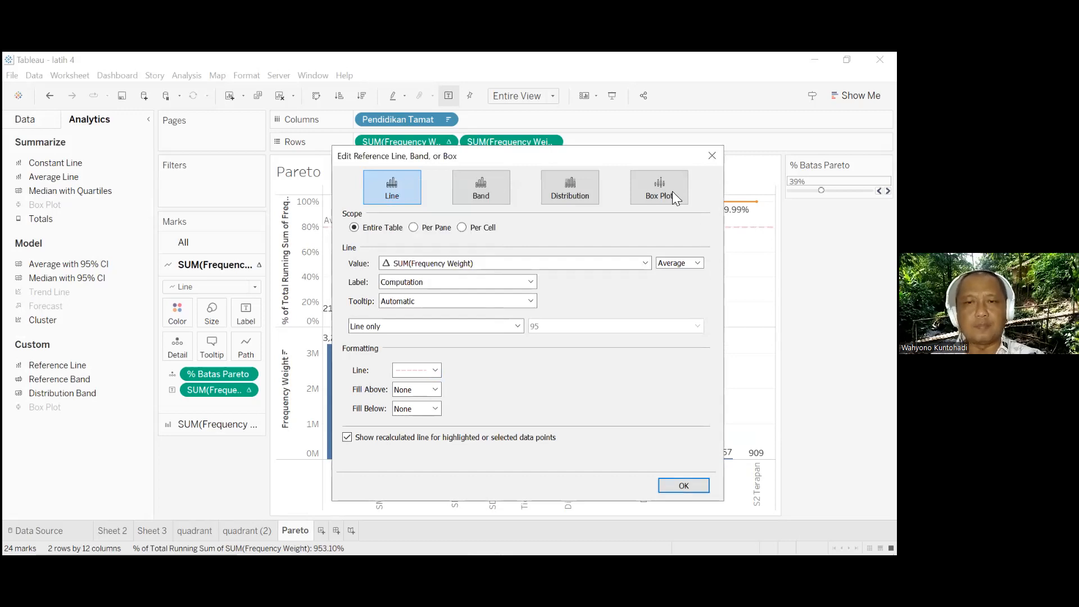
Base the reference line's value on the % Batas Pareto parameter and apply the settings
{"action": "left_click_drag", "start_coordinate": [562, 156], "coordinate": [662, 171]}
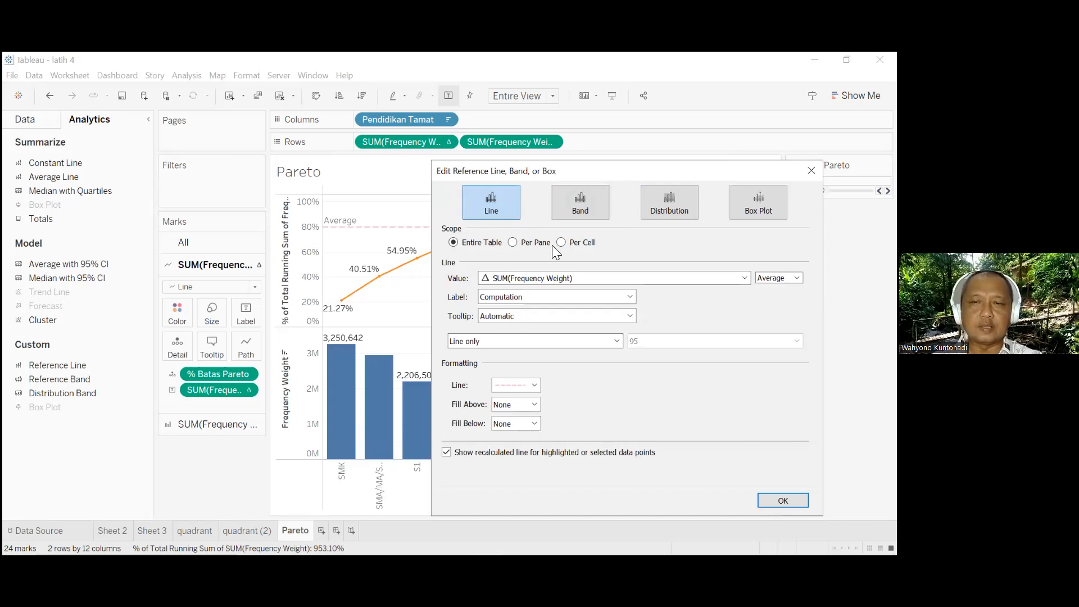
{"action": "left_click", "coordinate": [583, 277]}
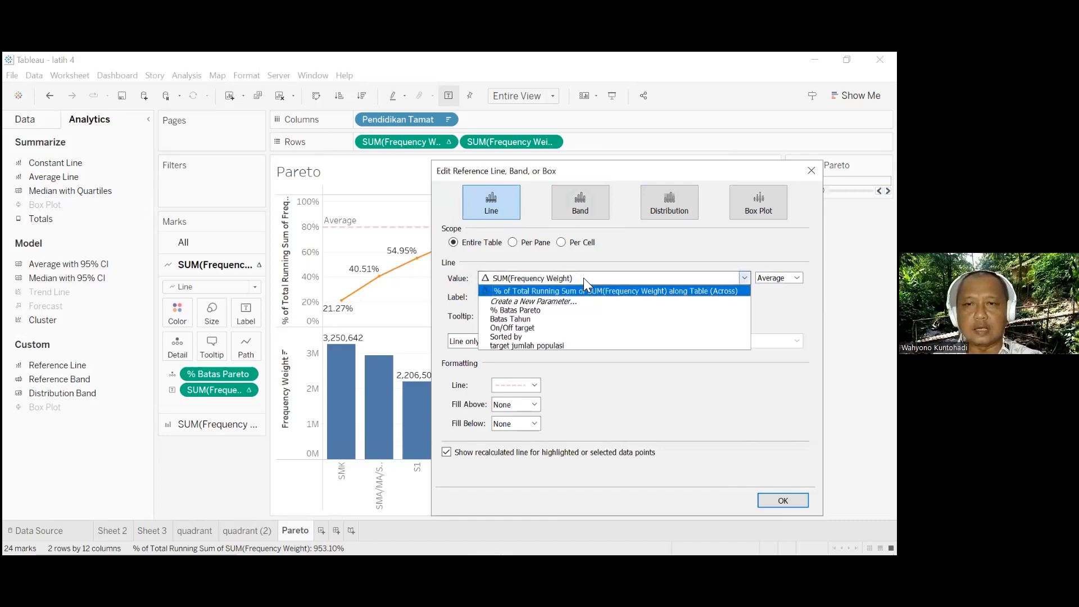
{"action": "left_click", "coordinate": [543, 312]}
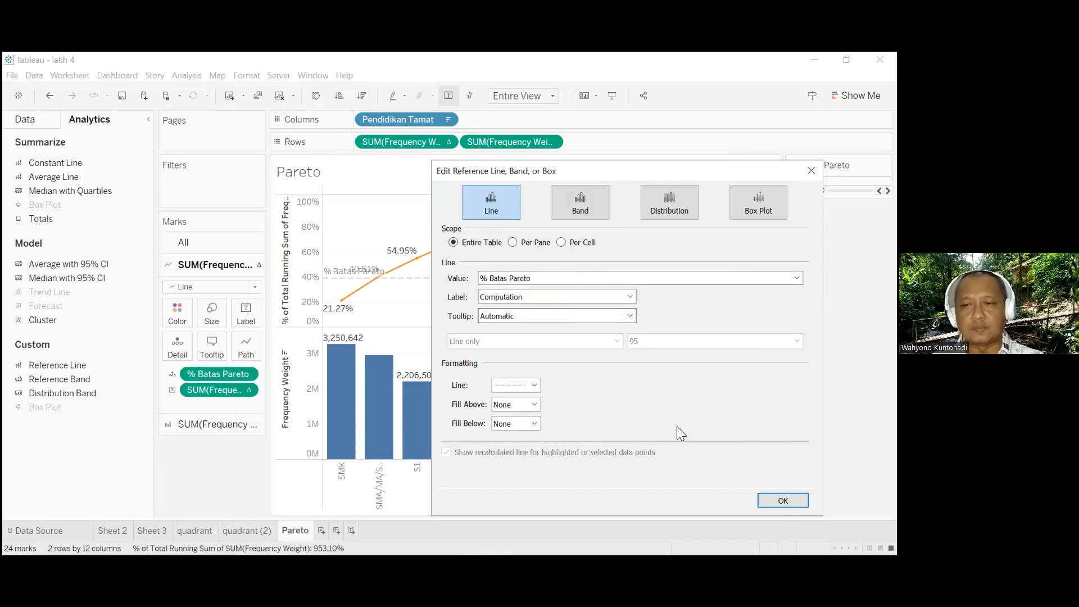
{"action": "left_click", "coordinate": [783, 500]}
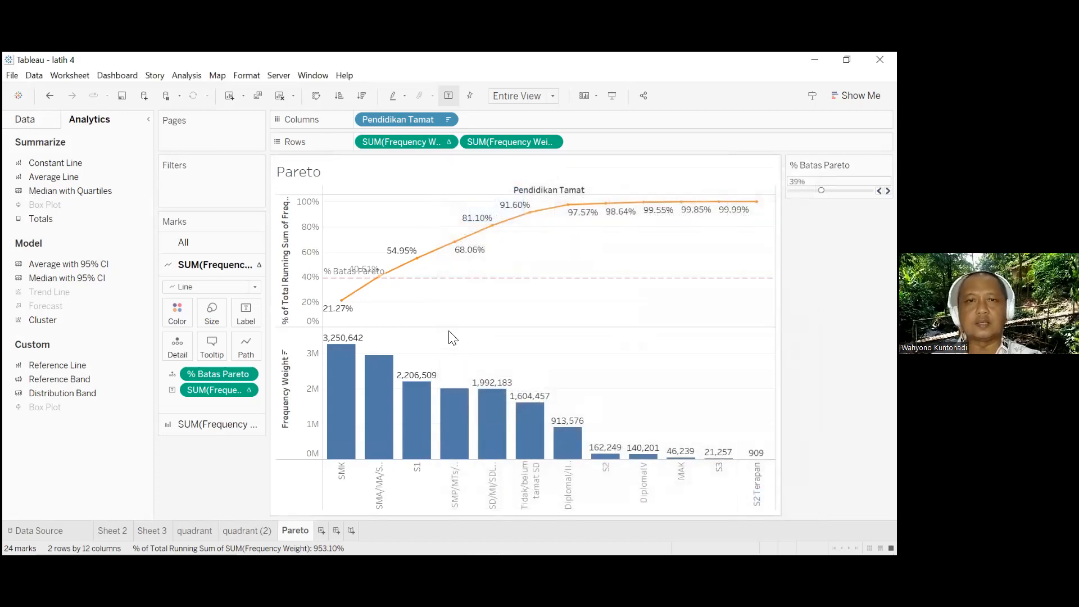
Format the % Batas Pareto reference line label with a light red font at size 7
{"action": "mouse_move", "coordinate": [333, 279]}
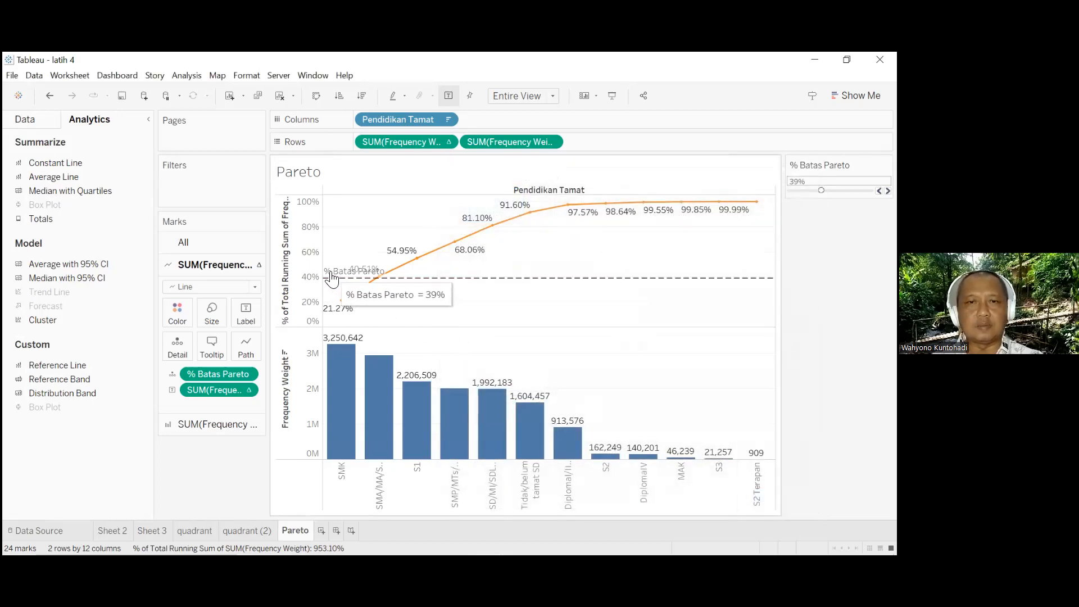
{"action": "right_click", "coordinate": [332, 277]}
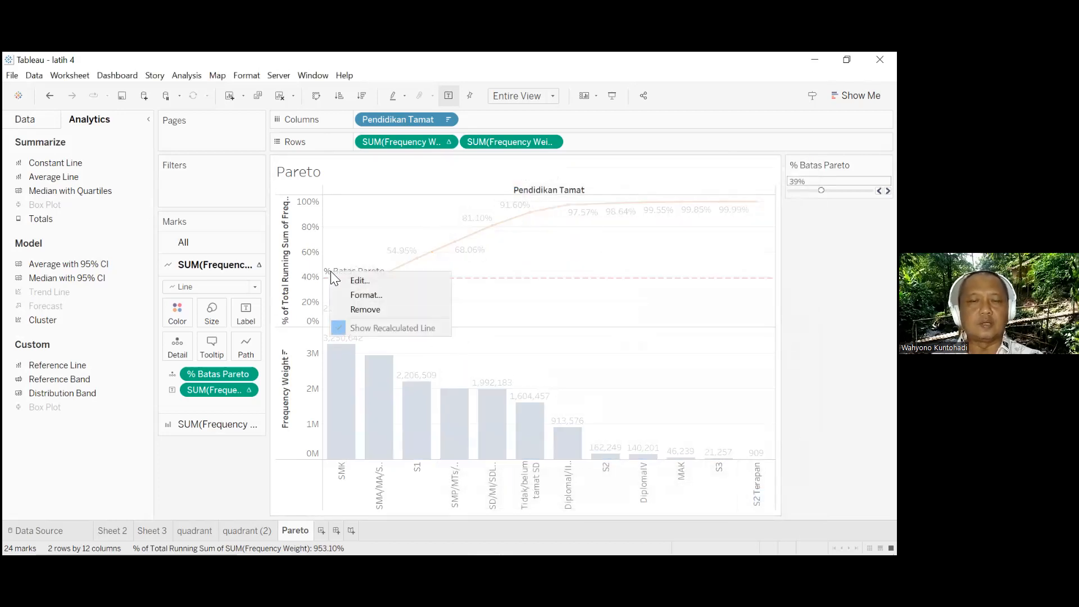
{"action": "left_click", "coordinate": [342, 294]}
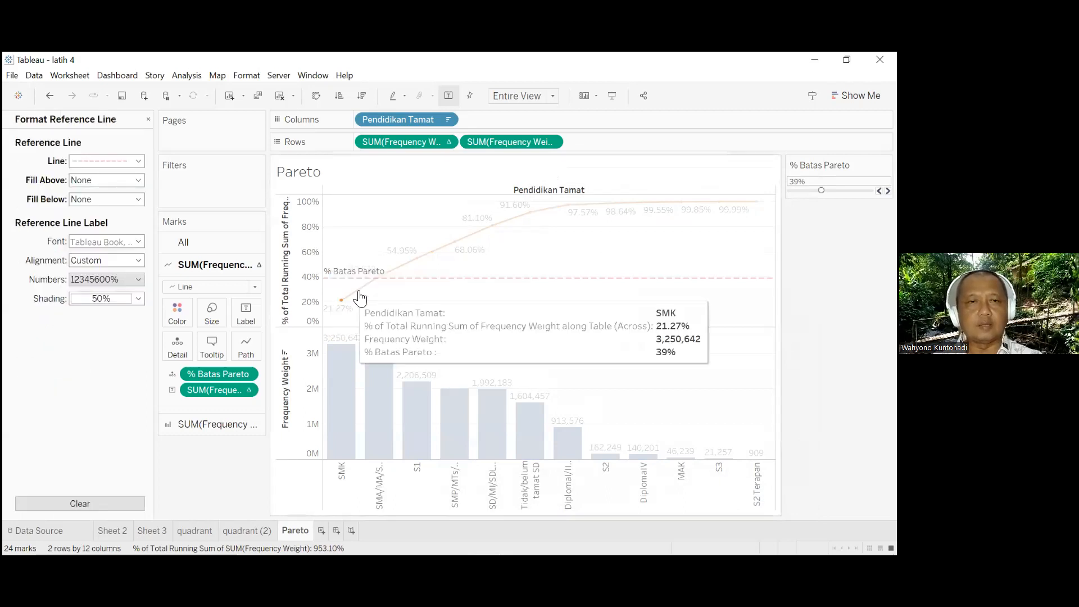
{"action": "left_click", "coordinate": [139, 242]}
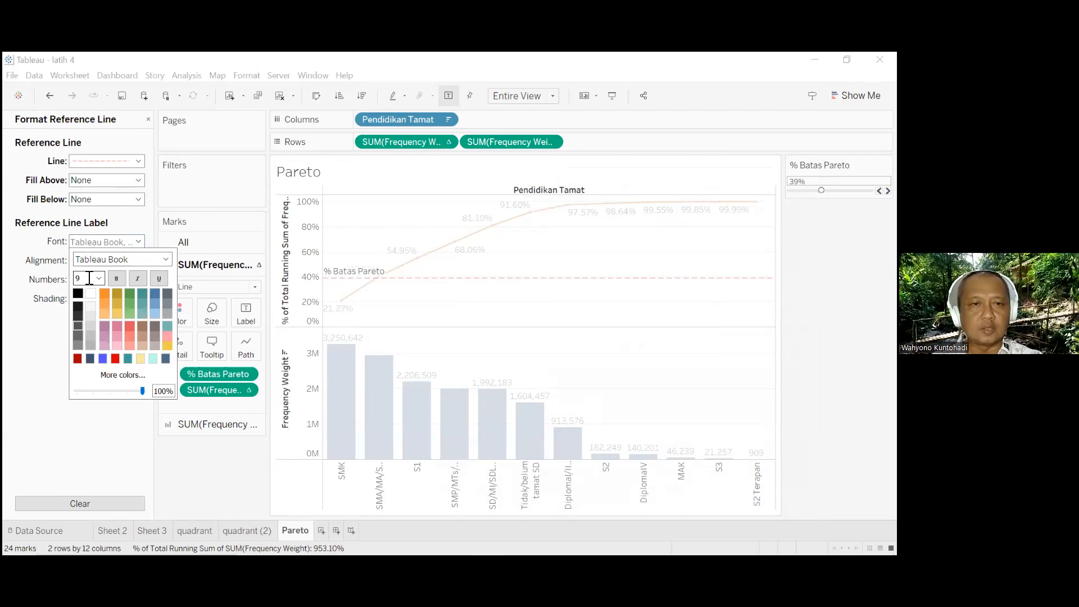
{"action": "left_click", "coordinate": [127, 325]}
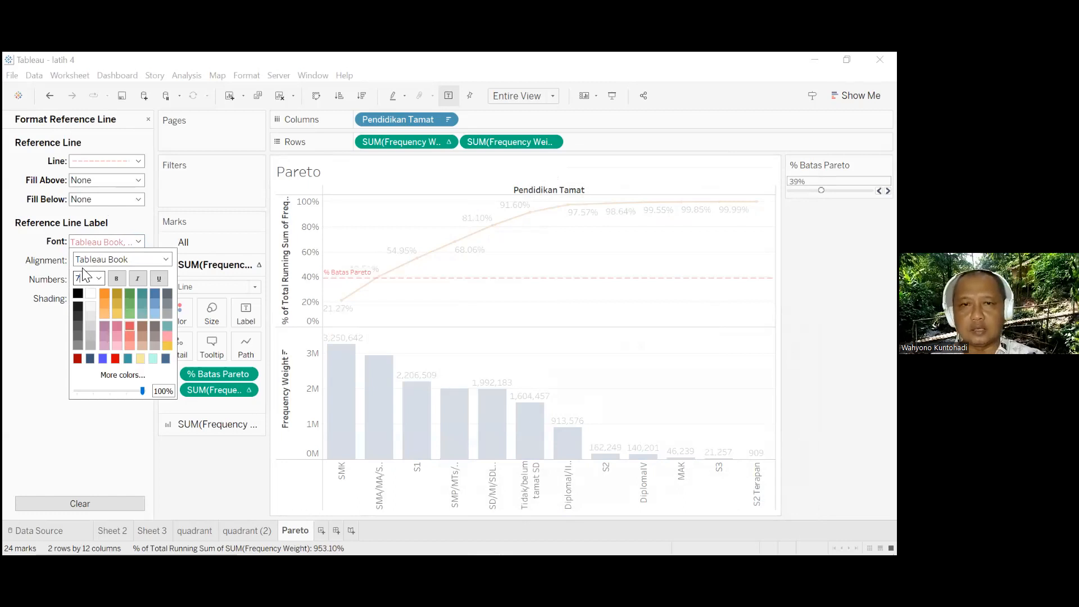
{"action": "left_click", "coordinate": [43, 318]}
Align the % Batas Pareto reference line label horizontally to the right end of the line
{"action": "left_click", "coordinate": [139, 261]}
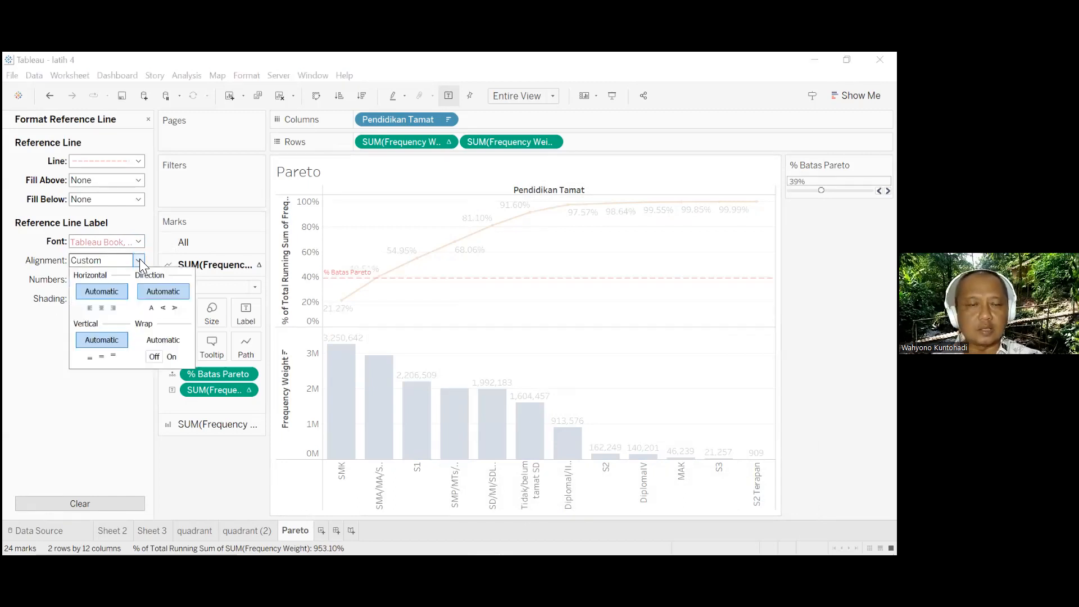
{"action": "left_click", "coordinate": [113, 308]}
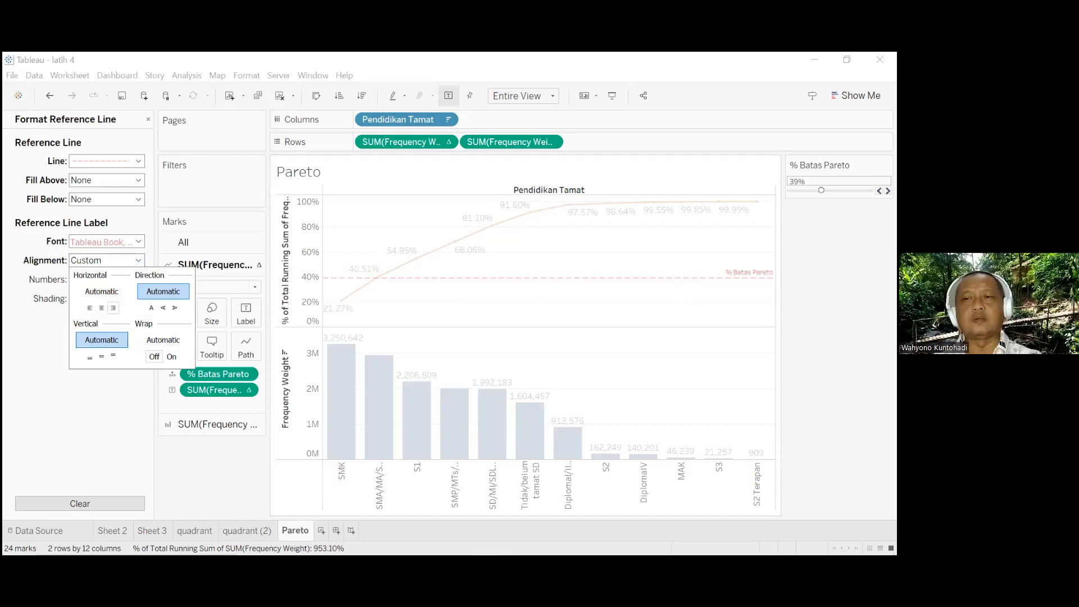
{"action": "left_click", "coordinate": [687, 290]}
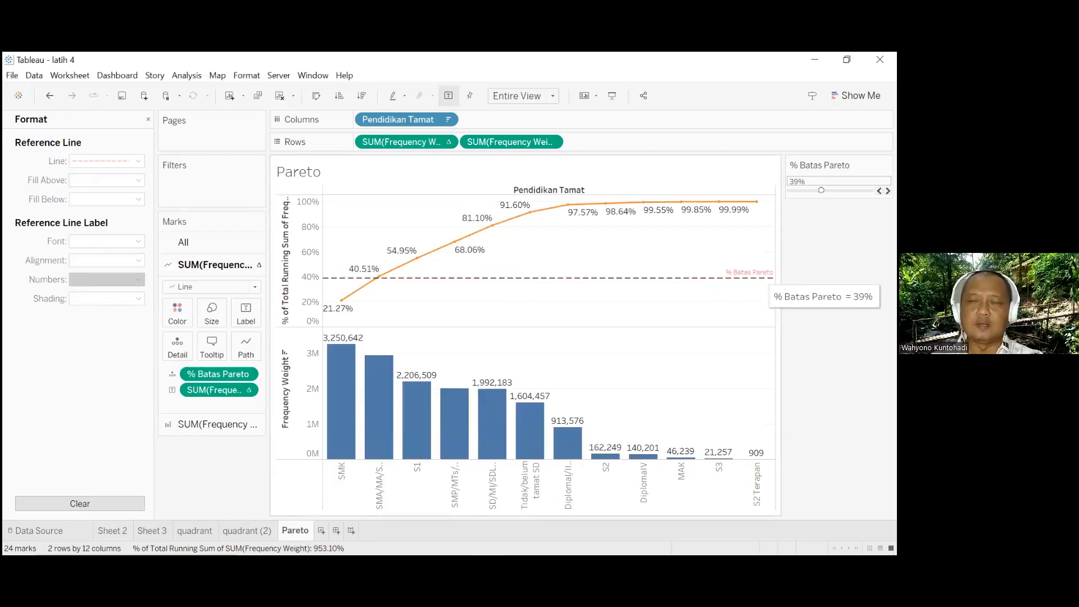
{"action": "left_click", "coordinate": [687, 279]}
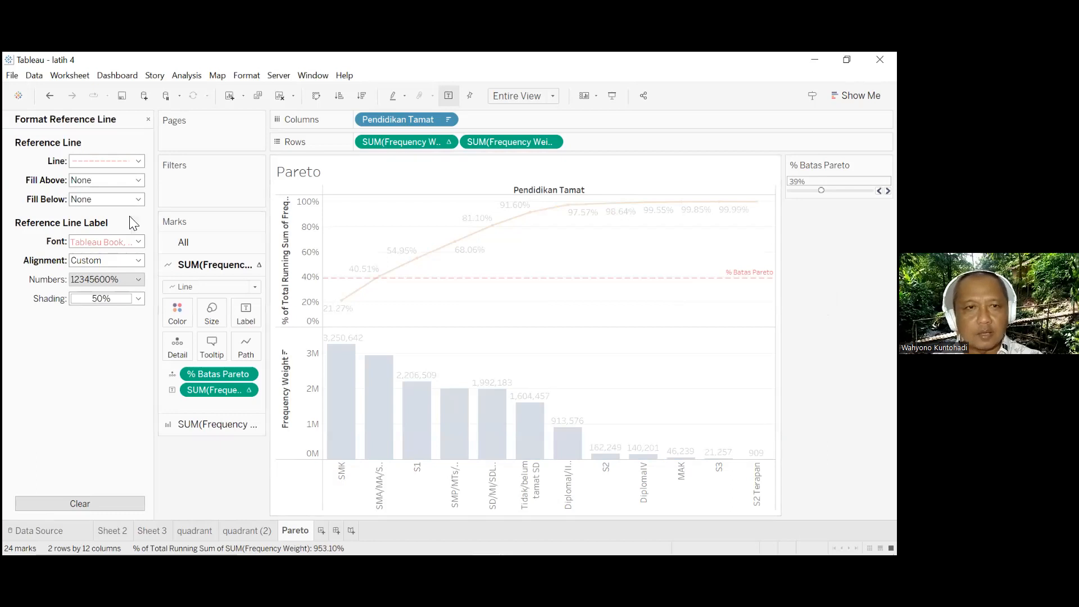
Fill the area below the % Batas Pareto reference line with a light purple color
{"action": "mouse_move", "coordinate": [448, 284]}
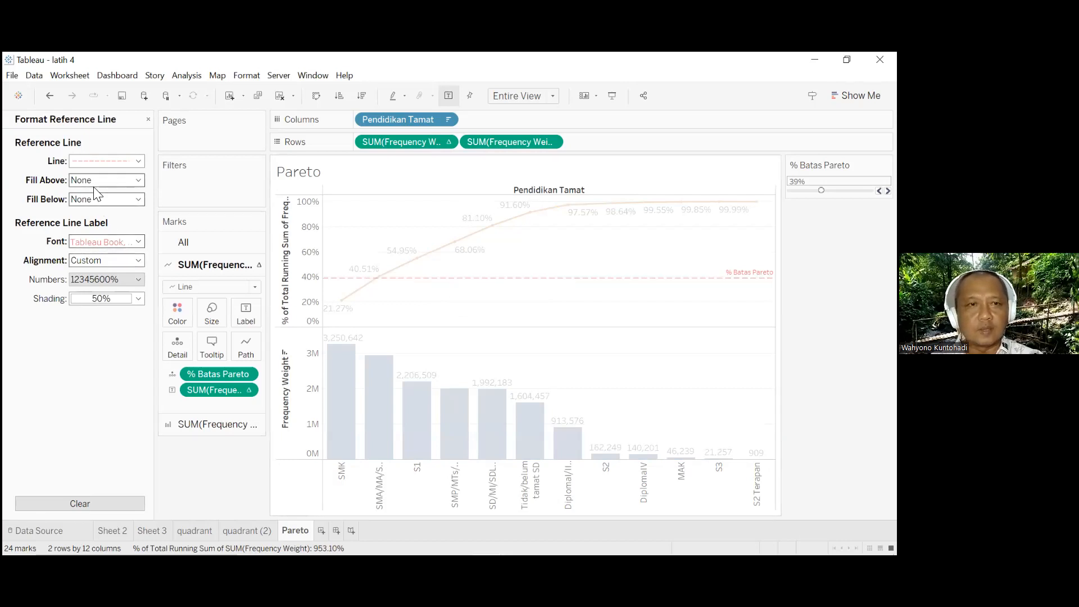
{"action": "left_click", "coordinate": [137, 198]}
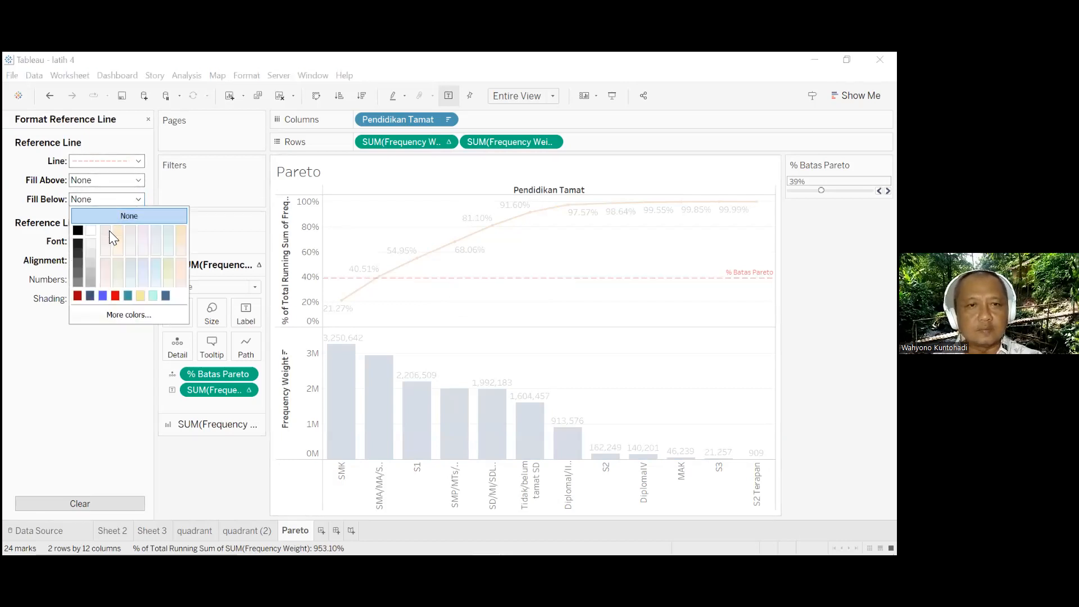
{"action": "left_click", "coordinate": [142, 230]}
{"action": "left_click", "coordinate": [539, 348]}
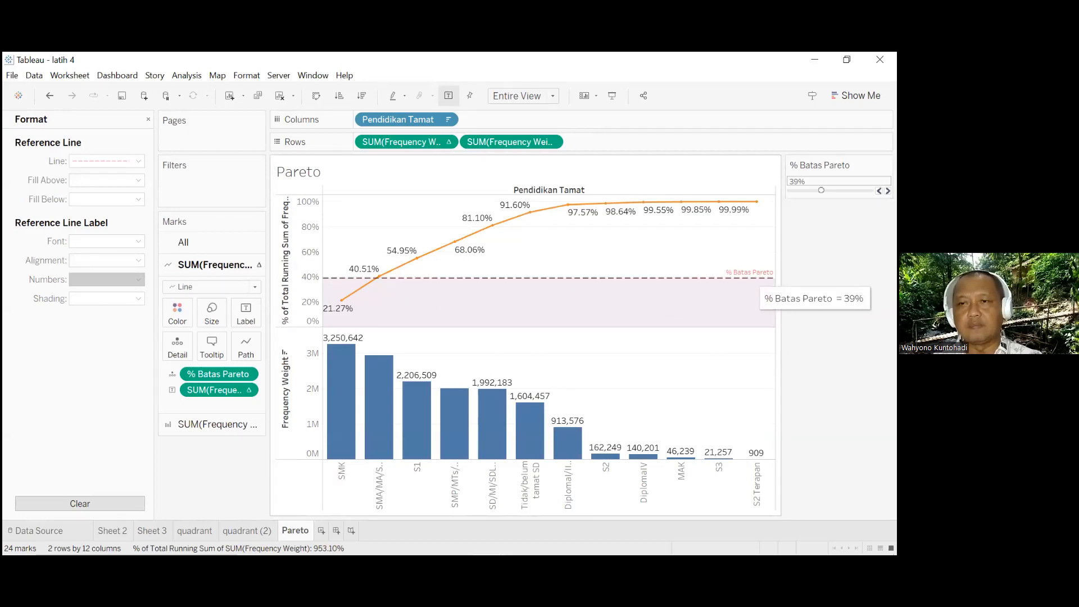
Give the reference line a custom label reading "% Batas = " followed by the line's value, and apply it
{"action": "right_click", "coordinate": [751, 276]}
{"action": "left_click", "coordinate": [780, 280]}
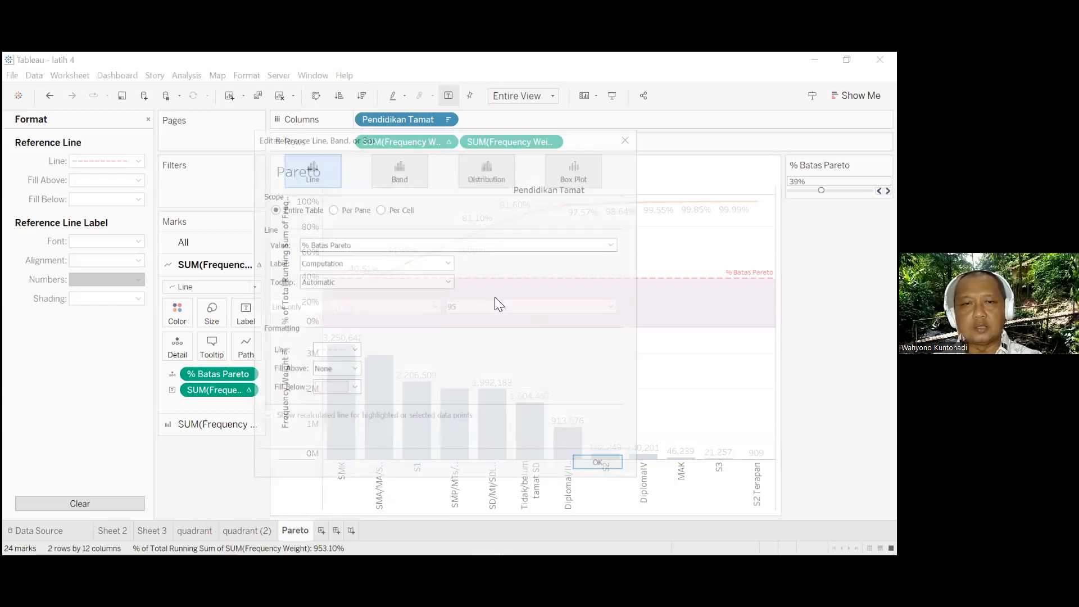
{"action": "left_click", "coordinate": [324, 263]}
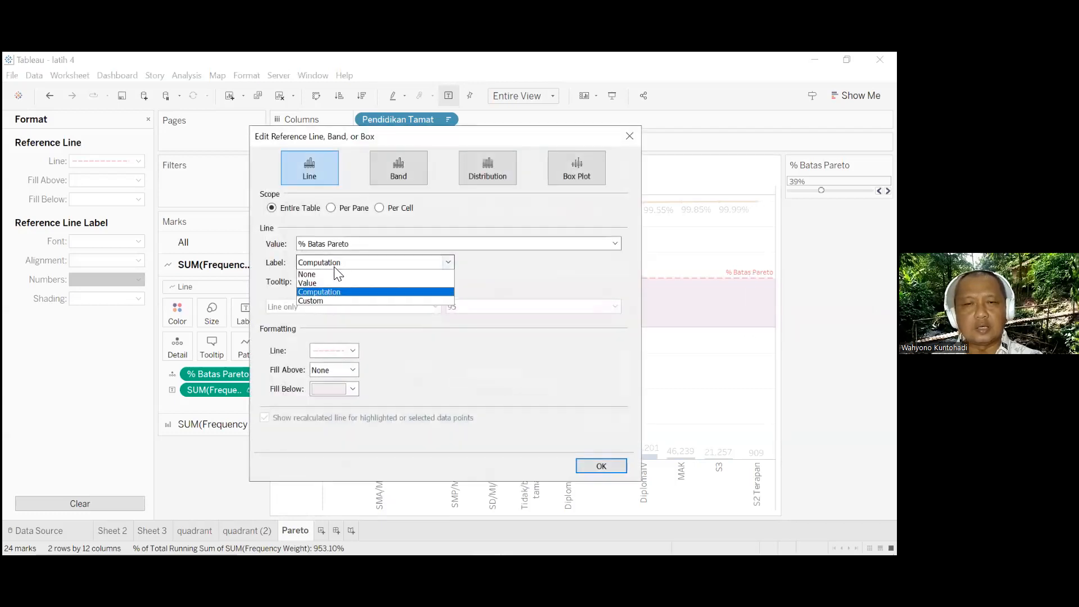
{"action": "left_click", "coordinate": [333, 301]}
{"action": "left_click", "coordinate": [477, 262]}
{"action": "type", "text": "% Baas"}
{"action": "key", "text": "BackSpace"}
{"action": "key", "text": "BackSpace"}
{"action": "type", "text": "tas ="}
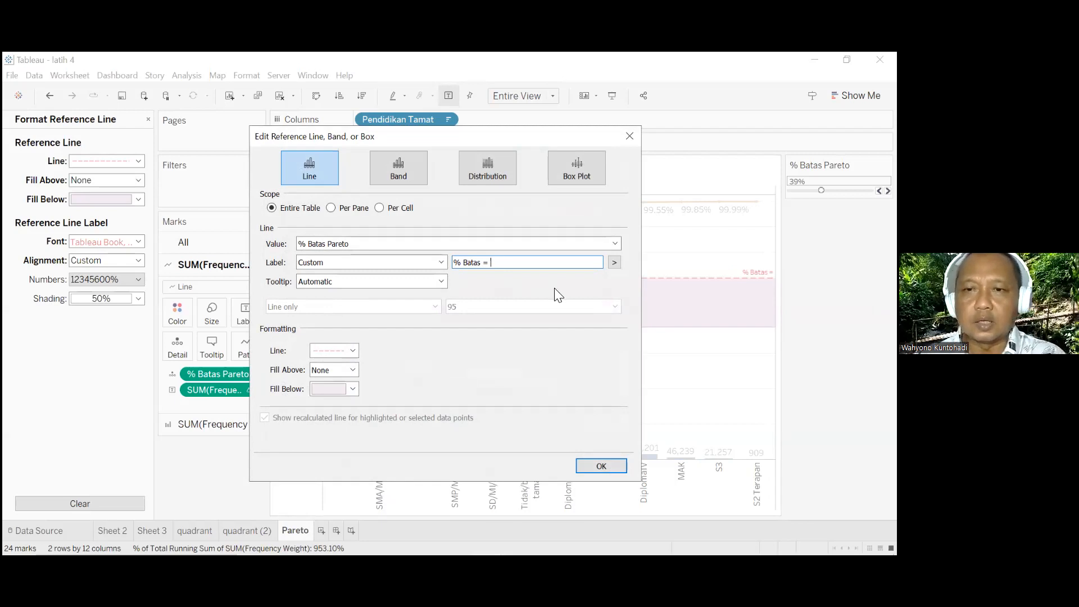
{"action": "left_click", "coordinate": [614, 262]}
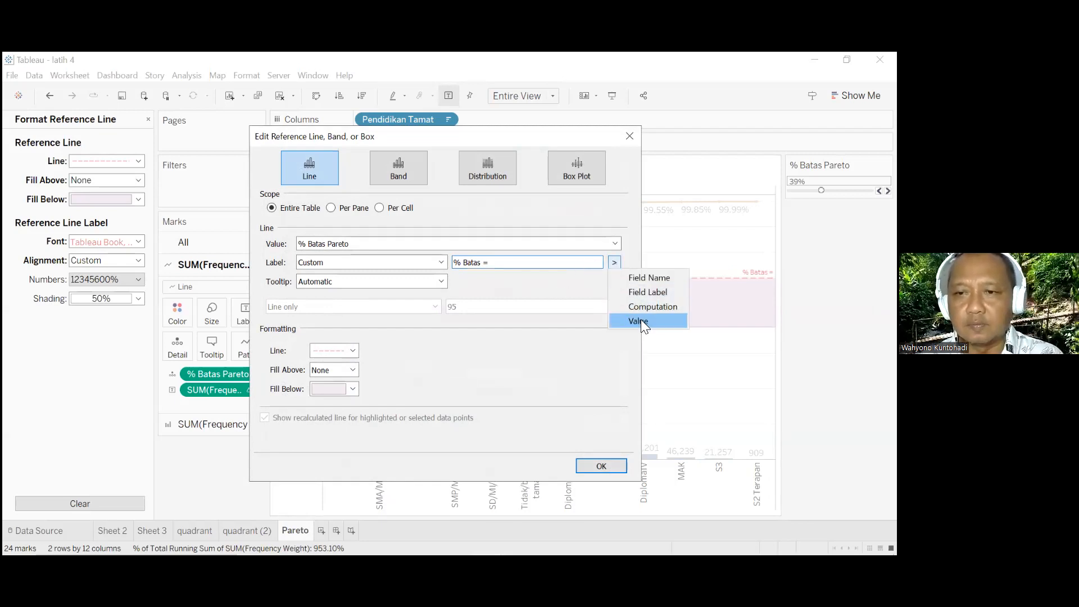
{"action": "left_click", "coordinate": [641, 320]}
{"action": "left_click", "coordinate": [598, 465]}
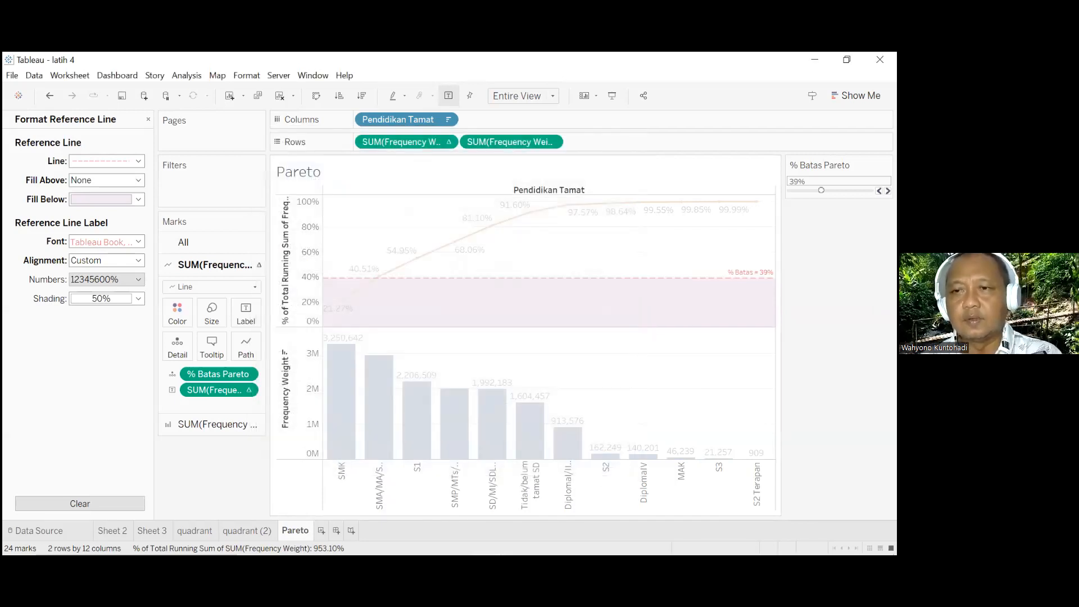
Raise the % Batas Pareto parameter to 68% and finally to 84%
{"action": "left_click_drag", "start_coordinate": [821, 190], "coordinate": [845, 190]}
{"action": "left_click", "coordinate": [569, 279]}
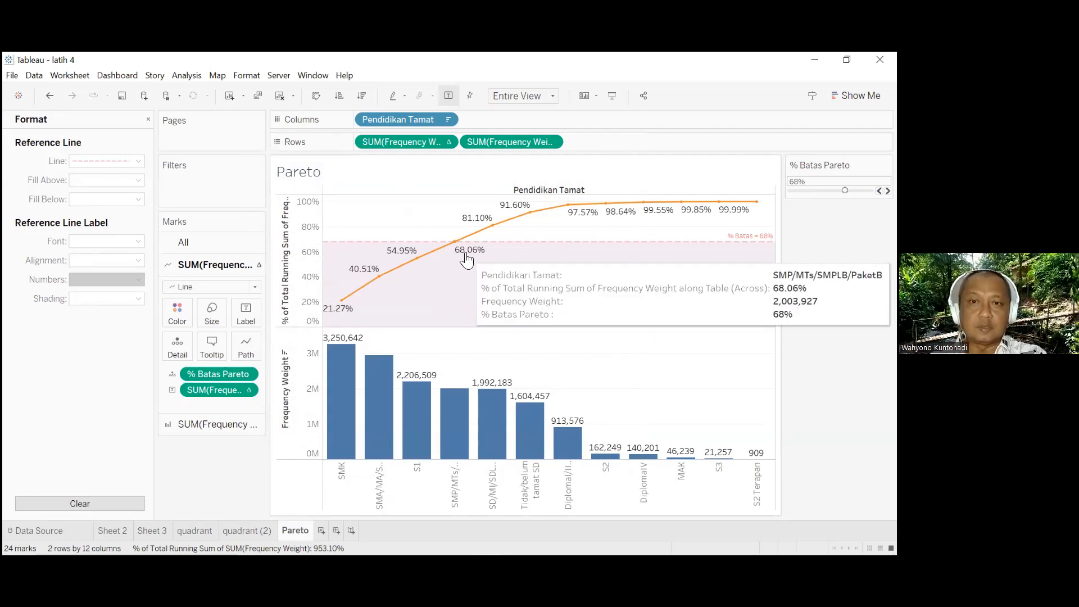
{"action": "left_click_drag", "start_coordinate": [845, 191], "coordinate": [857, 190]}
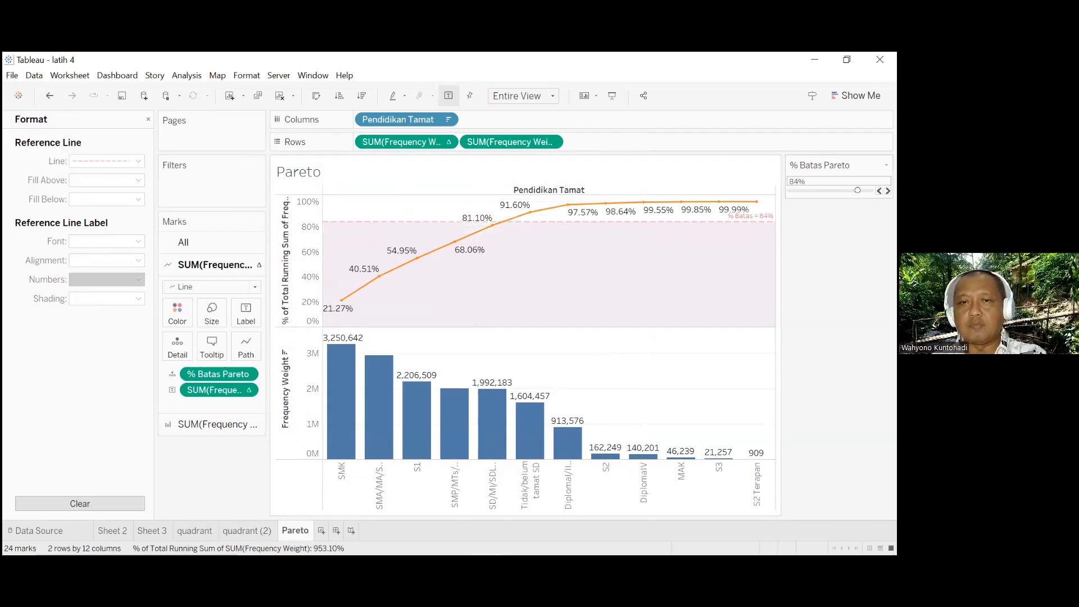
{"action": "mouse_move", "coordinate": [495, 232]}
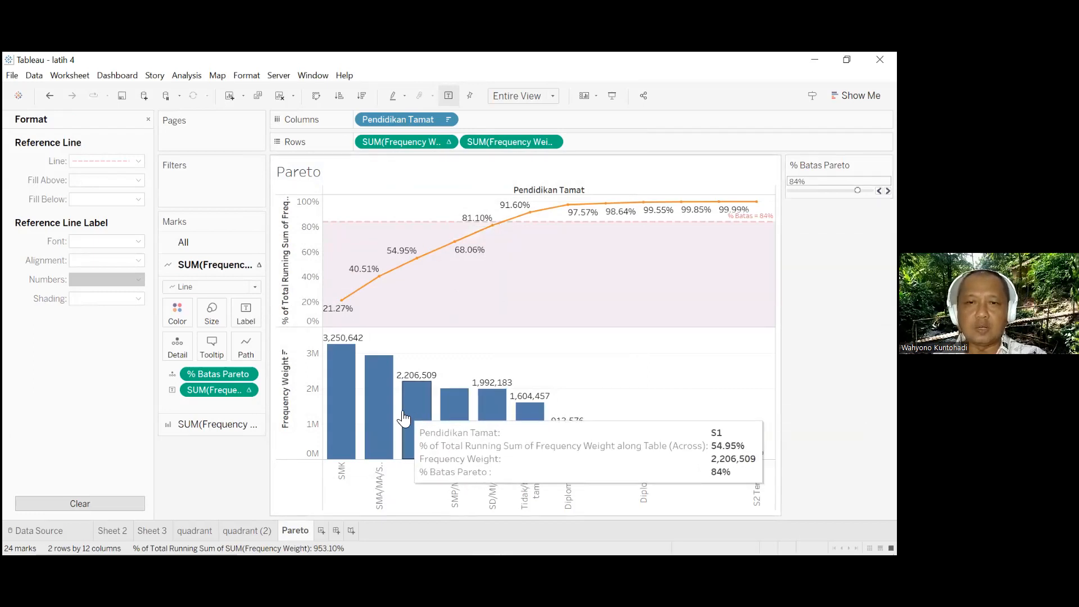
{"action": "mouse_move", "coordinate": [327, 388]}
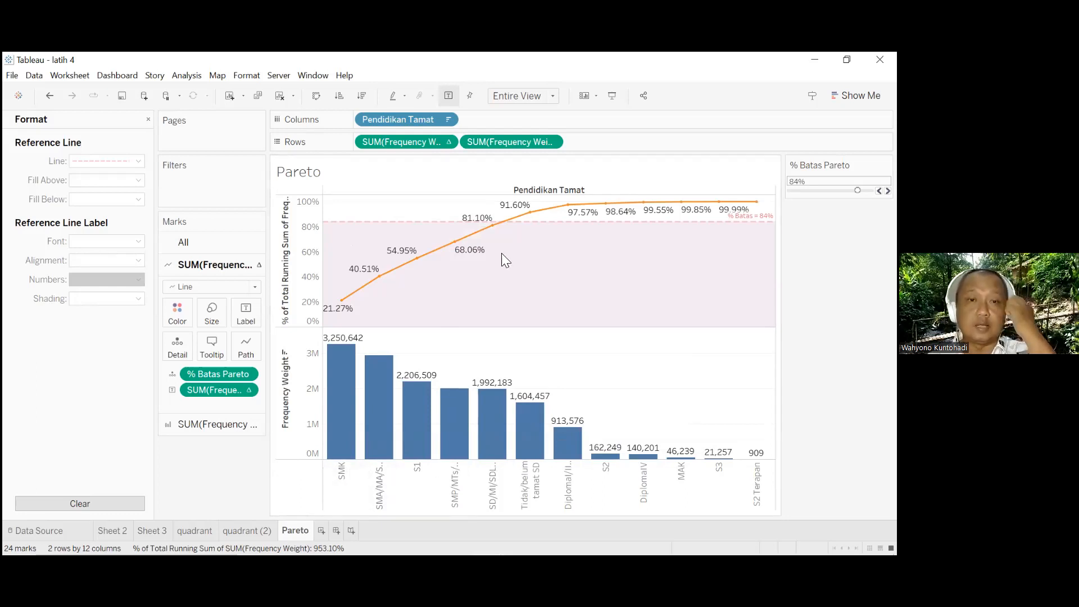
Close the reference line formatting and examine the formula of the T/F % running total calculated field
{"action": "left_click", "coordinate": [148, 119]}
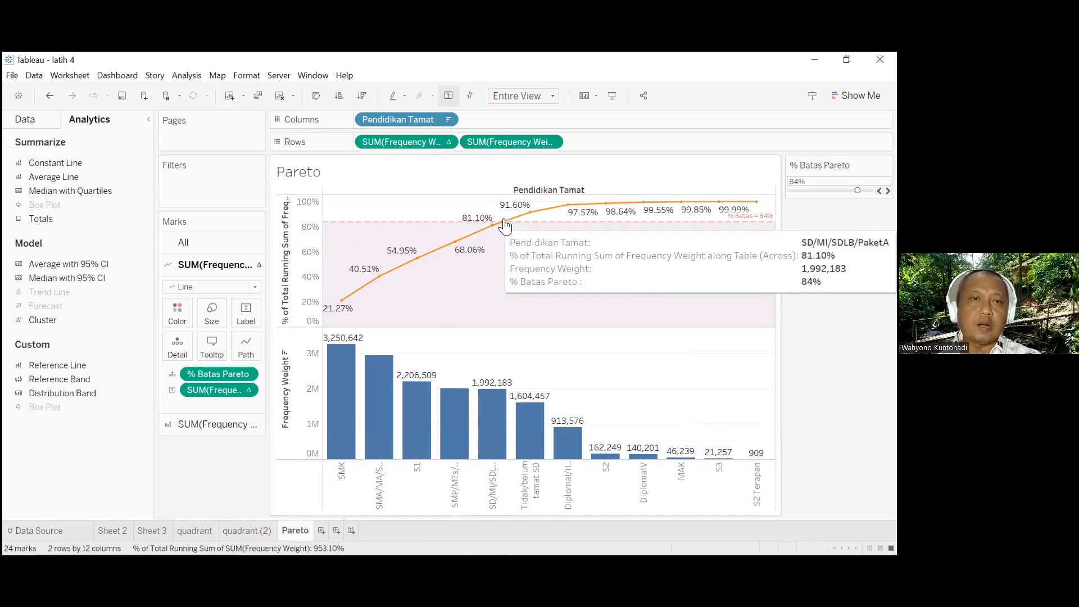
{"action": "left_click", "coordinate": [40, 120]}
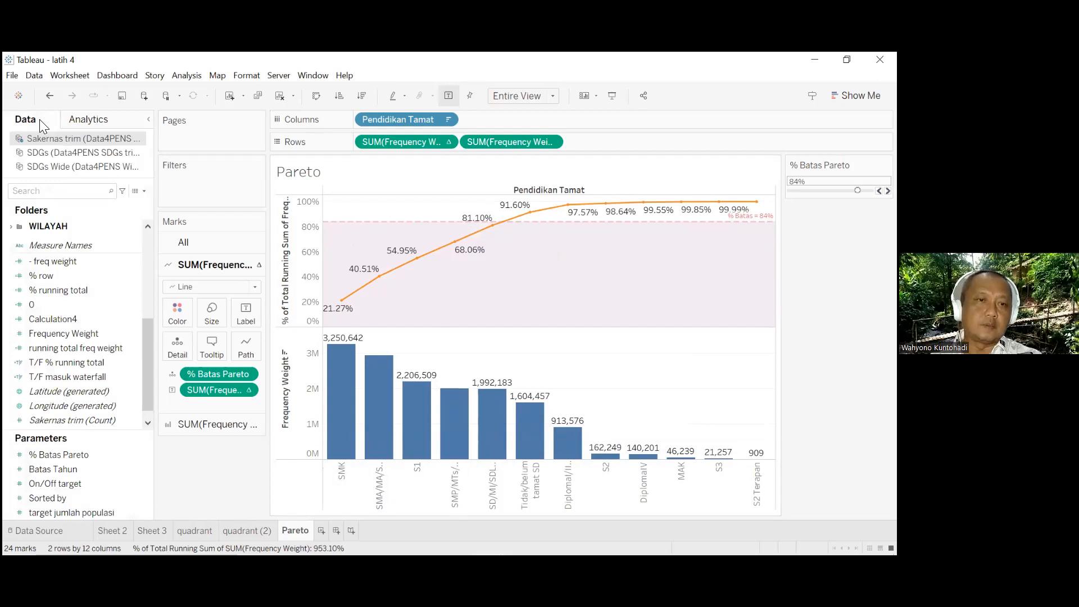
{"action": "scroll", "coordinate": [148, 340], "scroll_direction": "down", "scroll_amount": 1}
{"action": "left_click_drag", "start_coordinate": [150, 345], "coordinate": [152, 268]}
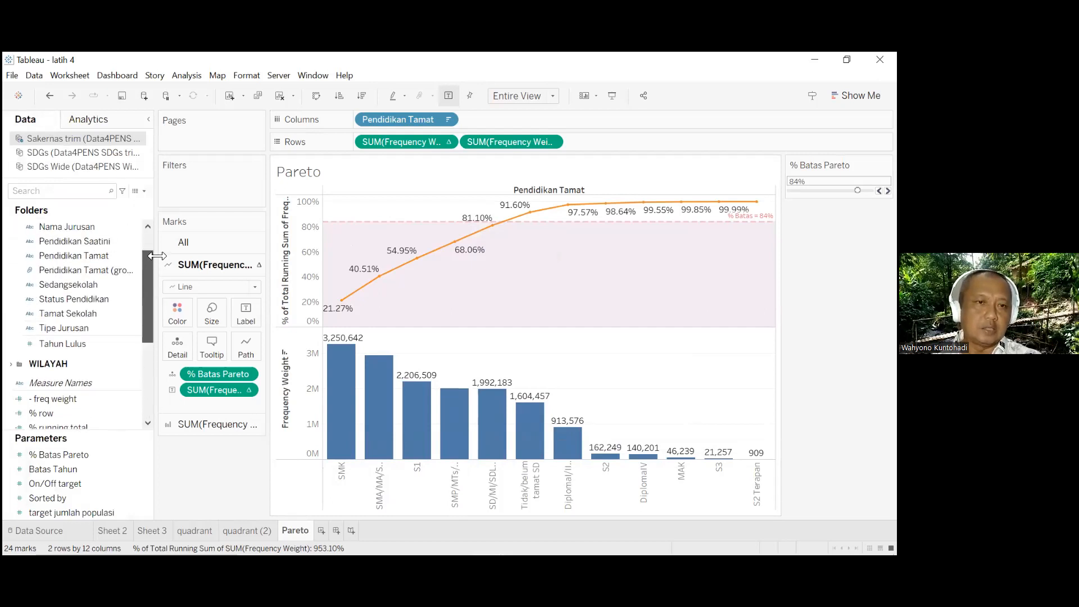
{"action": "scroll", "coordinate": [151, 256], "scroll_direction": "up", "scroll_amount": 2}
{"action": "scroll", "coordinate": [150, 264], "scroll_direction": "down", "scroll_amount": 2}
{"action": "left_click_drag", "start_coordinate": [149, 295], "coordinate": [148, 349]}
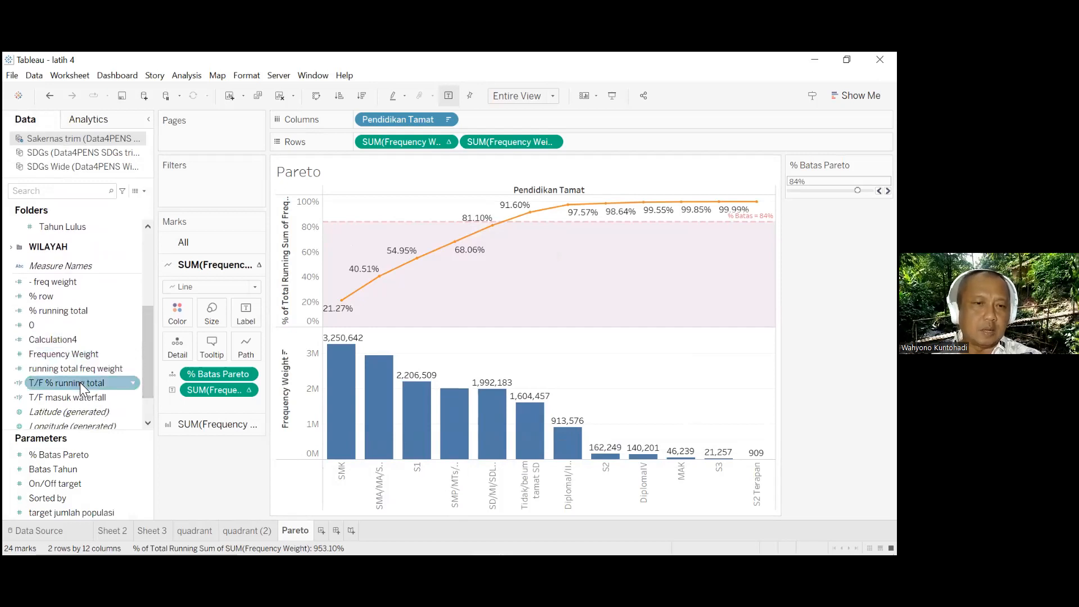
{"action": "left_click", "coordinate": [85, 396]}
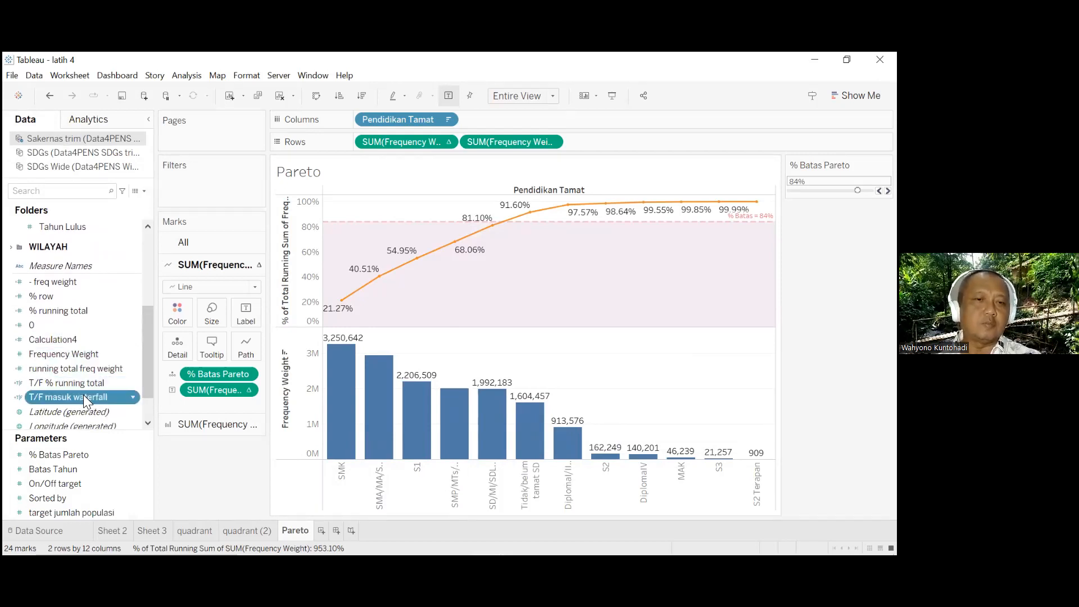
{"action": "right_click", "coordinate": [83, 395]}
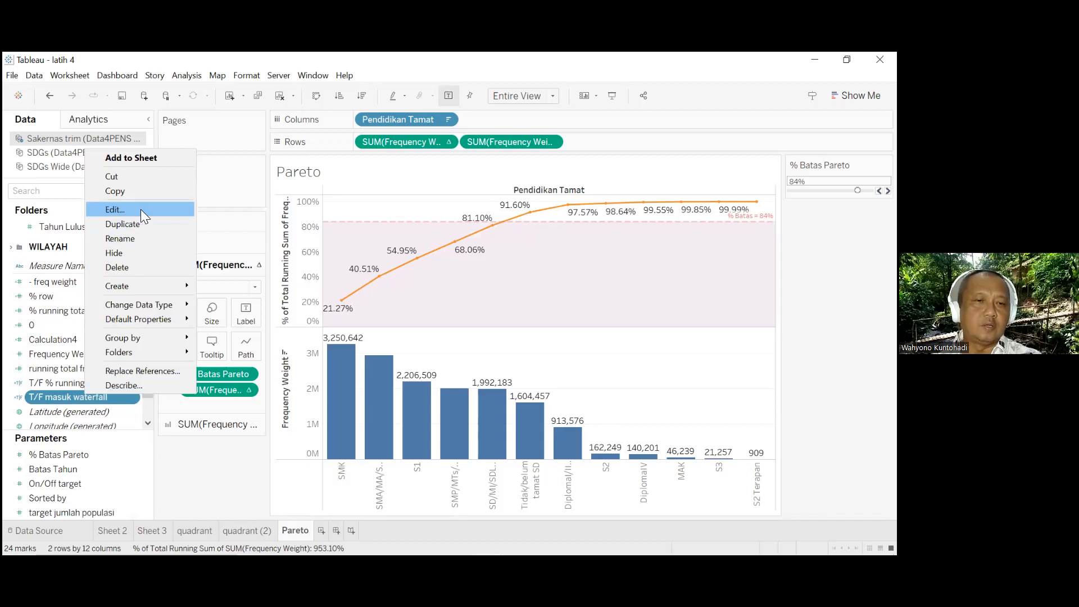
{"action": "right_click", "coordinate": [66, 380]}
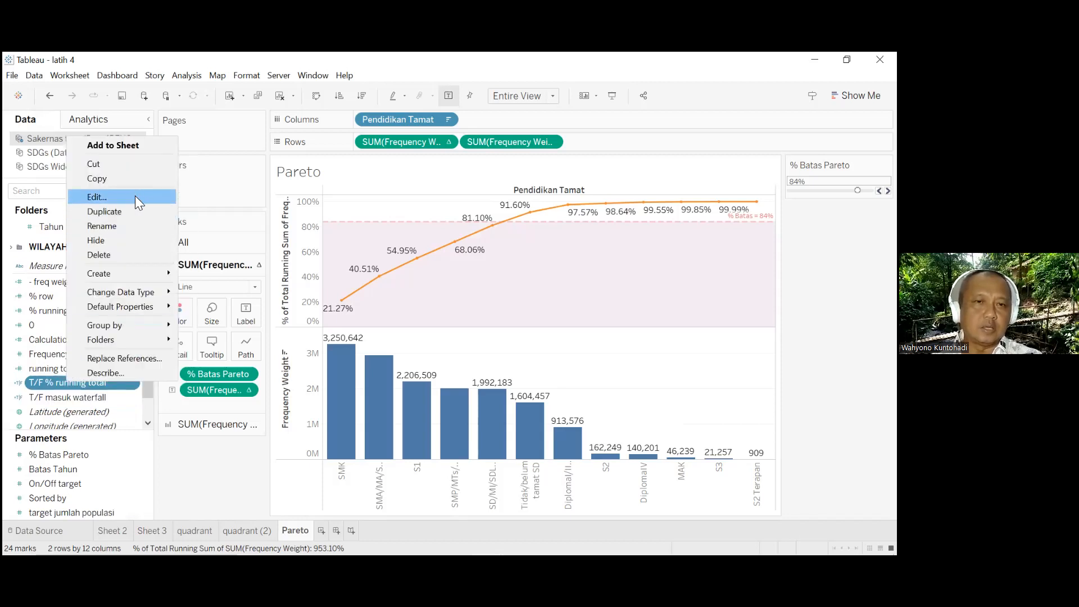
{"action": "left_click", "coordinate": [135, 195]}
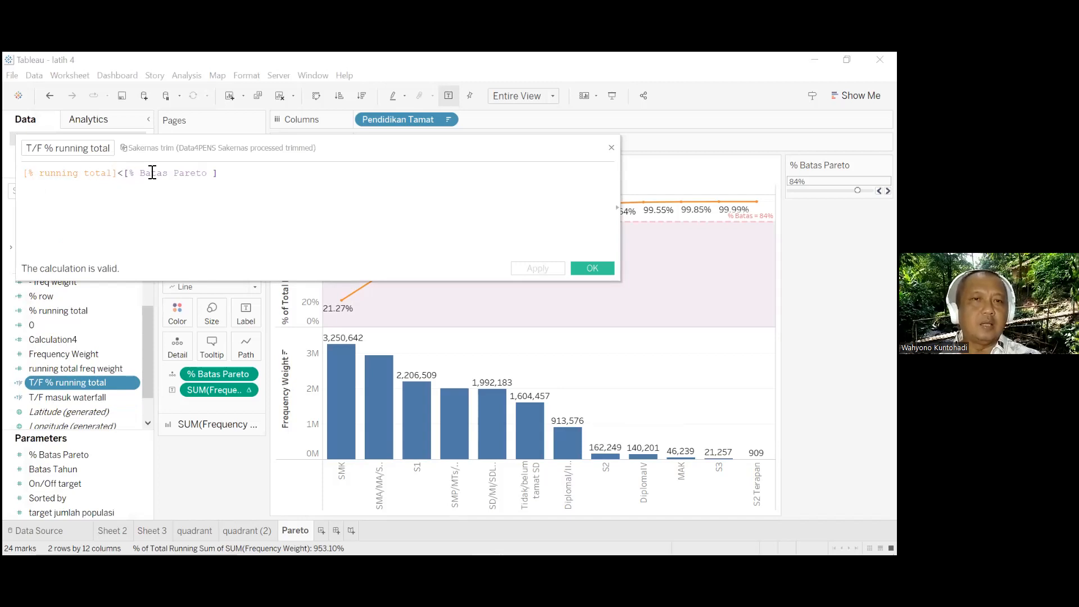
{"action": "left_click", "coordinate": [593, 269]}
Try filtering the chart to the True values of T/F % running total, and remove that filter again
{"action": "left_click_drag", "start_coordinate": [74, 383], "coordinate": [213, 187]}
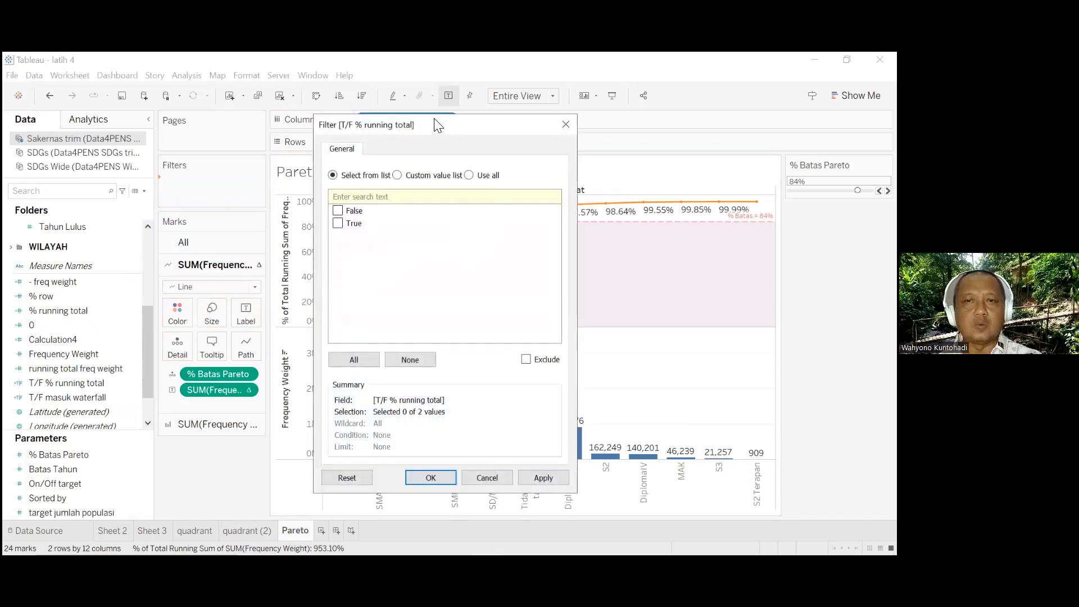
{"action": "left_click_drag", "start_coordinate": [441, 124], "coordinate": [151, 100]}
{"action": "left_click", "coordinate": [46, 200]}
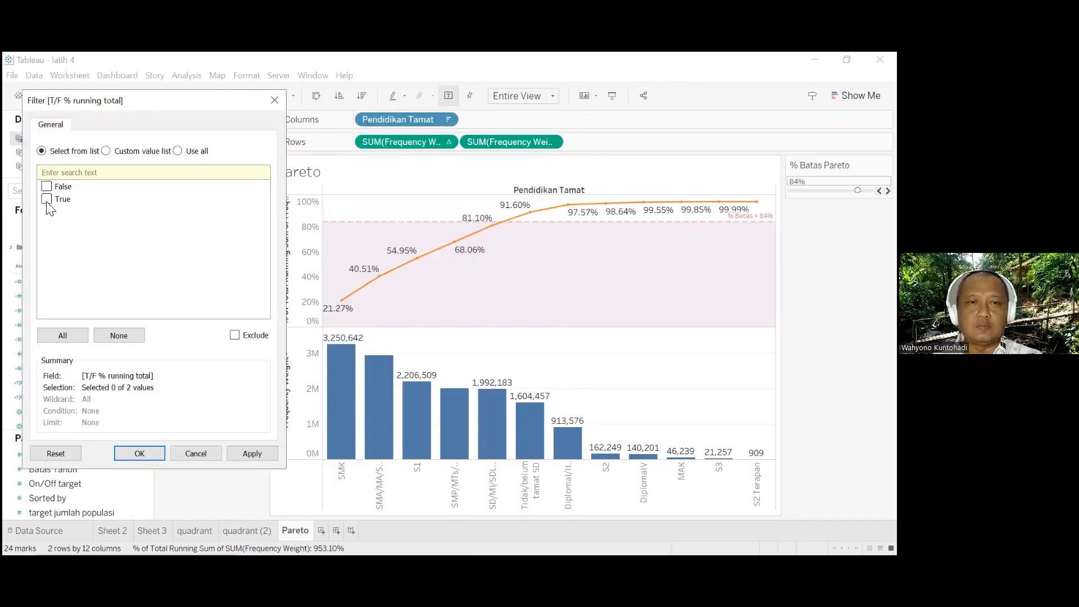
{"action": "left_click", "coordinate": [147, 451]}
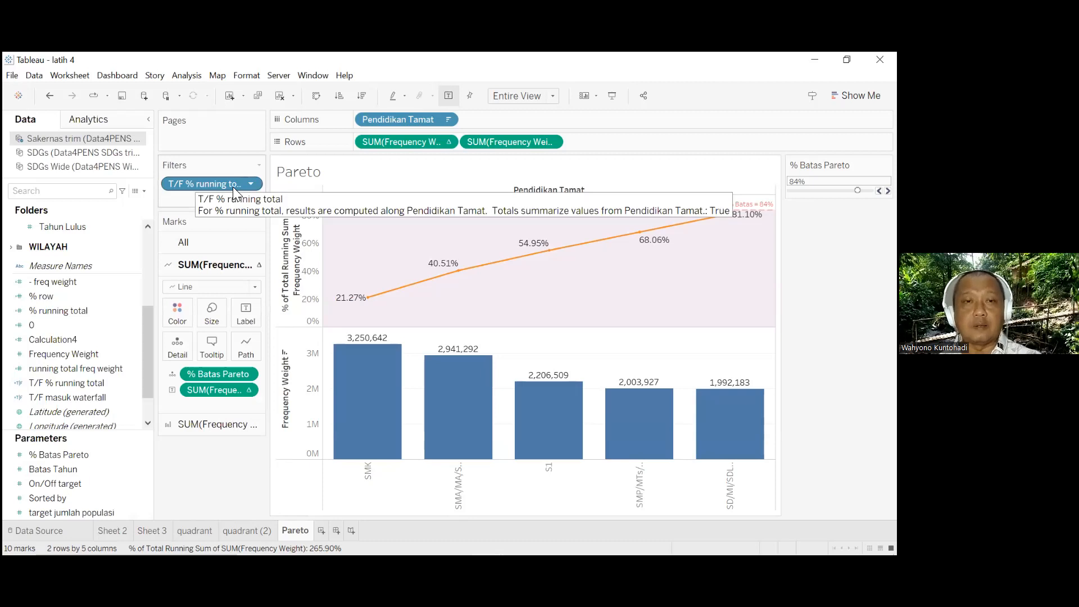
{"action": "left_click_drag", "start_coordinate": [233, 186], "coordinate": [112, 312]}
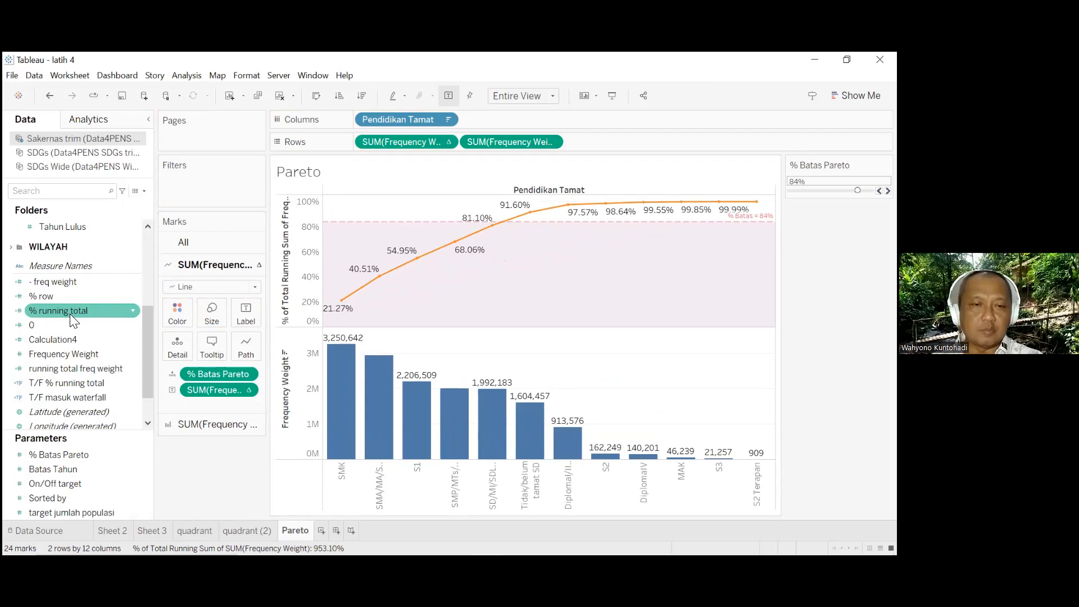
Color all marks, both the cumulative line and the bars, by T/F % running total
{"action": "left_click", "coordinate": [77, 383]}
{"action": "left_click", "coordinate": [77, 381]}
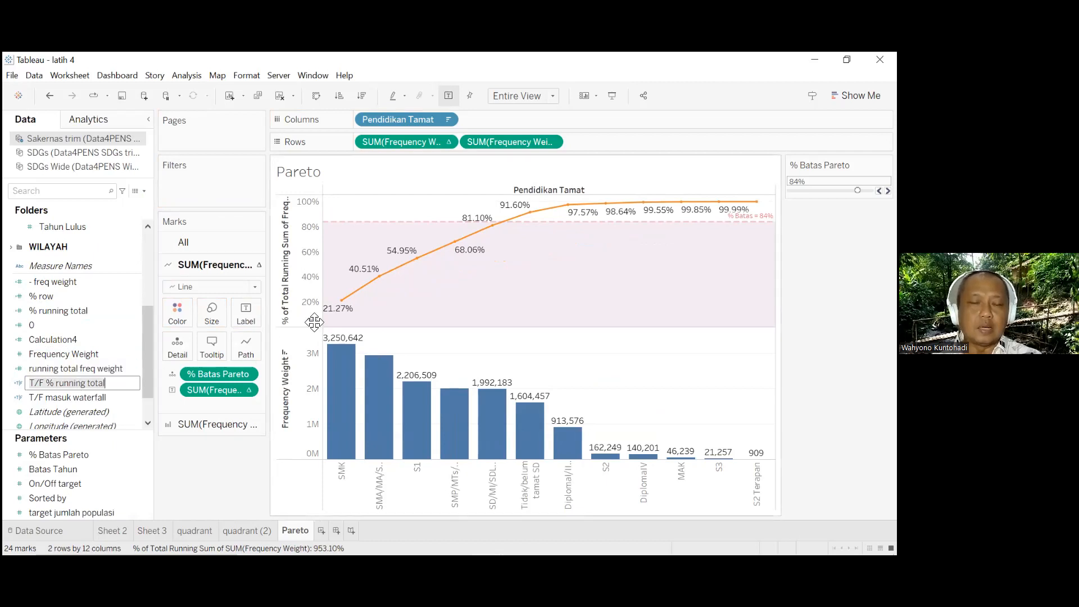
{"action": "mouse_move", "coordinate": [490, 229]}
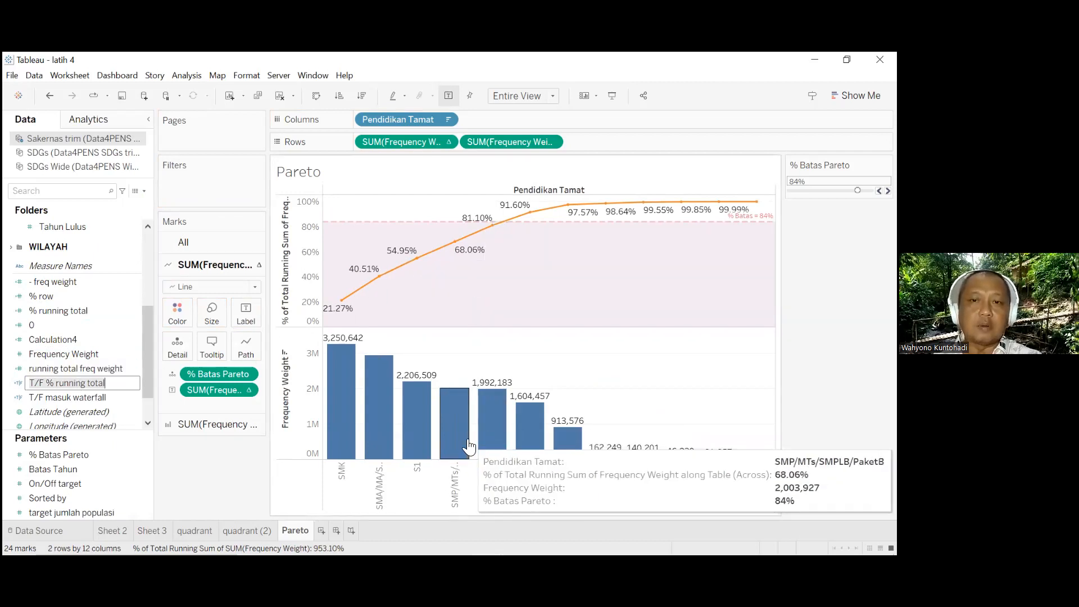
{"action": "left_click", "coordinate": [196, 247]}
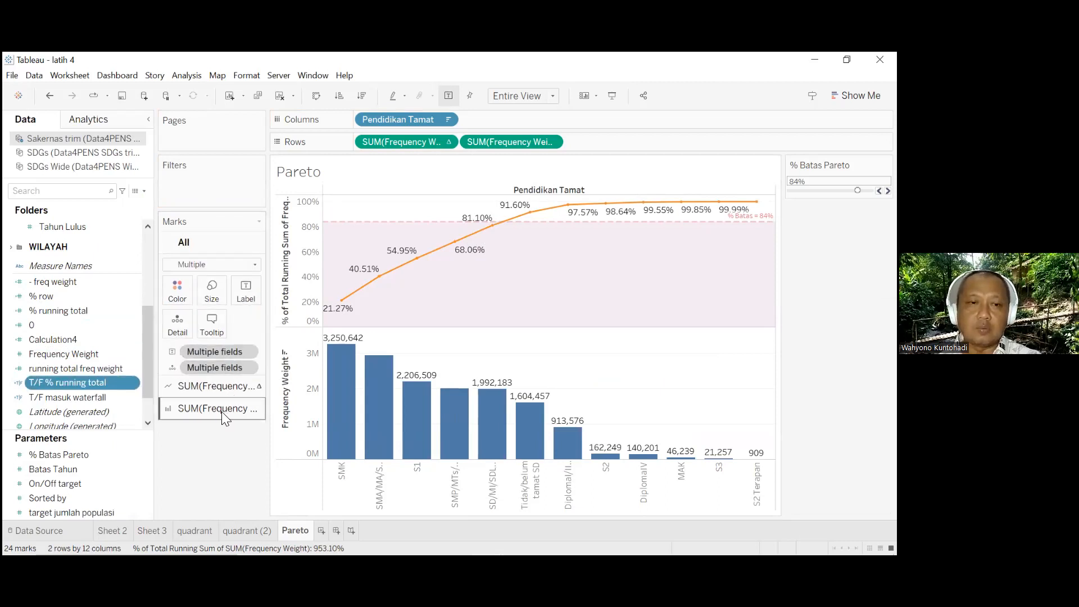
{"action": "left_click_drag", "start_coordinate": [79, 387], "coordinate": [174, 286]}
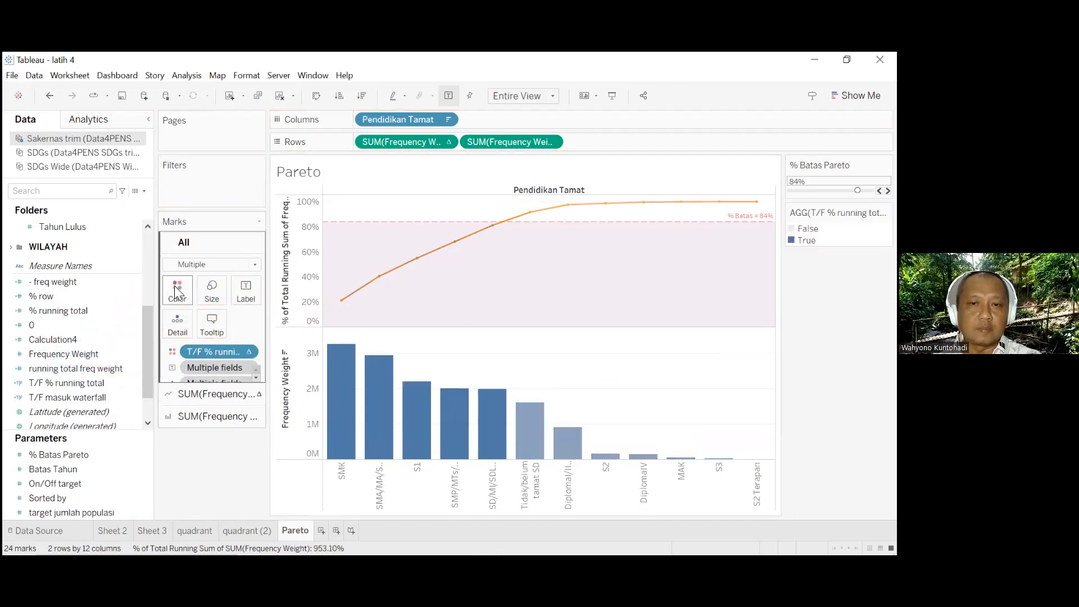
Check the colors assigned to the False and True values of T/F % running total
{"action": "mouse_move", "coordinate": [563, 214]}
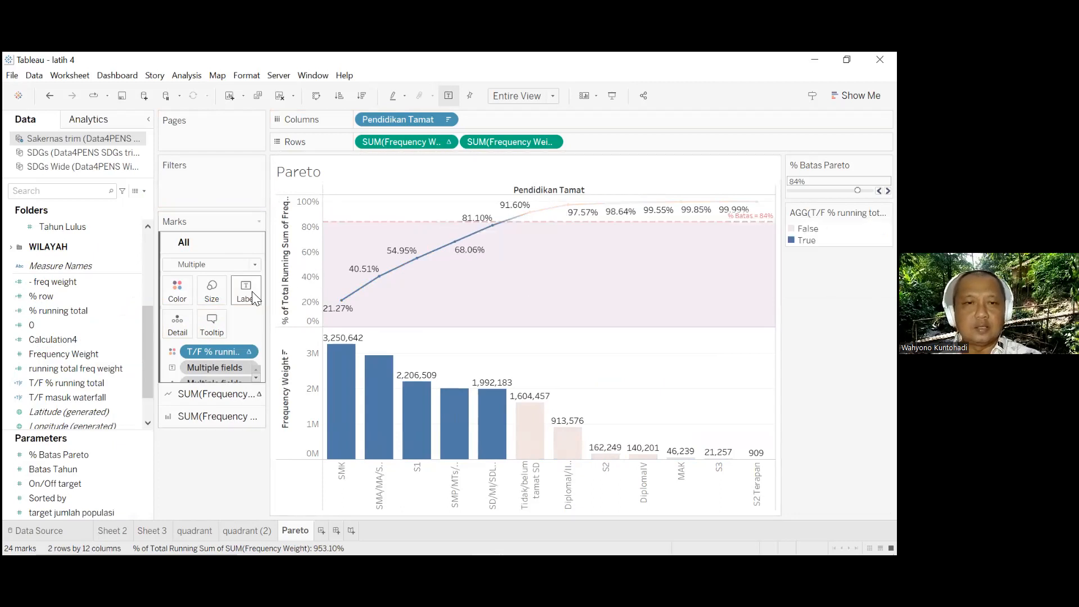
{"action": "left_click", "coordinate": [183, 302]}
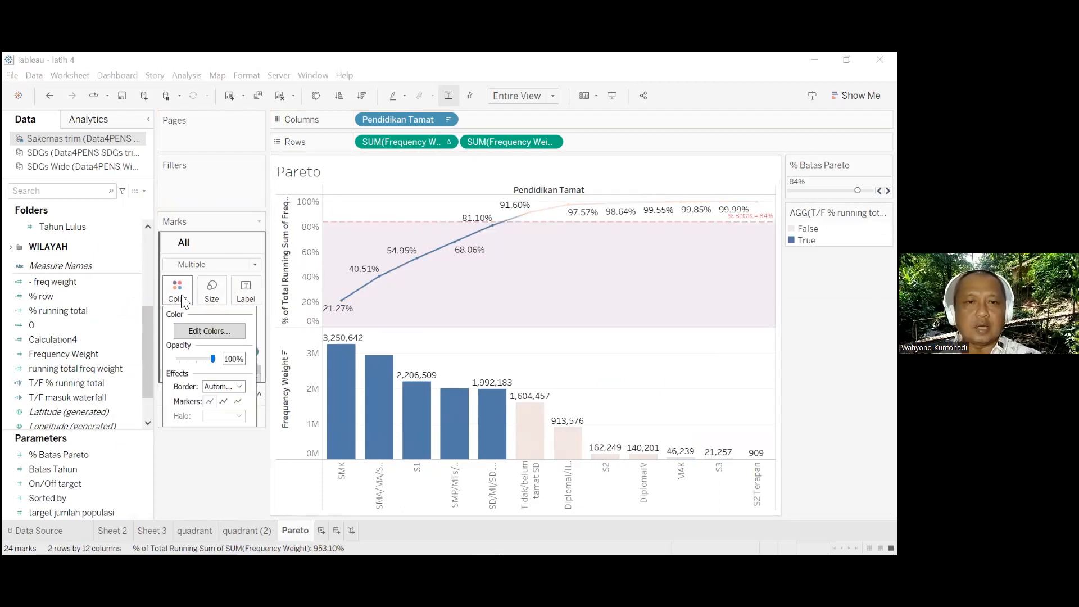
{"action": "left_click", "coordinate": [198, 327]}
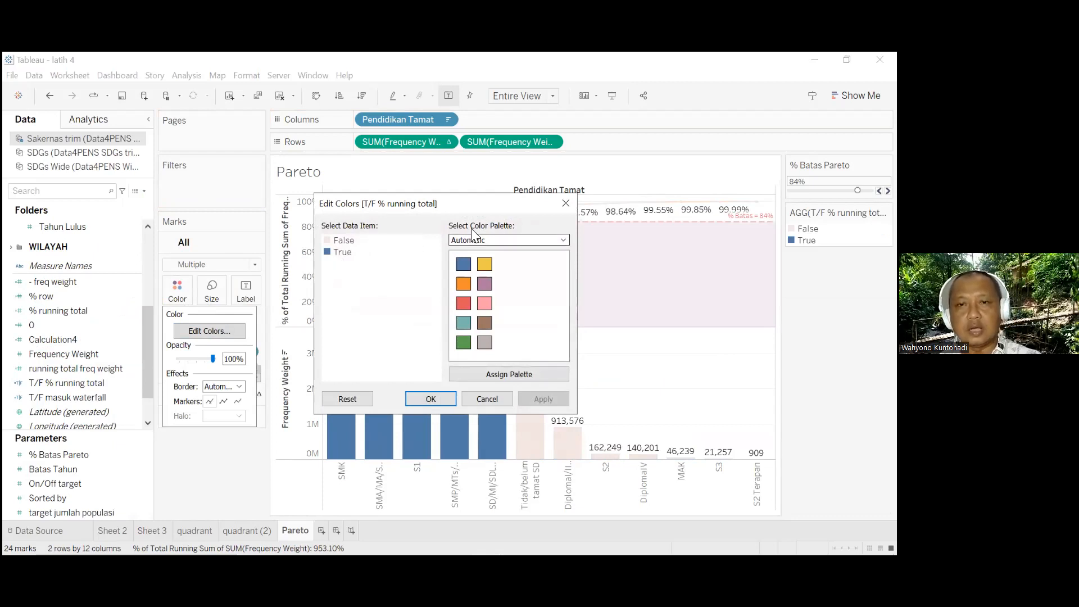
{"action": "left_click_drag", "start_coordinate": [455, 204], "coordinate": [218, 185]}
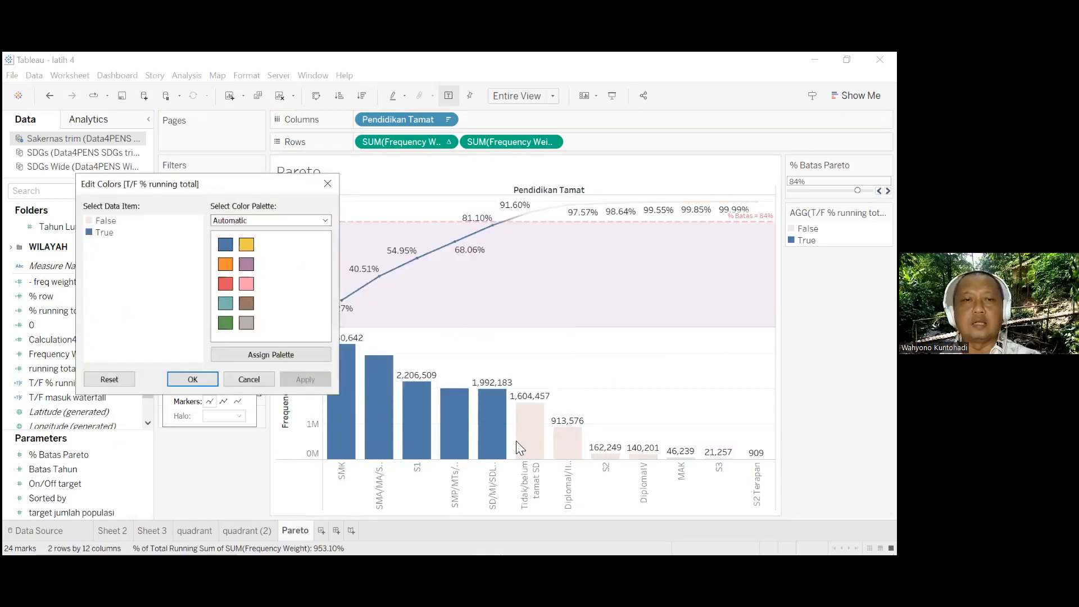
{"action": "left_click", "coordinate": [194, 379]}
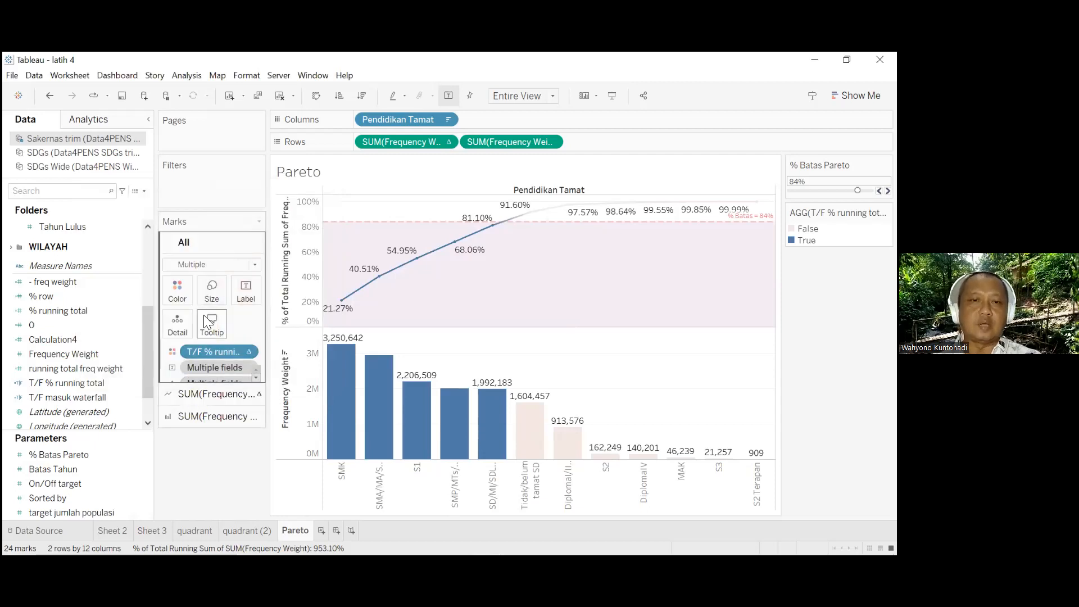
Give all marks in the Pareto chart a dark gray border
{"action": "left_click", "coordinate": [177, 290]}
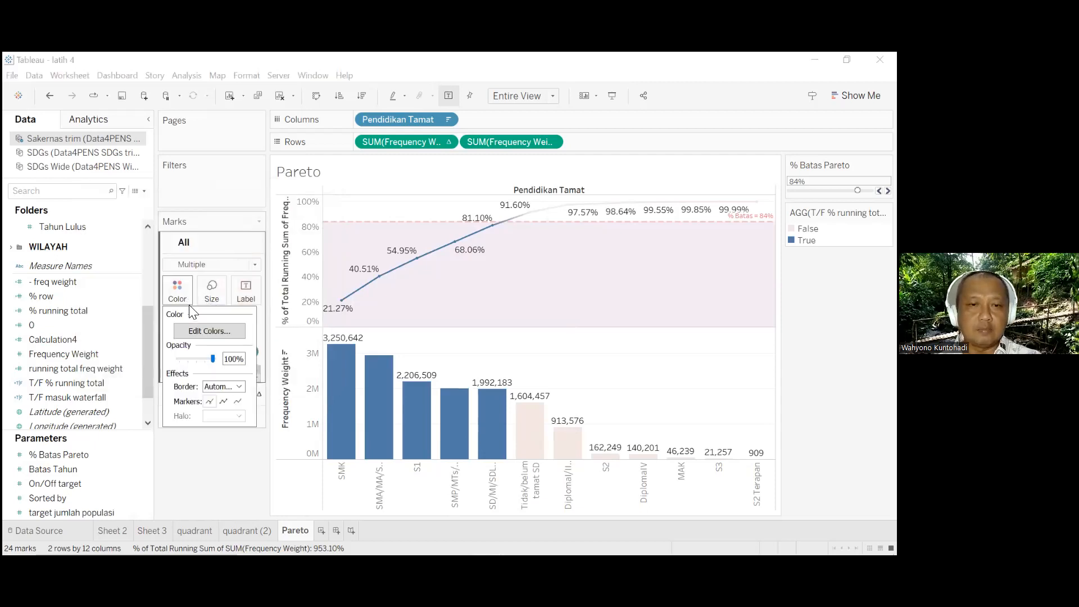
{"action": "left_click", "coordinate": [239, 386]}
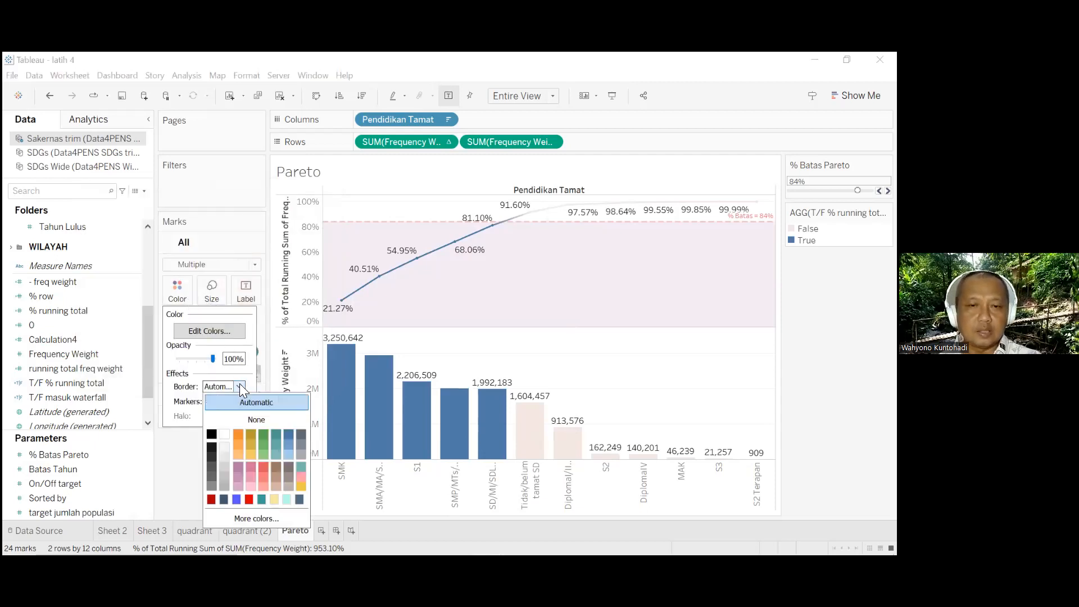
{"action": "left_click", "coordinate": [210, 477]}
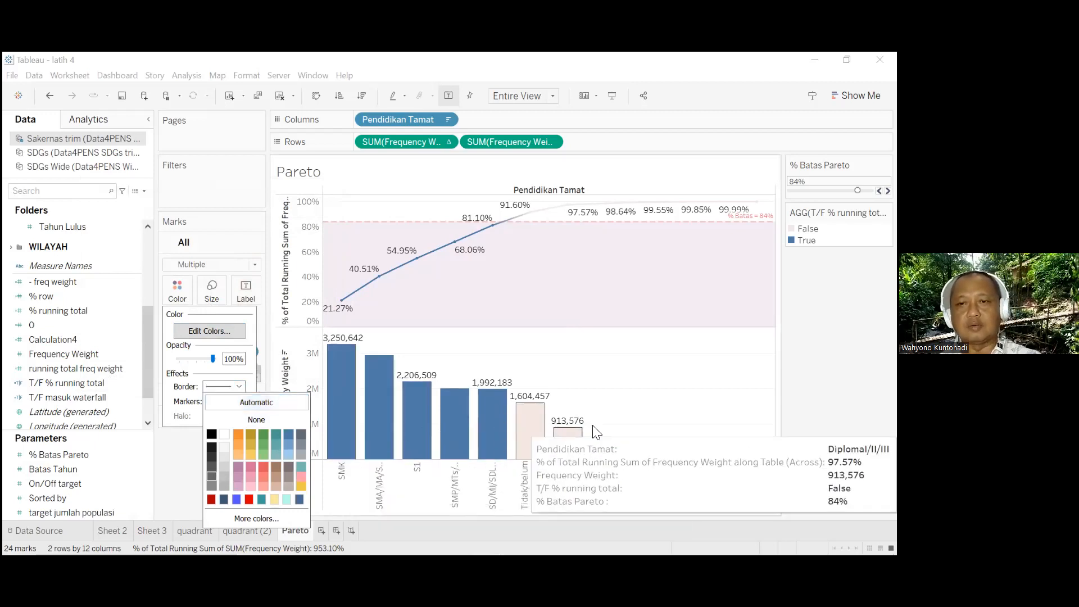
{"action": "key", "text": "Escape"}
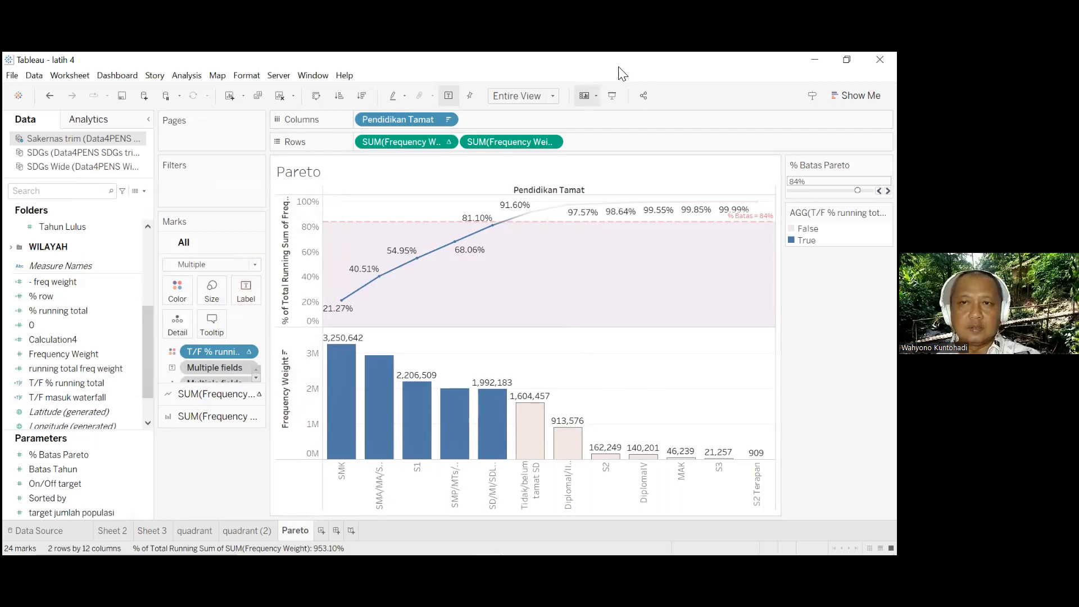
Show the Pareto sheet in presentation mode and lower % Batas Pareto to 49%, examining the bars and line points within the limit
{"action": "key", "text": "F7"}
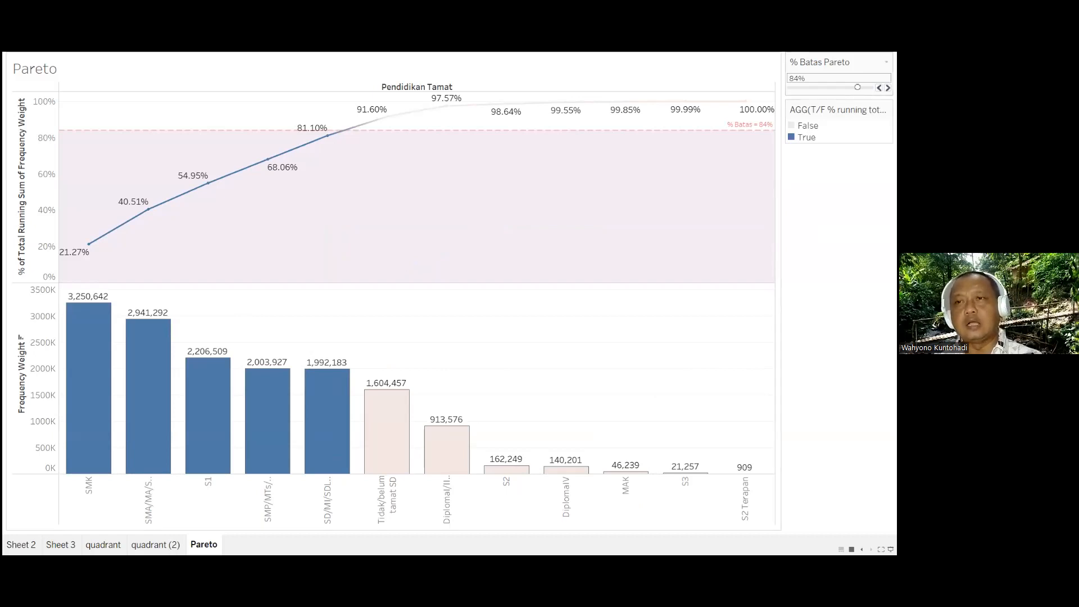
{"action": "left_click_drag", "start_coordinate": [857, 88], "coordinate": [829, 87]}
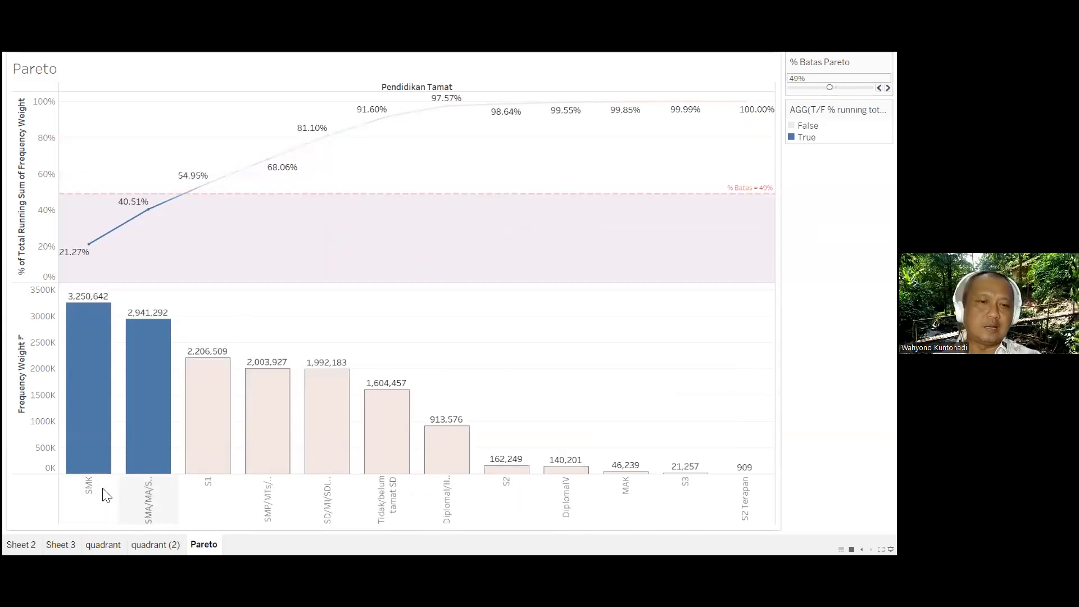
{"action": "mouse_move", "coordinate": [115, 422]}
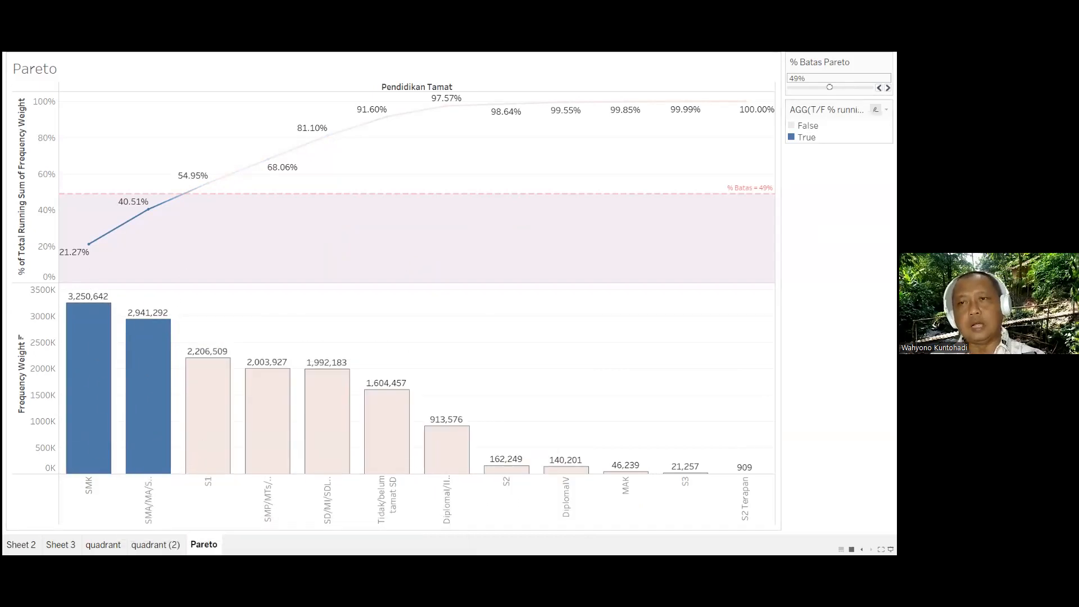
{"action": "mouse_move", "coordinate": [171, 363]}
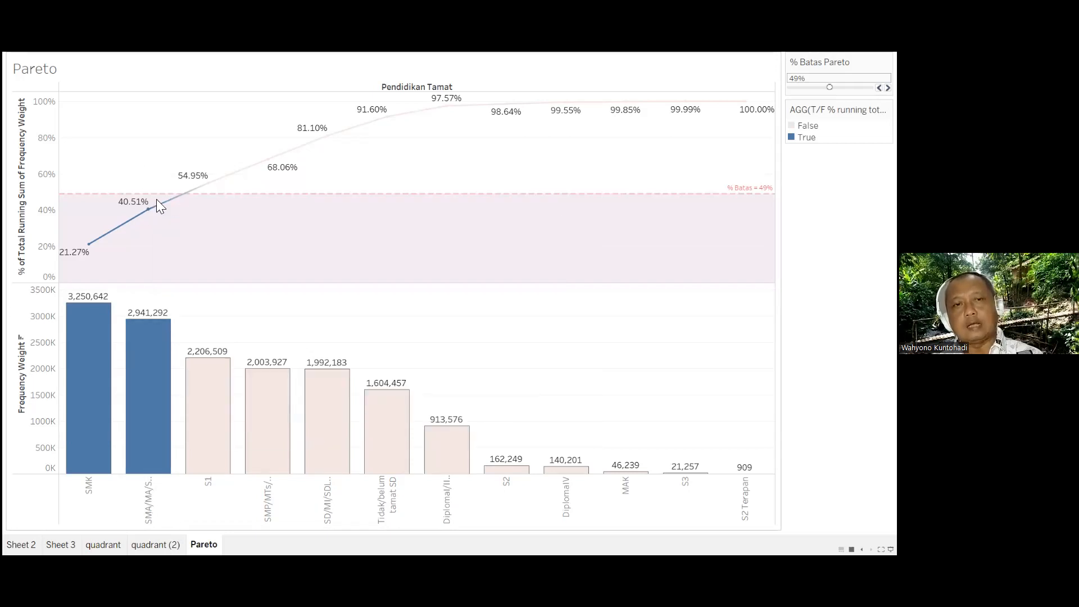
{"action": "mouse_move", "coordinate": [194, 411]}
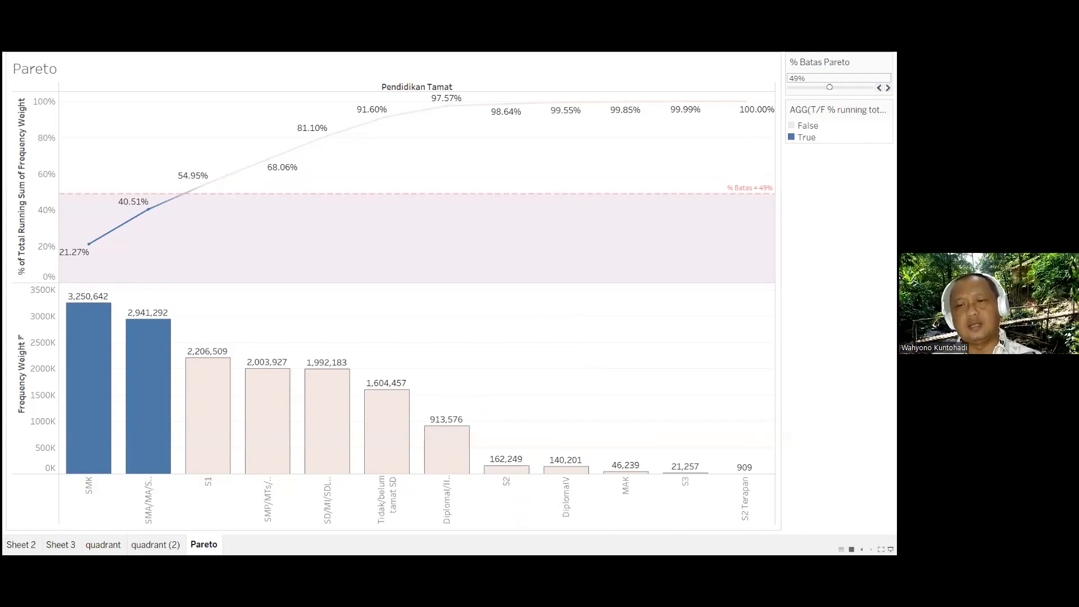
Raise % Batas Pareto to 94%, check the bars and cumulative line against the limit, and leave presentation mode
{"action": "left_click_drag", "start_coordinate": [830, 87], "coordinate": [860, 87]}
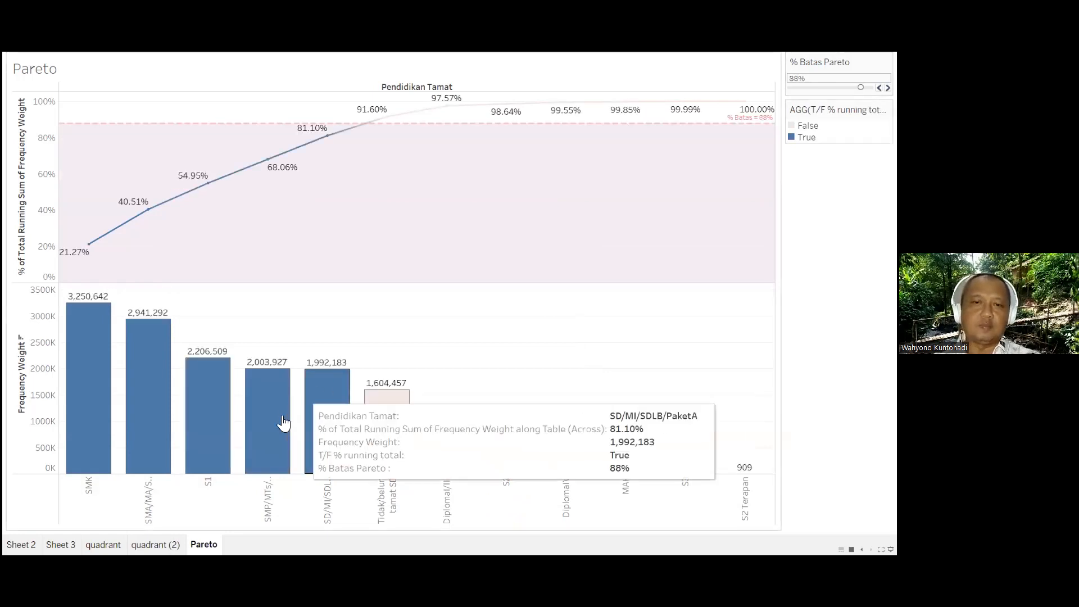
{"action": "left_click_drag", "start_coordinate": [861, 87], "coordinate": [865, 87]}
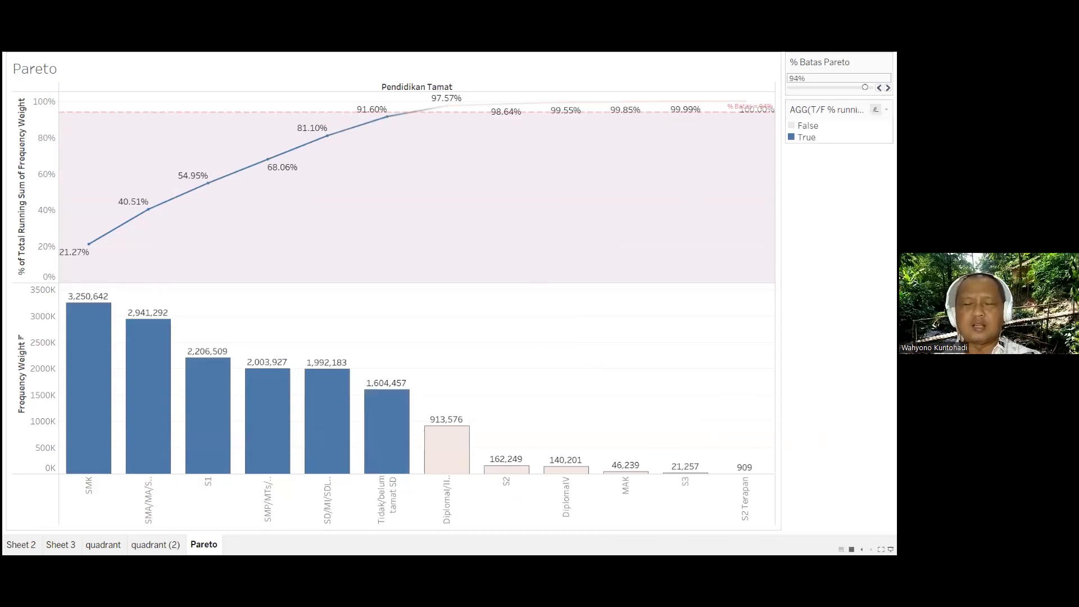
{"action": "mouse_move", "coordinate": [450, 469]}
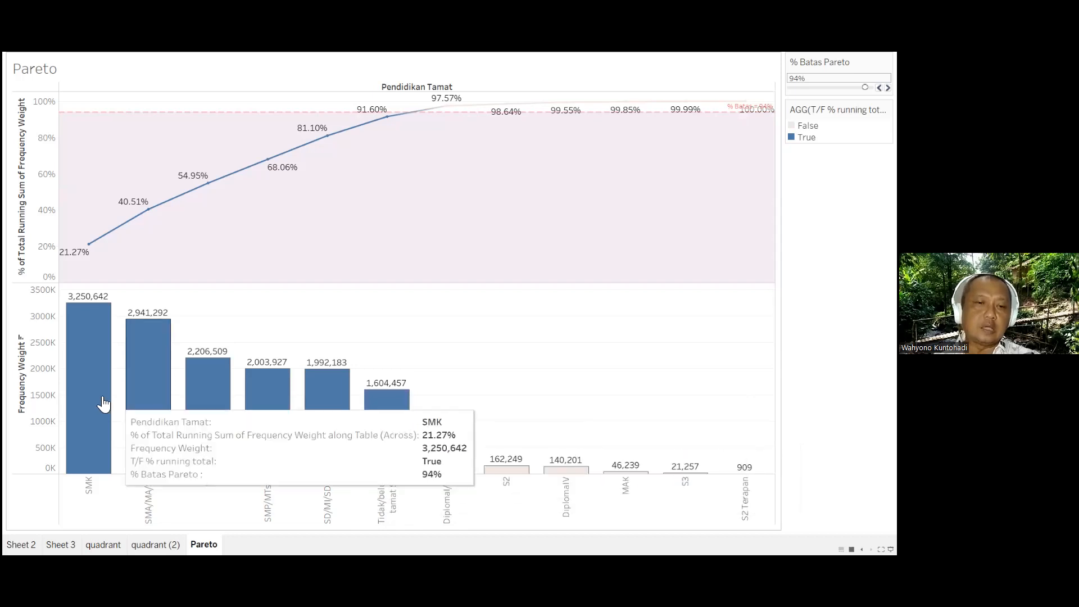
{"action": "mouse_move", "coordinate": [138, 403]}
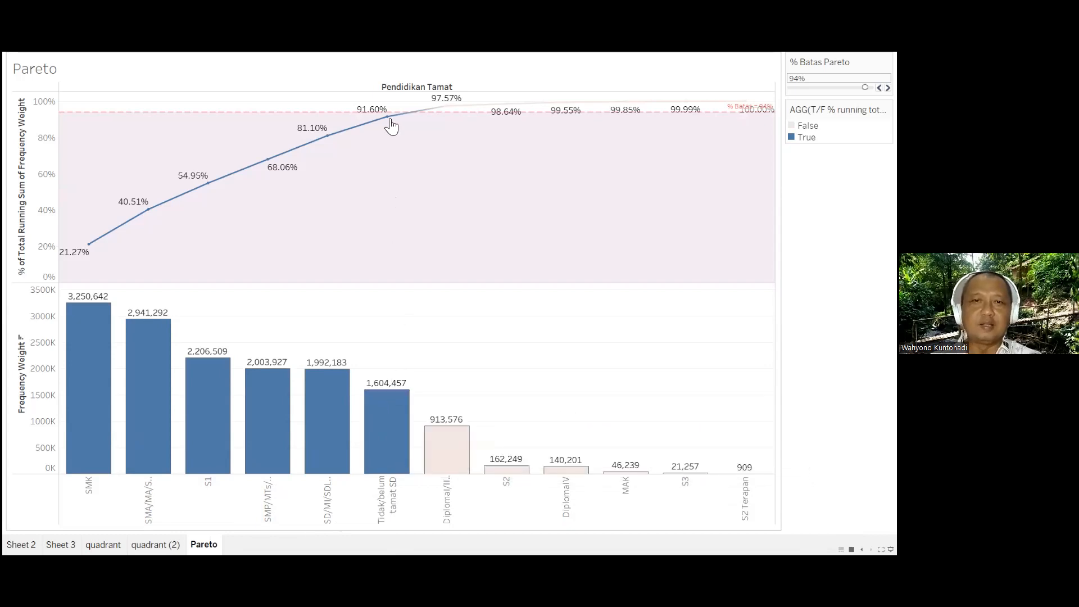
{"action": "mouse_move", "coordinate": [314, 134]}
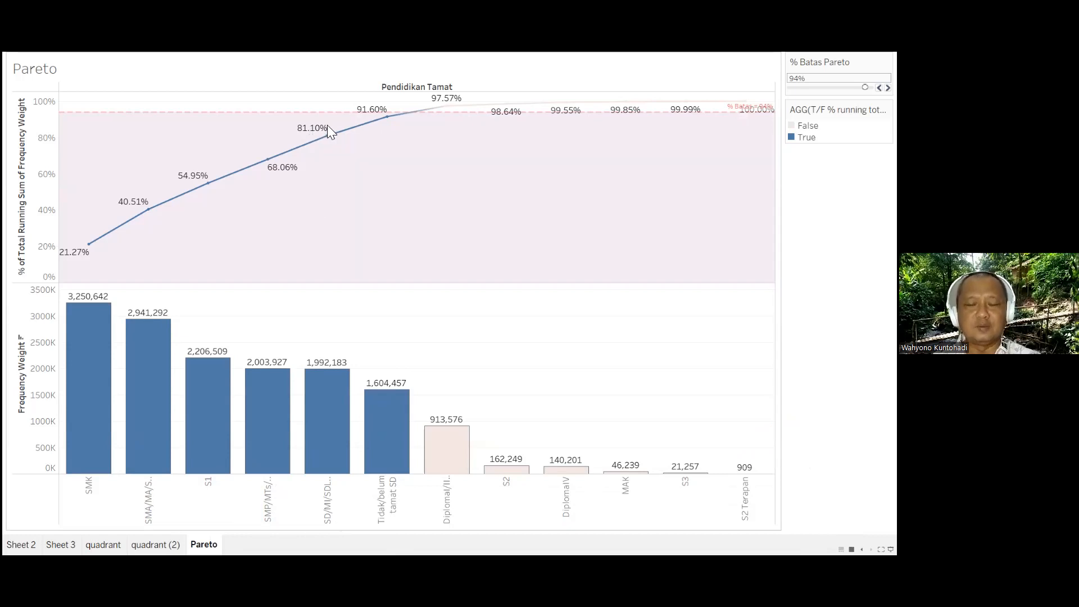
{"action": "mouse_move", "coordinate": [404, 387]}
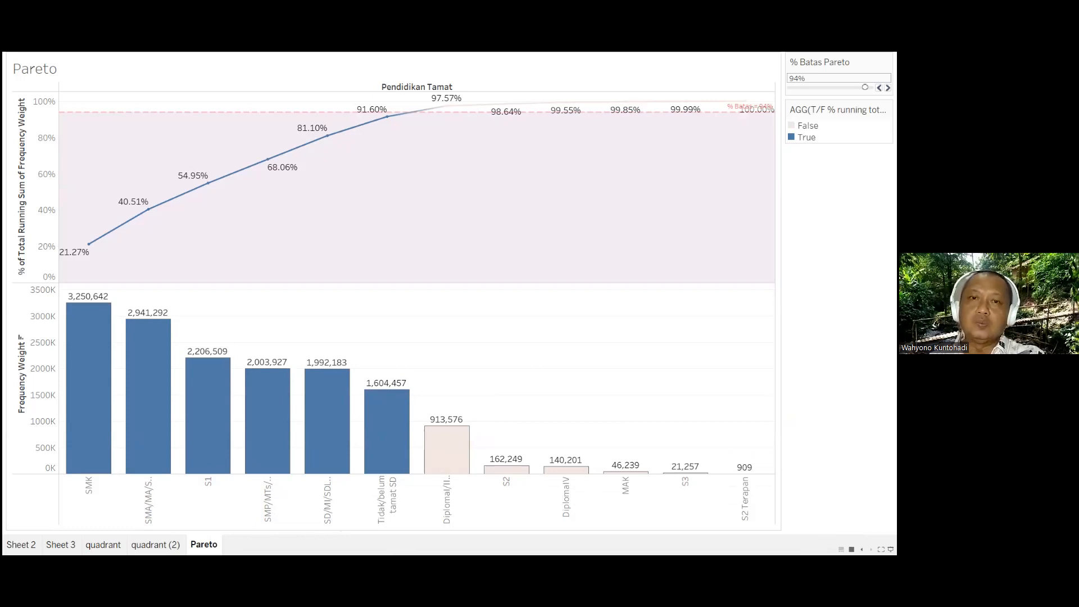
{"action": "key", "text": "Escape"}
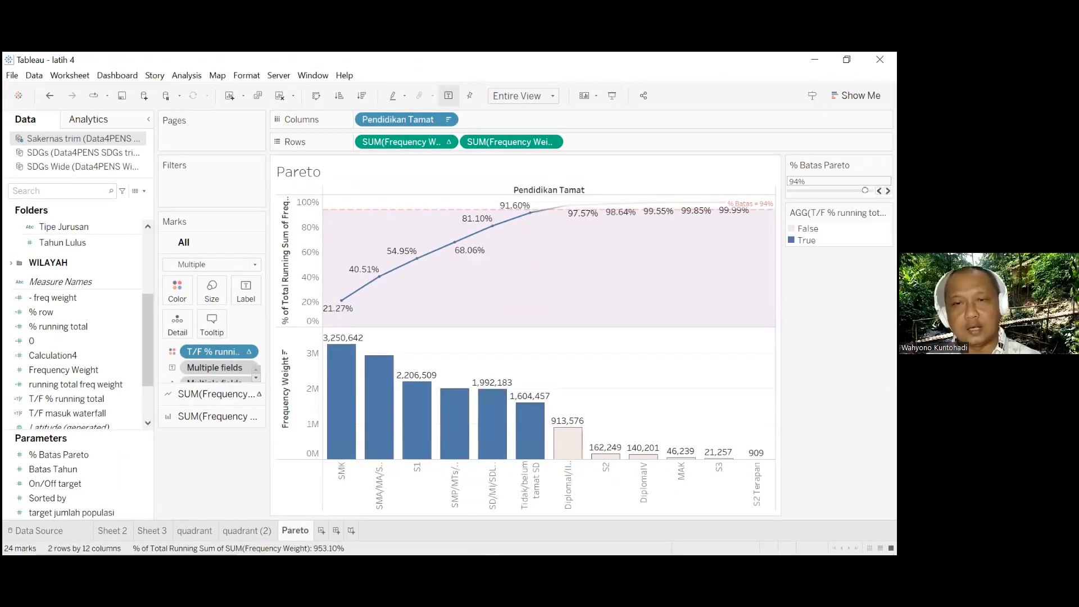
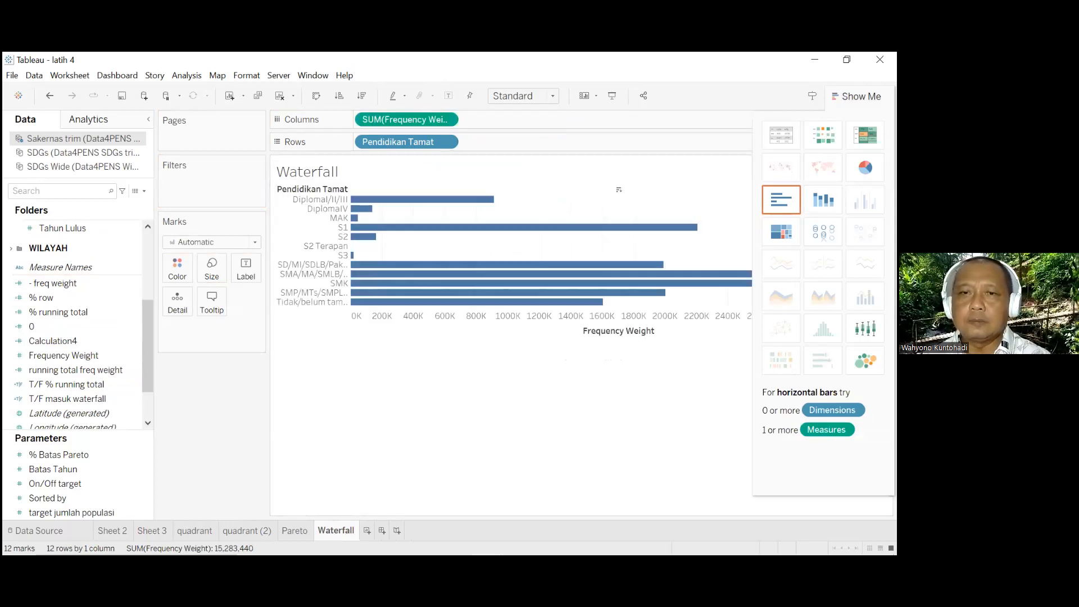
Swap rows and columns in the Waterfall sheet to get vertical bars, and enlarge the area for the Pendidikan Tamat labels
{"action": "left_click", "coordinate": [317, 97]}
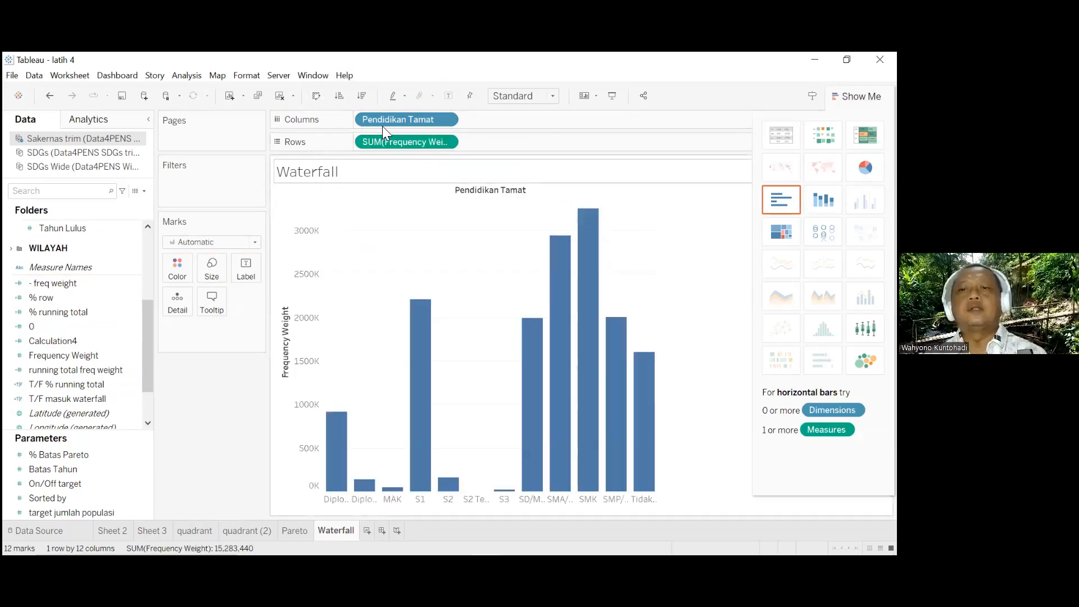
{"action": "key", "text": "ctrl+1"}
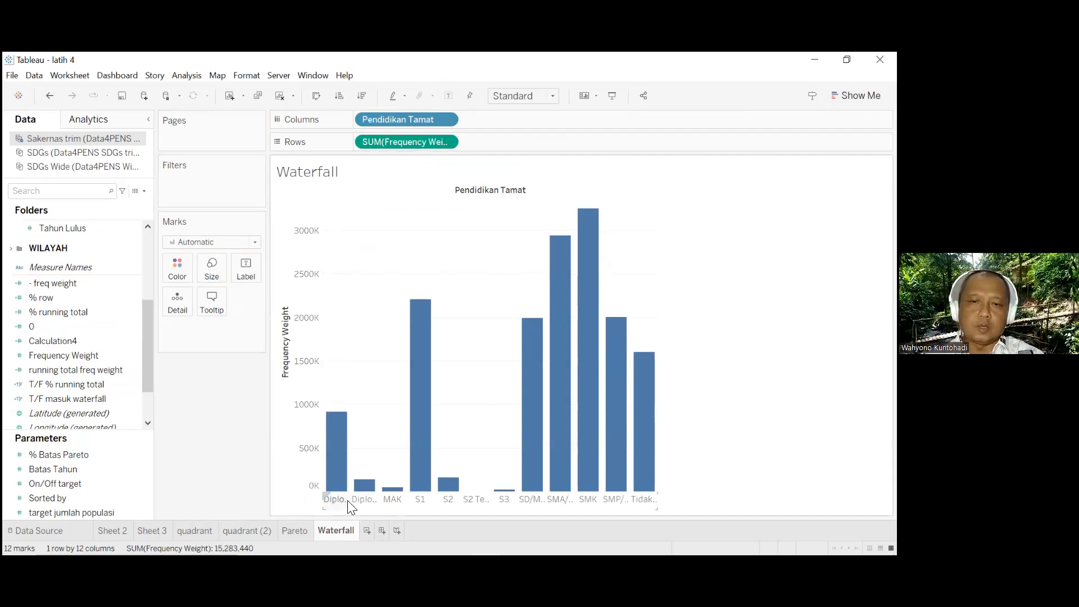
{"action": "left_click", "coordinate": [345, 449]}
{"action": "left_click", "coordinate": [380, 472]}
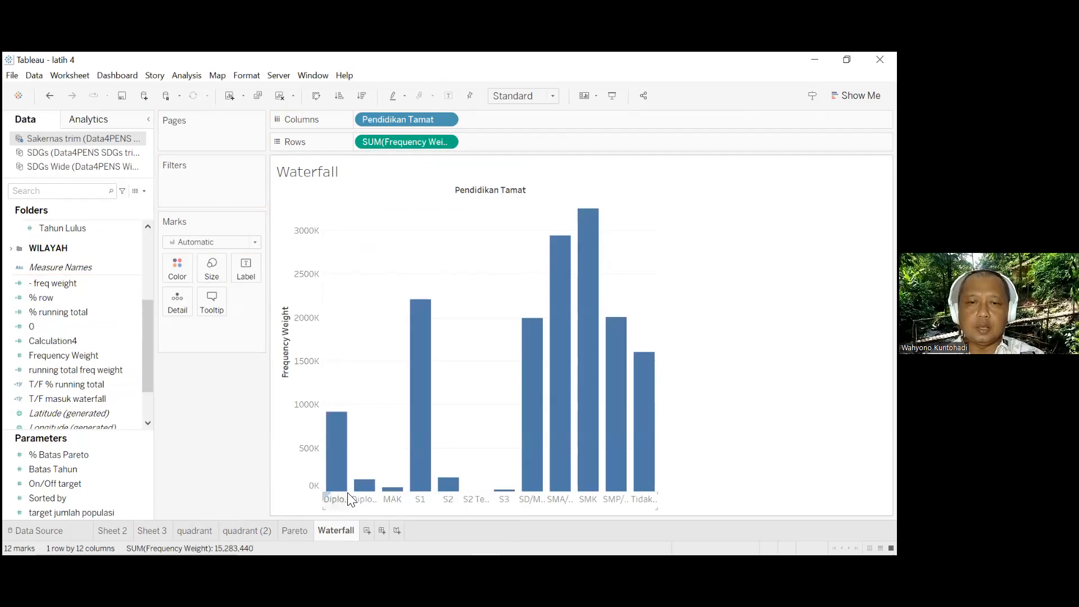
{"action": "left_click_drag", "start_coordinate": [345, 492], "coordinate": [371, 421]}
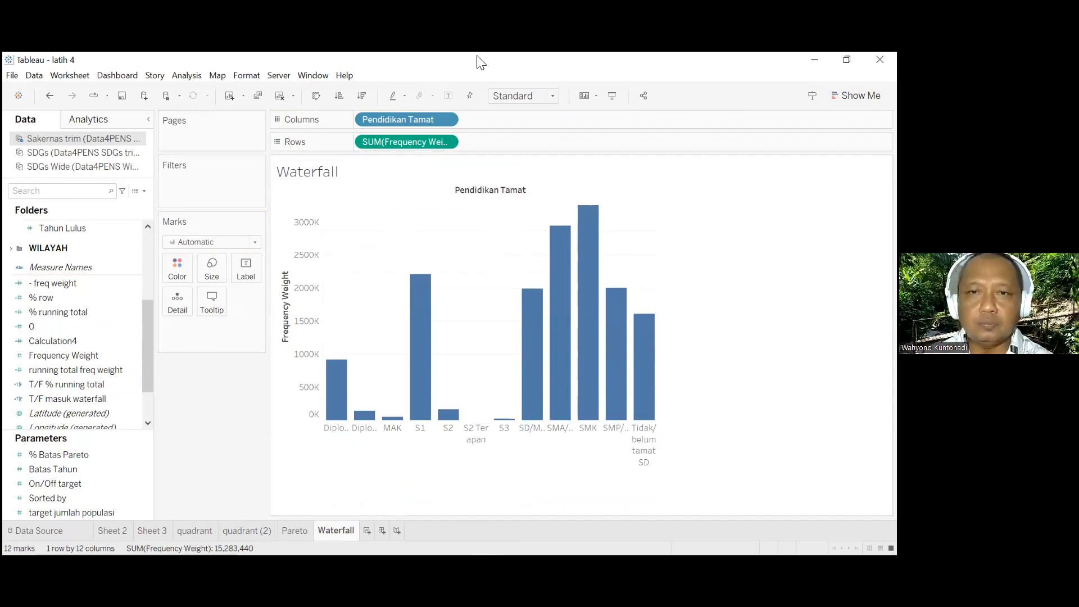
Apply a Running Total quick table calculation to SUM(Frequency Weight) on the rows of the Waterfall sheet
{"action": "left_click", "coordinate": [447, 142]}
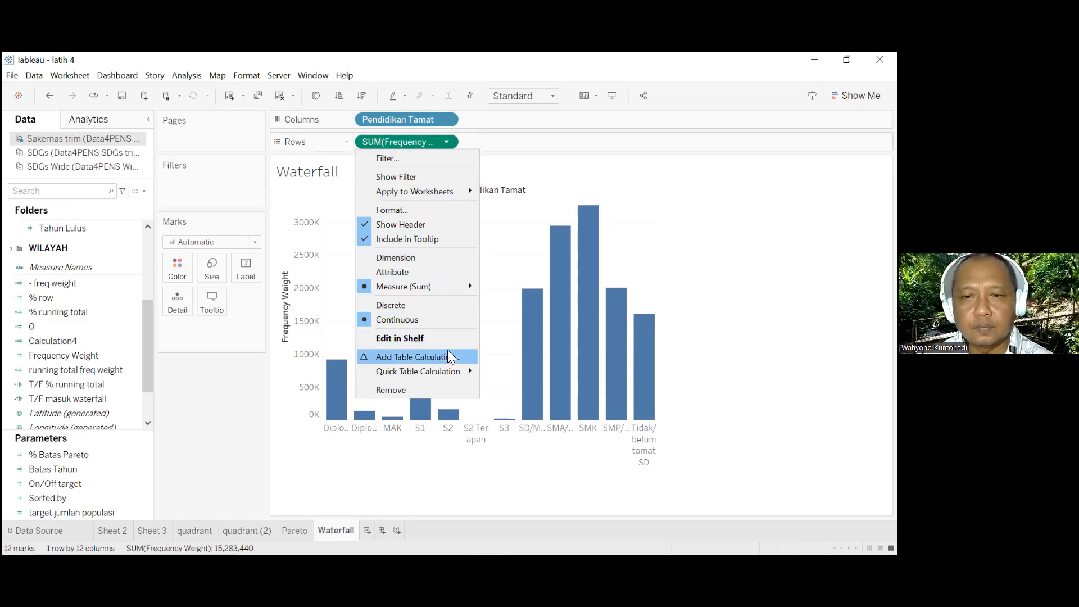
{"action": "mouse_move", "coordinate": [452, 367]}
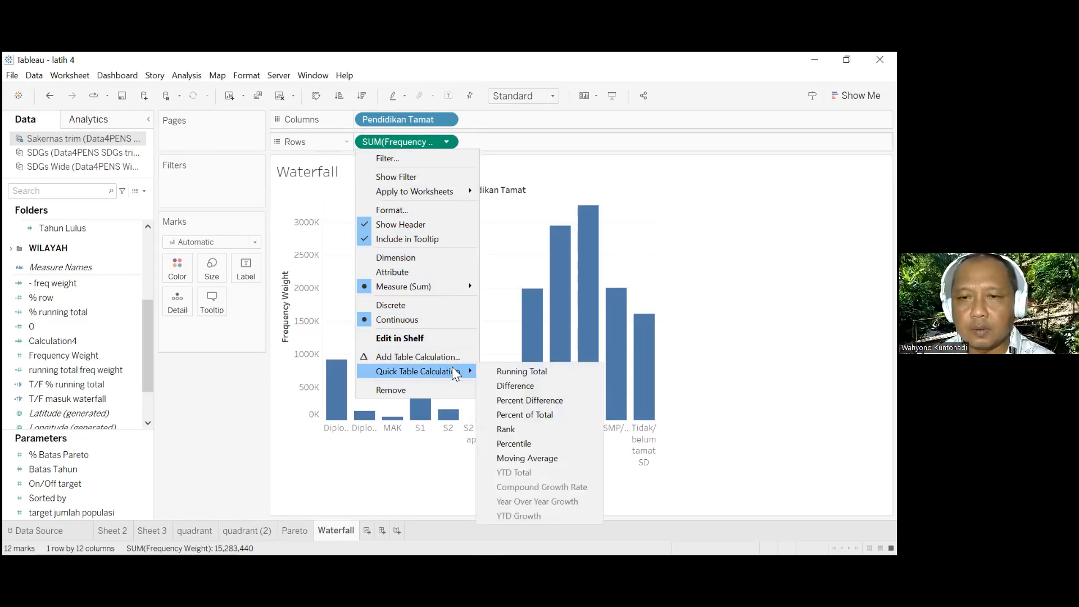
{"action": "left_click", "coordinate": [549, 374]}
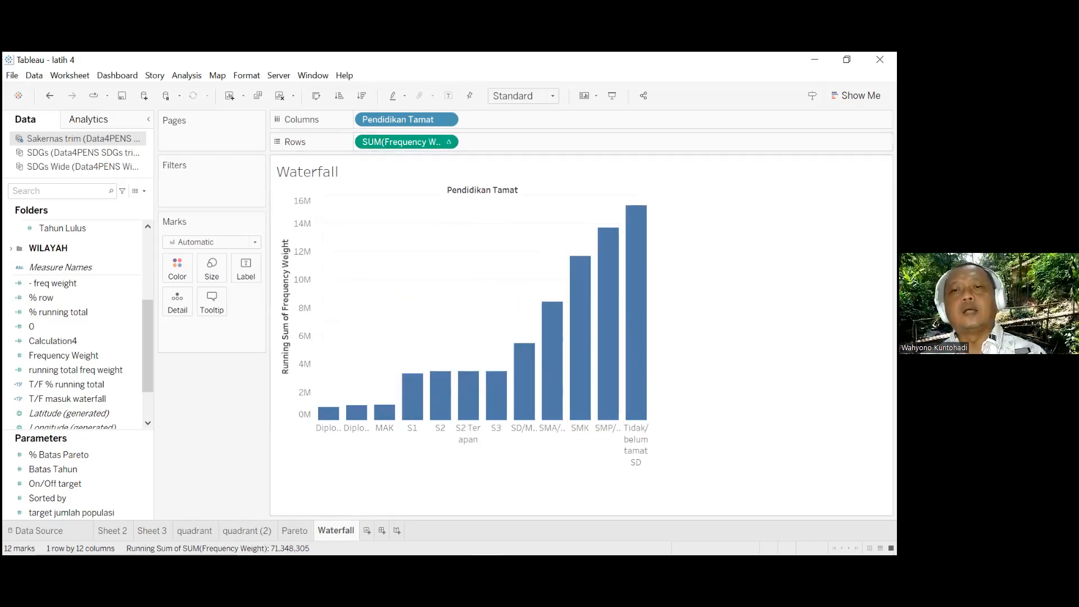
Fit the Waterfall chart to Entire View and reduce the height of the Pendidikan Tamat label area to enlarge the bars
{"action": "left_click", "coordinate": [551, 95]}
{"action": "left_click", "coordinate": [541, 144]}
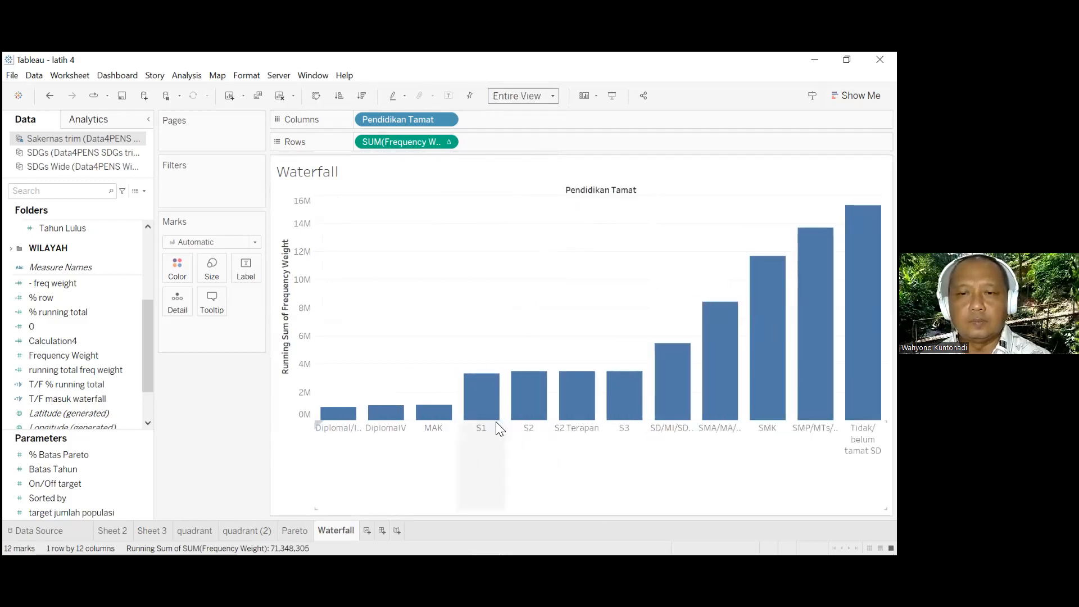
{"action": "mouse_move", "coordinate": [498, 427]}
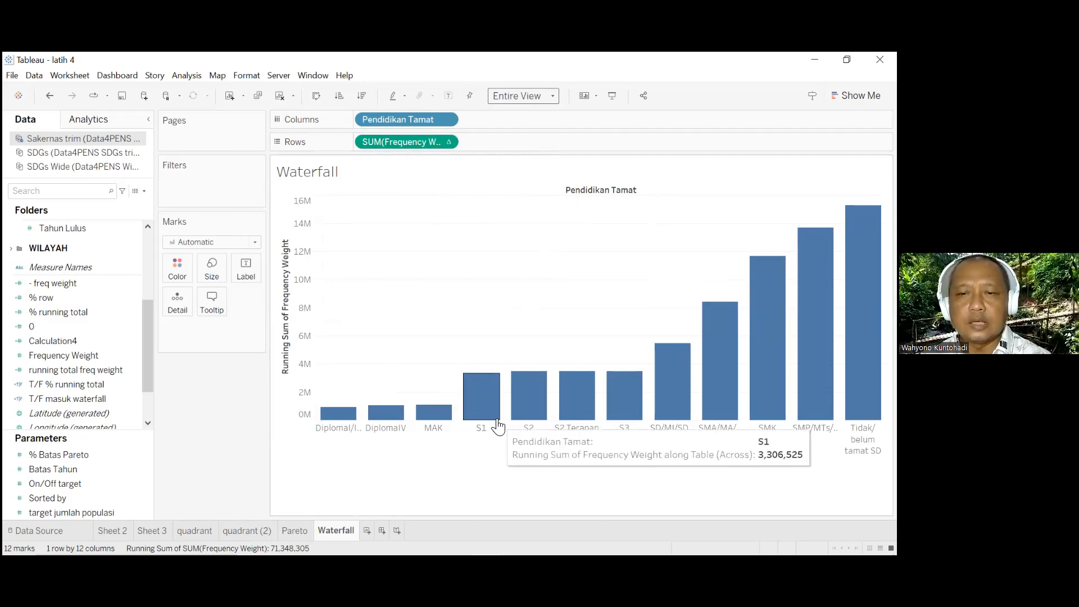
{"action": "left_click_drag", "start_coordinate": [499, 464], "coordinate": [498, 501]}
{"action": "mouse_move", "coordinate": [477, 428]}
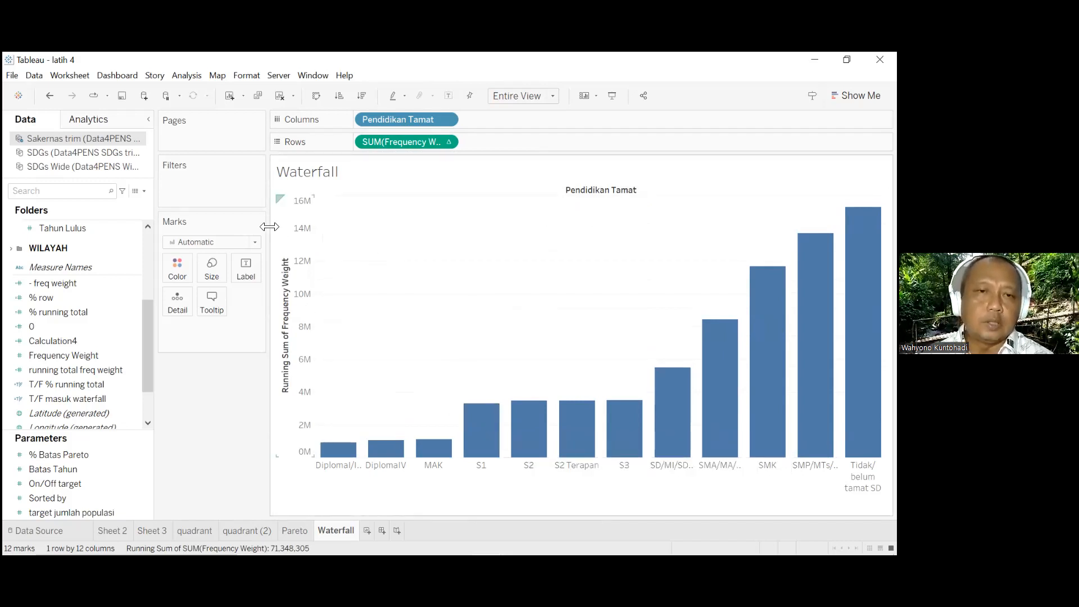
Change the mark type of the running total chart to Gantt Bar
{"action": "left_click", "coordinate": [256, 242]}
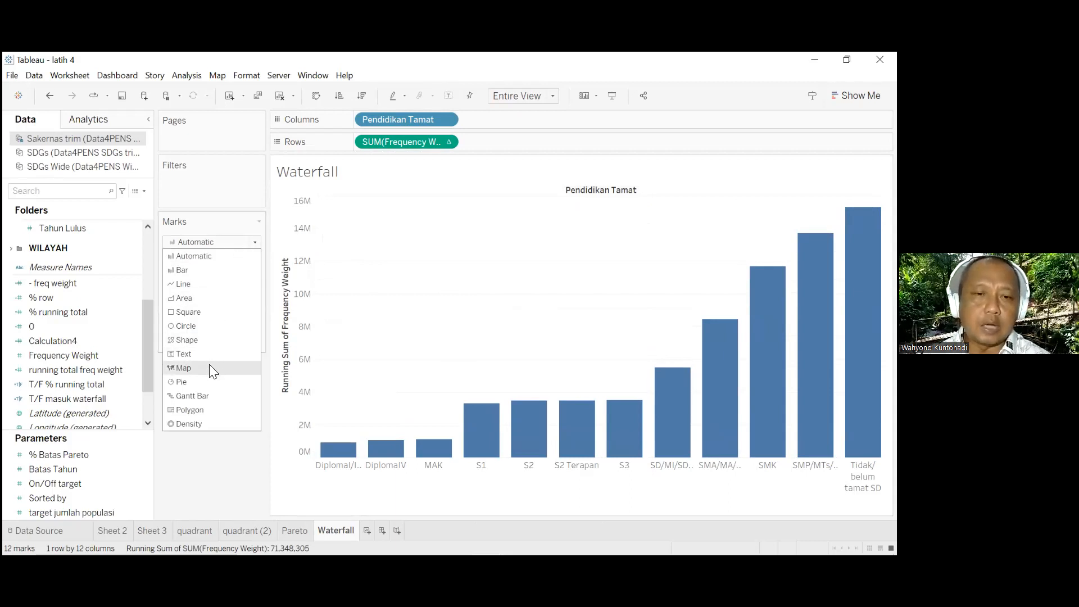
{"action": "left_click", "coordinate": [212, 395]}
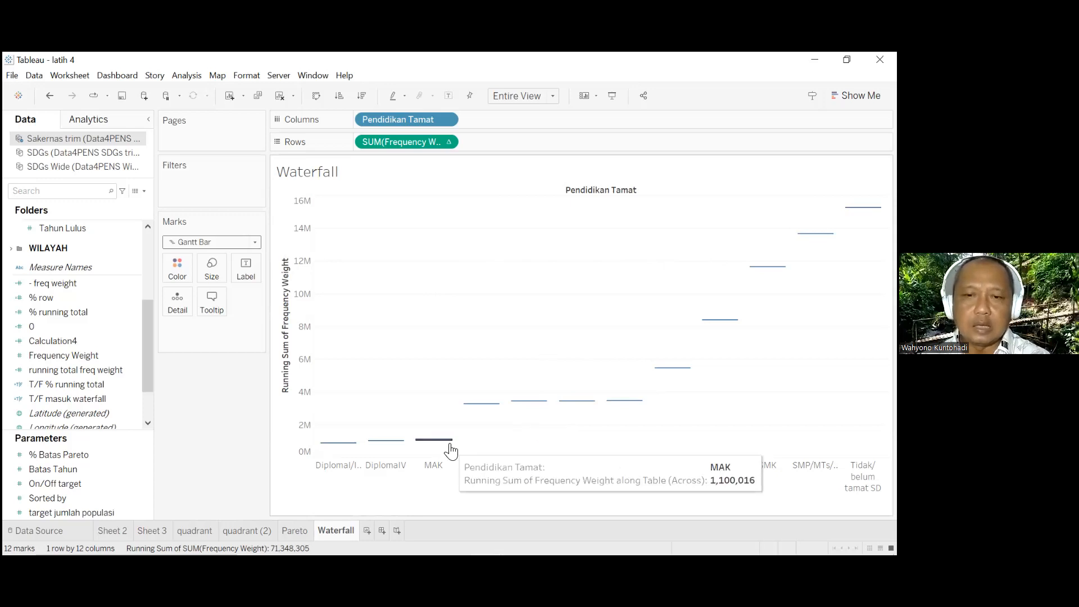
{"action": "mouse_move", "coordinate": [382, 446]}
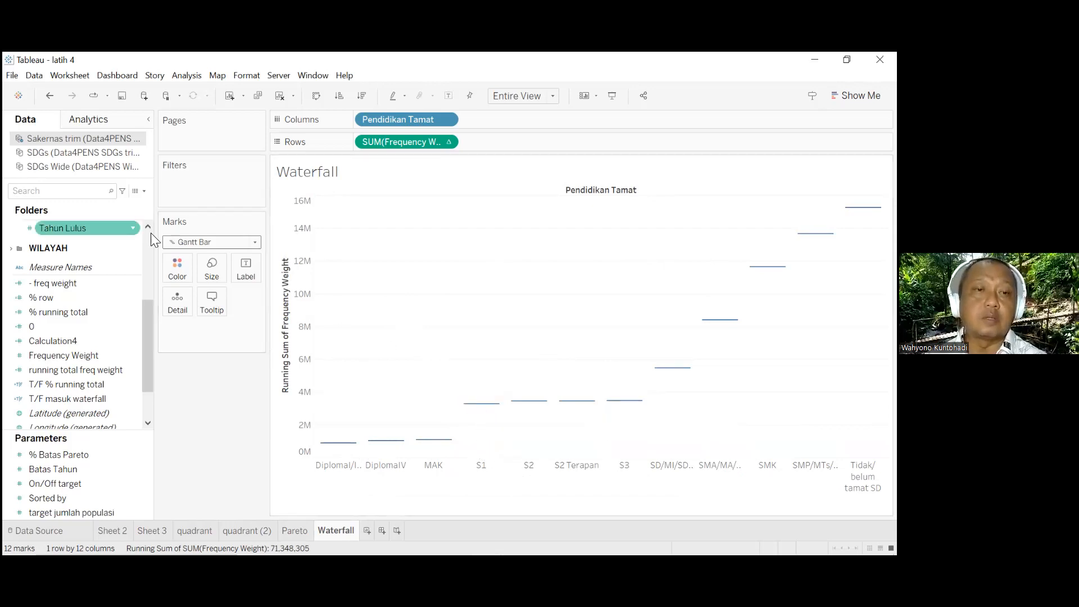
Examine the formula of the - freq weight calculated field and close it without changes
{"action": "left_click", "coordinate": [79, 282]}
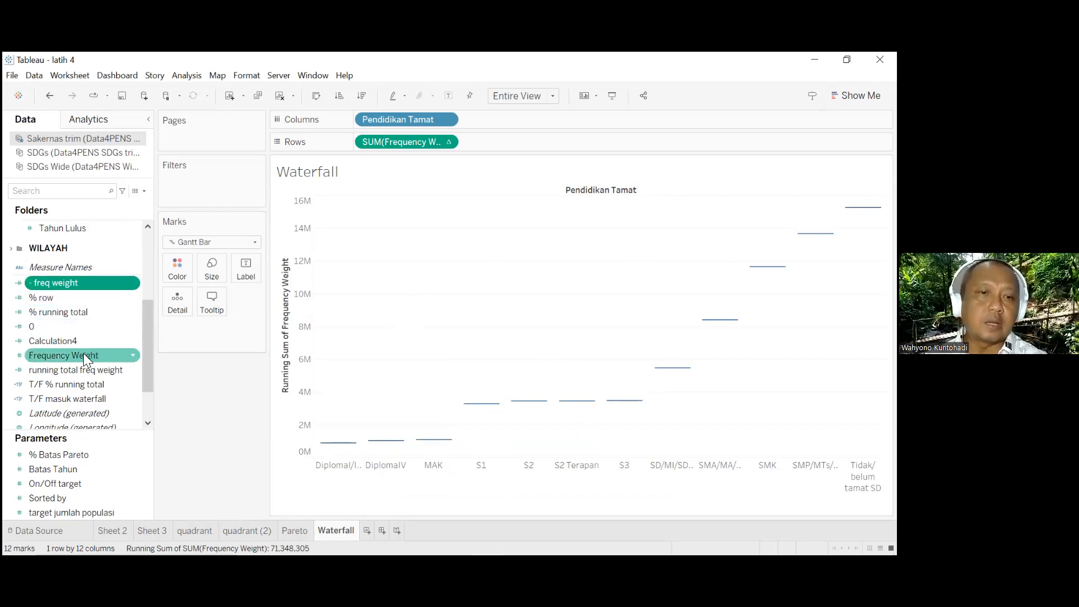
{"action": "right_click", "coordinate": [83, 284]}
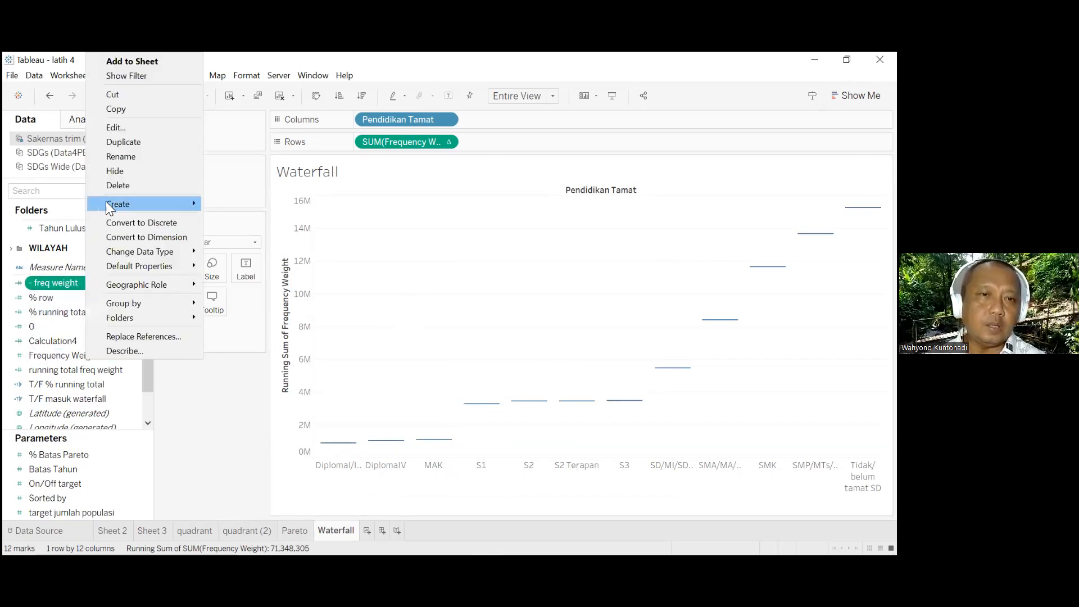
{"action": "left_click", "coordinate": [129, 127]}
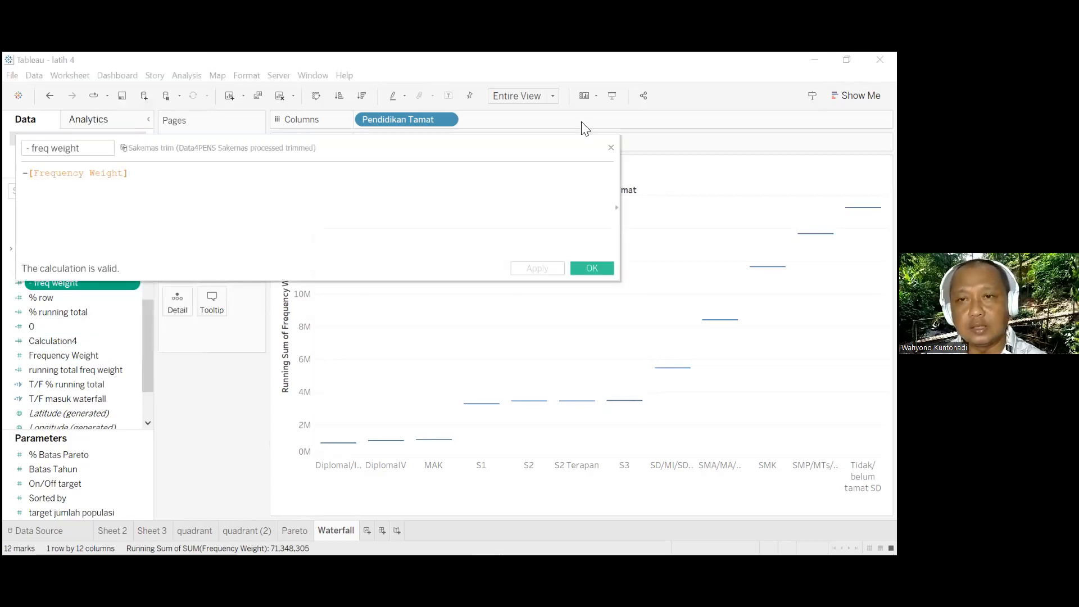
{"action": "key", "text": "Escape"}
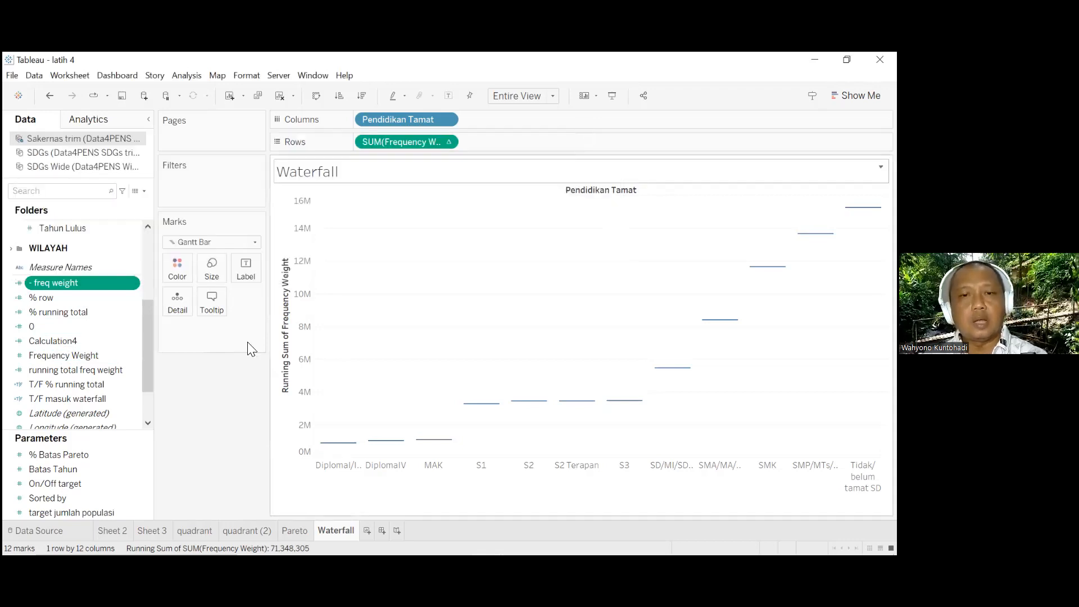
{"action": "mouse_move", "coordinate": [467, 411]}
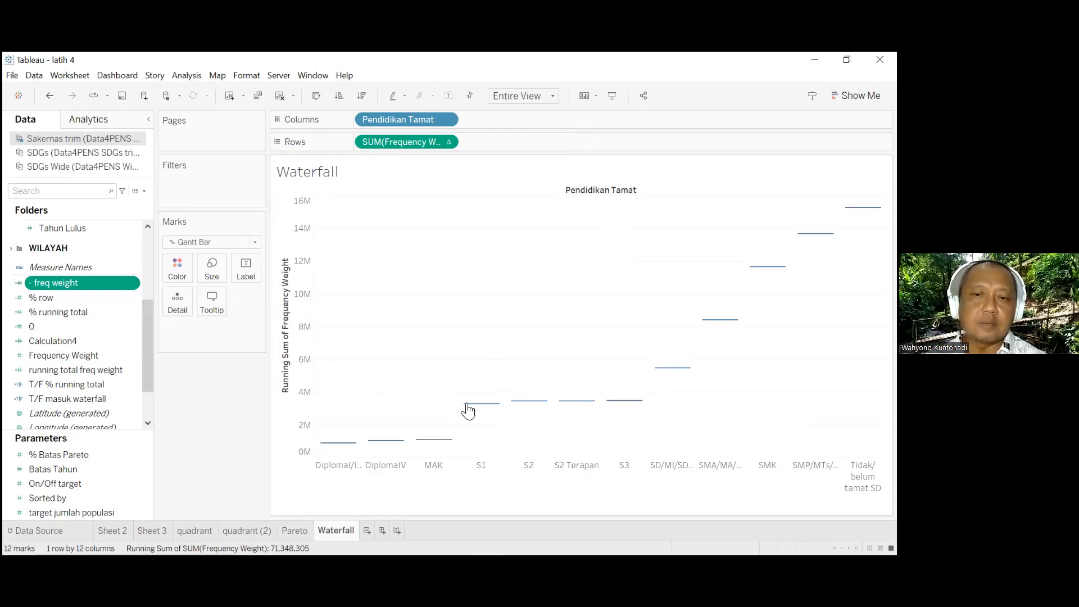
Size the Gantt bars of the Waterfall chart by the - freq weight field
{"action": "left_click_drag", "start_coordinate": [76, 284], "coordinate": [215, 279]}
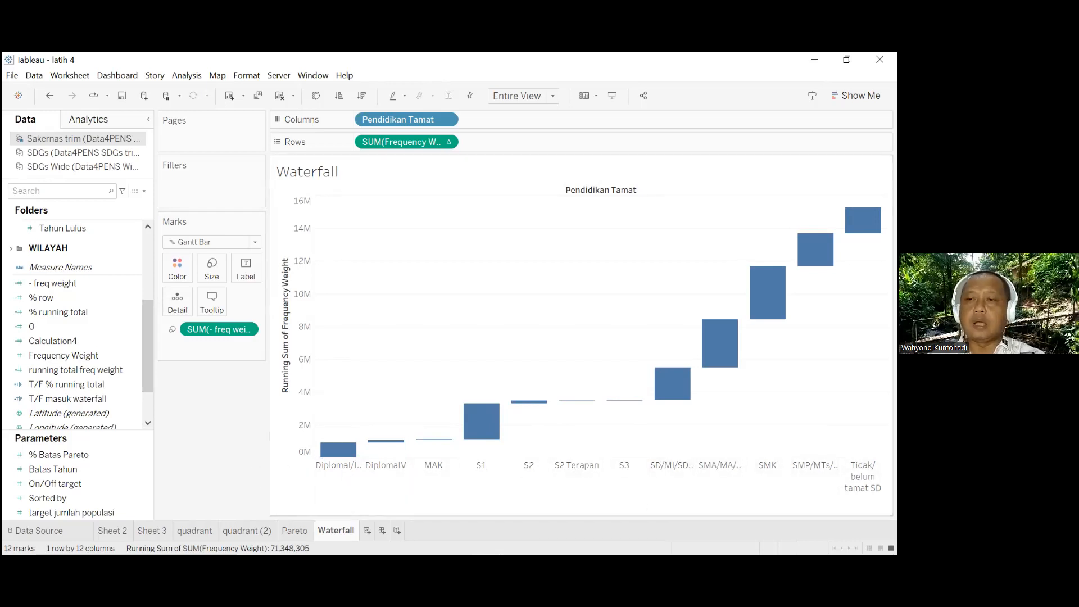
{"action": "mouse_move", "coordinate": [335, 453]}
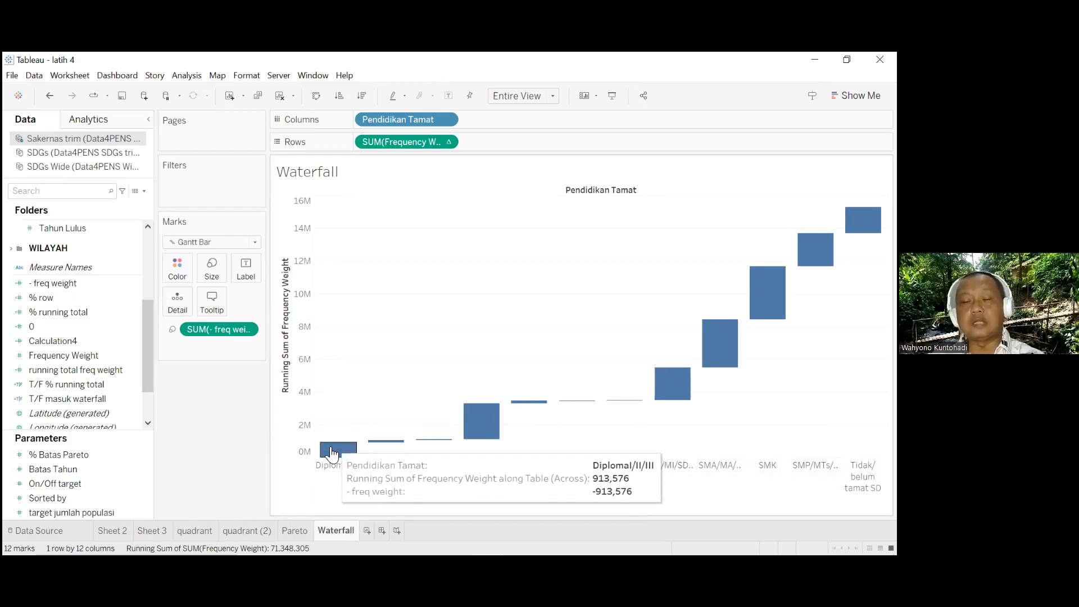
{"action": "mouse_move", "coordinate": [673, 376]}
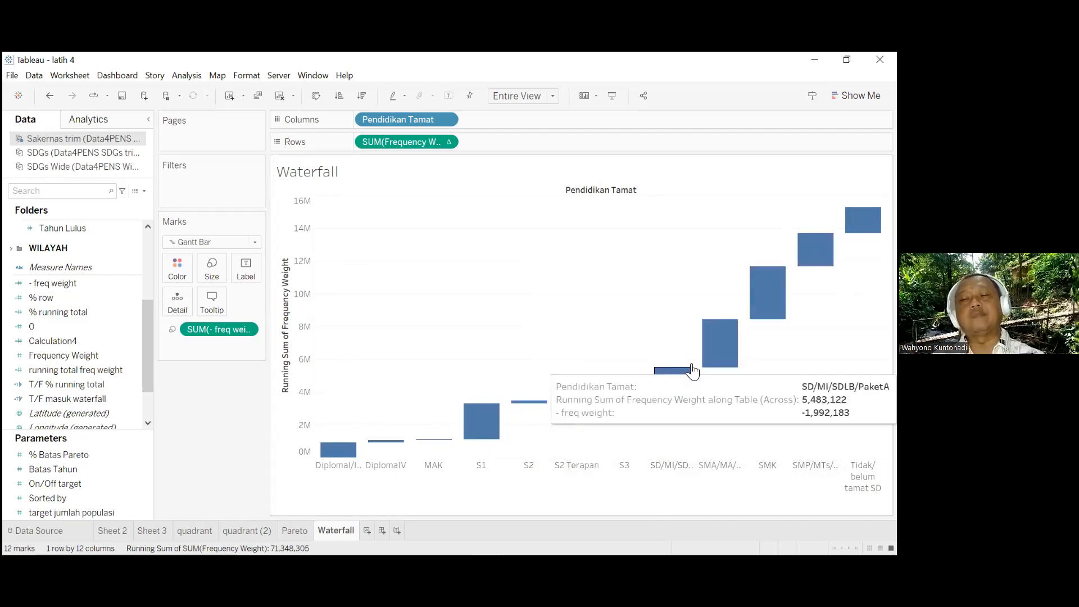
{"action": "mouse_move", "coordinate": [815, 239]}
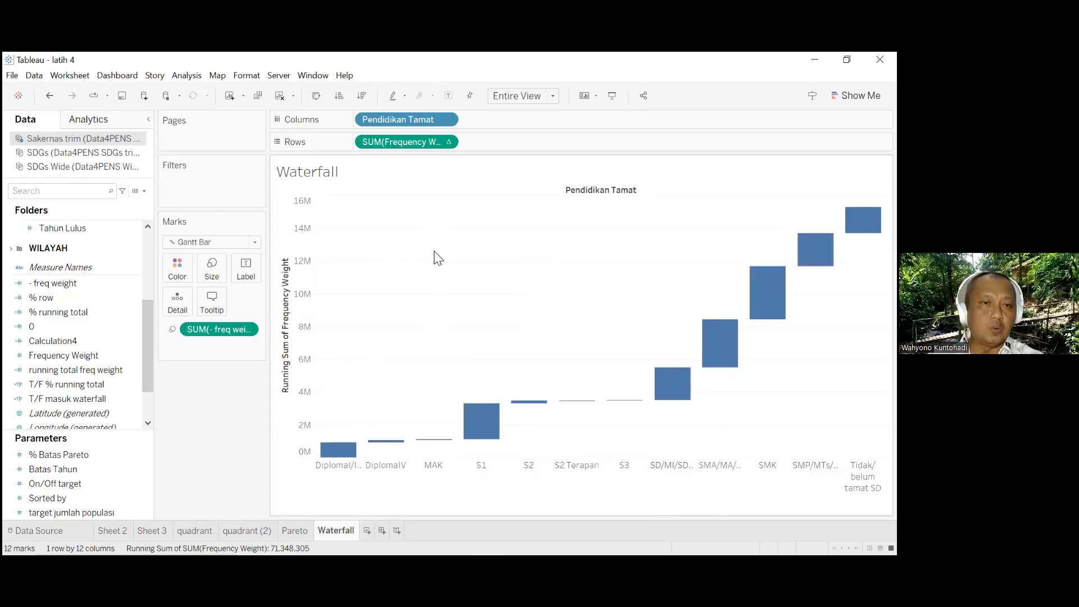
Examine which education levels belong to each numbered group of Pendidikan Tamat (group), and close the group definition without changes
{"action": "left_click_drag", "start_coordinate": [144, 313], "coordinate": [145, 259]}
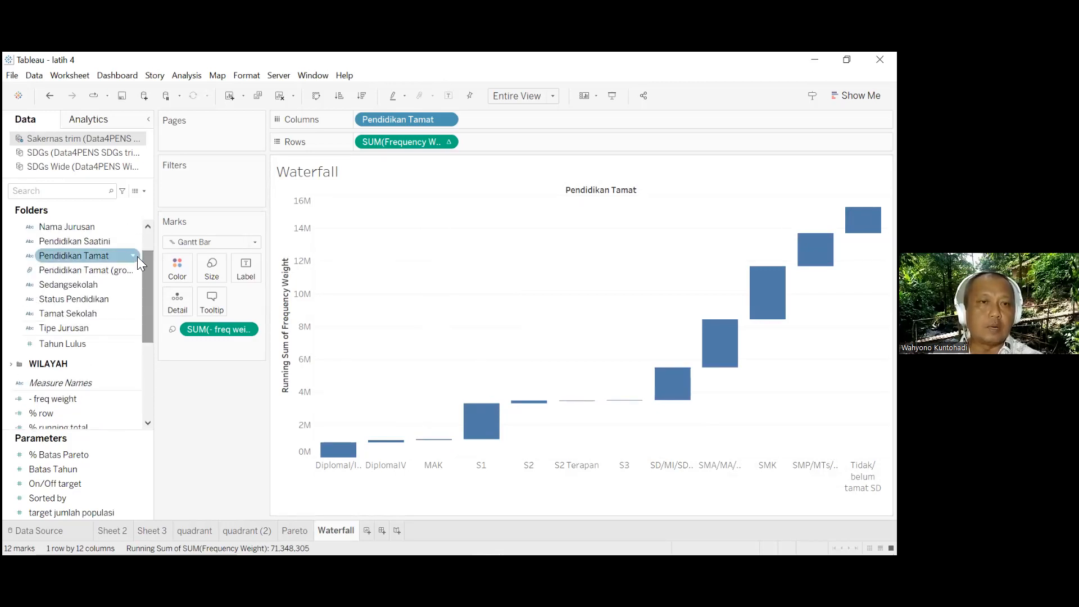
{"action": "right_click", "coordinate": [102, 272]}
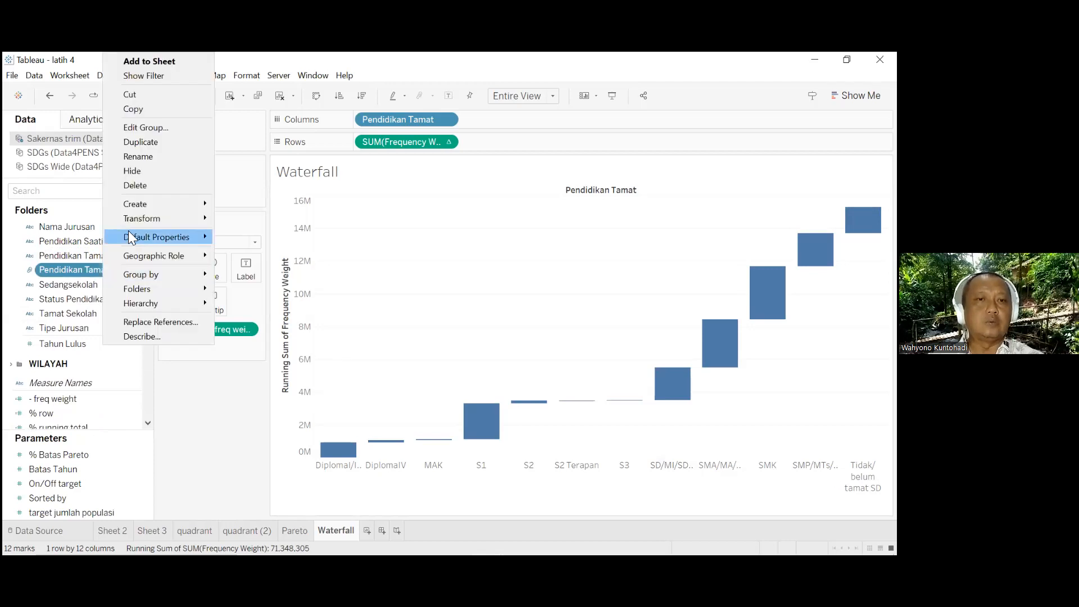
{"action": "left_click", "coordinate": [169, 127]}
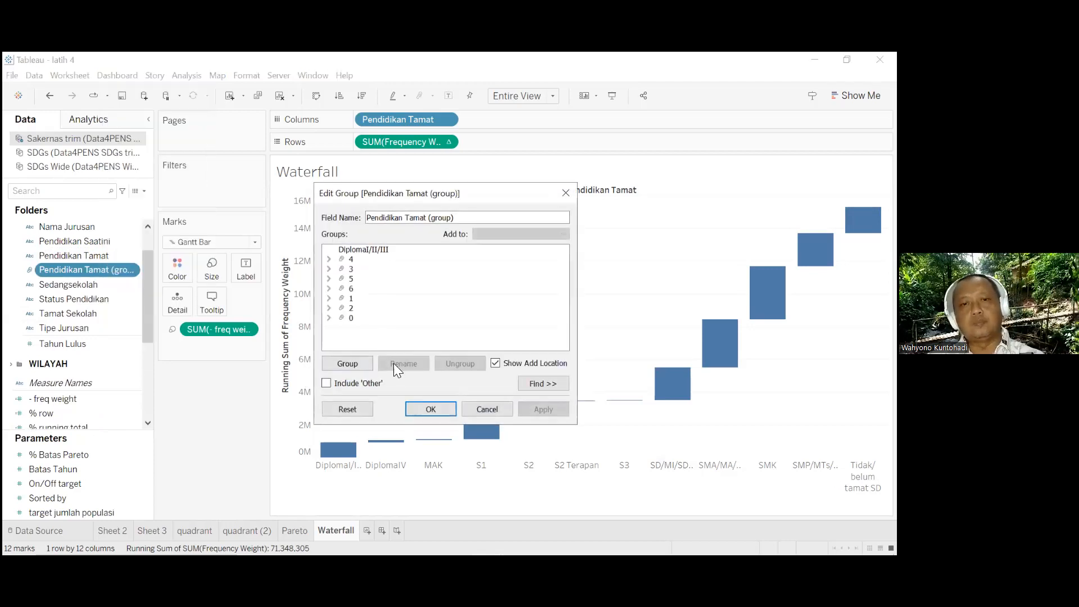
{"action": "left_click", "coordinate": [353, 318]}
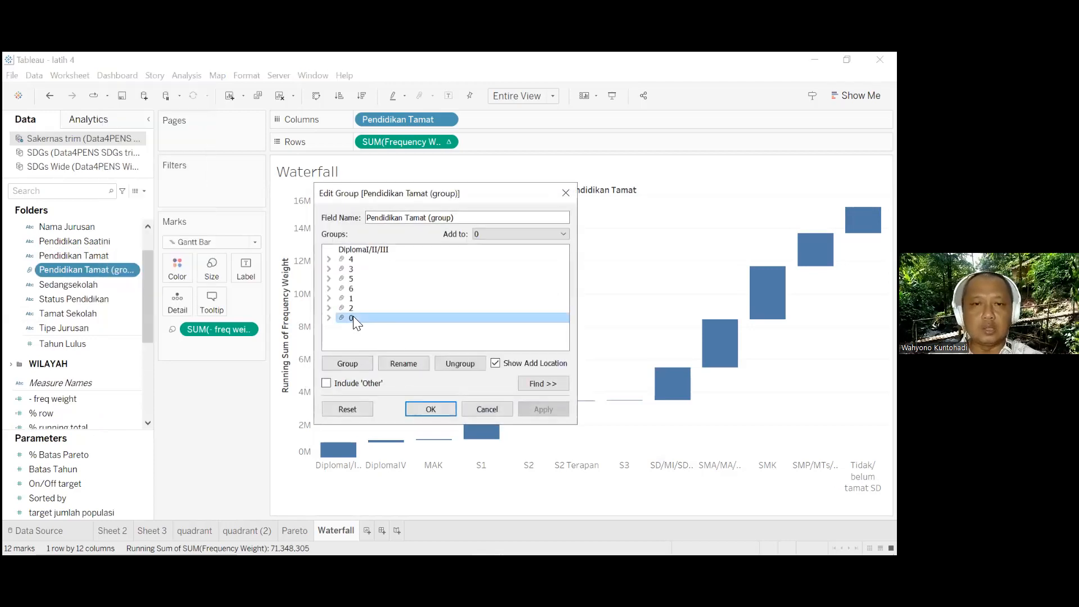
{"action": "key", "text": "Return"}
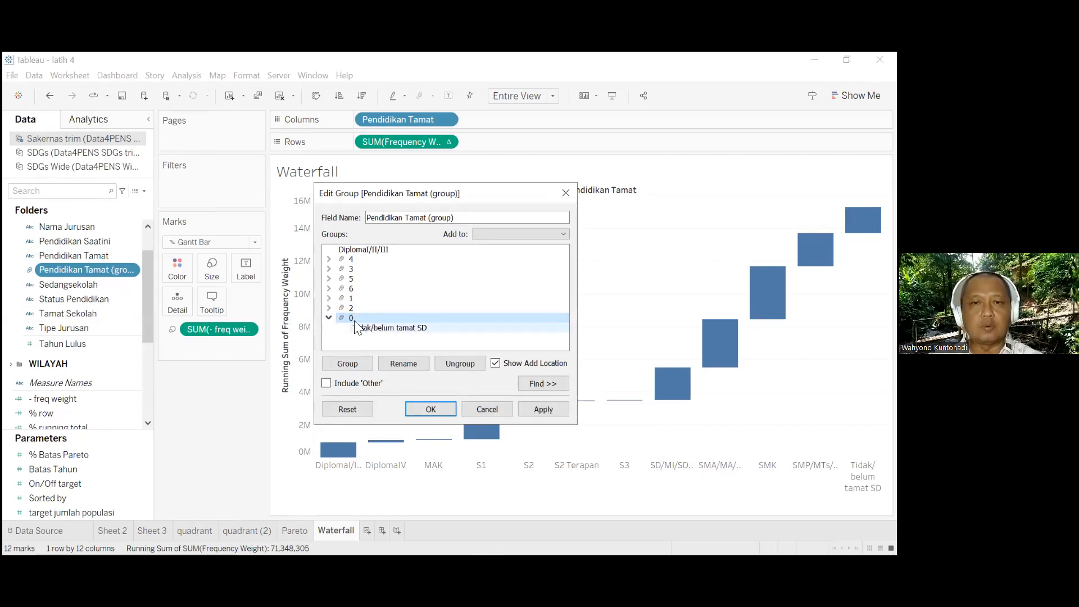
{"action": "left_click", "coordinate": [330, 298]}
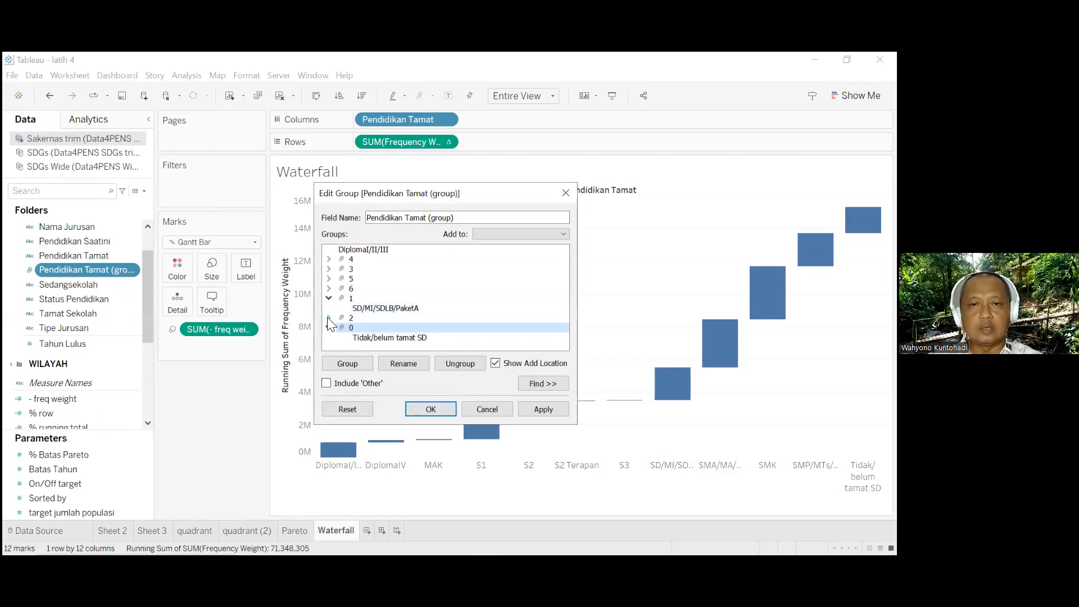
{"action": "left_click", "coordinate": [329, 317]}
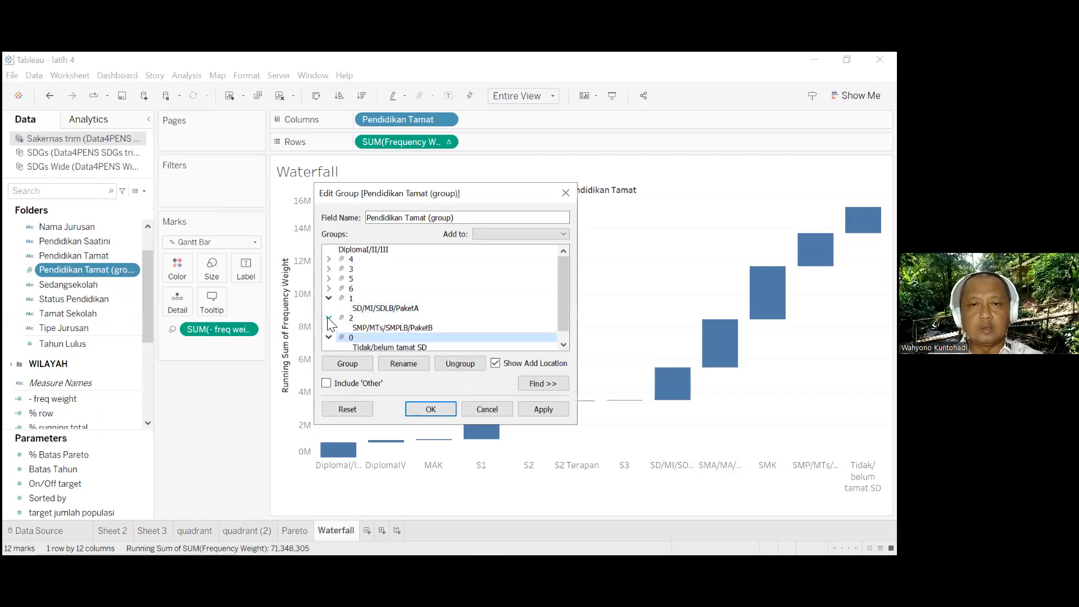
{"action": "double_click", "coordinate": [350, 259]}
{"action": "left_click", "coordinate": [329, 279]}
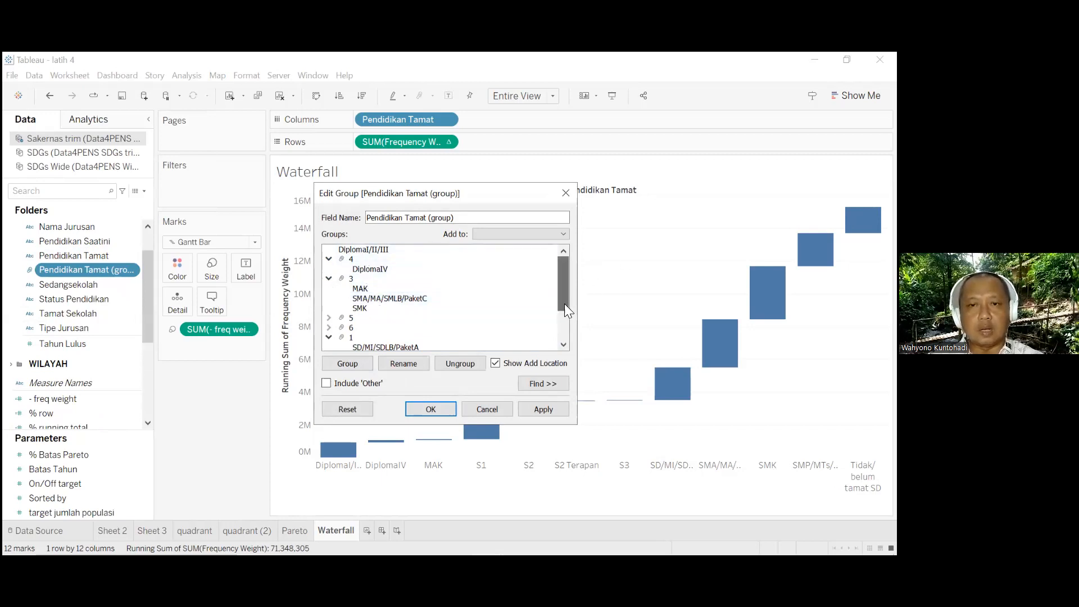
{"action": "left_click", "coordinate": [330, 328]}
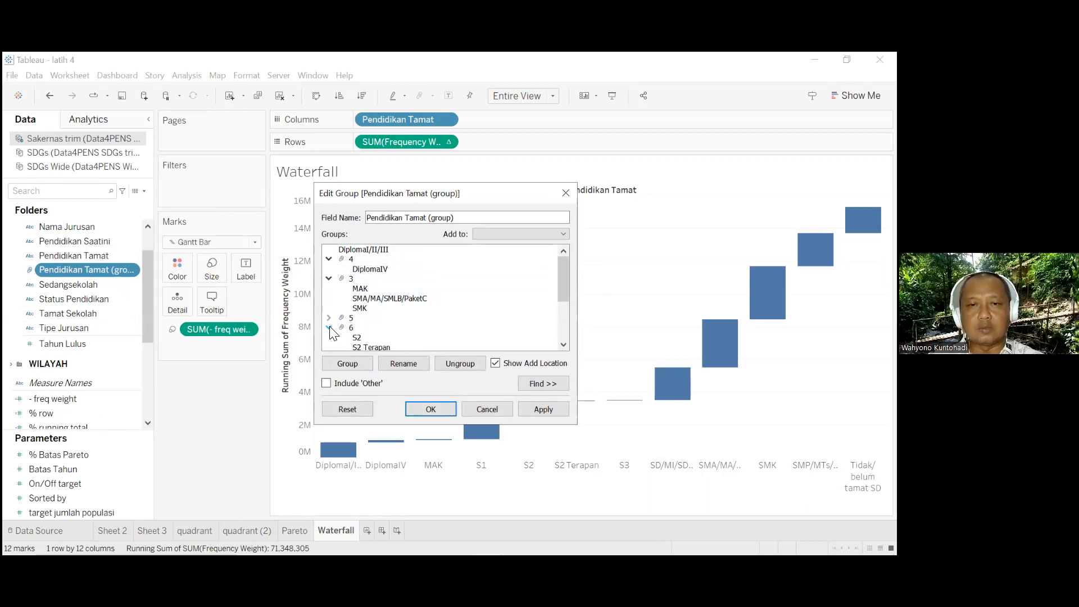
{"action": "left_click_drag", "start_coordinate": [566, 290], "coordinate": [567, 307]}
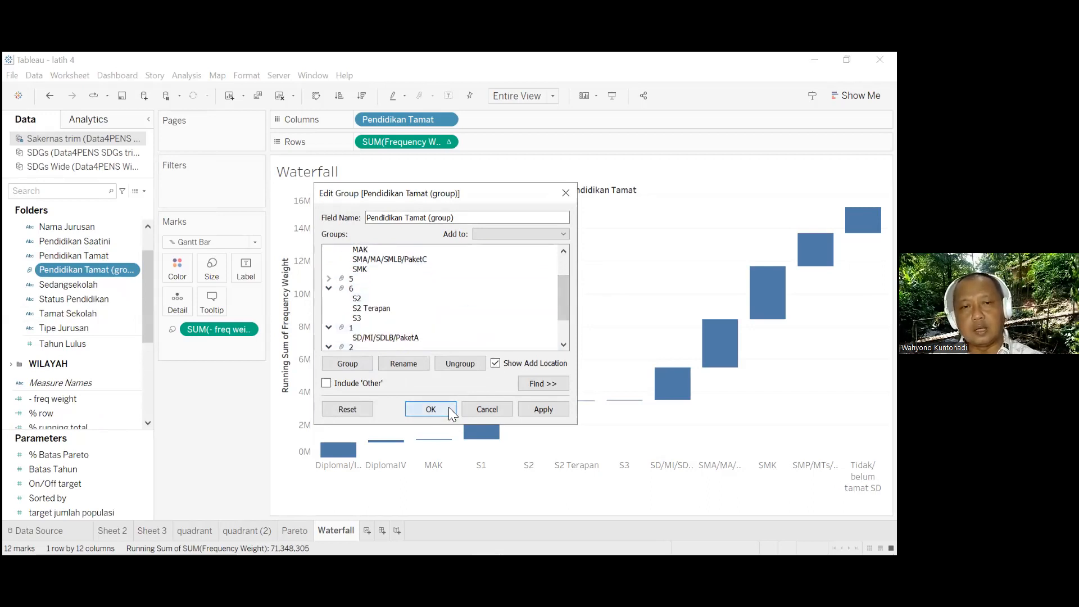
{"action": "left_click", "coordinate": [430, 409]}
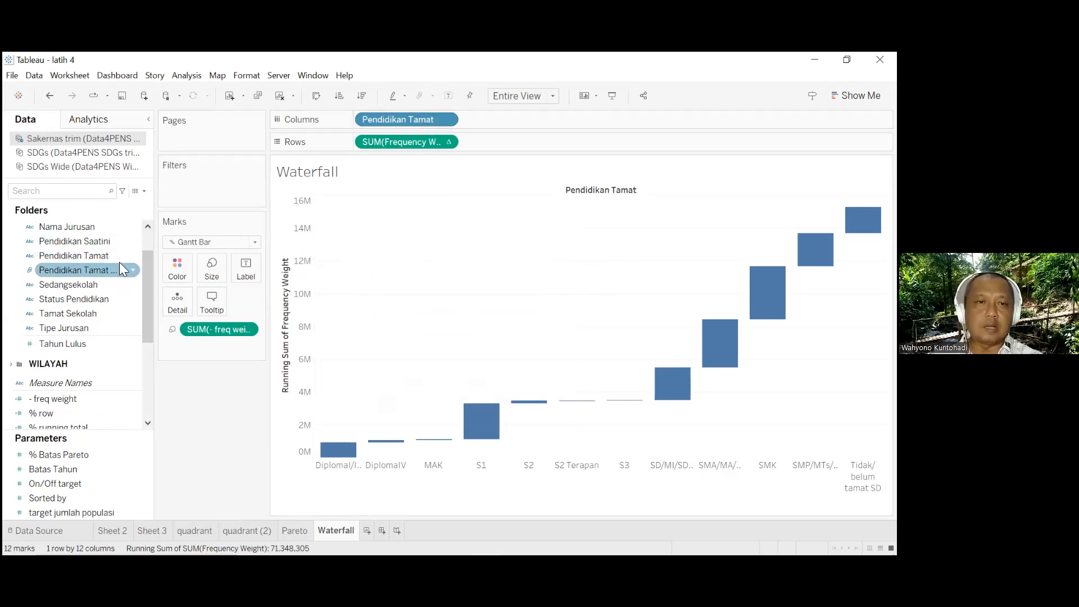
Add Pendidikan Tamat (group) to the columns ahead of Pendidikan Tamat to order the bars by education level
{"action": "left_click_drag", "start_coordinate": [114, 269], "coordinate": [367, 128]}
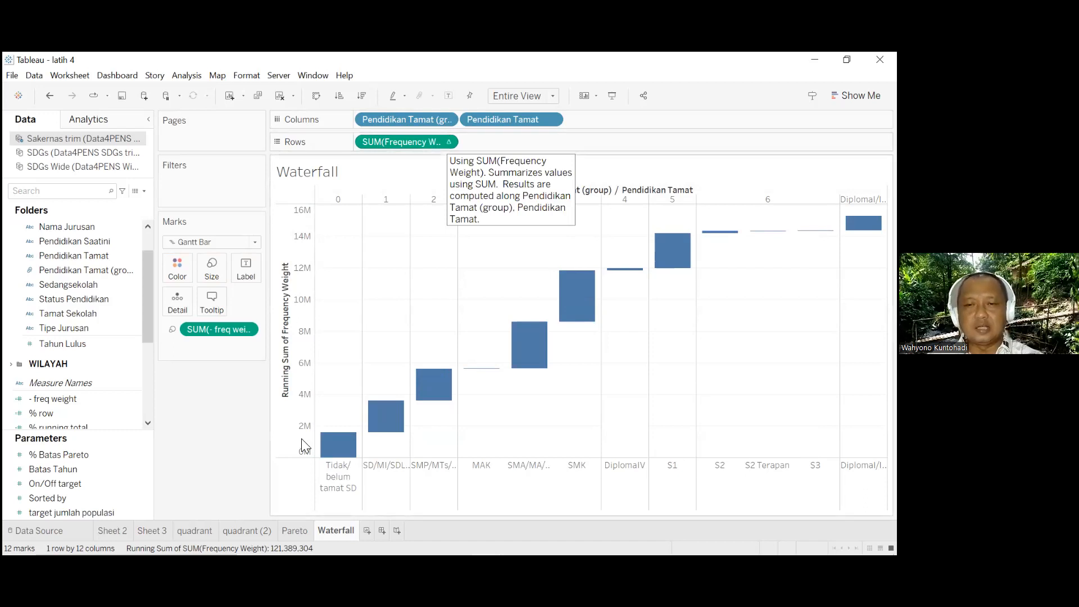
{"action": "mouse_move", "coordinate": [324, 434]}
{"action": "mouse_move", "coordinate": [864, 224]}
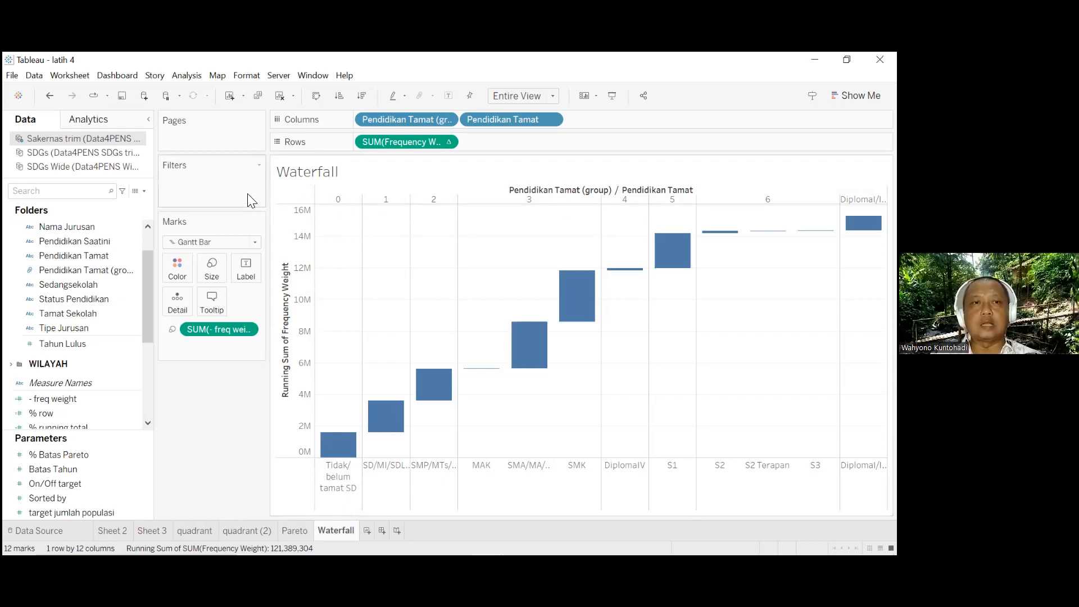
Add a grand total bar and subtotals for each Pendidikan Tamat group to the Waterfall chart
{"action": "left_click", "coordinate": [101, 121]}
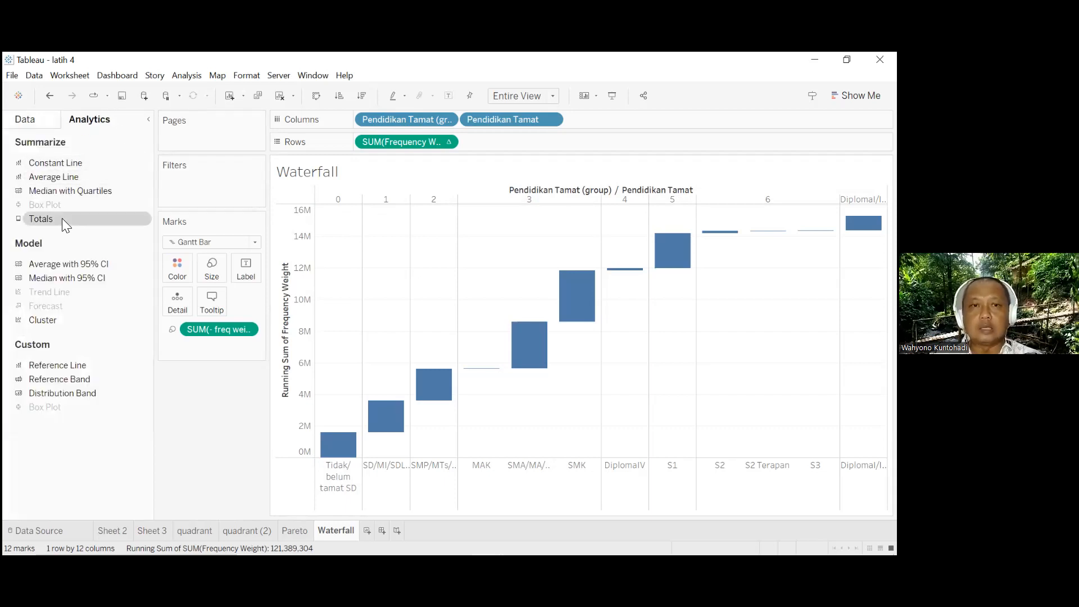
{"action": "left_click_drag", "start_coordinate": [63, 218], "coordinate": [503, 209]}
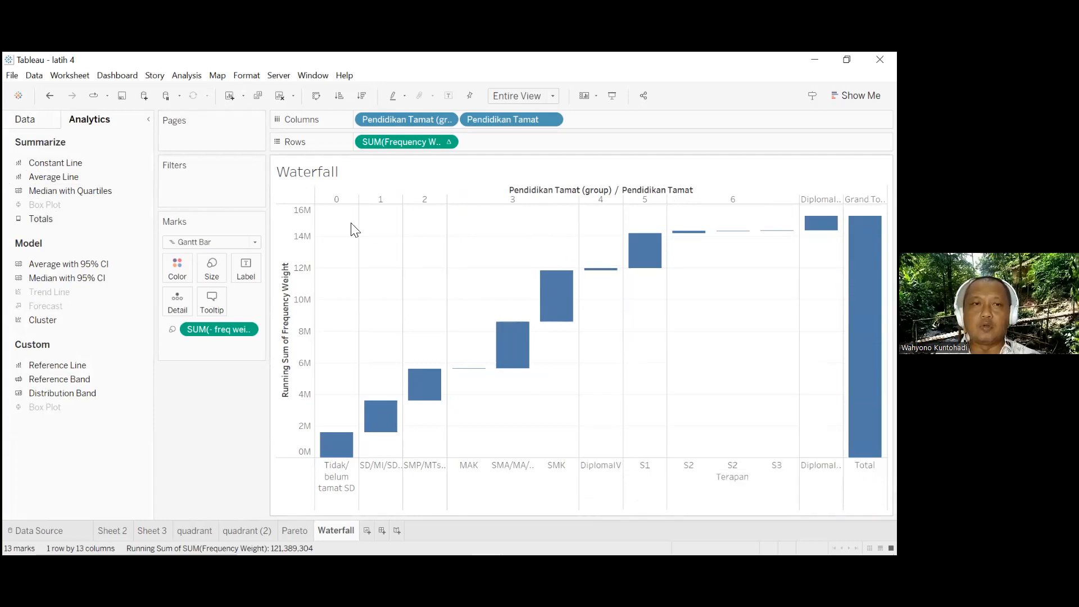
{"action": "left_click_drag", "start_coordinate": [50, 219], "coordinate": [378, 216]}
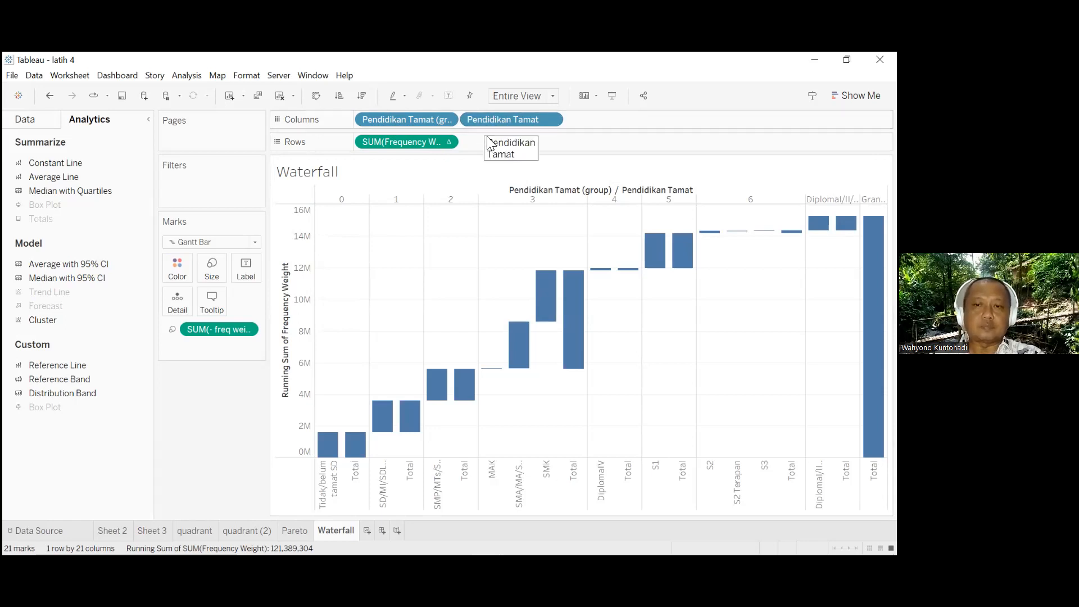
{"action": "right_click", "coordinate": [575, 474]}
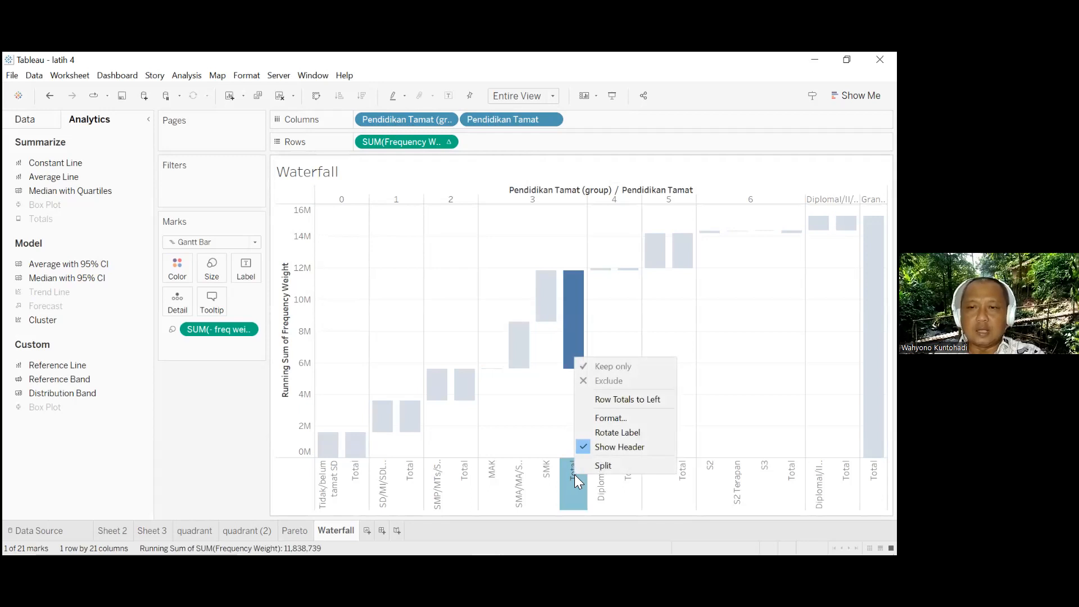
{"action": "left_click", "coordinate": [495, 113]}
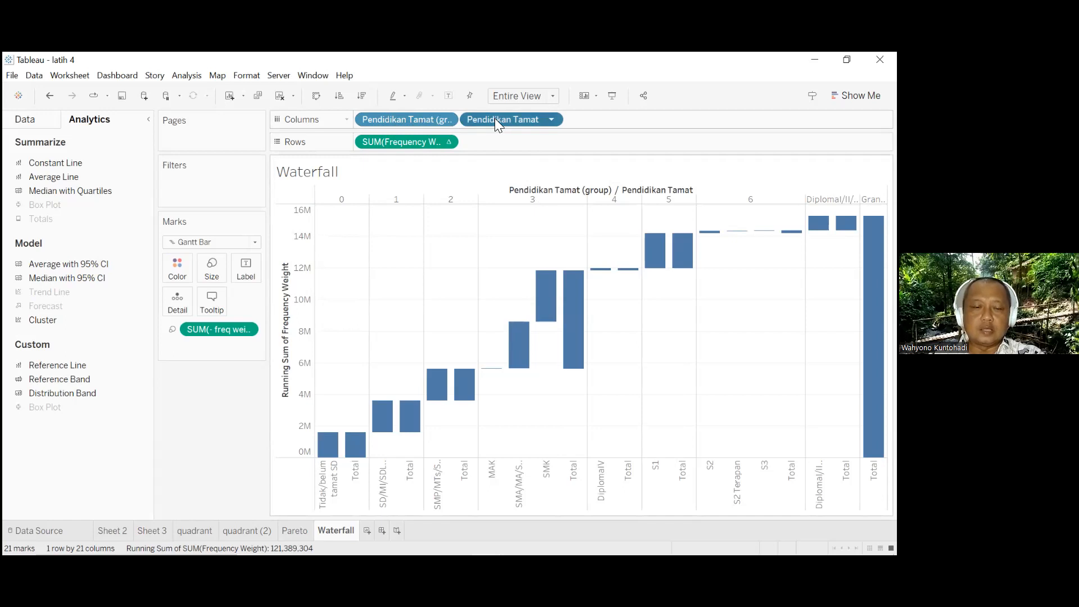
Color the waterfall bars by Pendidikan Tamat while keeping that field on the columns
{"action": "left_click_drag", "start_coordinate": [495, 118], "coordinate": [181, 270]}
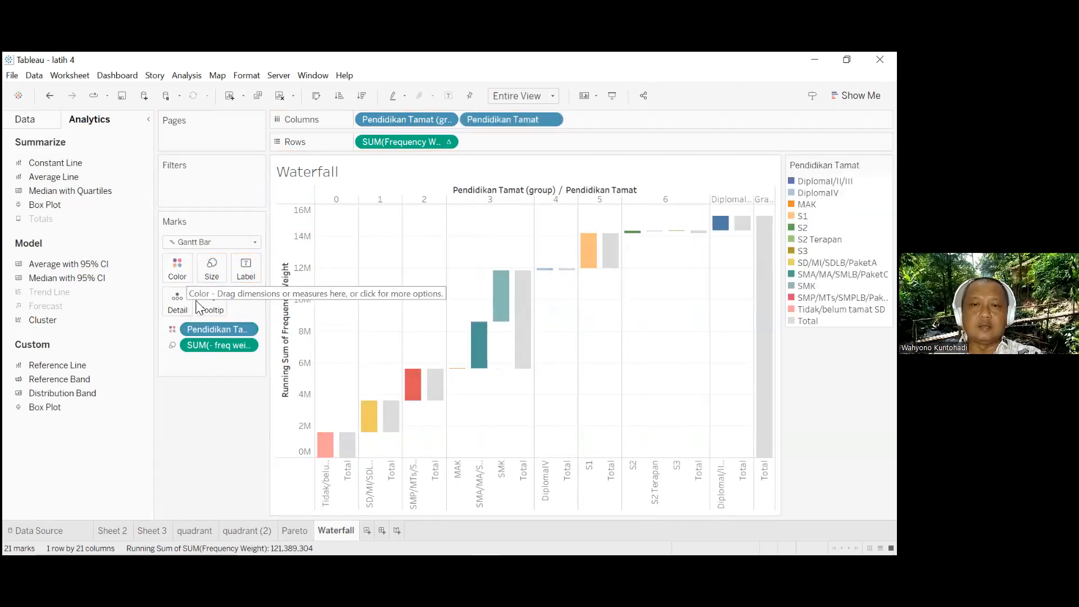
{"action": "mouse_move", "coordinate": [637, 239]}
{"action": "mouse_move", "coordinate": [764, 239]}
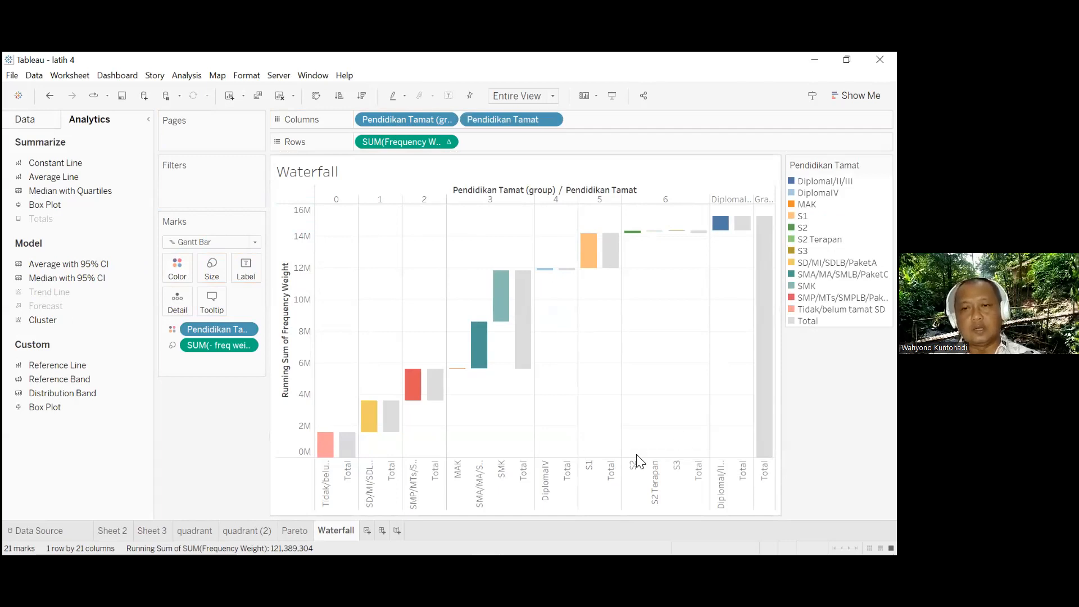
Examine the subtotal bars of the groups and the grand total bar in the Waterfall chart
{"action": "left_click", "coordinate": [568, 475]}
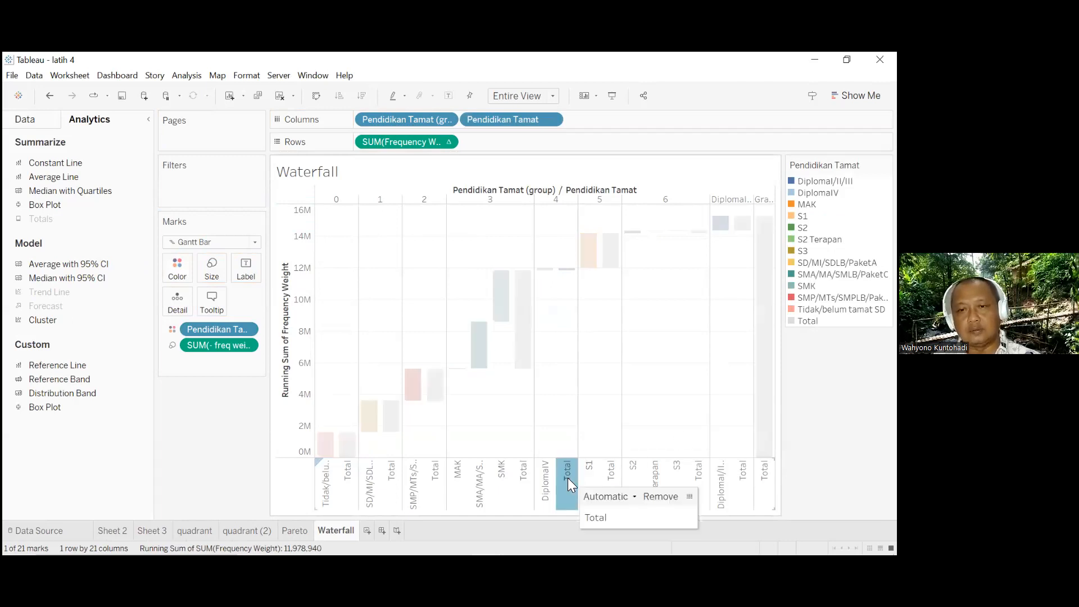
{"action": "left_click", "coordinate": [765, 477]}
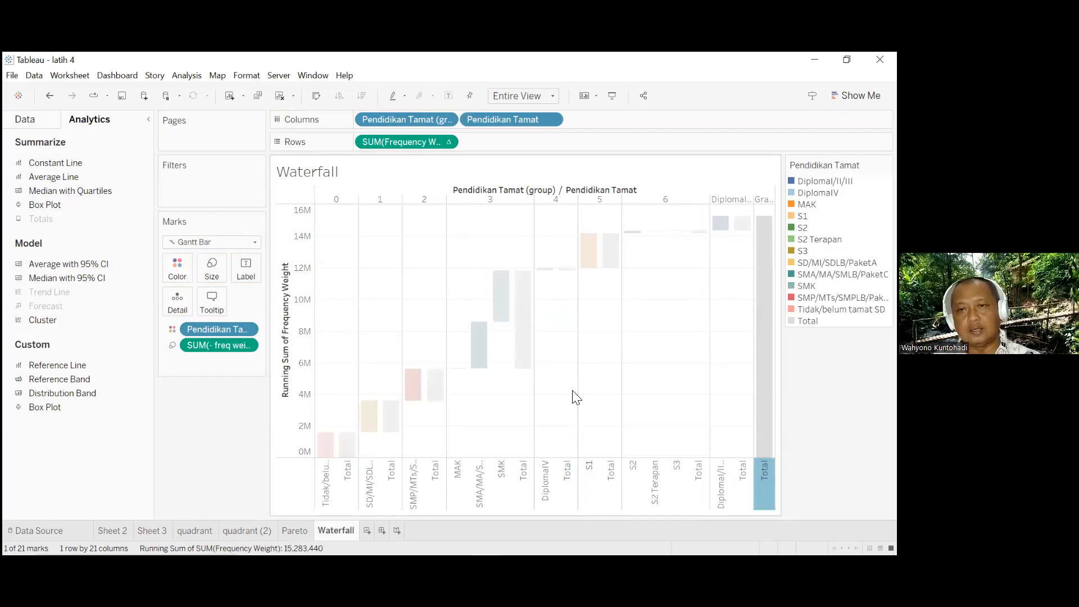
{"action": "left_click", "coordinate": [435, 475]}
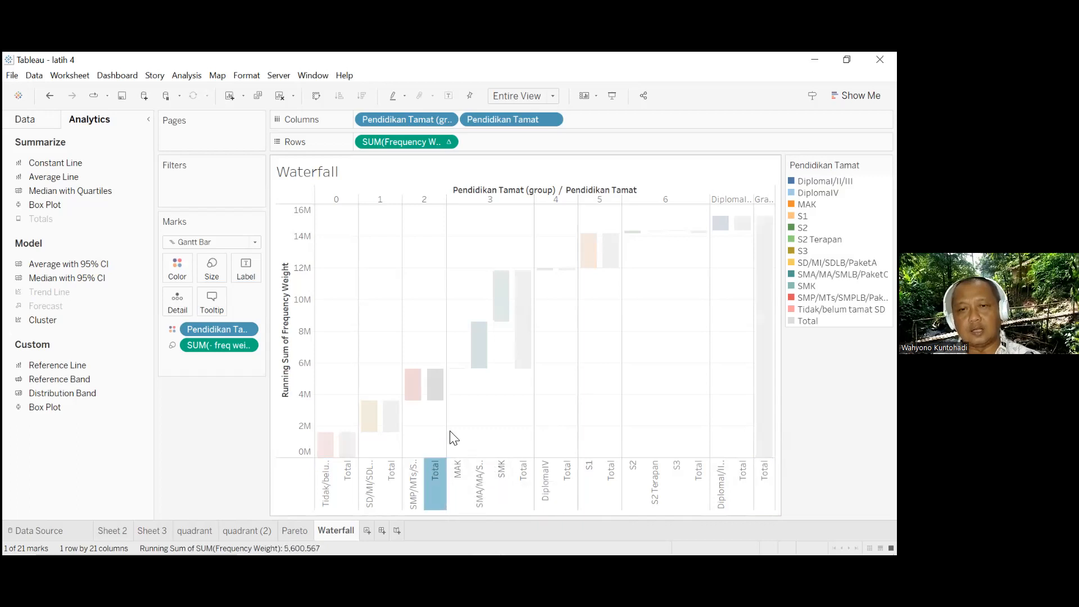
{"action": "left_click", "coordinate": [469, 416]}
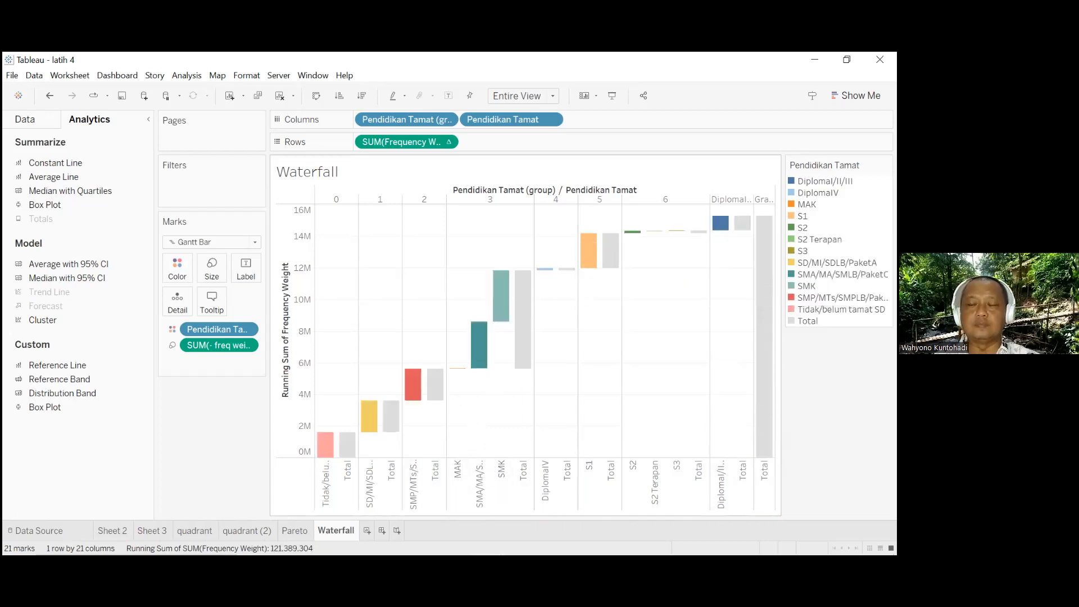
{"action": "mouse_move", "coordinate": [765, 363]}
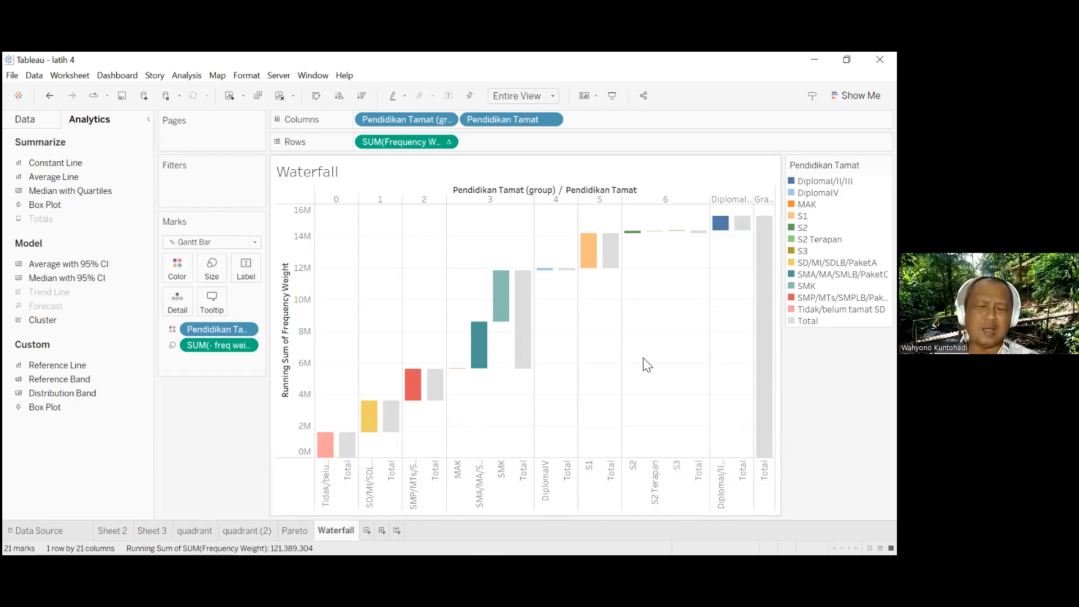
{"action": "mouse_move", "coordinate": [347, 444]}
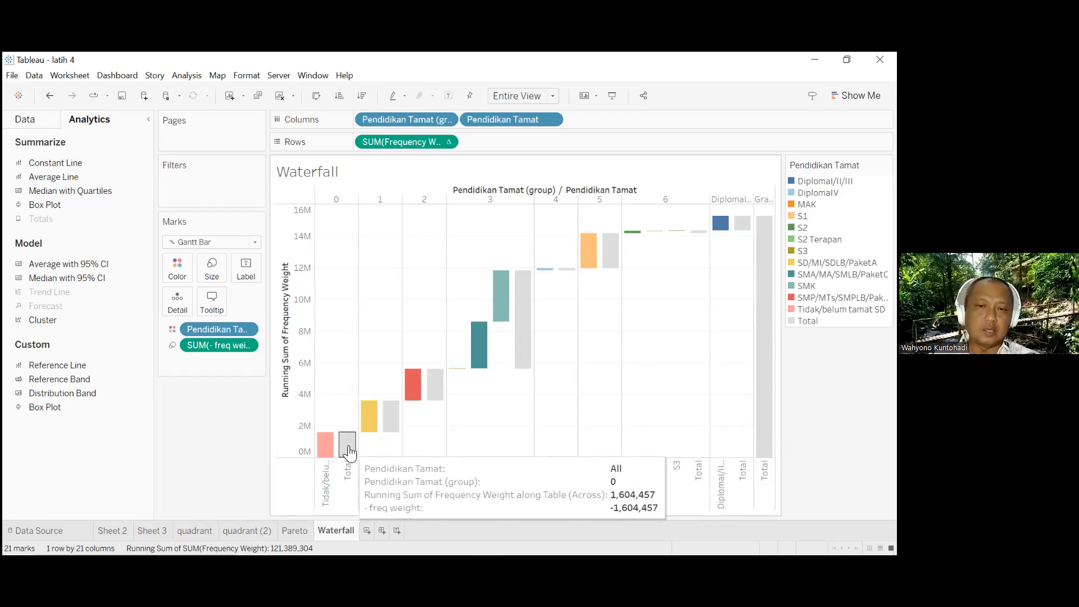
{"action": "mouse_move", "coordinate": [436, 398]}
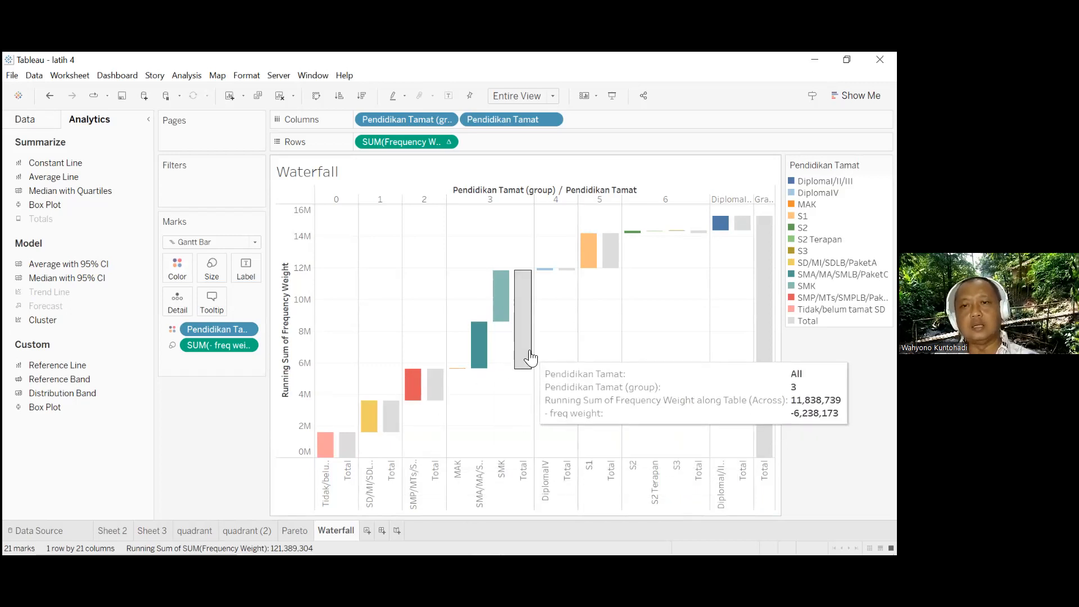
{"action": "mouse_move", "coordinate": [765, 253]}
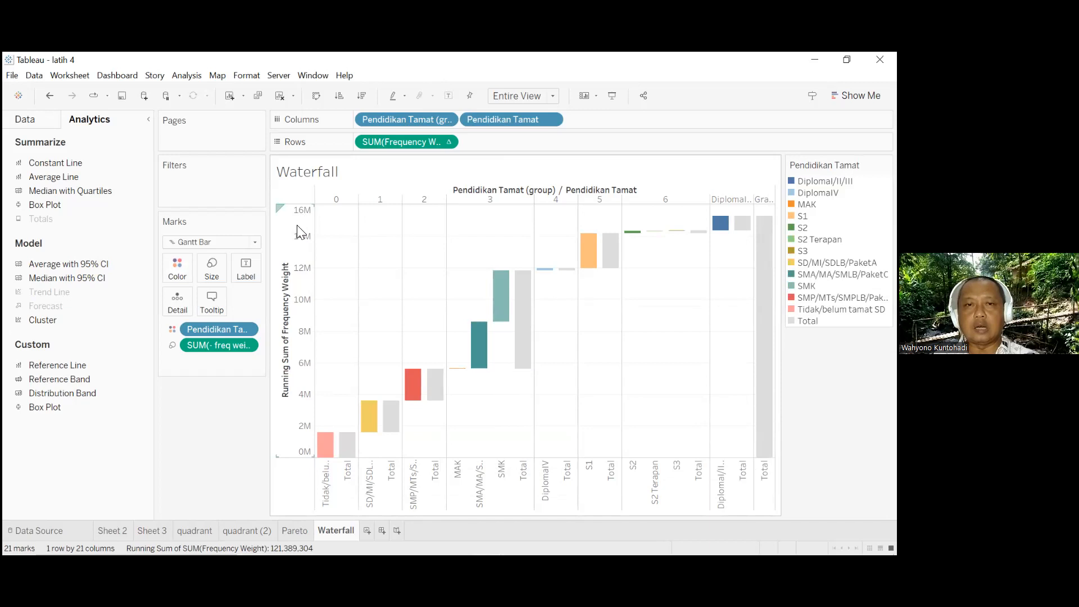
Remove the grand total column from the Waterfall chart, keeping the group subtotals
{"action": "mouse_move", "coordinate": [764, 241]}
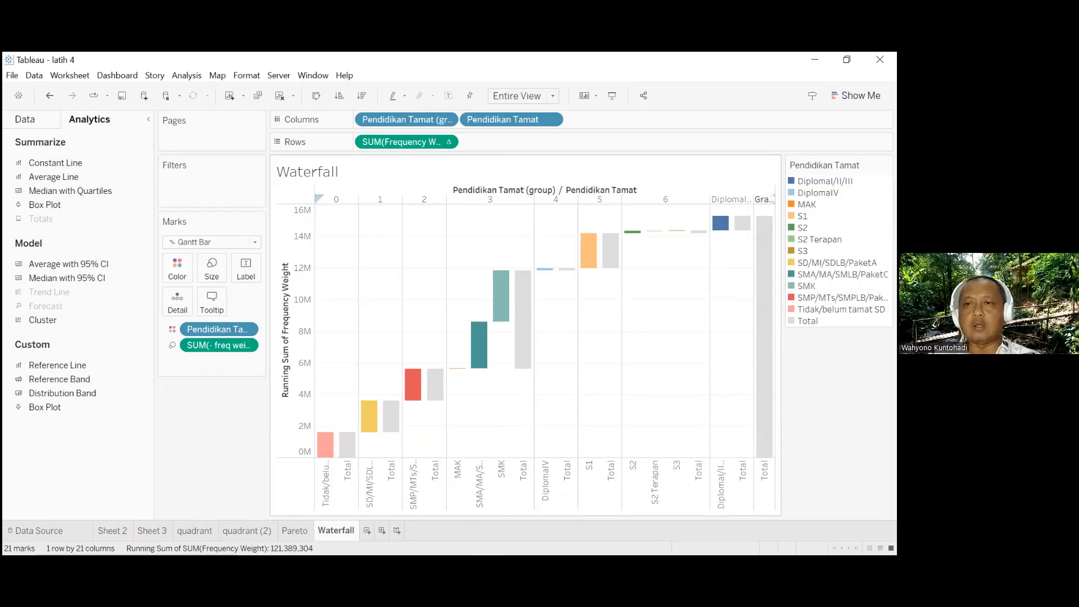
{"action": "right_click", "coordinate": [763, 199]}
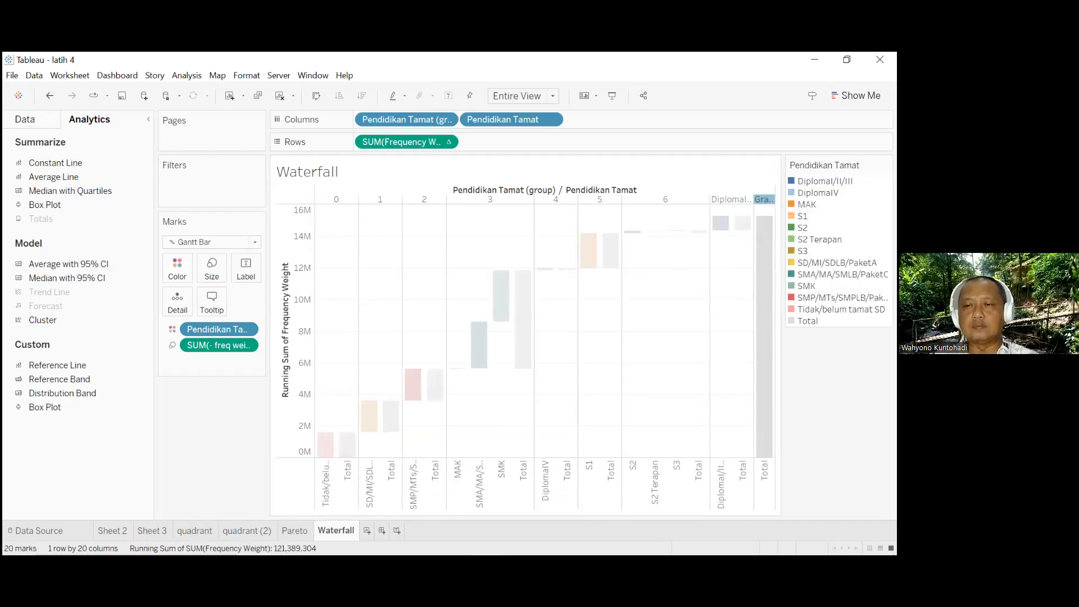
{"action": "left_click", "coordinate": [851, 216]}
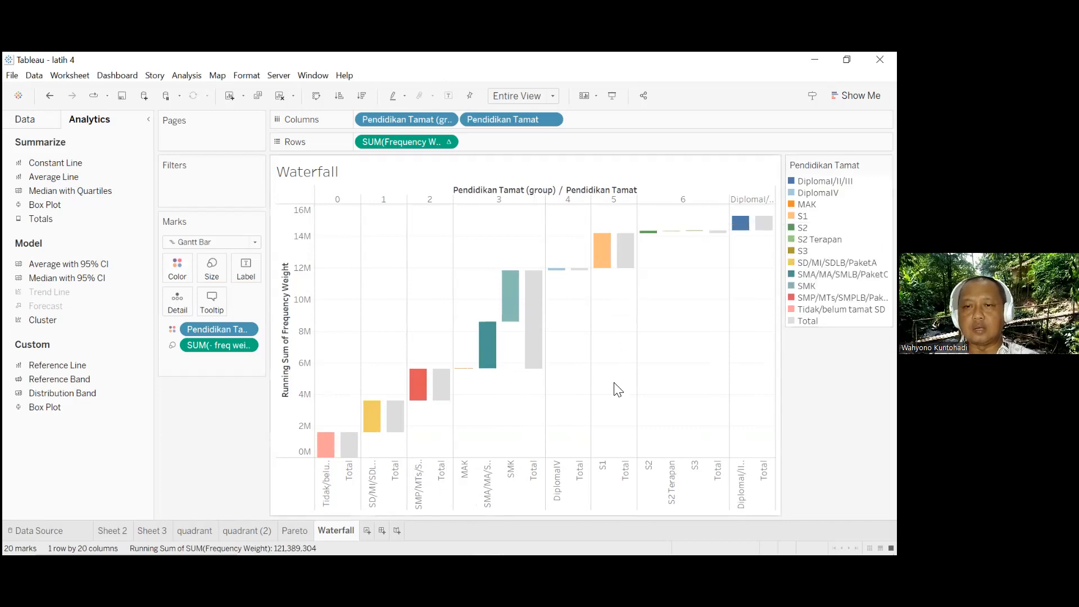
Remove the group subtotals from the Waterfall chart
{"action": "left_click", "coordinate": [626, 472]}
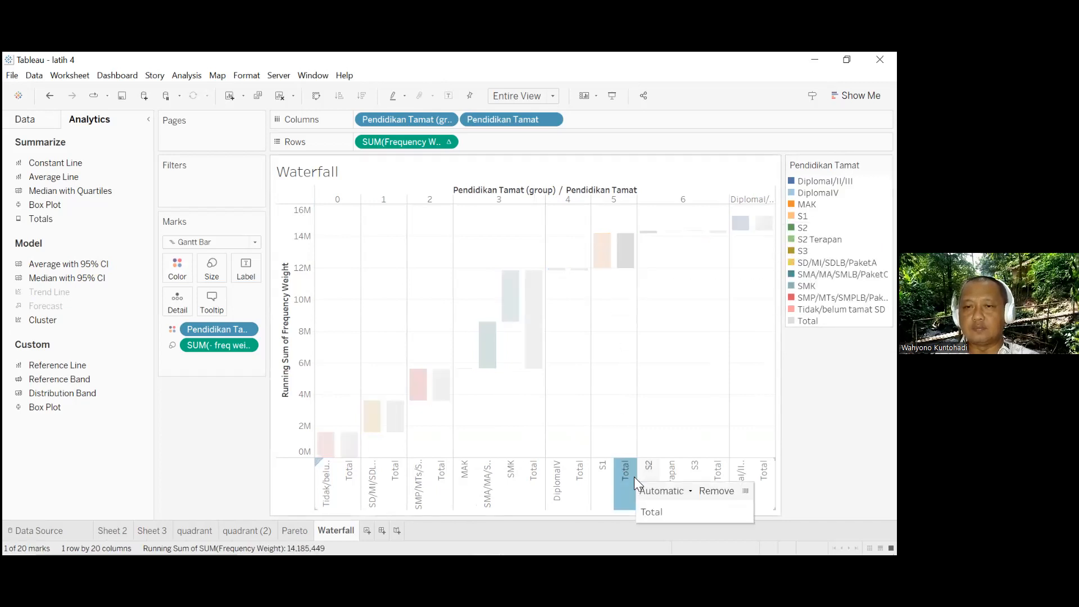
{"action": "left_click", "coordinate": [718, 498]}
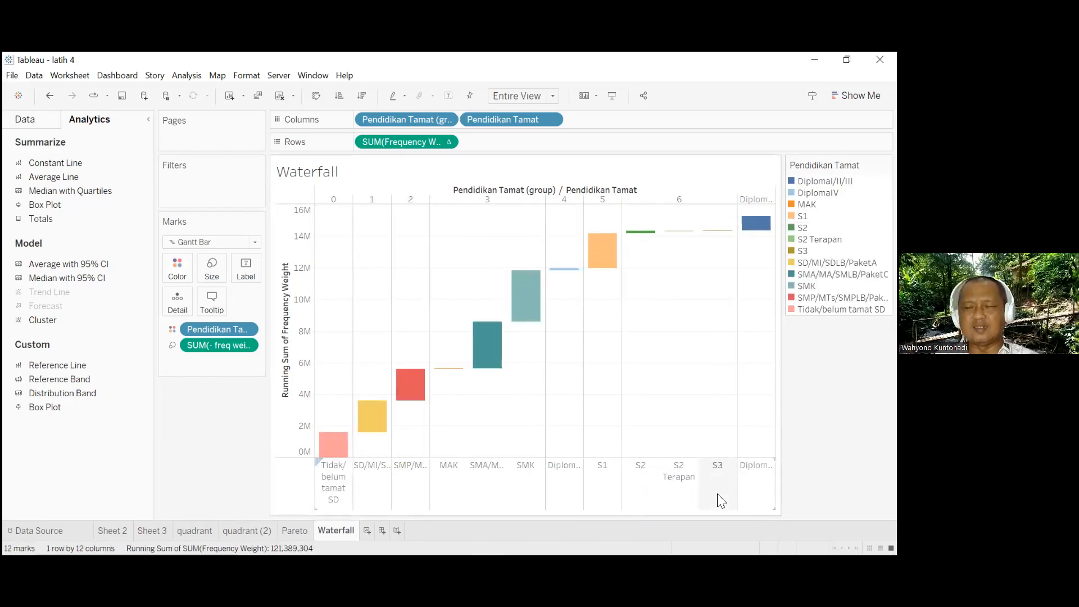
Undo the removal of the group subtotals and of the grand total column in the Waterfall chart
{"action": "left_click", "coordinate": [51, 99]}
{"action": "left_click", "coordinate": [50, 99]}
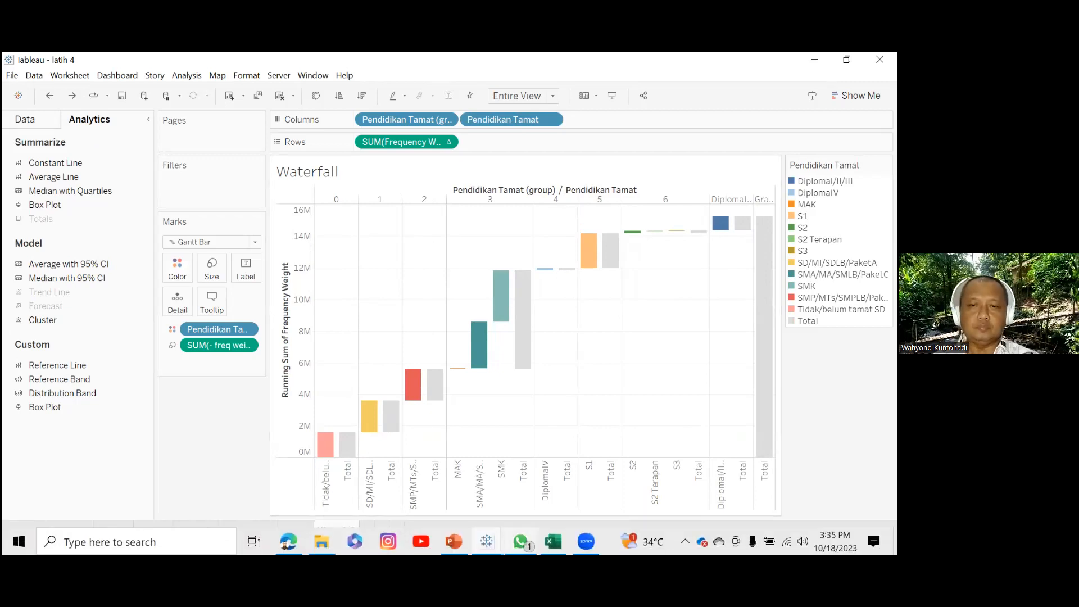
Switch to the week 4 PowerPoint presentation and review the WORK 6 waterfall slides 23 and 24
{"action": "left_click", "coordinate": [454, 542]}
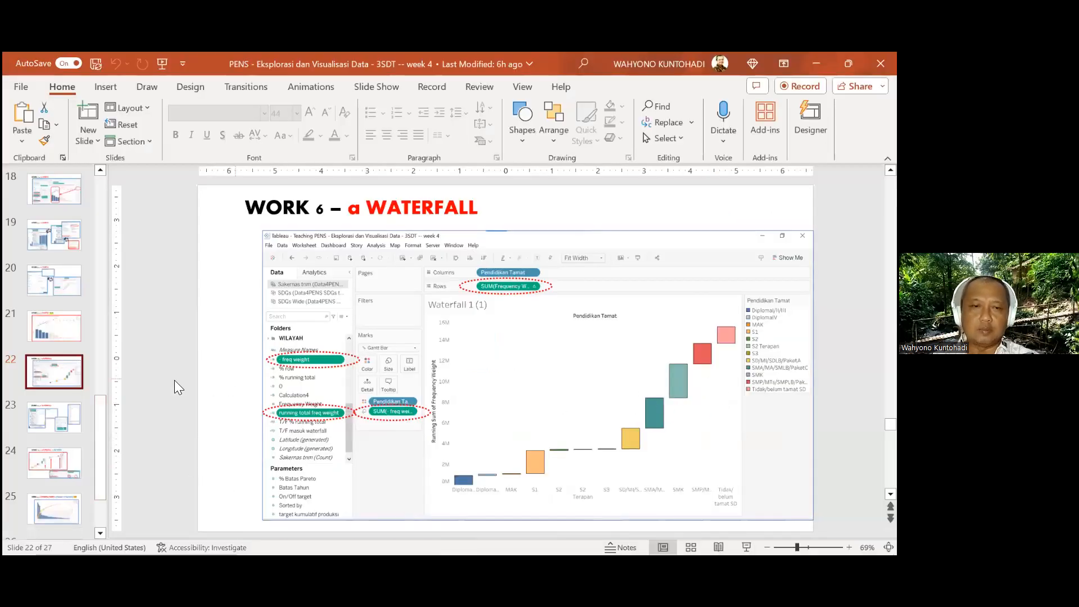
{"action": "left_click", "coordinate": [73, 420]}
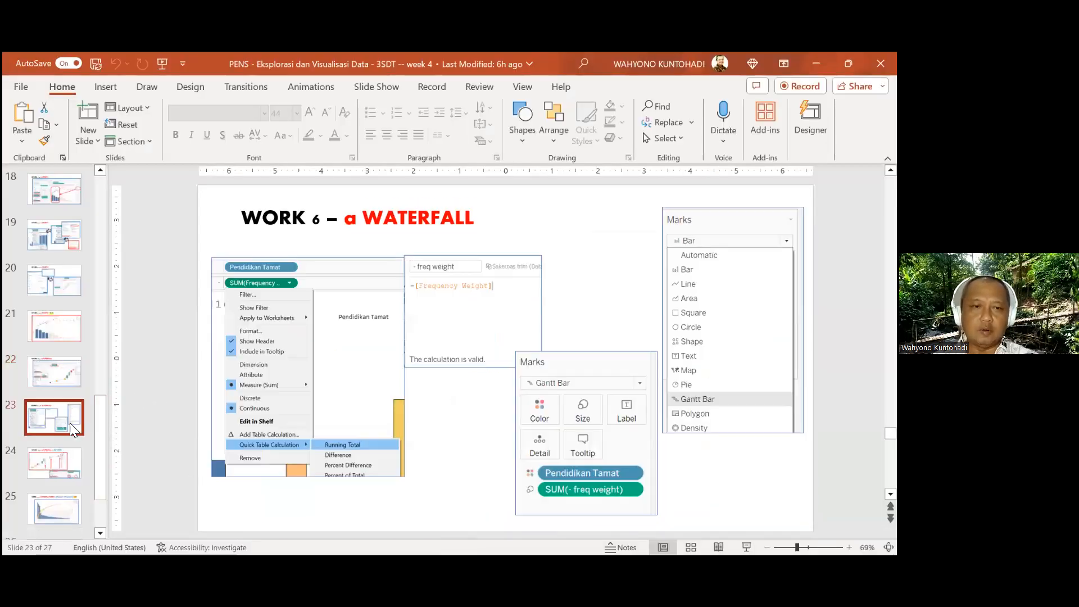
{"action": "left_click", "coordinate": [62, 468]}
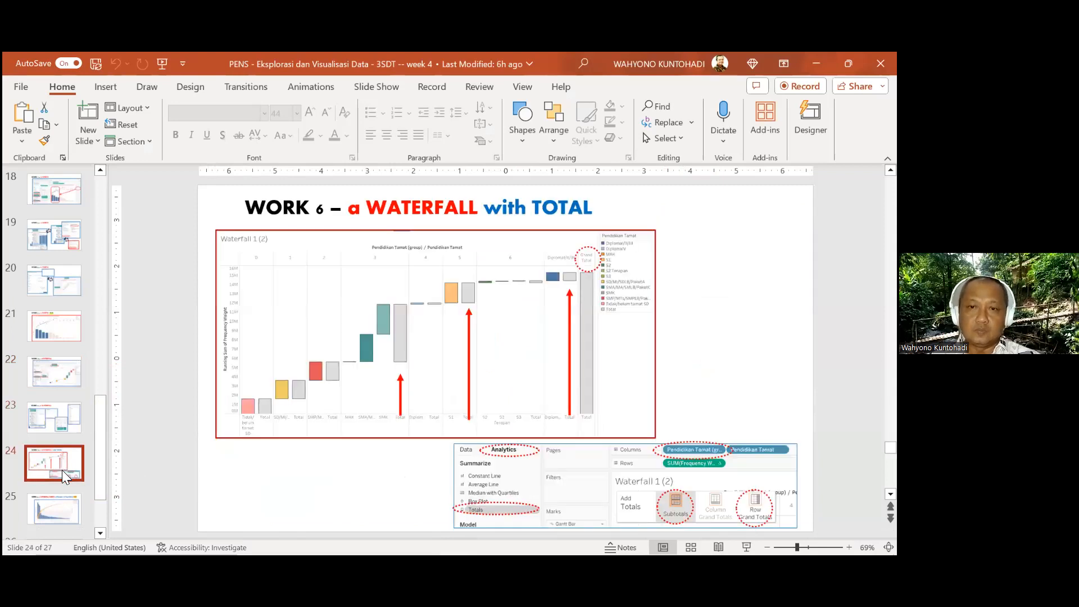
Review the WATERFALL PARETO of Number of Population test slides 25 to 27, comparing their example charts
{"action": "left_click", "coordinate": [56, 502]}
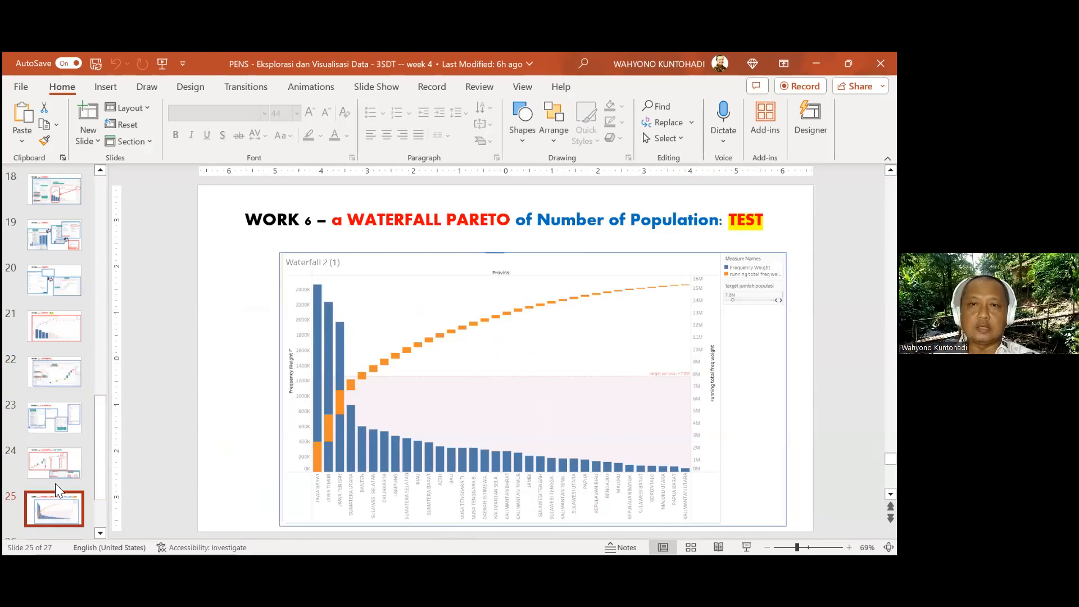
{"action": "scroll", "coordinate": [104, 407], "scroll_direction": "down", "scroll_amount": 2}
{"action": "left_click", "coordinate": [57, 500]}
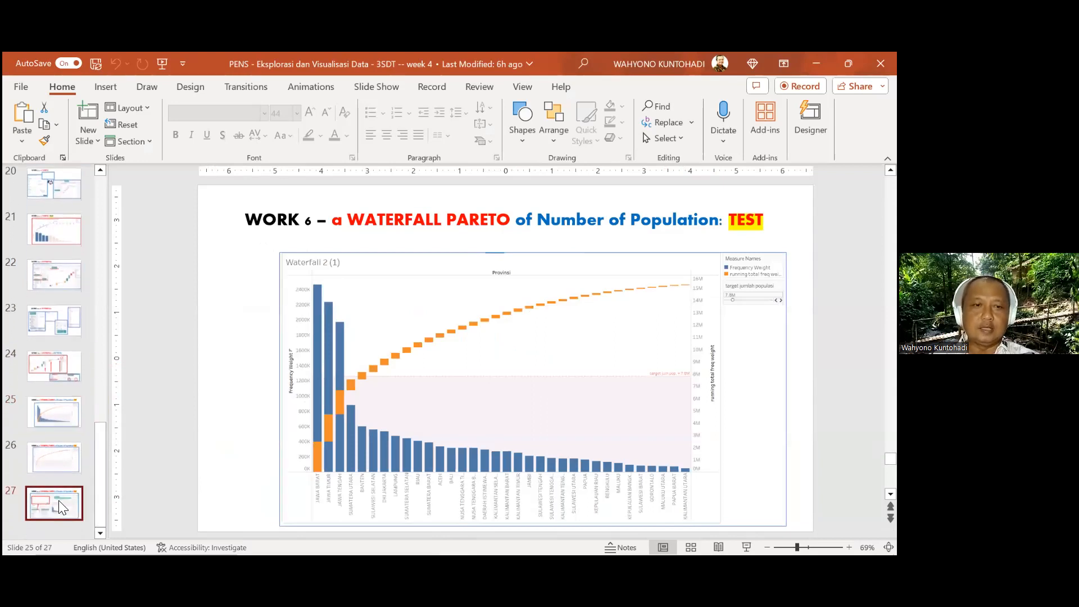
{"action": "left_click", "coordinate": [62, 458]}
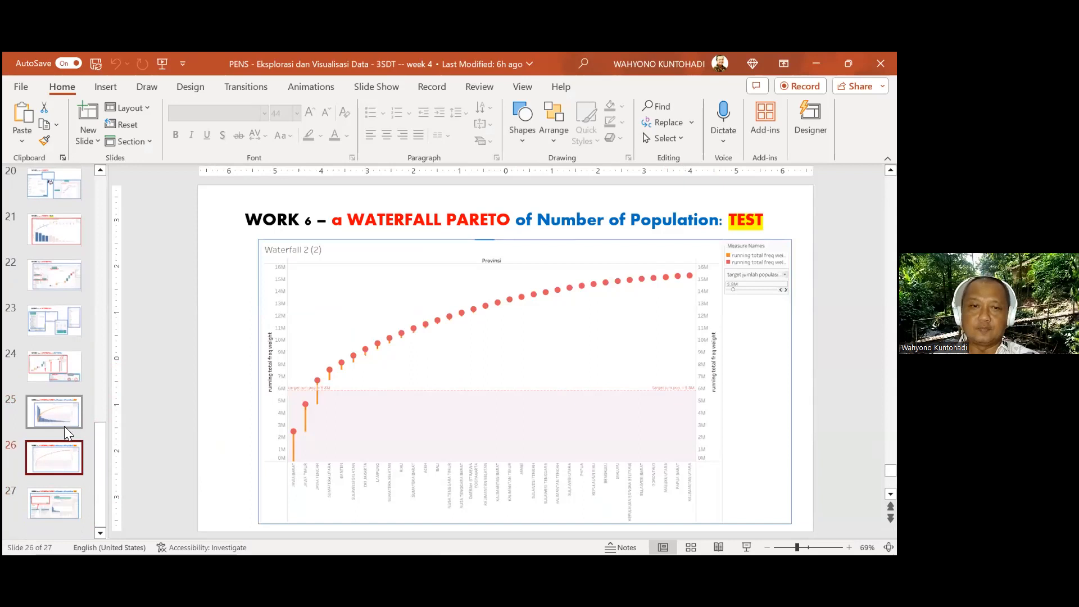
{"action": "left_click", "coordinate": [66, 418]}
{"action": "left_click", "coordinate": [59, 472]}
{"action": "left_click", "coordinate": [59, 499]}
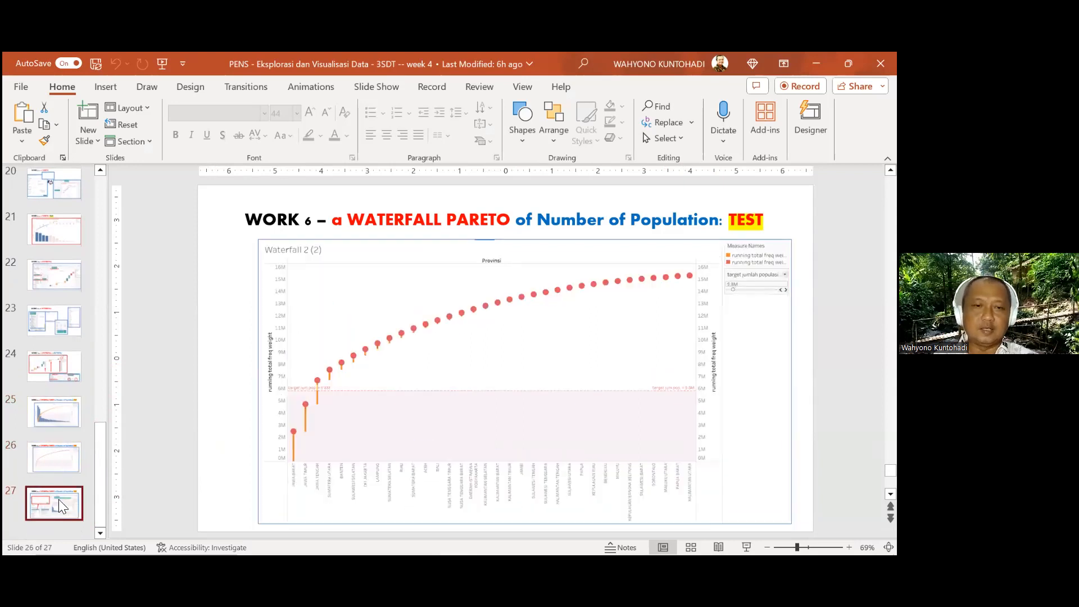
{"action": "left_click", "coordinate": [61, 459]}
{"action": "left_click", "coordinate": [69, 417]}
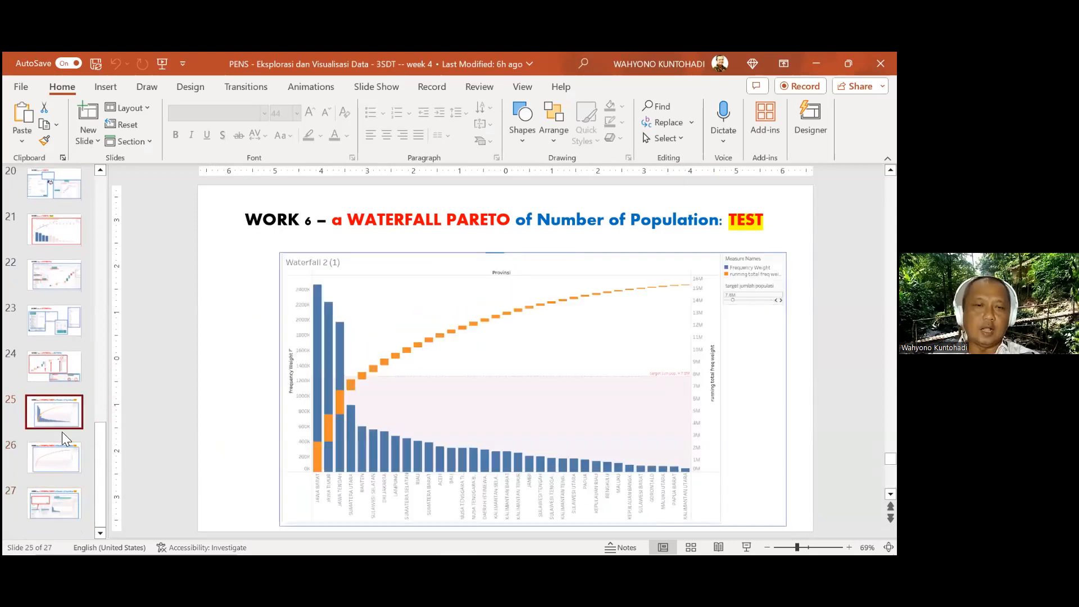
{"action": "left_click", "coordinate": [65, 456]}
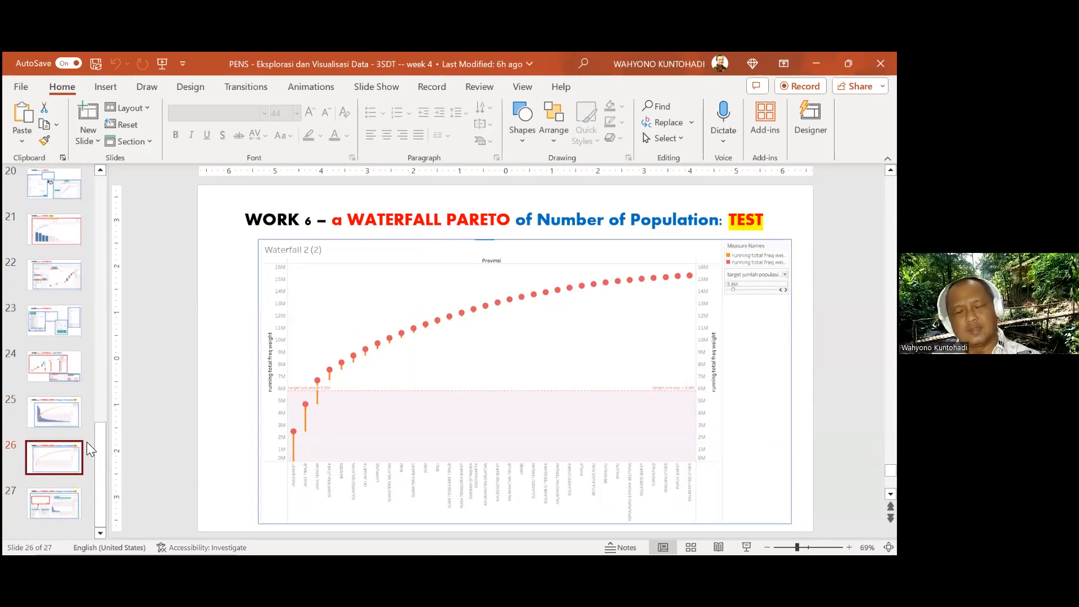
{"action": "left_click", "coordinate": [68, 420]}
{"action": "left_click", "coordinate": [65, 455]}
{"action": "left_click", "coordinate": [64, 504]}
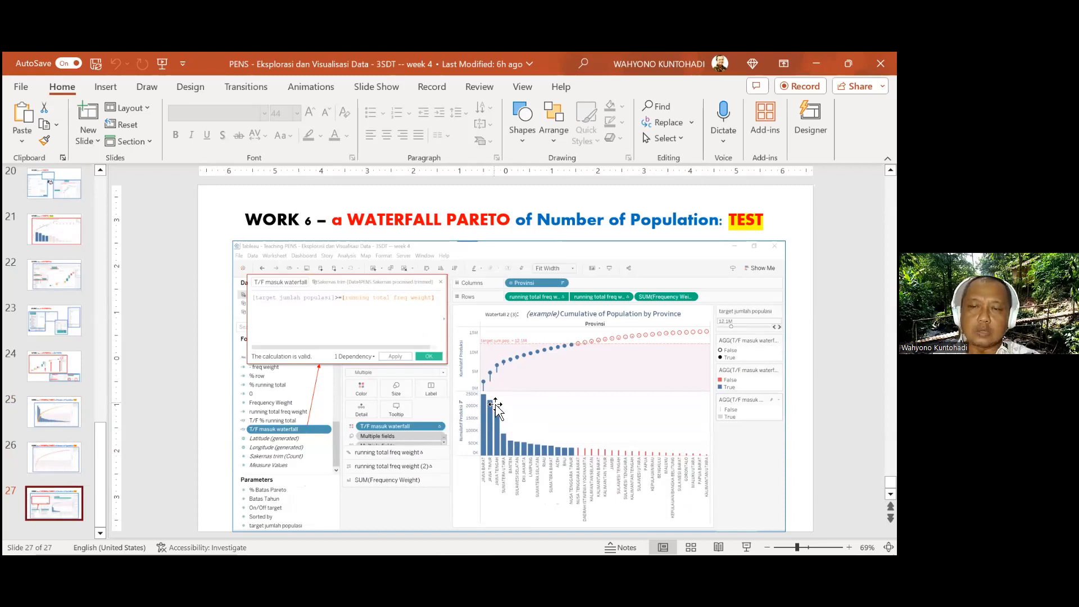
{"action": "left_click", "coordinate": [58, 460]}
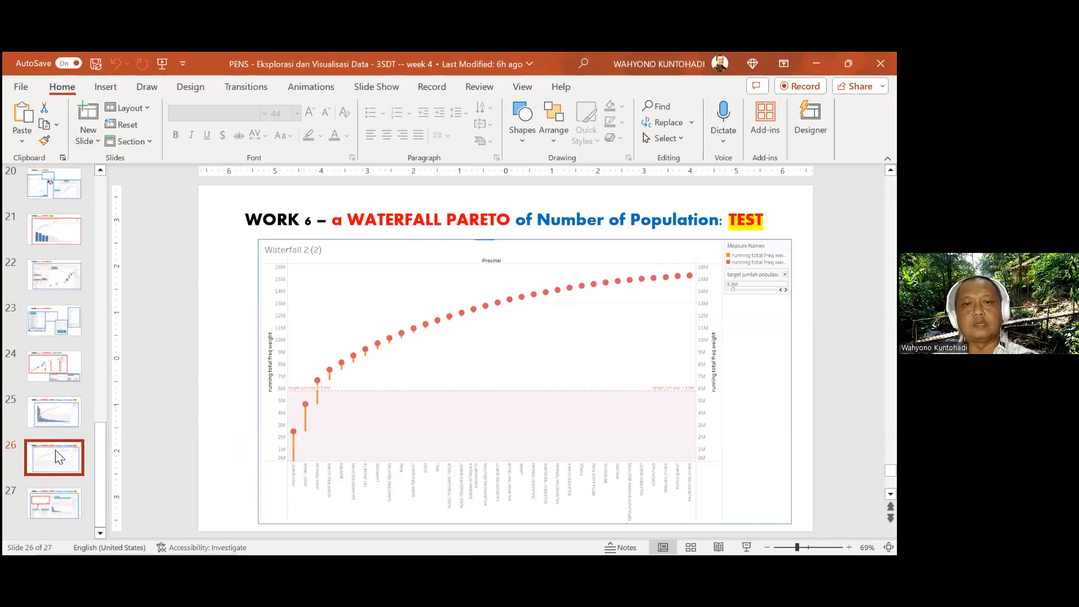
{"action": "left_click", "coordinate": [58, 416]}
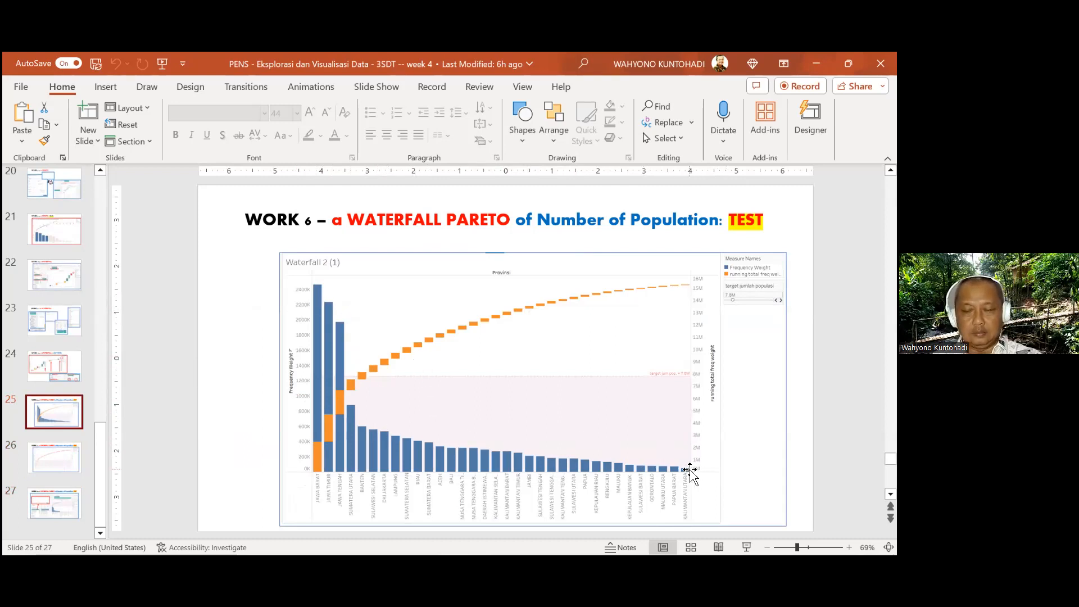
Switch to the Teaching PENS Tableau workbook and compare its Waterfall 2 (1), 2 (2) and 2 (3) sheets
{"action": "mouse_move", "coordinate": [500, 554]}
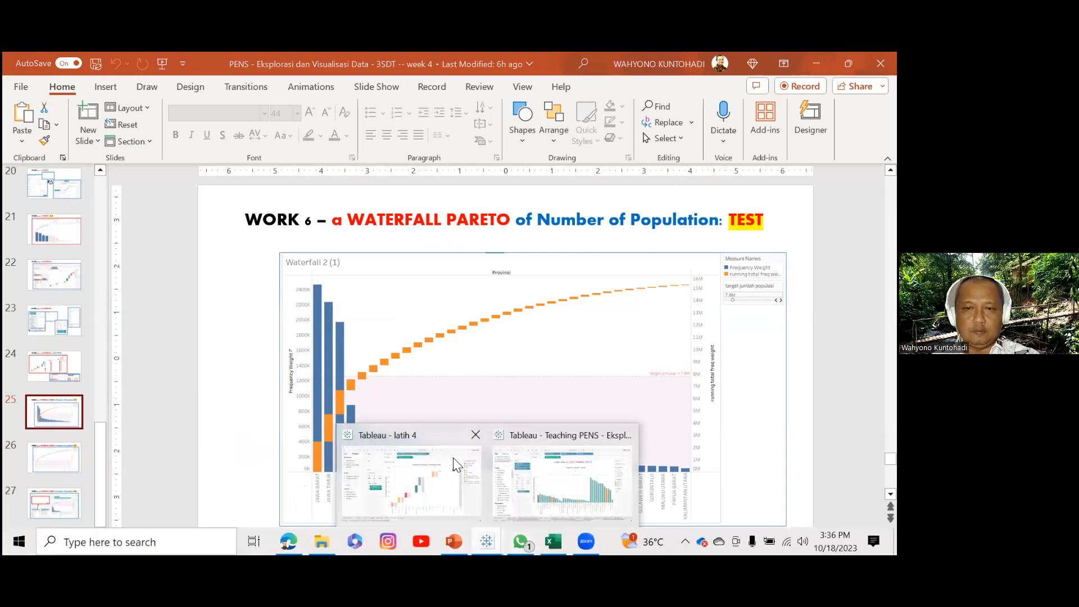
{"action": "left_click", "coordinate": [568, 485]}
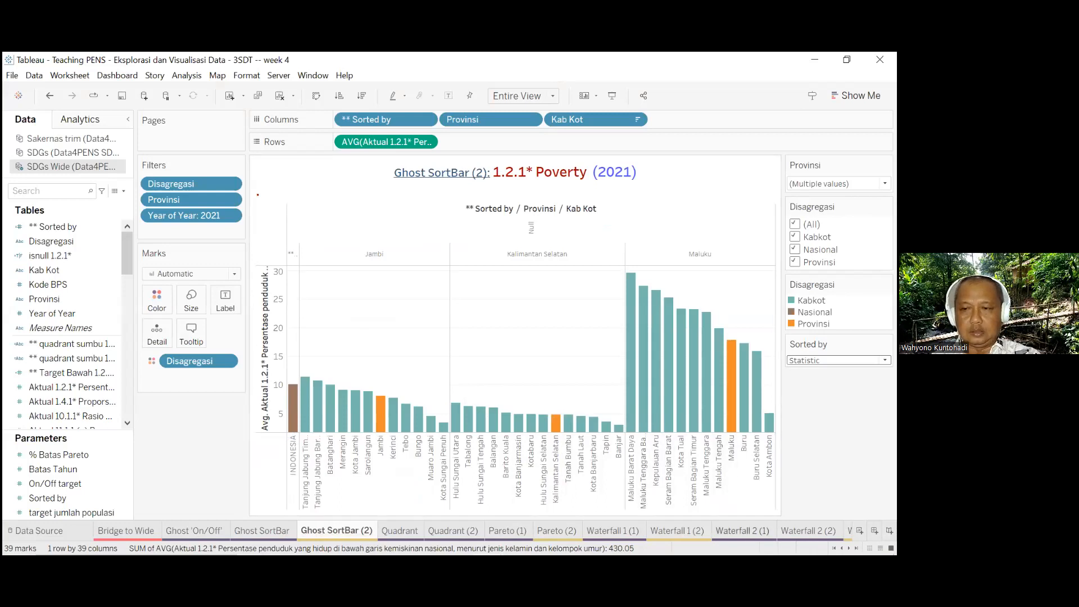
{"action": "left_click", "coordinate": [742, 530]}
{"action": "left_click", "coordinate": [810, 531]}
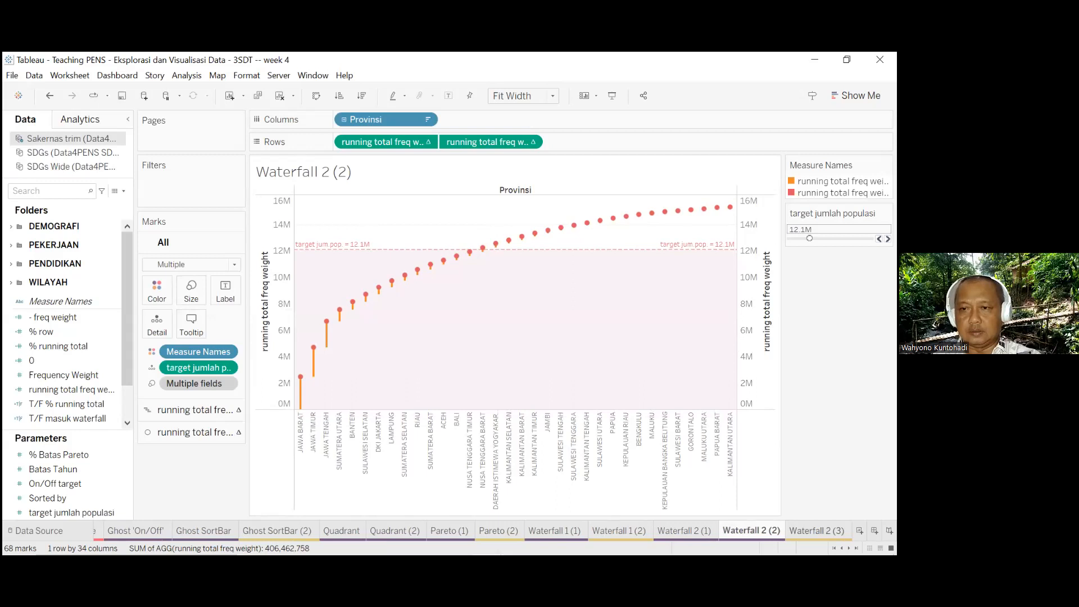
{"action": "left_click", "coordinate": [817, 530]}
{"action": "left_click", "coordinate": [752, 531]}
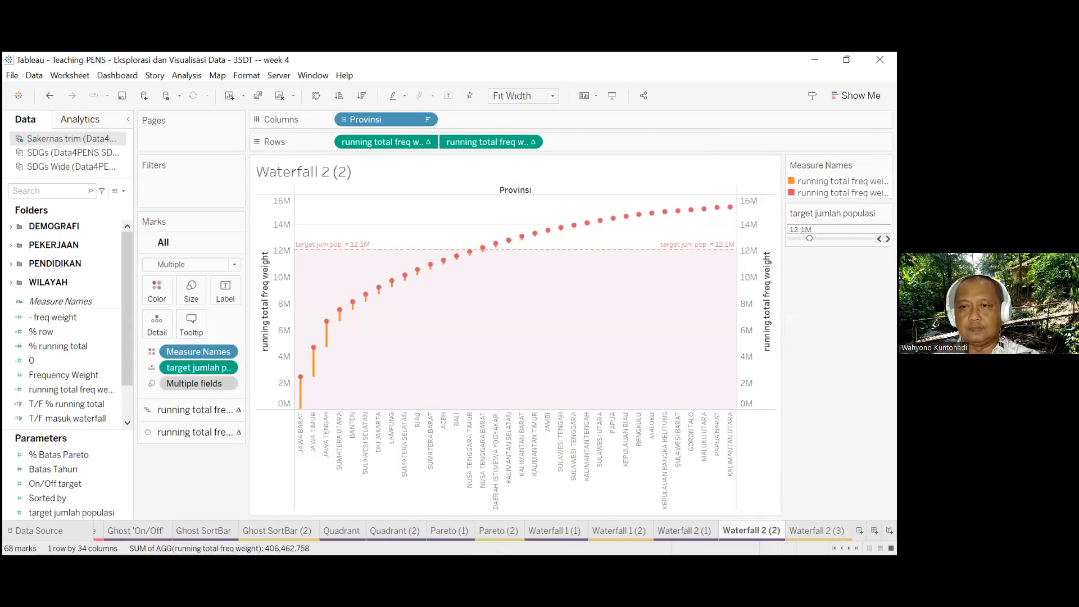
{"action": "left_click", "coordinate": [684, 530]}
Set the target jumlah populasi to 13.0M on Waterfall 2 (1) and open the Waterfall 2 (3) sheet
{"action": "mouse_move", "coordinate": [809, 239]}
{"action": "left_mouse_down"}
{"action": "mouse_move", "coordinate": [832, 238]}
{"action": "mouse_move", "coordinate": [798, 238]}
{"action": "mouse_move", "coordinate": [811, 239]}
{"action": "left_mouse_up"}
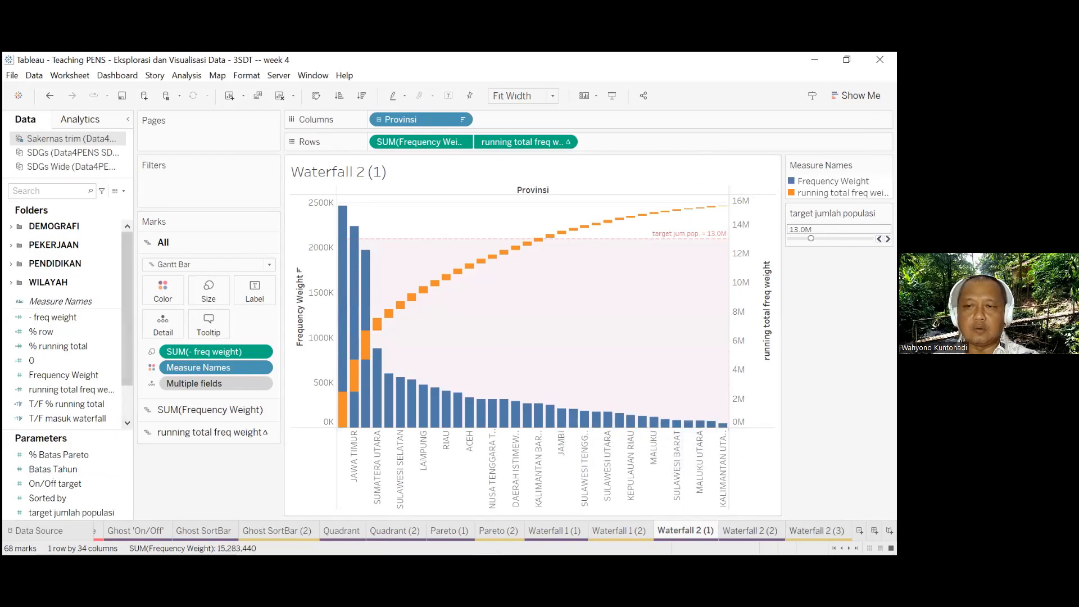
{"action": "key", "text": "ctrl+Tab"}
{"action": "key", "text": "ctrl+Tab"}
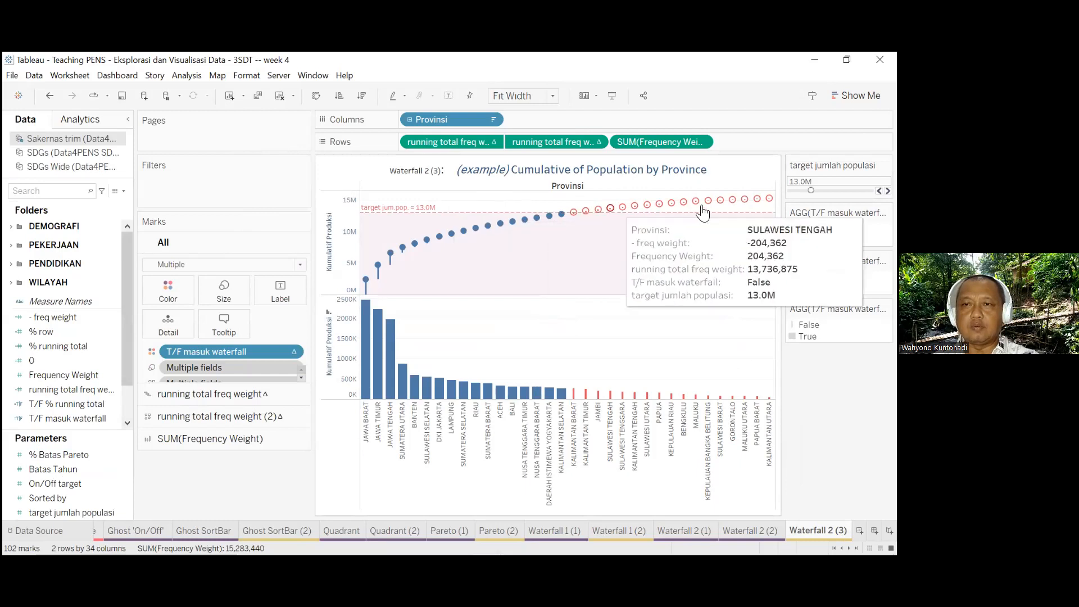
Try target jumlah populasi values of 9.2M, 13.0M and 6.4M on the Waterfall 2 (3) sheet
{"action": "left_click_drag", "start_coordinate": [811, 190], "coordinate": [804, 190]}
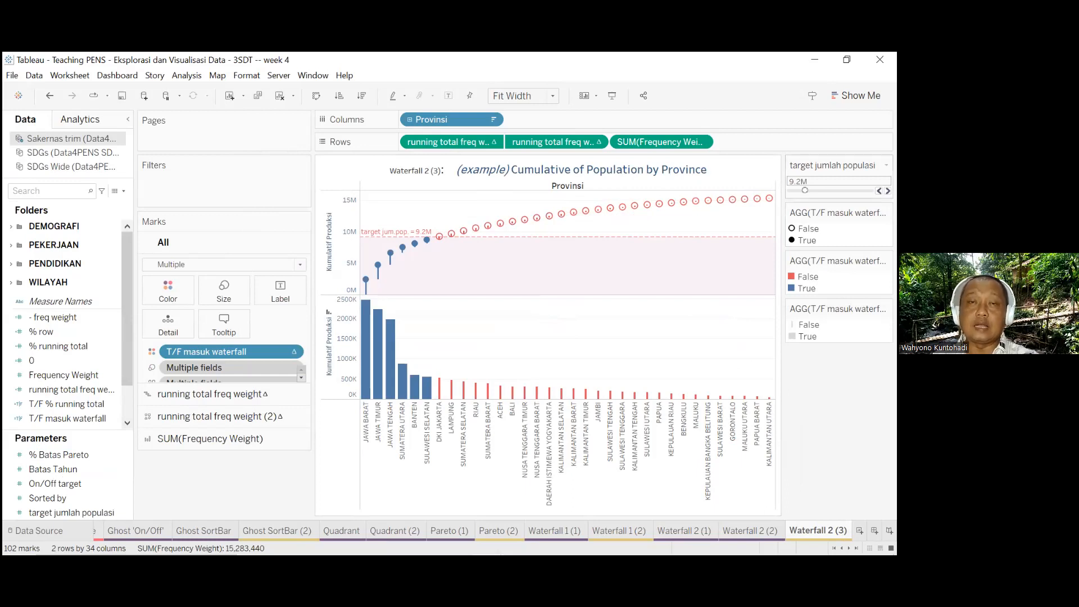
{"action": "left_click_drag", "start_coordinate": [805, 190], "coordinate": [811, 190]}
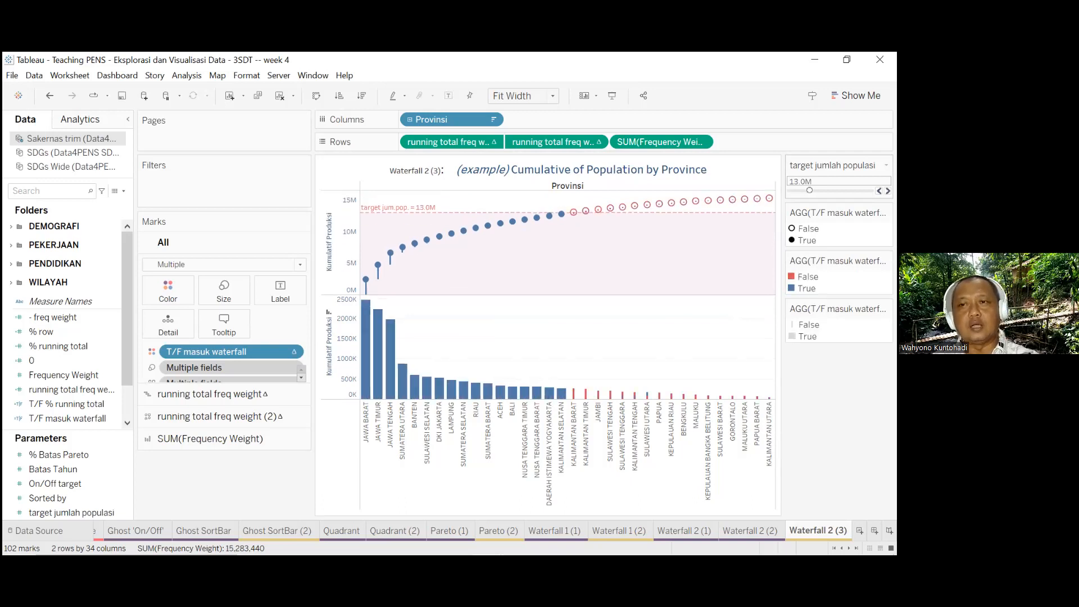
{"action": "left_click_drag", "start_coordinate": [809, 190], "coordinate": [800, 190]}
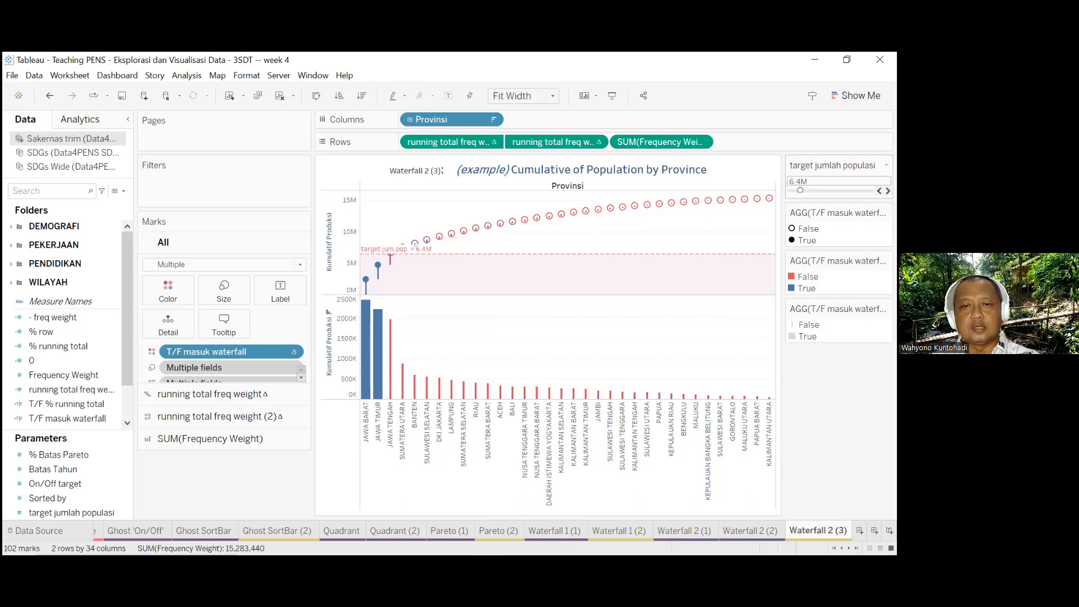
Raise the target jumlah populasi in single increments to 13.6M on the Waterfall 2 (3) sheet
{"action": "left_click", "coordinate": [888, 191]}
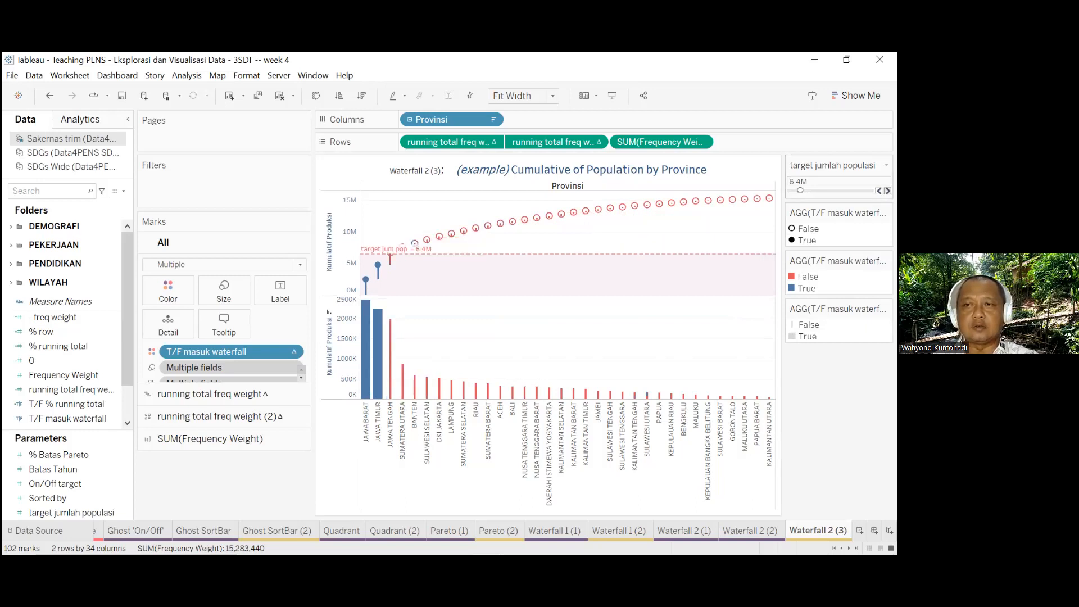
{"action": "left_click", "coordinate": [888, 191]}
{"action": "left_click", "coordinate": [888, 190]}
{"action": "left_click", "coordinate": [888, 190]}
{"action": "left_click", "coordinate": [888, 191]}
{"action": "left_click", "coordinate": [888, 191]}
{"action": "left_click", "coordinate": [888, 191]}
{"action": "left_click", "coordinate": [888, 190]}
{"action": "left_click", "coordinate": [888, 191]}
{"action": "left_click", "coordinate": [888, 190]}
{"action": "left_click", "coordinate": [889, 191]}
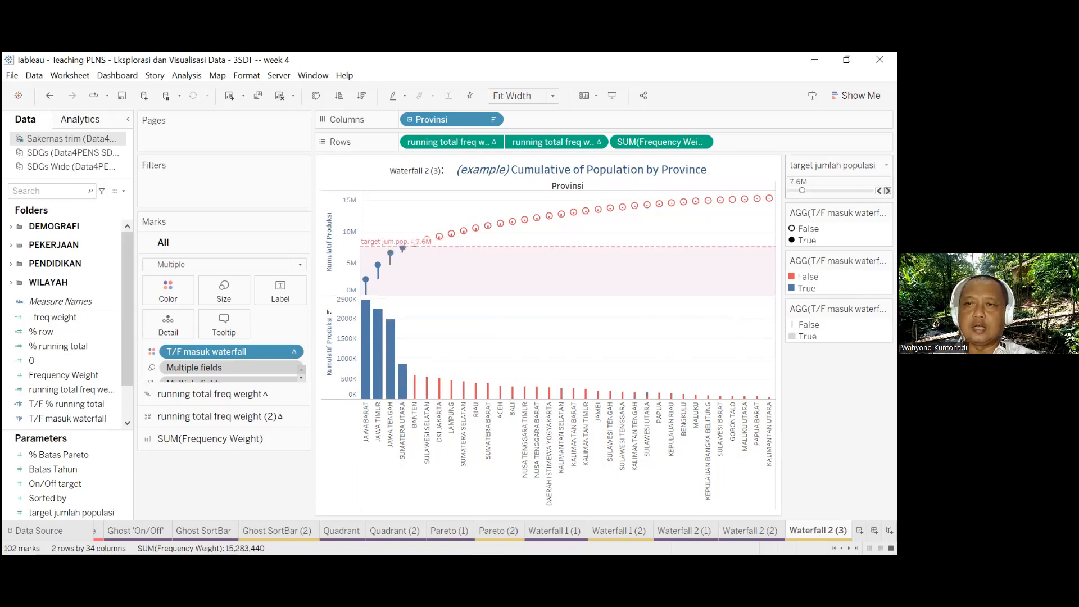
{"action": "left_click", "coordinate": [888, 190]}
{"action": "left_click", "coordinate": [888, 191]}
{"action": "left_click", "coordinate": [888, 191]}
{"action": "left_click", "coordinate": [888, 190]}
{"action": "left_click", "coordinate": [888, 191]}
{"action": "left_click", "coordinate": [888, 191]}
{"action": "left_click", "coordinate": [888, 190]}
{"action": "left_click", "coordinate": [888, 190]}
{"action": "left_click", "coordinate": [888, 191]}
{"action": "left_click", "coordinate": [888, 190]}
{"action": "left_click", "coordinate": [888, 190]}
{"action": "left_click", "coordinate": [888, 191]}
{"action": "left_click", "coordinate": [888, 190]}
{"action": "left_click", "coordinate": [888, 191]}
{"action": "left_click", "coordinate": [888, 190]}
{"action": "left_click", "coordinate": [889, 191]}
{"action": "left_click", "coordinate": [889, 190]}
{"action": "left_click", "coordinate": [888, 191]}
{"action": "left_click", "coordinate": [888, 190]}
{"action": "left_click", "coordinate": [888, 190]}
{"action": "left_click", "coordinate": [888, 191]}
{"action": "left_click", "coordinate": [888, 190]}
{"action": "left_click", "coordinate": [889, 191]}
{"action": "left_click", "coordinate": [888, 191]}
{"action": "left_click", "coordinate": [888, 190]}
{"action": "left_click", "coordinate": [888, 190]}
{"action": "left_click", "coordinate": [888, 191]}
{"action": "left_click", "coordinate": [888, 191]}
{"action": "left_click", "coordinate": [888, 190]}
{"action": "left_click", "coordinate": [888, 191]}
{"action": "left_click", "coordinate": [888, 191]}
{"action": "left_click", "coordinate": [888, 191]}
{"action": "left_click", "coordinate": [888, 191]}
{"action": "left_click", "coordinate": [888, 190]}
{"action": "left_click", "coordinate": [888, 191]}
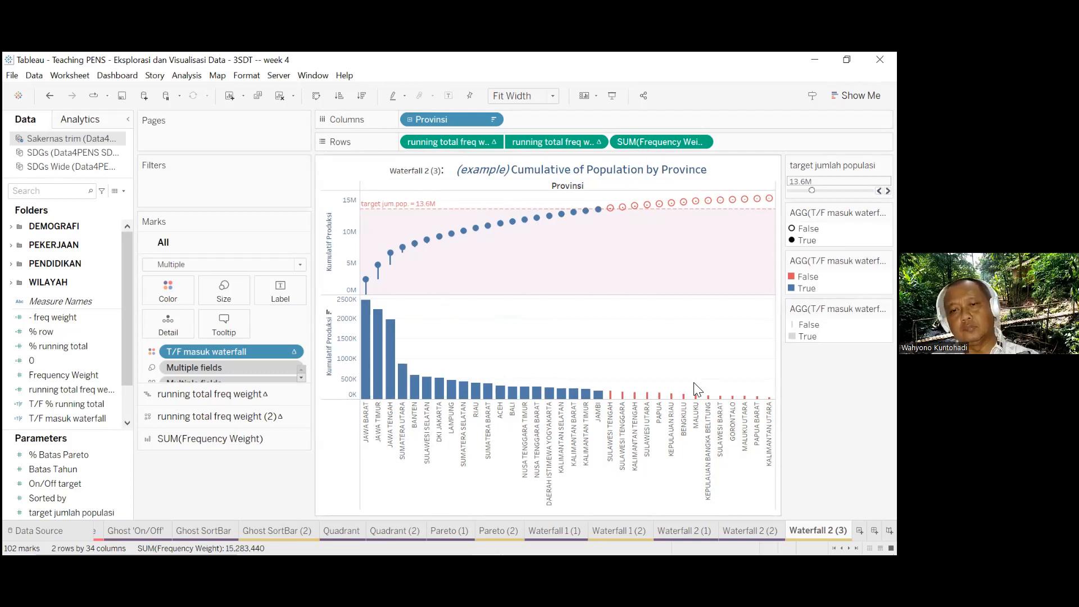
Look back through the Waterfall 2 (2), 2 (1), 1 (2) and 1 (1) sheets
{"action": "key", "text": "ctrl+shift+Tab"}
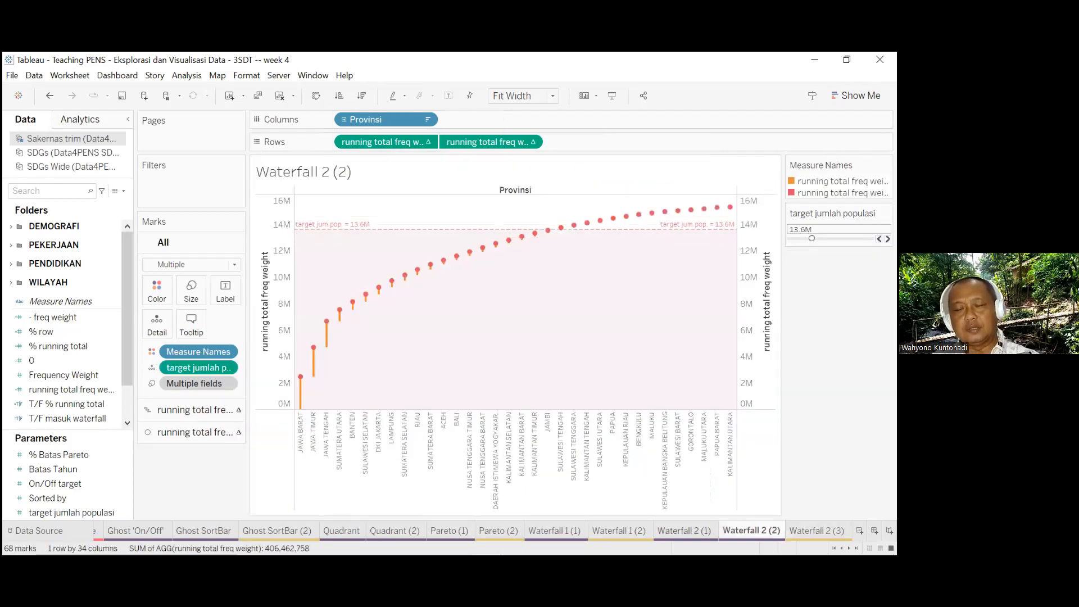
{"action": "key", "text": "ctrl+shift+Tab"}
{"action": "key", "text": "ctrl+shift+Tab"}
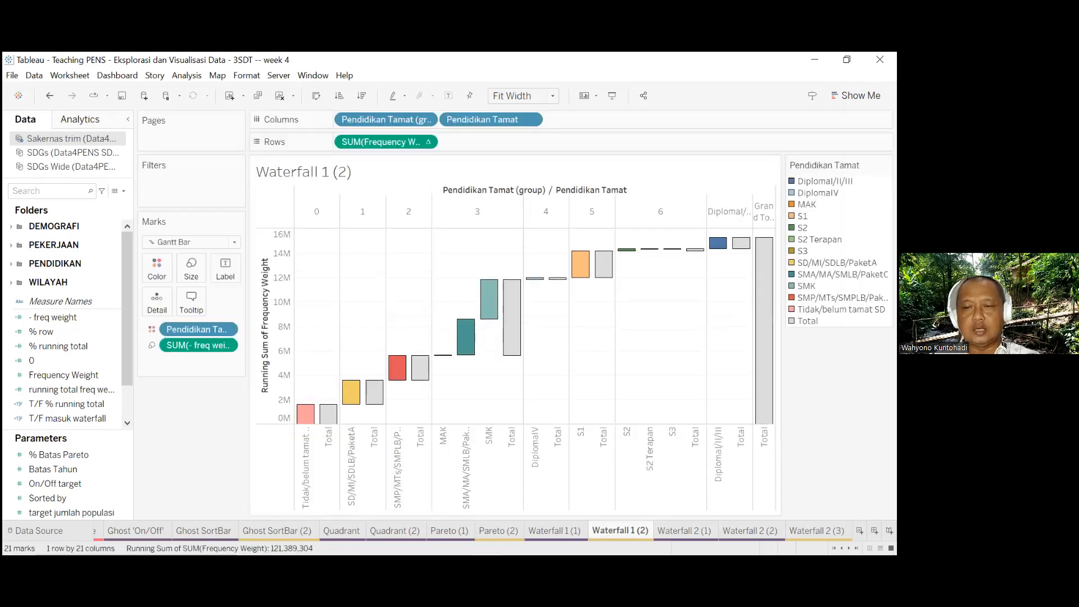
{"action": "key", "text": "ctrl+shift+Tab"}
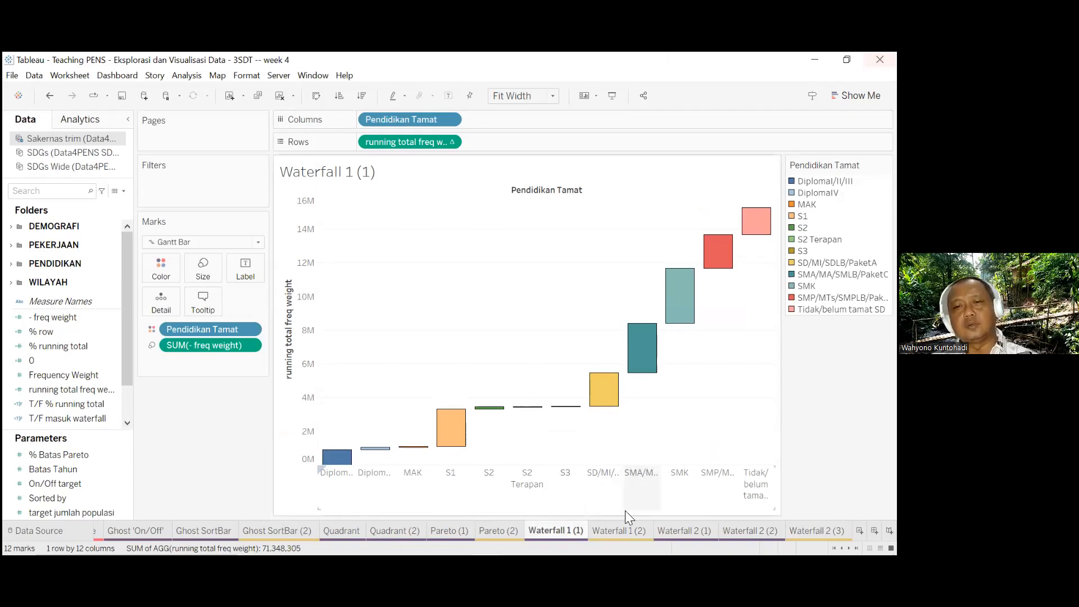
Switch back to the latih 4 Tableau workbook with its Waterfall sheet
{"action": "mouse_move", "coordinate": [554, 542]}
{"action": "left_click", "coordinate": [487, 542]}
{"action": "left_click", "coordinate": [411, 480]}
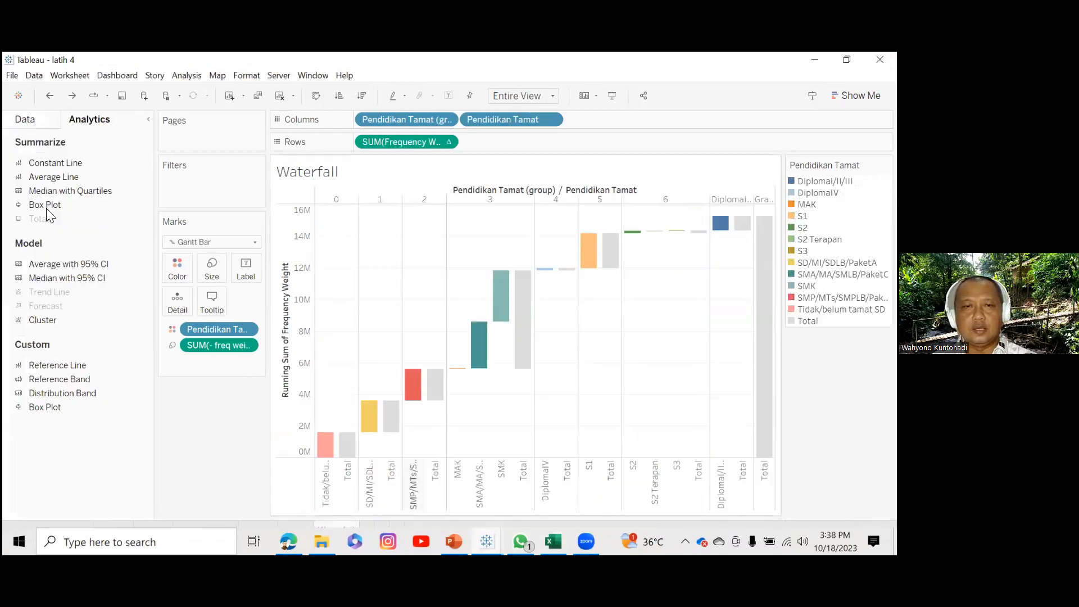